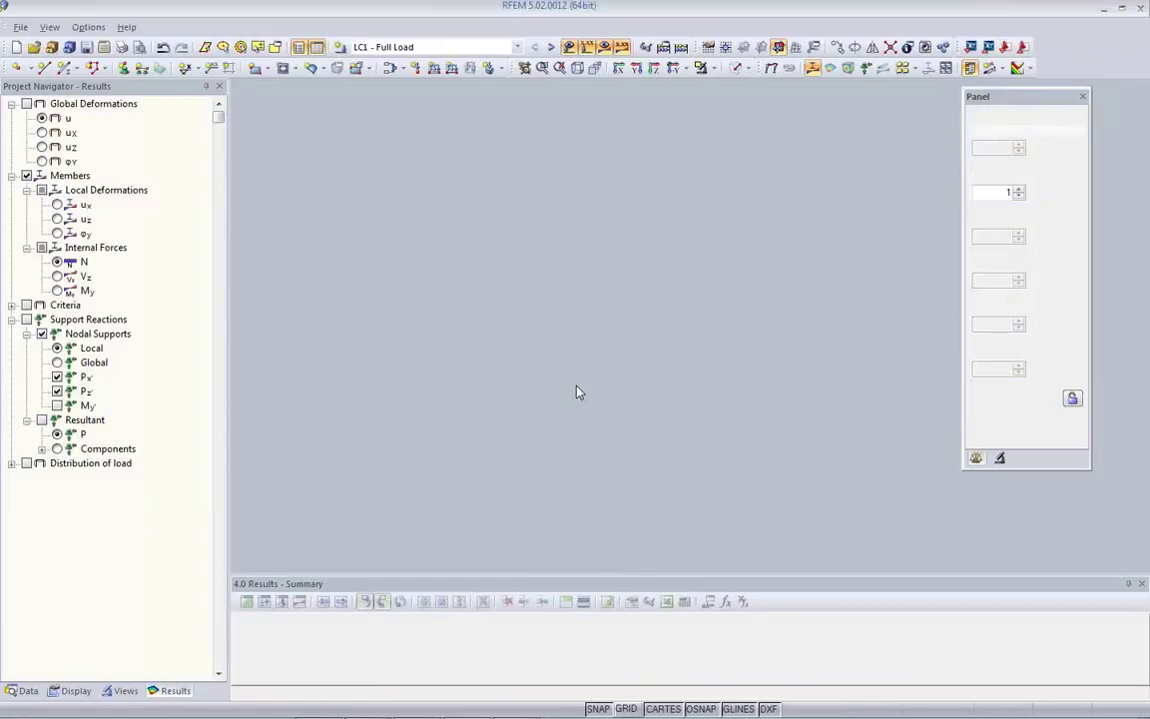
Close the current model and open Crane_Liebherr from the Webinar project.
{"action": "key", "text": "ctrl+F4"}
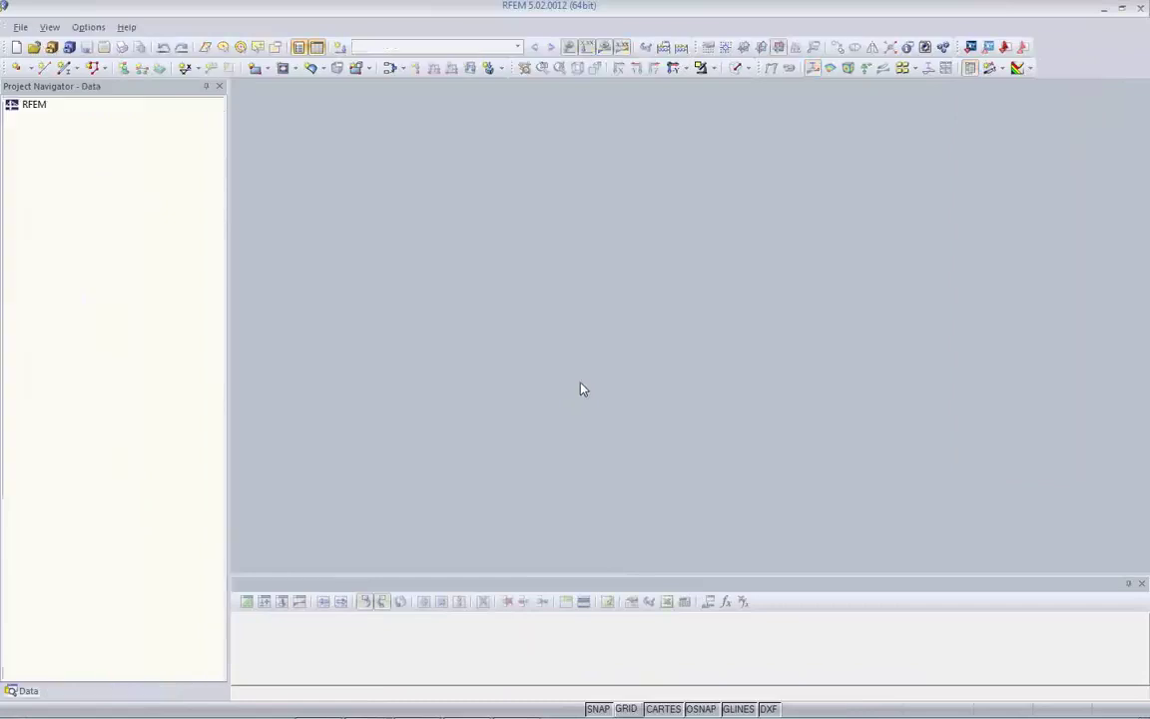
{"action": "left_click", "coordinate": [49, 50]}
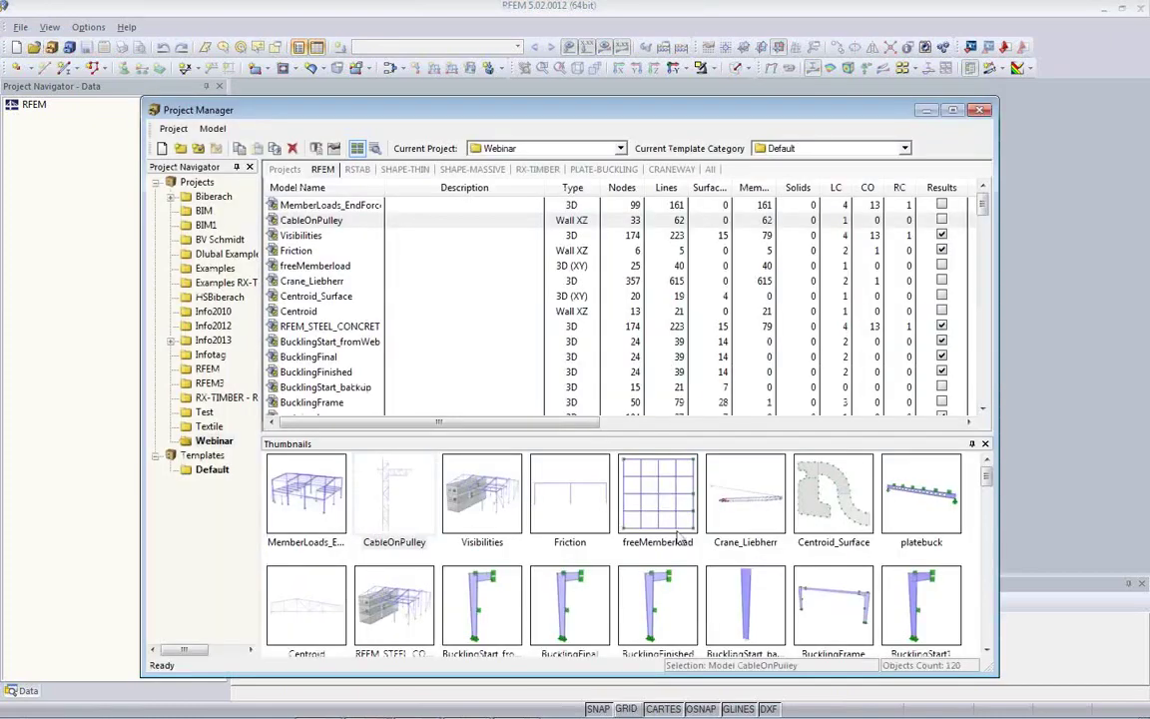
{"action": "left_click", "coordinate": [748, 523]}
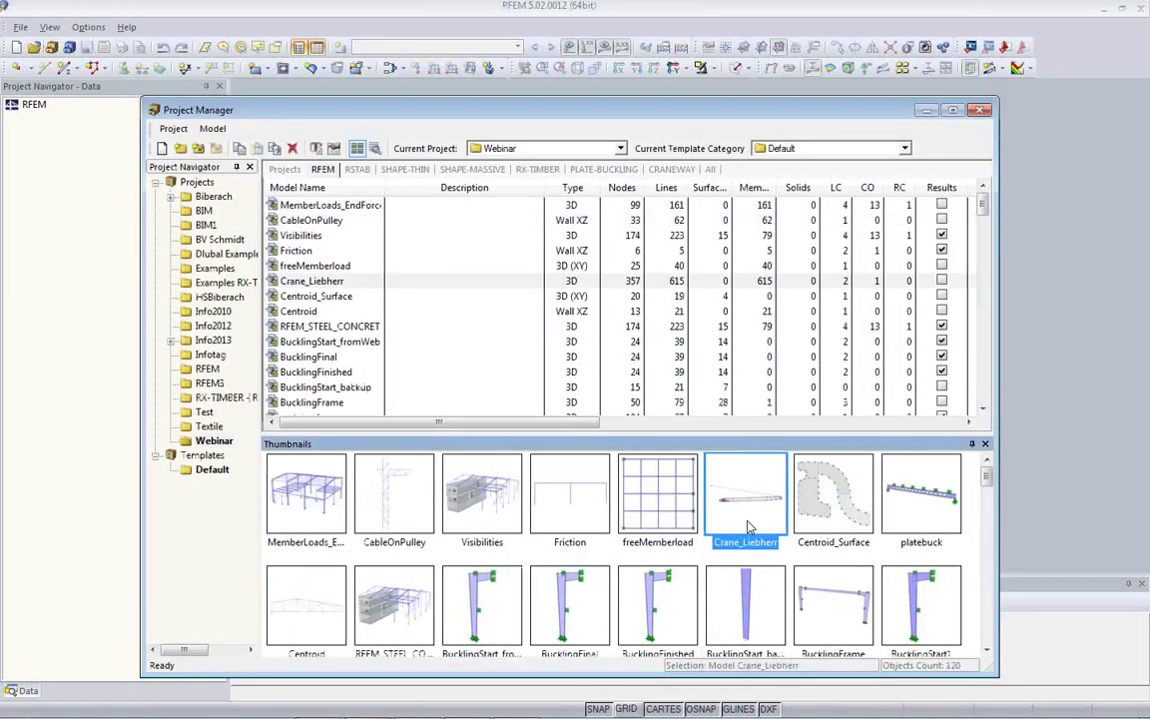
{"action": "double_click", "coordinate": [748, 525]}
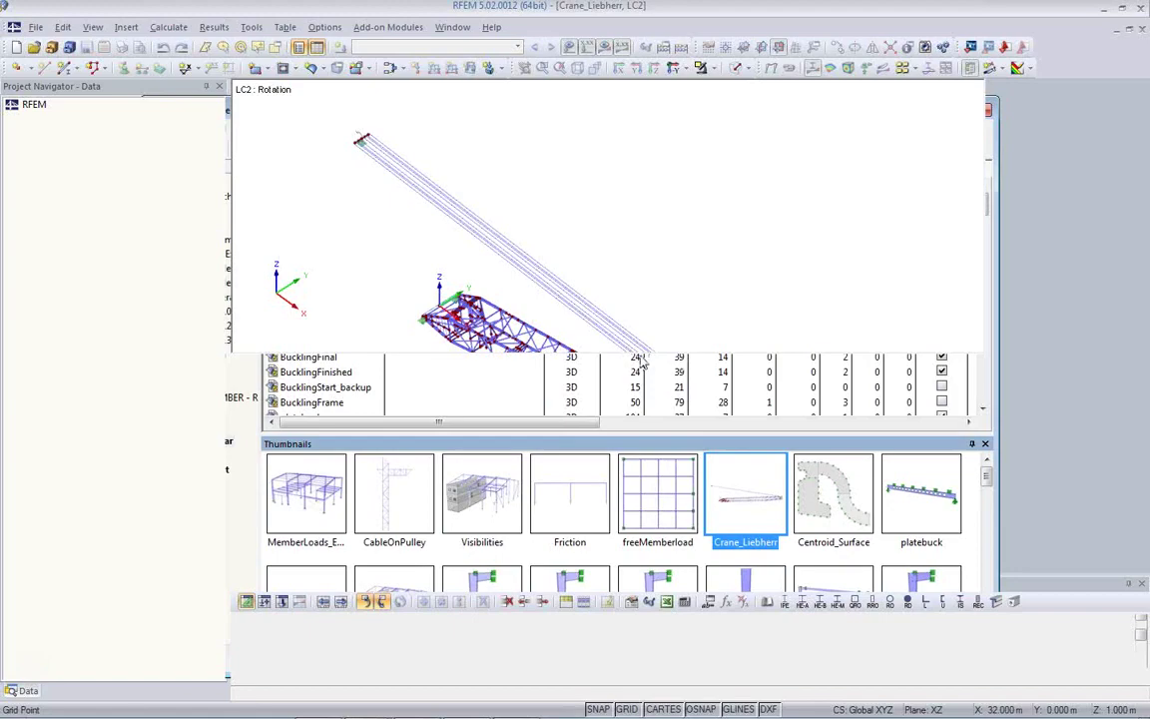
Keep LC2 - Rotation as the active load case and open the load generation from movement.
{"action": "middle_click_drag", "start_coordinate": [713, 486], "coordinate": [702, 407], "text": "ctrl"}
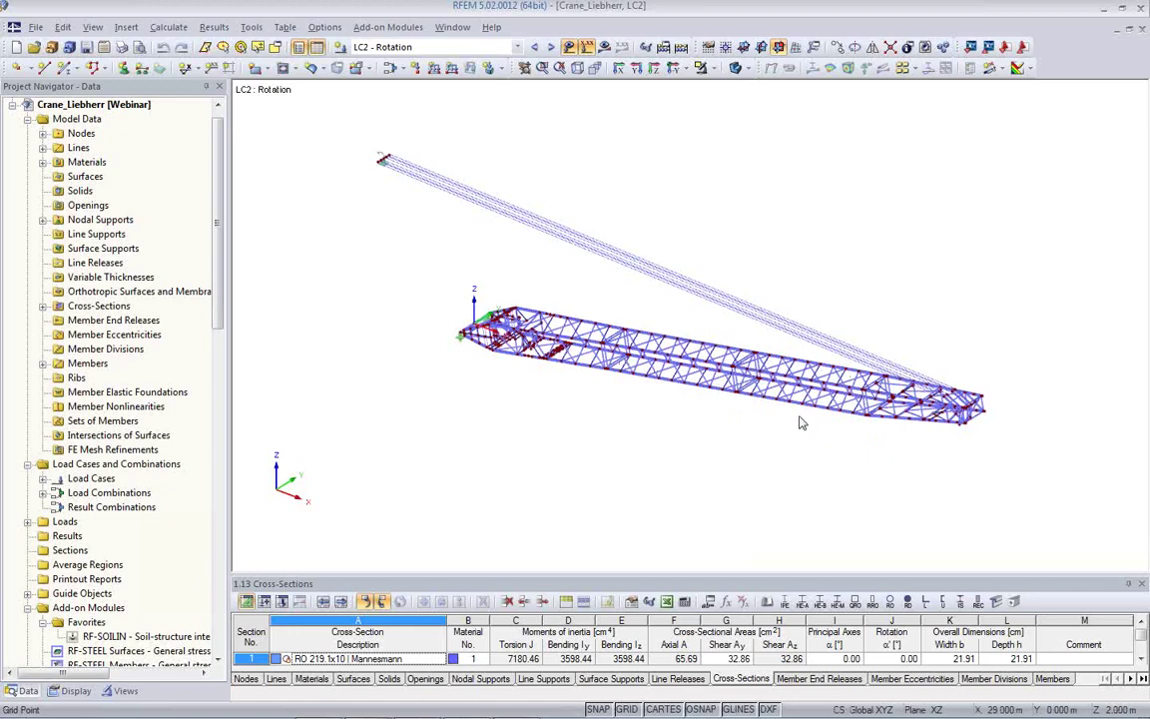
{"action": "middle_click_drag", "start_coordinate": [757, 457], "coordinate": [679, 393], "text": "ctrl"}
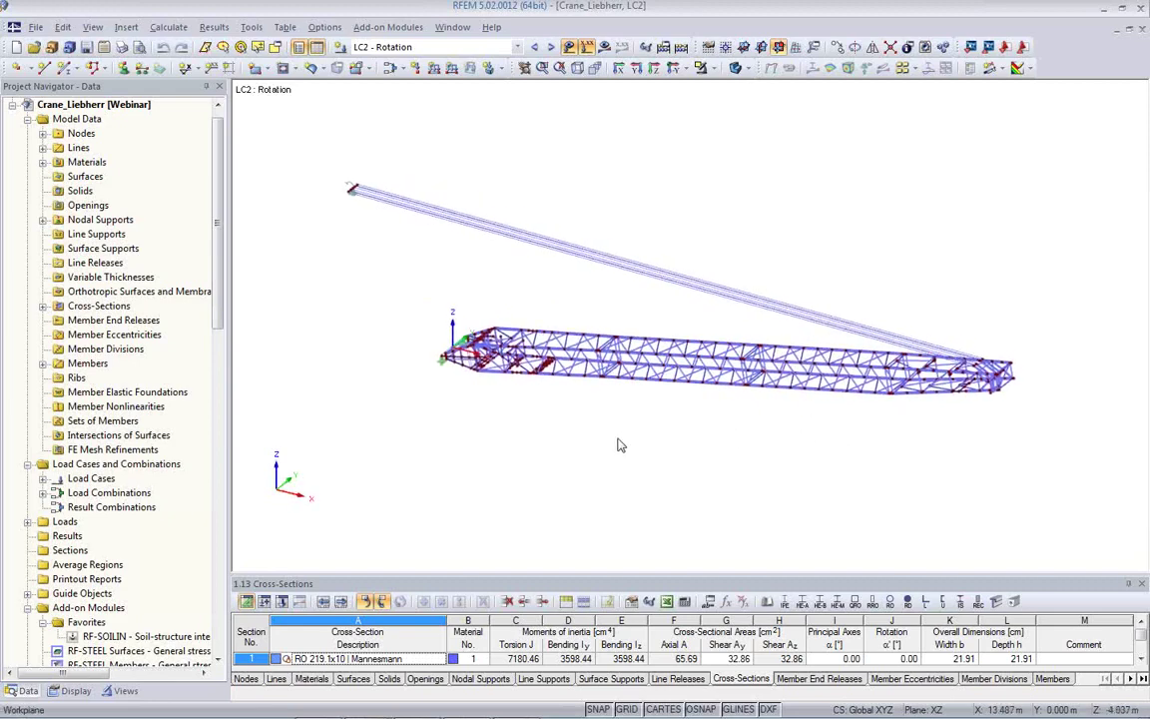
{"action": "middle_click_drag", "start_coordinate": [607, 444], "coordinate": [390, 379], "text": "ctrl"}
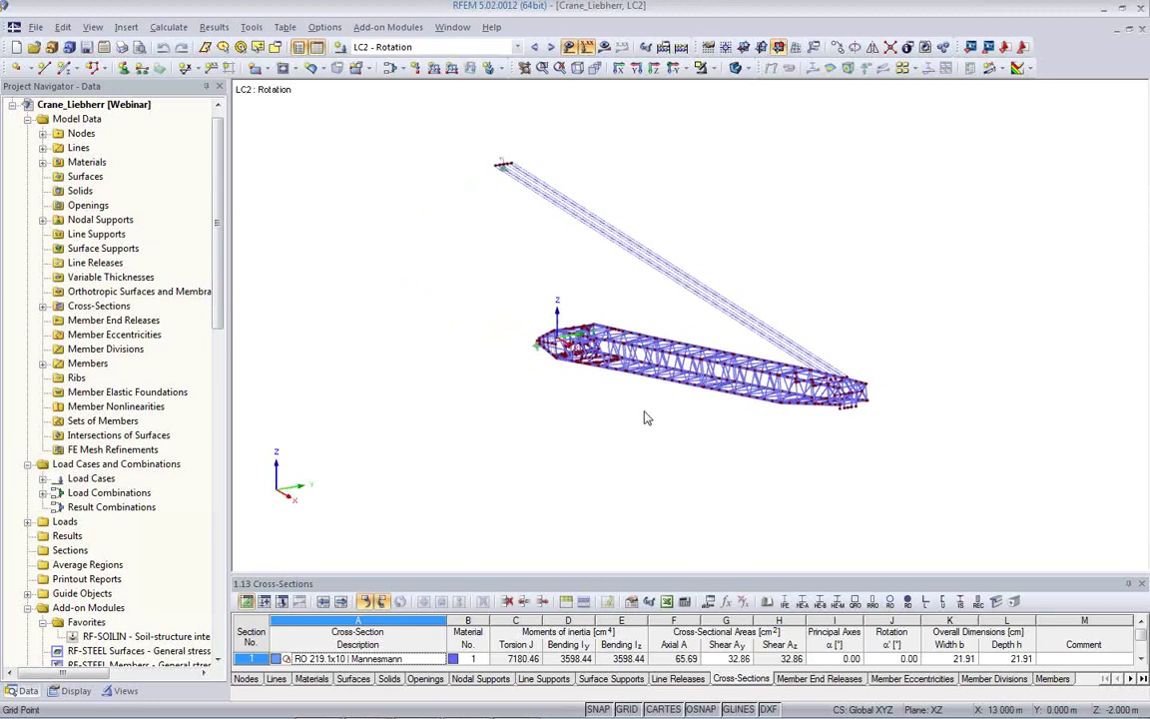
{"action": "mouse_move", "coordinate": [619, 431]}
{"action": "middle_mouse_down", "text": "ctrl"}
{"action": "mouse_move", "coordinate": [665, 442]}
{"action": "mouse_move", "coordinate": [617, 419]}
{"action": "middle_mouse_up", "text": "ctrl"}
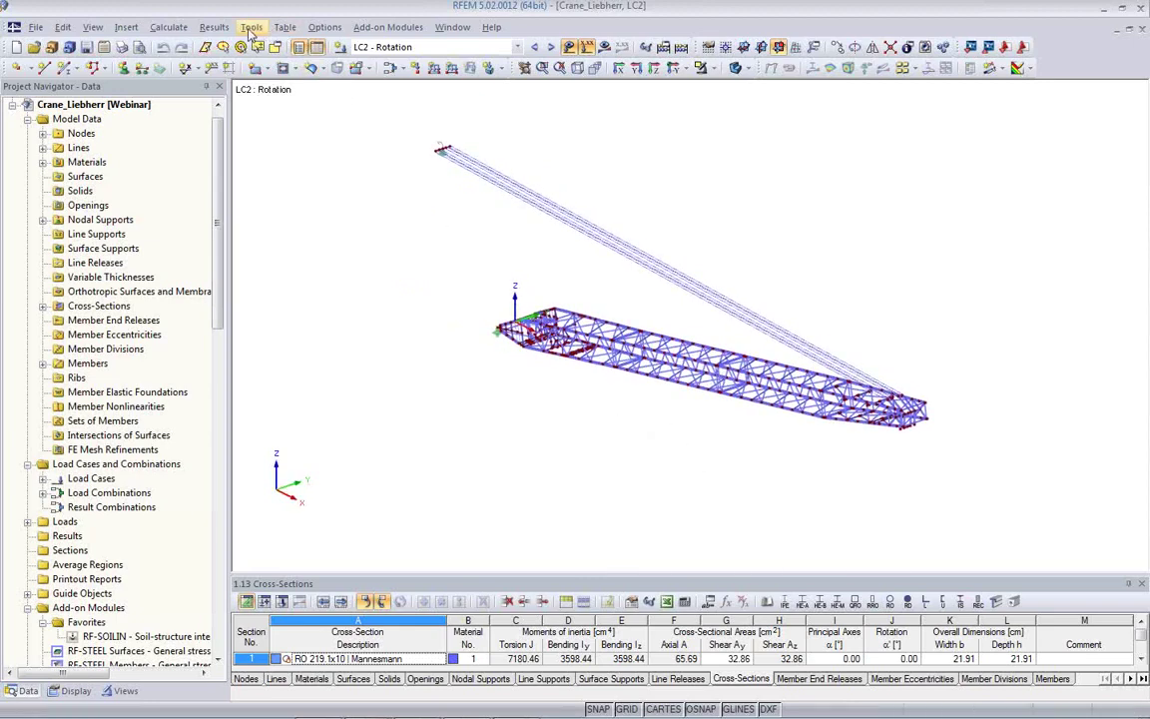
{"action": "left_click", "coordinate": [359, 47]}
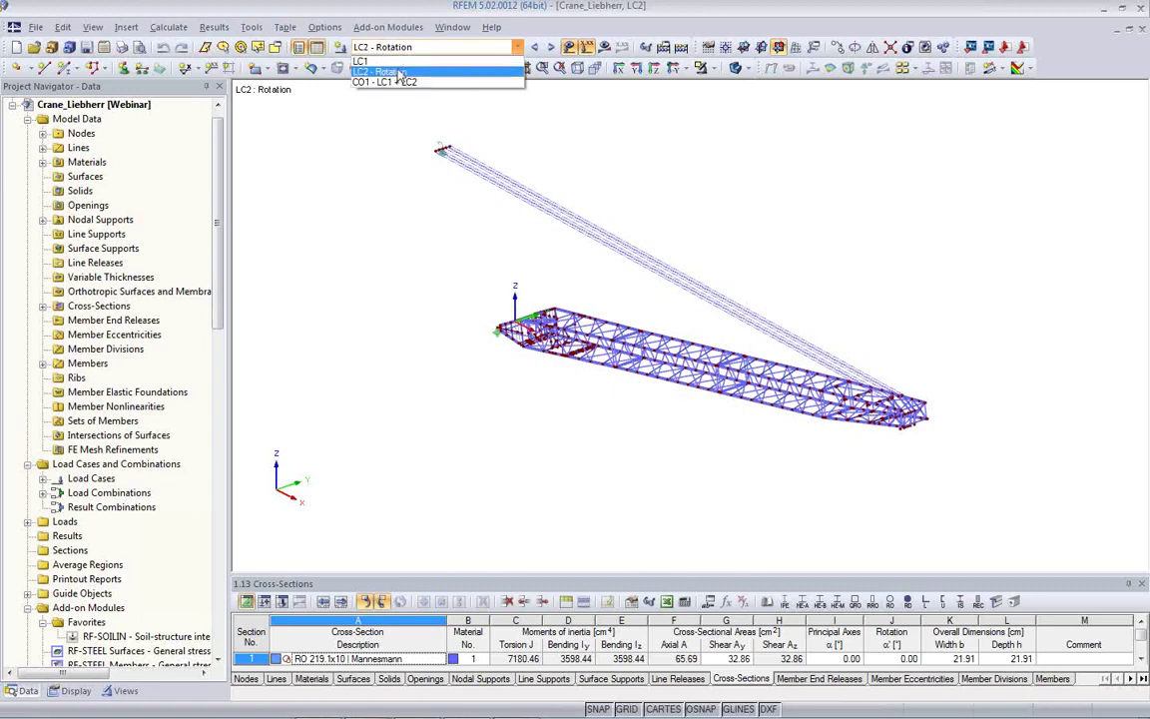
{"action": "left_click", "coordinate": [361, 69]}
{"action": "left_click", "coordinate": [249, 28]}
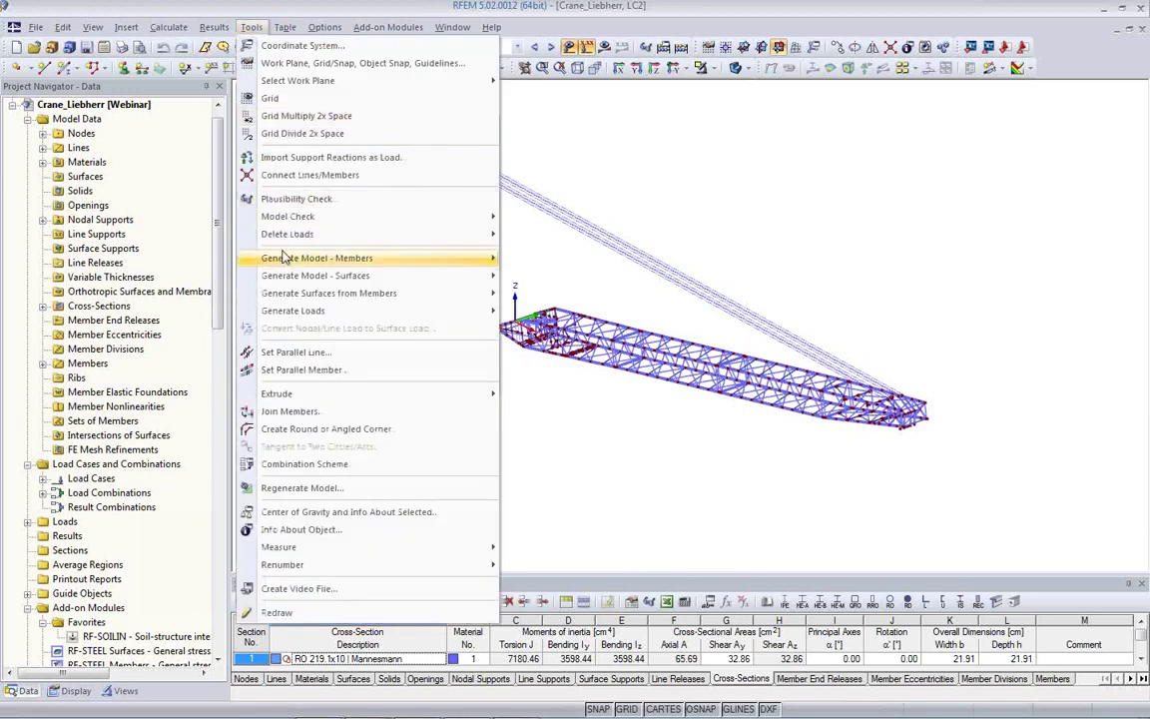
{"action": "mouse_move", "coordinate": [298, 314]}
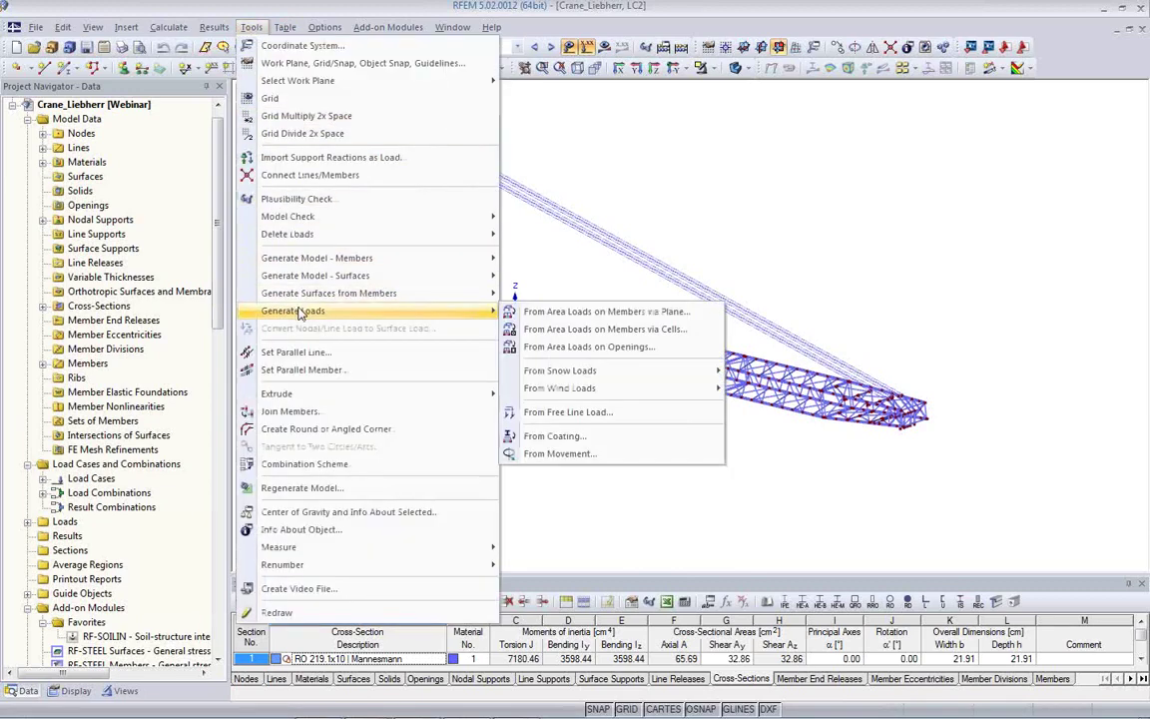
{"action": "left_click", "coordinate": [608, 458]}
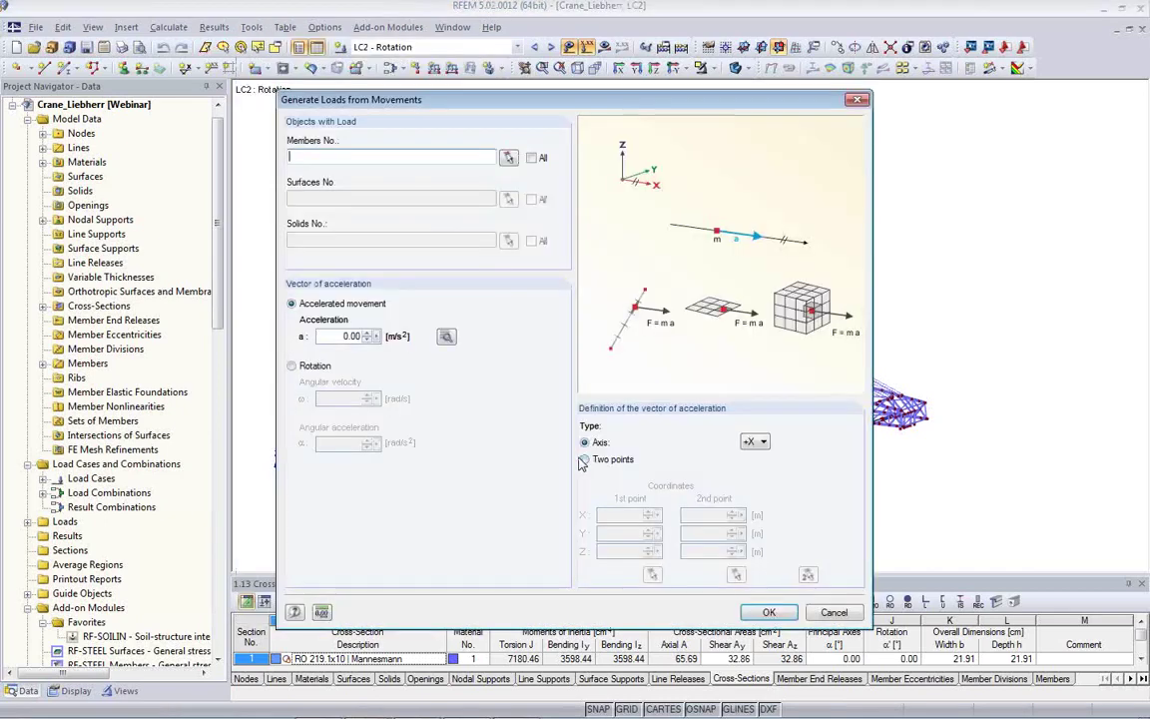
Generate rotation loads on all members about a +Z-parallel axis through the origin, entering an angular acceleration.
{"action": "left_click", "coordinate": [531, 159]}
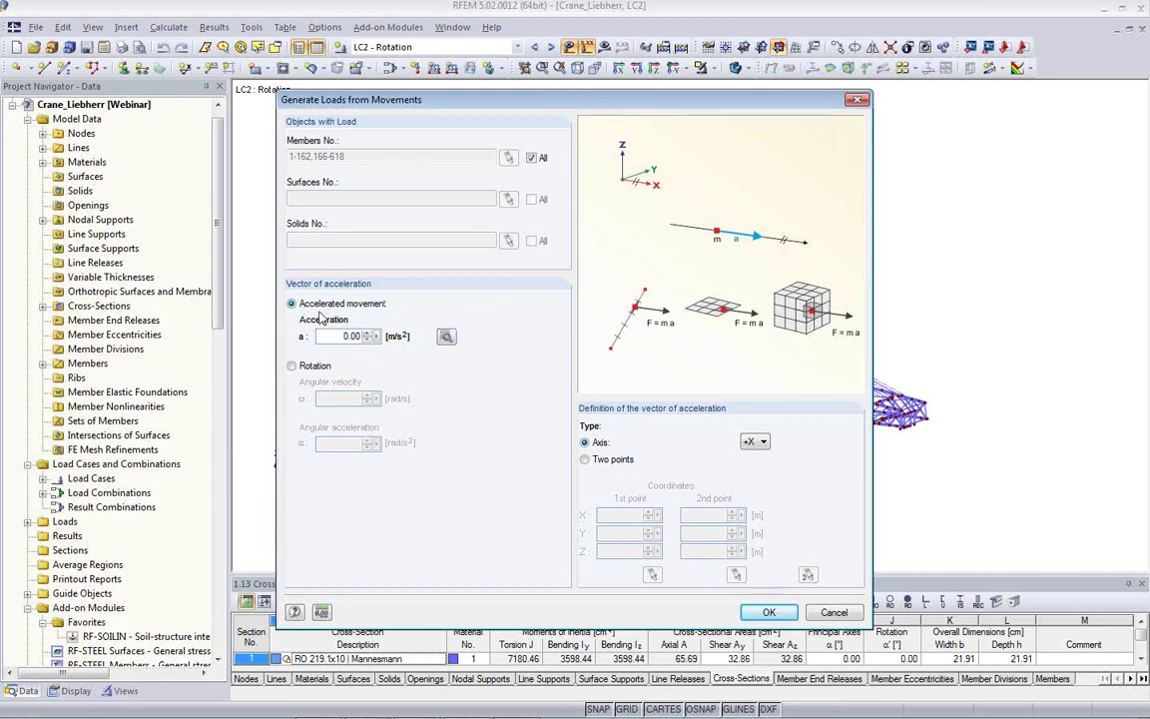
{"action": "left_click", "coordinate": [293, 368]}
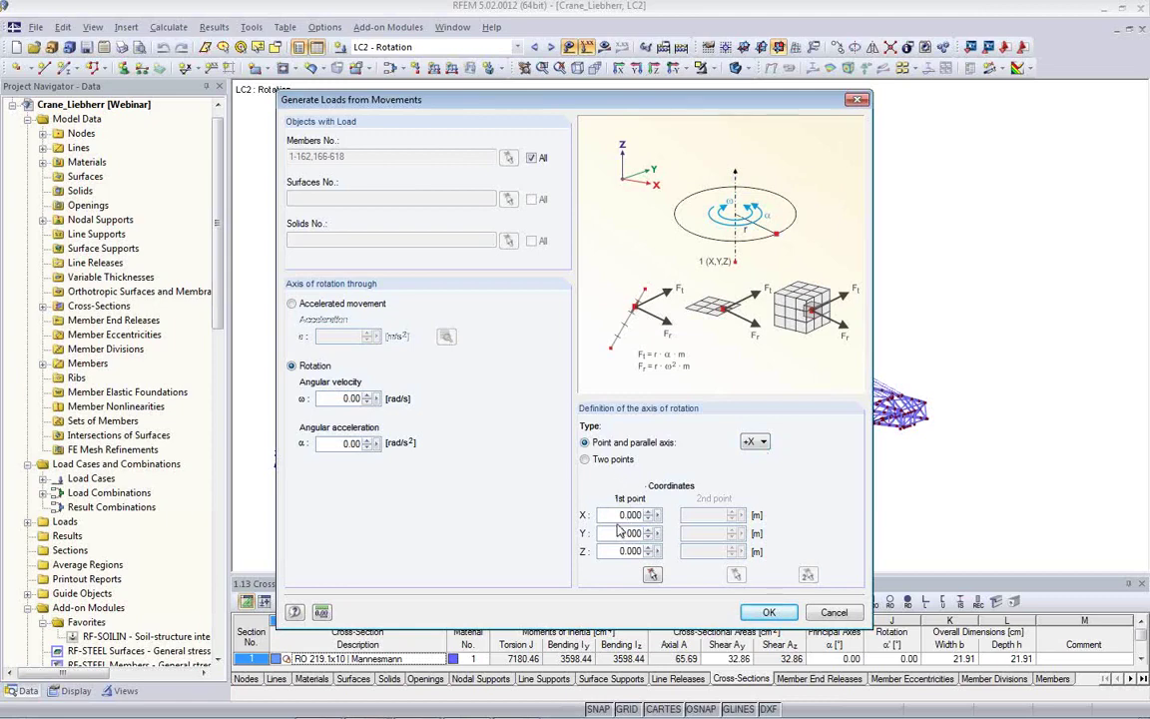
{"action": "left_click", "coordinate": [762, 443]}
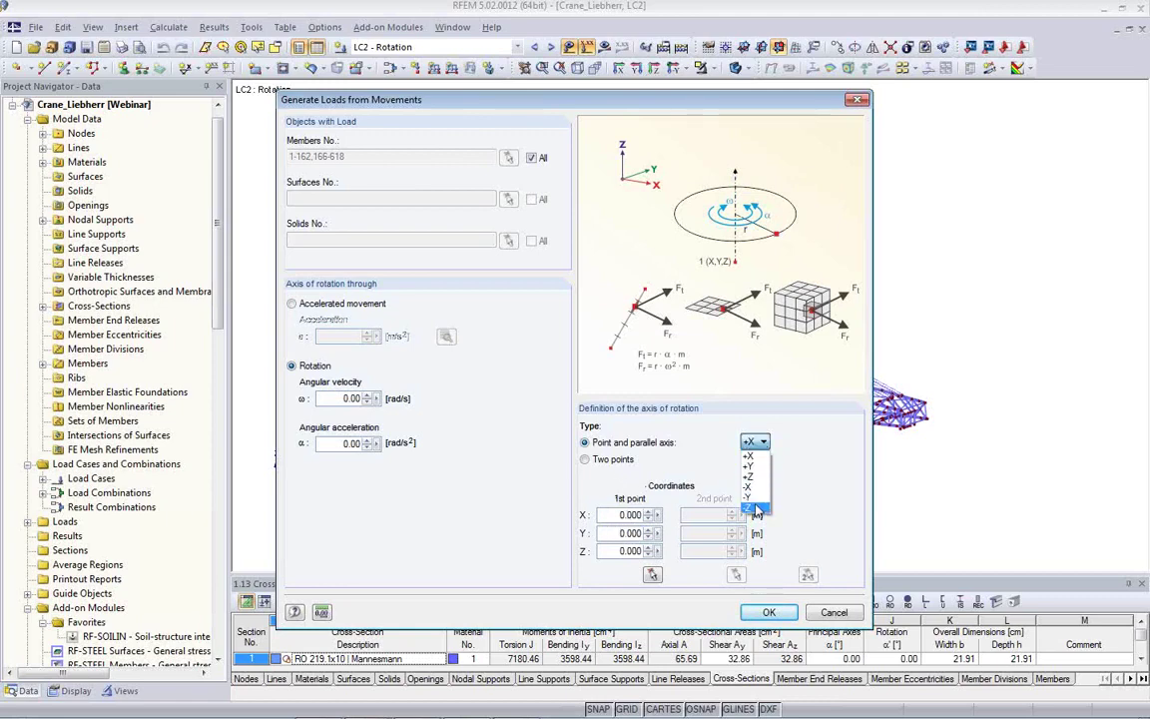
{"action": "left_click", "coordinate": [753, 477]}
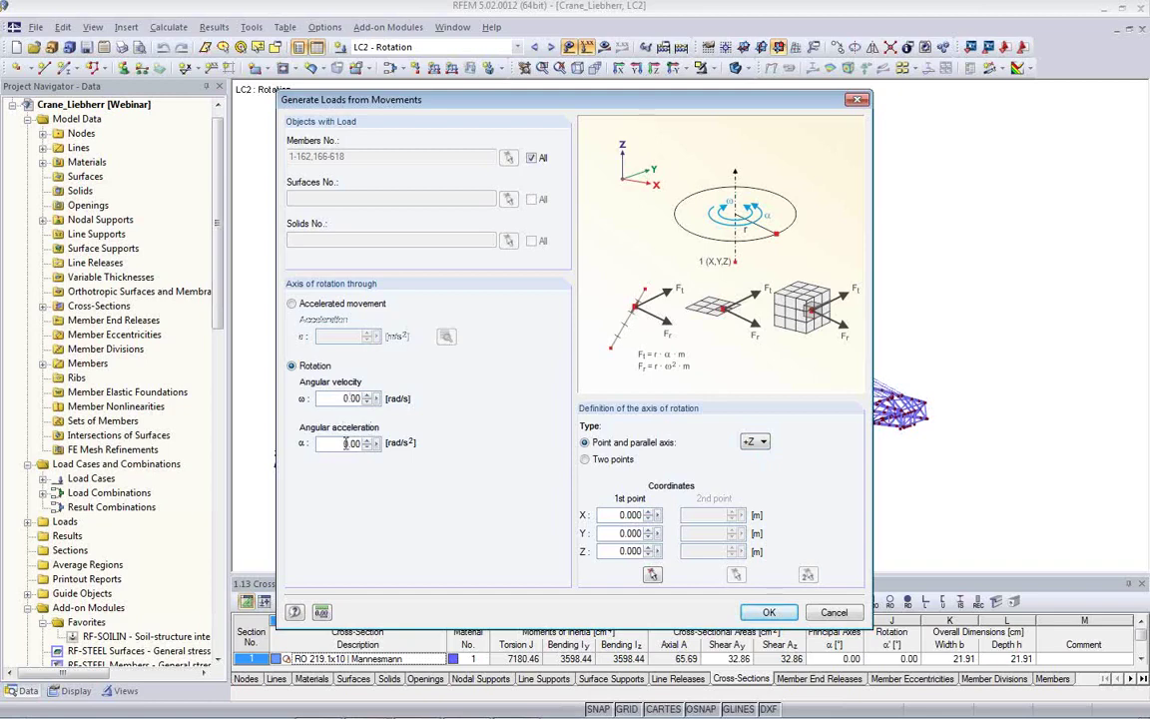
{"action": "double_click", "coordinate": [339, 446]}
{"action": "type", "text": "0"}
{"action": "left_click", "coordinate": [769, 613]}
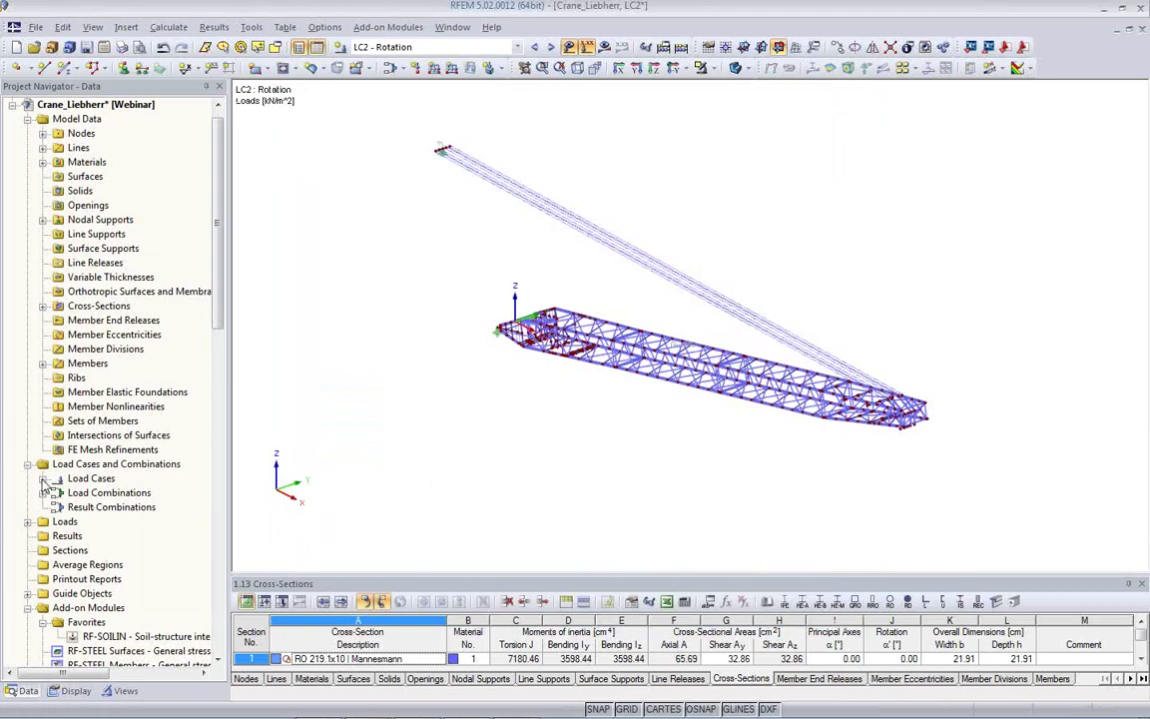
Locate the generated load from rotation under load case LC2 in the model tree.
{"action": "left_click", "coordinate": [42, 479]}
{"action": "left_click", "coordinate": [43, 522]}
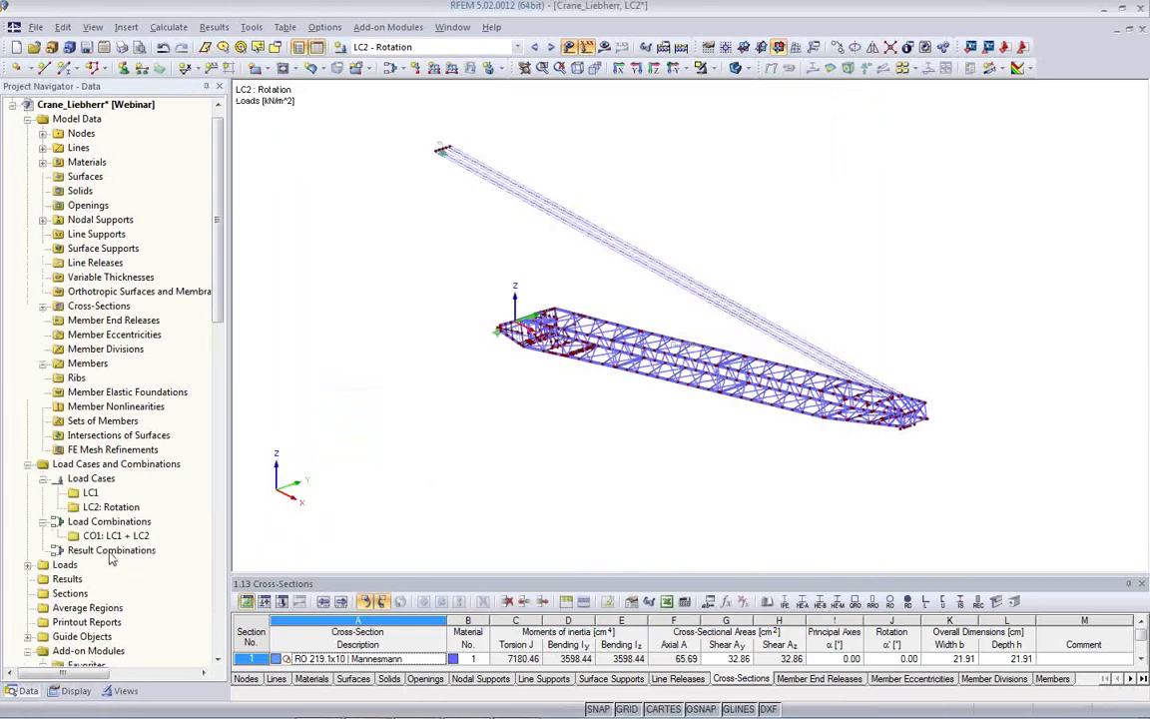
{"action": "scroll", "coordinate": [70, 517], "scroll_direction": "down", "scroll_amount": 1}
{"action": "left_click", "coordinate": [29, 521]}
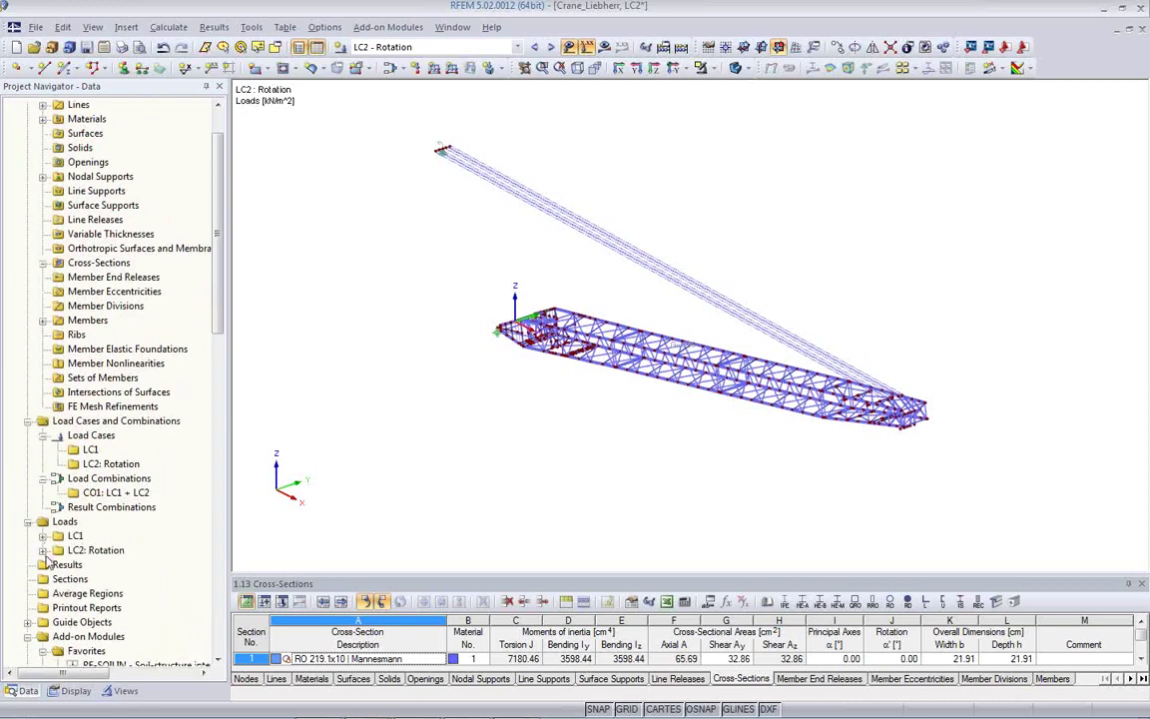
{"action": "left_click", "coordinate": [43, 550]}
{"action": "scroll", "coordinate": [56, 604], "scroll_direction": "down", "scroll_amount": 1}
{"action": "left_click", "coordinate": [58, 608]}
{"action": "left_click", "coordinate": [134, 623]}
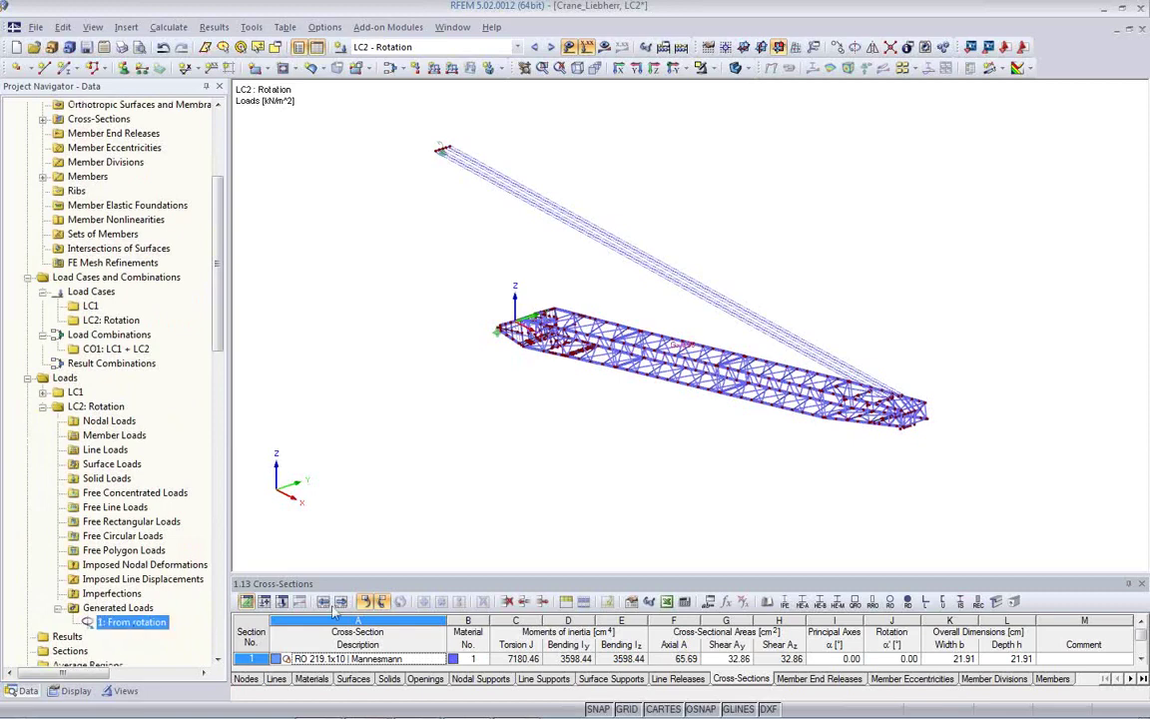
Calculate load case LC2 - Rotation and display its results on the crane.
{"action": "middle_click_drag", "start_coordinate": [619, 421], "coordinate": [686, 472], "text": "ctrl"}
{"action": "middle_click_drag", "start_coordinate": [682, 357], "coordinate": [601, 314], "text": "ctrl"}
{"action": "middle_click_drag", "start_coordinate": [701, 417], "coordinate": [594, 436], "text": "ctrl"}
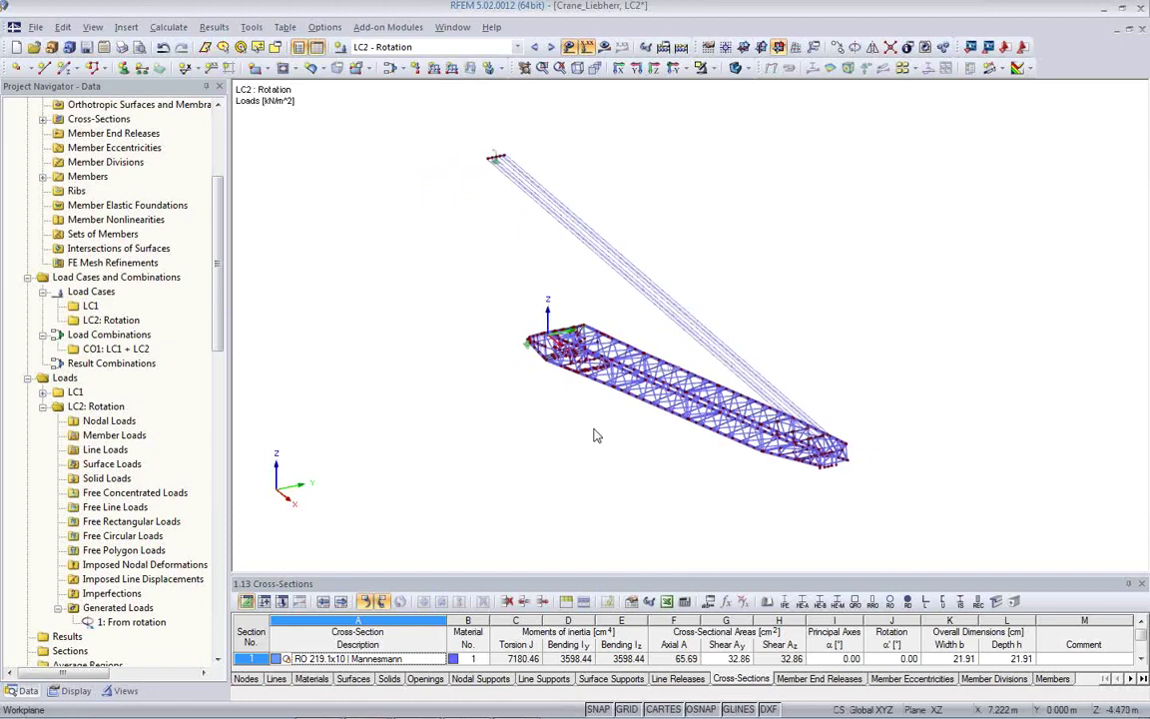
{"action": "left_click", "coordinate": [605, 47]}
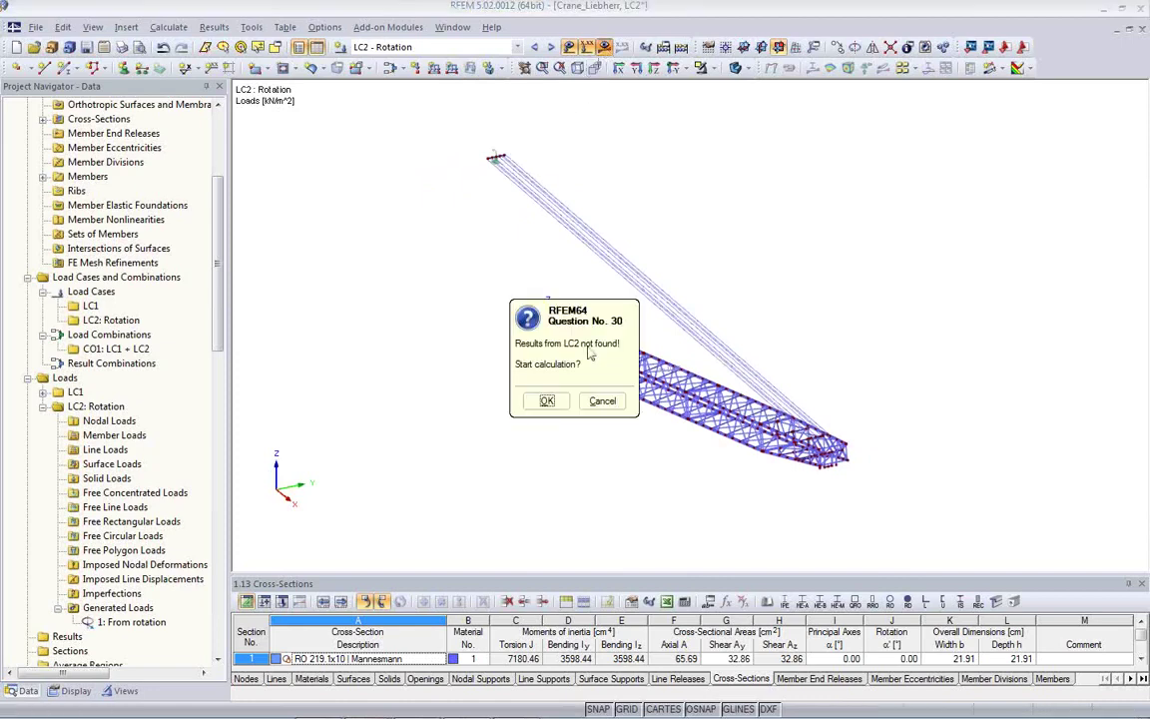
{"action": "left_click", "coordinate": [547, 400]}
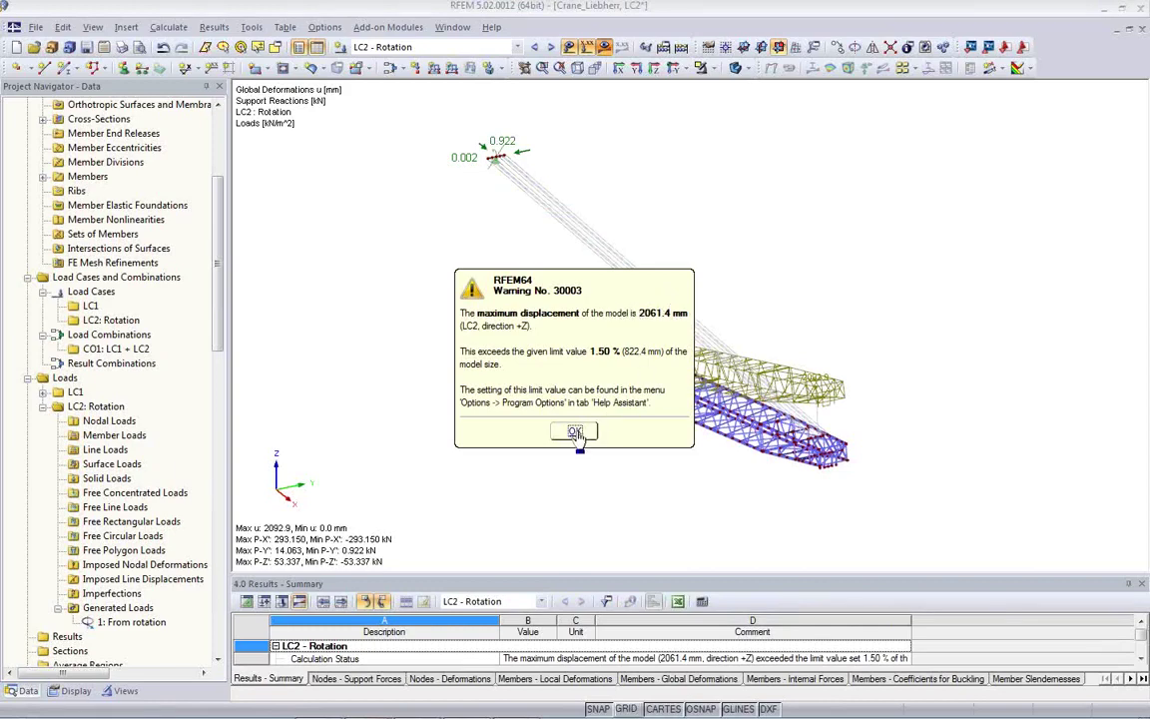
{"action": "key", "text": "Return"}
{"action": "left_click", "coordinate": [517, 394]}
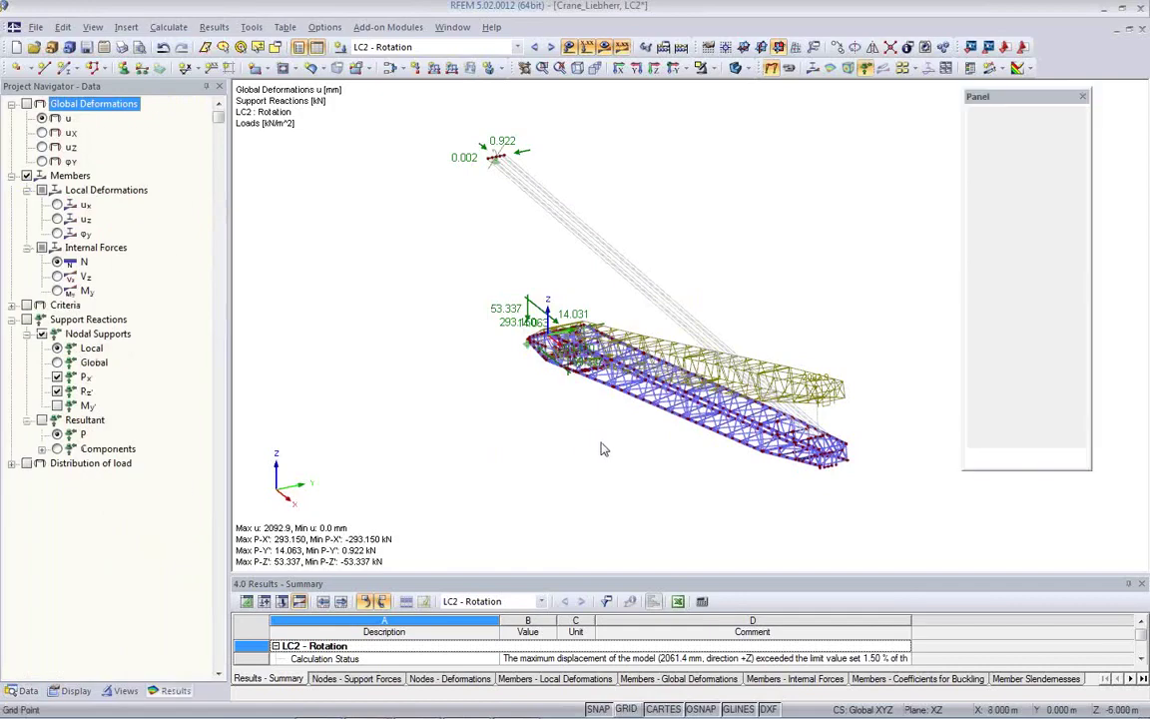
Examine the support reactions at the crane's base and the overall deformed shape for LC2.
{"action": "middle_click_drag", "start_coordinate": [563, 446], "coordinate": [770, 535], "text": "ctrl"}
{"action": "middle_click_drag", "start_coordinate": [639, 479], "coordinate": [447, 436], "text": "ctrl"}
{"action": "scroll", "coordinate": [436, 338], "scroll_direction": "up", "scroll_amount": 5}
{"action": "middle_click_drag", "start_coordinate": [436, 337], "coordinate": [475, 276], "text": "ctrl"}
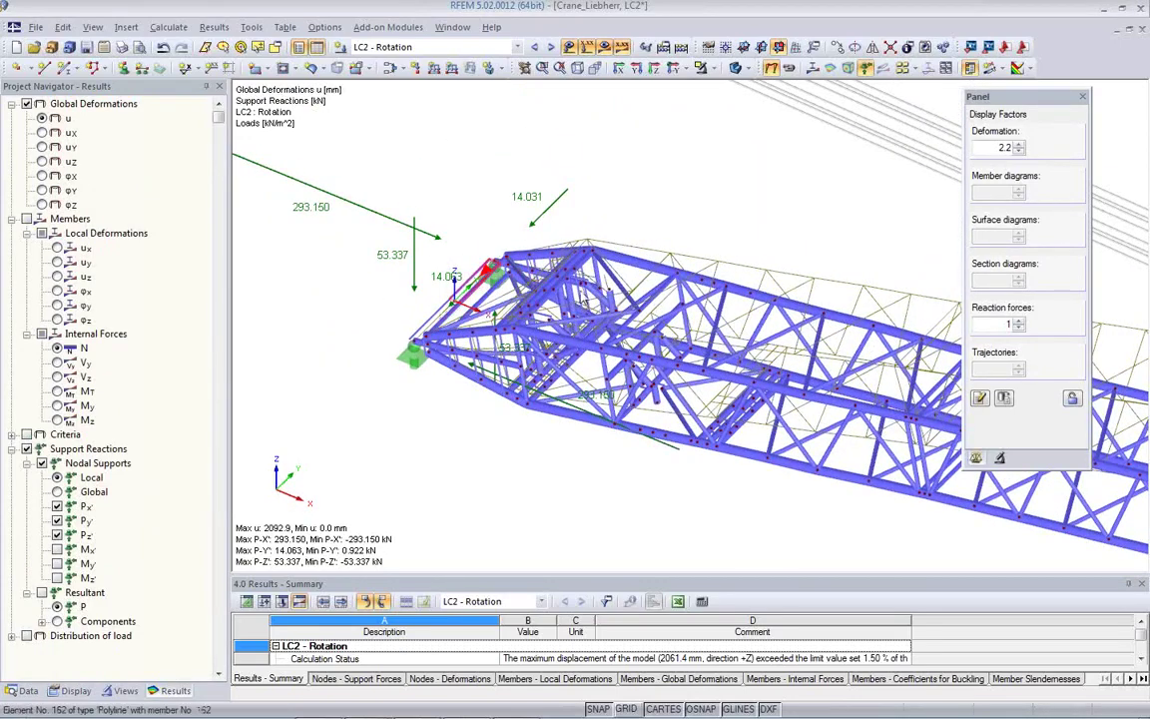
{"action": "scroll", "coordinate": [477, 278], "scroll_direction": "down", "scroll_amount": 4}
{"action": "scroll", "coordinate": [548, 318], "scroll_direction": "down", "scroll_amount": 3}
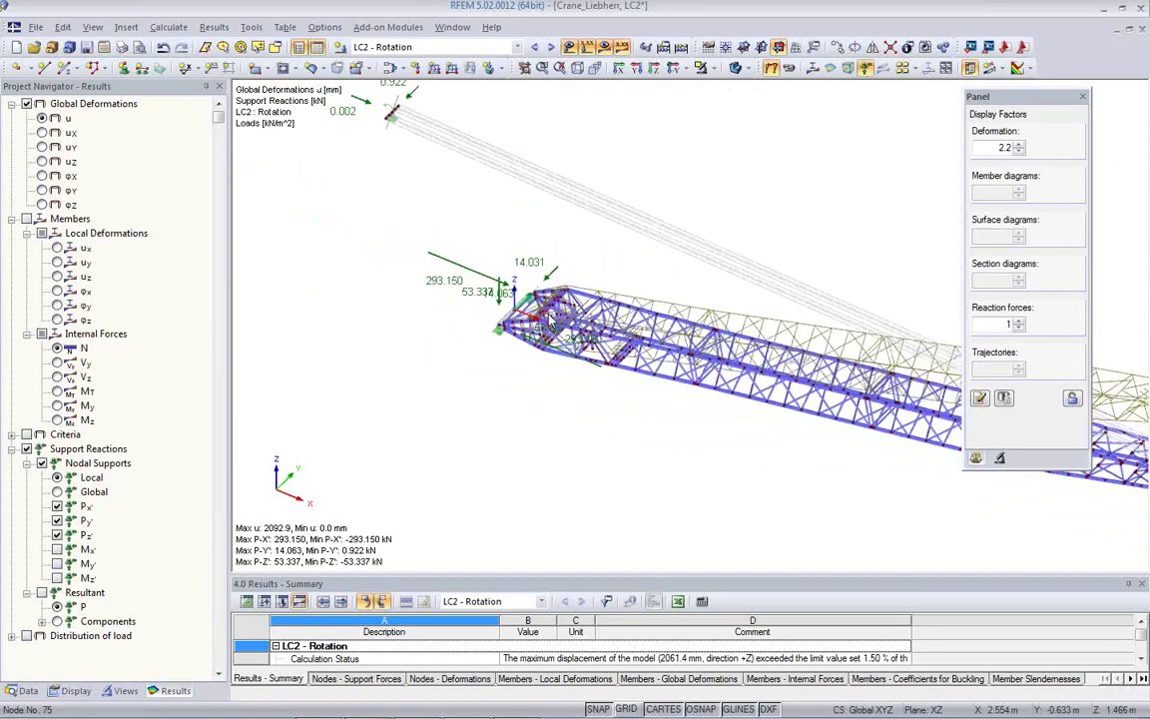
{"action": "middle_click_drag", "start_coordinate": [902, 423], "coordinate": [799, 381], "text": "ctrl"}
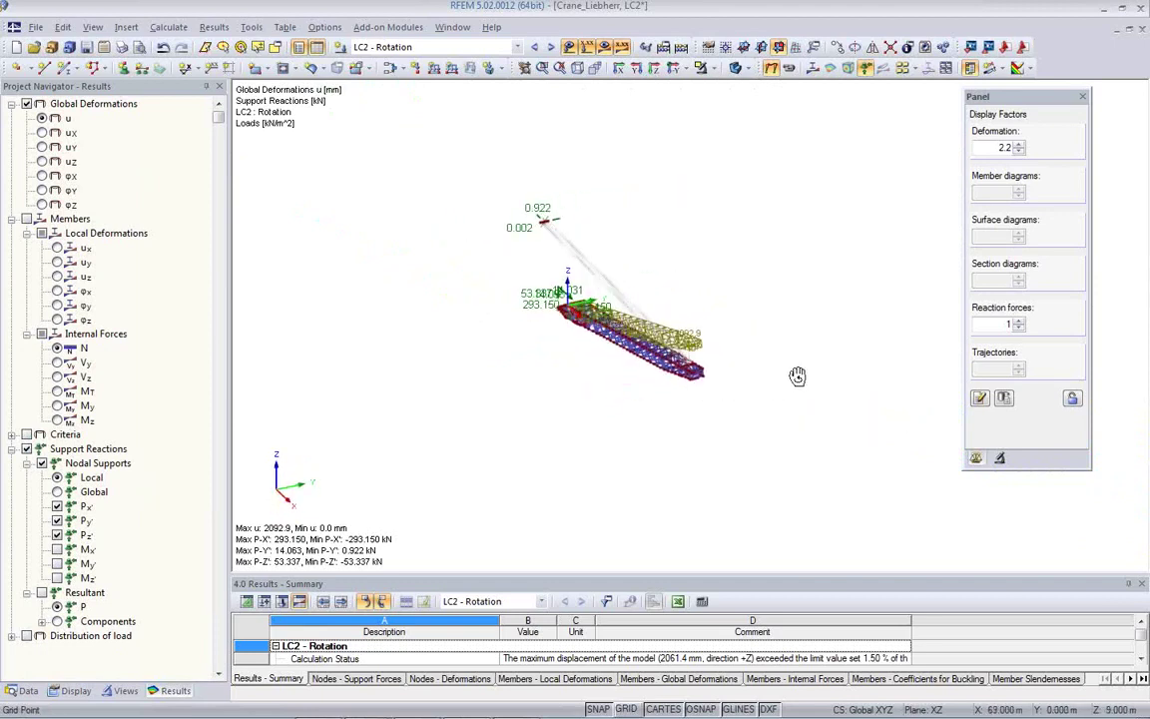
Display the global deformations in the Y direction with a deformation display factor of 70.4.
{"action": "left_click", "coordinate": [42, 146]}
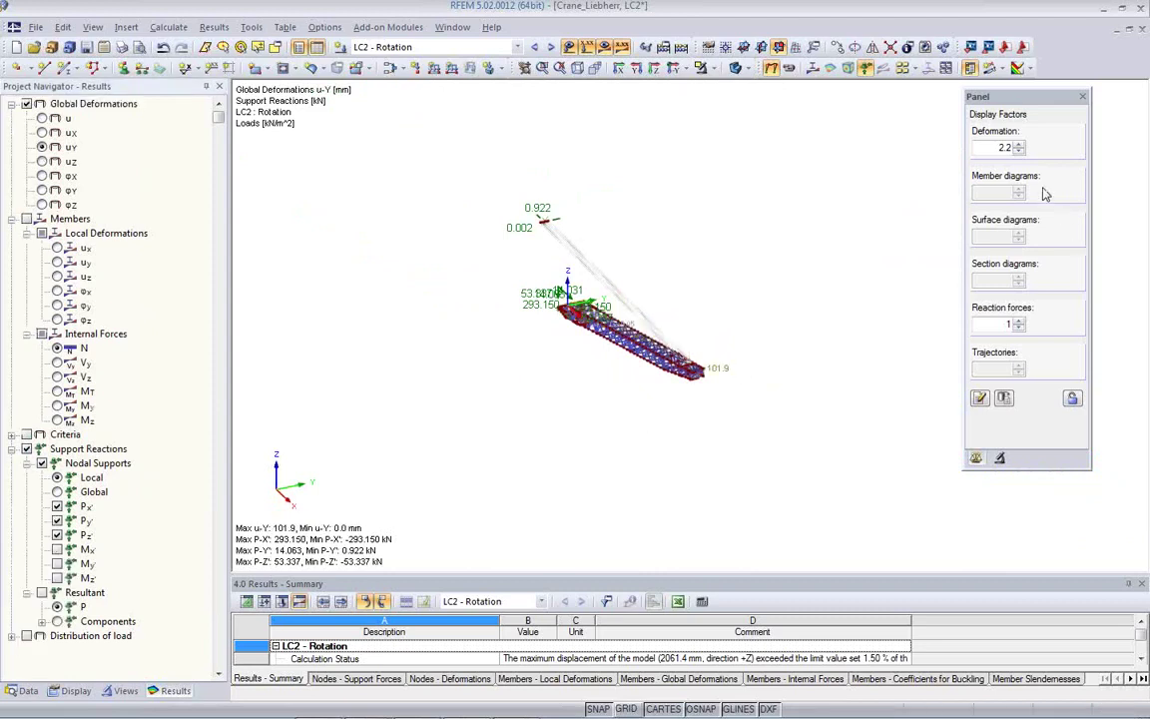
{"action": "left_click", "coordinate": [1019, 145]}
{"action": "left_click", "coordinate": [1019, 145]}
{"action": "left_click", "coordinate": [1019, 144]}
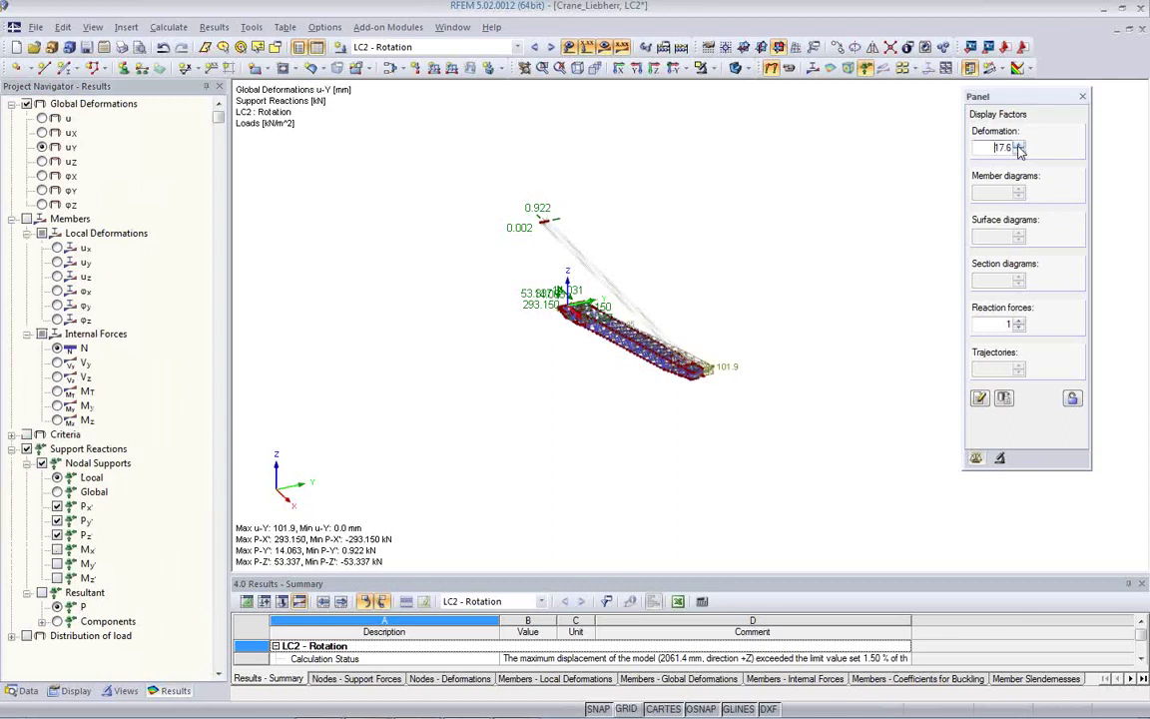
{"action": "left_click", "coordinate": [1020, 145]}
{"action": "left_click", "coordinate": [1020, 145]}
{"action": "middle_click_drag", "start_coordinate": [764, 434], "coordinate": [626, 446]}
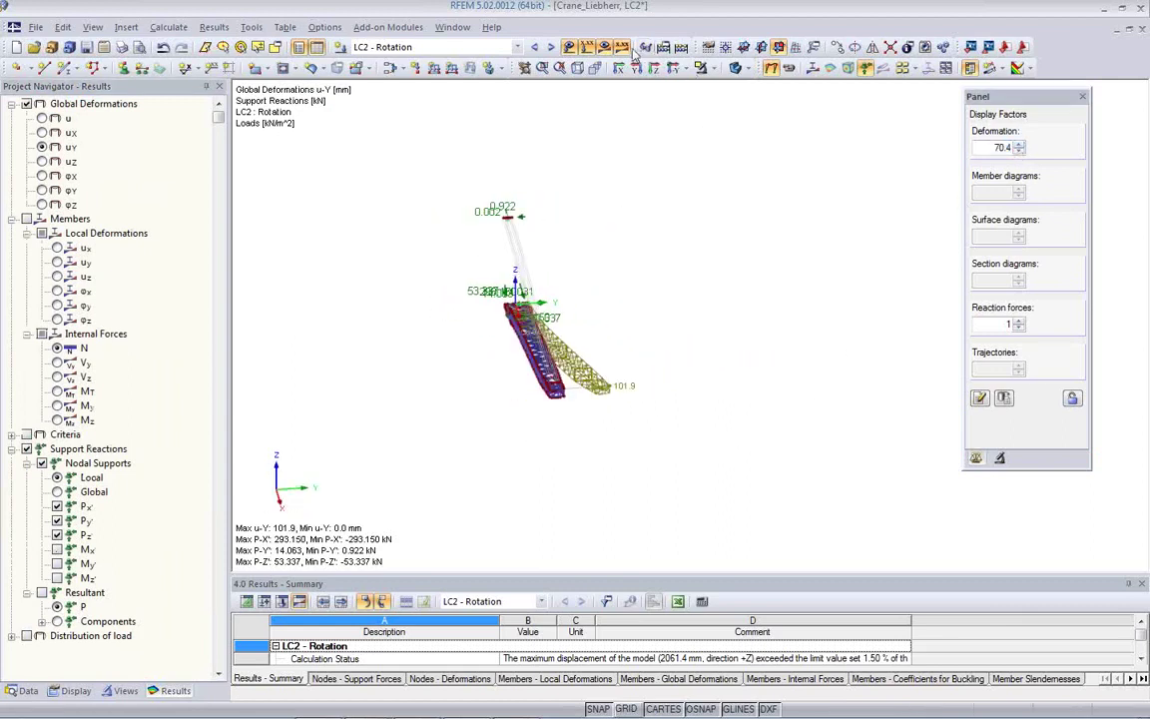
{"action": "middle_click_drag", "start_coordinate": [624, 419], "coordinate": [481, 326], "text": "ctrl"}
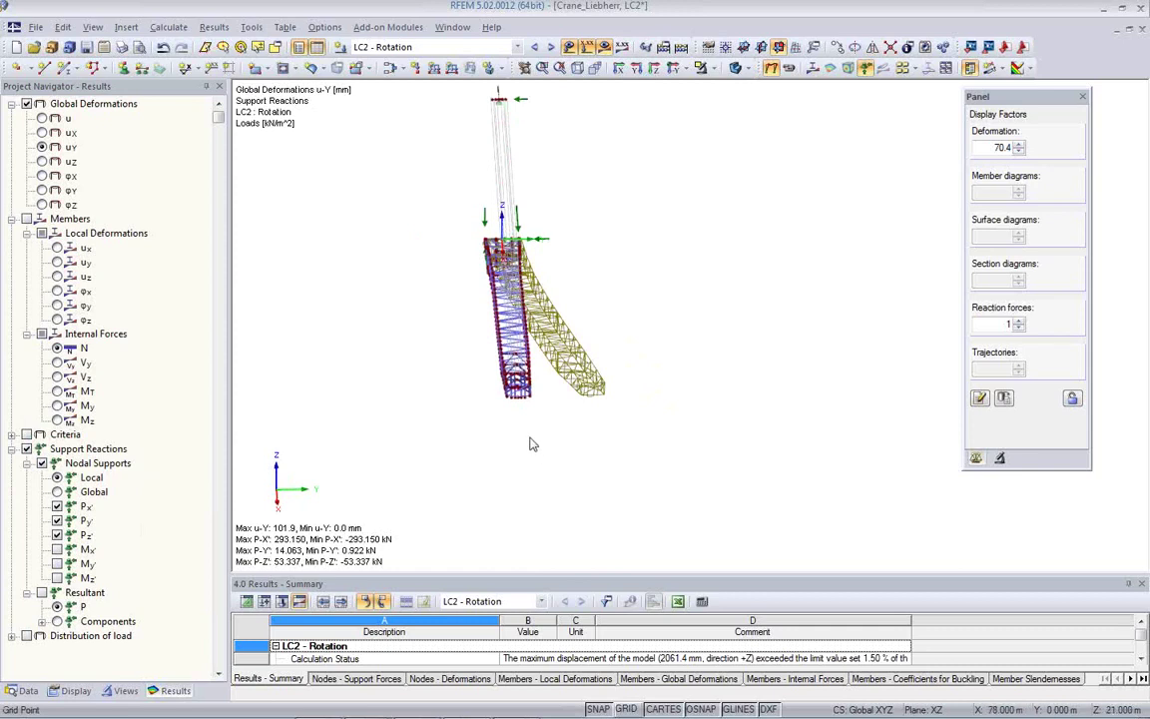
{"action": "middle_click_drag", "start_coordinate": [552, 437], "coordinate": [605, 368], "text": "ctrl"}
Switch to load combination CO1 - LC1 + LC2 and start its calculation.
{"action": "left_click", "coordinate": [518, 48]}
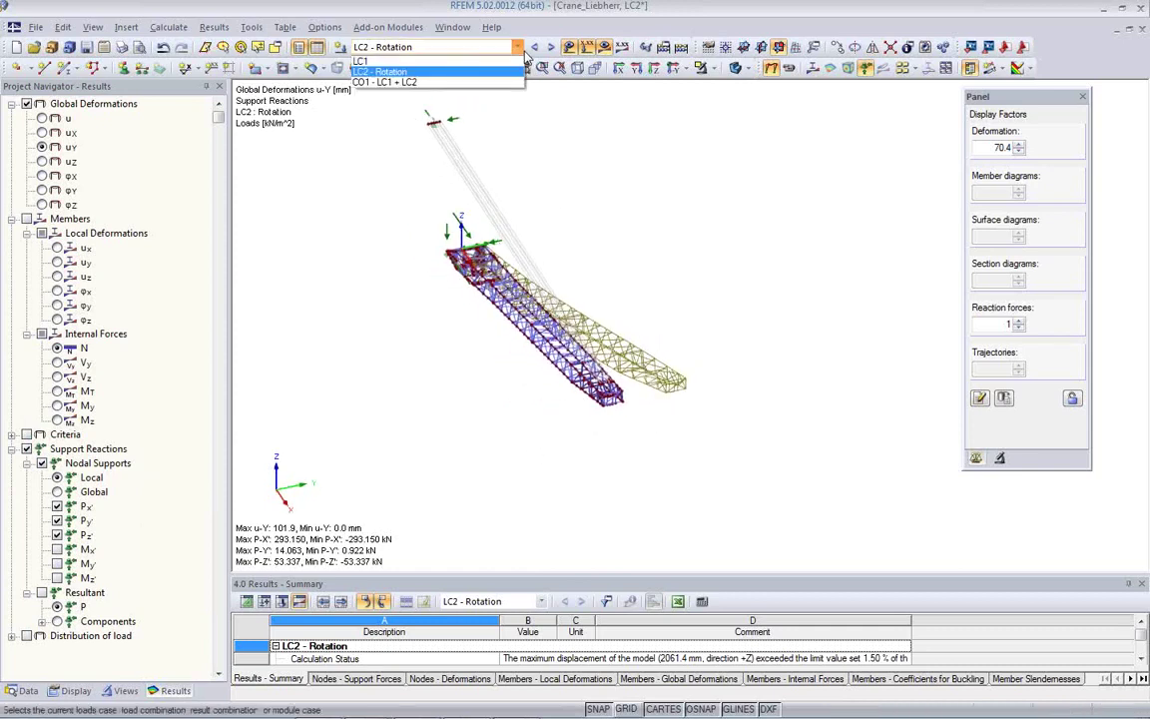
{"action": "left_click", "coordinate": [421, 63]}
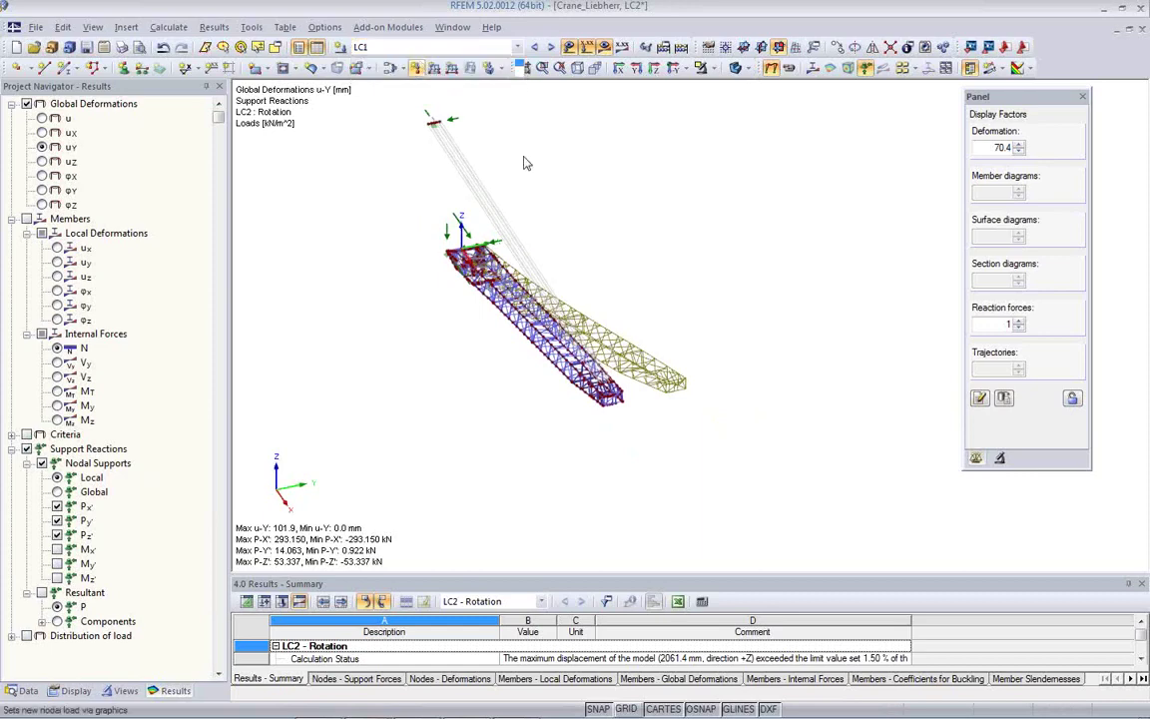
{"action": "left_click", "coordinate": [517, 48]}
{"action": "left_click", "coordinate": [504, 81]}
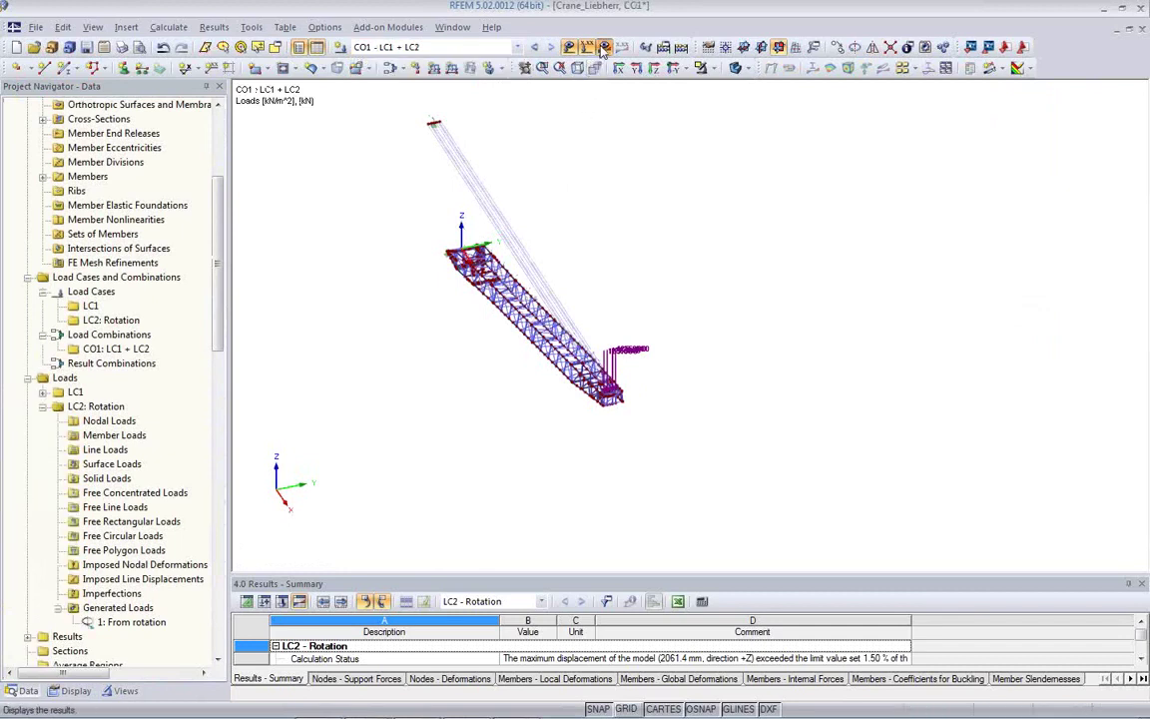
{"action": "left_click", "coordinate": [604, 47]}
{"action": "left_click", "coordinate": [548, 401]}
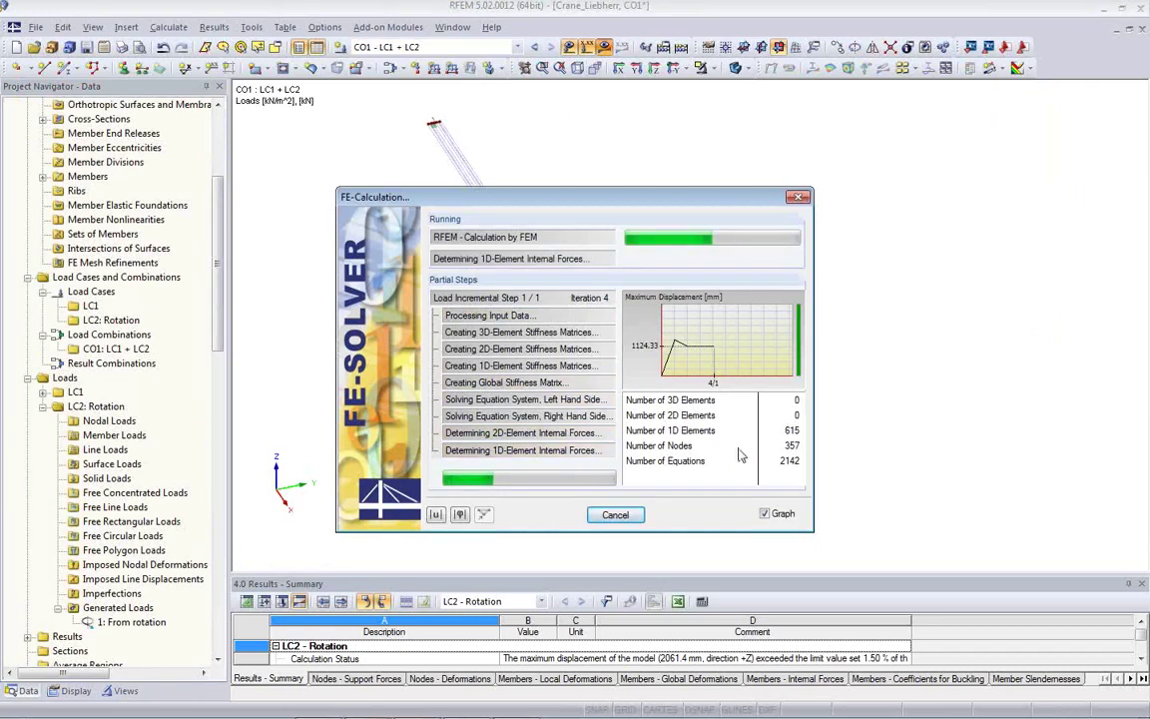
Display the calculated CO1 results without load symbols, showing the Y-direction deformations at a deformation display factor of 75.2.
{"action": "left_click", "coordinate": [577, 432]}
{"action": "left_click", "coordinate": [583, 431]}
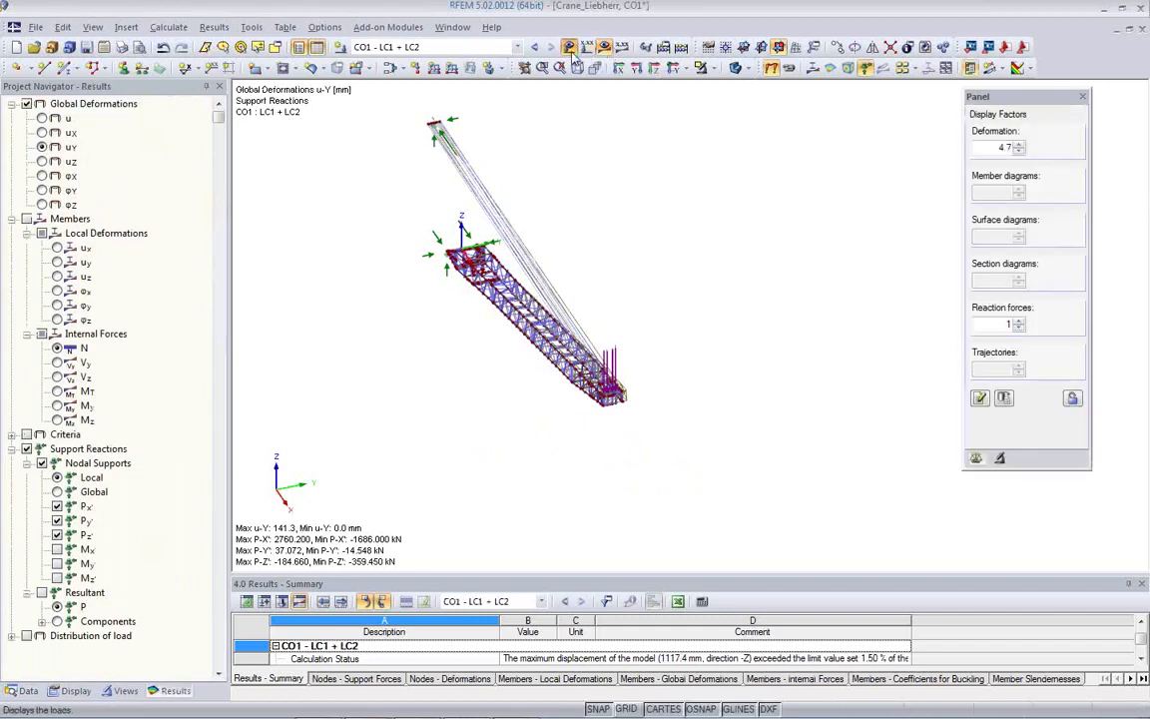
{"action": "left_click", "coordinate": [587, 47]}
{"action": "scroll", "coordinate": [1016, 164], "scroll_direction": "up", "scroll_amount": 4}
{"action": "middle_click_drag", "start_coordinate": [811, 379], "coordinate": [866, 397], "text": "ctrl"}
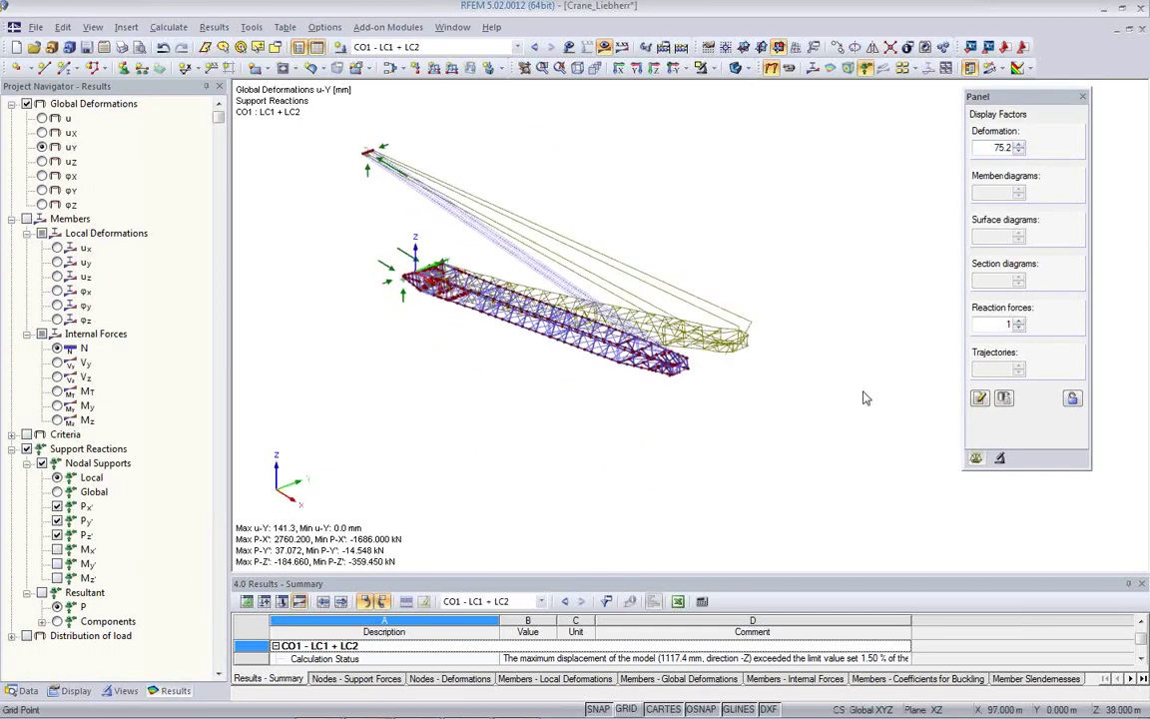
Show the total global deformations u for CO1 with a deformation display factor of 9.4 and examine the crane's deformed shape.
{"action": "left_click", "coordinate": [42, 118]}
{"action": "middle_click_drag", "start_coordinate": [520, 300], "coordinate": [759, 210], "text": "ctrl"}
{"action": "scroll", "coordinate": [1013, 148], "scroll_direction": "down", "scroll_amount": 10}
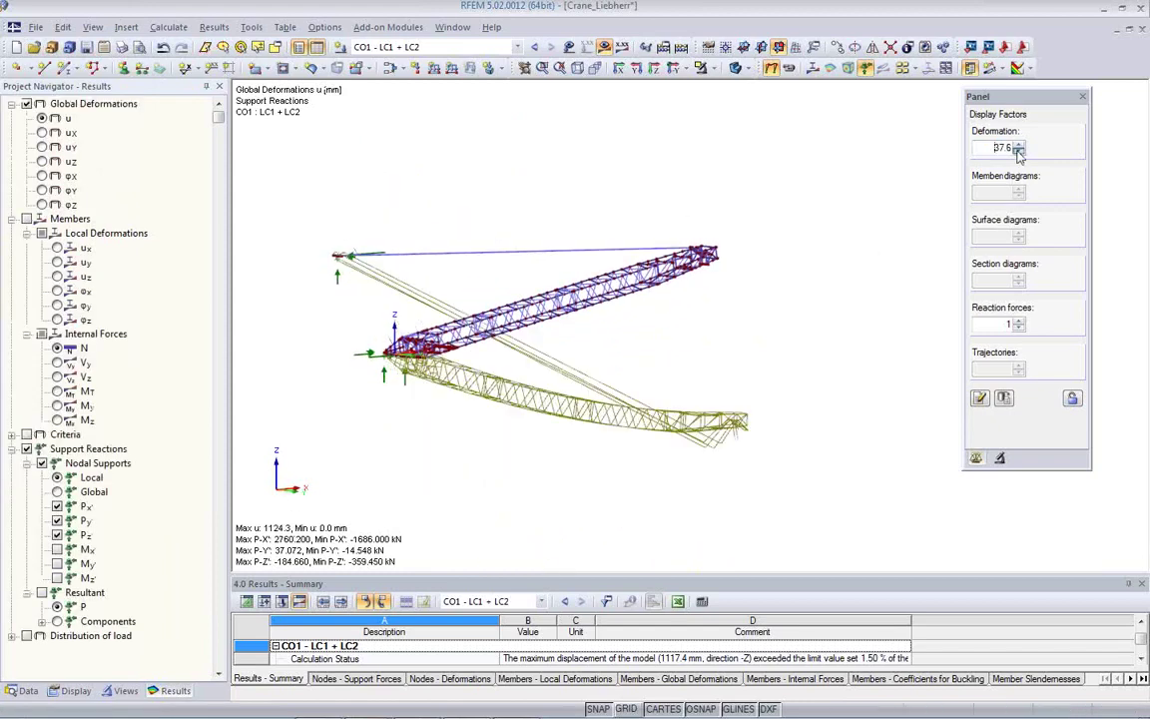
{"action": "middle_click_drag", "start_coordinate": [775, 348], "coordinate": [787, 506], "text": "ctrl"}
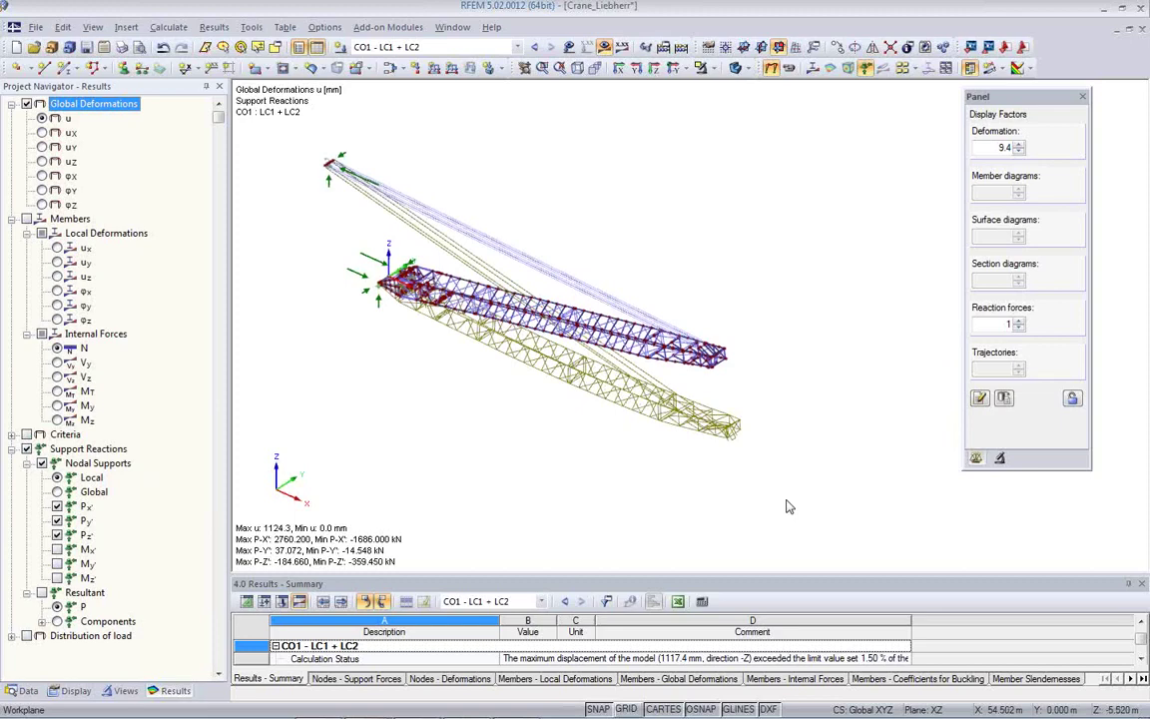
{"action": "middle_click_drag", "start_coordinate": [579, 427], "coordinate": [649, 475]}
{"action": "middle_click_drag", "start_coordinate": [726, 530], "coordinate": [626, 473], "text": "ctrl"}
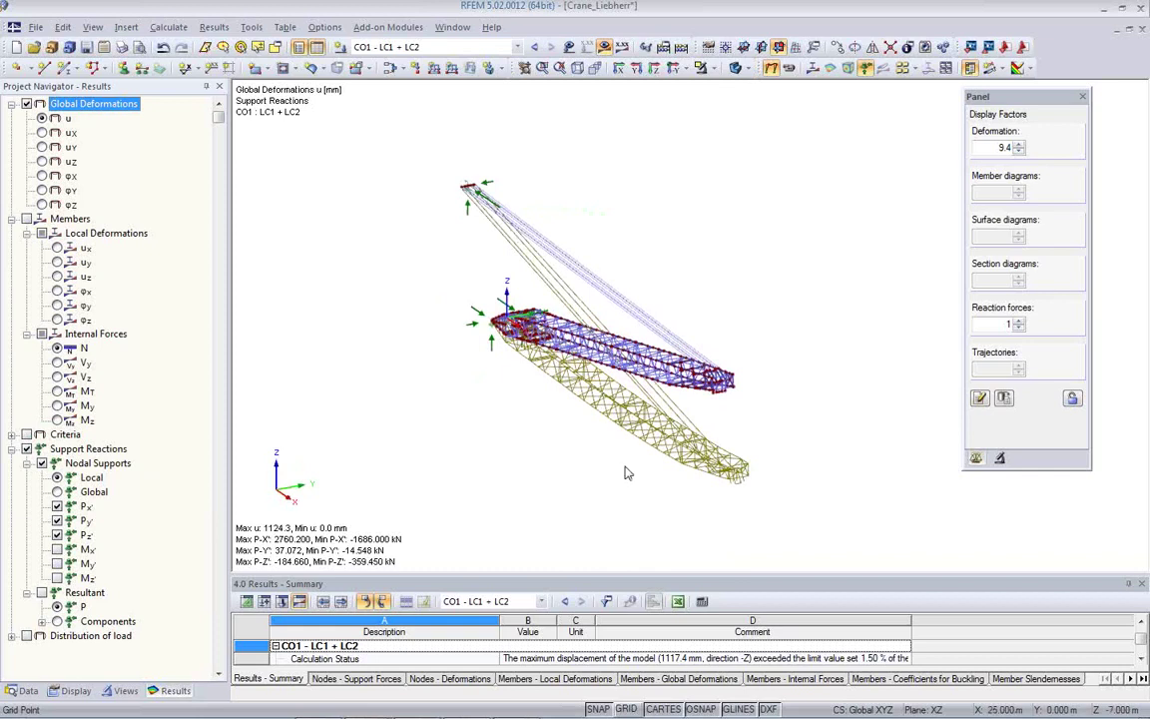
{"action": "scroll", "coordinate": [656, 477], "scroll_direction": "up", "scroll_amount": 2}
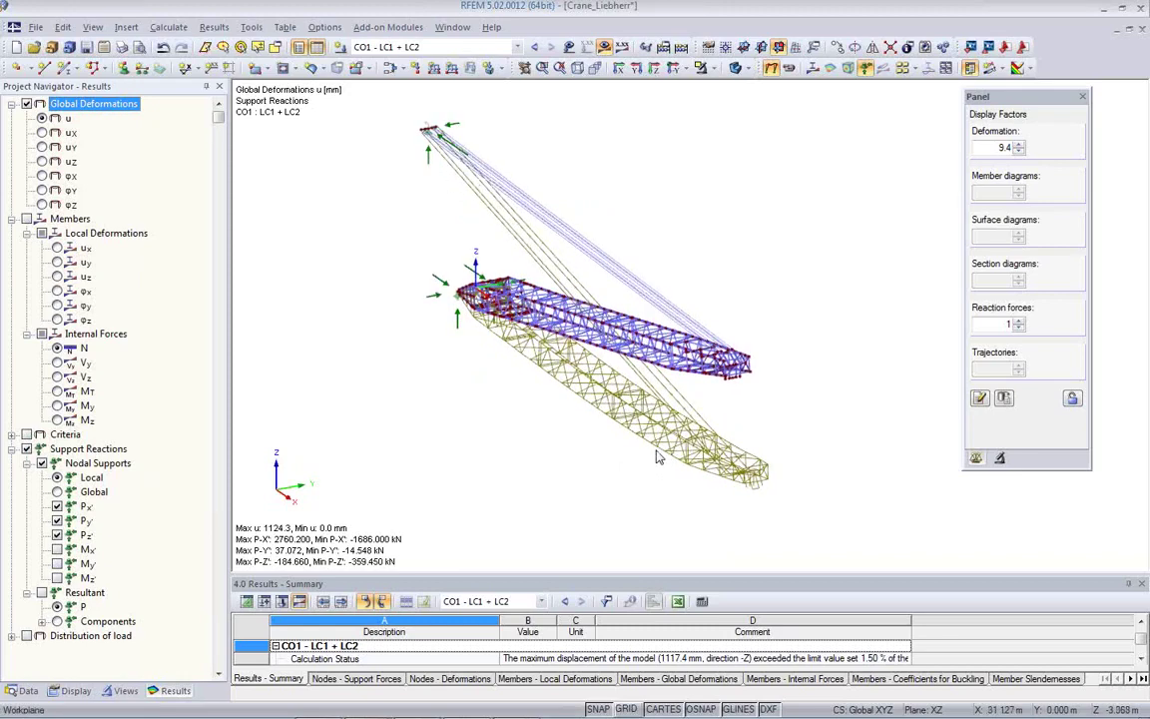
{"action": "middle_click_drag", "start_coordinate": [655, 448], "coordinate": [770, 454], "text": "ctrl"}
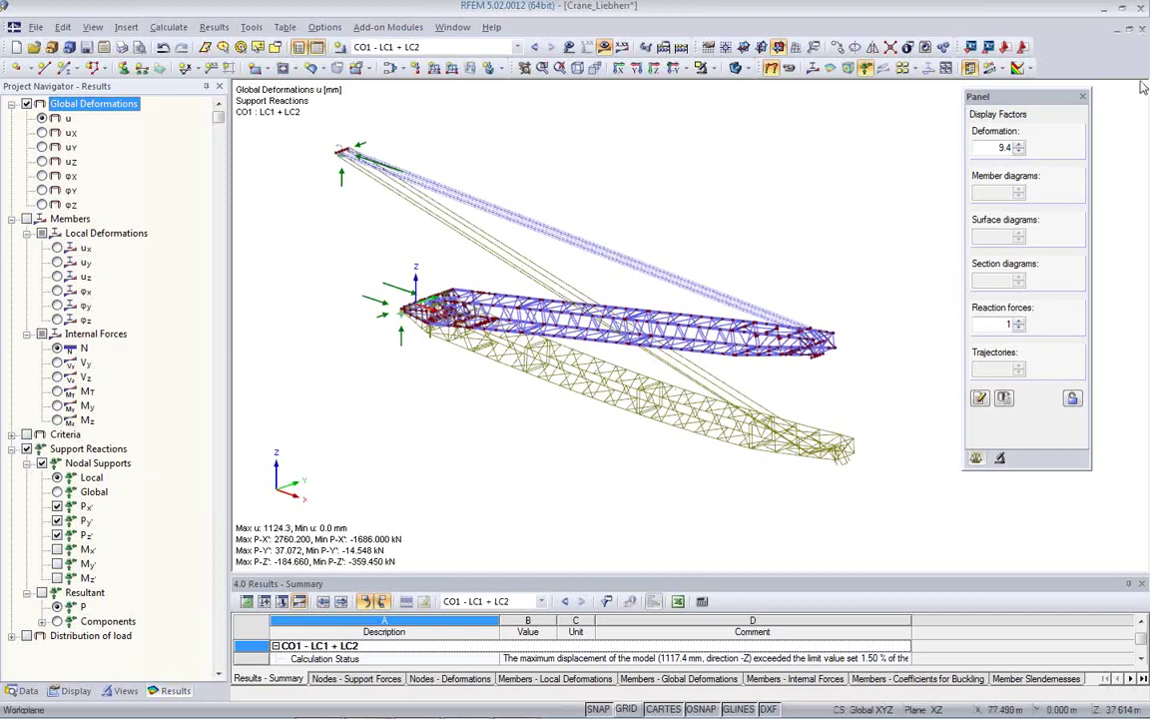
Close Crane_Liebherr without saving and open the freeMemberload model from the Webinar project with the grid hidden.
{"action": "left_click", "coordinate": [1028, 28]}
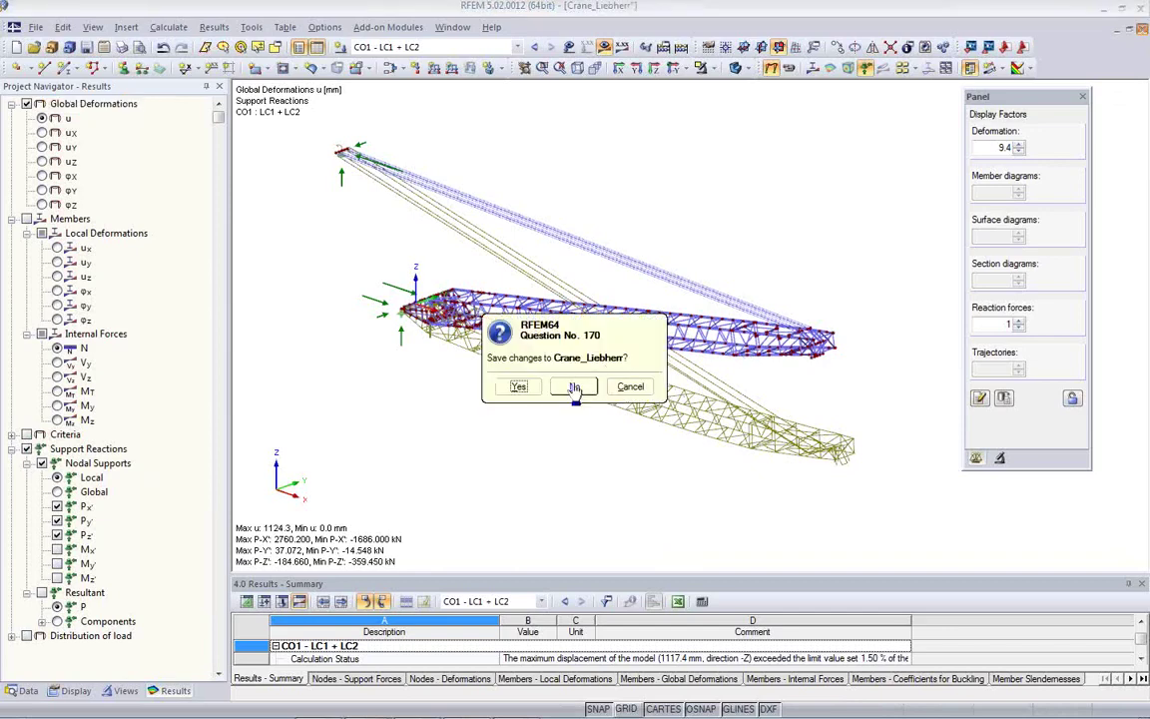
{"action": "left_click", "coordinate": [574, 387]}
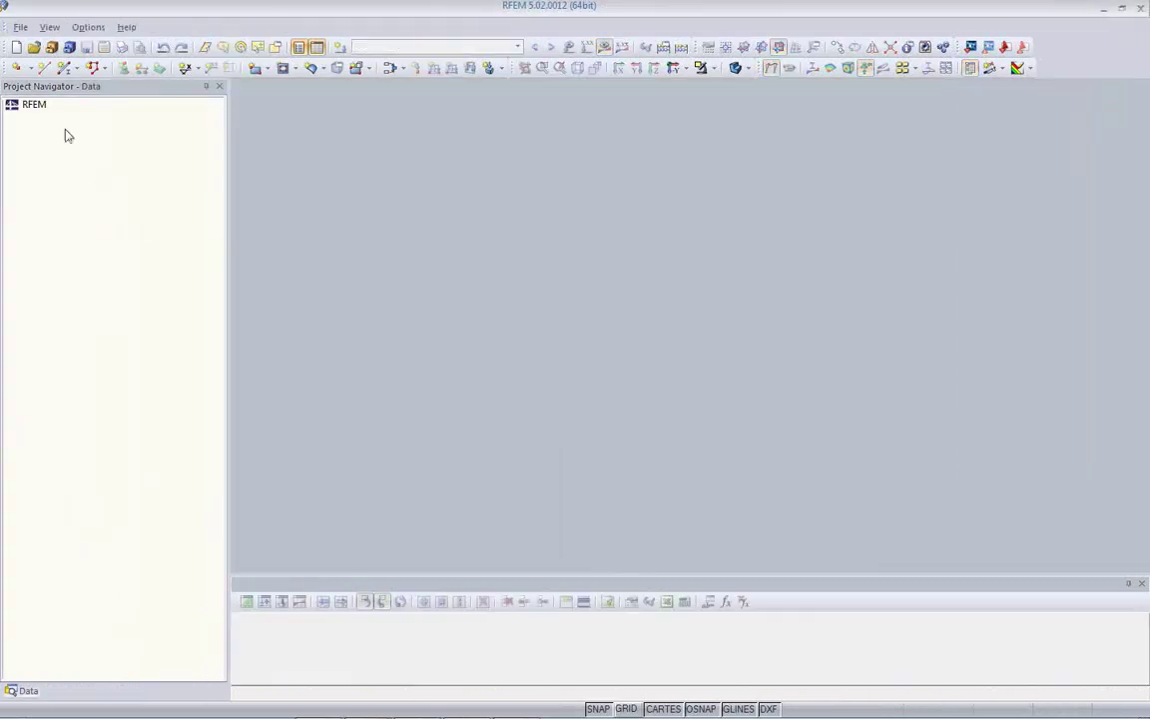
{"action": "left_click", "coordinate": [51, 47]}
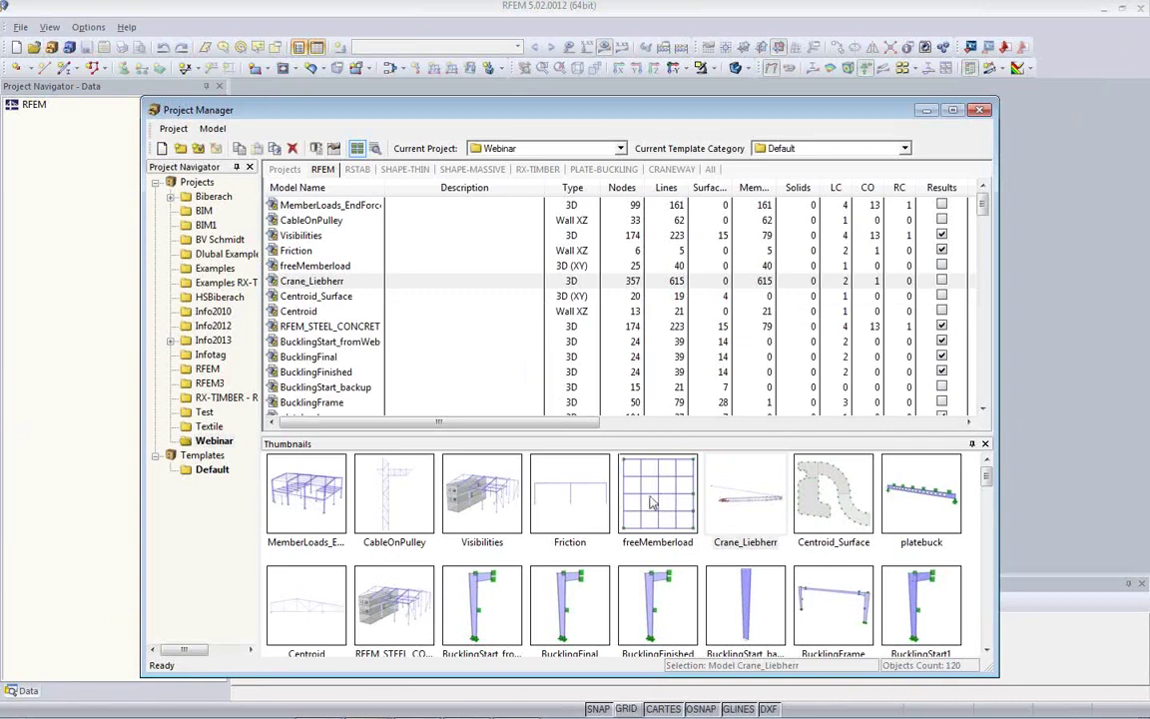
{"action": "left_click", "coordinate": [653, 507]}
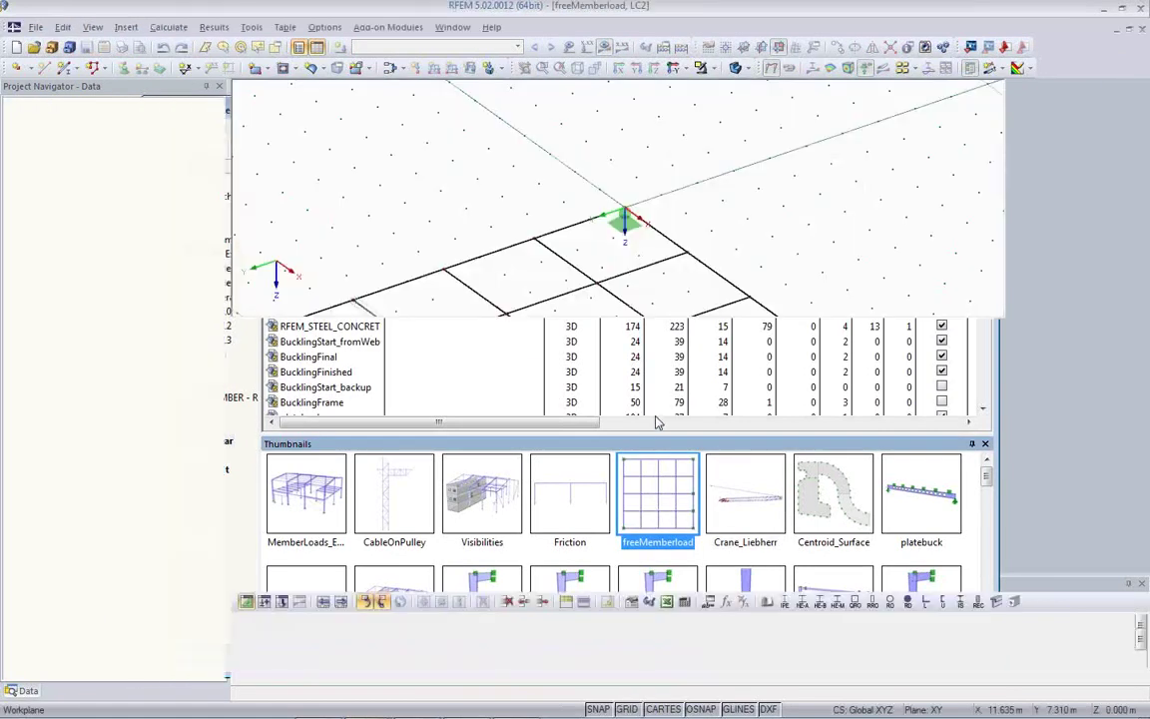
{"action": "middle_click_drag", "start_coordinate": [740, 468], "coordinate": [799, 437], "text": "ctrl"}
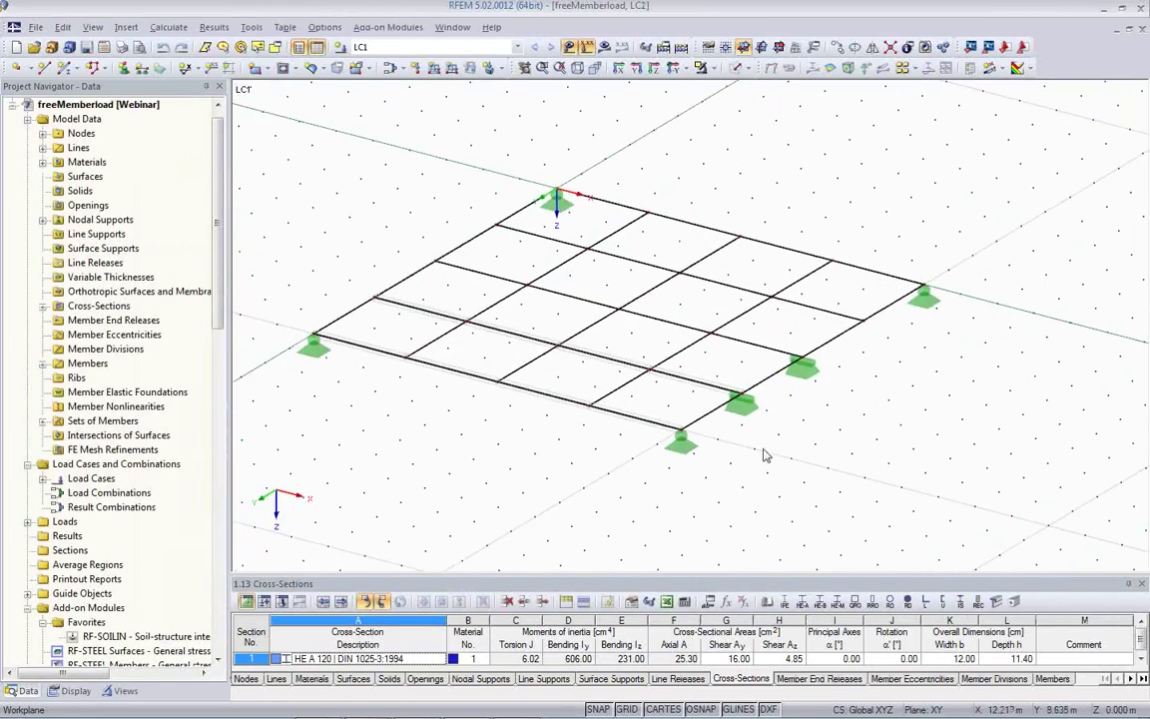
{"action": "left_click", "coordinate": [626, 709]}
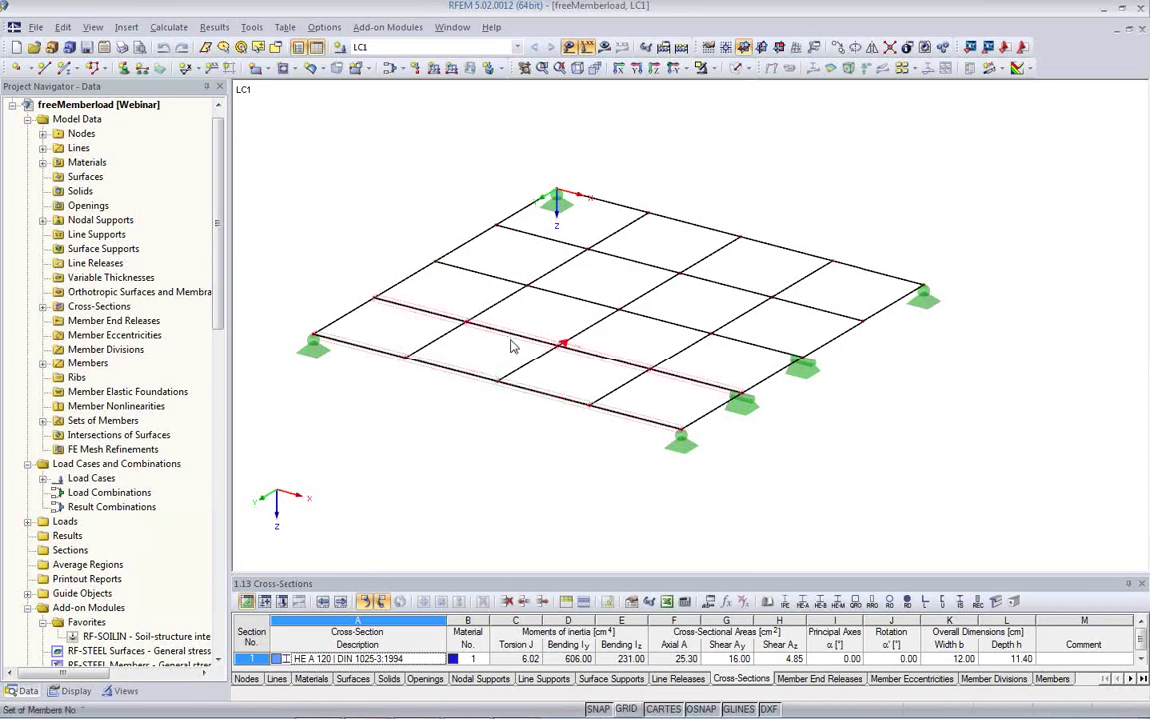
Inspect the type and member numbers of the set Continuous Members 2 without changing it.
{"action": "double_click", "coordinate": [479, 390]}
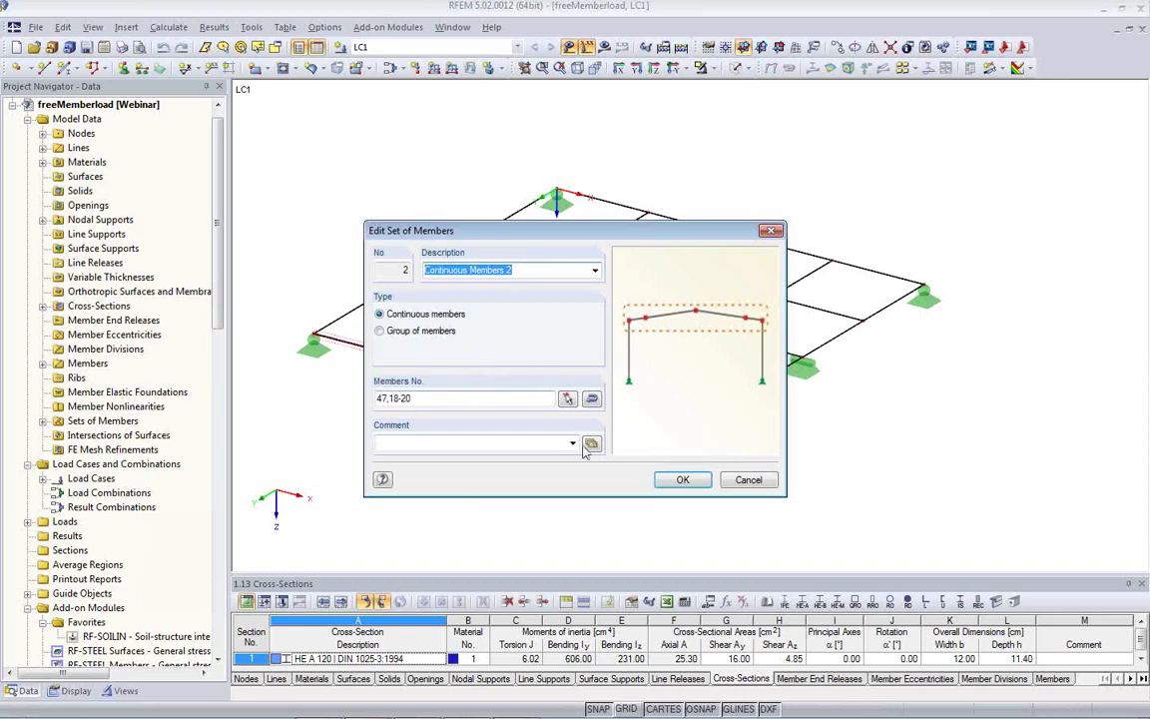
{"action": "left_click", "coordinate": [744, 480]}
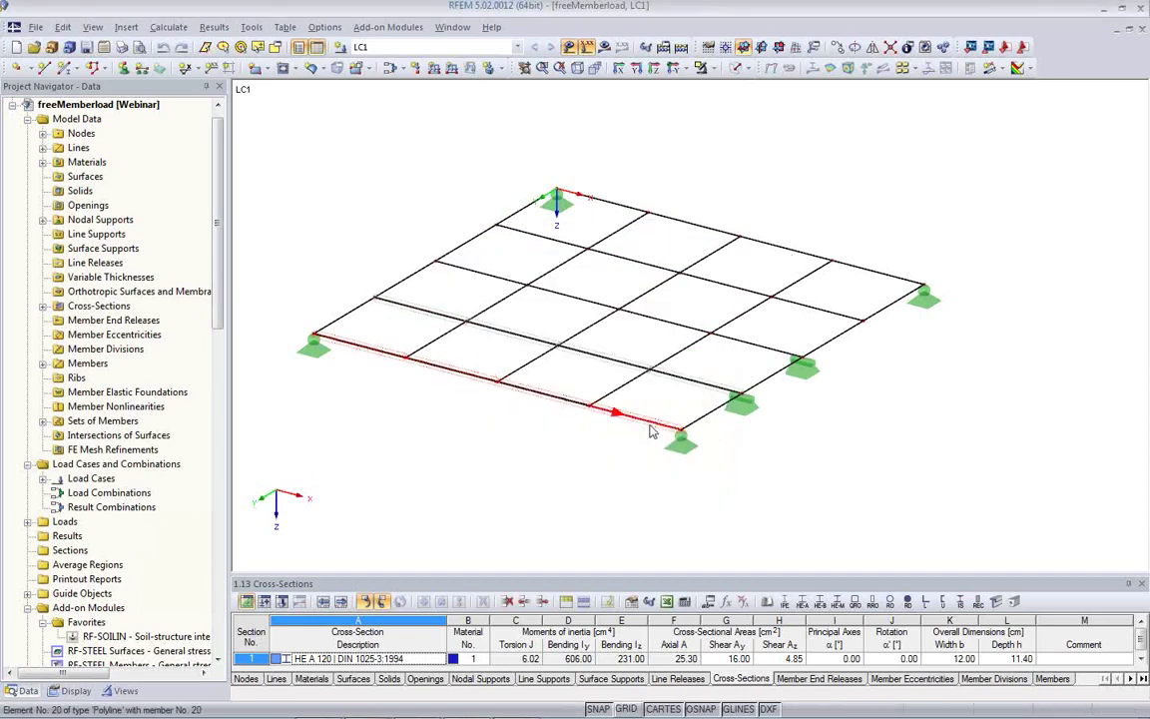
{"action": "double_click", "coordinate": [433, 377]}
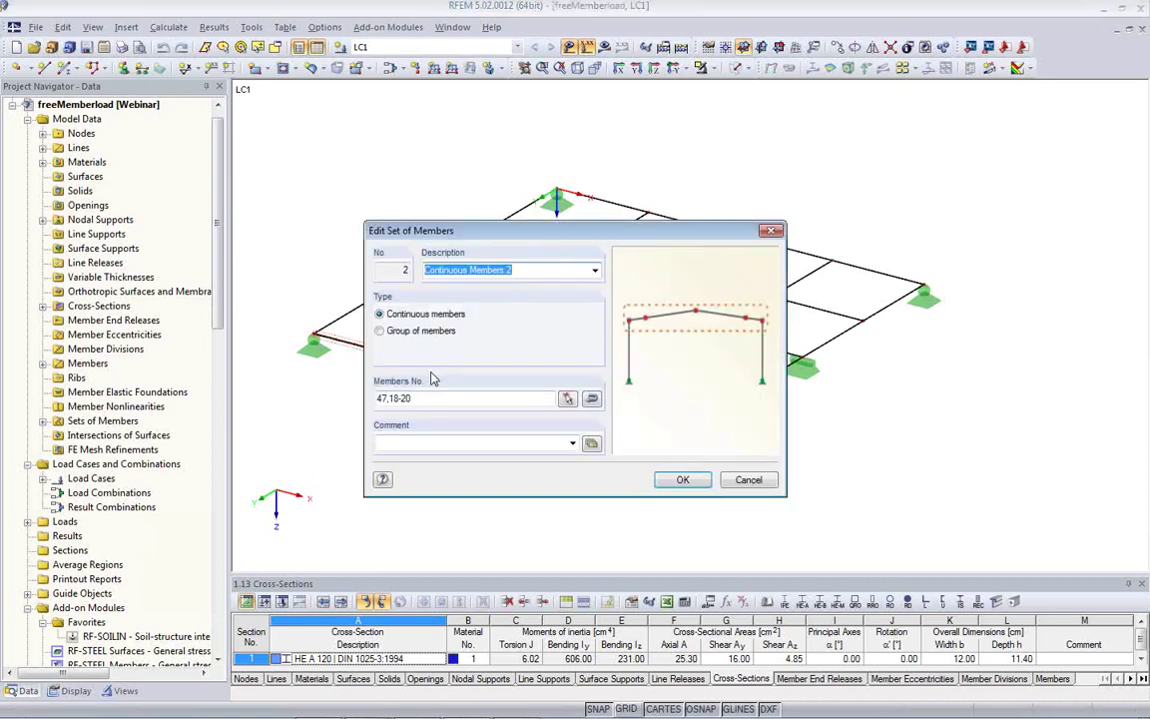
{"action": "left_click", "coordinate": [748, 480]}
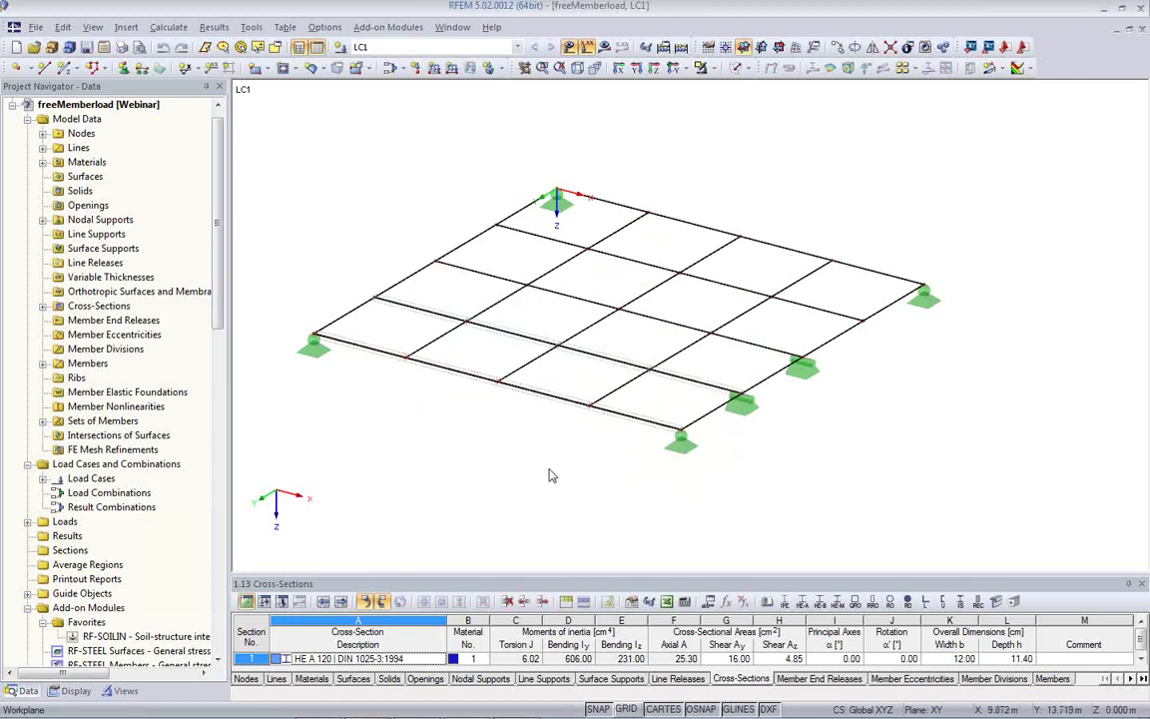
Define a trapezoidal member load in global ZL from 2 to 8 kN/m over the total length, referenced to individual members.
{"action": "left_click", "coordinate": [536, 329]}
{"action": "middle_click_drag", "start_coordinate": [536, 329], "coordinate": [595, 324]}
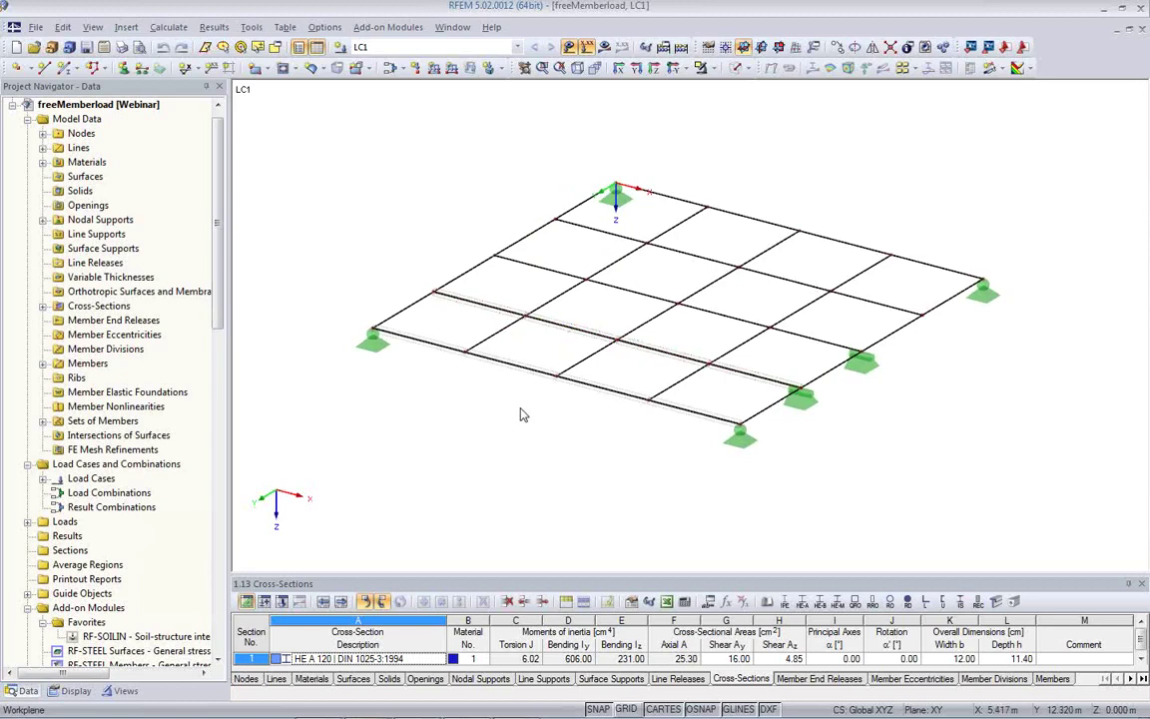
{"action": "left_click", "coordinate": [435, 68]}
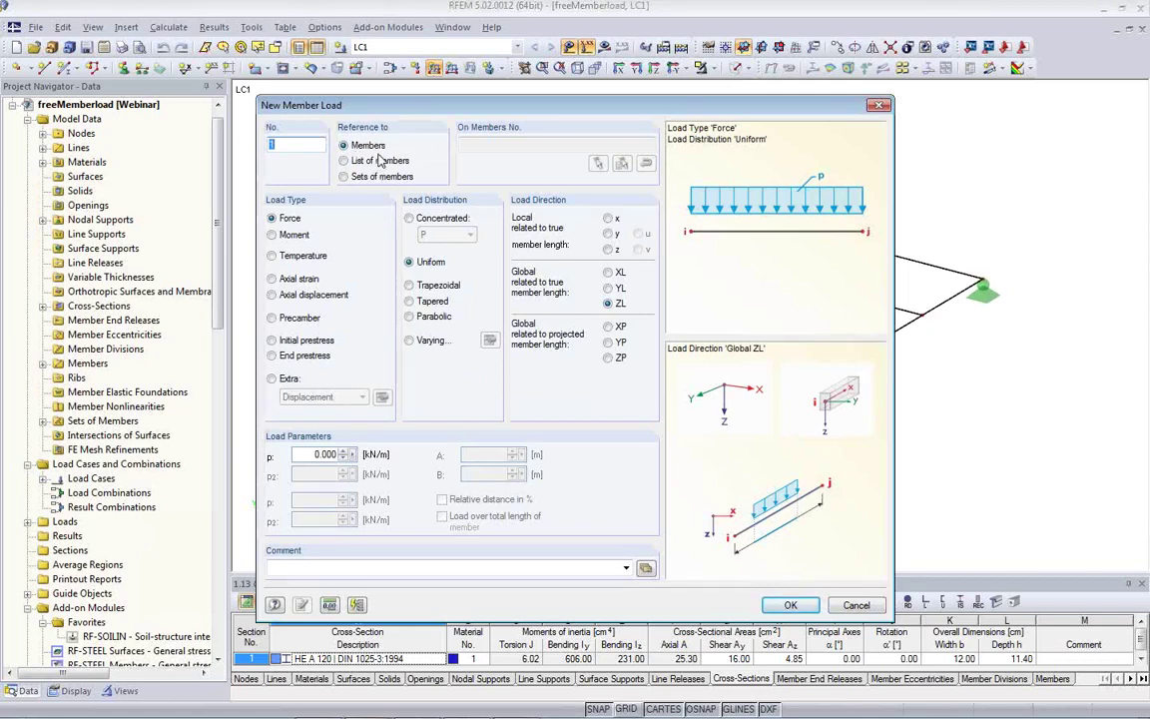
{"action": "left_click", "coordinate": [412, 288]}
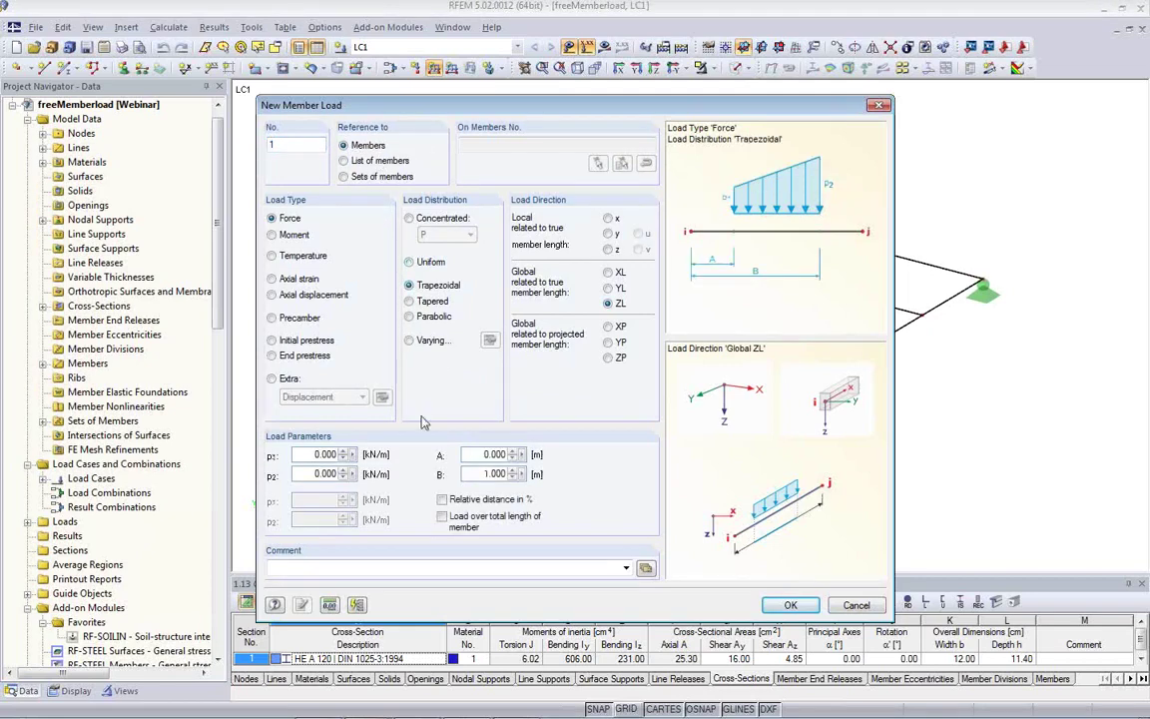
{"action": "double_click", "coordinate": [306, 454]}
{"action": "type", "text": "2"}
{"action": "double_click", "coordinate": [307, 475]}
{"action": "left_click", "coordinate": [442, 517]}
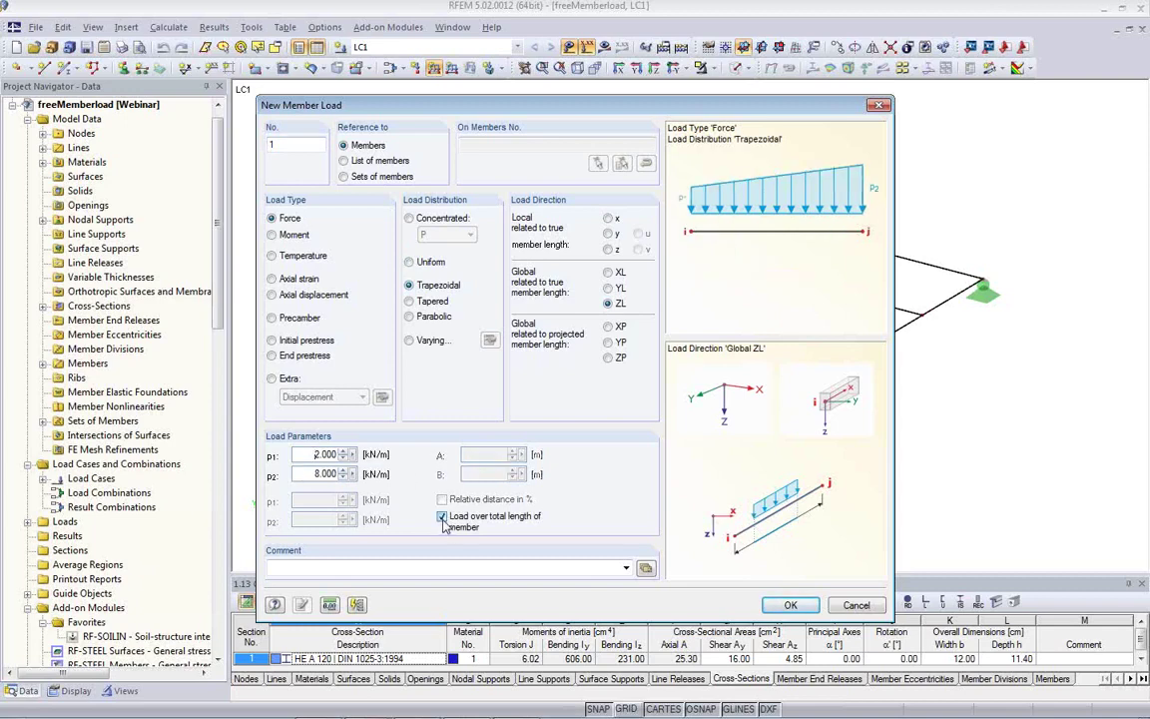
{"action": "left_click", "coordinate": [789, 605]}
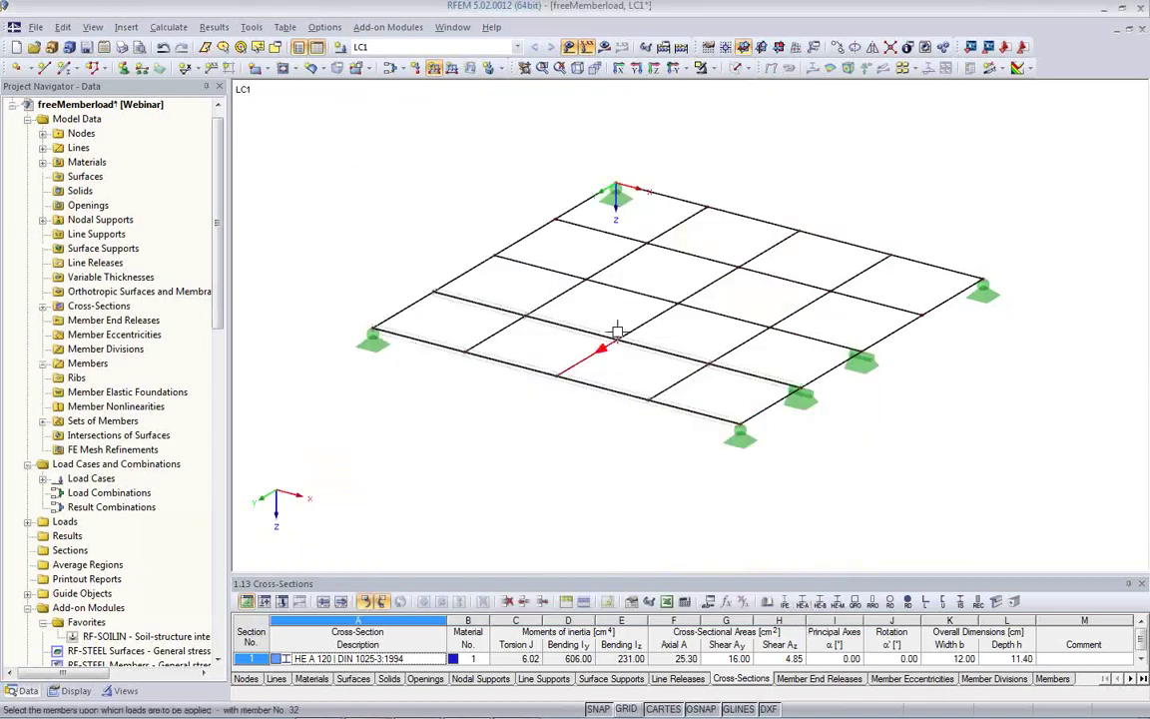
Apply the trapezoidal load separately to each of the four members along the grillage's middle beam line.
{"action": "left_click", "coordinate": [546, 267]}
{"action": "left_click", "coordinate": [635, 289]}
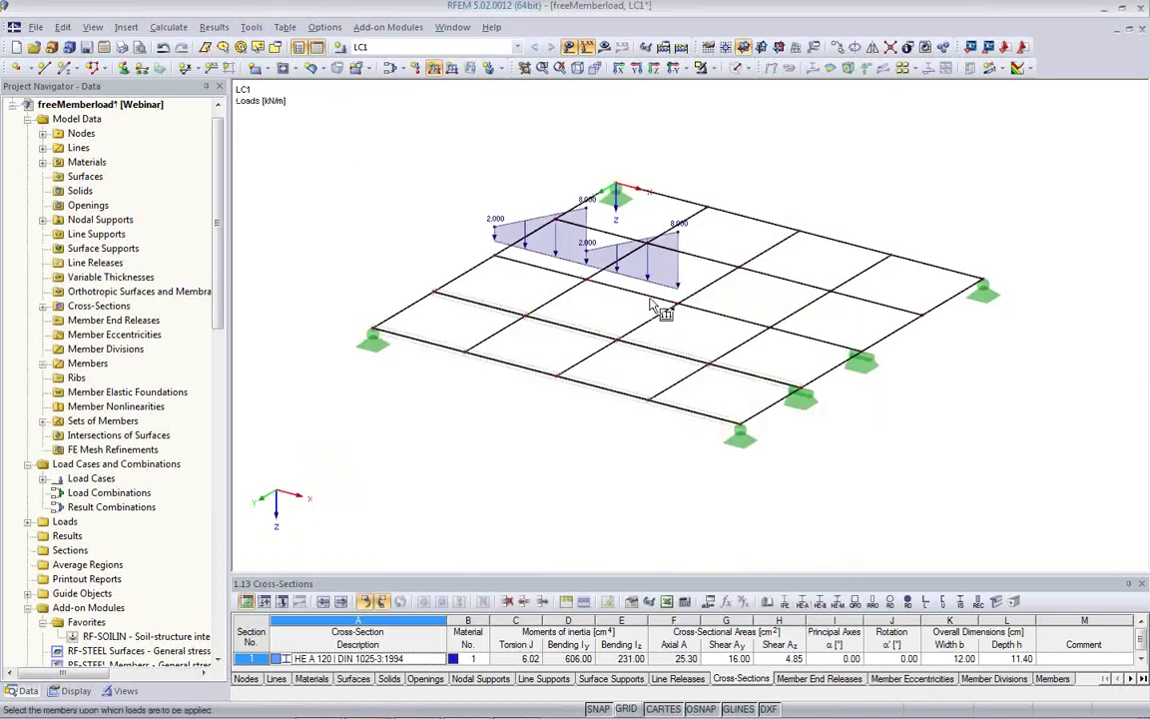
{"action": "left_click", "coordinate": [707, 311]}
{"action": "left_click", "coordinate": [855, 328]}
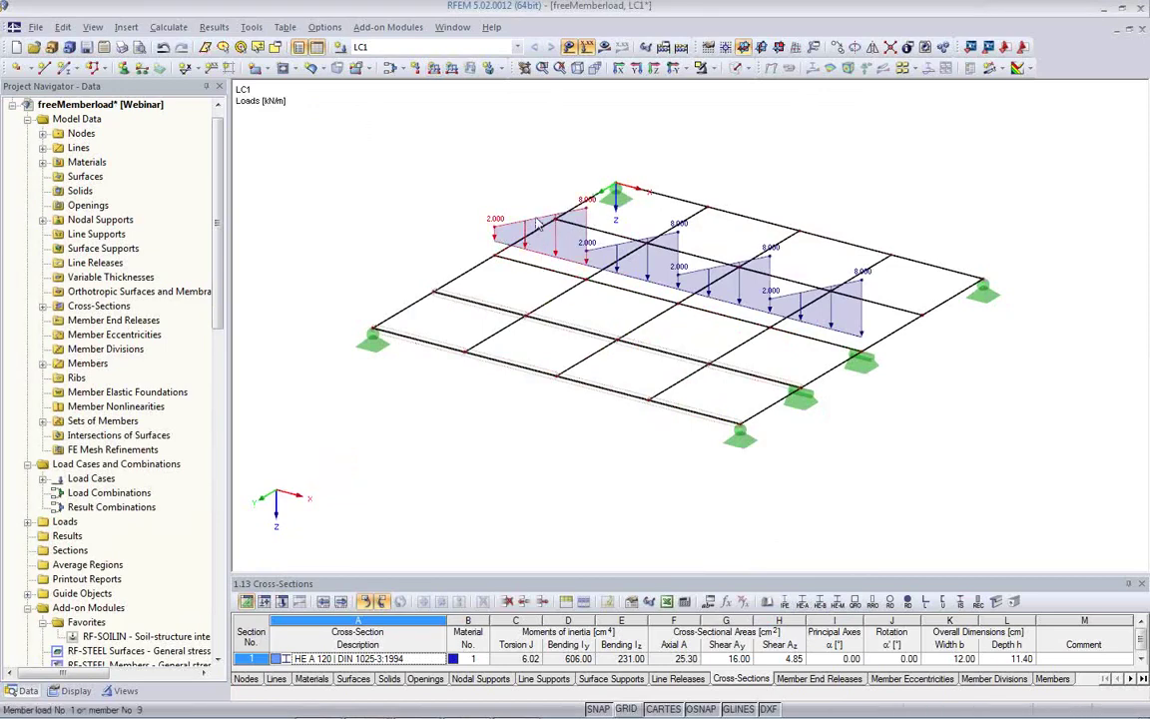
{"action": "scroll", "coordinate": [554, 353], "scroll_direction": "up", "scroll_amount": 3}
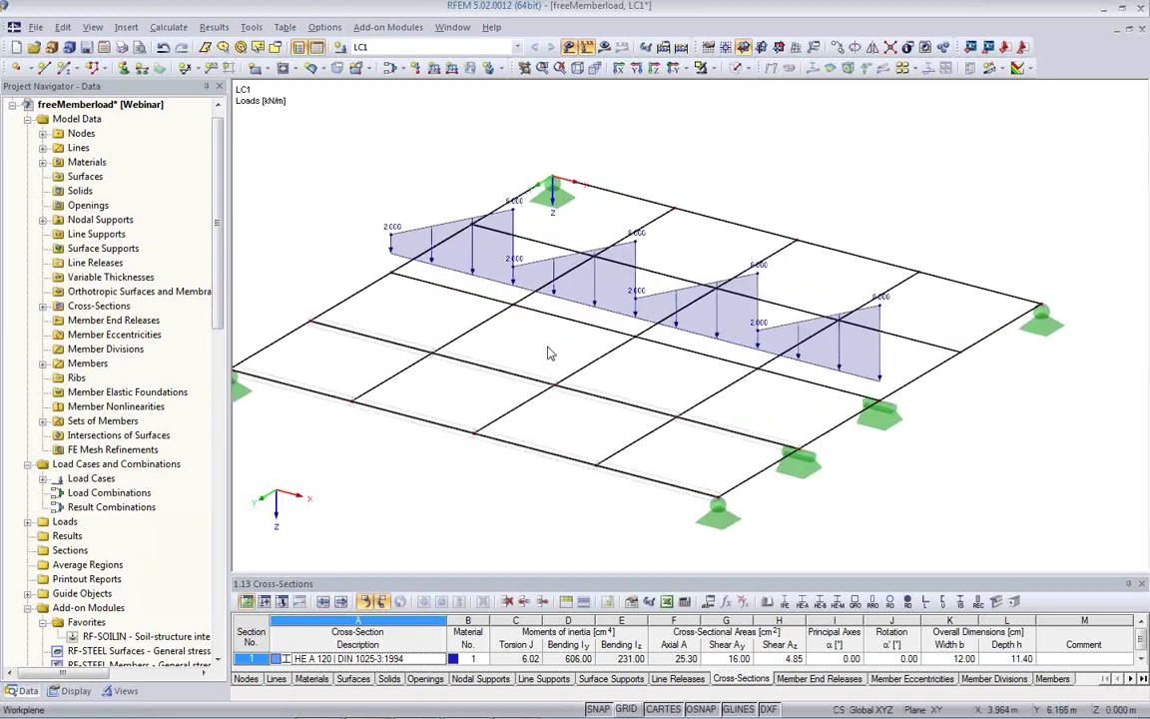
{"action": "scroll", "coordinate": [497, 318], "scroll_direction": "down", "scroll_amount": 1}
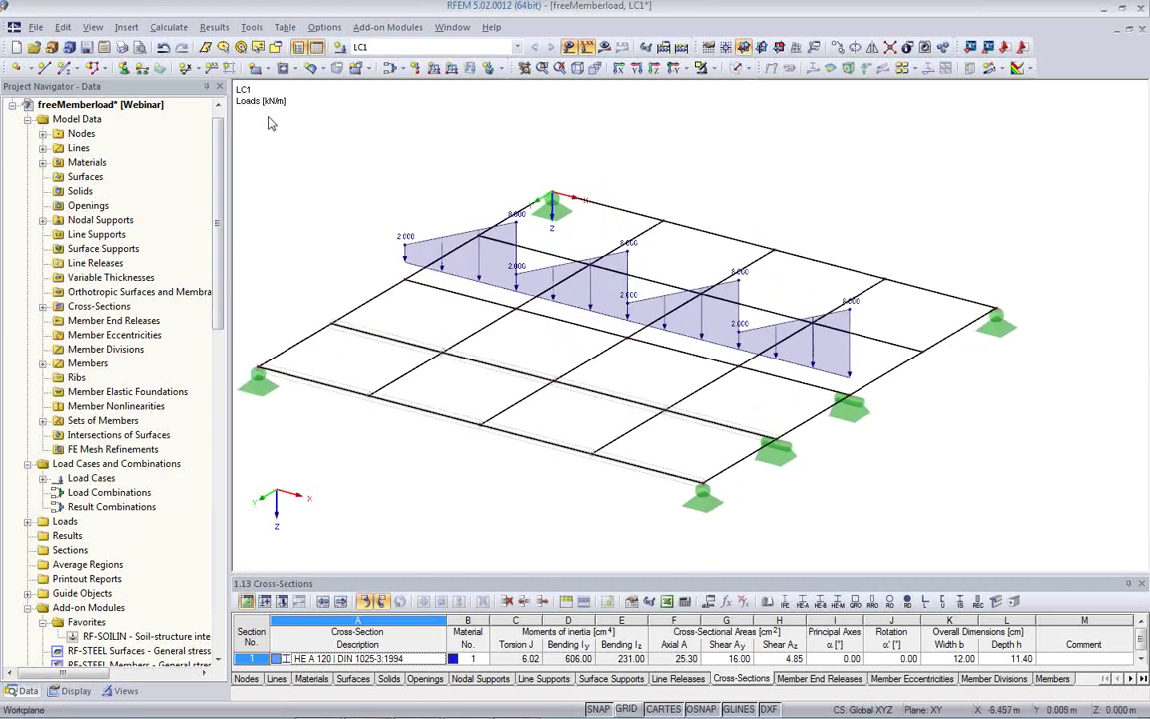
Apply the 2 to 8 kN/m trapezoidal load over the total length of the list of members 5-8.
{"action": "left_click", "coordinate": [434, 68]}
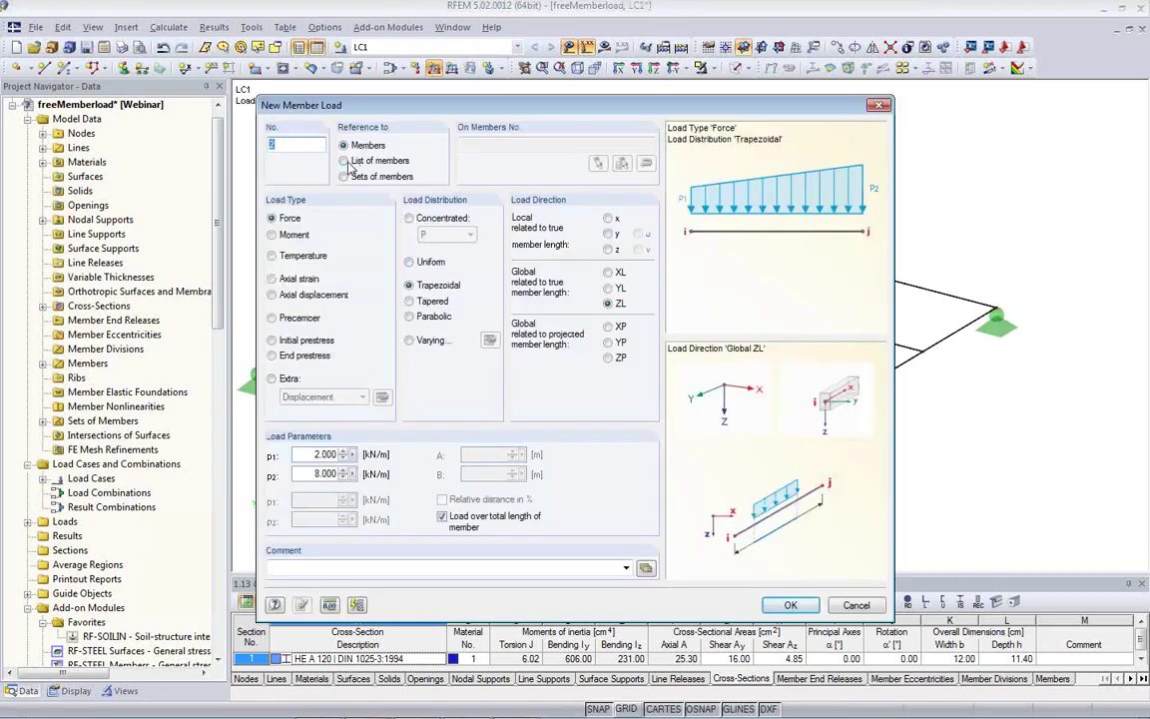
{"action": "left_click", "coordinate": [345, 161]}
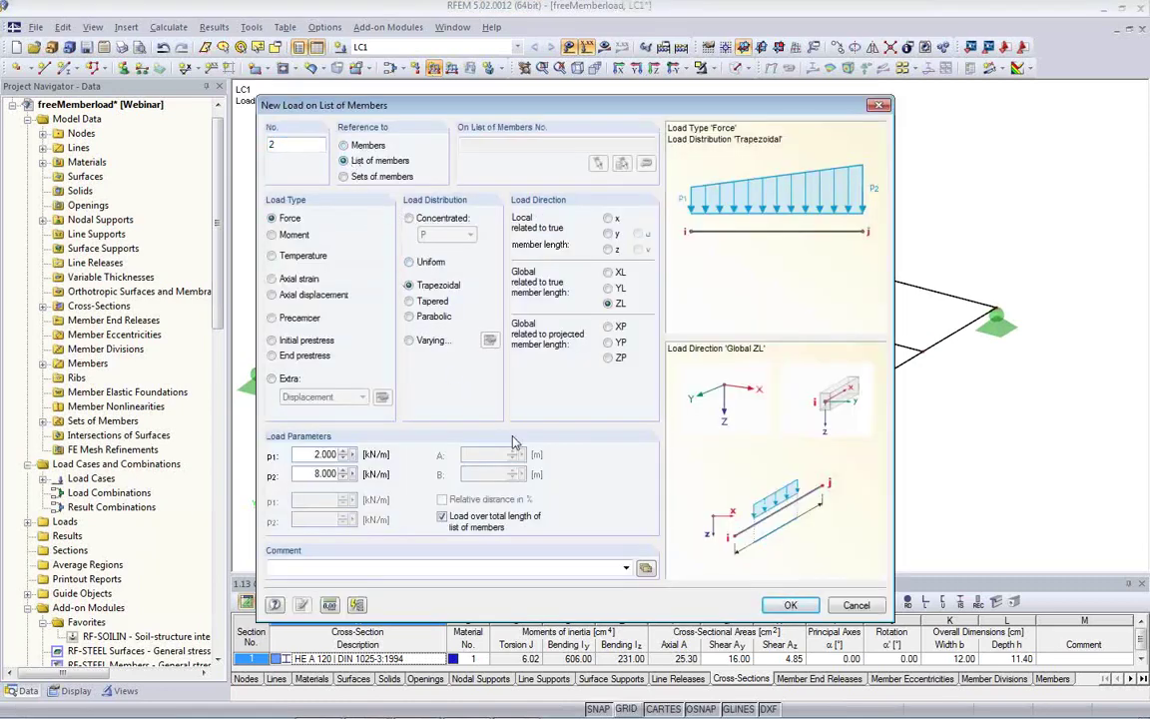
{"action": "left_click", "coordinate": [789, 605]}
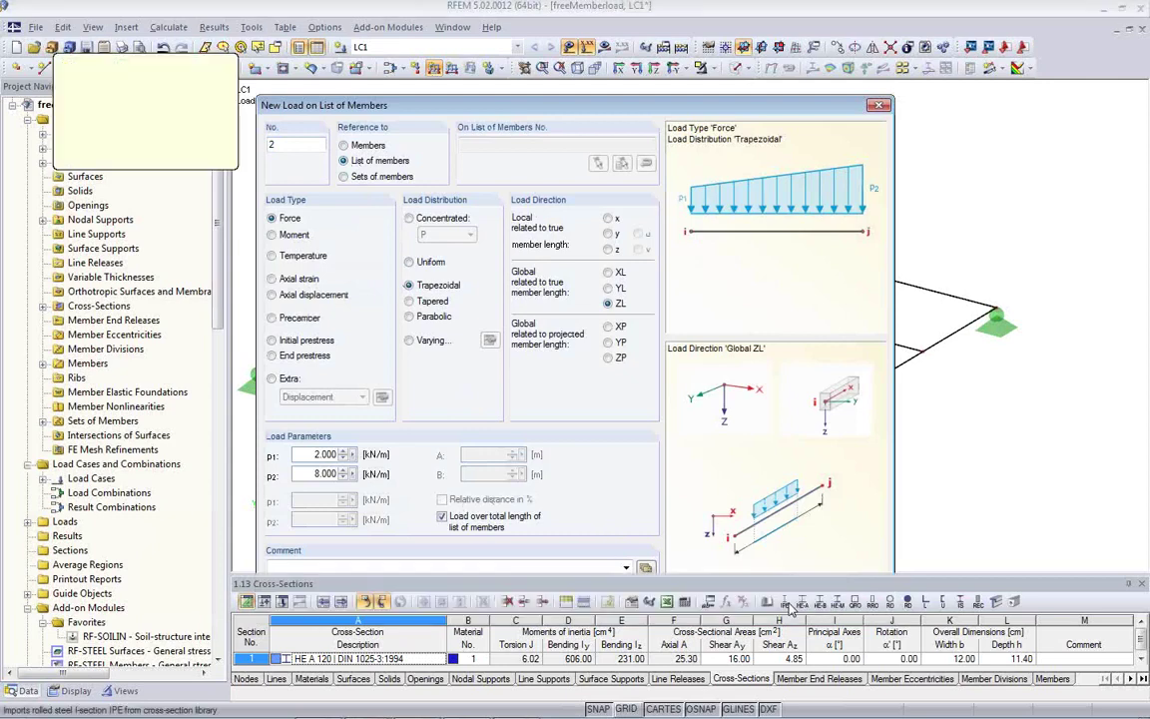
{"action": "middle_click_drag", "start_coordinate": [647, 244], "coordinate": [529, 200]}
{"action": "left_click", "coordinate": [514, 184]}
{"action": "left_click", "coordinate": [662, 252]}
{"action": "left_click", "coordinate": [745, 284]}
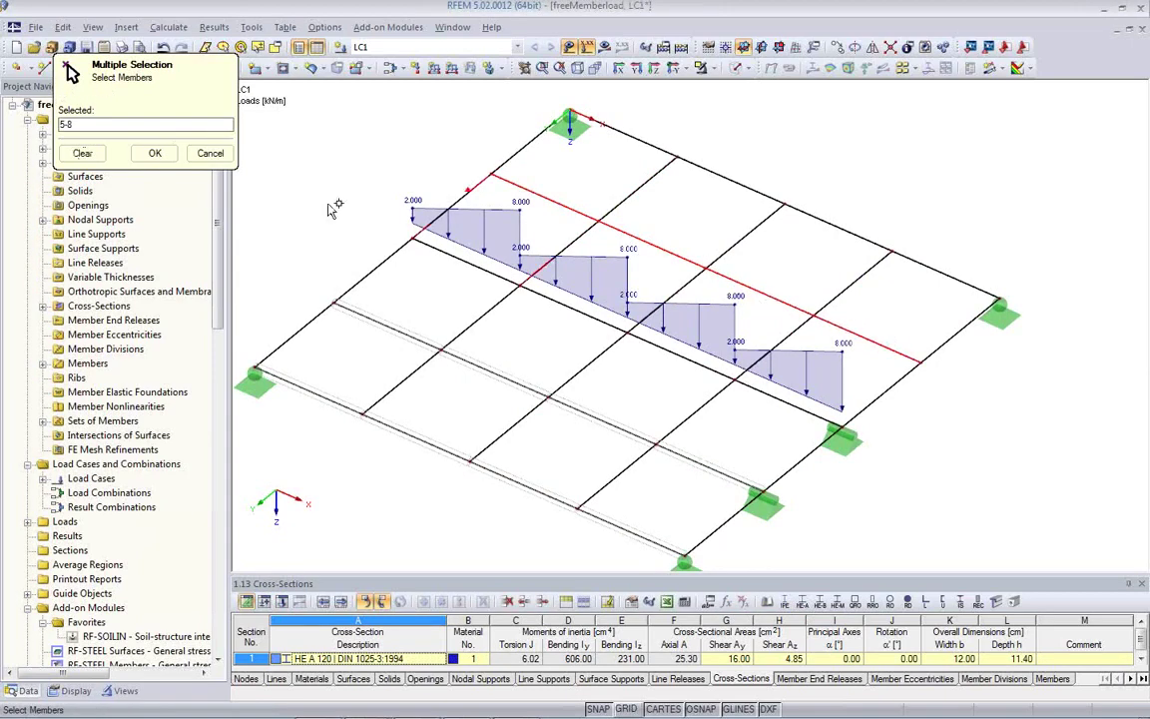
{"action": "left_click", "coordinate": [156, 156]}
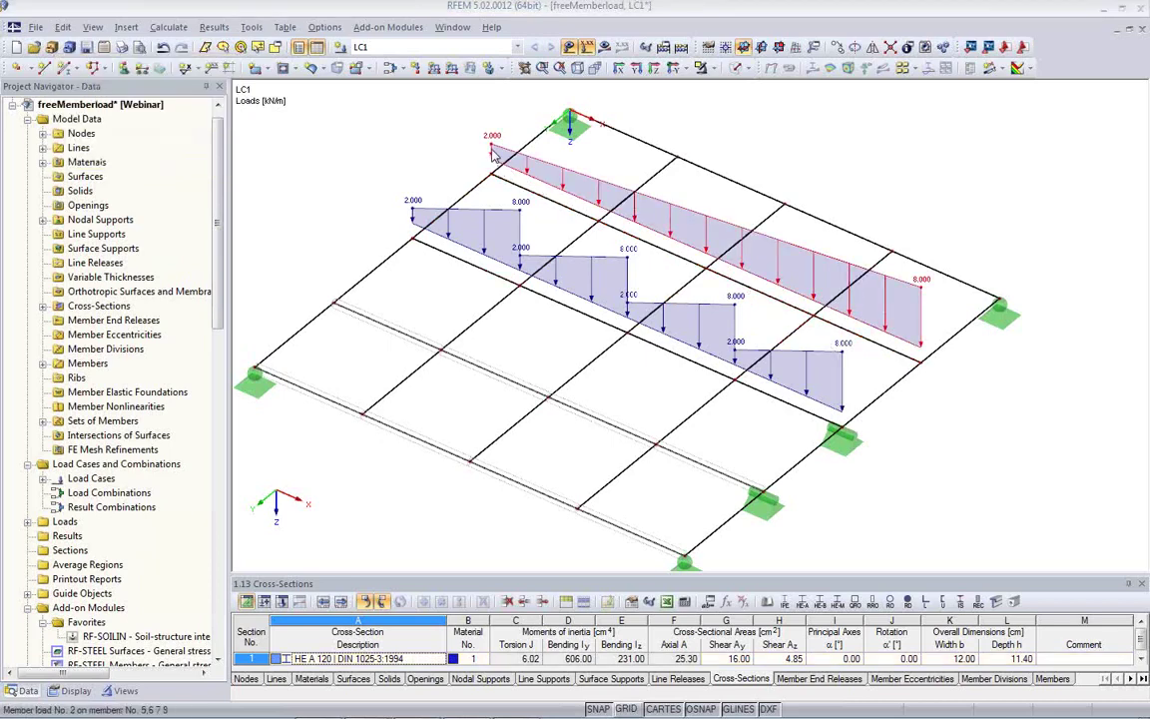
{"action": "key", "text": "Escape"}
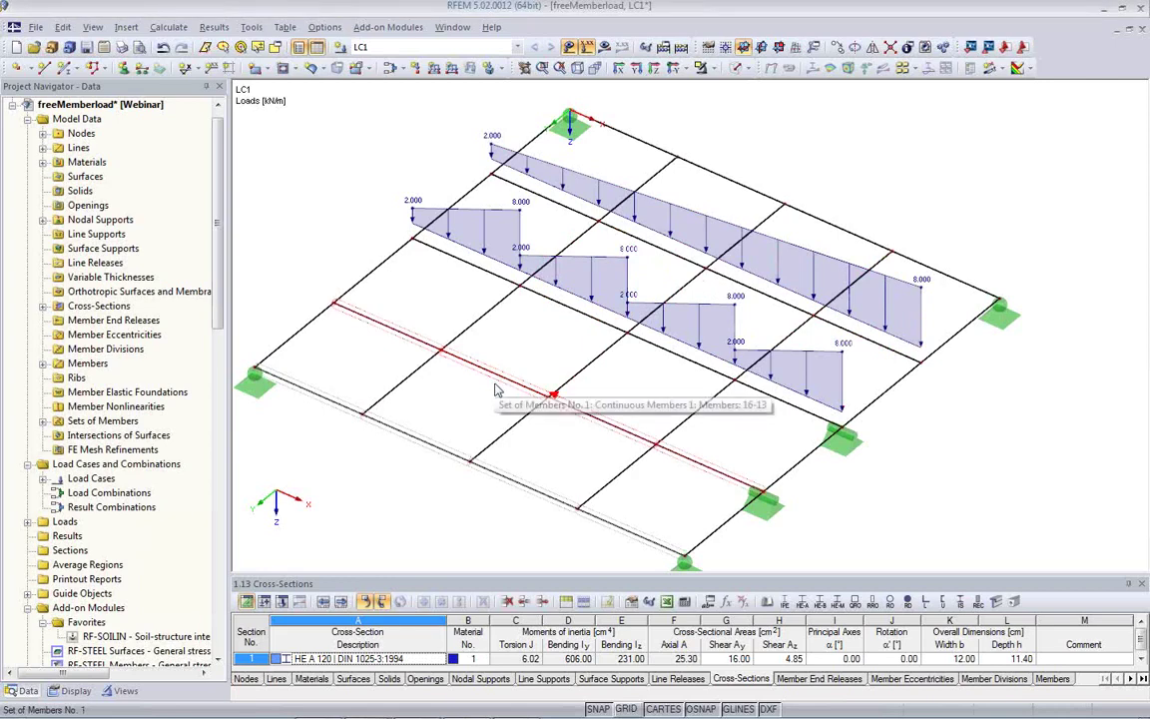
Apply the 2 to 8 kN/m trapezoidal load to the set Continuous Members 1 and reverse that set's orientation.
{"action": "left_click", "coordinate": [435, 70]}
{"action": "left_click", "coordinate": [343, 176]}
{"action": "left_click", "coordinate": [790, 606]}
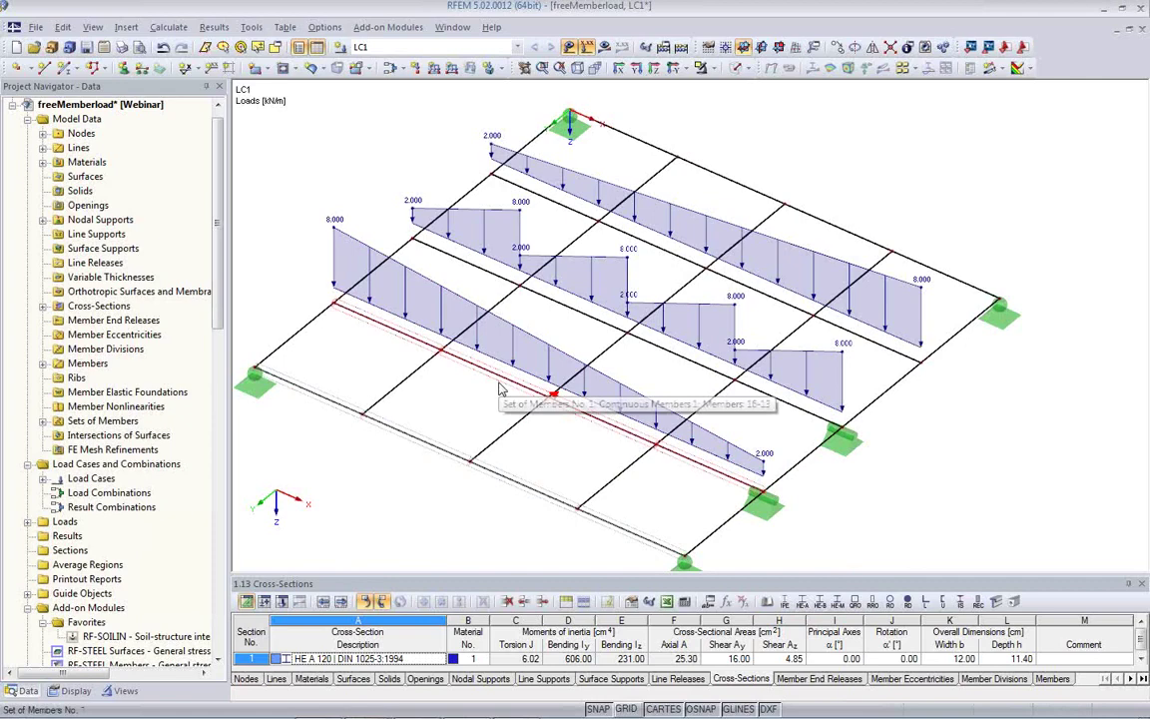
{"action": "right_click", "coordinate": [502, 389]}
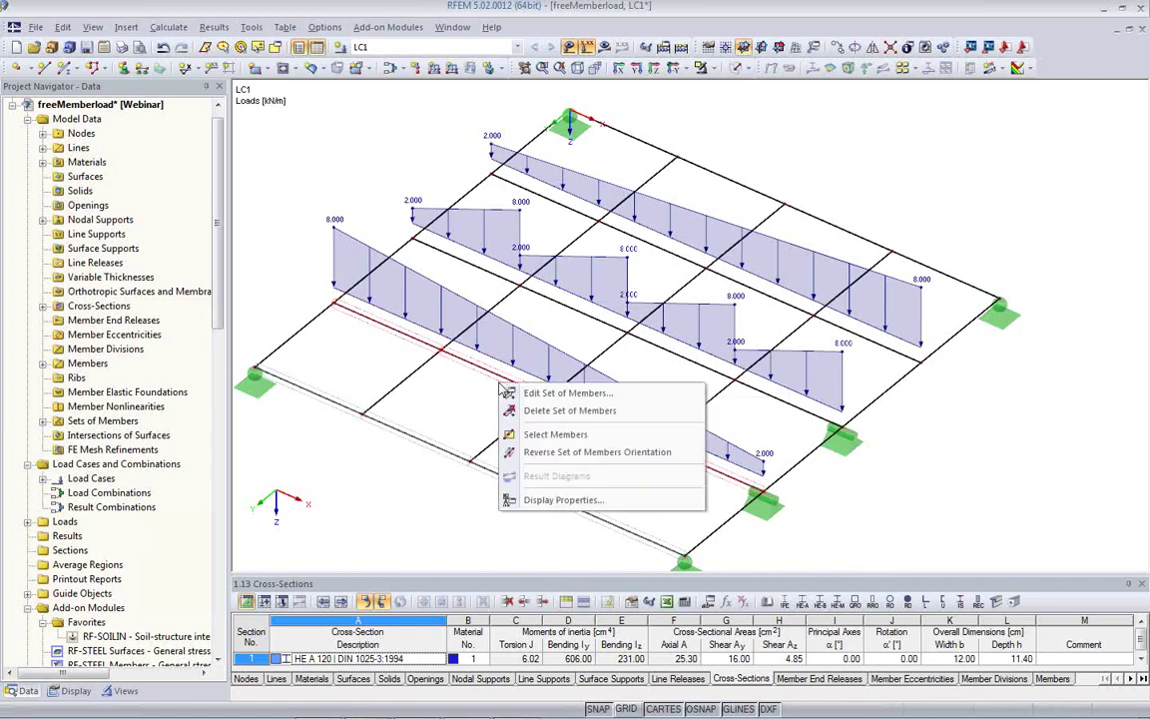
{"action": "left_click", "coordinate": [548, 458]}
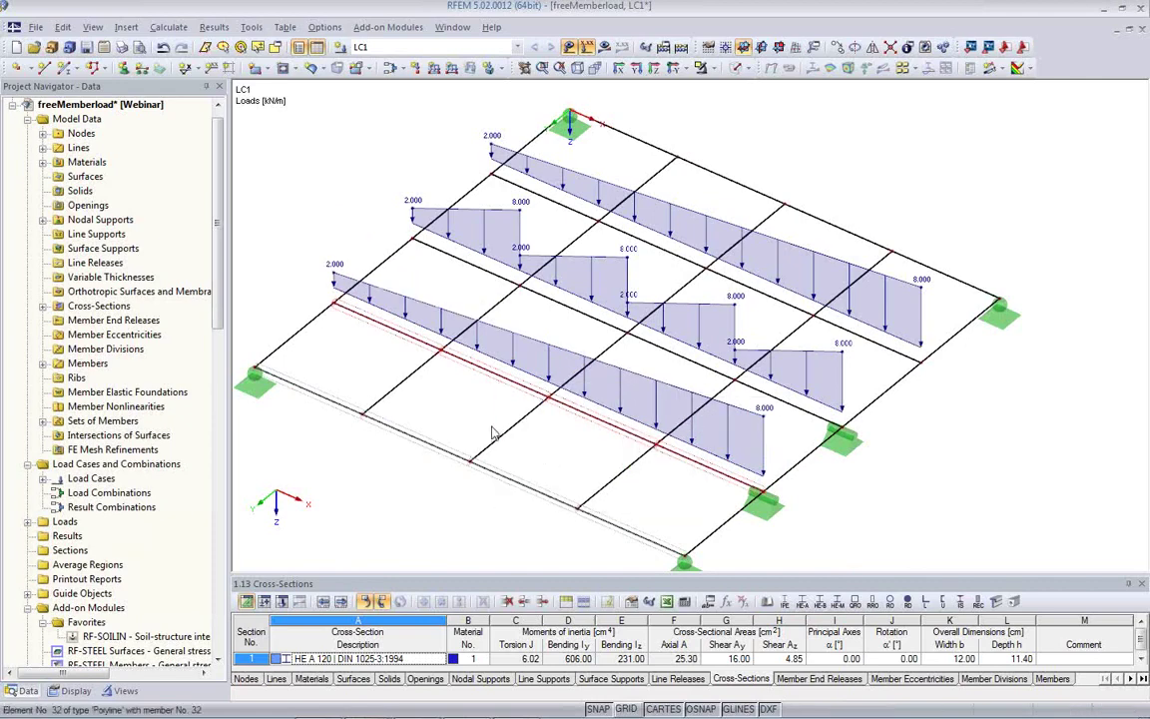
Show the work plane grid and shift the middle node of the Continuous Members 1 line to a new grid position.
{"action": "middle_click_drag", "start_coordinate": [594, 428], "coordinate": [765, 431], "text": "ctrl"}
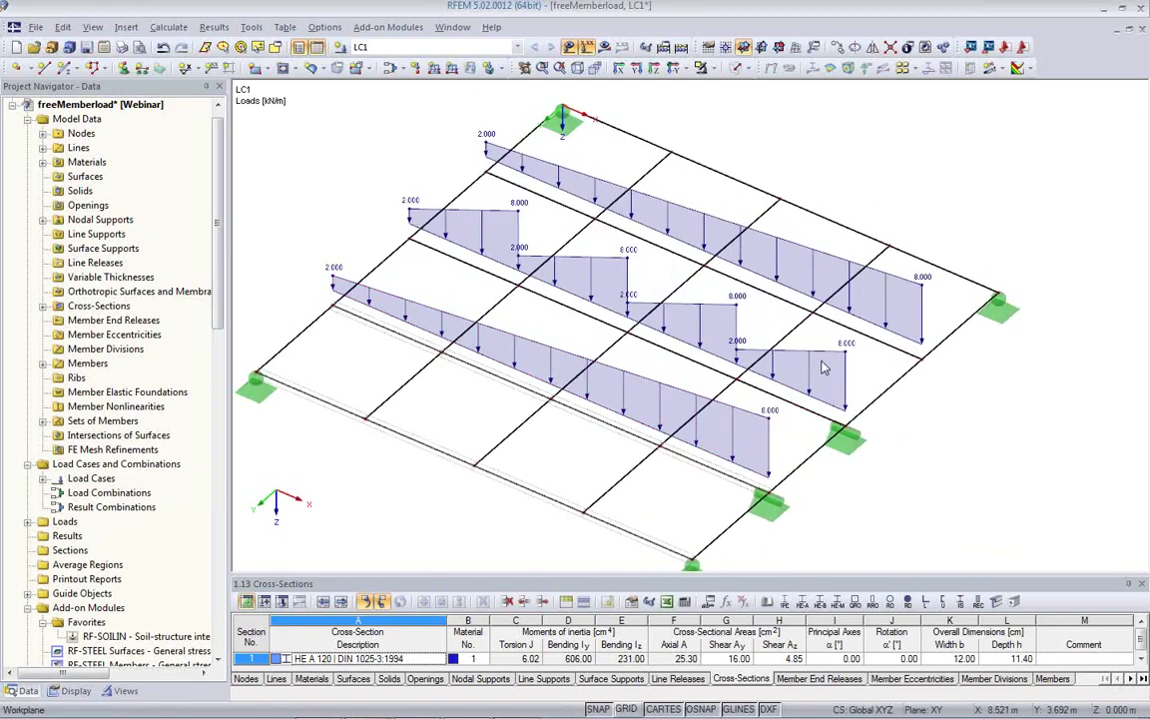
{"action": "scroll", "coordinate": [747, 389], "scroll_direction": "up", "scroll_amount": 1}
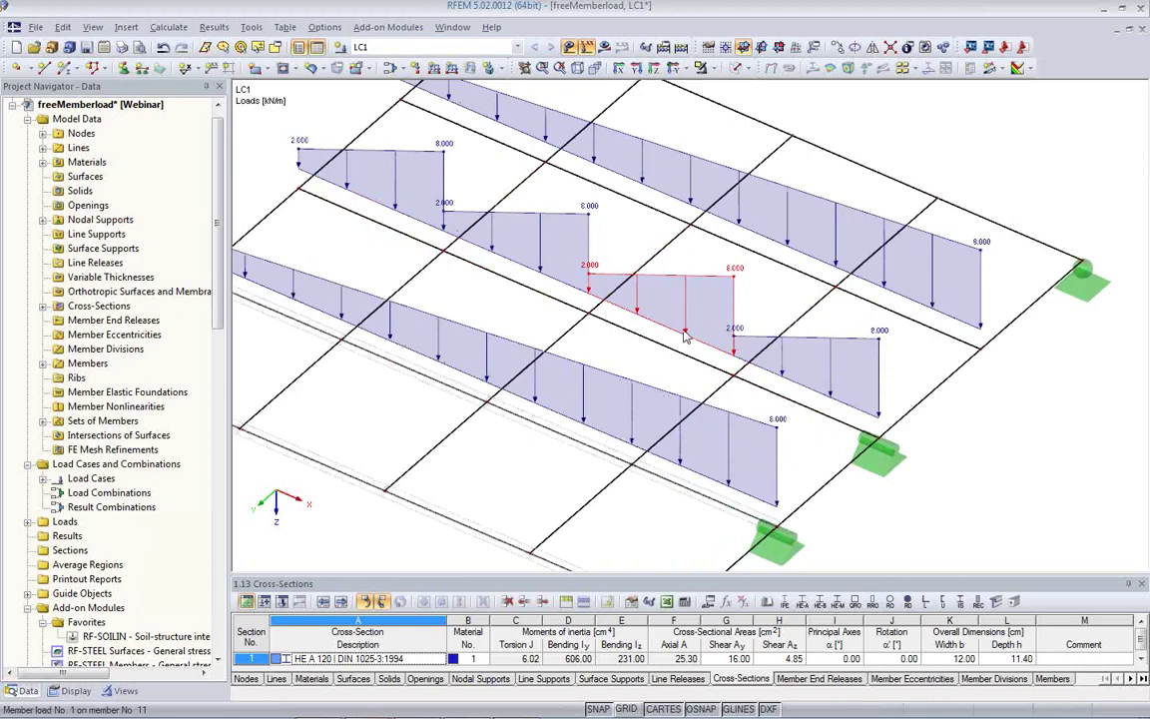
{"action": "middle_click_drag", "start_coordinate": [689, 339], "coordinate": [760, 383], "text": "ctrl"}
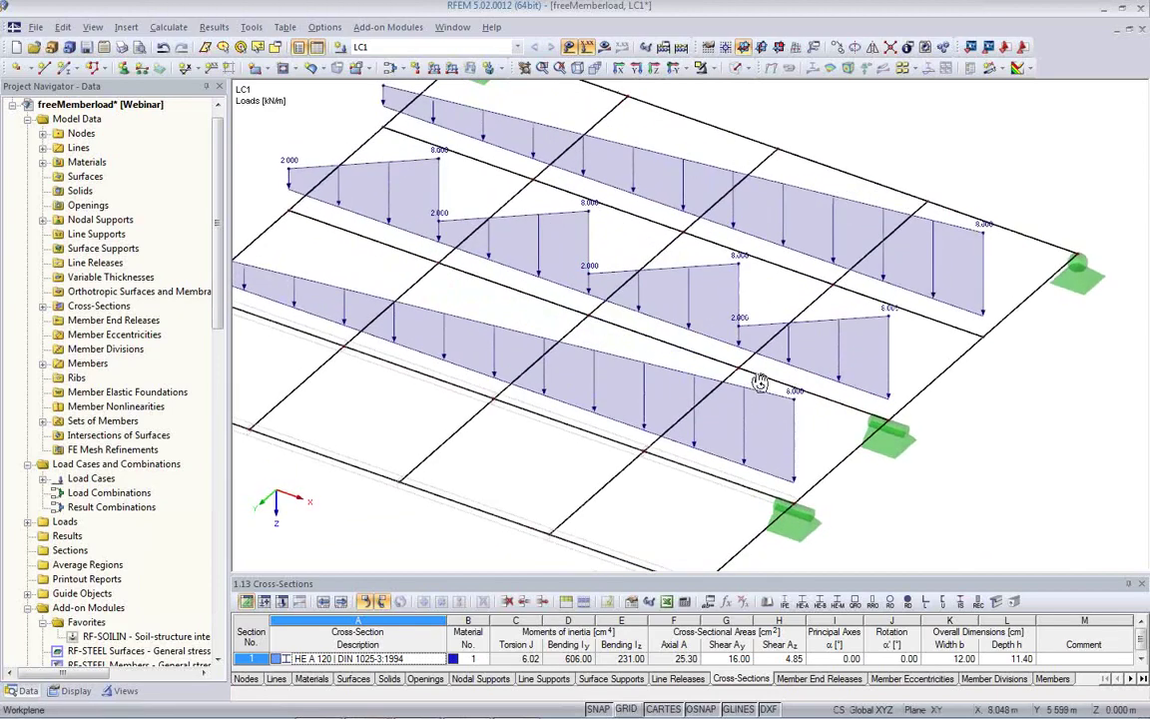
{"action": "scroll", "coordinate": [759, 383], "scroll_direction": "down", "scroll_amount": 2}
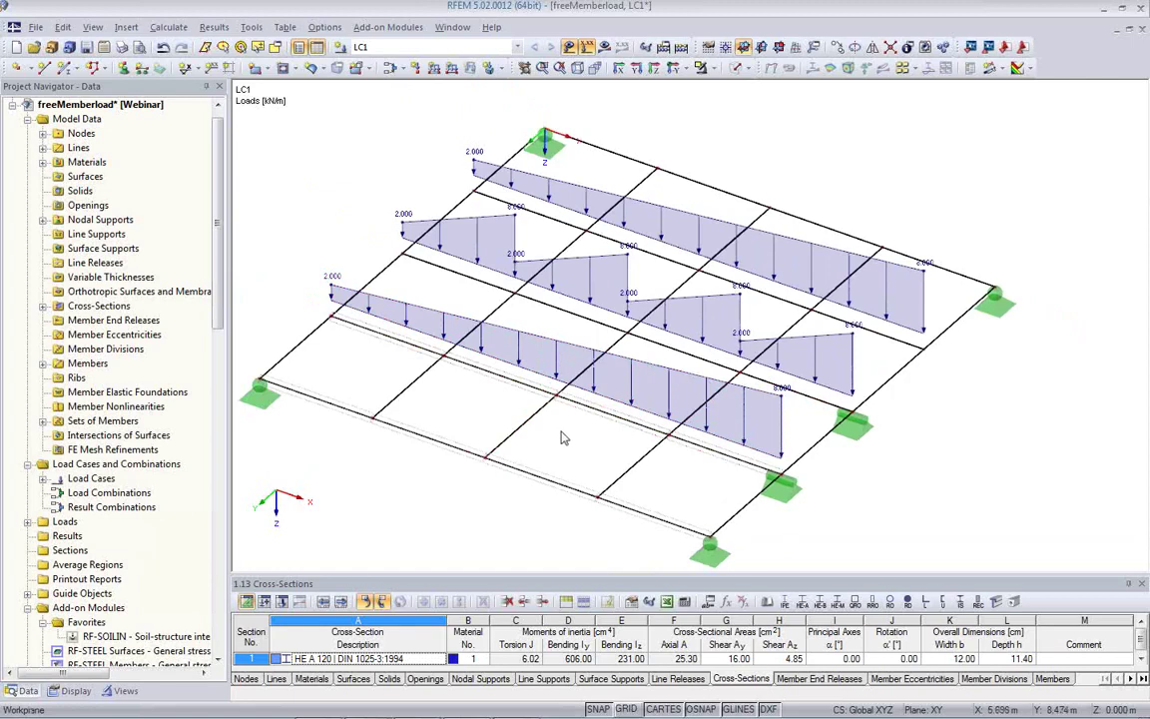
{"action": "left_click", "coordinate": [626, 709]}
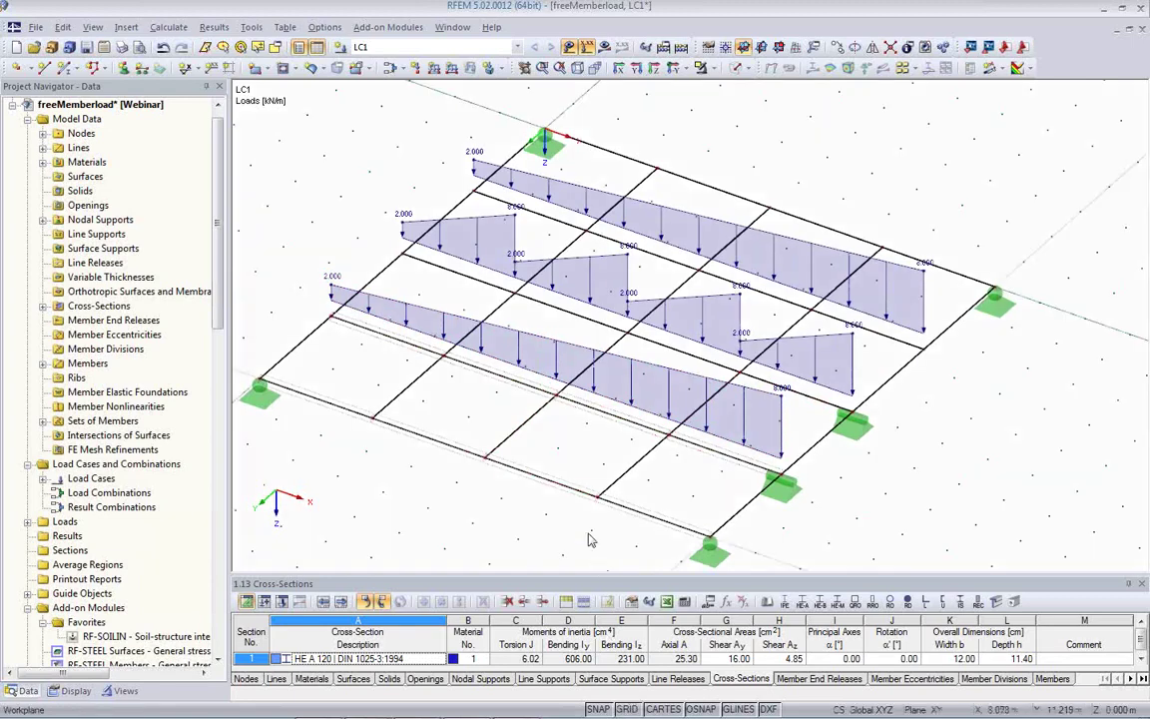
{"action": "left_click", "coordinate": [557, 402]}
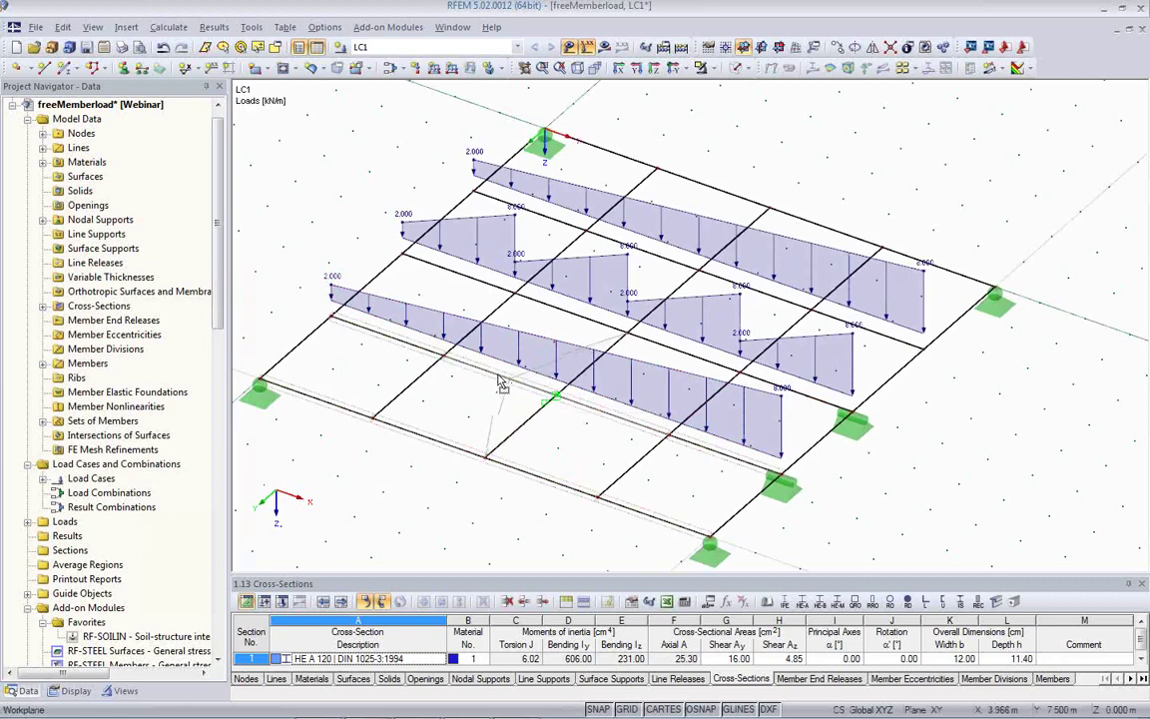
{"action": "left_click", "coordinate": [555, 398]}
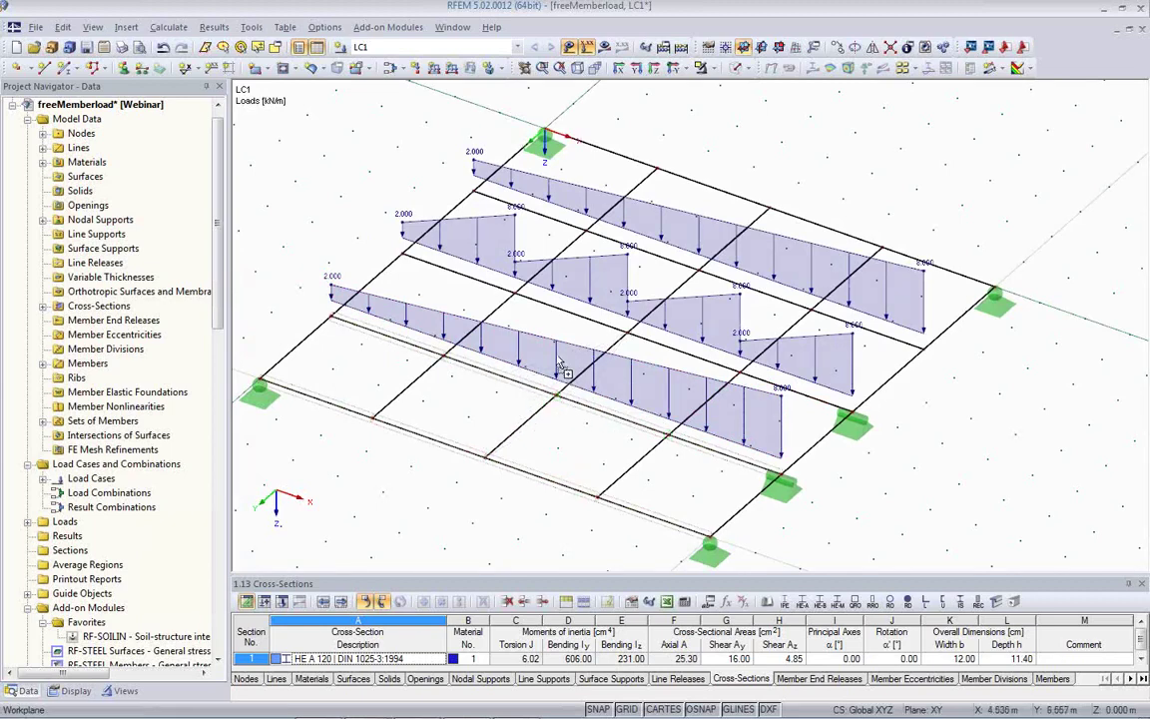
{"action": "left_click", "coordinate": [505, 397]}
{"action": "middle_click_drag", "start_coordinate": [514, 404], "coordinate": [571, 404], "text": "ctrl"}
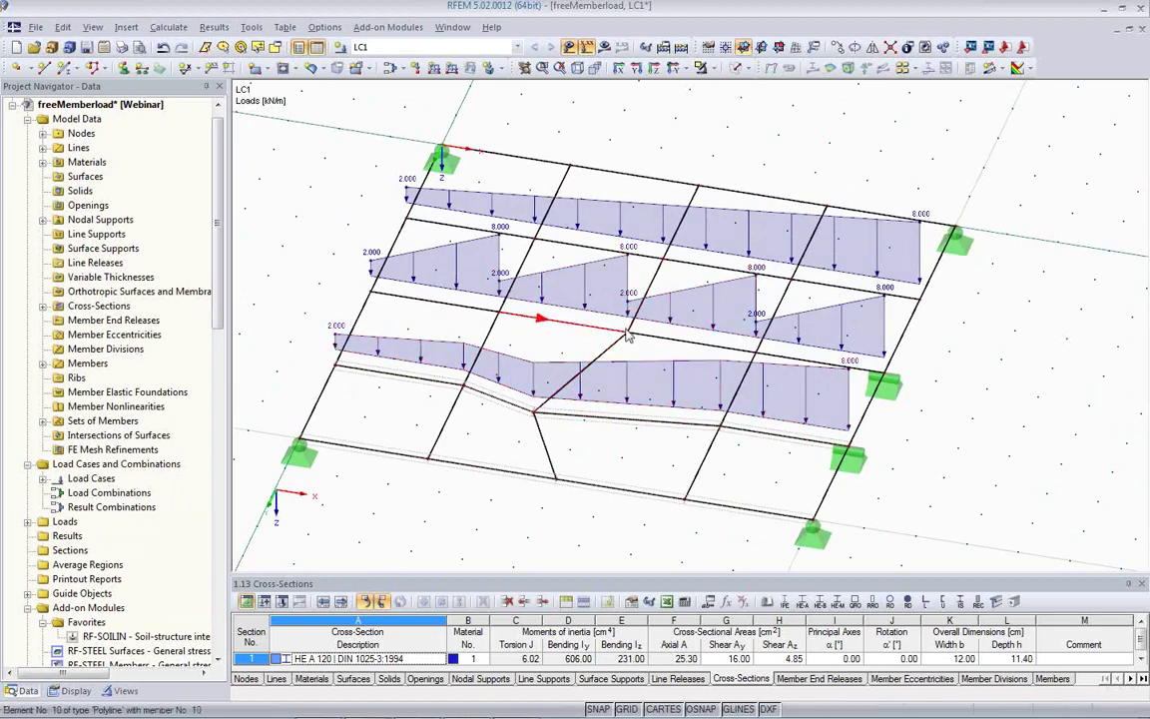
Set the work plane origin at the grillage's central node, then shift that node and the middle node of the 5-8 member line towards negative X.
{"action": "left_click", "coordinate": [700, 67]}
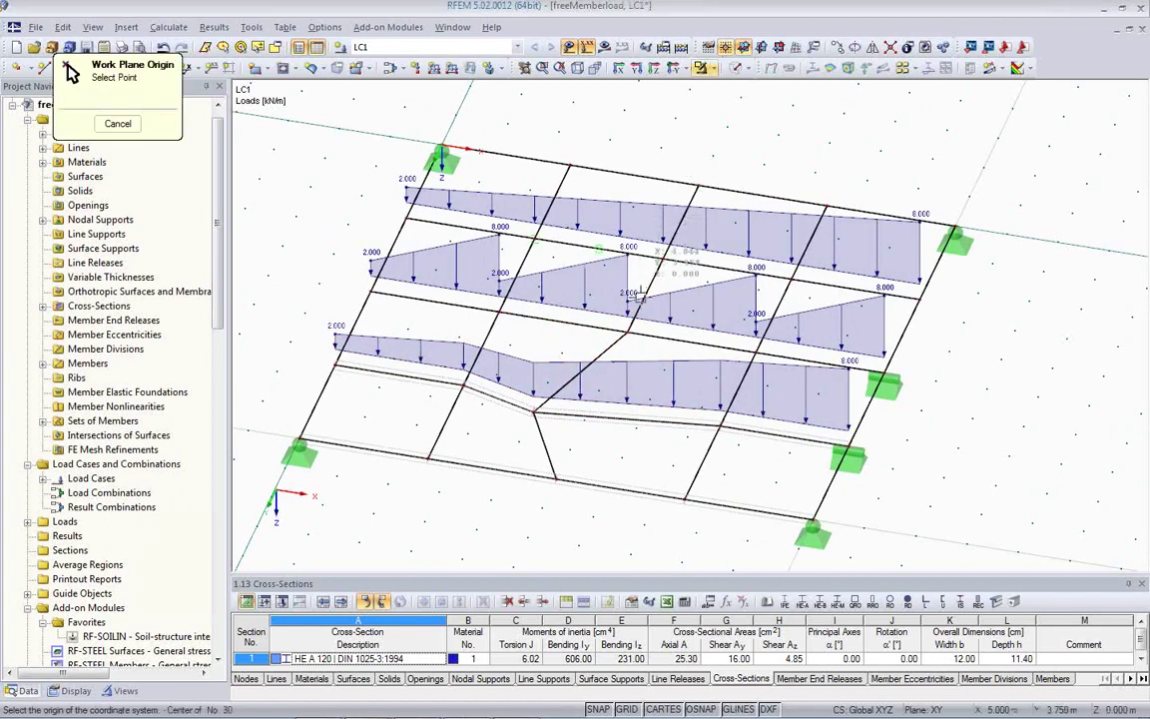
{"action": "left_click", "coordinate": [628, 334]}
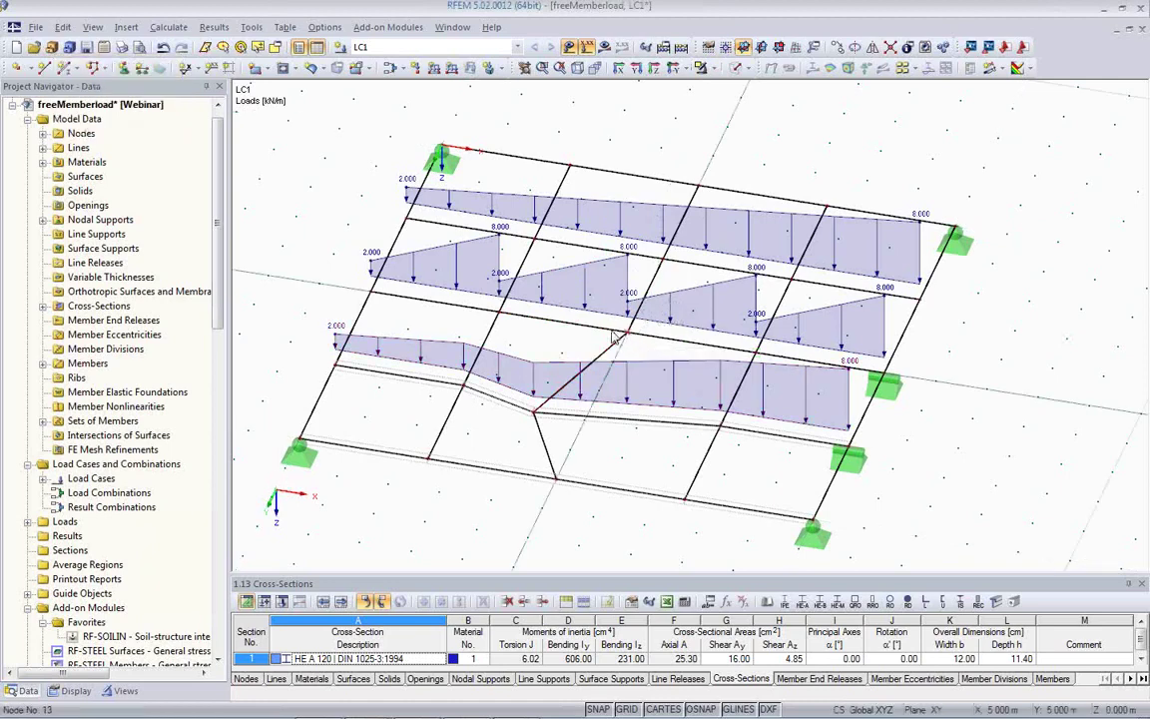
{"action": "left_click_drag", "start_coordinate": [627, 334], "coordinate": [589, 266]}
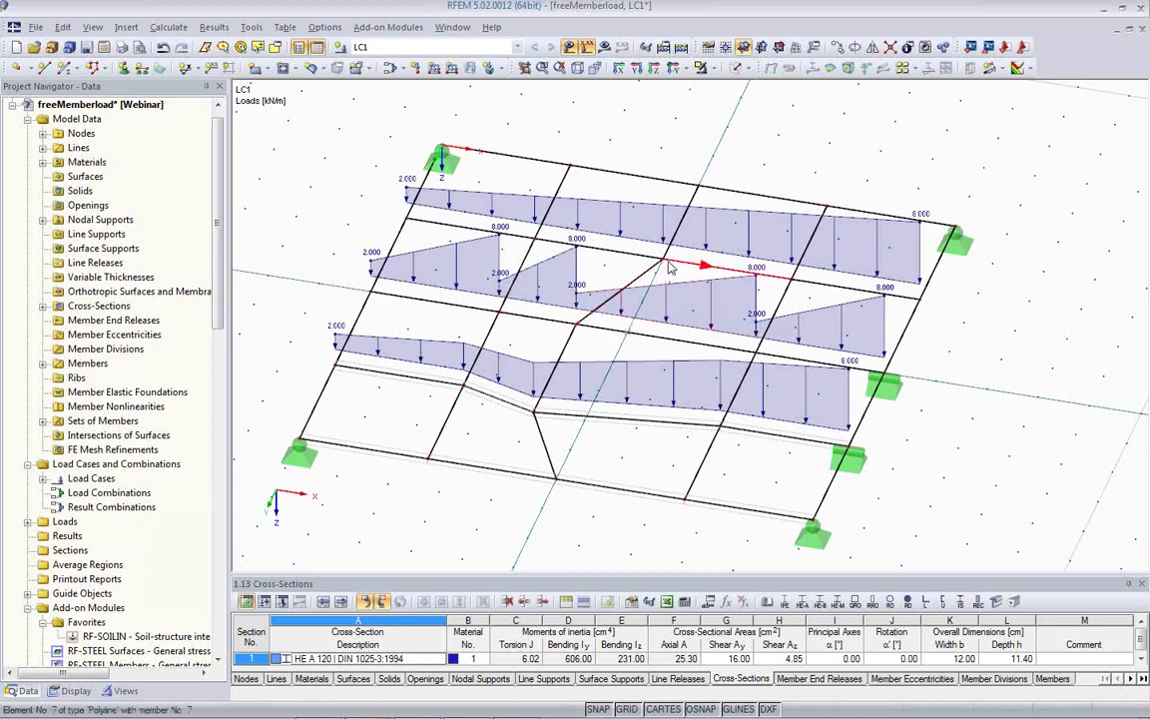
{"action": "left_click_drag", "start_coordinate": [647, 263], "coordinate": [611, 249]}
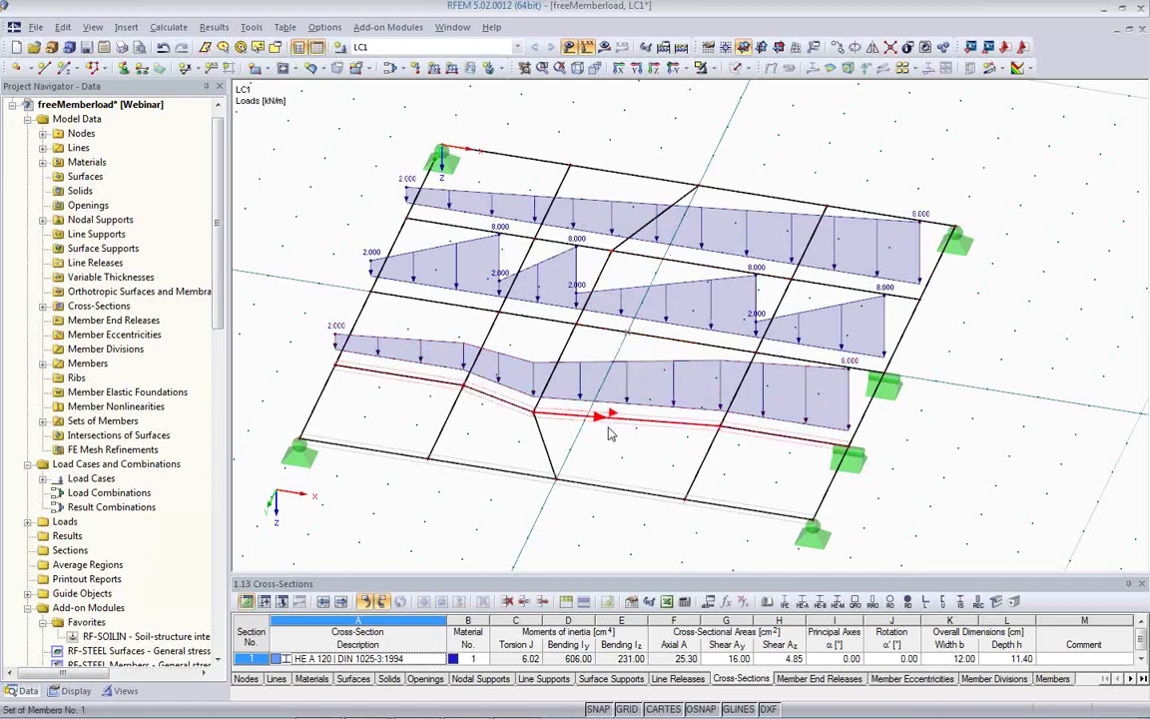
Create load case LC2 with the description 2 and the action category Imposed.
{"action": "middle_click_drag", "start_coordinate": [649, 300], "coordinate": [557, 342], "text": "ctrl"}
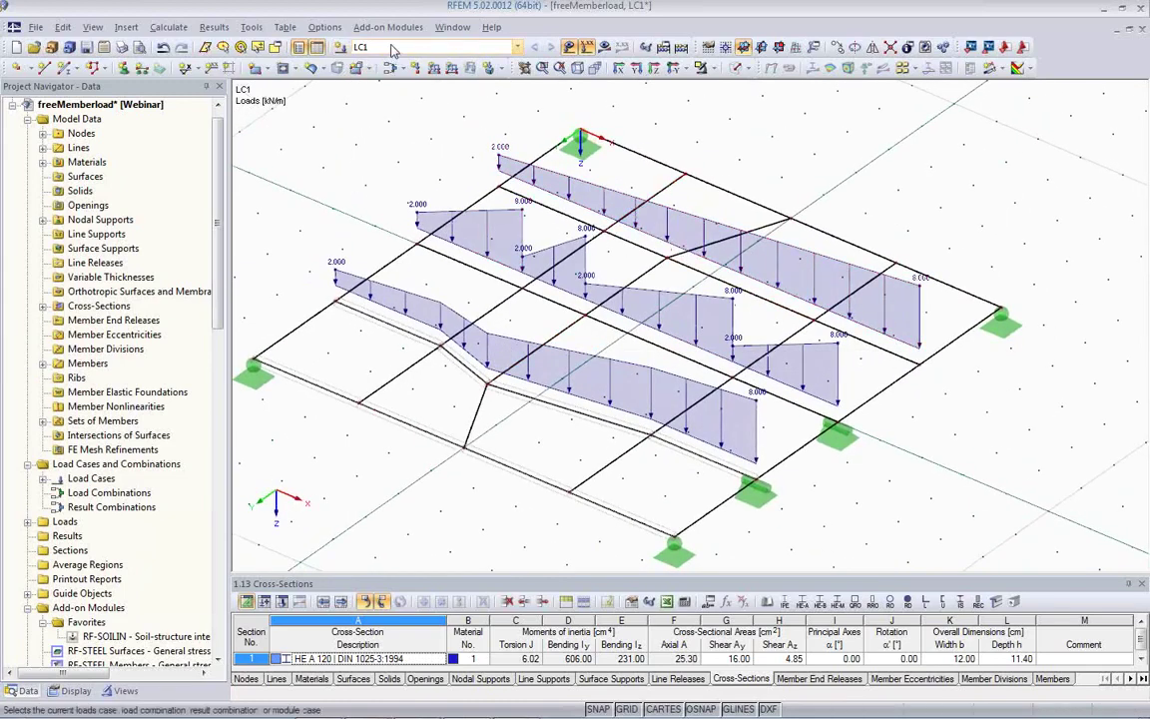
{"action": "left_click", "coordinate": [341, 48]}
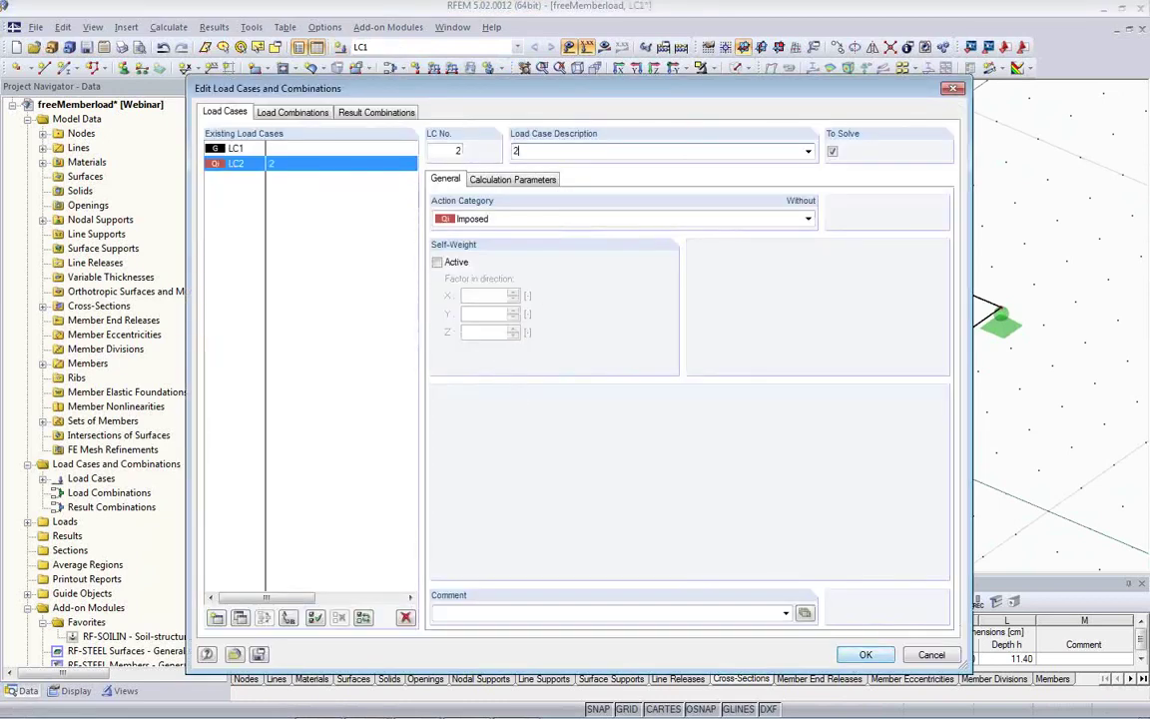
{"action": "left_click", "coordinate": [866, 655]}
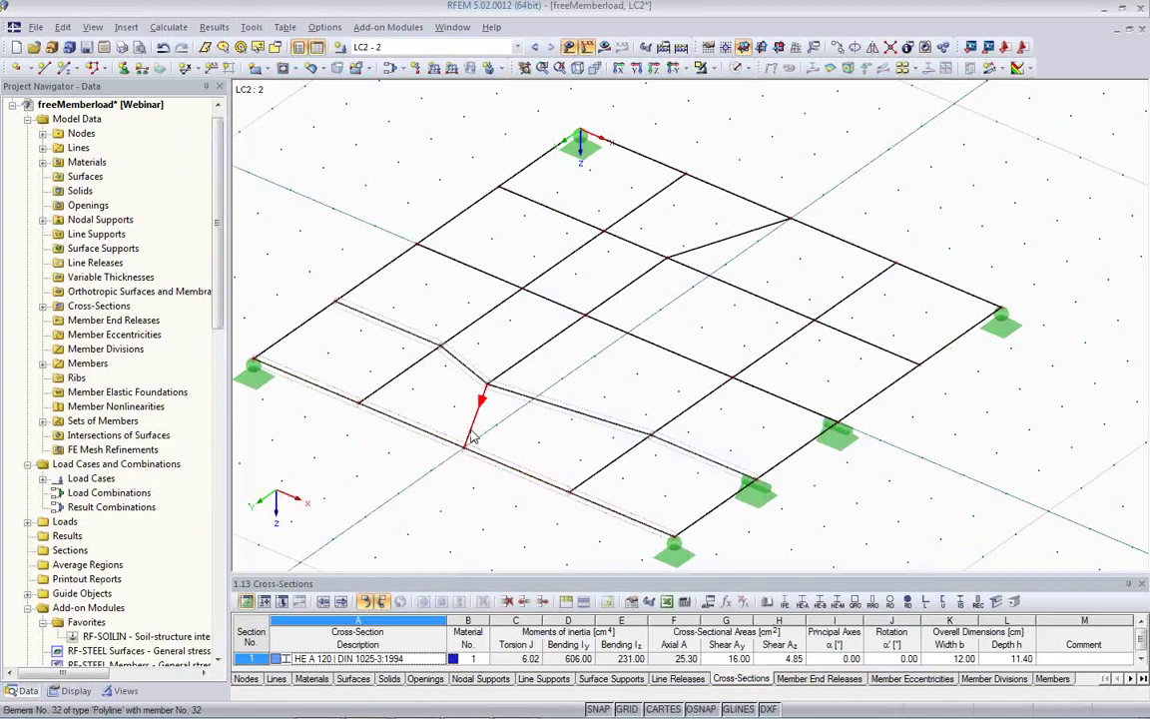
Start generating member loads from a free line load in global ZL related to true length, with magnitudes pA 5 and pB 10 kN/m.
{"action": "left_click", "coordinate": [251, 27]}
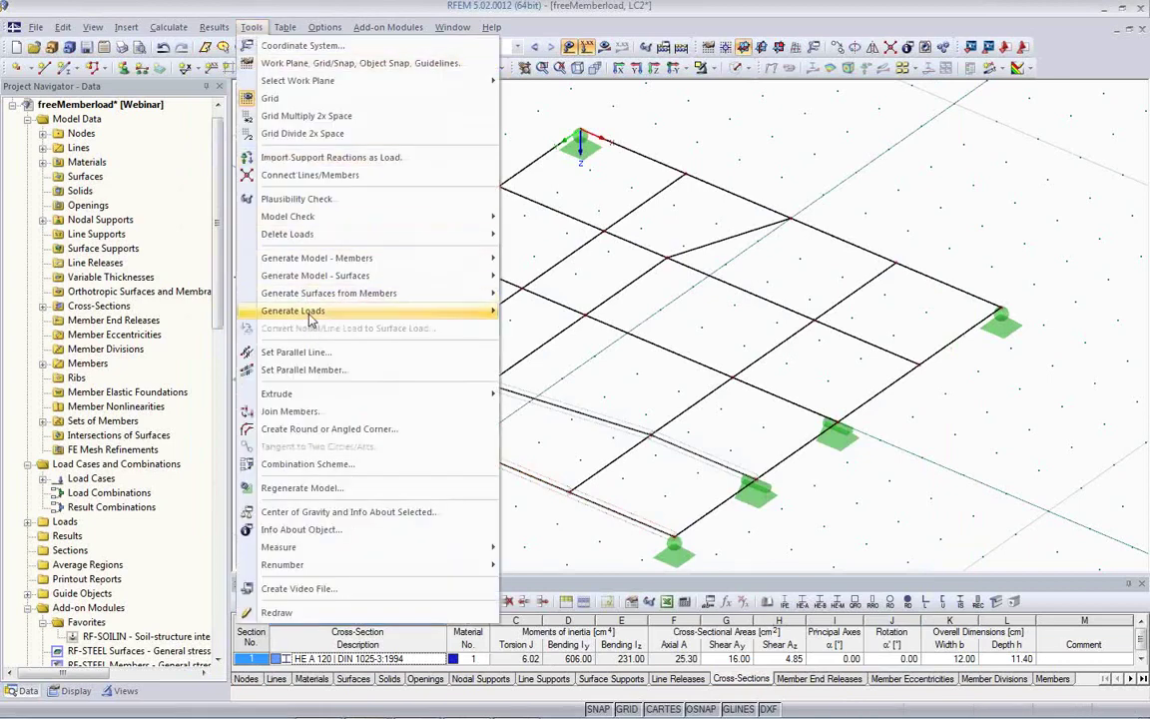
{"action": "mouse_move", "coordinate": [310, 315]}
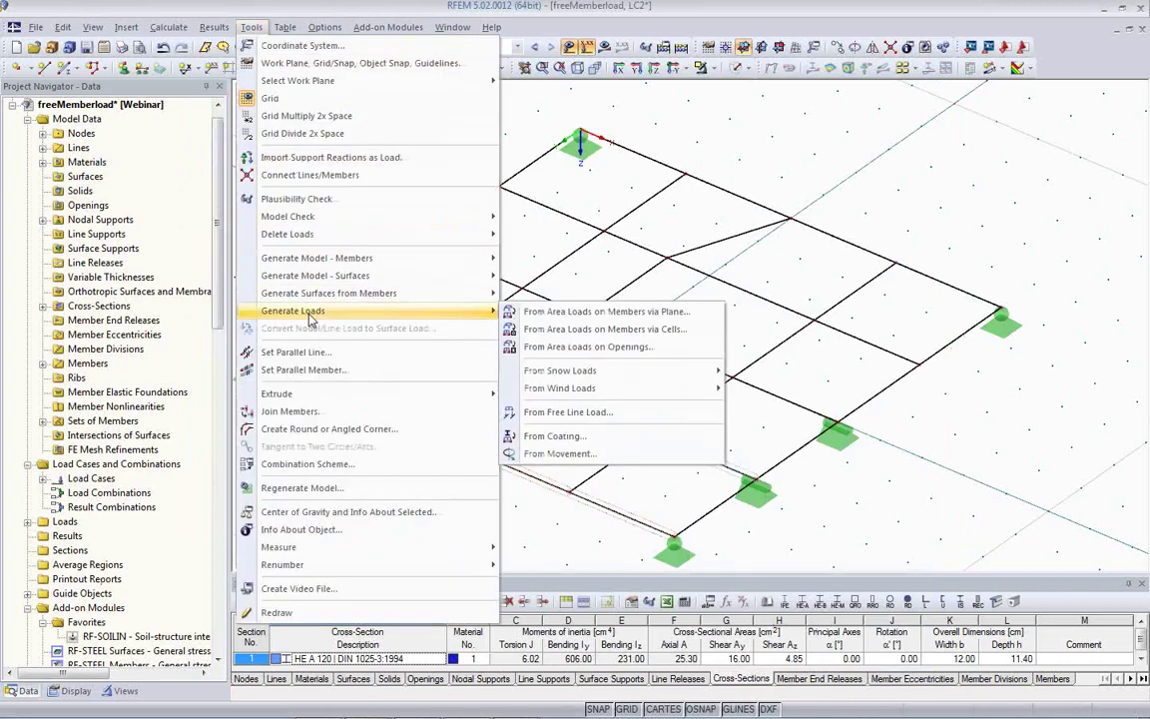
{"action": "left_click", "coordinate": [582, 414]}
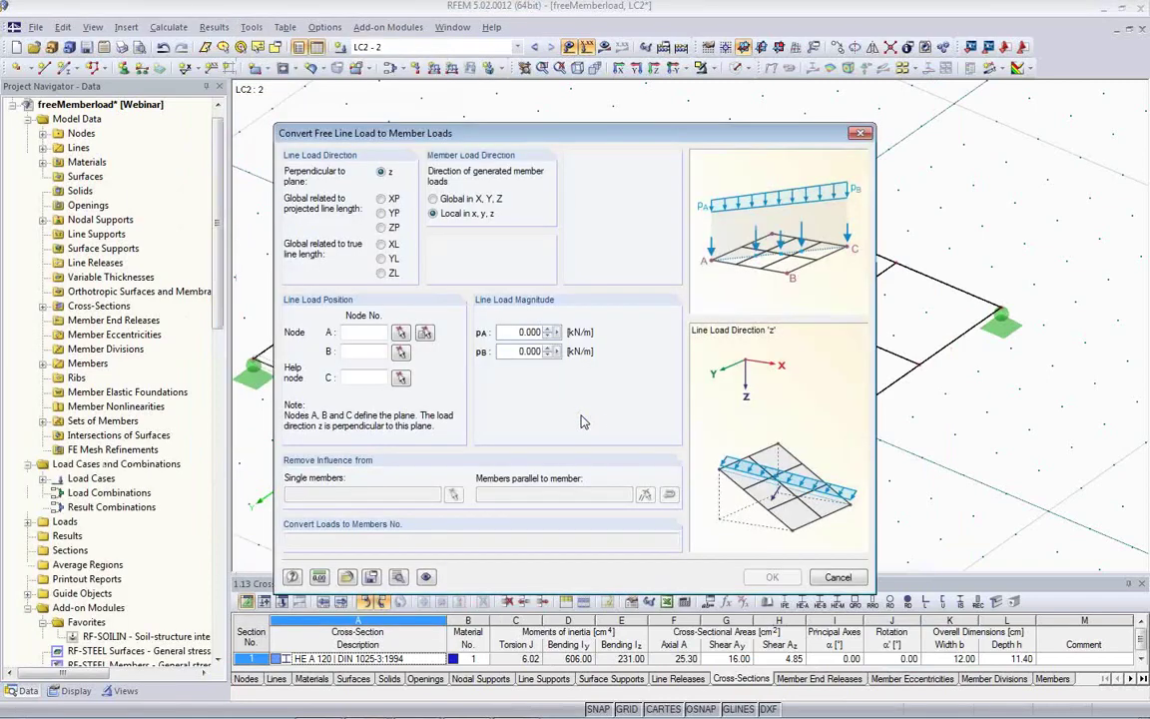
{"action": "left_click_drag", "start_coordinate": [565, 139], "coordinate": [147, 257]}
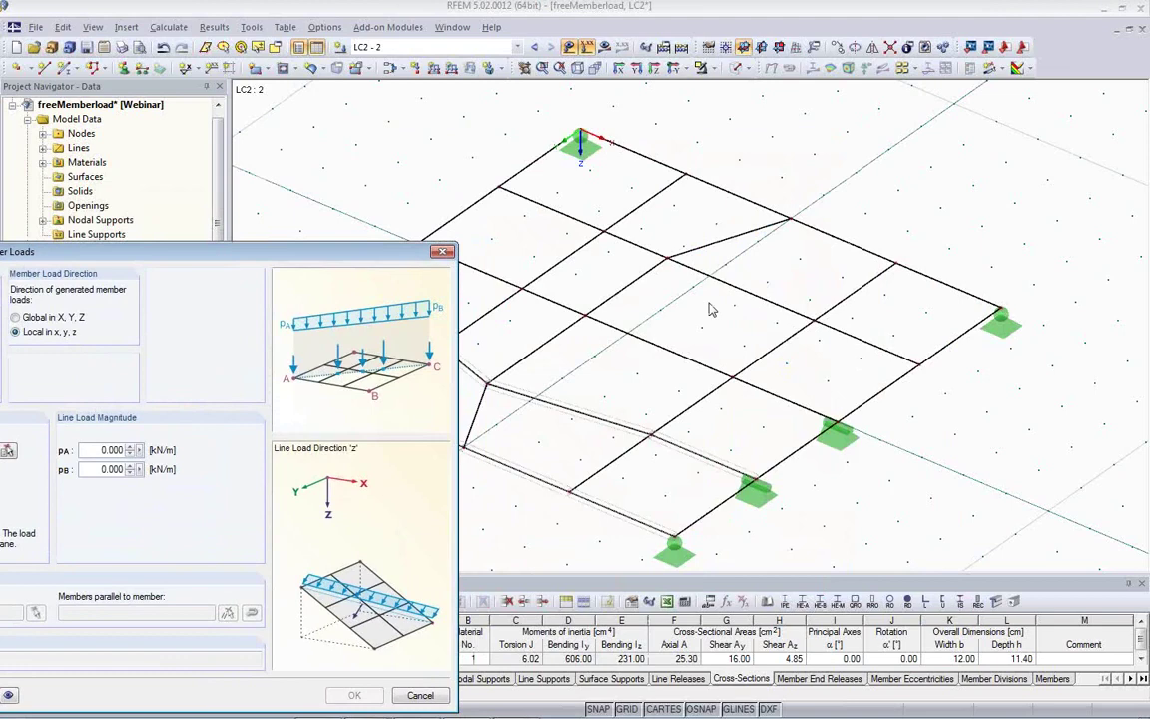
{"action": "left_click_drag", "start_coordinate": [357, 248], "coordinate": [548, 121]}
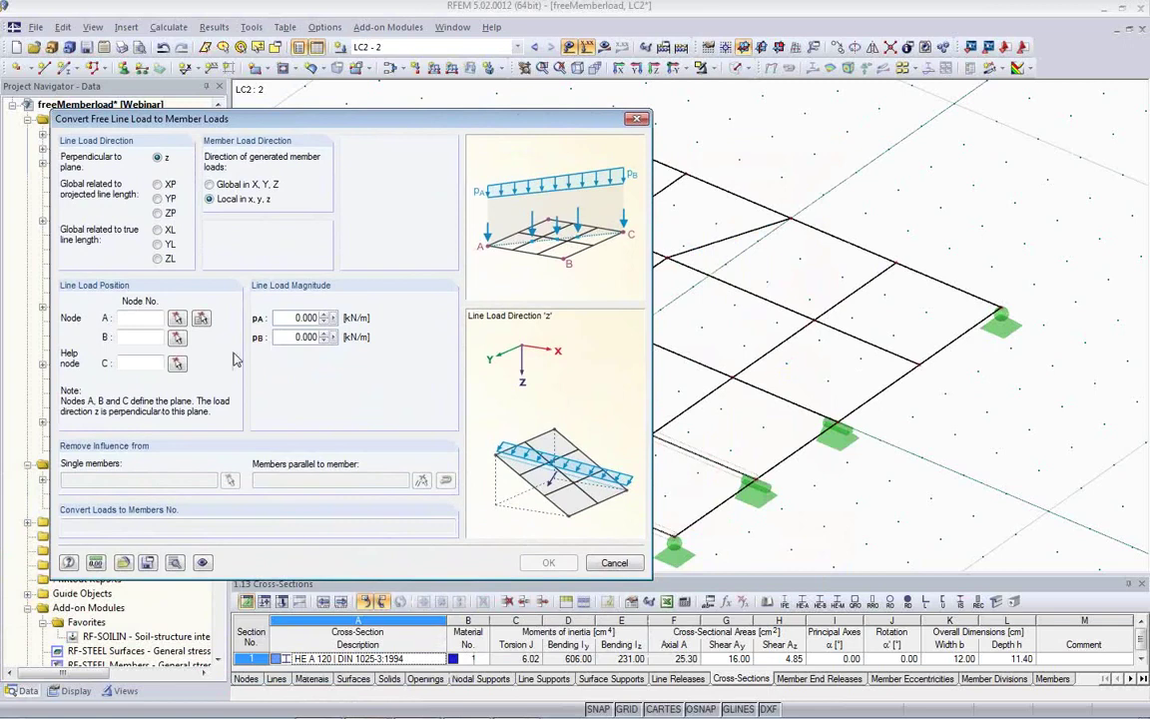
{"action": "left_click", "coordinate": [158, 260]}
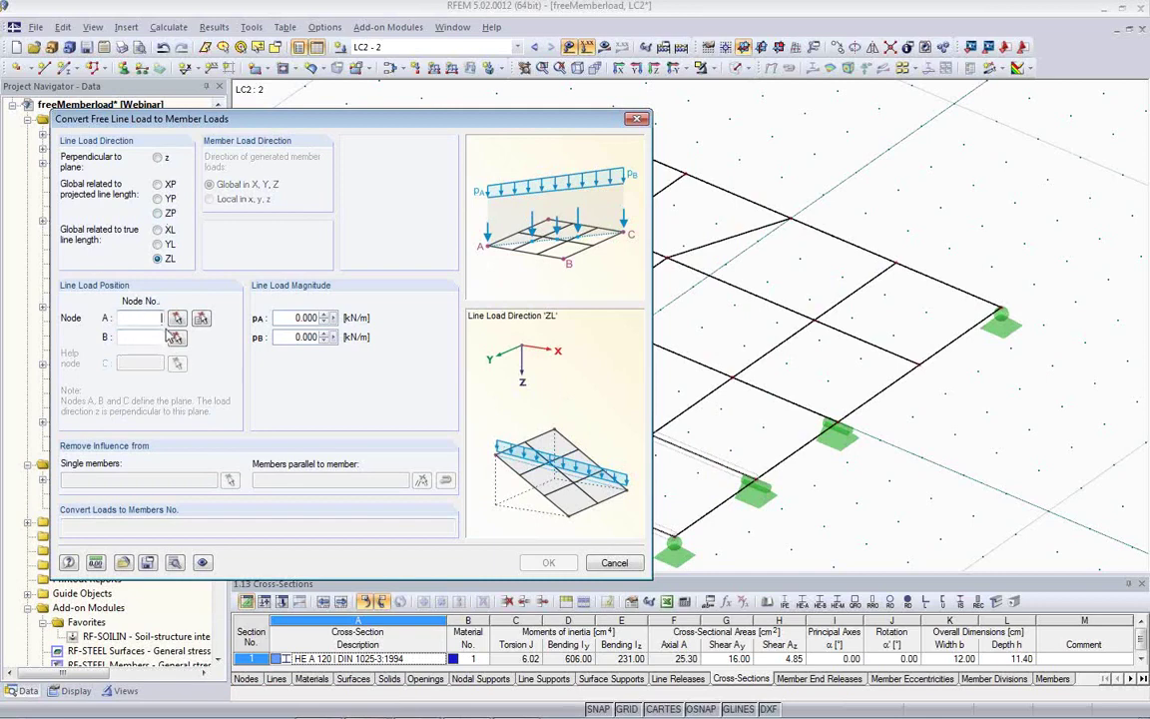
{"action": "left_click", "coordinate": [305, 318]}
{"action": "type", "text": "5"}
{"action": "left_click", "coordinate": [283, 341]}
{"action": "type", "text": "10"}
Place the free line load diagonally across the grillage from node 23 to node 4 and generate the member loads.
{"action": "left_click", "coordinate": [201, 318]}
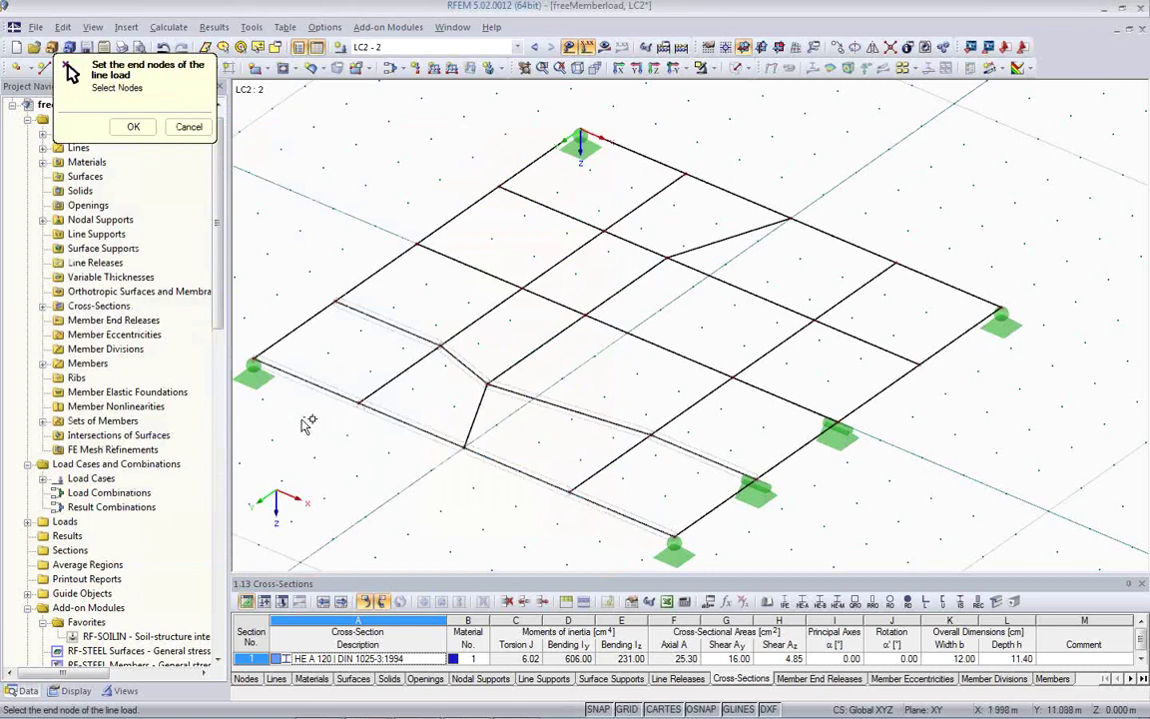
{"action": "left_click", "coordinate": [465, 447]}
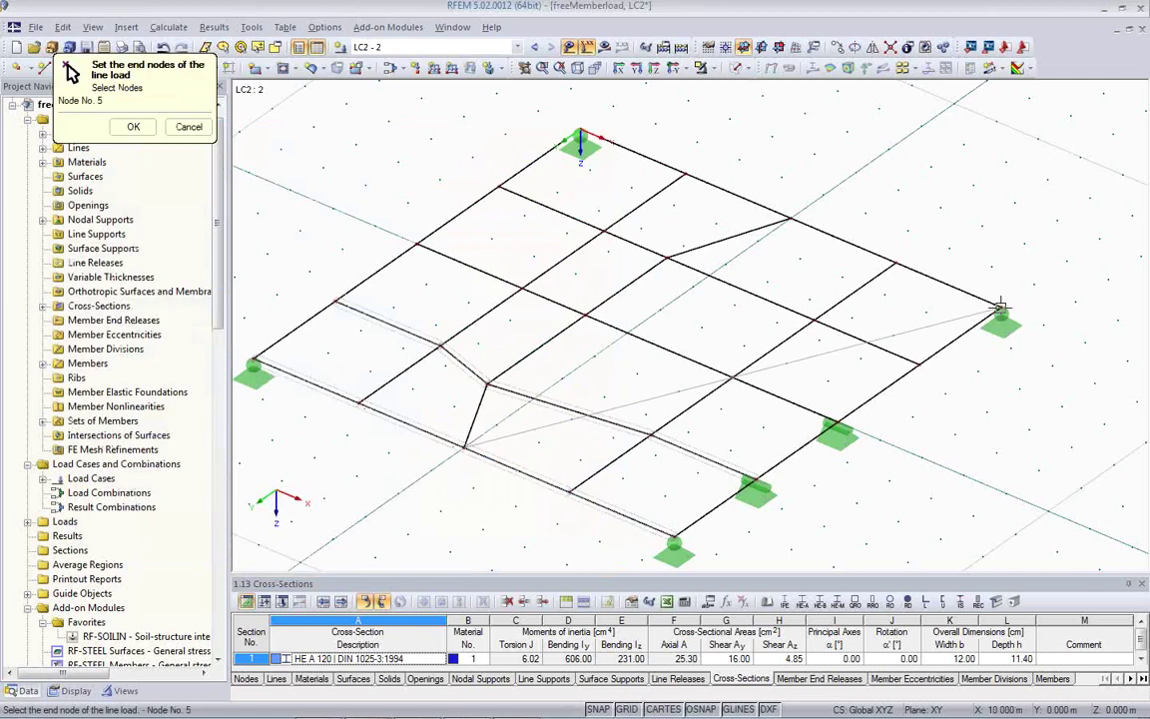
{"action": "left_click", "coordinate": [899, 263]}
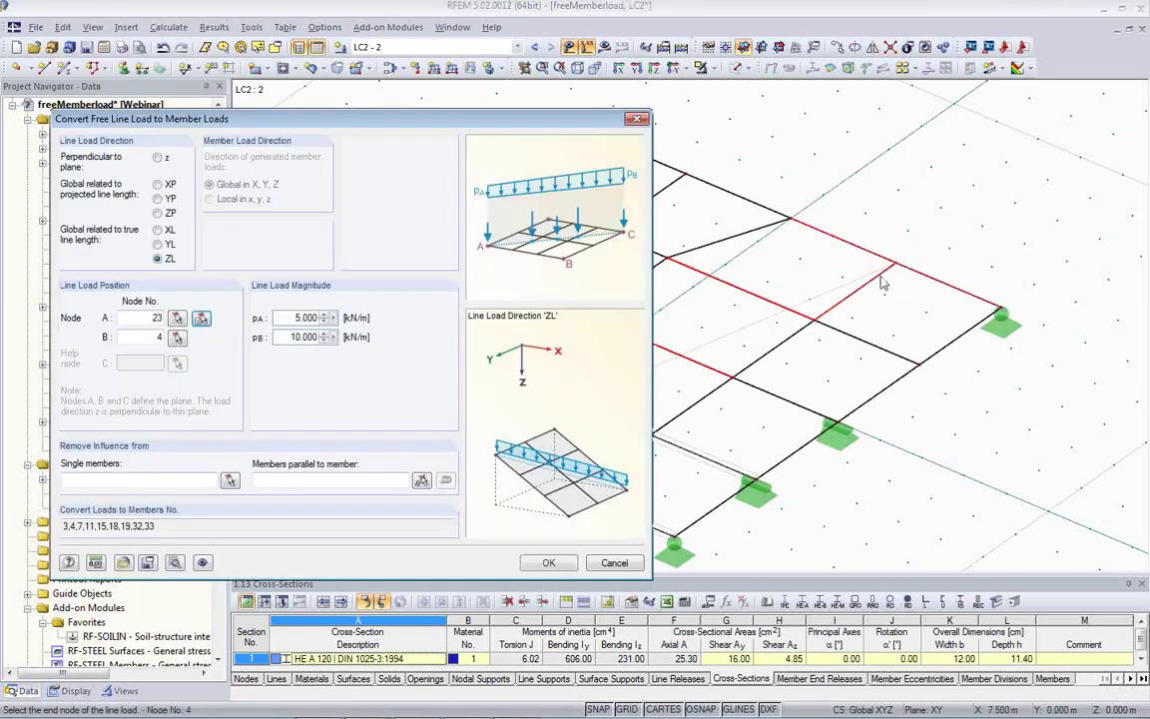
{"action": "left_click", "coordinate": [549, 565]}
{"action": "left_click", "coordinate": [647, 493]}
{"action": "middle_click_drag", "start_coordinate": [647, 493], "coordinate": [439, 377], "text": "ctrl"}
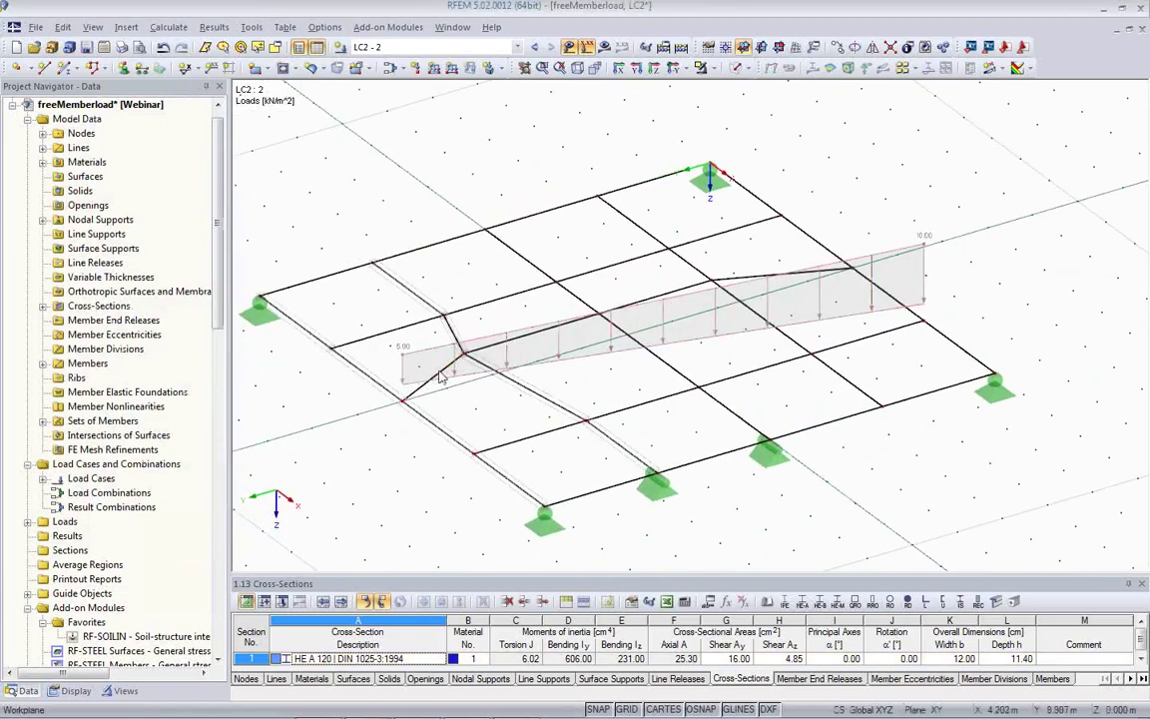
Calculate LC2 and display the global deformations u of the grillage under the free line load.
{"action": "left_click", "coordinate": [509, 378]}
{"action": "middle_click_drag", "start_coordinate": [504, 365], "coordinate": [611, 394], "text": "ctrl"}
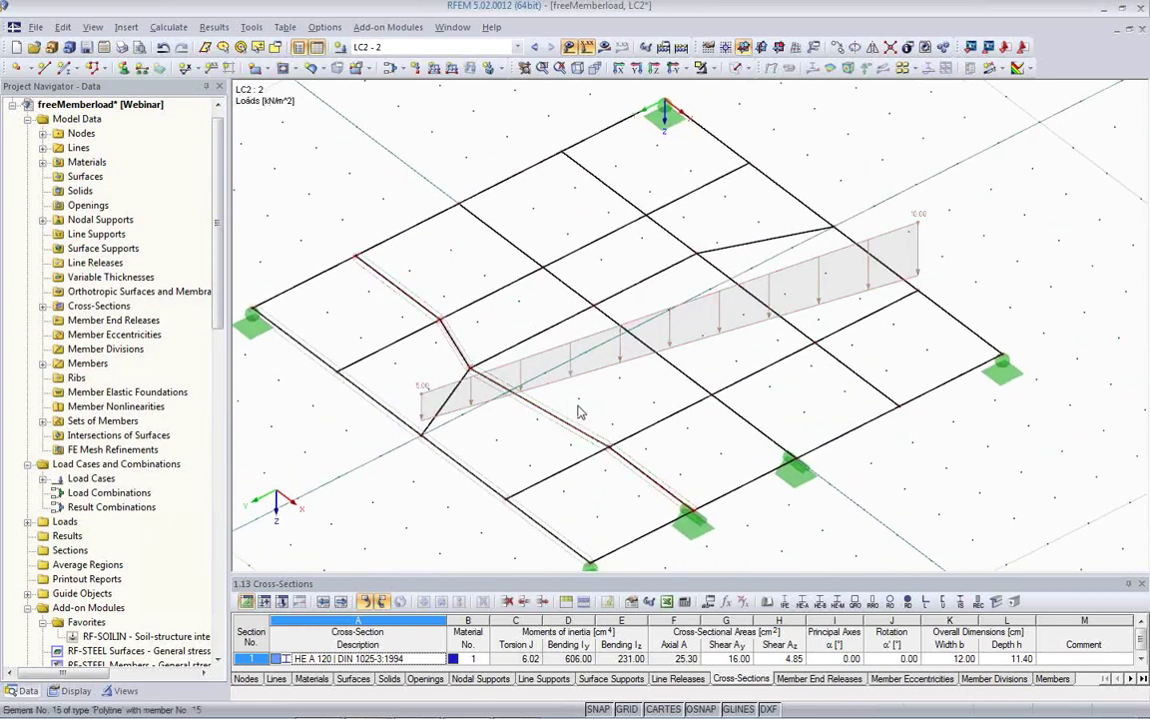
{"action": "left_click", "coordinate": [604, 50]}
{"action": "left_click", "coordinate": [547, 400]}
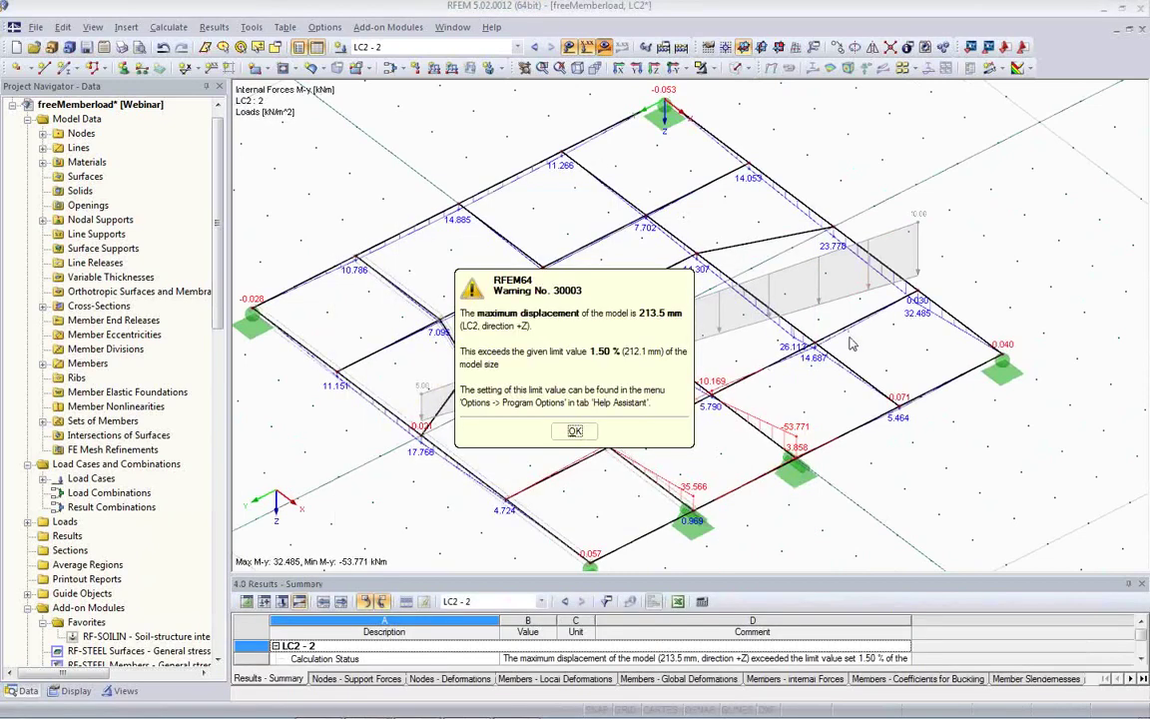
{"action": "left_click", "coordinate": [576, 430]}
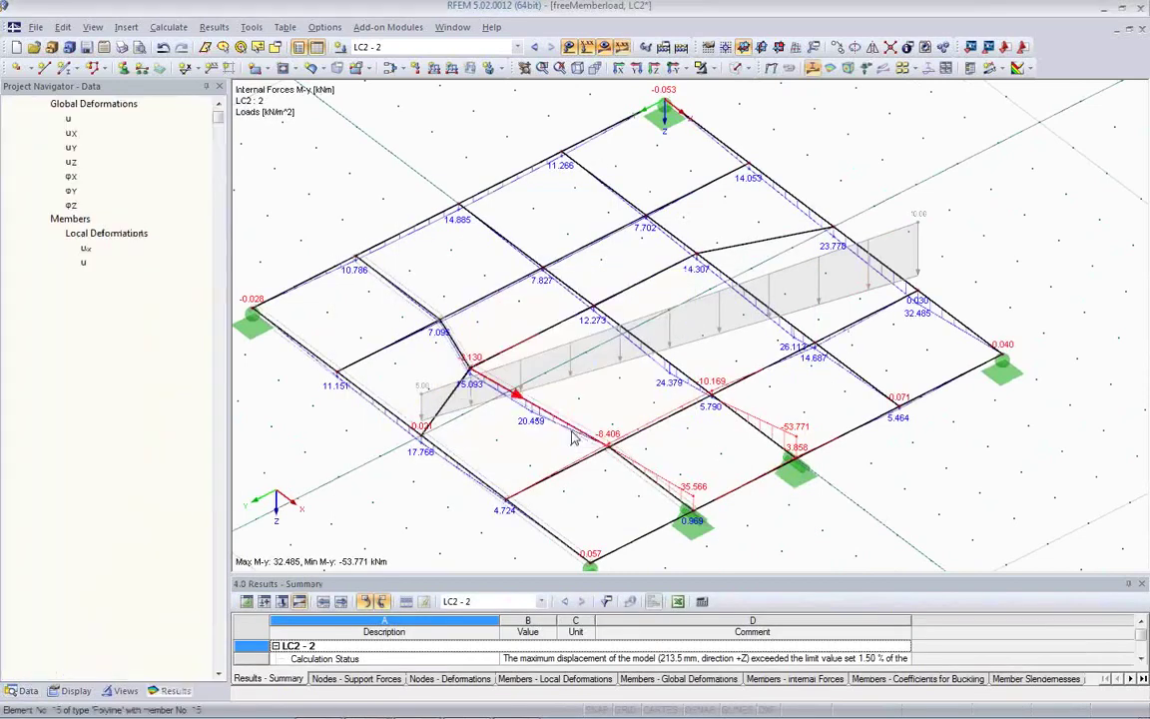
{"action": "left_click", "coordinate": [771, 67]}
{"action": "middle_click_drag", "start_coordinate": [696, 439], "coordinate": [899, 360], "text": "ctrl"}
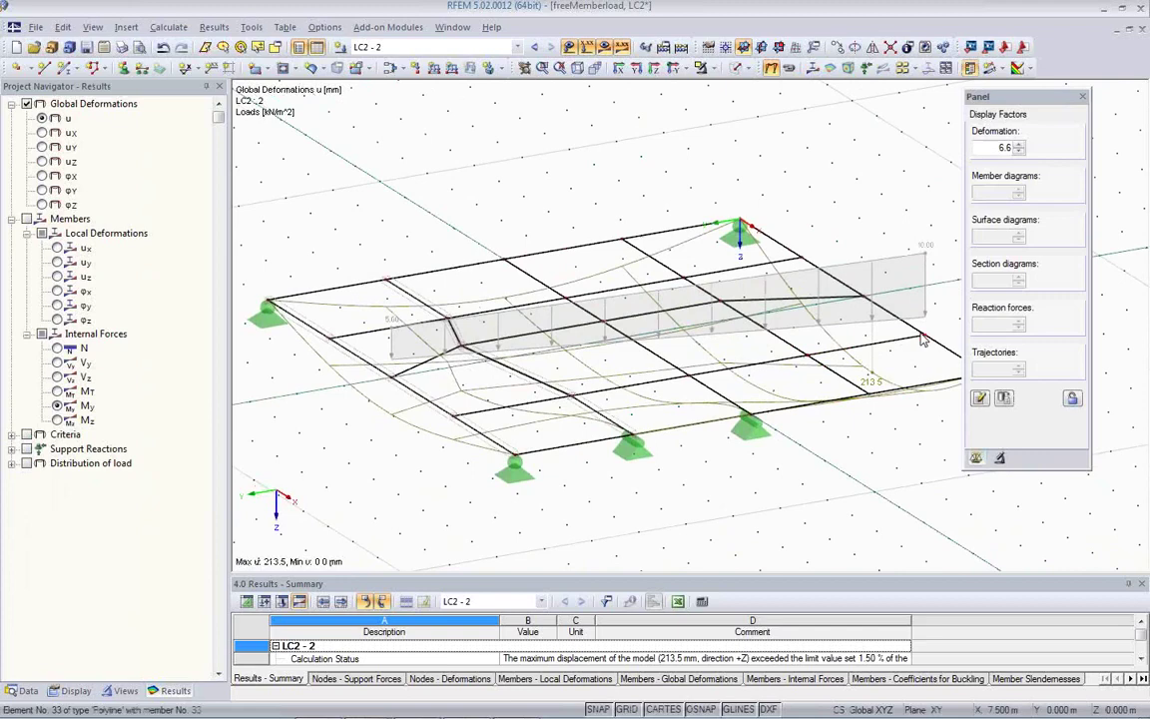
{"action": "middle_click_drag", "start_coordinate": [732, 317], "coordinate": [744, 341], "text": "ctrl"}
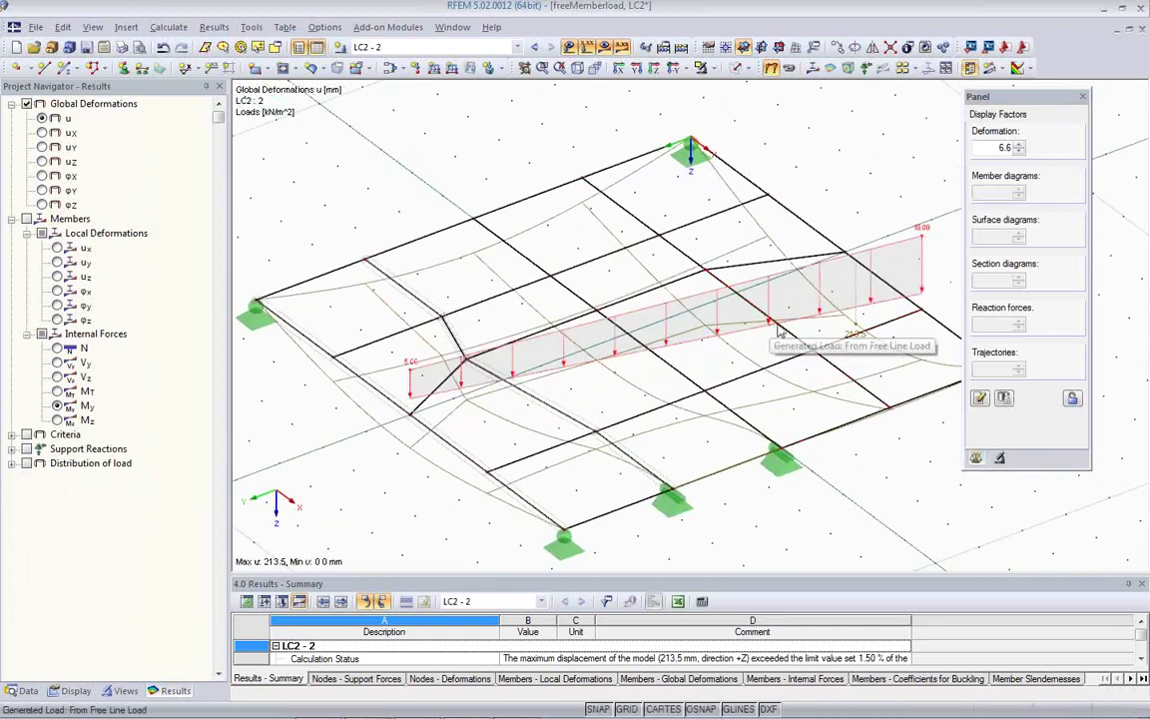
{"action": "middle_click_drag", "start_coordinate": [585, 403], "coordinate": [719, 383], "text": "ctrl"}
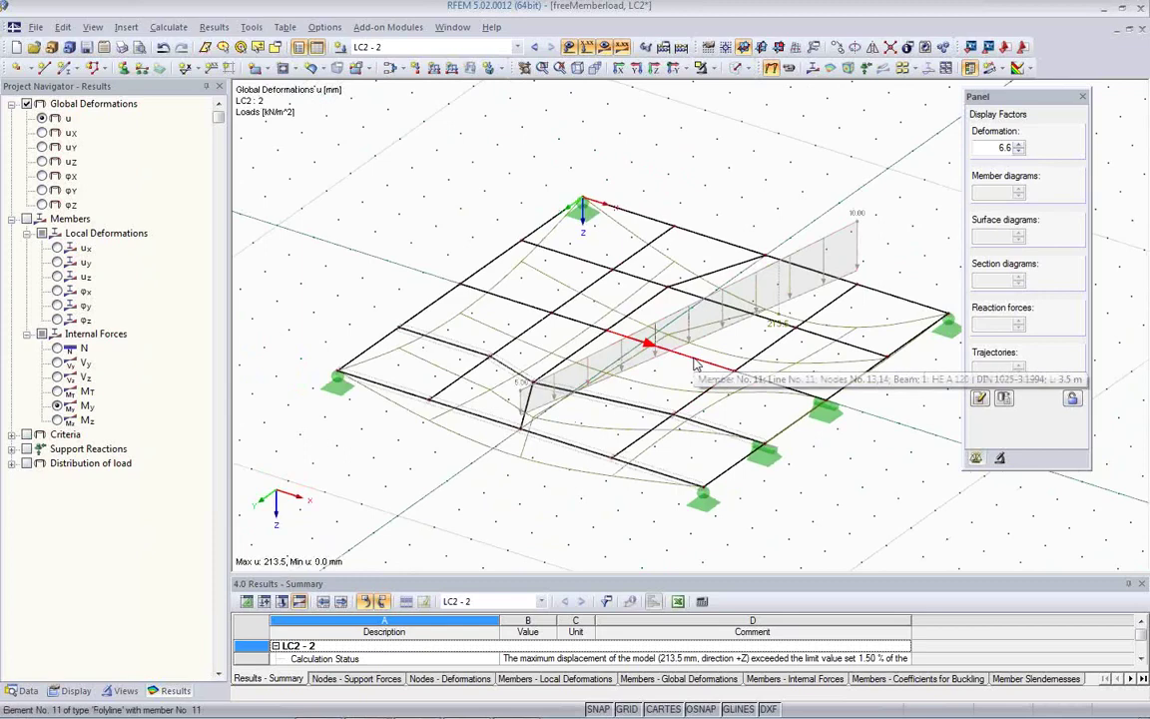
Close freeMemberload without saving and open the MemberLoads_EndForces model from the Webinar project.
{"action": "key", "text": "alt+F4"}
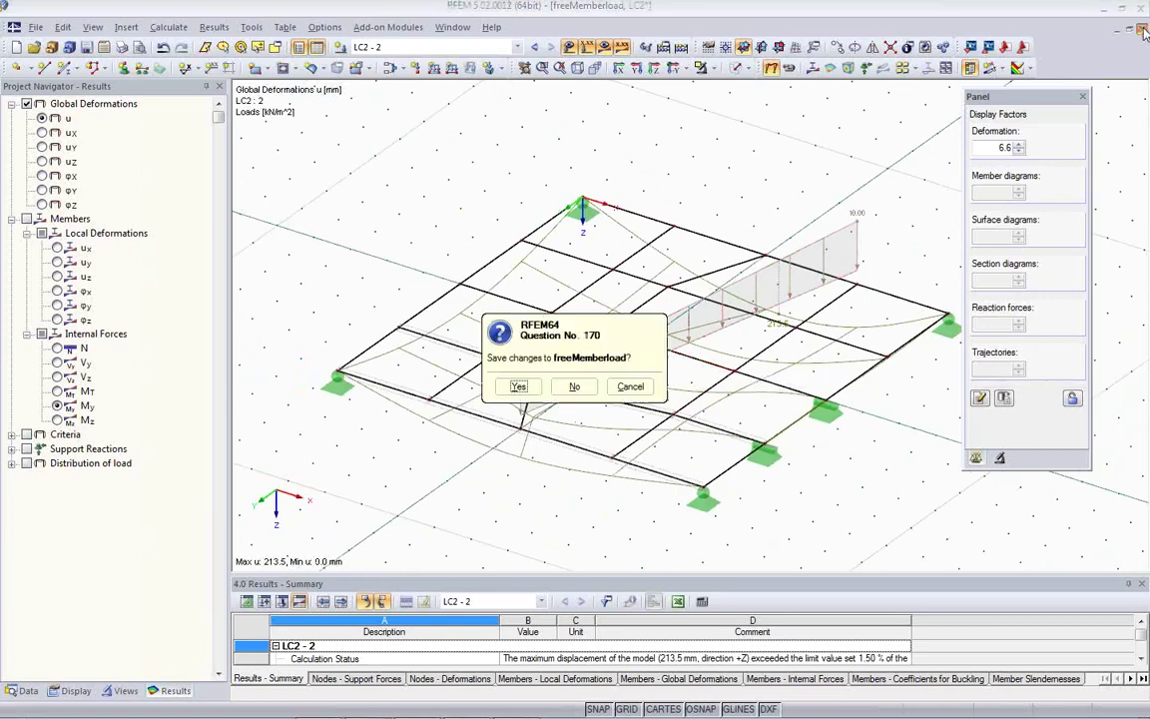
{"action": "left_click", "coordinate": [574, 386]}
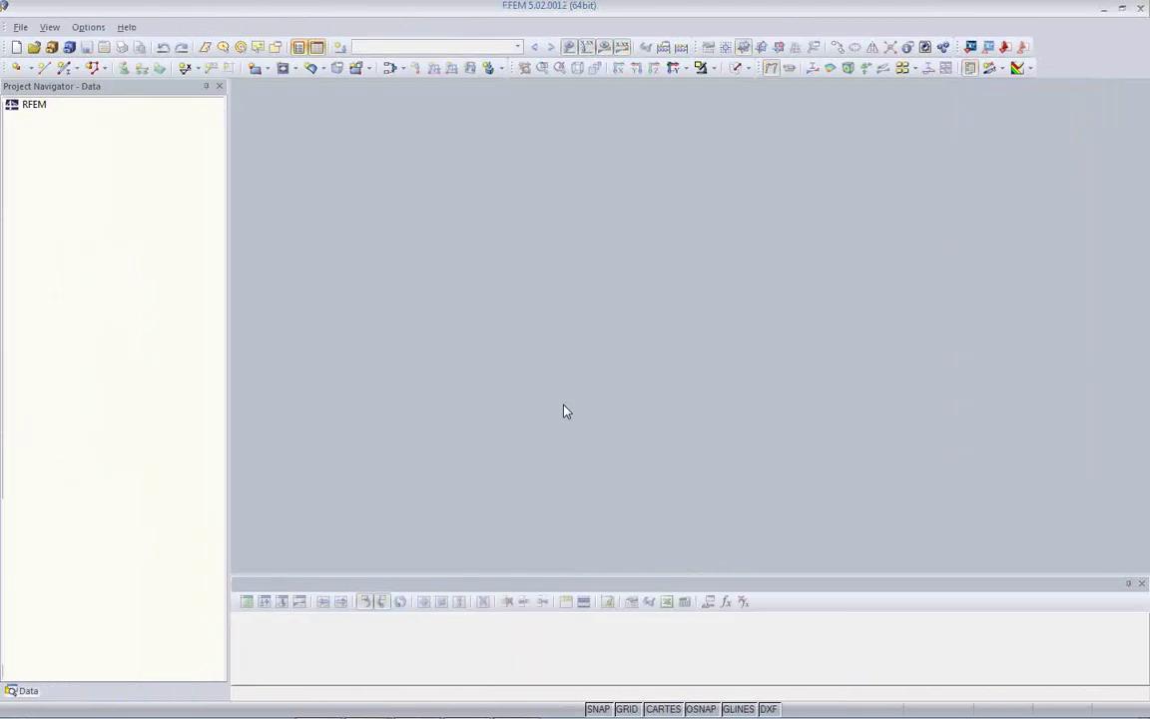
{"action": "left_click", "coordinate": [50, 47]}
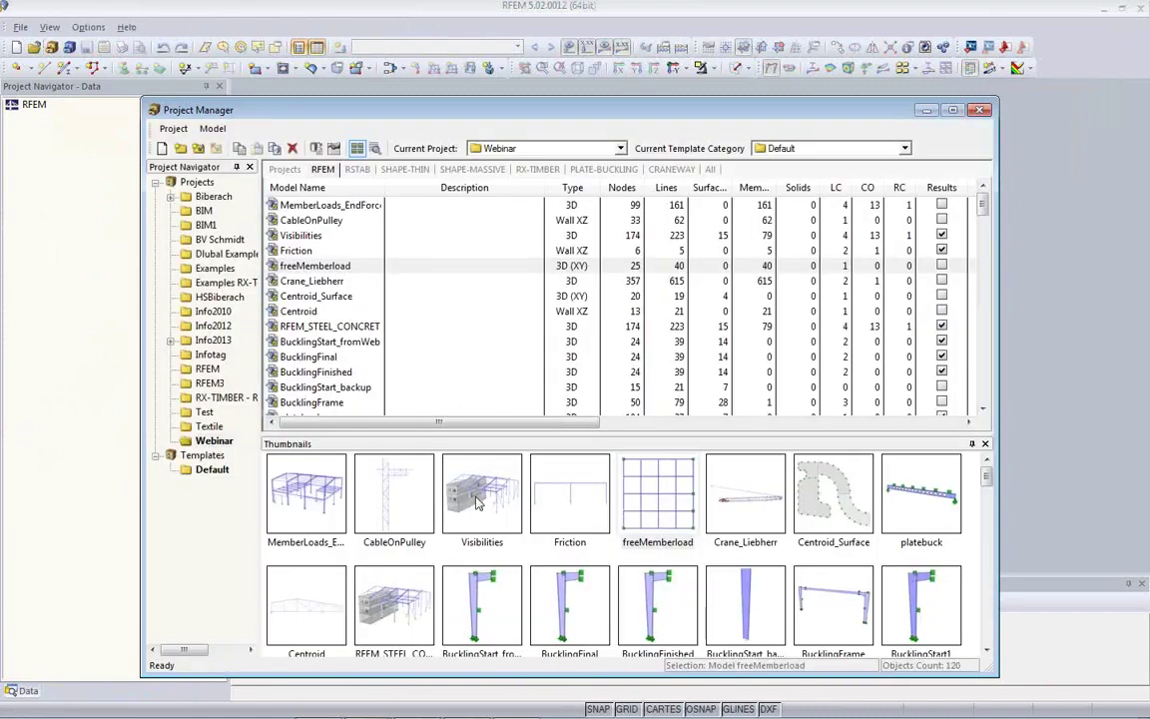
{"action": "left_click", "coordinate": [315, 516]}
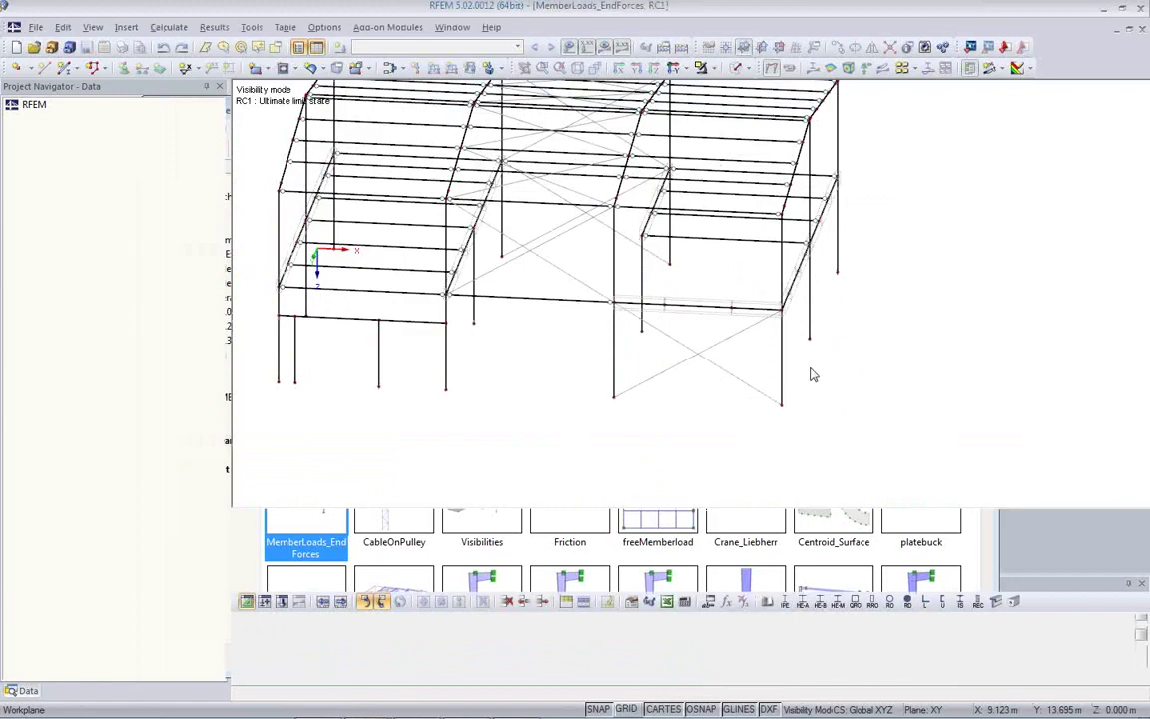
Start a new line grid among the guide objects of the hall model.
{"action": "middle_click_drag", "start_coordinate": [804, 383], "coordinate": [756, 422], "text": "ctrl"}
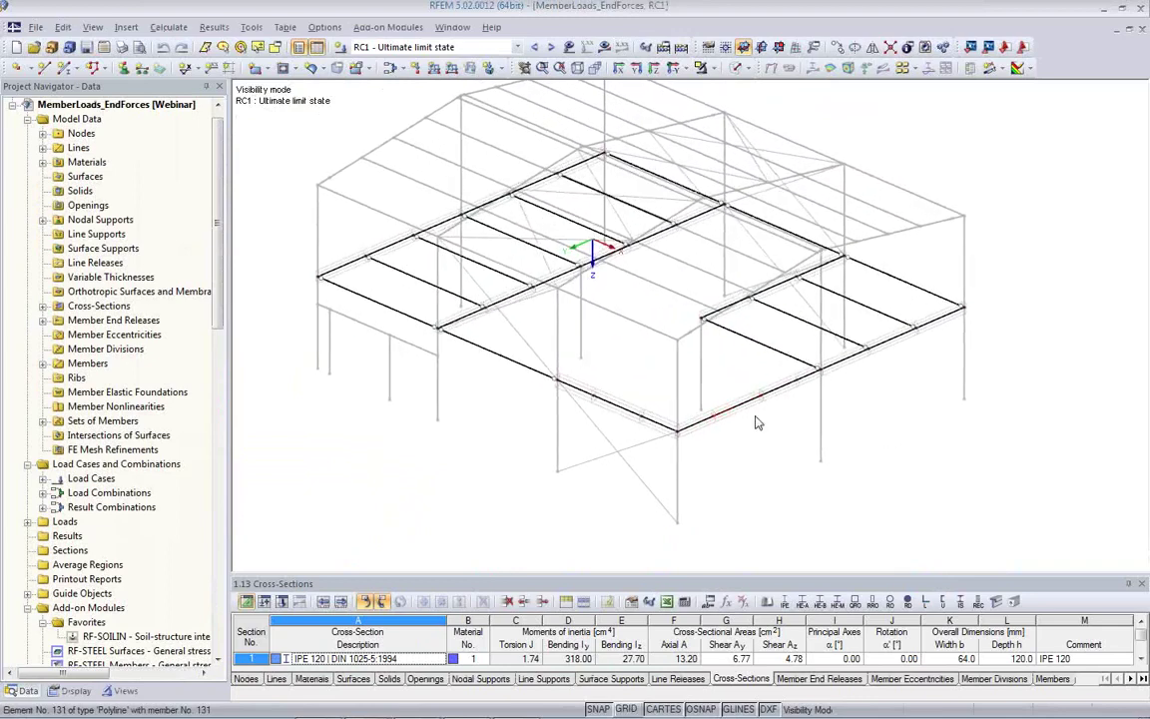
{"action": "scroll", "coordinate": [756, 423], "scroll_direction": "down", "scroll_amount": 2}
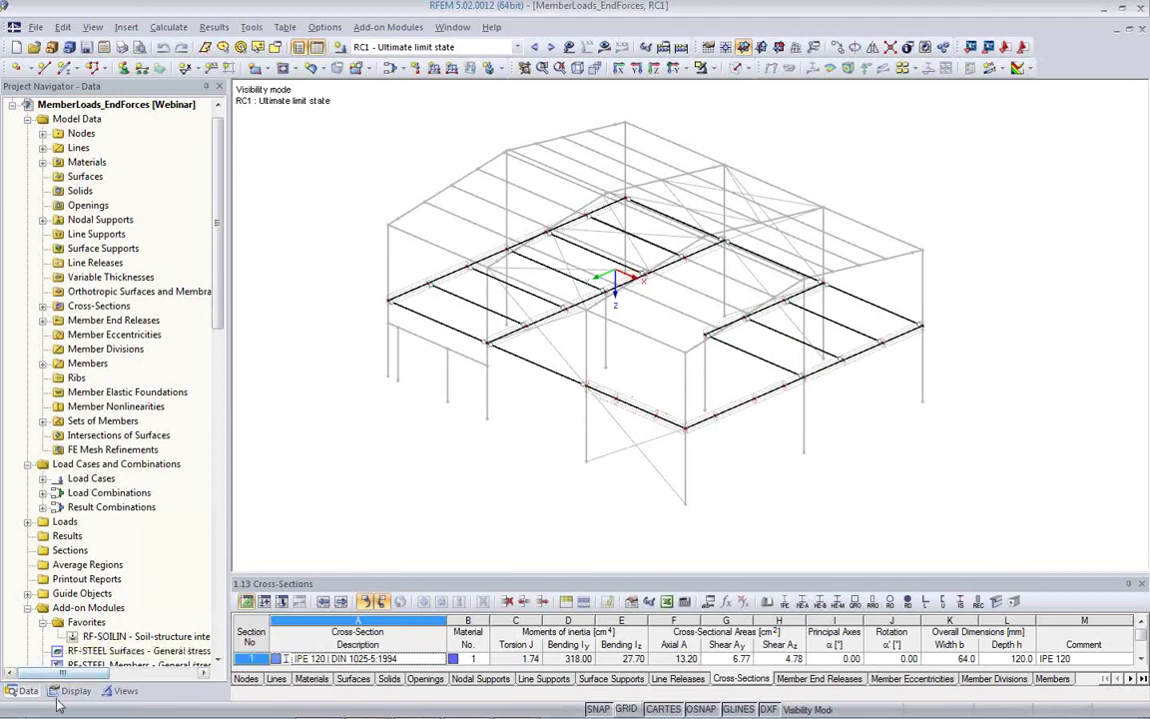
{"action": "scroll", "coordinate": [200, 345], "scroll_direction": "down", "scroll_amount": 6}
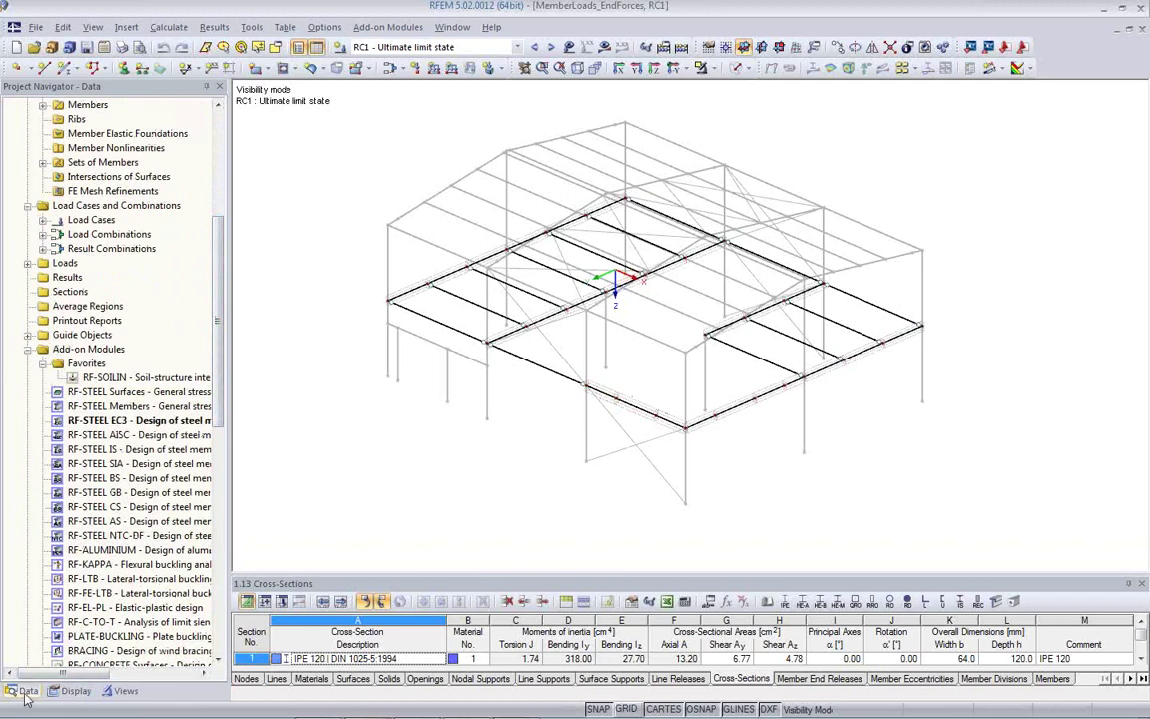
{"action": "left_click", "coordinate": [29, 335]}
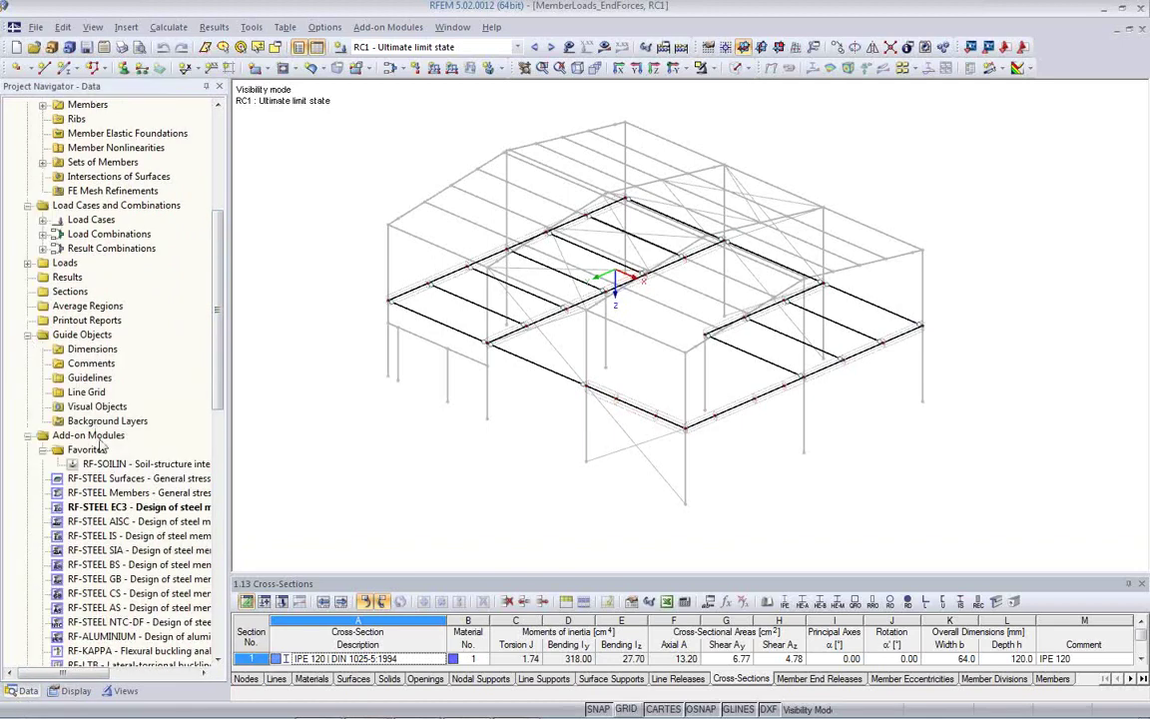
{"action": "left_click", "coordinate": [88, 392]}
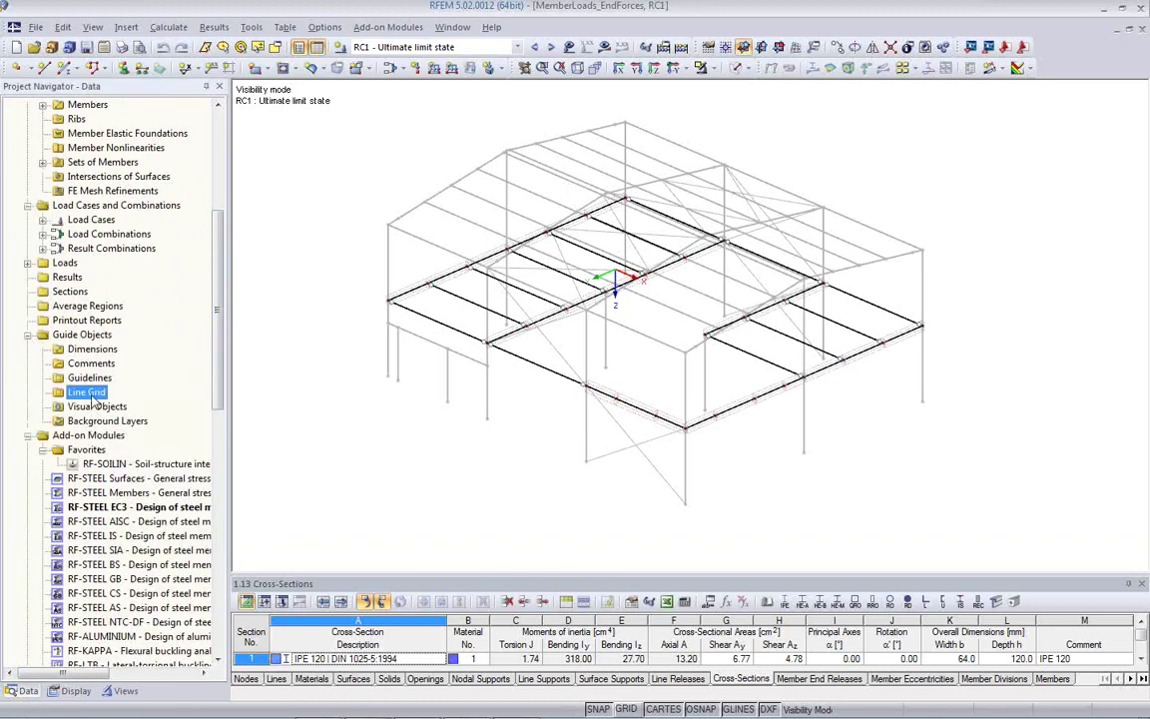
{"action": "right_click", "coordinate": [94, 399]}
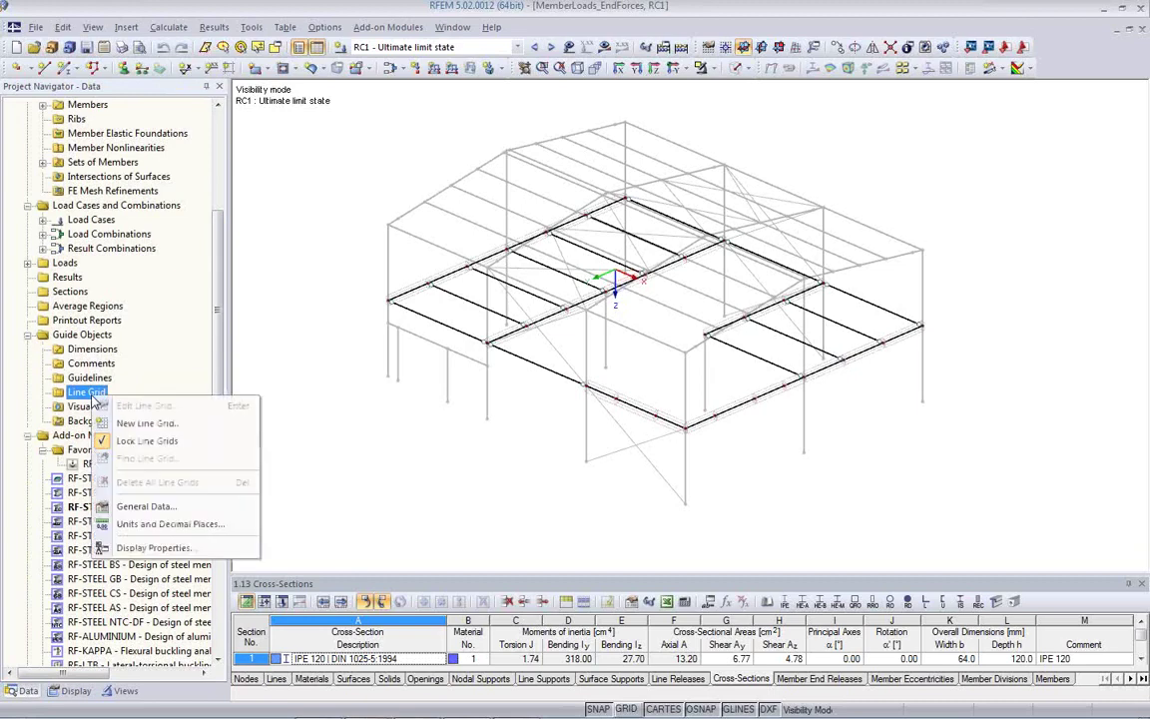
{"action": "left_click", "coordinate": [133, 424]}
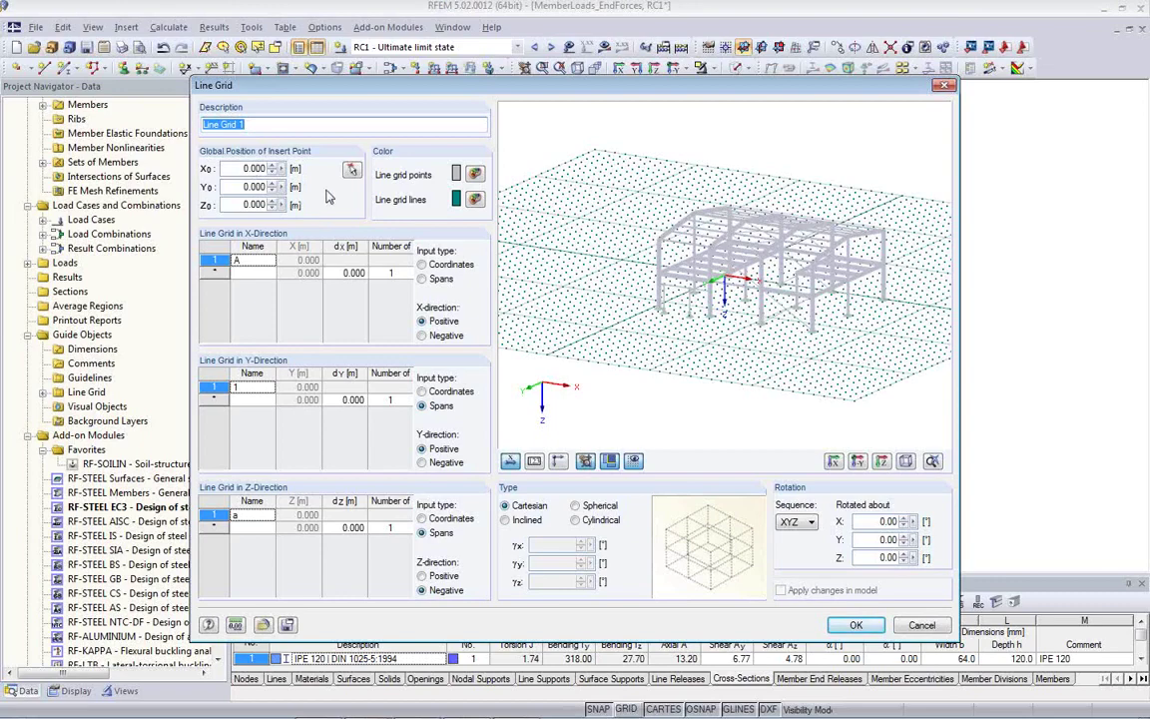
Pick the line grid's insert point in the model near the origin, at about X 0.511, Y -0.054 and Z 0 m.
{"action": "left_click", "coordinate": [351, 172]}
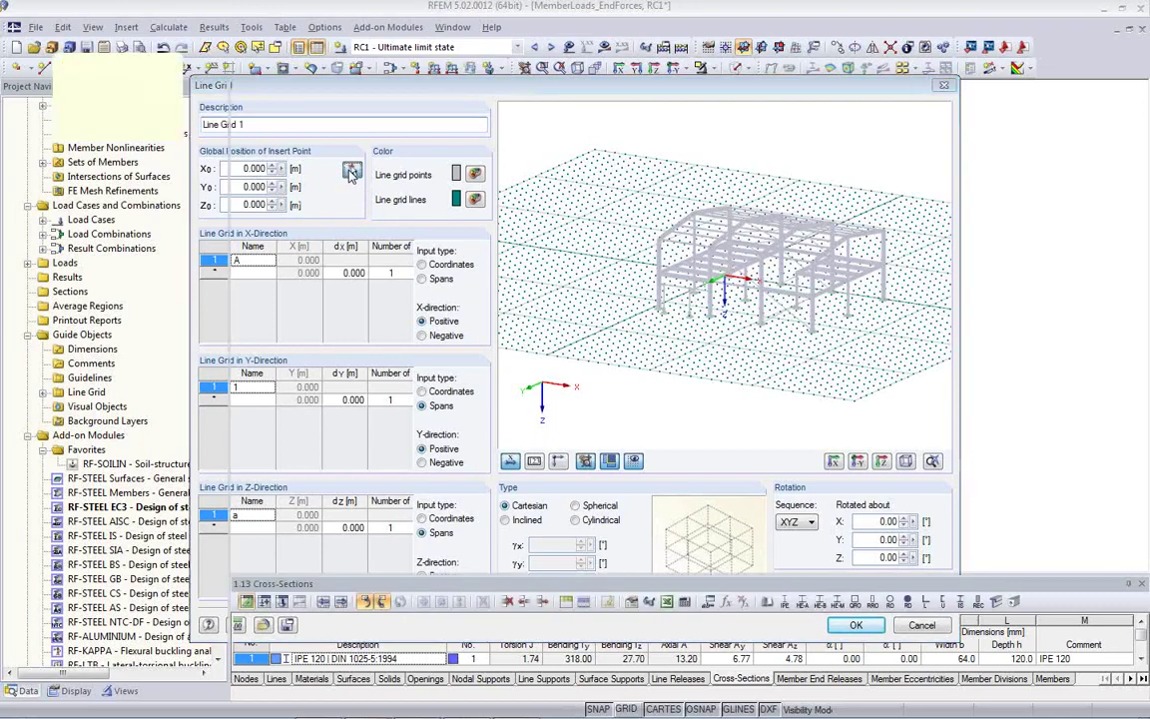
{"action": "middle_click_drag", "start_coordinate": [632, 327], "coordinate": [641, 373], "text": "ctrl"}
{"action": "scroll", "coordinate": [619, 210], "scroll_direction": "up", "scroll_amount": 10}
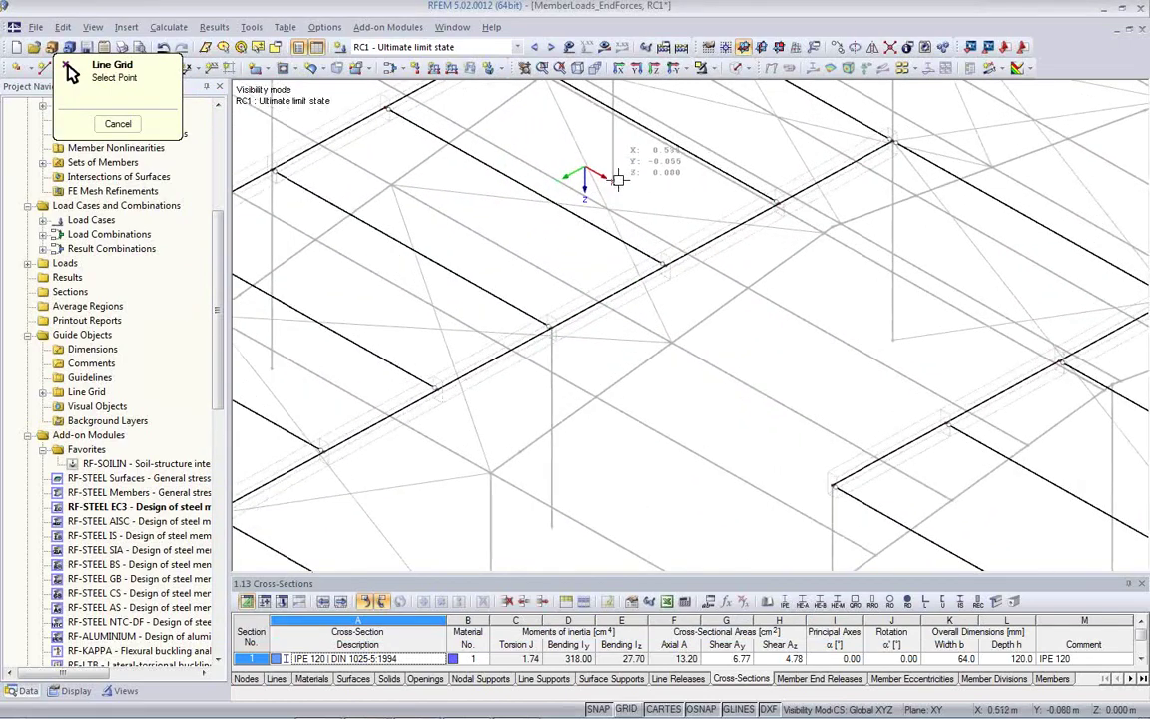
{"action": "left_click", "coordinate": [609, 178]}
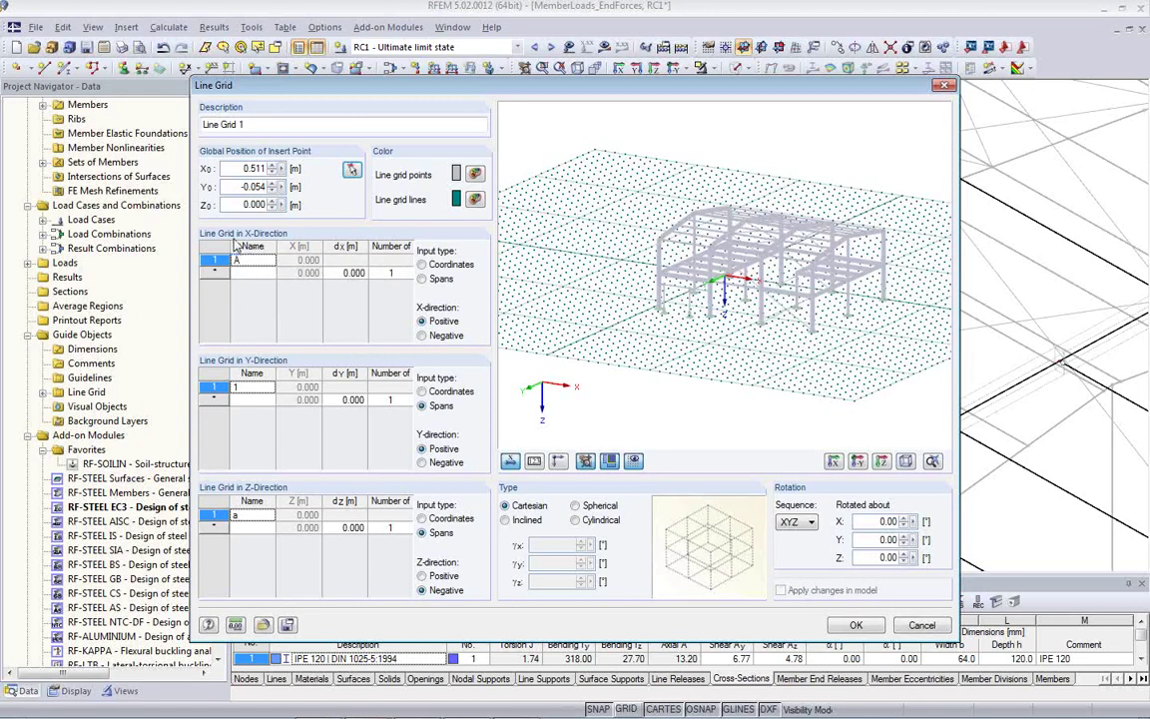
Define the line grid in the X-direction with three spans of 5 m each.
{"action": "left_click", "coordinate": [389, 273]}
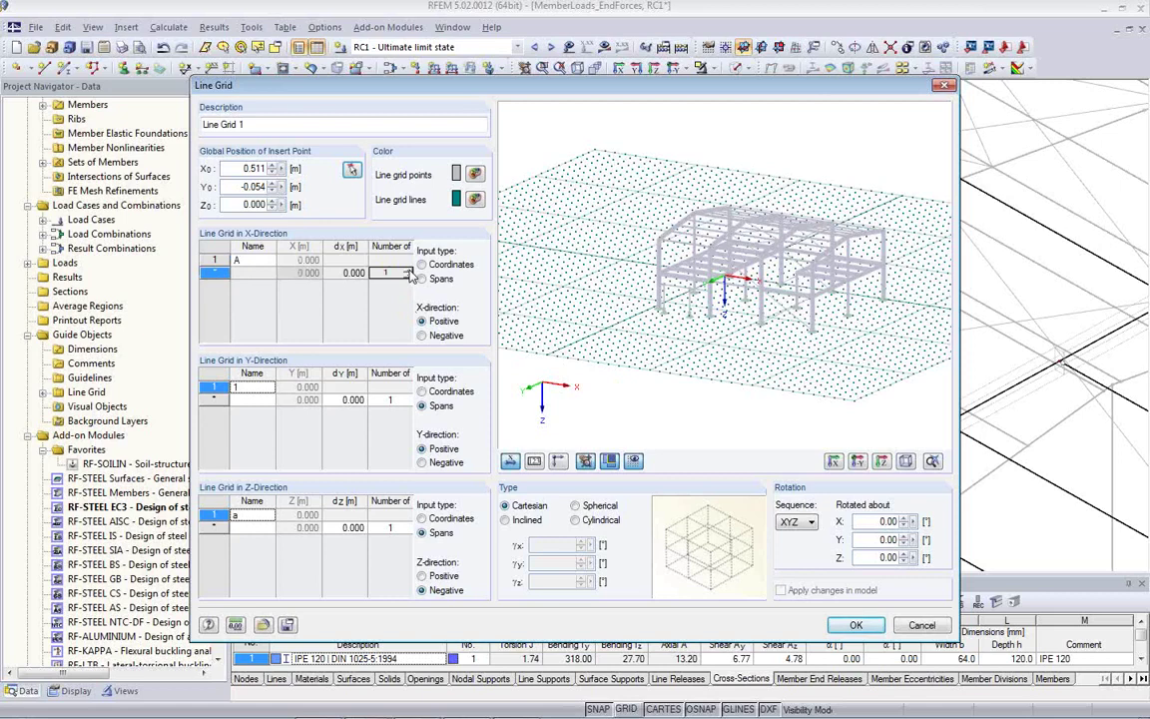
{"action": "left_click", "coordinate": [406, 269]}
{"action": "left_click", "coordinate": [407, 270]}
{"action": "key", "text": "shift+Tab"}
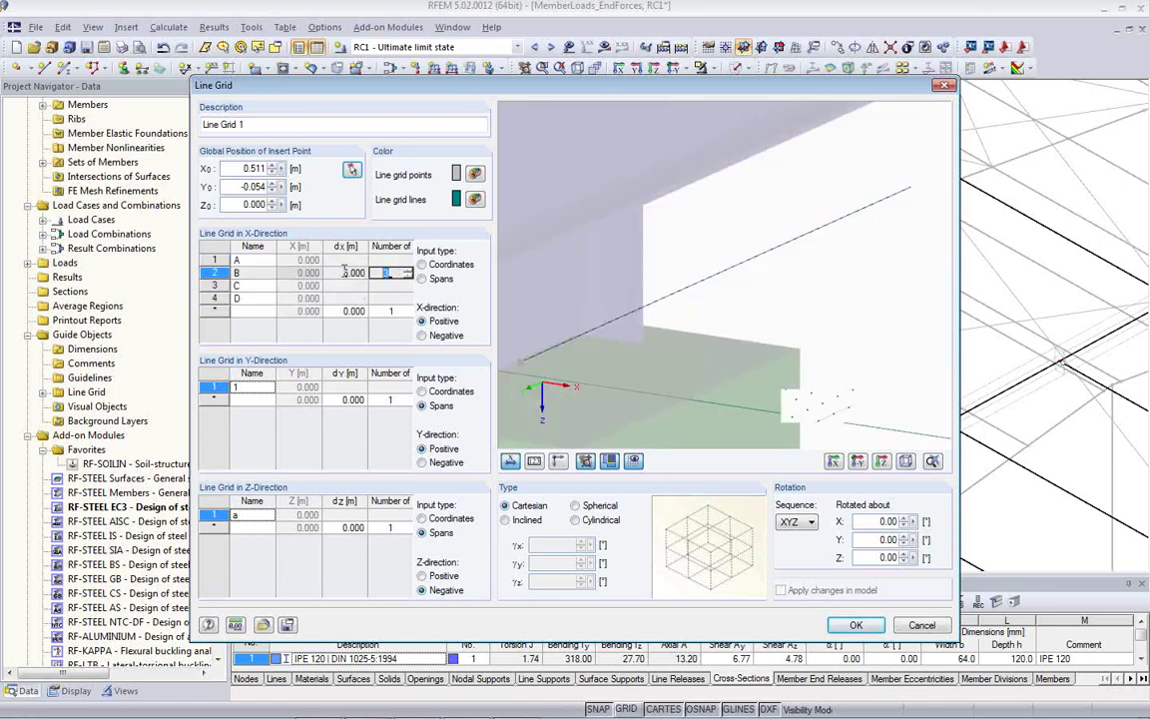
{"action": "scroll", "coordinate": [914, 356], "scroll_direction": "down", "scroll_amount": 3}
{"action": "key", "text": "Tab"}
{"action": "middle_click_drag", "start_coordinate": [913, 357], "coordinate": [619, 355], "text": "ctrl"}
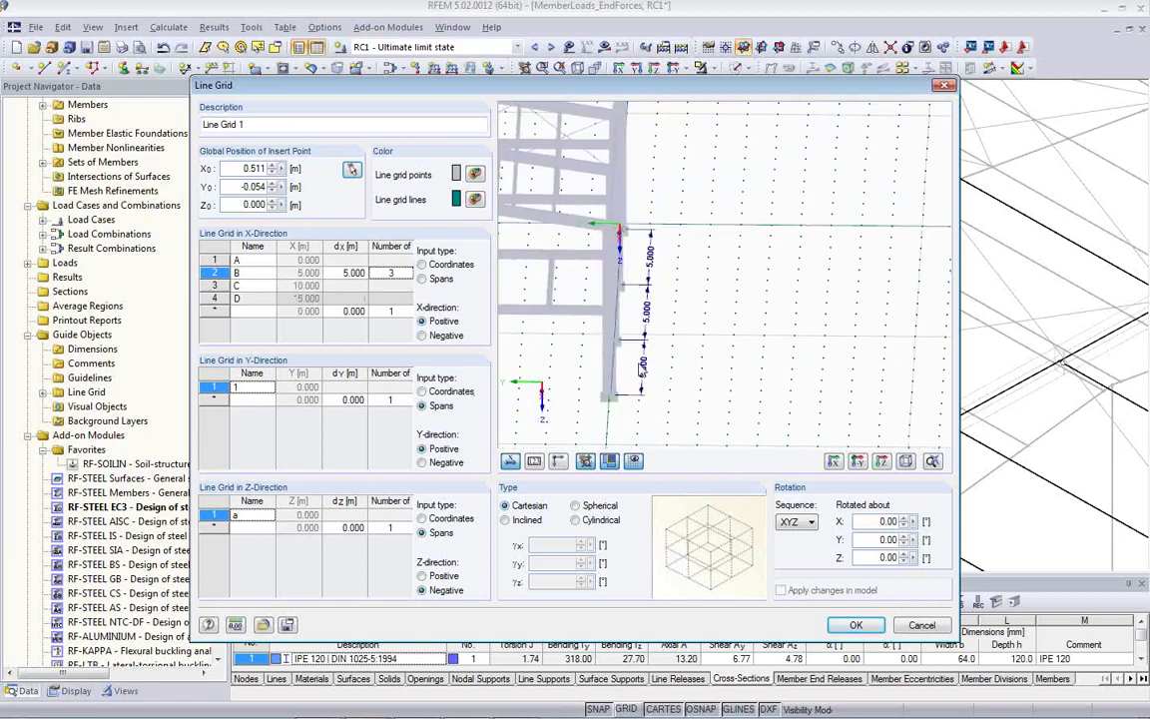
{"action": "middle_click_drag", "start_coordinate": [613, 403], "coordinate": [796, 388], "text": "ctrl"}
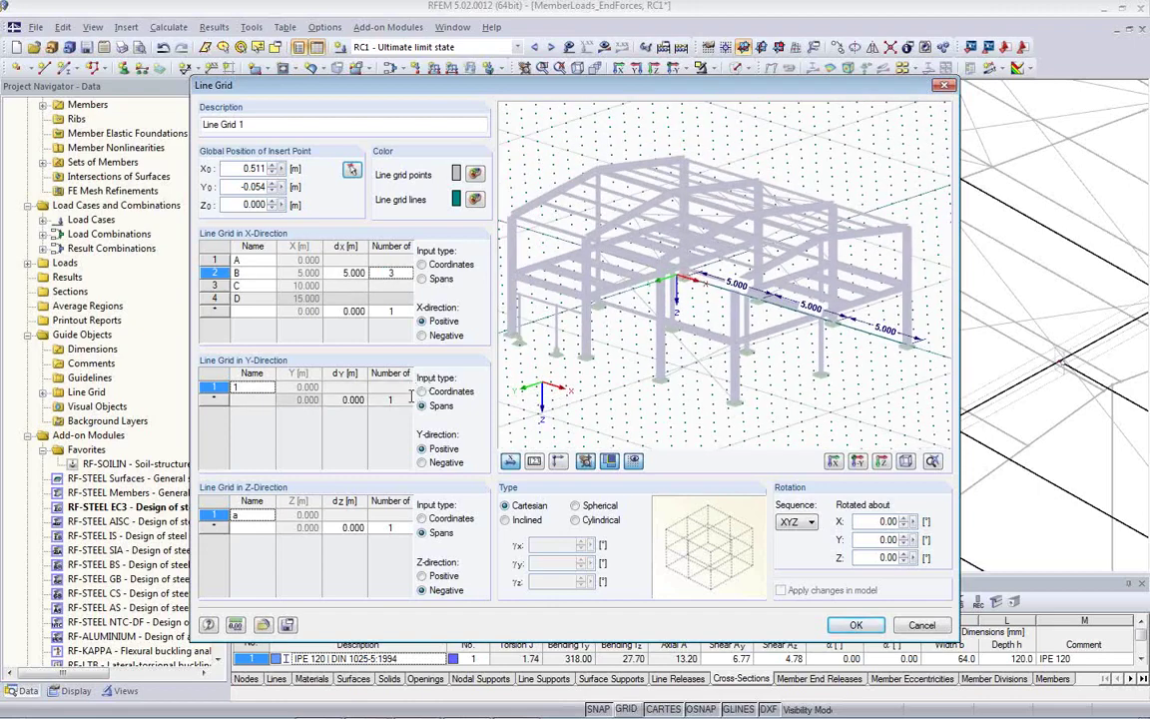
Define the line grid in the Y-direction with two spans of 6 m each.
{"action": "left_click", "coordinate": [339, 399]}
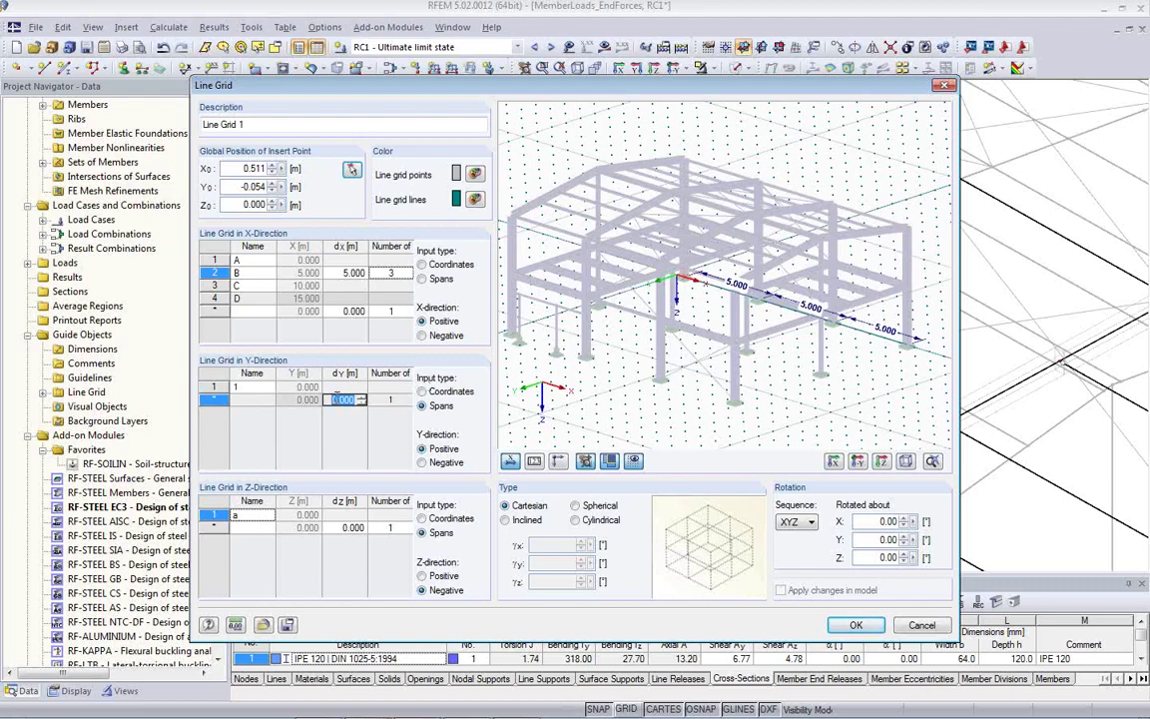
{"action": "type", "text": "5"}
{"action": "left_click", "coordinate": [391, 399]}
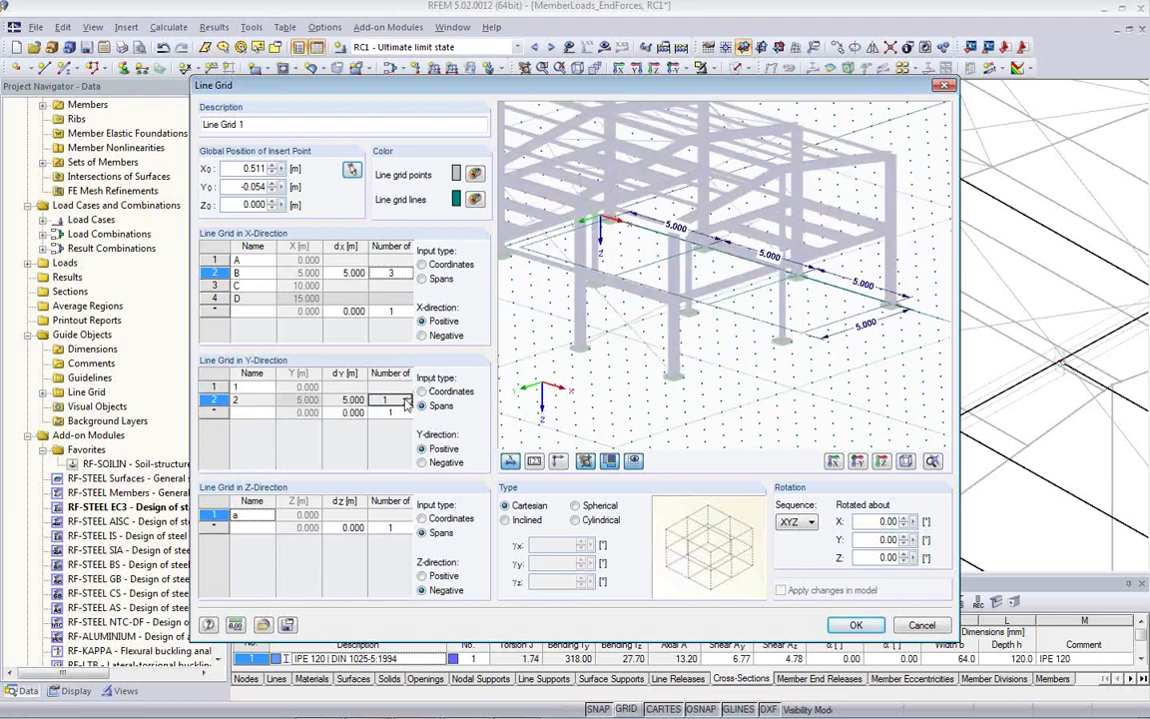
{"action": "left_click", "coordinate": [407, 396]}
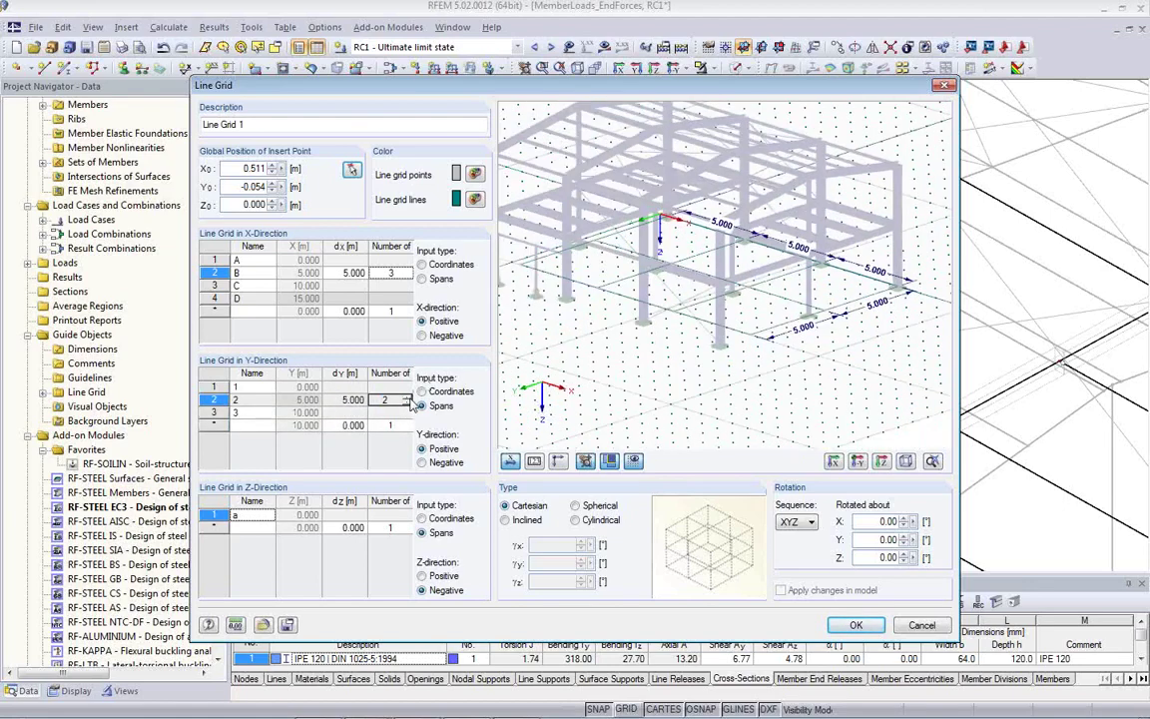
{"action": "left_click", "coordinate": [344, 399]}
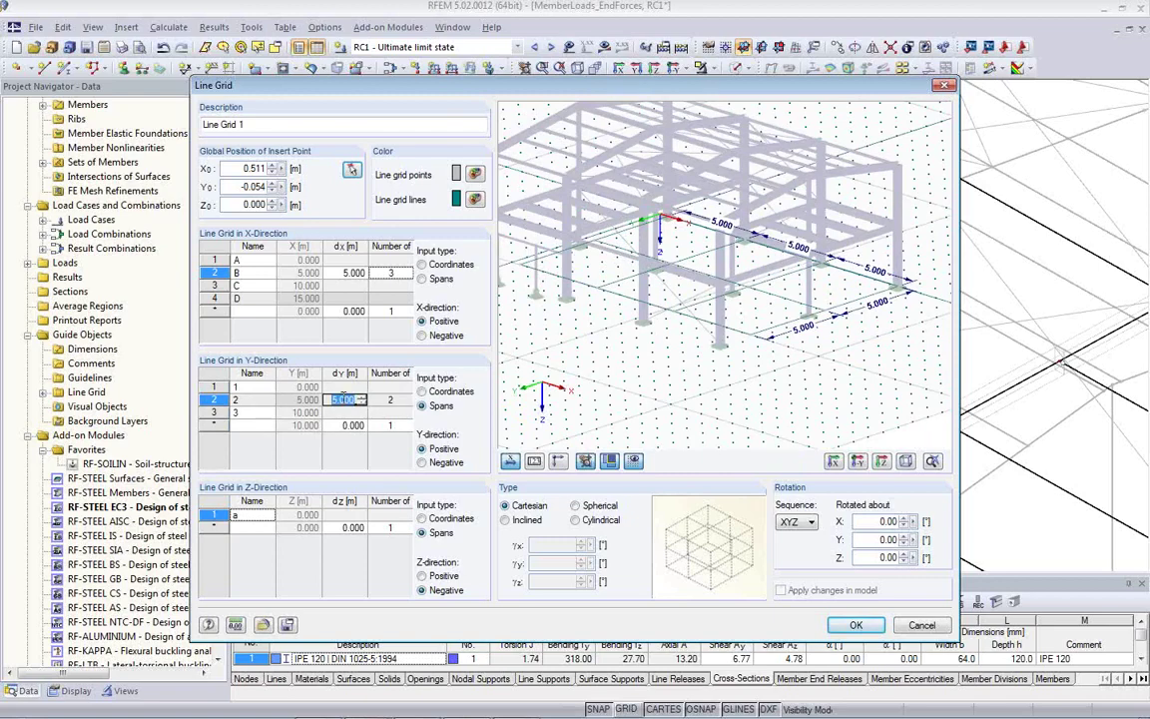
{"action": "left_click", "coordinate": [383, 400]}
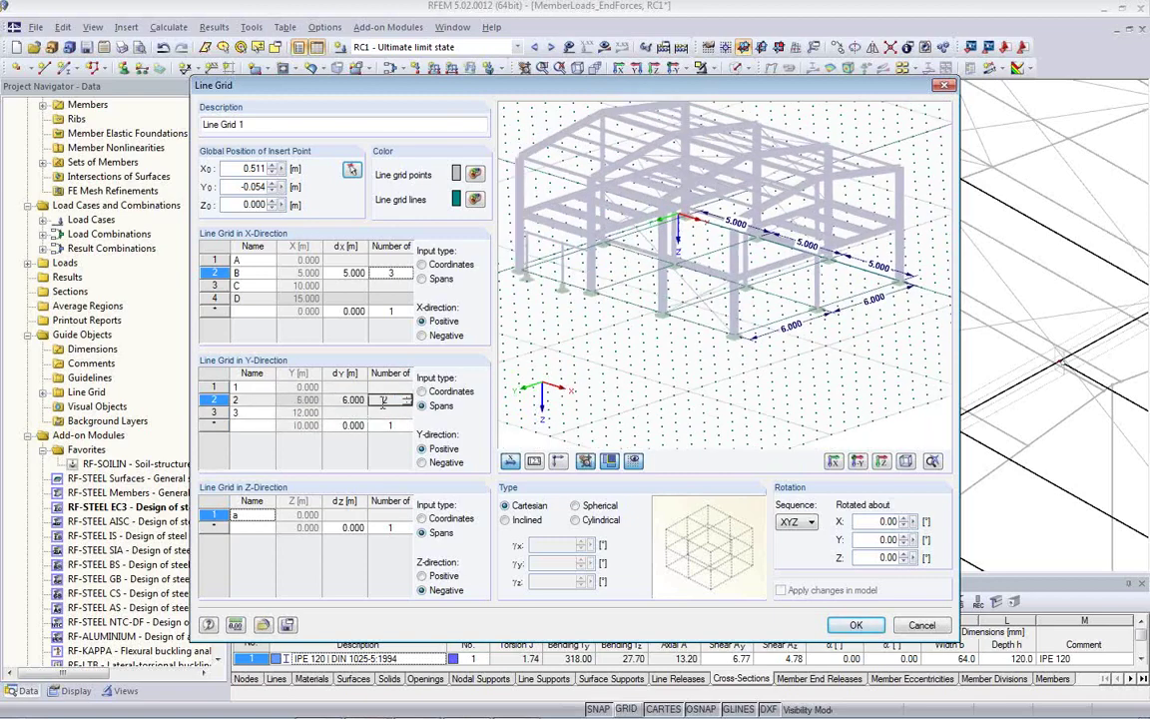
{"action": "middle_click_drag", "start_coordinate": [755, 362], "coordinate": [814, 370], "text": "ctrl"}
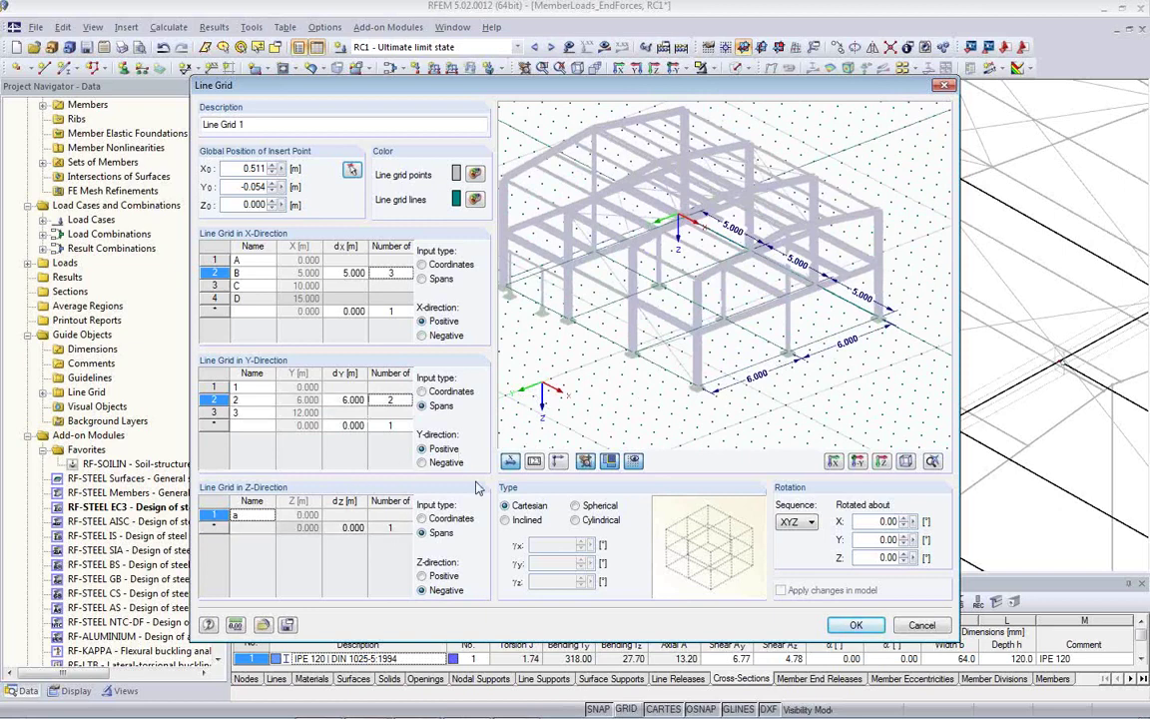
Define the line grid in the Z-direction with two spans of 3 m each.
{"action": "left_click", "coordinate": [363, 530]}
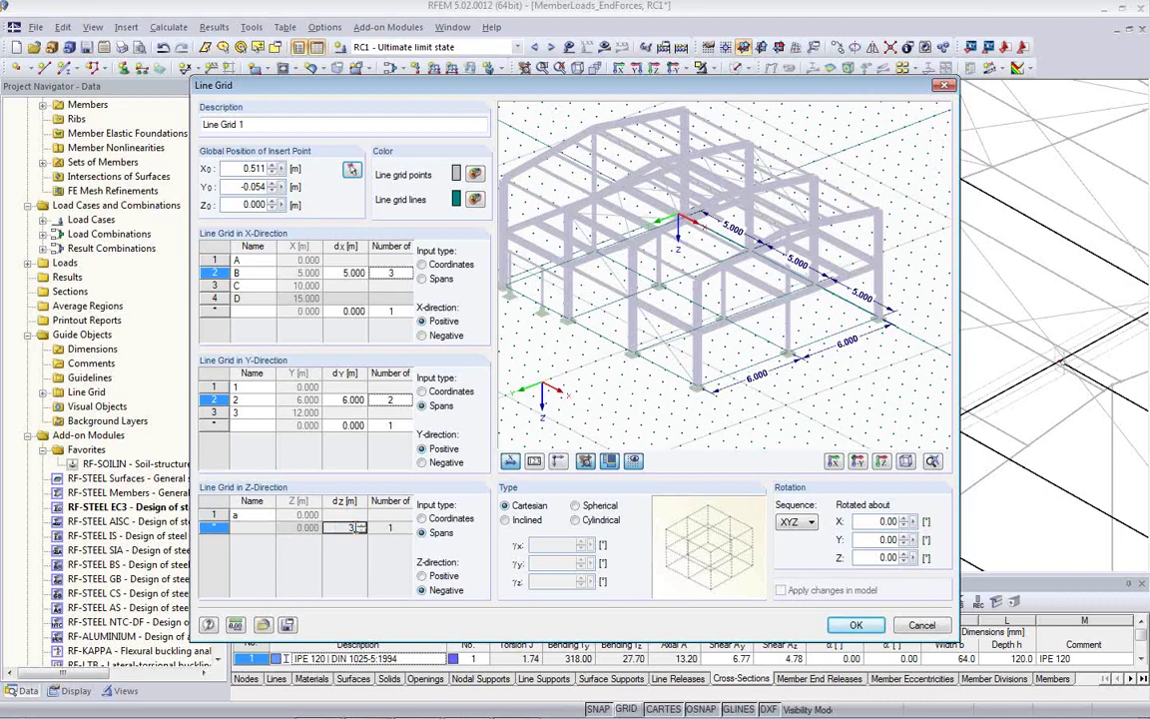
{"action": "key", "text": "Tab"}
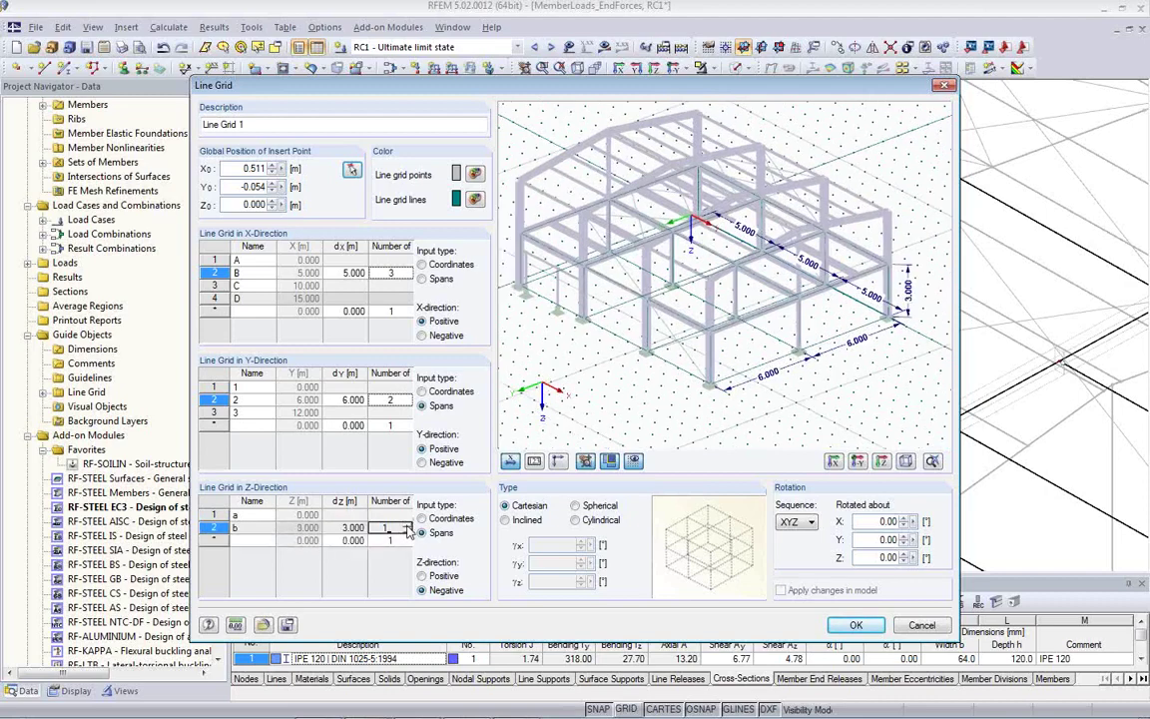
{"action": "type", "text": "2"}
{"action": "middle_click_drag", "start_coordinate": [819, 414], "coordinate": [834, 361], "text": "ctrl"}
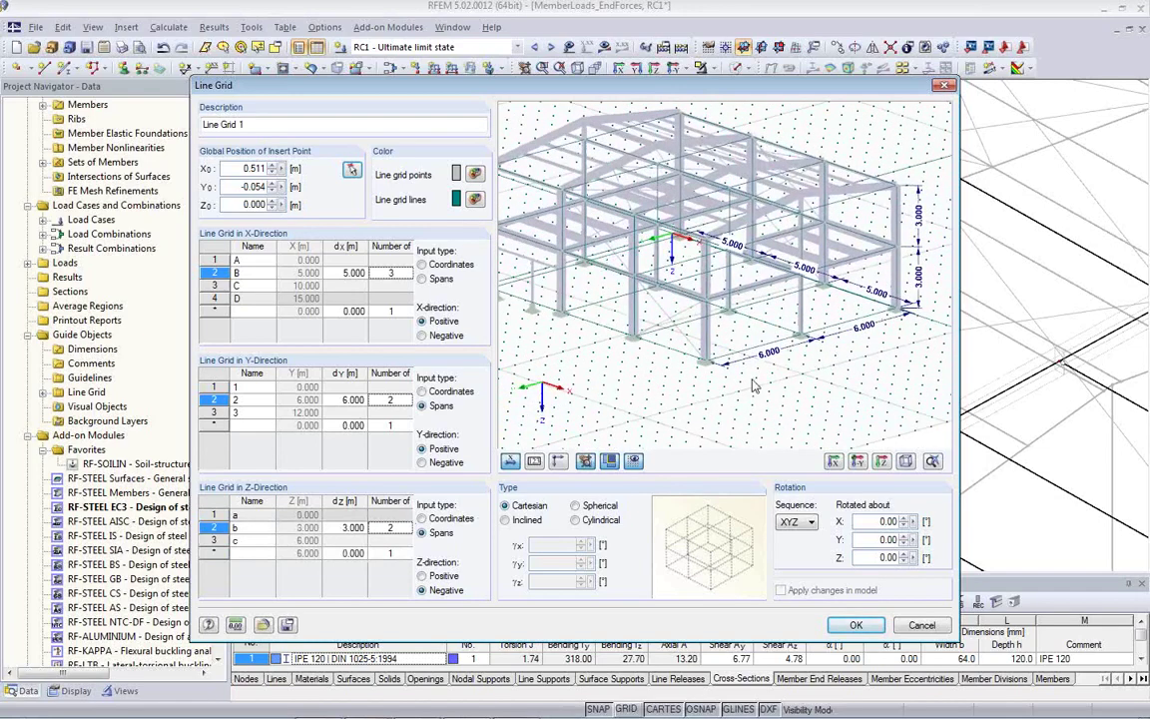
{"action": "middle_click_drag", "start_coordinate": [754, 386], "coordinate": [627, 446], "text": "ctrl"}
Turn on the grid line labels, check the axis names, and create the line grid around the hall.
{"action": "left_click", "coordinate": [534, 462]}
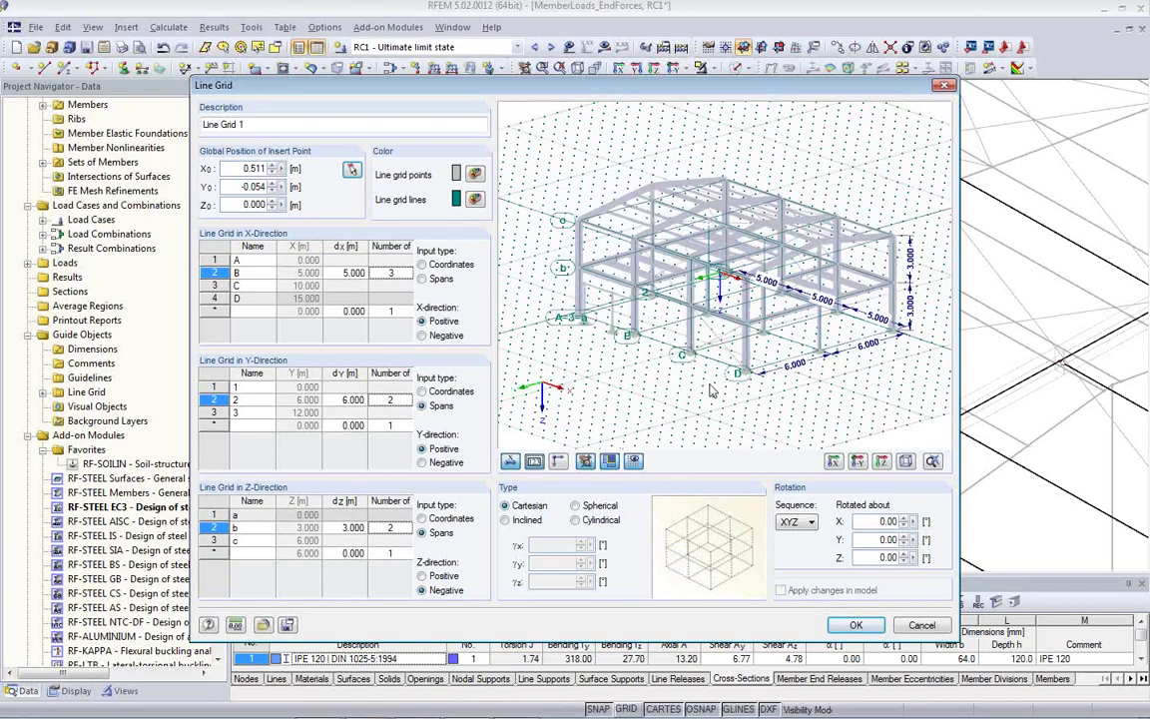
{"action": "middle_click_drag", "start_coordinate": [604, 312], "coordinate": [707, 392], "text": "ctrl"}
{"action": "left_click", "coordinate": [252, 259]}
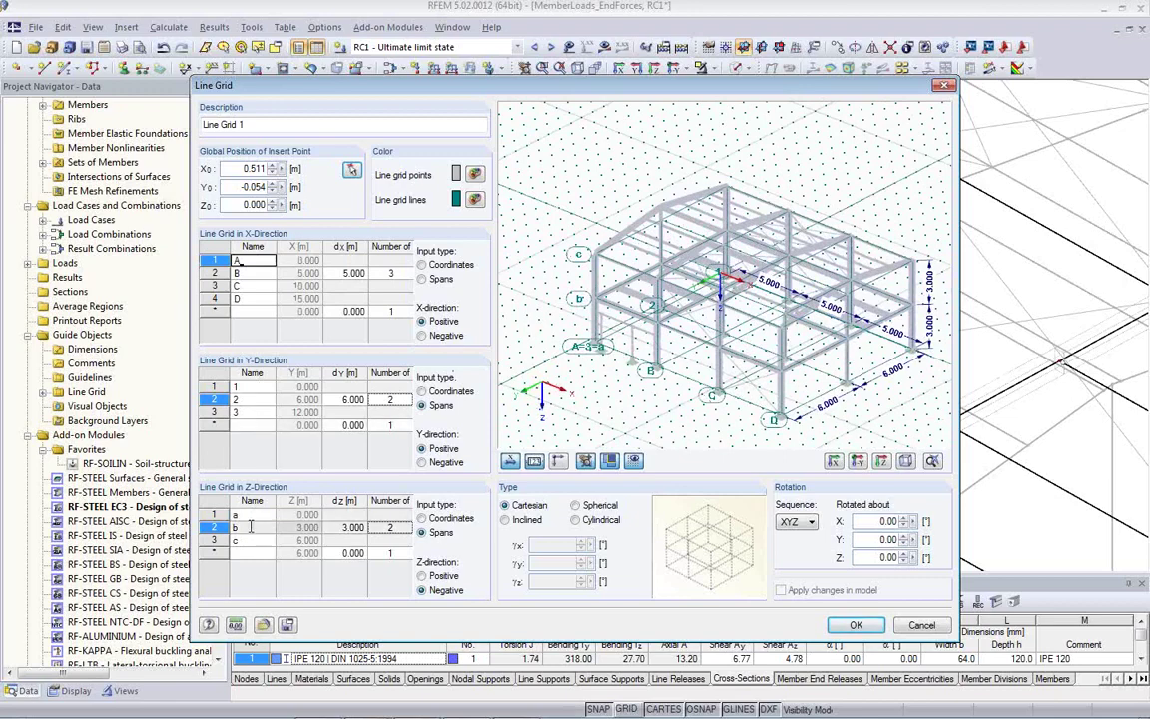
{"action": "left_click", "coordinate": [254, 388]}
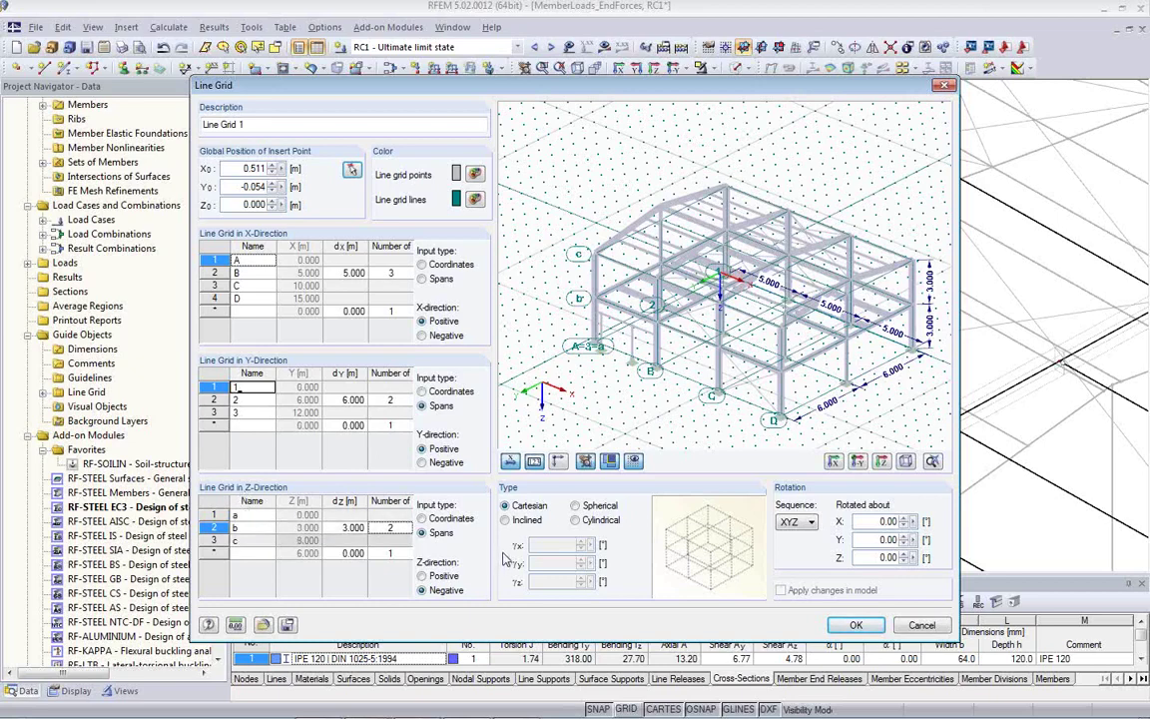
{"action": "left_click", "coordinate": [854, 626]}
{"action": "scroll", "coordinate": [717, 318], "scroll_direction": "down", "scroll_amount": 3}
{"action": "scroll", "coordinate": [717, 317], "scroll_direction": "down", "scroll_amount": 3}
{"action": "middle_click_drag", "start_coordinate": [717, 317], "coordinate": [468, 423], "text": "ctrl"}
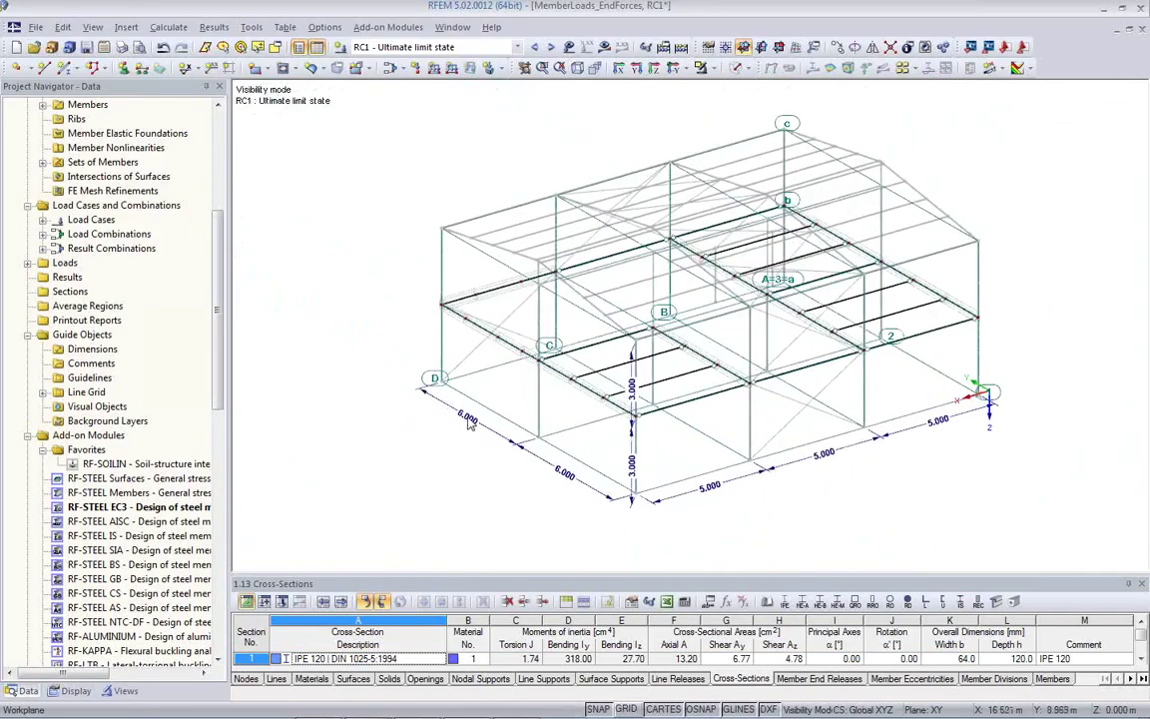
Edit Line Grid 1 to 6 m spans in the X-direction, with the changes applied in the model.
{"action": "left_click", "coordinate": [43, 391]}
{"action": "double_click", "coordinate": [88, 408]}
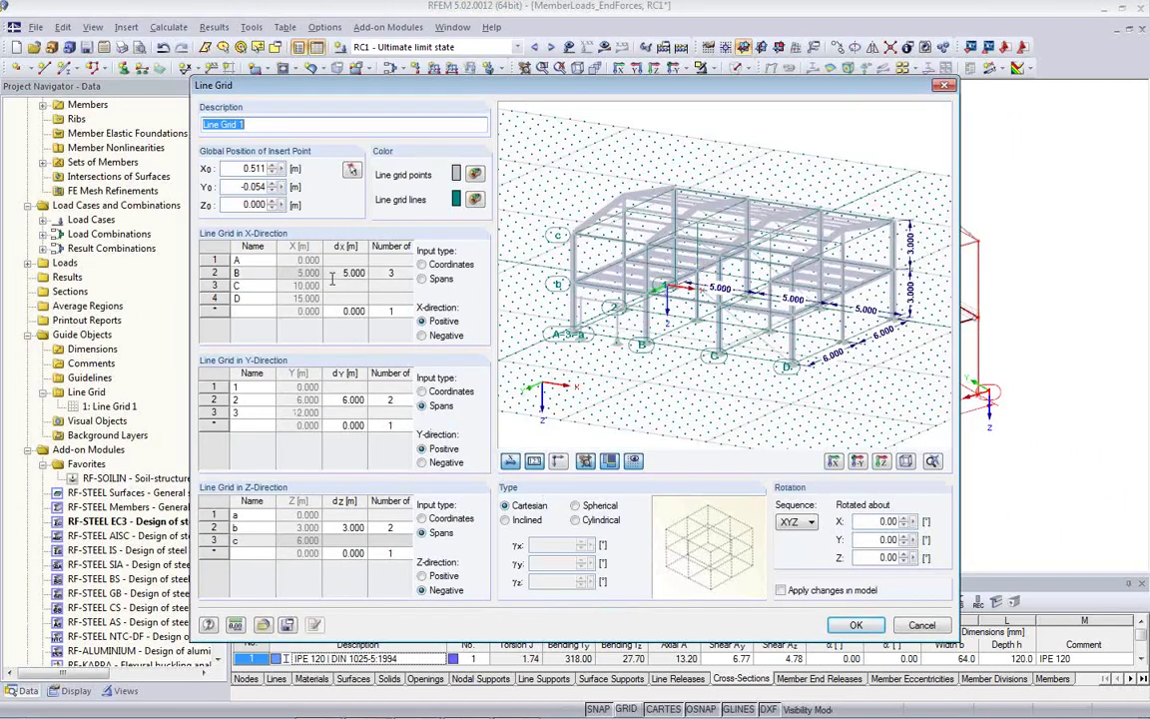
{"action": "left_click", "coordinate": [344, 274]}
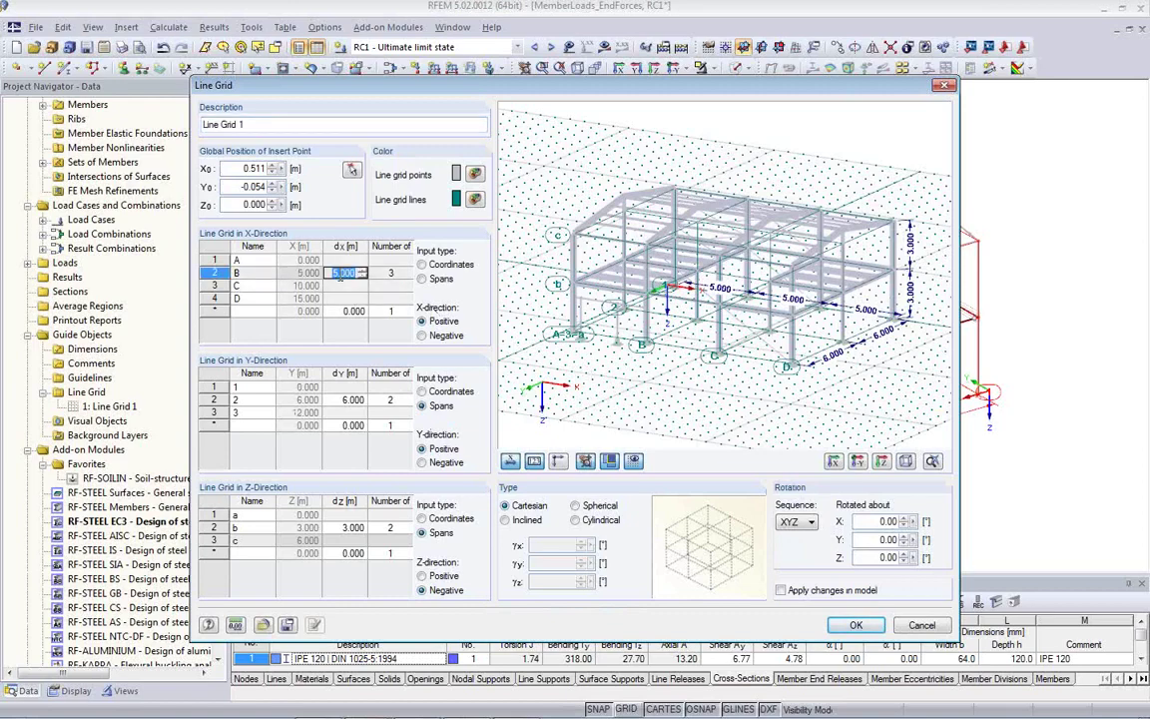
{"action": "type", "text": "6"}
{"action": "key", "text": "Tab"}
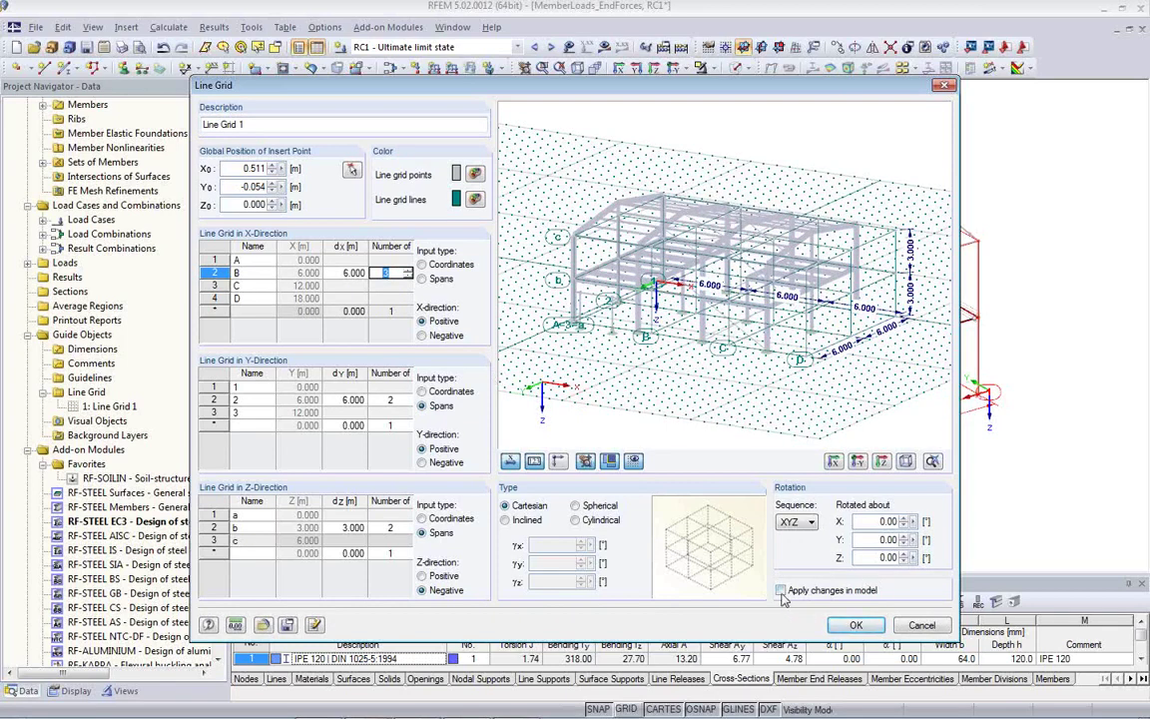
{"action": "key", "text": "Return"}
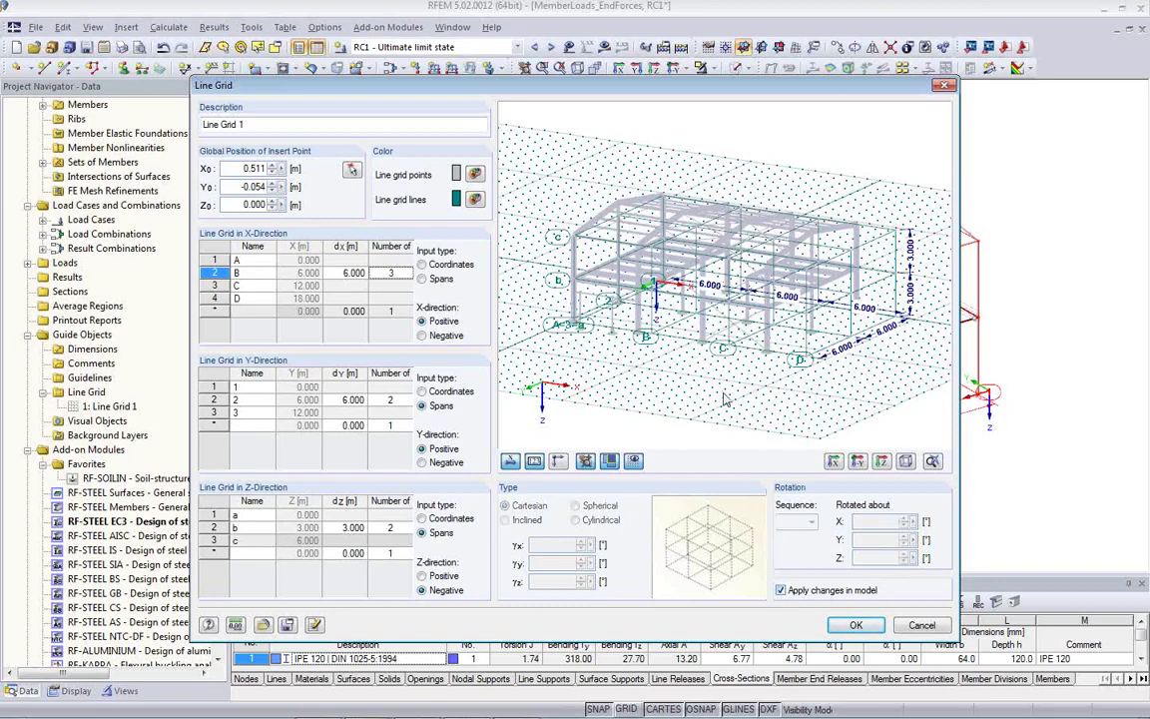
{"action": "left_click_drag", "start_coordinate": [729, 93], "coordinate": [105, 41]}
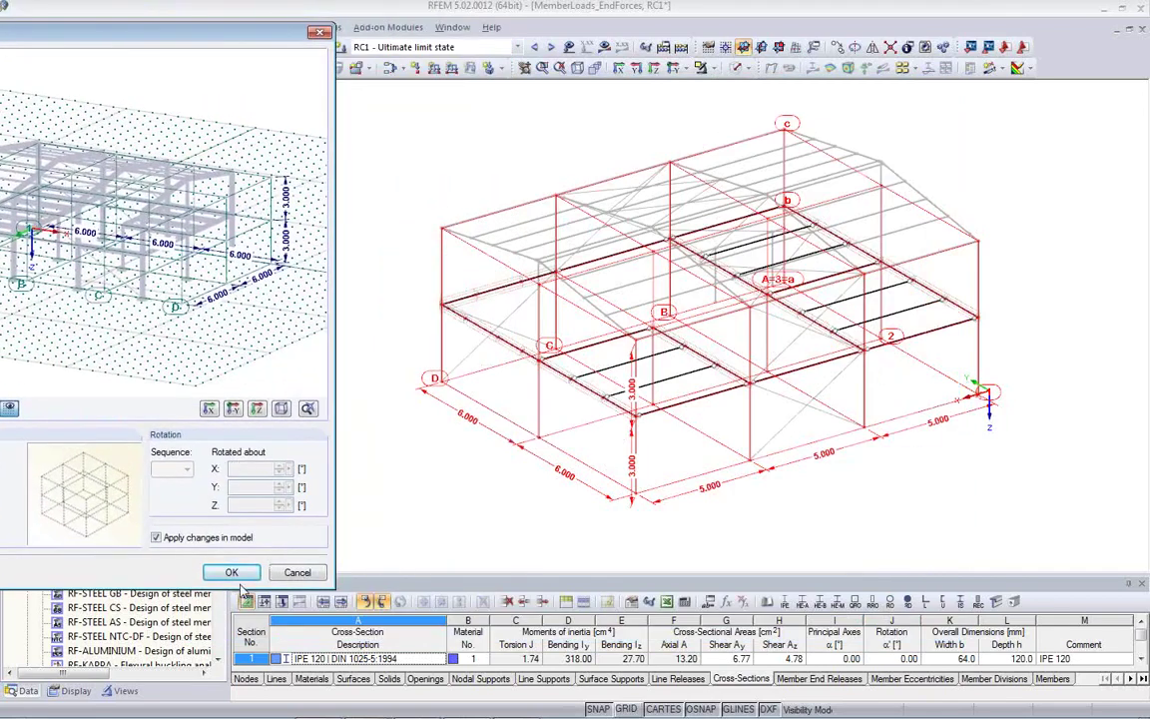
{"action": "left_click", "coordinate": [230, 573]}
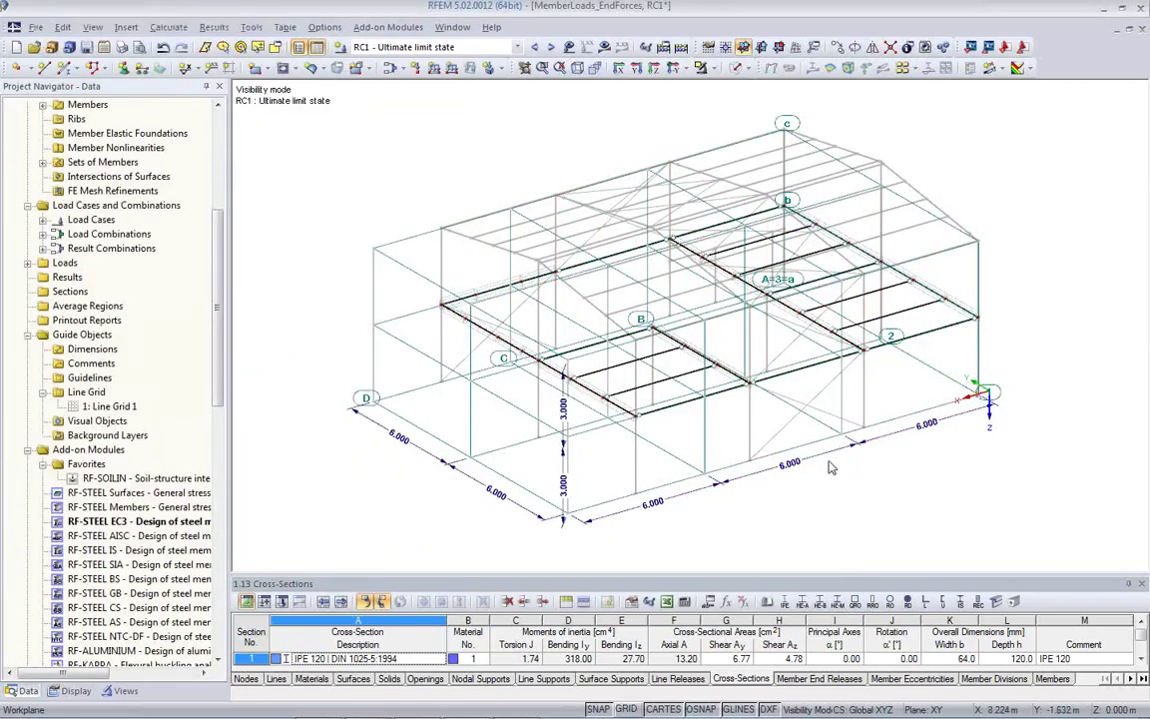
Undo the change to the line grid's X-direction spans.
{"action": "middle_click_drag", "start_coordinate": [739, 428], "coordinate": [830, 456], "text": "ctrl"}
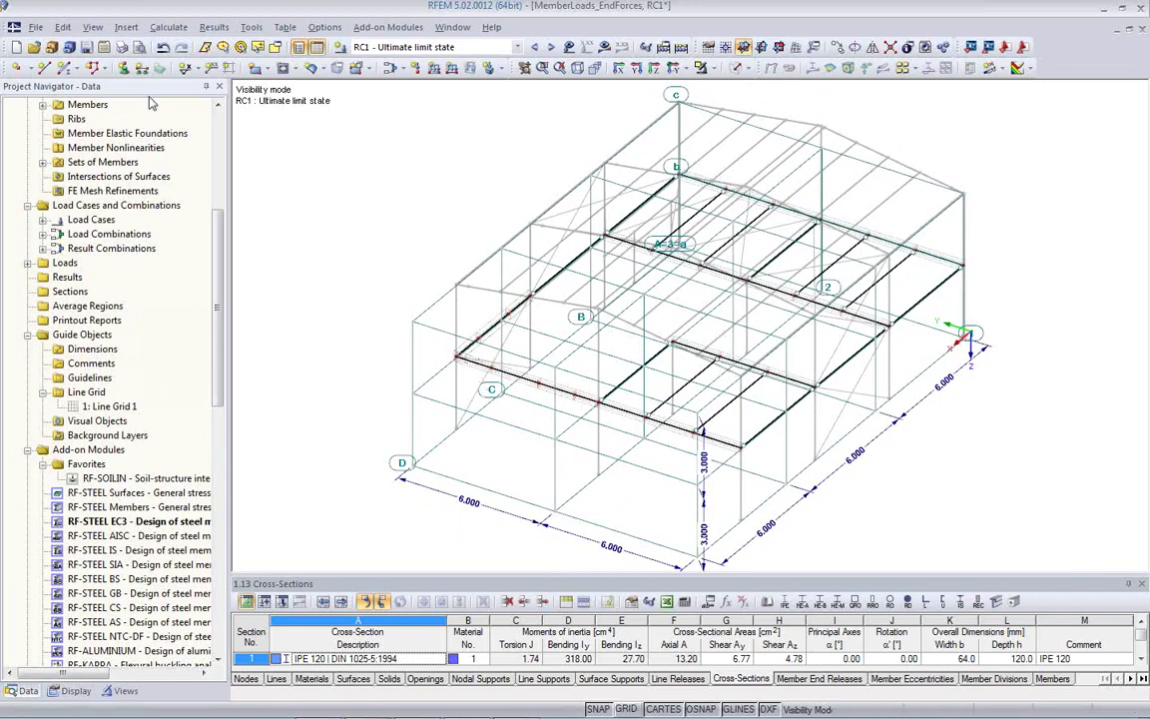
{"action": "left_click", "coordinate": [163, 49]}
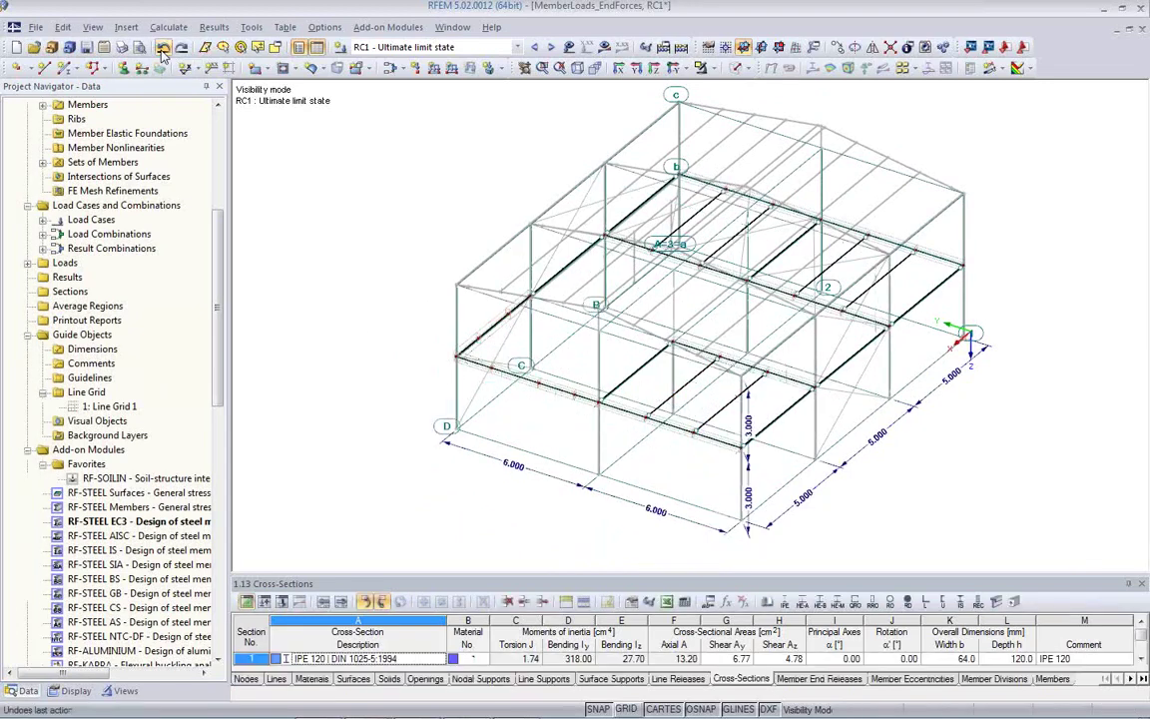
Re-pick the insert point of Line Grid 1 near the corner column's base, at about X 0.501 m and Y 0.009 m.
{"action": "double_click", "coordinate": [110, 407]}
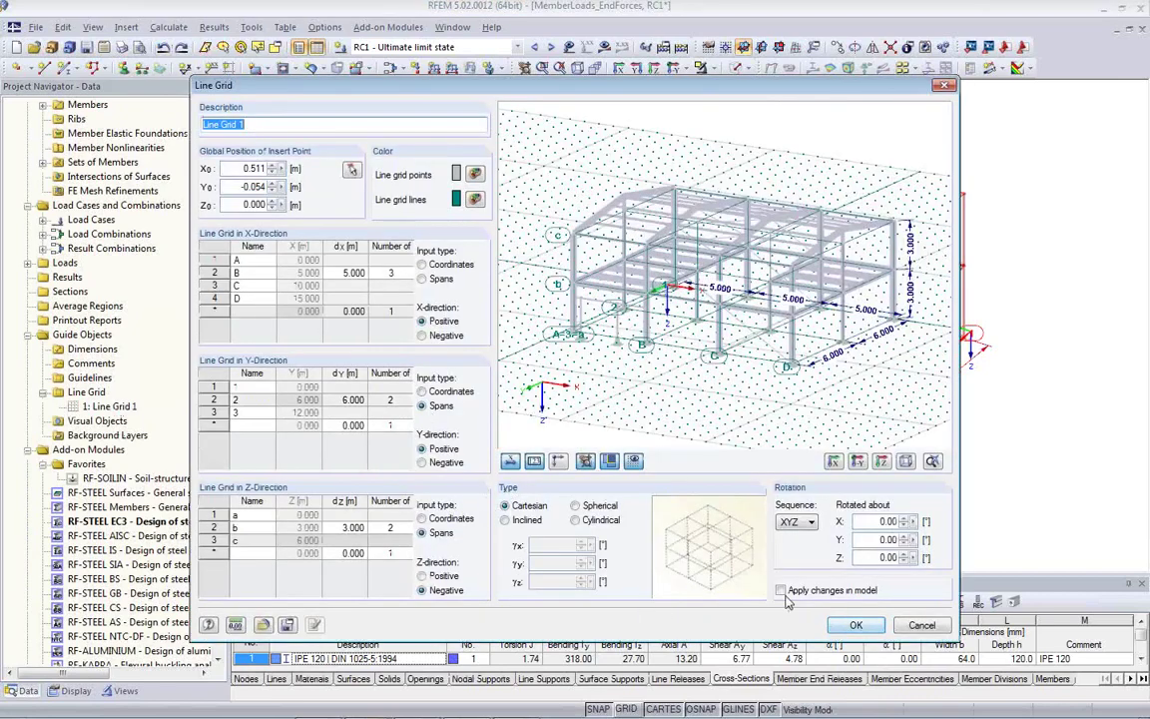
{"action": "left_click", "coordinate": [350, 172]}
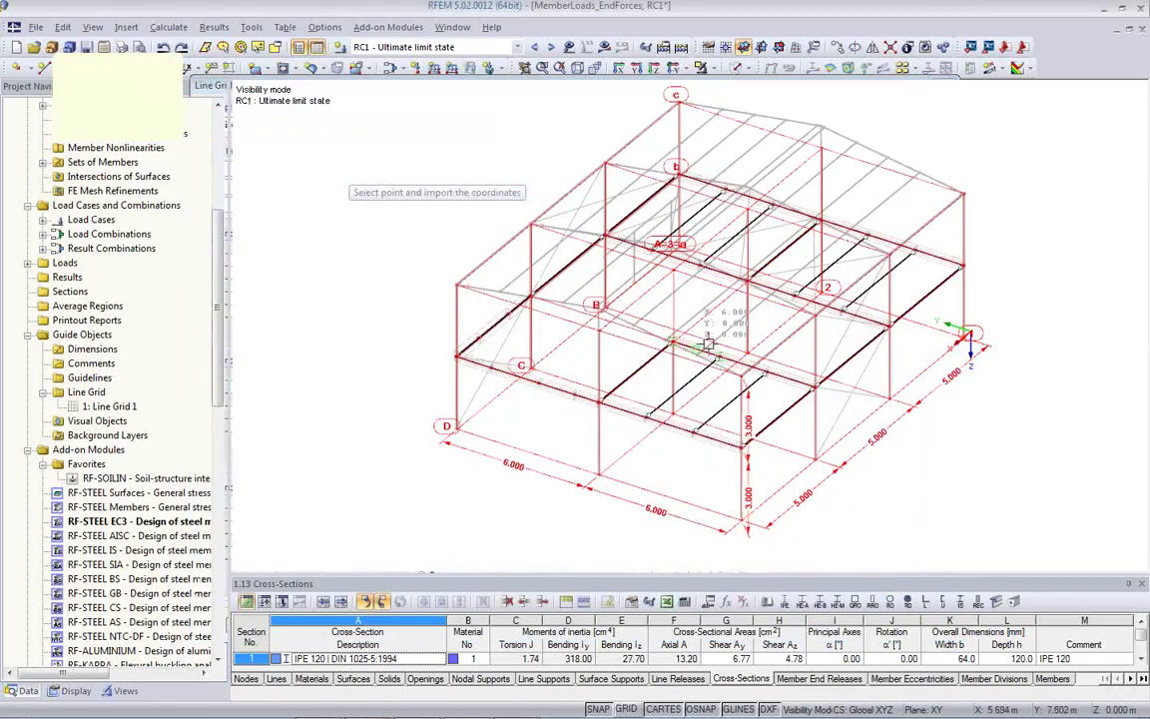
{"action": "scroll", "coordinate": [855, 461], "scroll_direction": "up", "scroll_amount": 6}
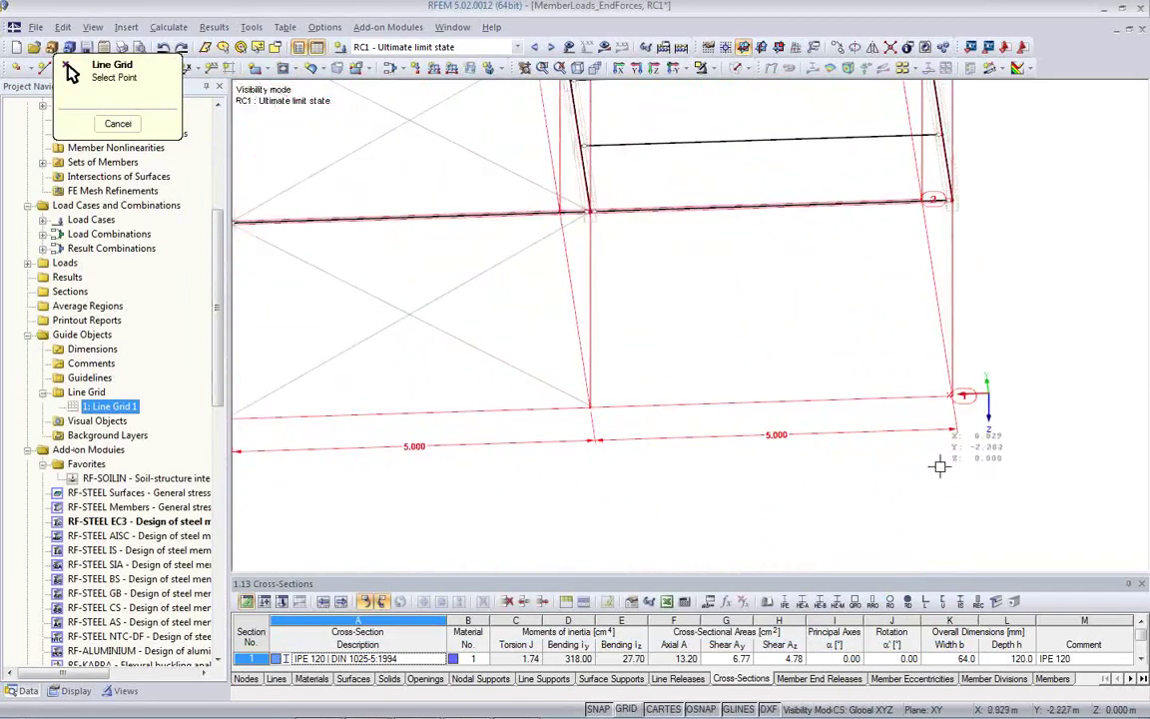
{"action": "scroll", "coordinate": [969, 287], "scroll_direction": "up", "scroll_amount": 4}
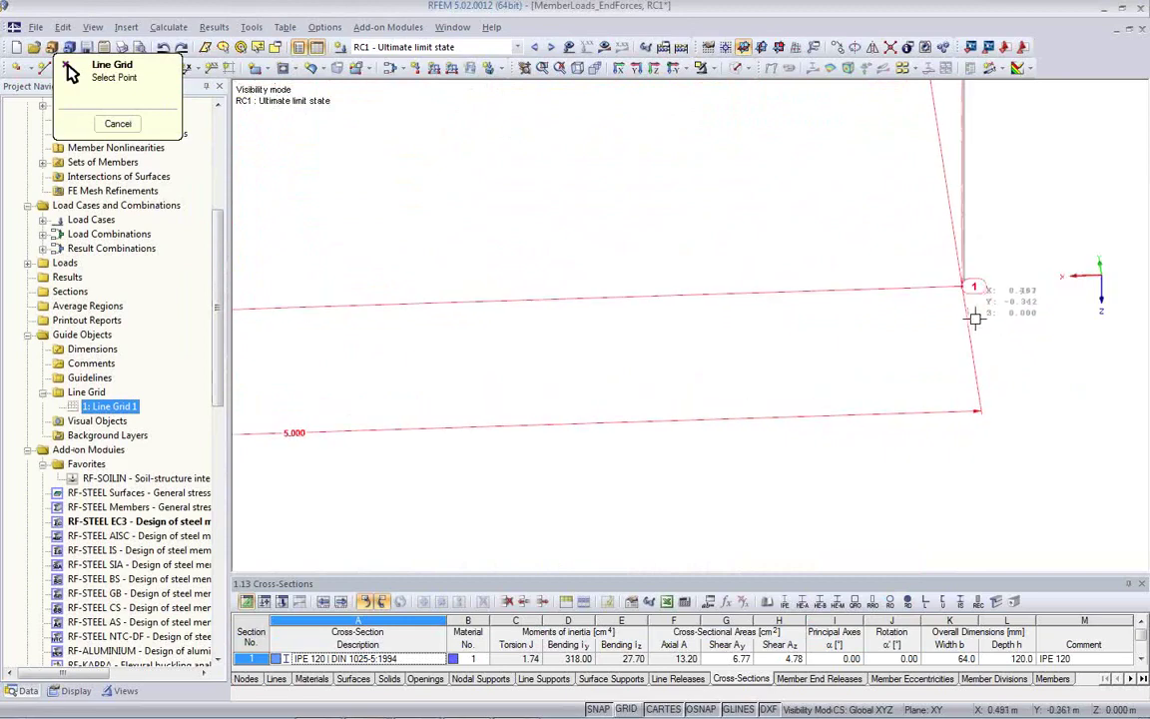
{"action": "scroll", "coordinate": [889, 409], "scroll_direction": "up", "scroll_amount": 1}
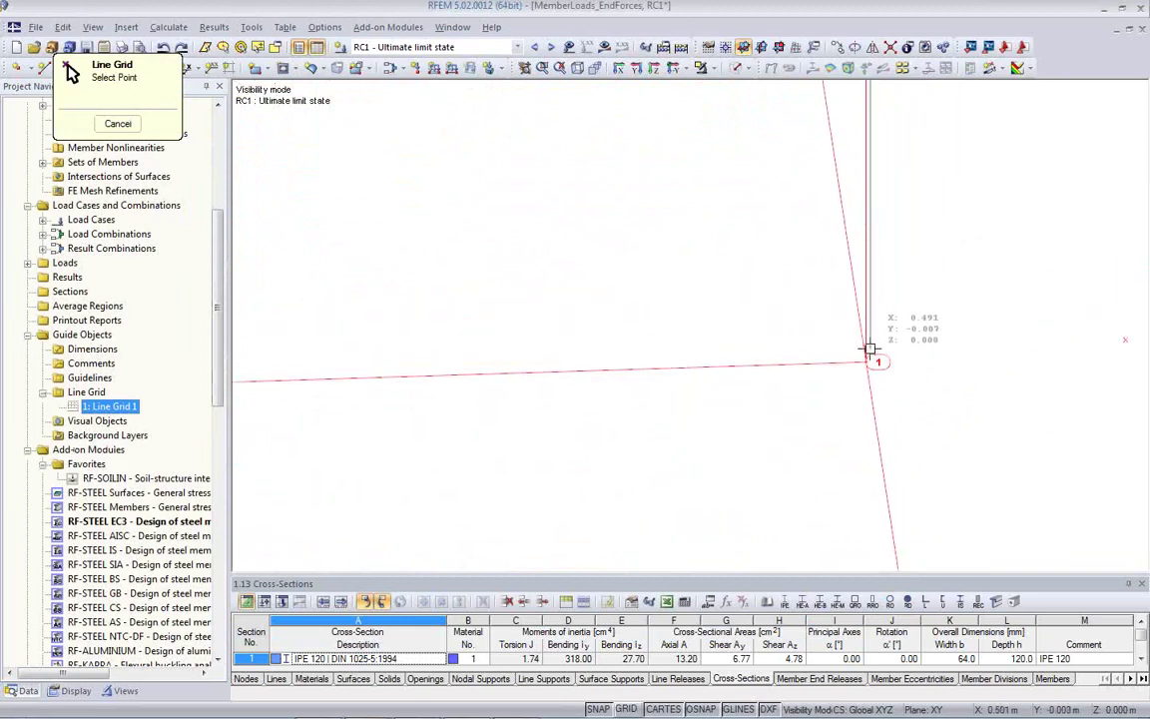
{"action": "left_click", "coordinate": [870, 347]}
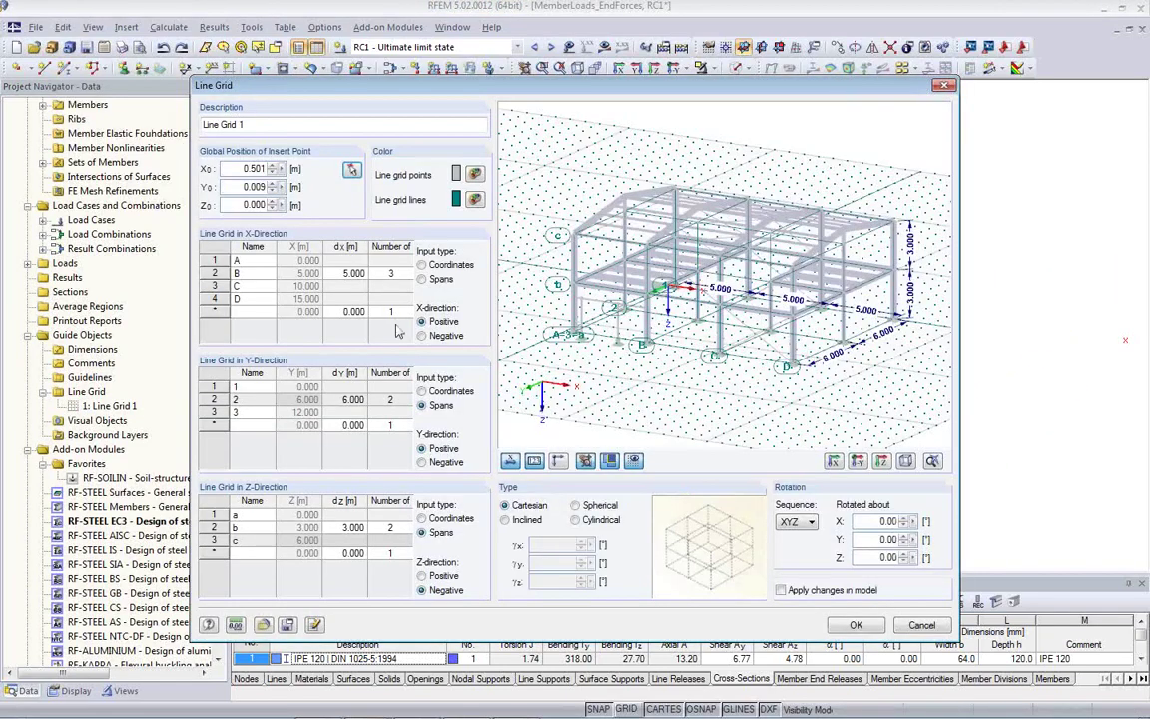
{"action": "left_click", "coordinate": [856, 625]}
Set Line Grid 1's X-direction spans to 6 m and apply the changes in the model.
{"action": "scroll", "coordinate": [857, 378], "scroll_direction": "down", "scroll_amount": 2}
{"action": "middle_click_drag", "start_coordinate": [867, 401], "coordinate": [852, 335], "text": "ctrl"}
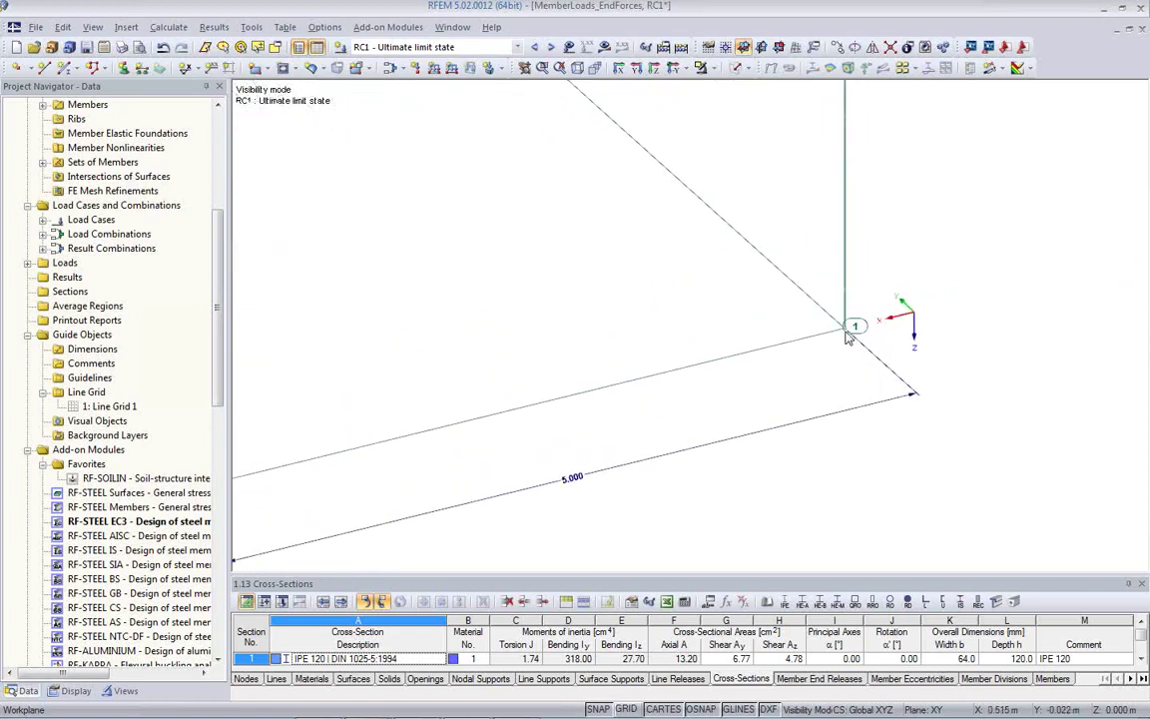
{"action": "middle_click_drag", "start_coordinate": [844, 342], "coordinate": [699, 364], "text": "ctrl"}
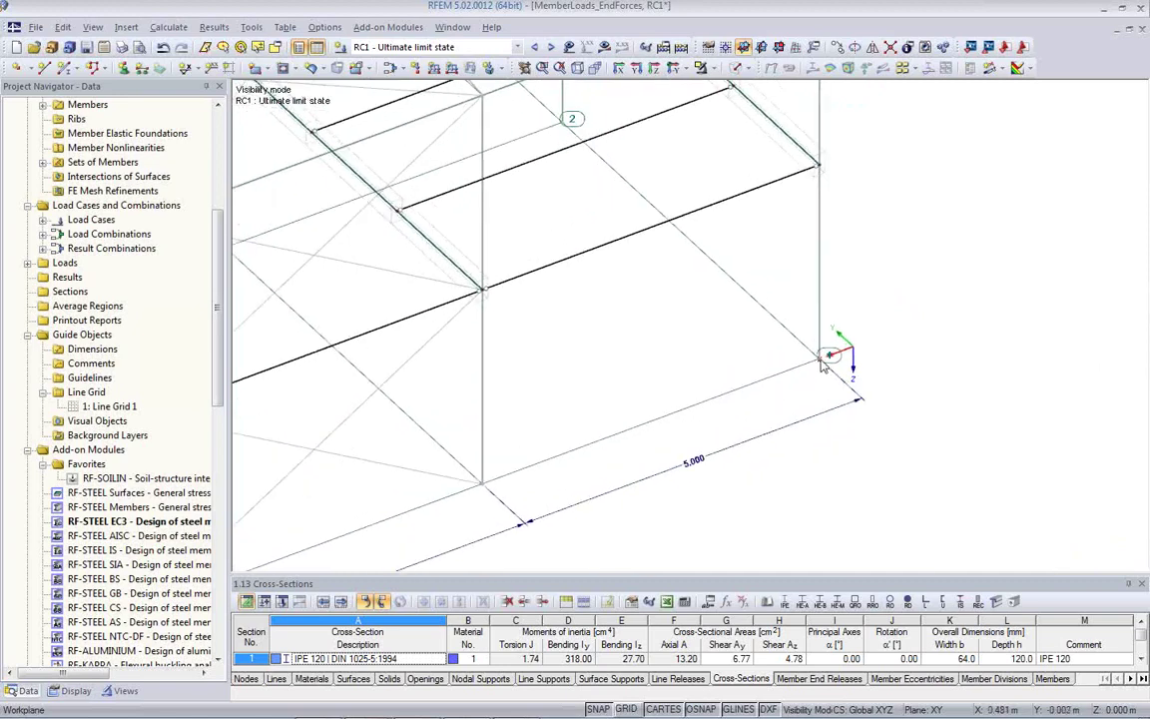
{"action": "scroll", "coordinate": [499, 405], "scroll_direction": "down", "scroll_amount": 2}
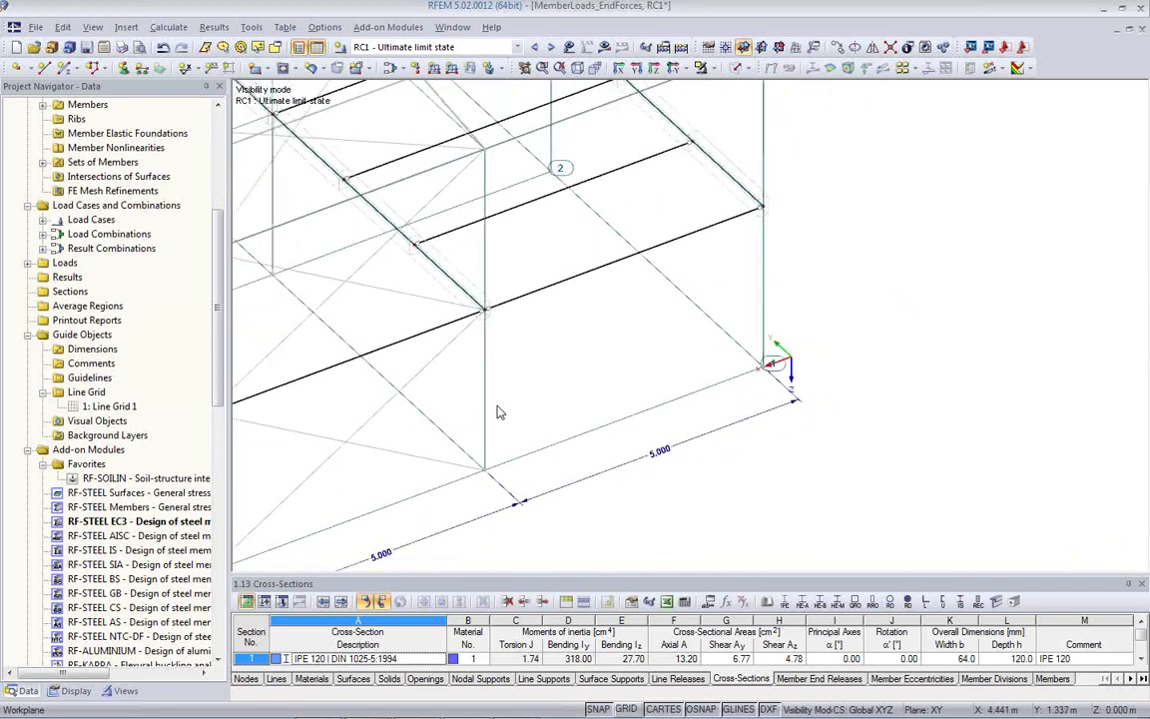
{"action": "left_click", "coordinate": [106, 408]}
{"action": "double_click", "coordinate": [106, 407]}
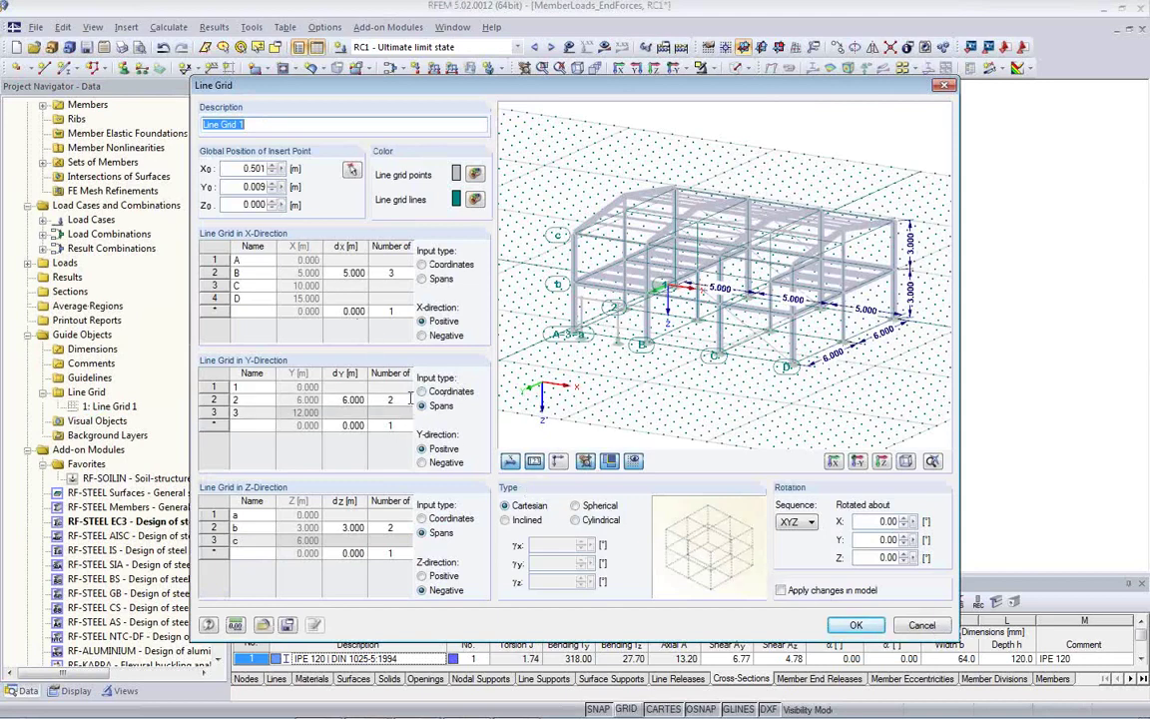
{"action": "left_click", "coordinate": [344, 272]}
{"action": "type", "text": "6"}
{"action": "key", "text": "Tab"}
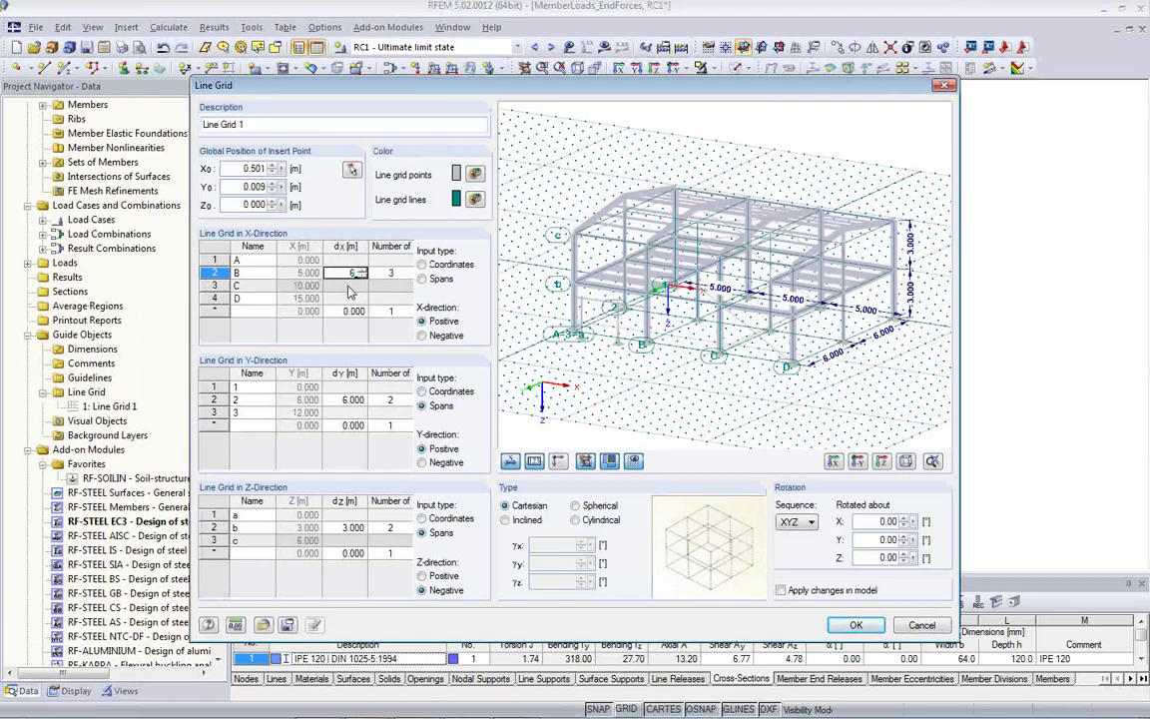
{"action": "left_click", "coordinate": [784, 592]}
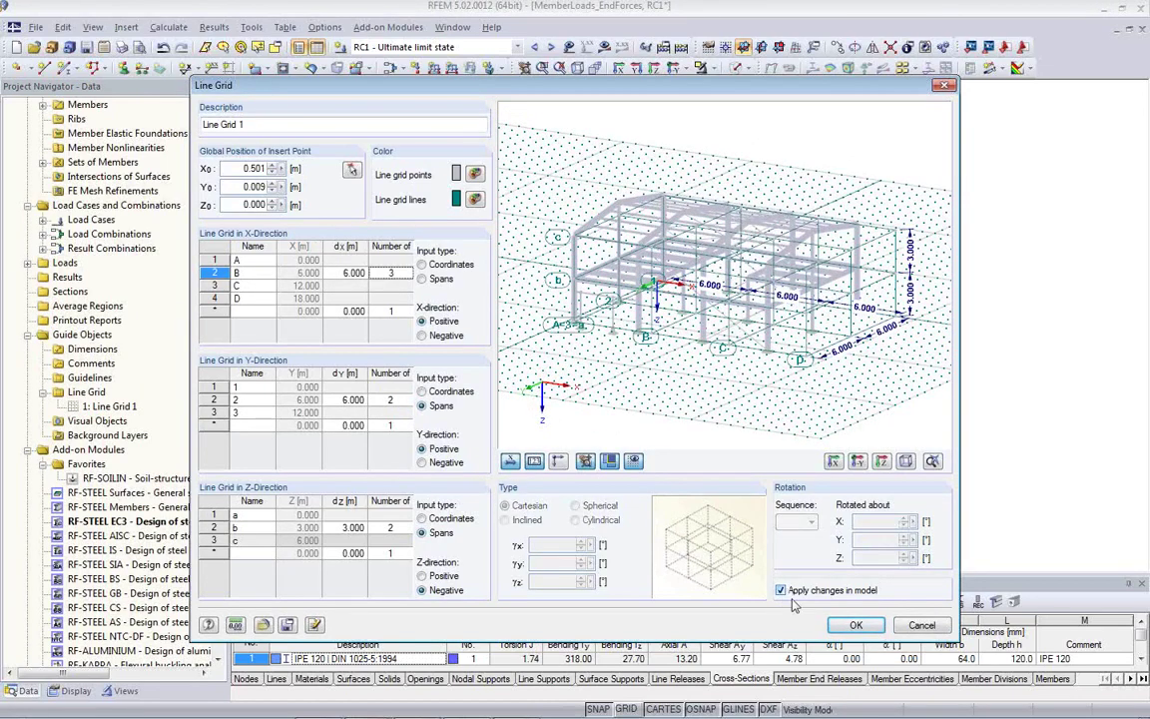
{"action": "left_click", "coordinate": [856, 627]}
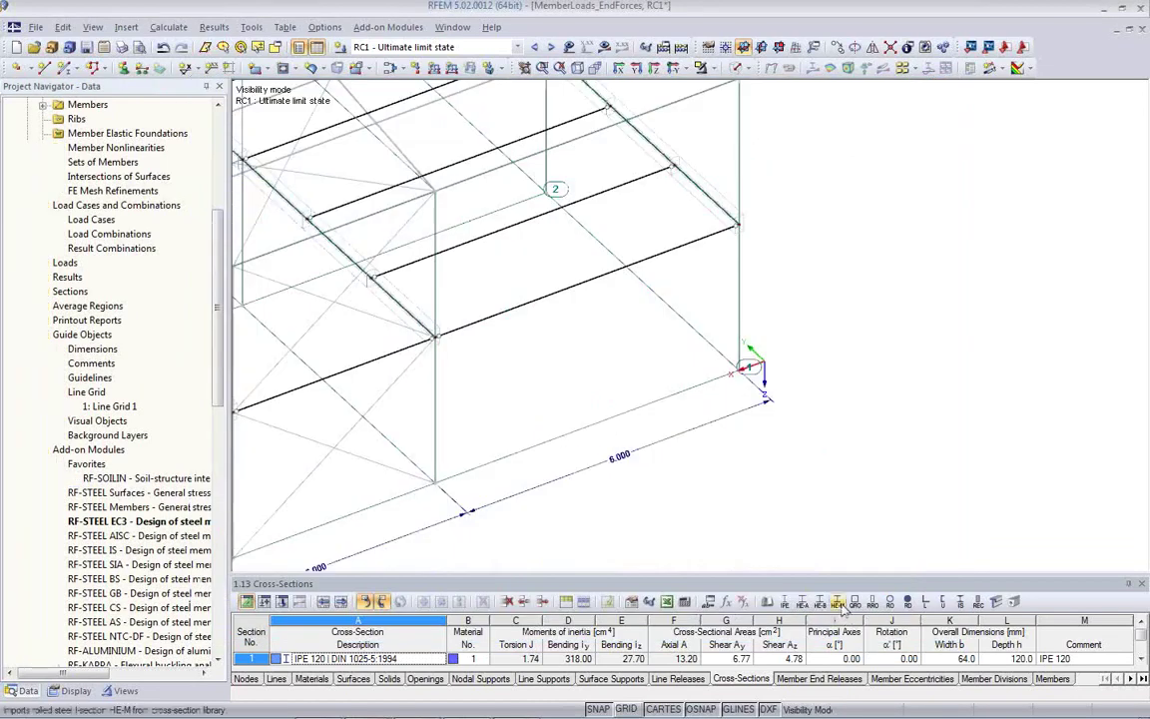
Examine how the hall's columns follow the changed line grid, especially at the corner near the global origin.
{"action": "scroll", "coordinate": [896, 381], "scroll_direction": "up", "scroll_amount": 3}
{"action": "middle_click_drag", "start_coordinate": [897, 381], "coordinate": [863, 387], "text": "ctrl"}
{"action": "scroll", "coordinate": [863, 388], "scroll_direction": "up", "scroll_amount": 2}
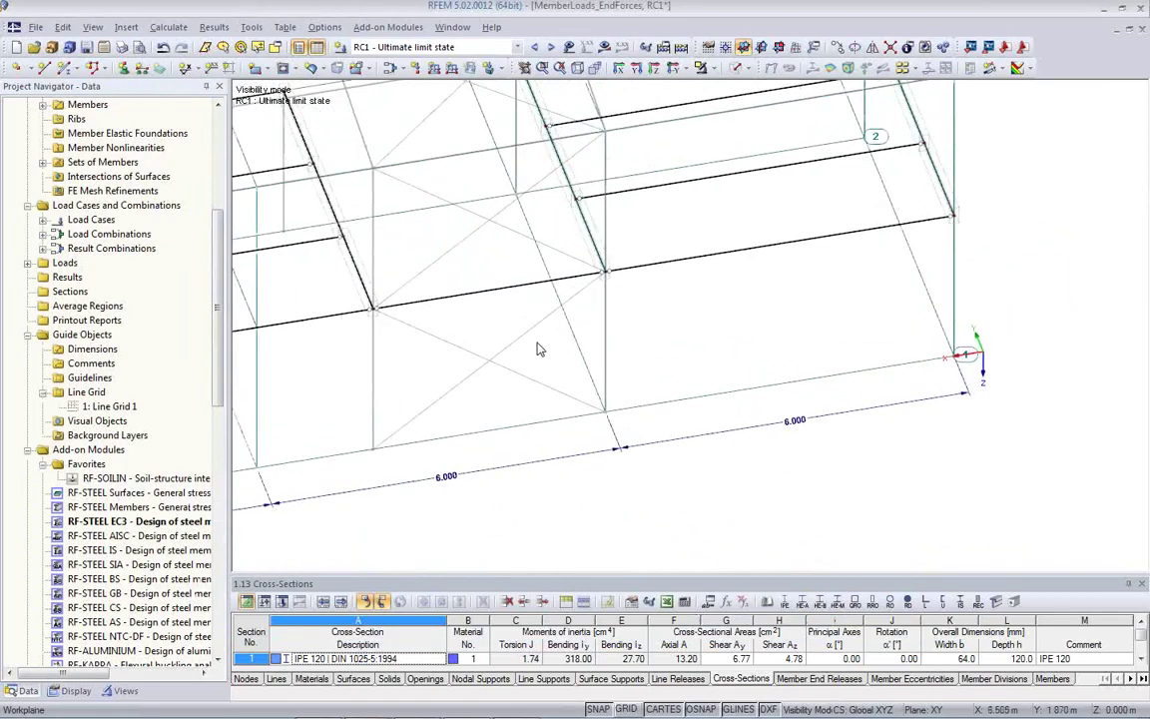
{"action": "scroll", "coordinate": [205, 284], "scroll_direction": "up", "scroll_amount": 4}
{"action": "scroll", "coordinate": [228, 262], "scroll_direction": "up", "scroll_amount": 3}
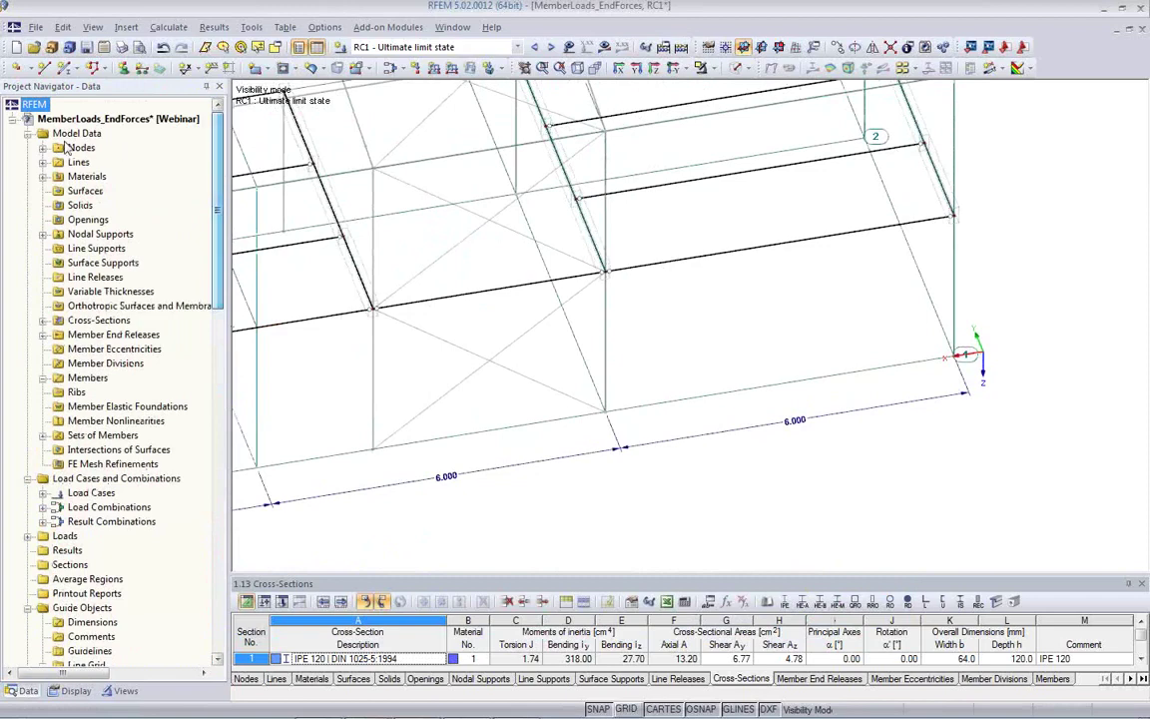
{"action": "left_click", "coordinate": [74, 690]}
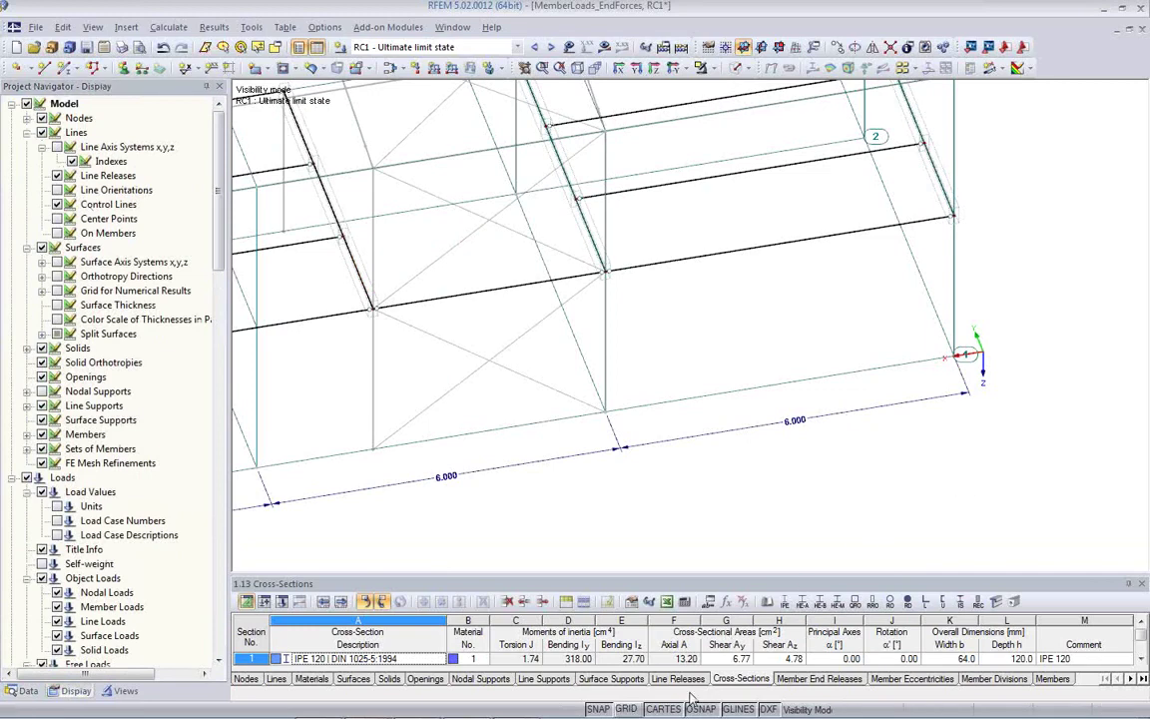
{"action": "scroll", "coordinate": [861, 379], "scroll_direction": "up", "scroll_amount": 3}
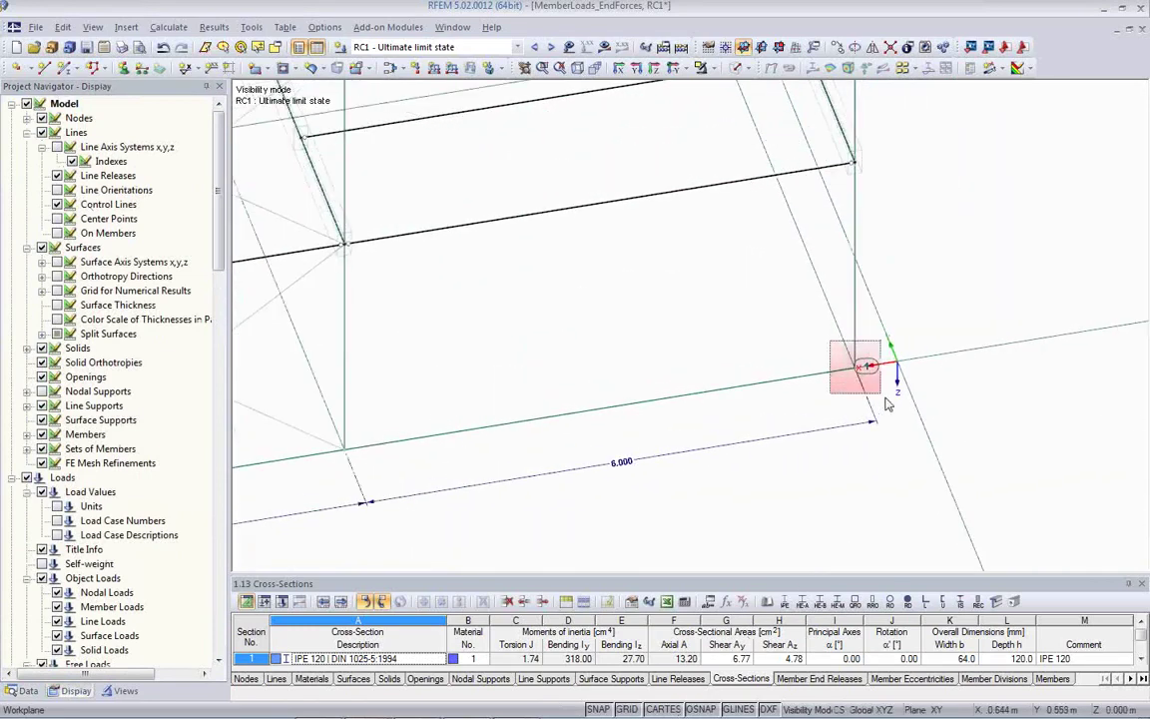
{"action": "scroll", "coordinate": [766, 398], "scroll_direction": "down", "scroll_amount": 2}
{"action": "scroll", "coordinate": [766, 397], "scroll_direction": "down", "scroll_amount": 2}
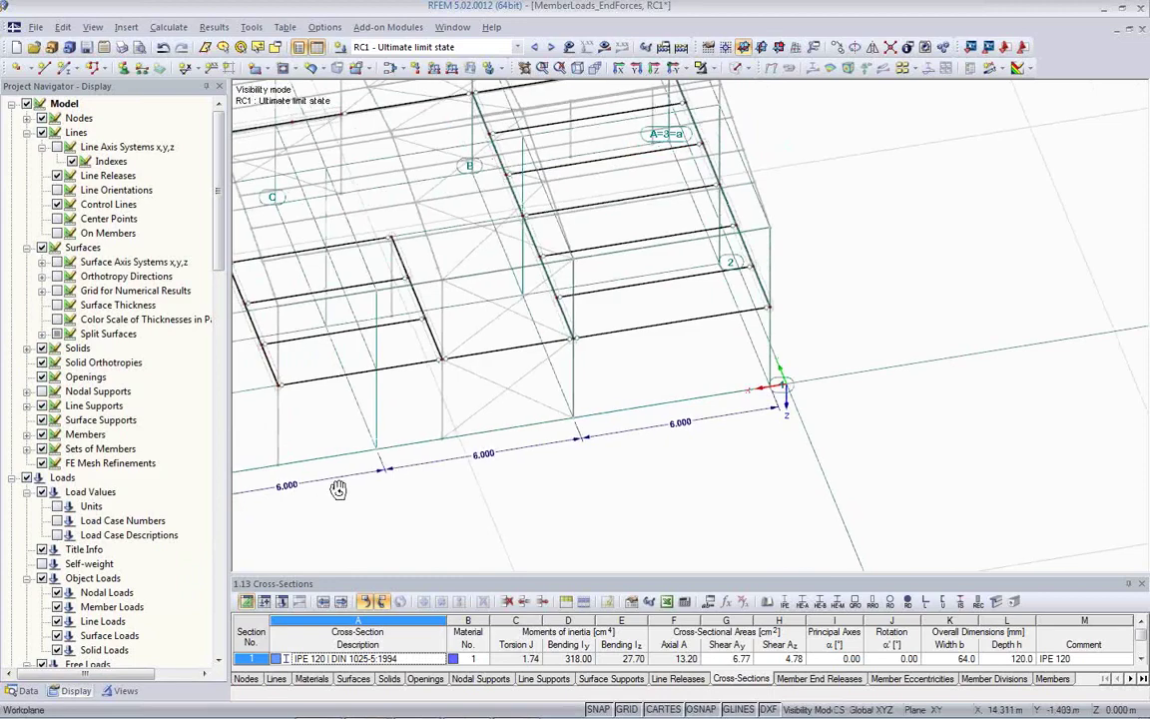
Undo the last change to the line grid's X-direction spans and check the whole hall.
{"action": "scroll", "coordinate": [268, 338], "scroll_direction": "down", "scroll_amount": 3}
{"action": "scroll", "coordinate": [268, 338], "scroll_direction": "down", "scroll_amount": 1}
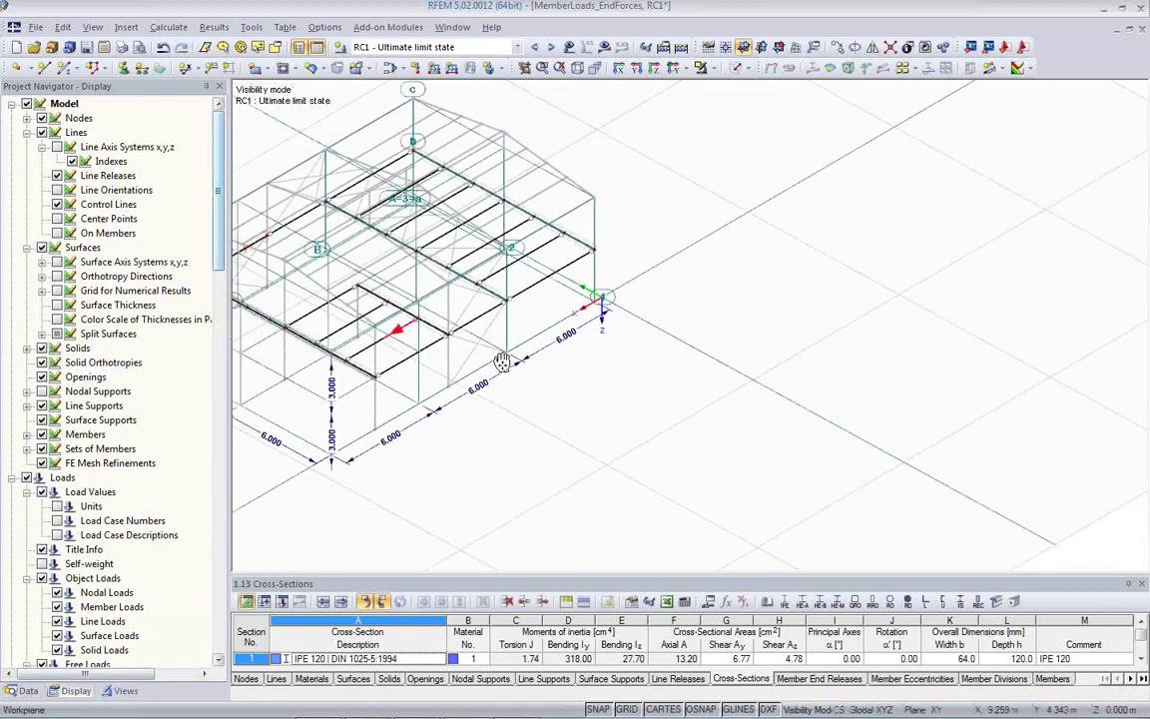
{"action": "middle_click_drag", "start_coordinate": [311, 299], "coordinate": [285, 284]}
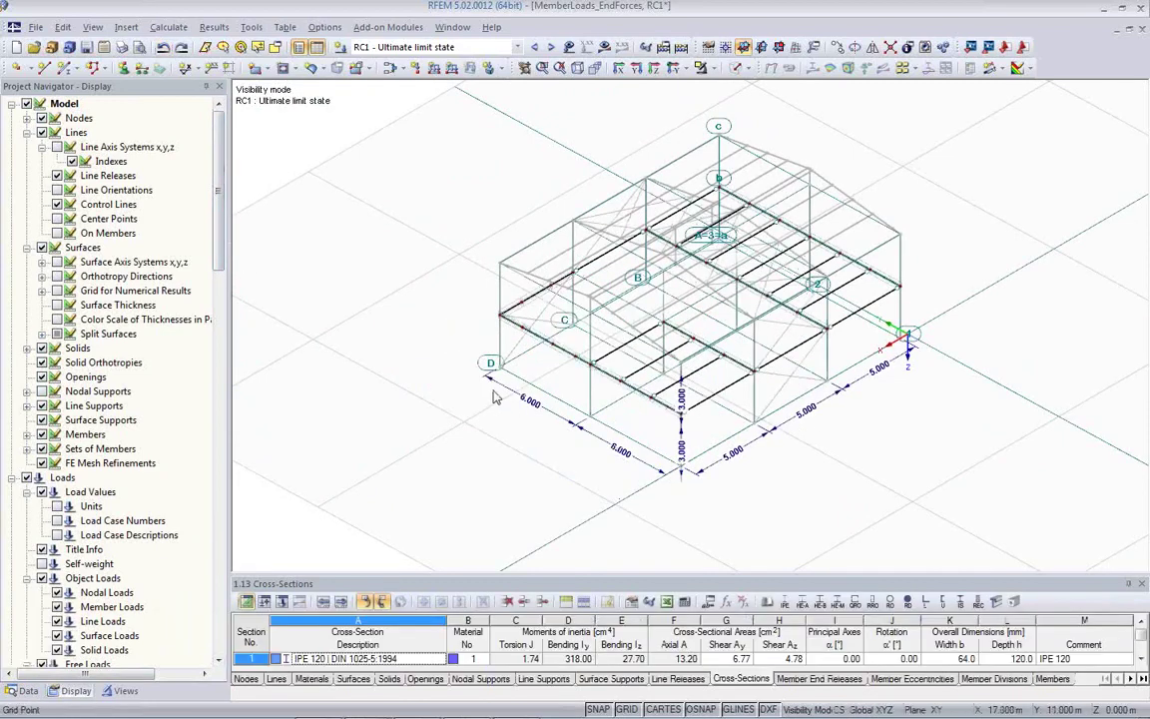
Turn off the display of line grids among the guide objects.
{"action": "left_click", "coordinate": [577, 68]}
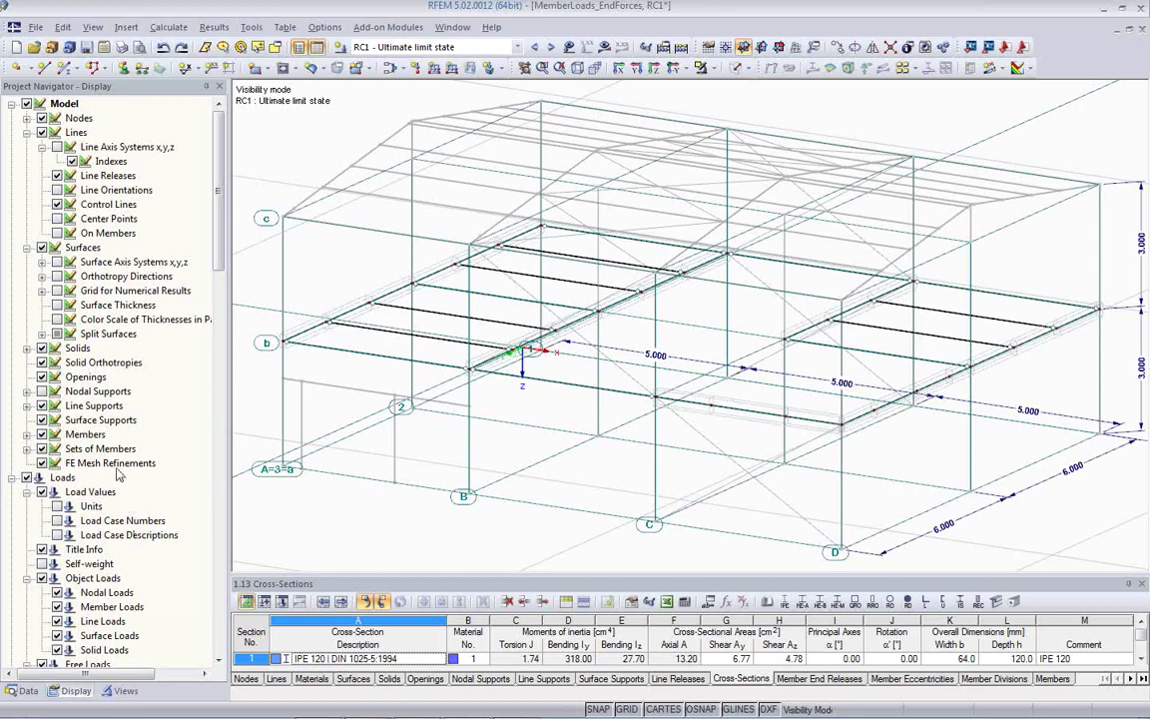
{"action": "scroll", "coordinate": [118, 477], "scroll_direction": "down", "scroll_amount": 5}
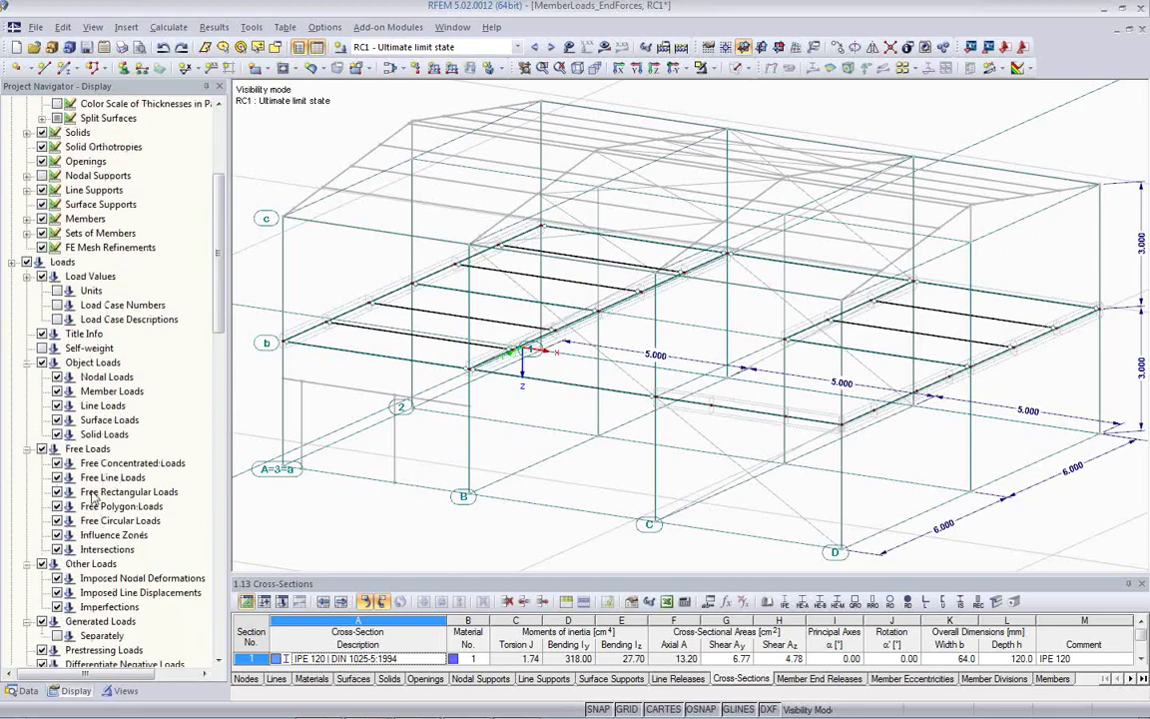
{"action": "scroll", "coordinate": [104, 602], "scroll_direction": "down", "scroll_amount": 4}
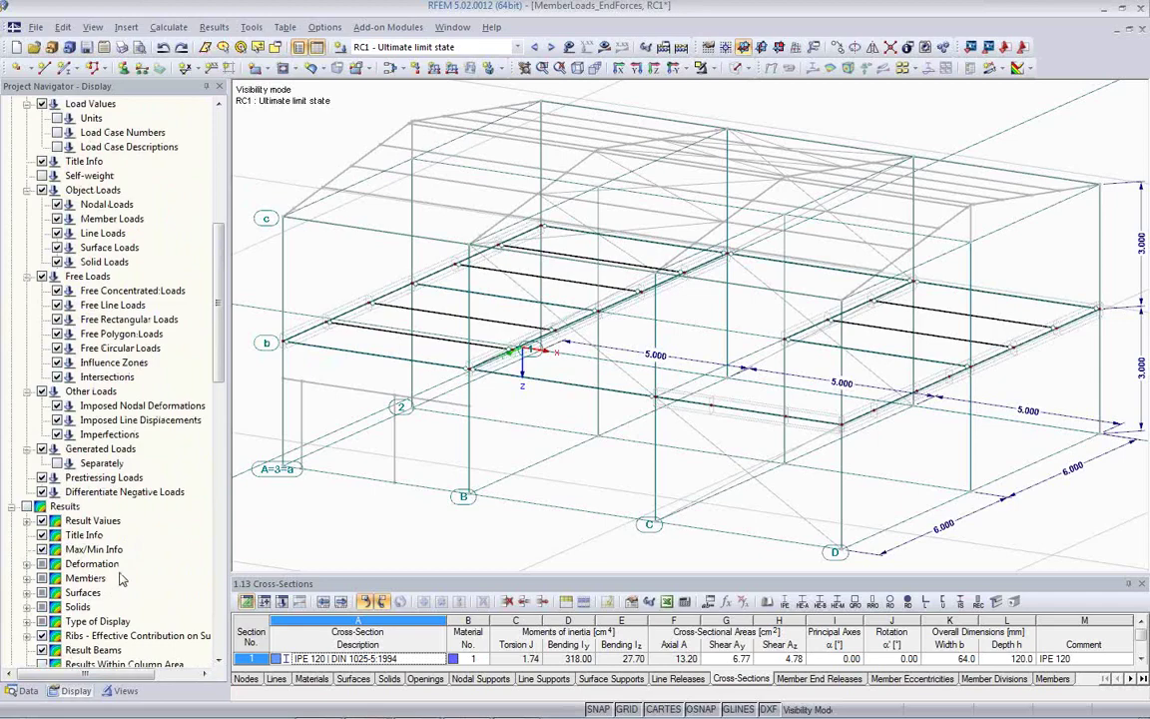
{"action": "scroll", "coordinate": [120, 579], "scroll_direction": "down", "scroll_amount": 6}
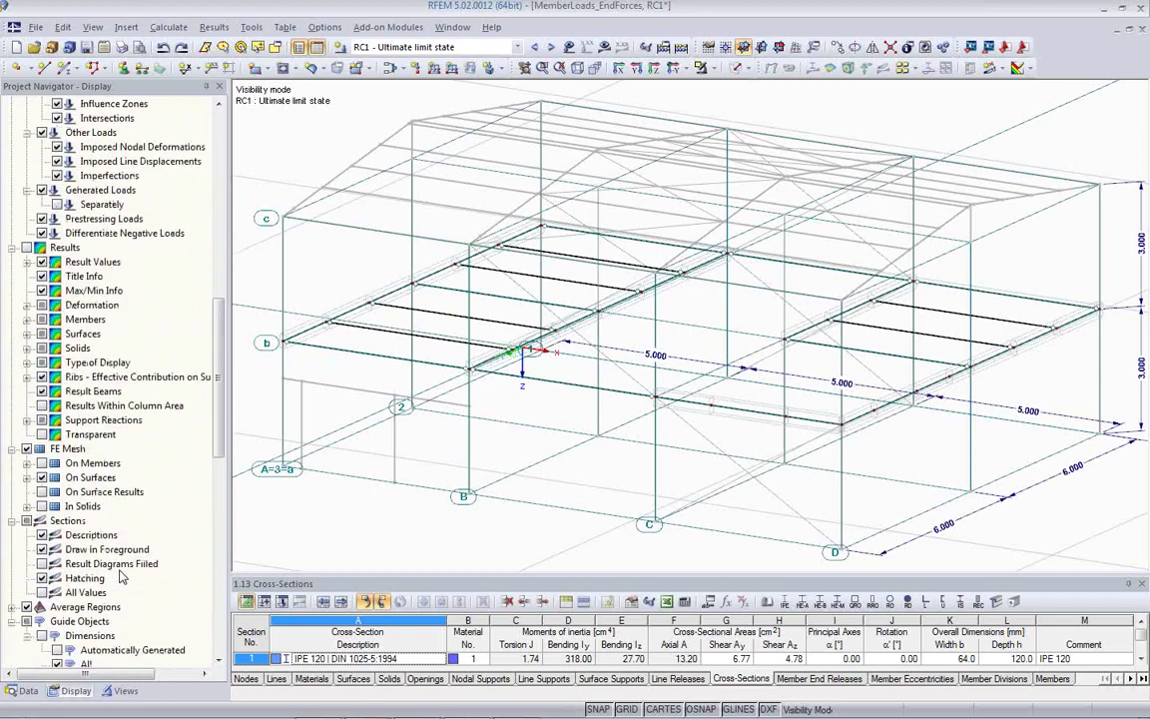
{"action": "scroll", "coordinate": [127, 510], "scroll_direction": "down", "scroll_amount": 2}
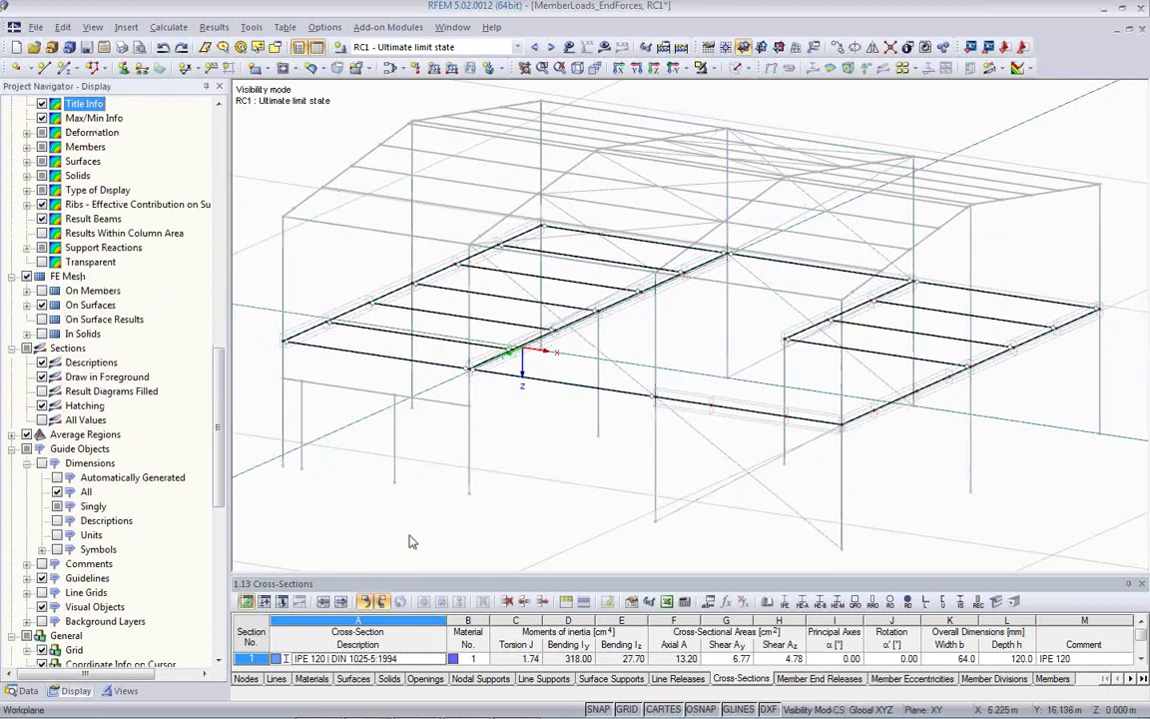
Cancel visibility mode to show all members of the hall.
{"action": "middle_click_drag", "start_coordinate": [669, 234], "coordinate": [674, 200]}
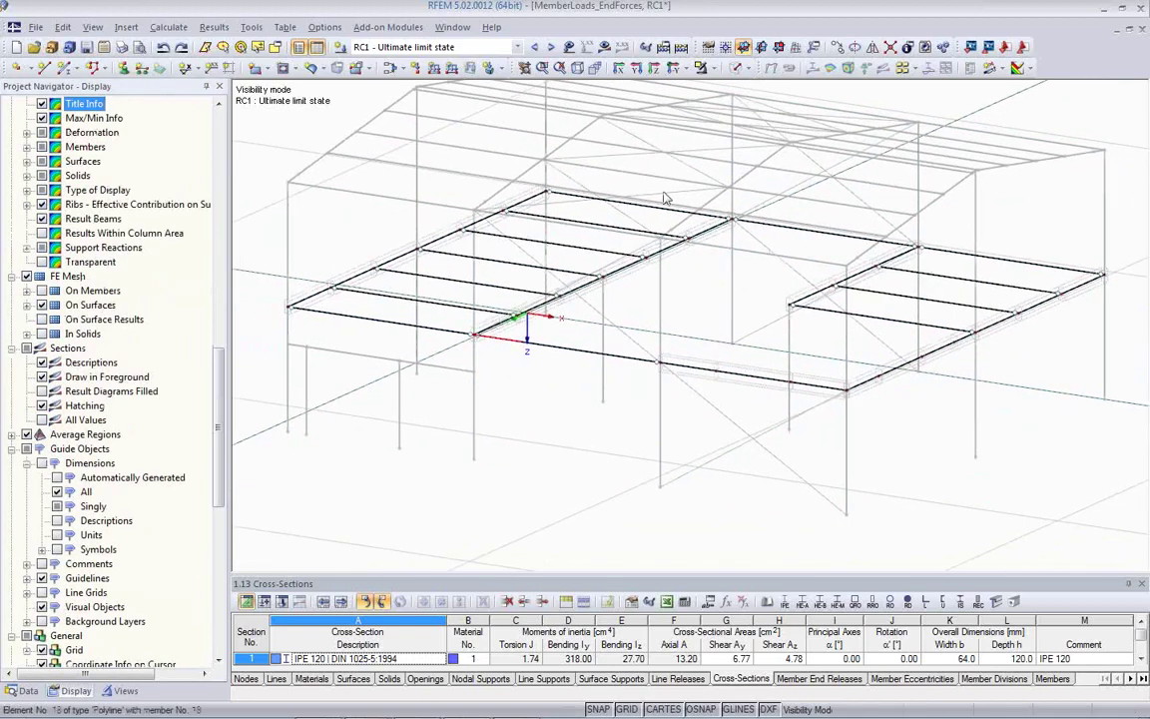
{"action": "left_click", "coordinate": [709, 68]}
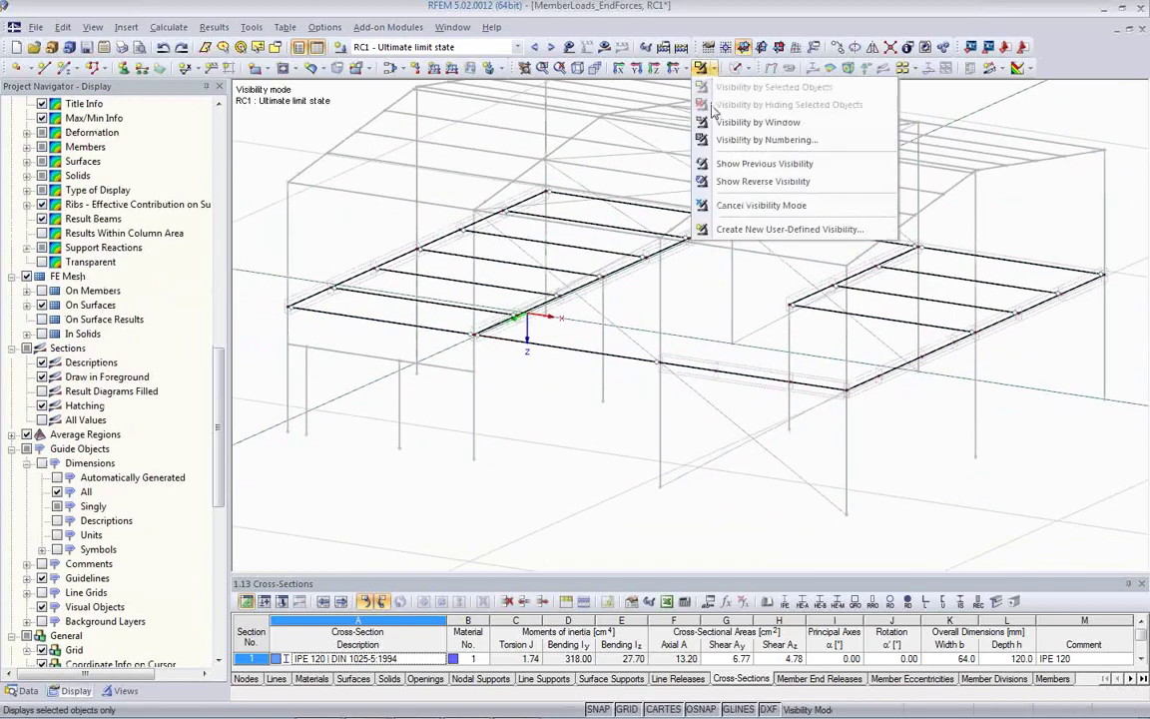
{"action": "left_click", "coordinate": [739, 204]}
Re-pick the insert point of Line Grid 1 at the corner column's base node, X 0.500 m, Y 0 m and Z 0 m.
{"action": "middle_click_drag", "start_coordinate": [911, 414], "coordinate": [452, 437], "text": "ctrl"}
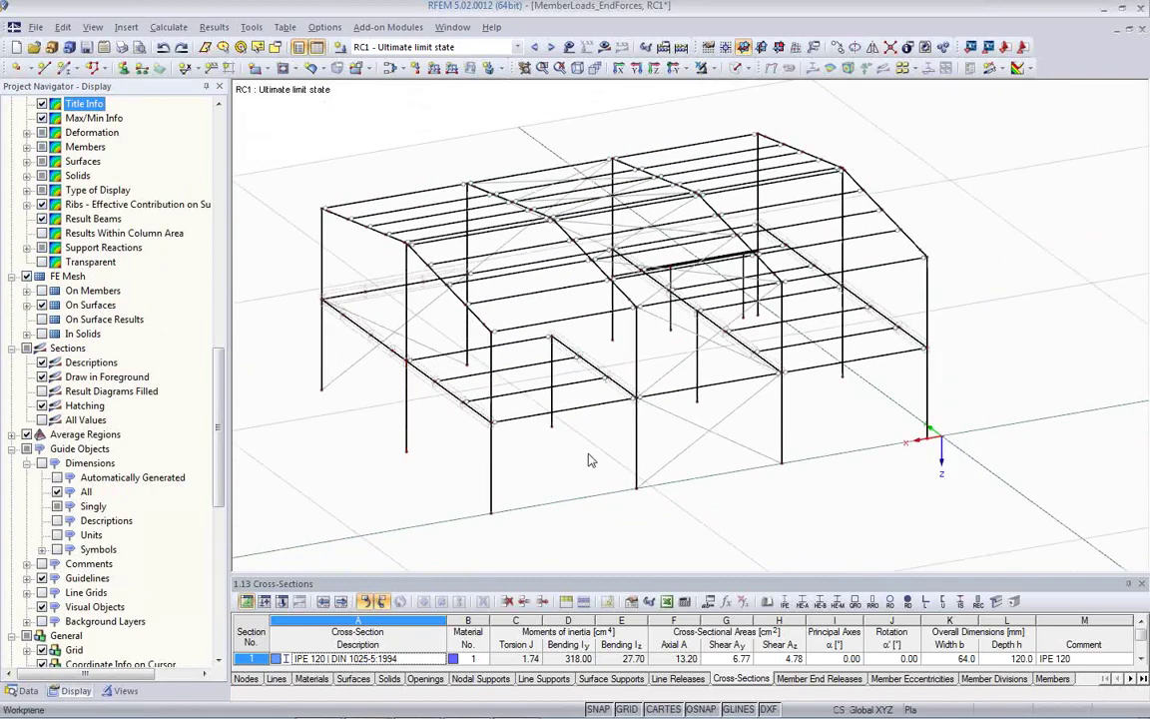
{"action": "scroll", "coordinate": [917, 441], "scroll_direction": "up", "scroll_amount": 6}
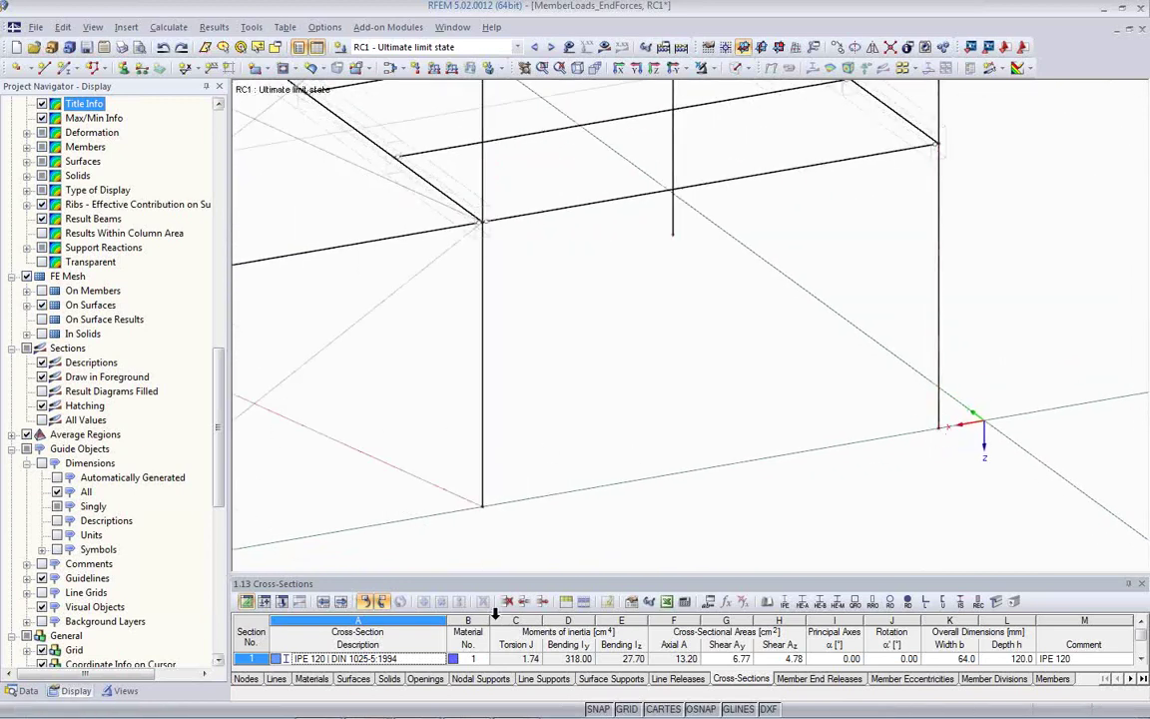
{"action": "left_click", "coordinate": [24, 690]}
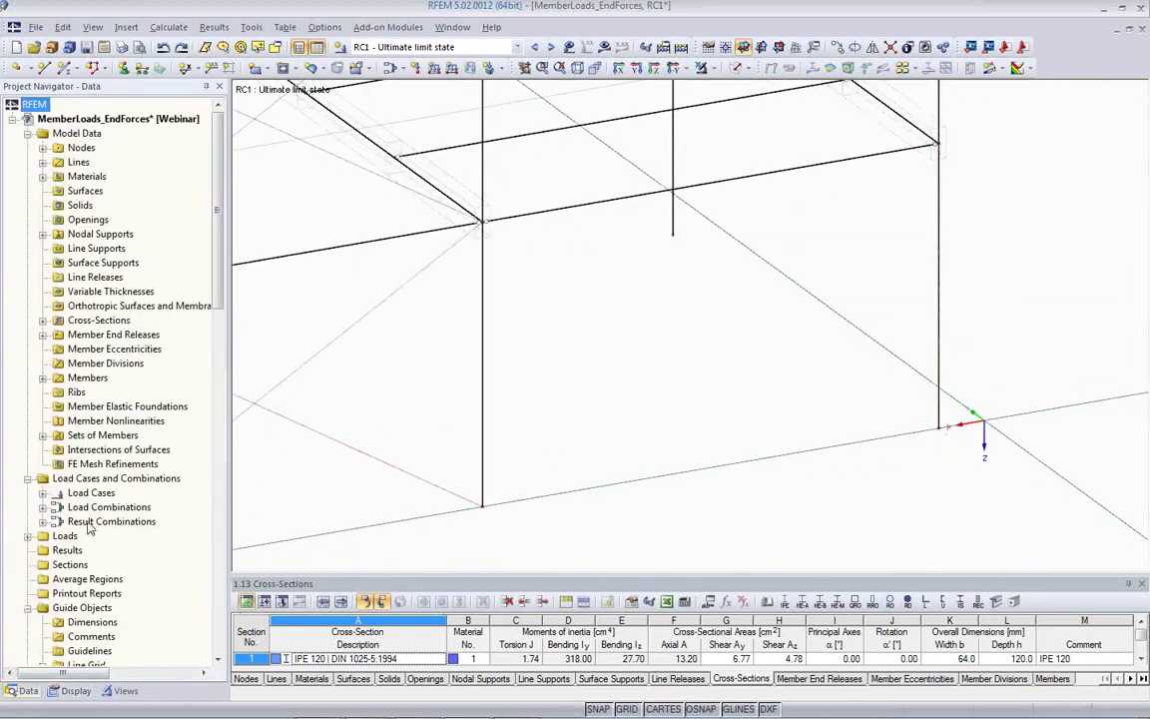
{"action": "scroll", "coordinate": [92, 518], "scroll_direction": "down", "scroll_amount": 3}
{"action": "double_click", "coordinate": [100, 551]}
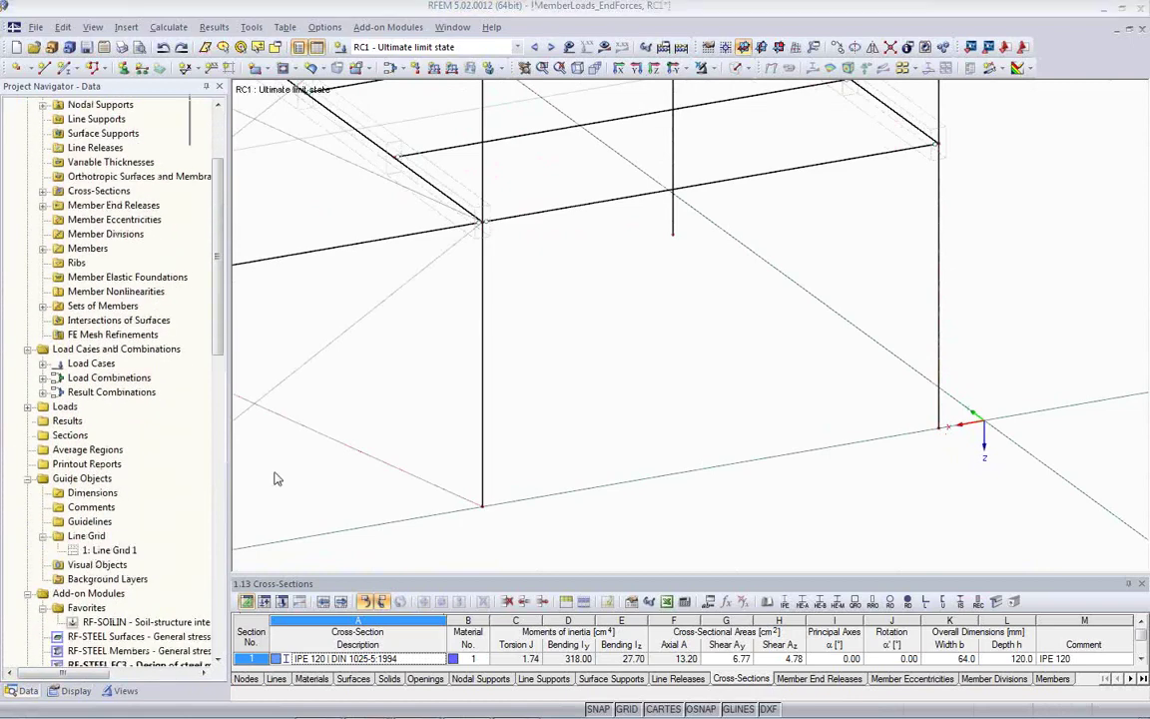
{"action": "left_click", "coordinate": [351, 172]}
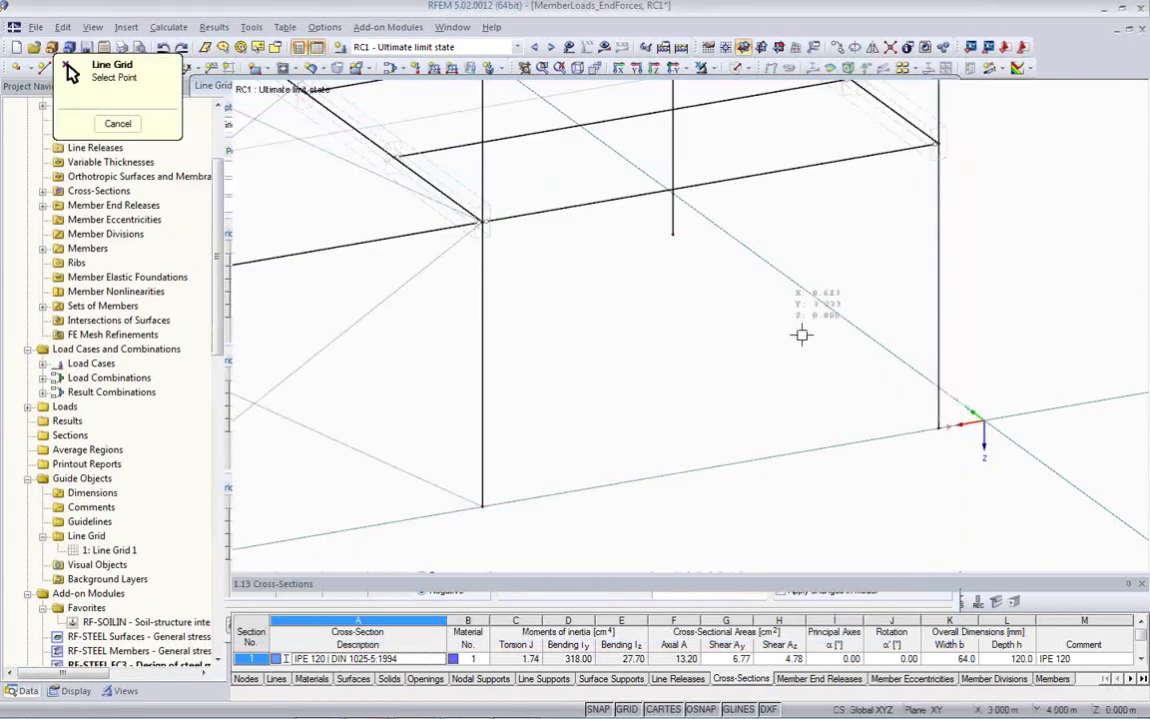
{"action": "left_click", "coordinate": [936, 429]}
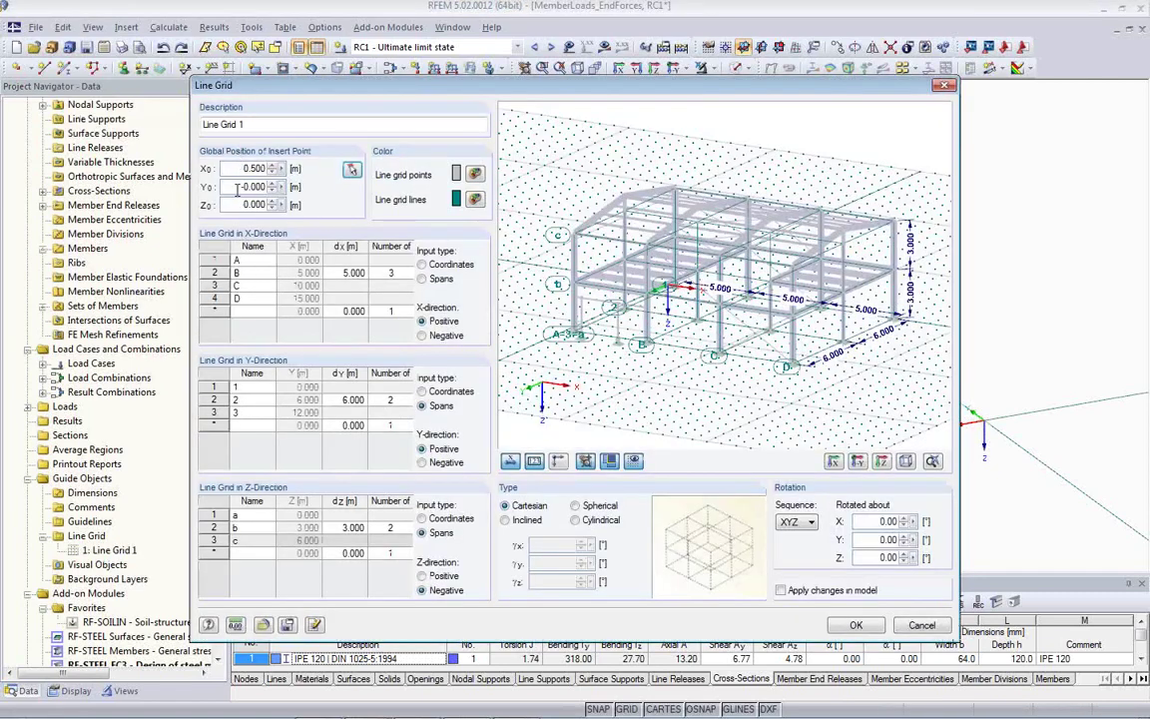
Set the X-direction spans of Line Grid 1 to 6 m and apply the change in the model.
{"action": "double_click", "coordinate": [346, 272]}
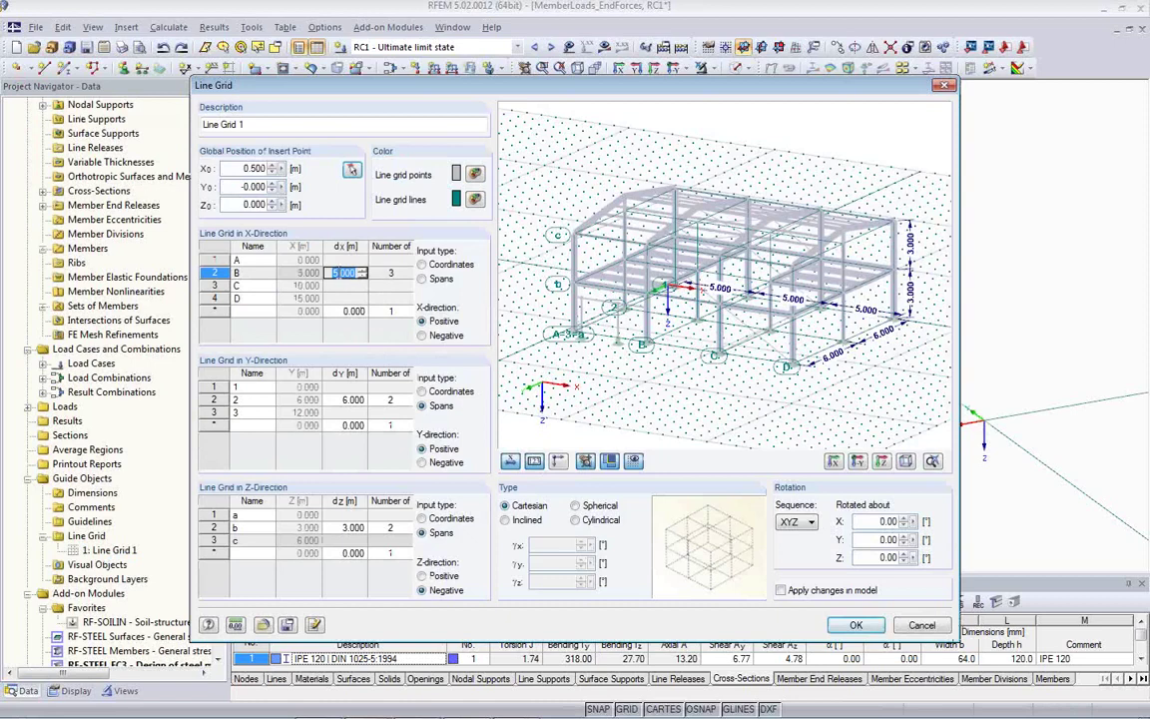
{"action": "type", "text": "6"}
{"action": "key", "text": "Tab"}
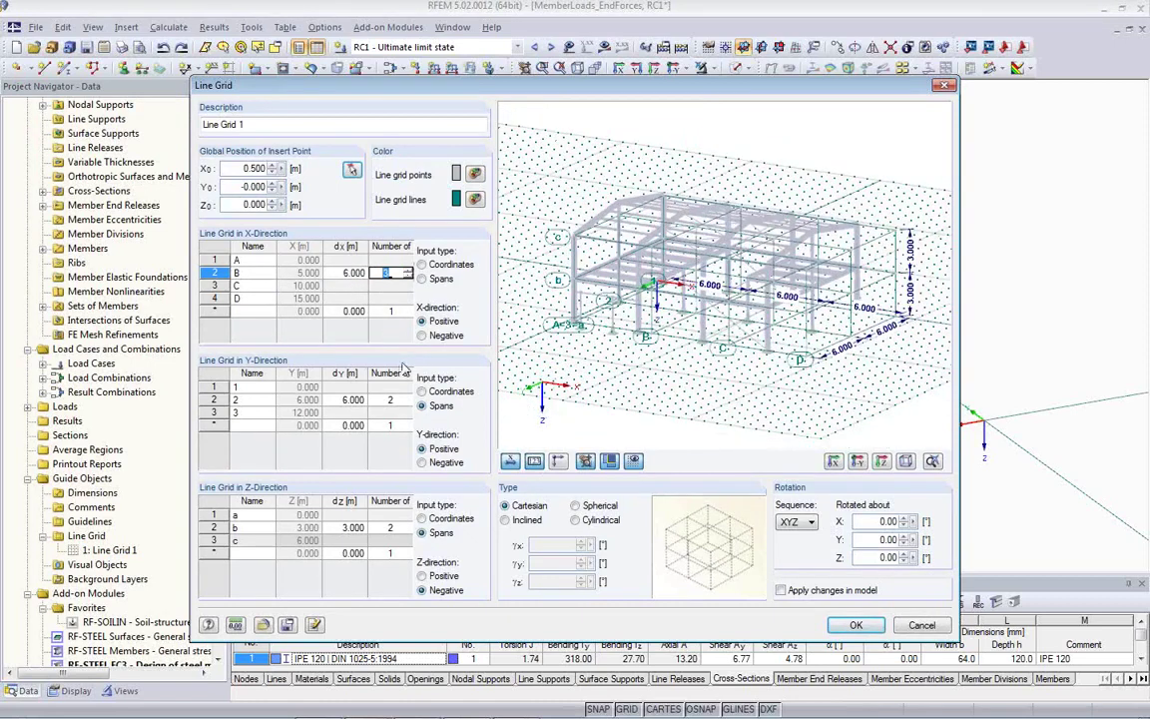
{"action": "left_click", "coordinate": [782, 591]}
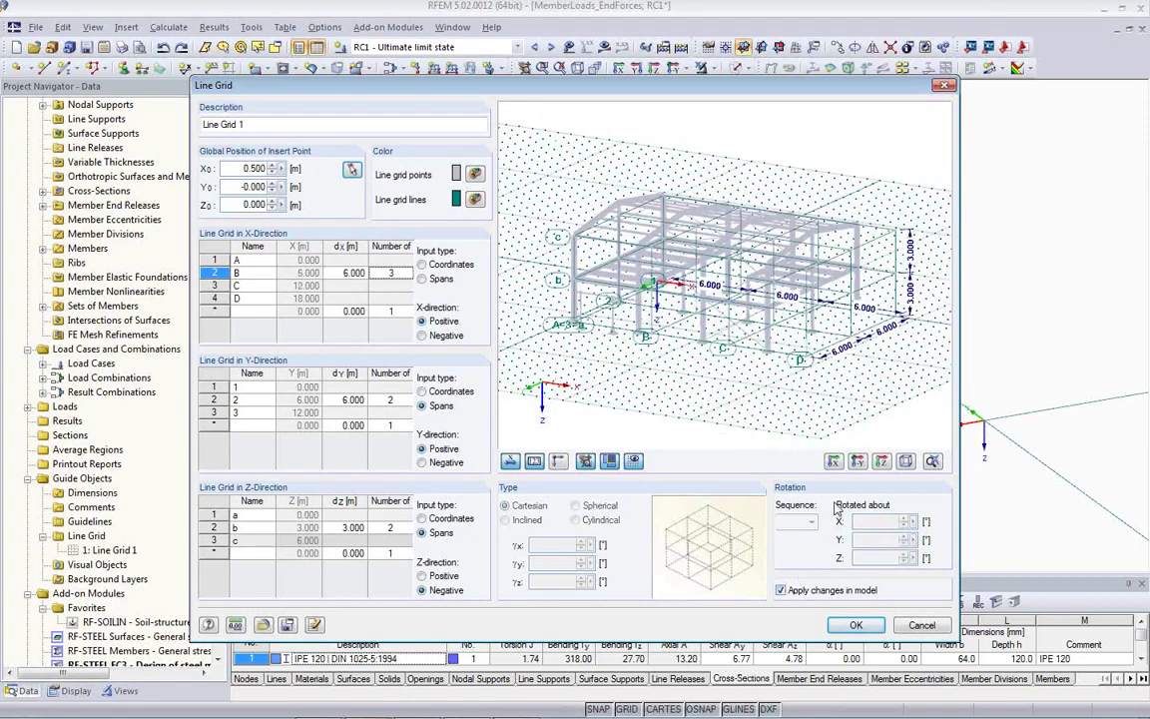
{"action": "left_click", "coordinate": [856, 626]}
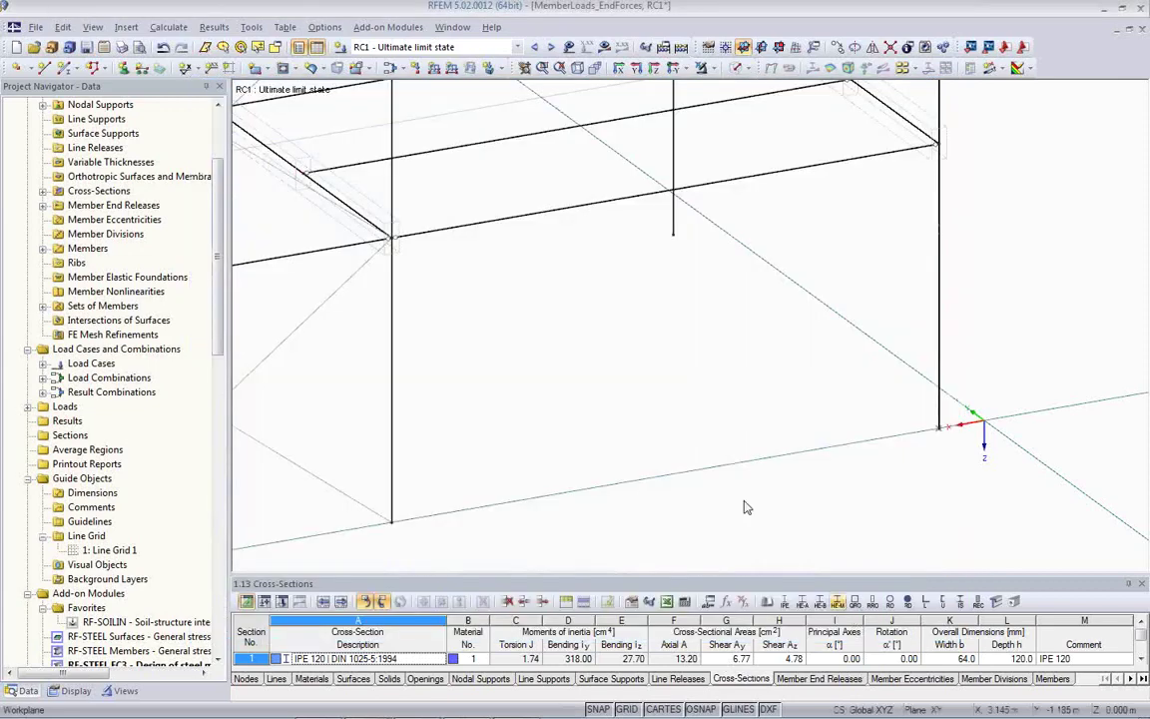
{"action": "scroll", "coordinate": [811, 423], "scroll_direction": "down", "scroll_amount": 5}
{"action": "middle_click_drag", "start_coordinate": [878, 352], "coordinate": [667, 481], "text": "ctrl"}
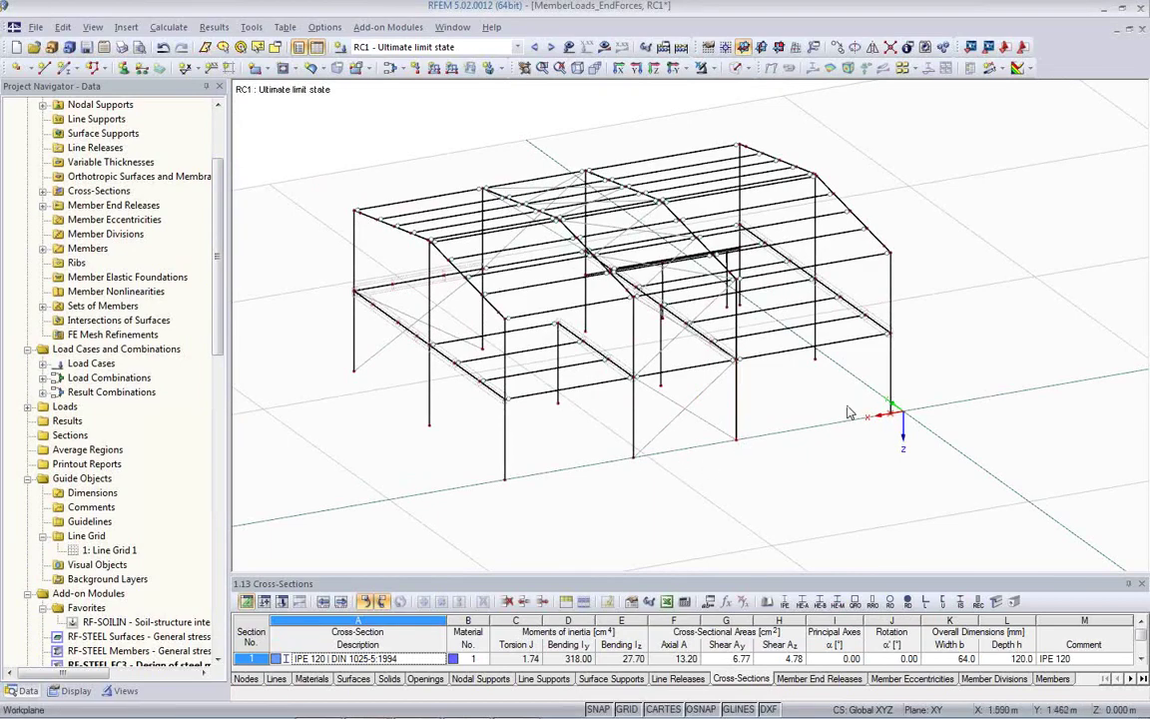
{"action": "middle_click_drag", "start_coordinate": [759, 452], "coordinate": [965, 464], "text": "ctrl"}
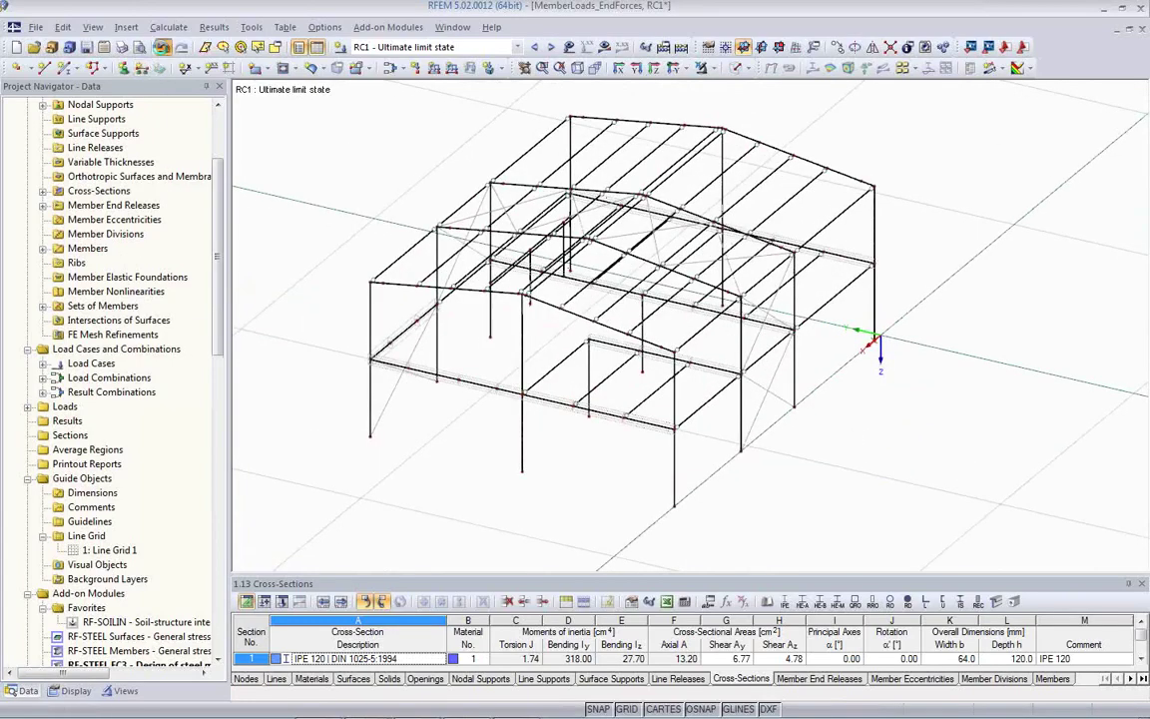
Undo, redo and once more undo the line grid's span change to compare the frame positions.
{"action": "left_click", "coordinate": [163, 48]}
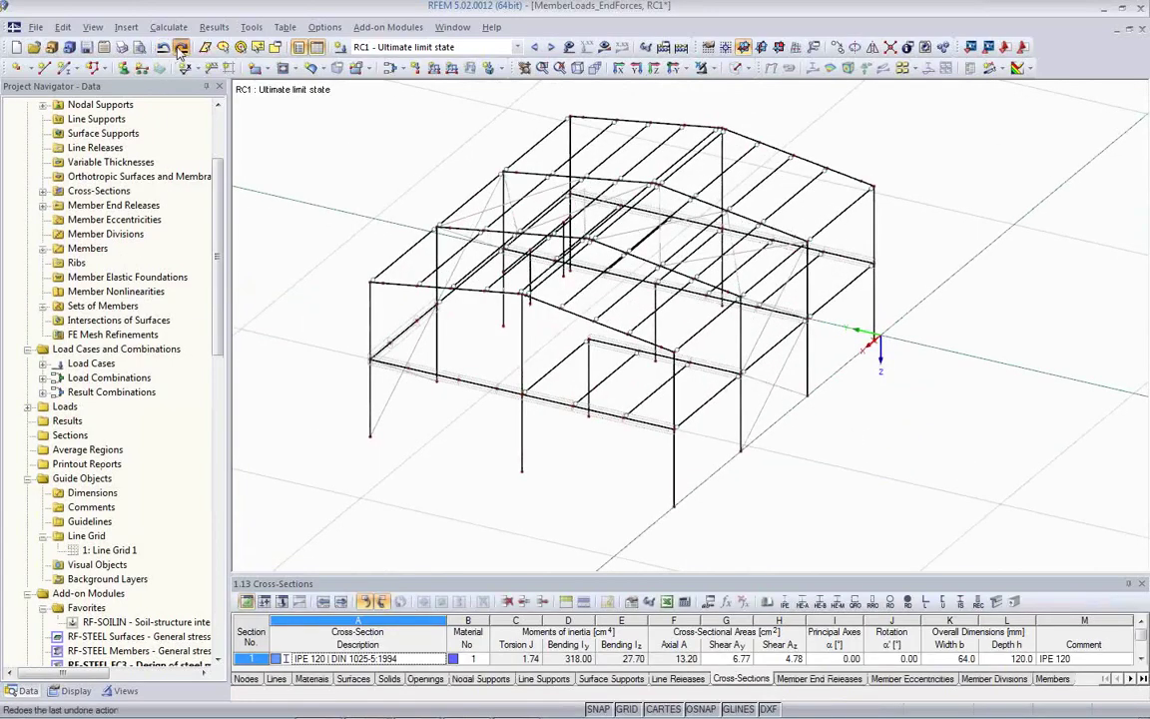
{"action": "left_click", "coordinate": [180, 48]}
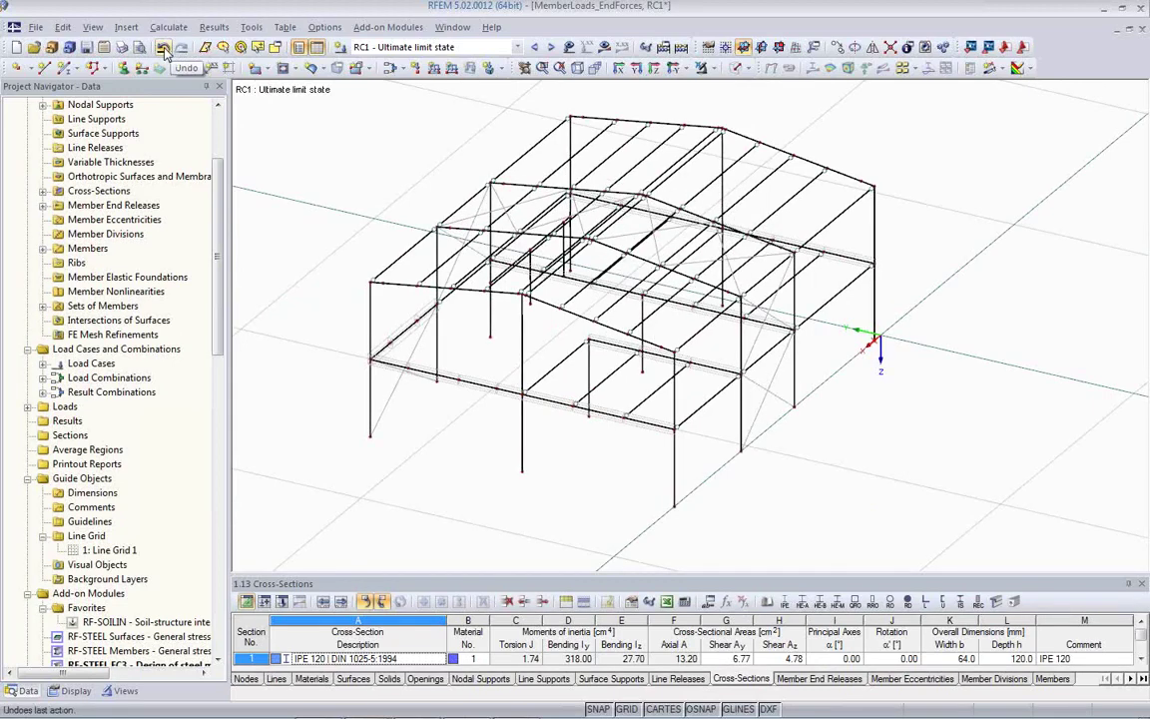
{"action": "left_click", "coordinate": [159, 77]}
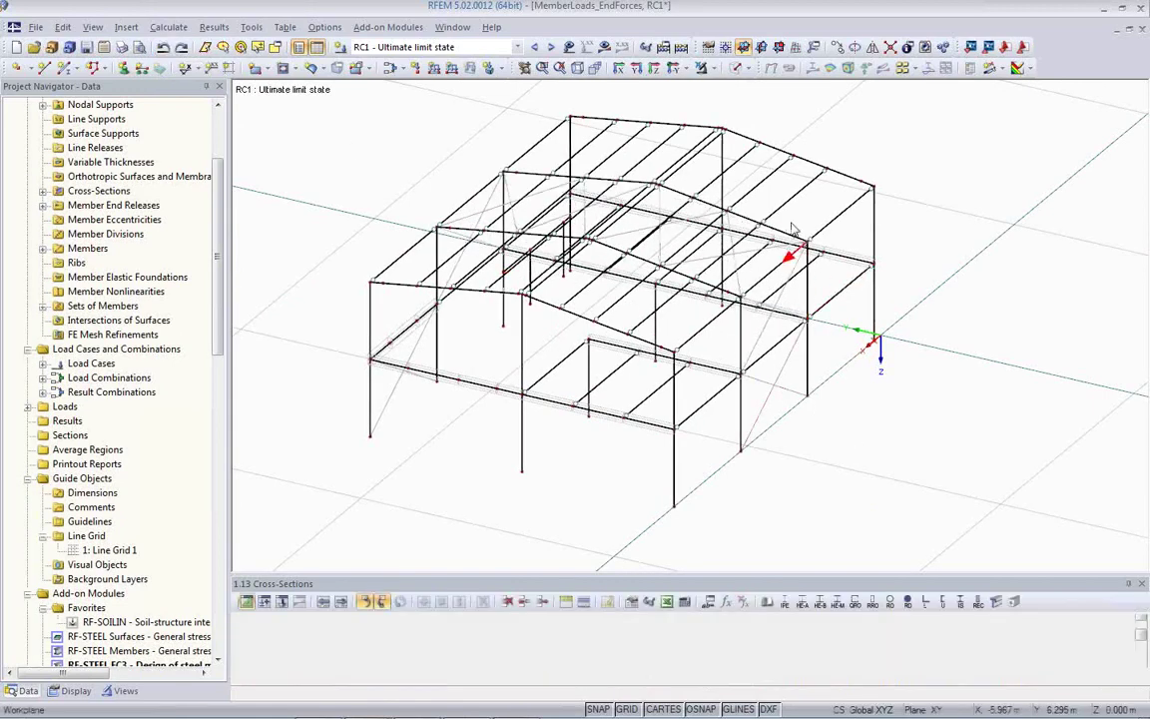
{"action": "middle_click_drag", "start_coordinate": [774, 389], "coordinate": [747, 465], "text": "ctrl"}
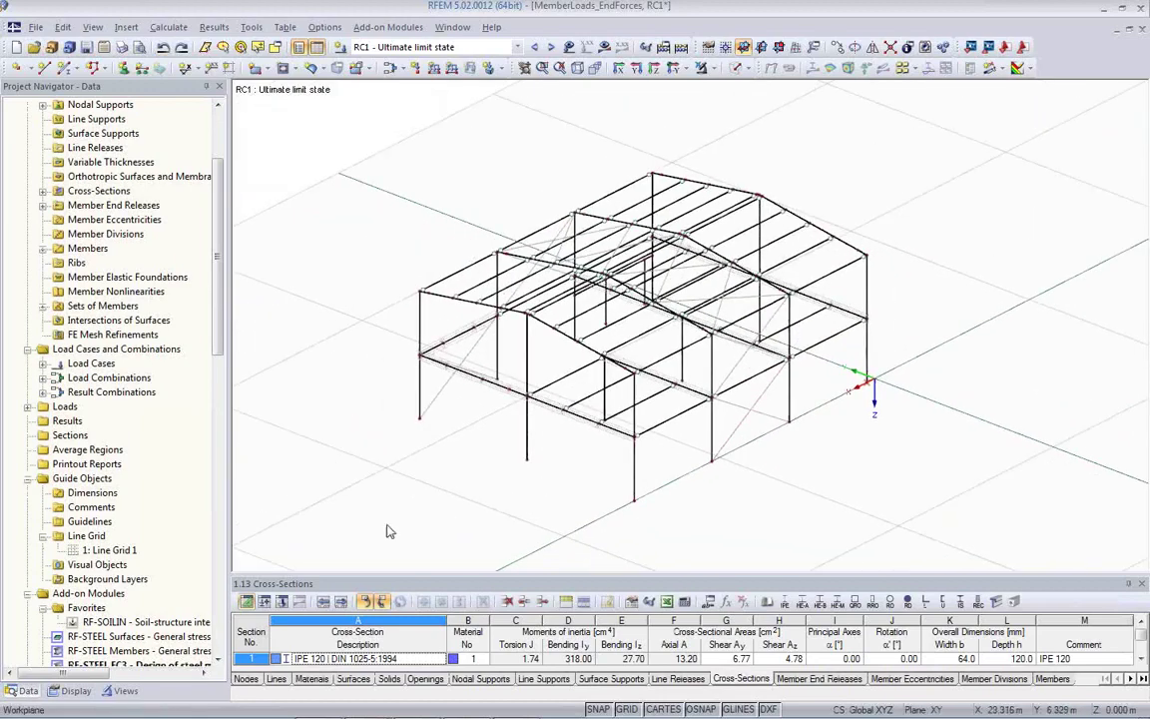
Re-pick the insert point of Line Grid 1 at base node 9 of the corner column, X 0.500 m, Y 0 m and Z 0 m.
{"action": "double_click", "coordinate": [107, 550]}
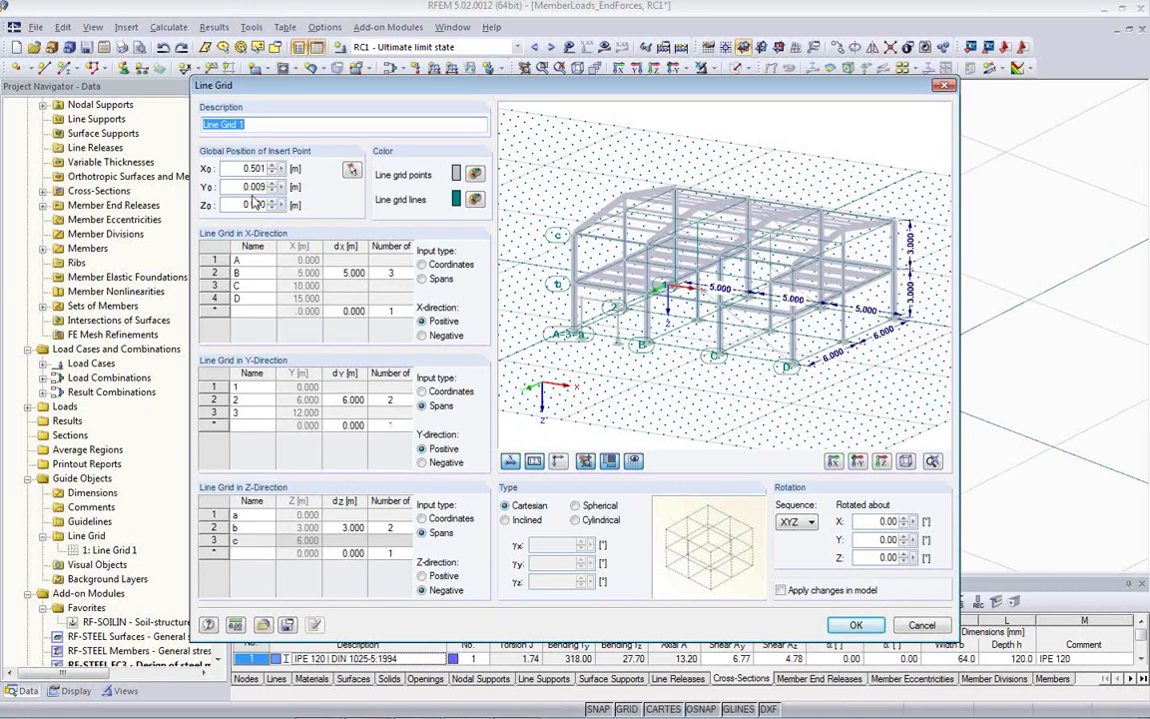
{"action": "left_click", "coordinate": [351, 172]}
{"action": "scroll", "coordinate": [869, 385], "scroll_direction": "up", "scroll_amount": 5}
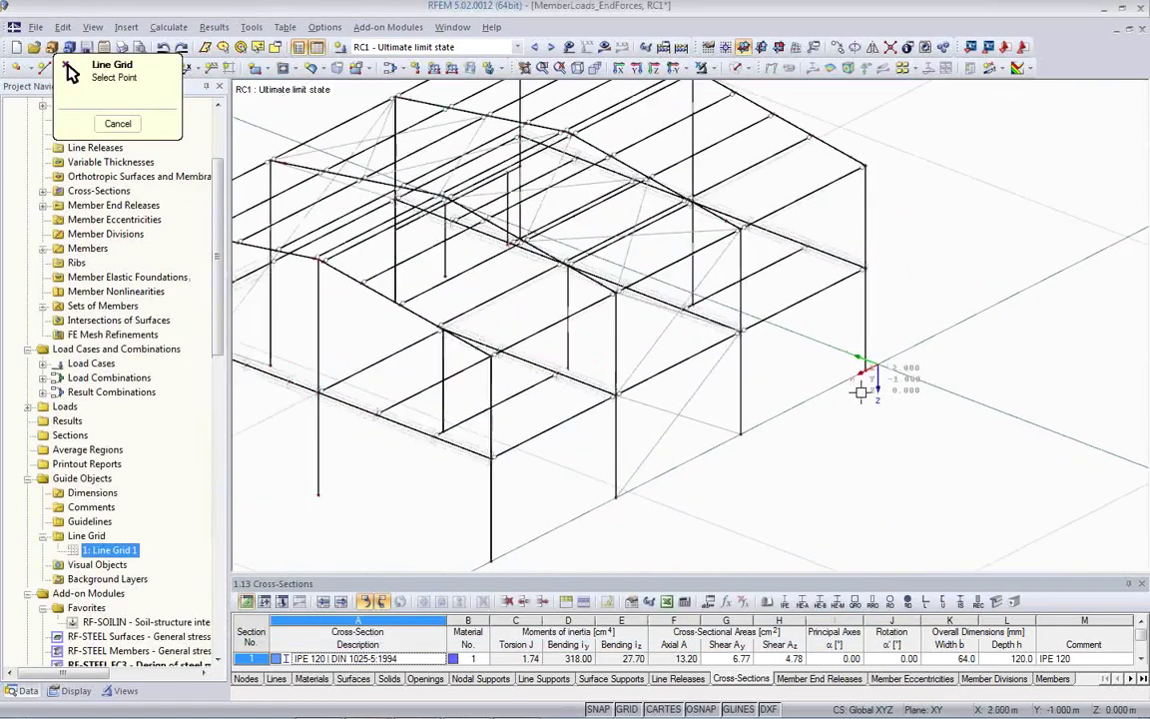
{"action": "scroll", "coordinate": [866, 359], "scroll_direction": "down", "scroll_amount": 4}
{"action": "left_click", "coordinate": [880, 319]}
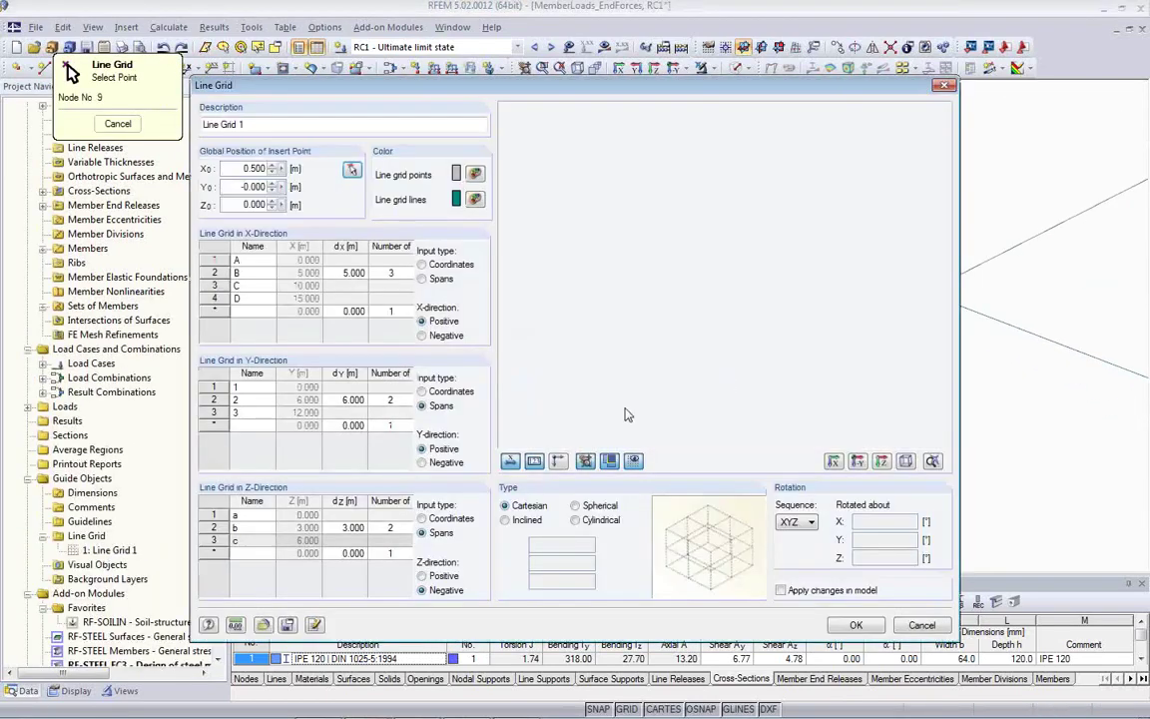
{"action": "left_click", "coordinate": [856, 626]}
Turn on the display of line grids among the guide objects and check the grid against the hall.
{"action": "scroll", "coordinate": [759, 355], "scroll_direction": "down", "scroll_amount": 5}
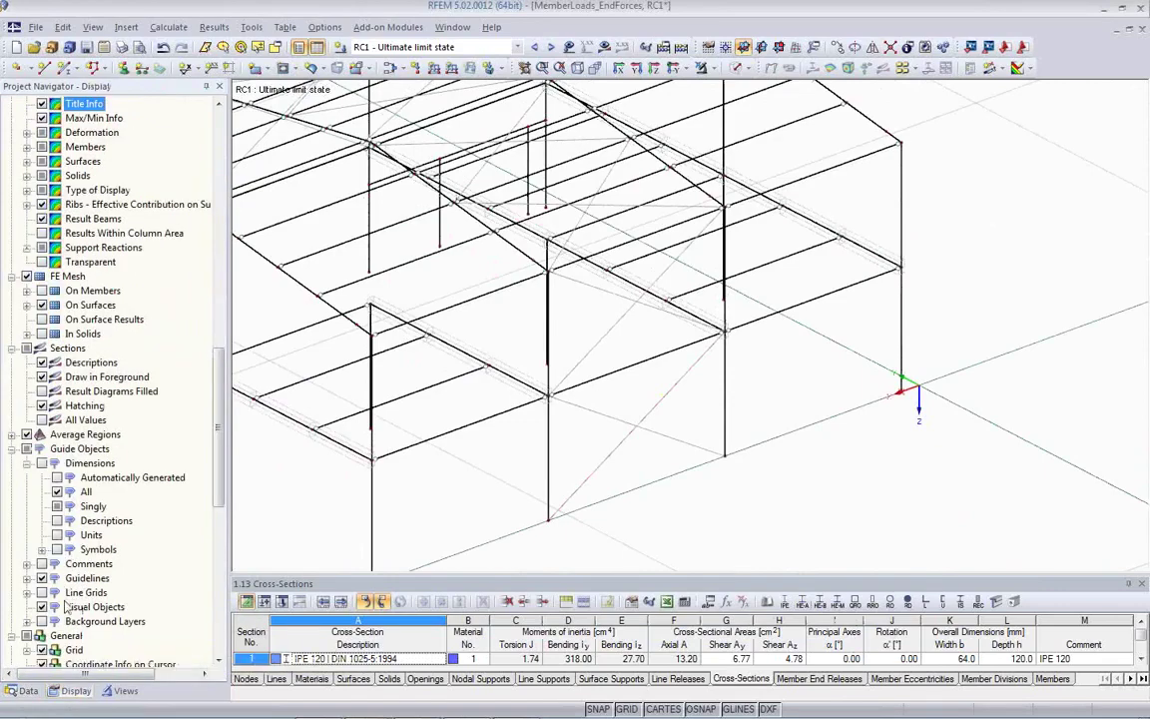
{"action": "left_click", "coordinate": [41, 592]}
{"action": "scroll", "coordinate": [586, 469], "scroll_direction": "up", "scroll_amount": 2}
{"action": "middle_click_drag", "start_coordinate": [585, 470], "coordinate": [886, 465]}
{"action": "scroll", "coordinate": [788, 483], "scroll_direction": "down", "scroll_amount": 3}
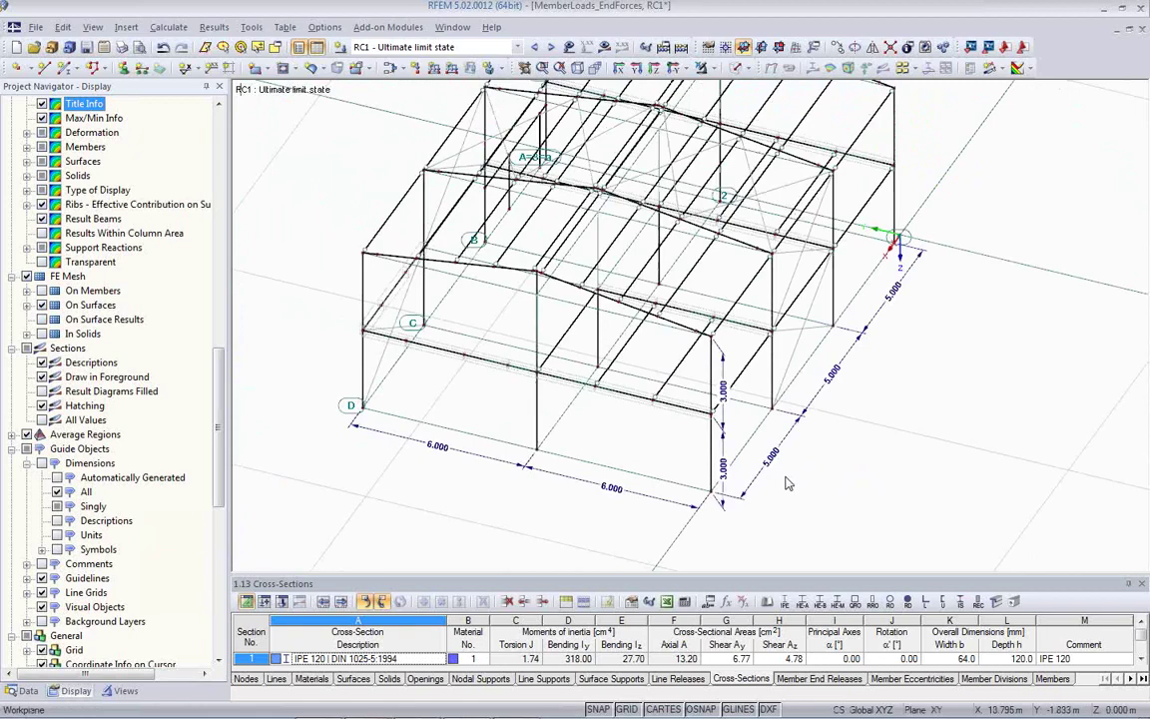
Close the MemberLoads_EndForces model and open the Visibilities model from the Webinar project.
{"action": "left_click", "coordinate": [1141, 29]}
{"action": "left_click", "coordinate": [572, 389]}
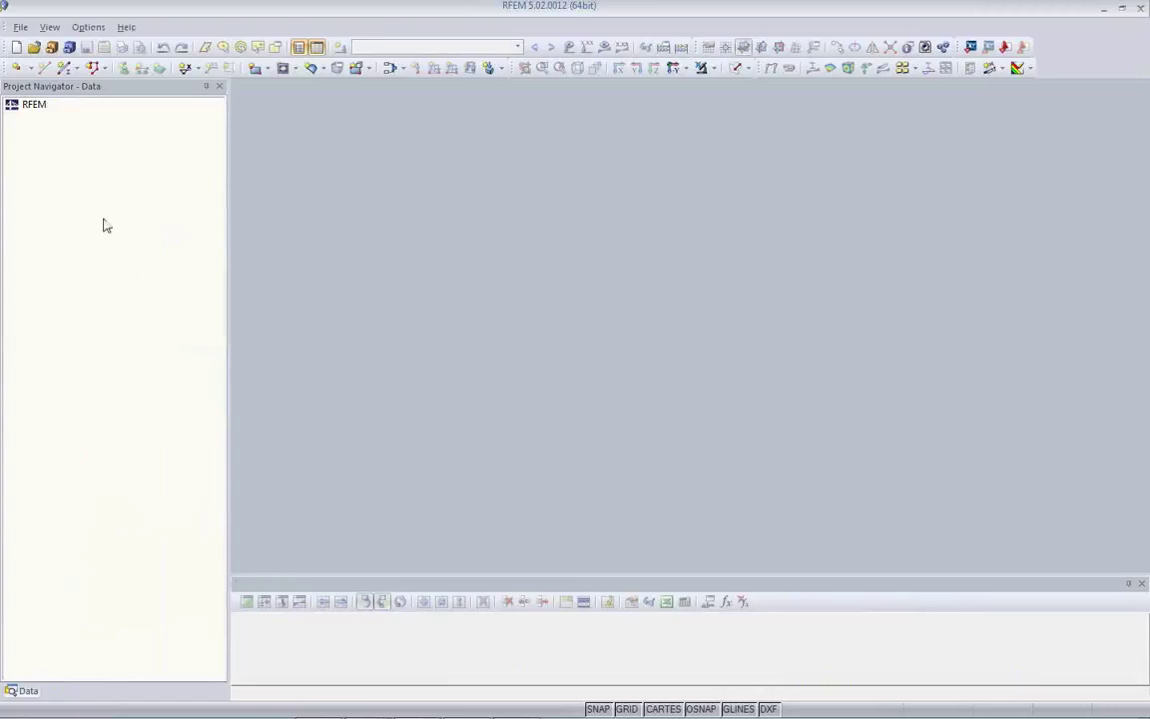
{"action": "left_click", "coordinate": [51, 47]}
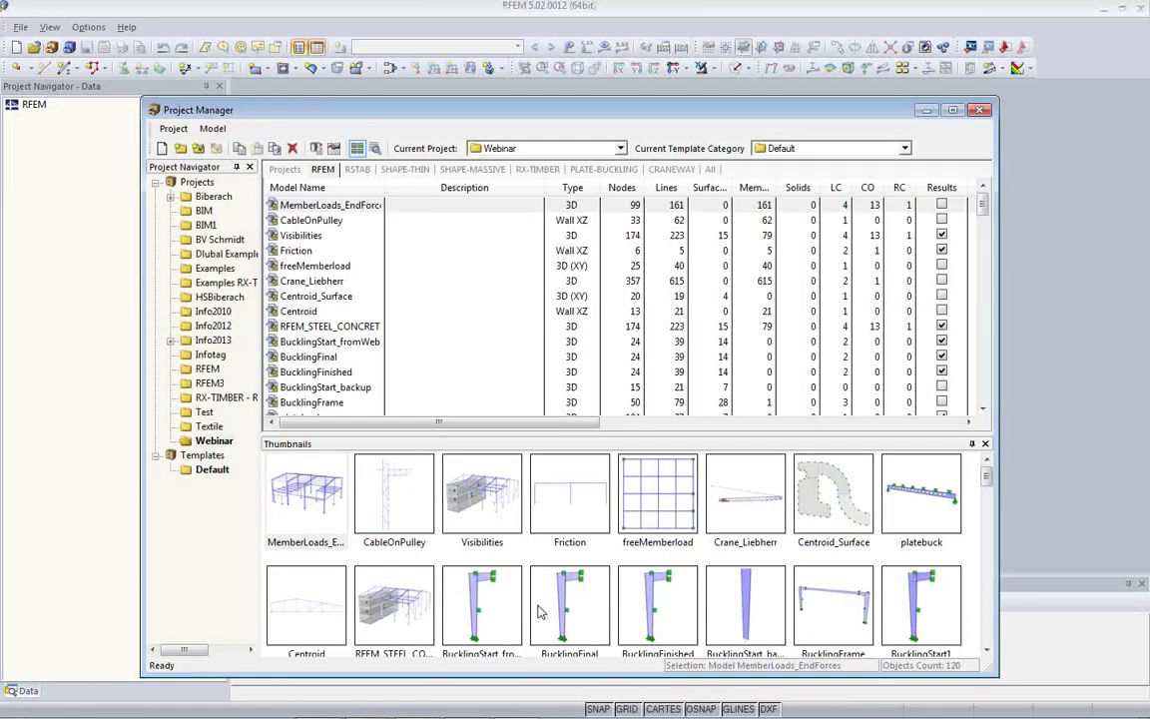
{"action": "left_click", "coordinate": [476, 515]}
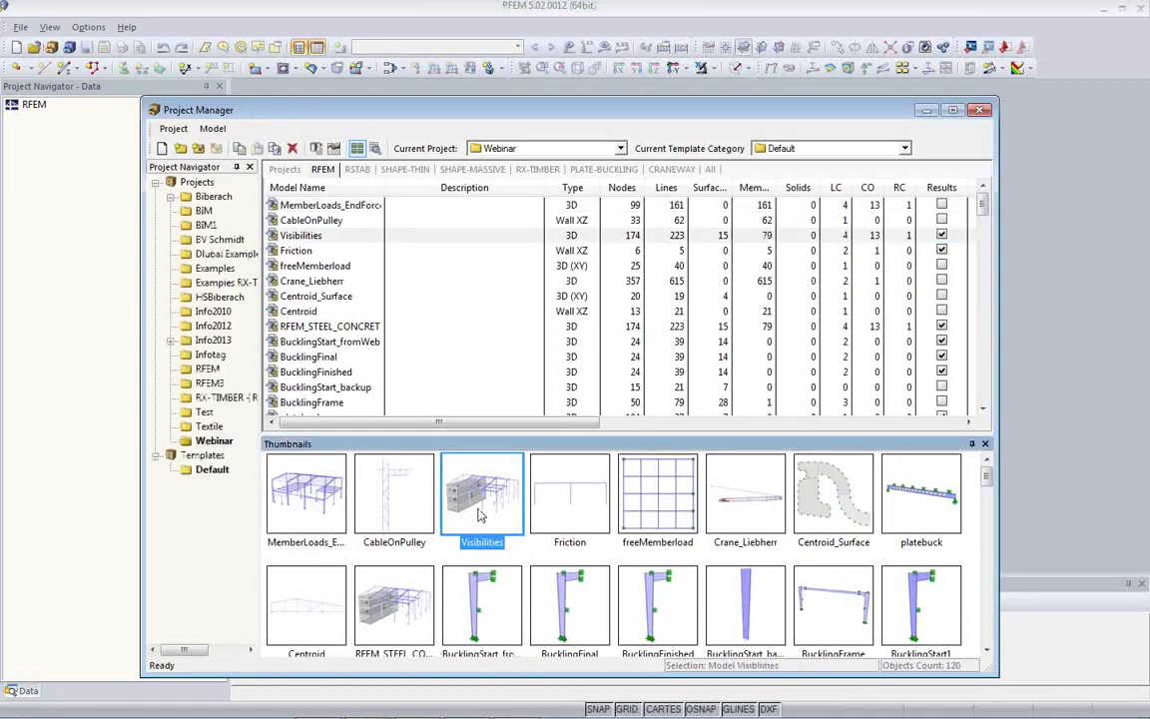
{"action": "double_click", "coordinate": [478, 512]}
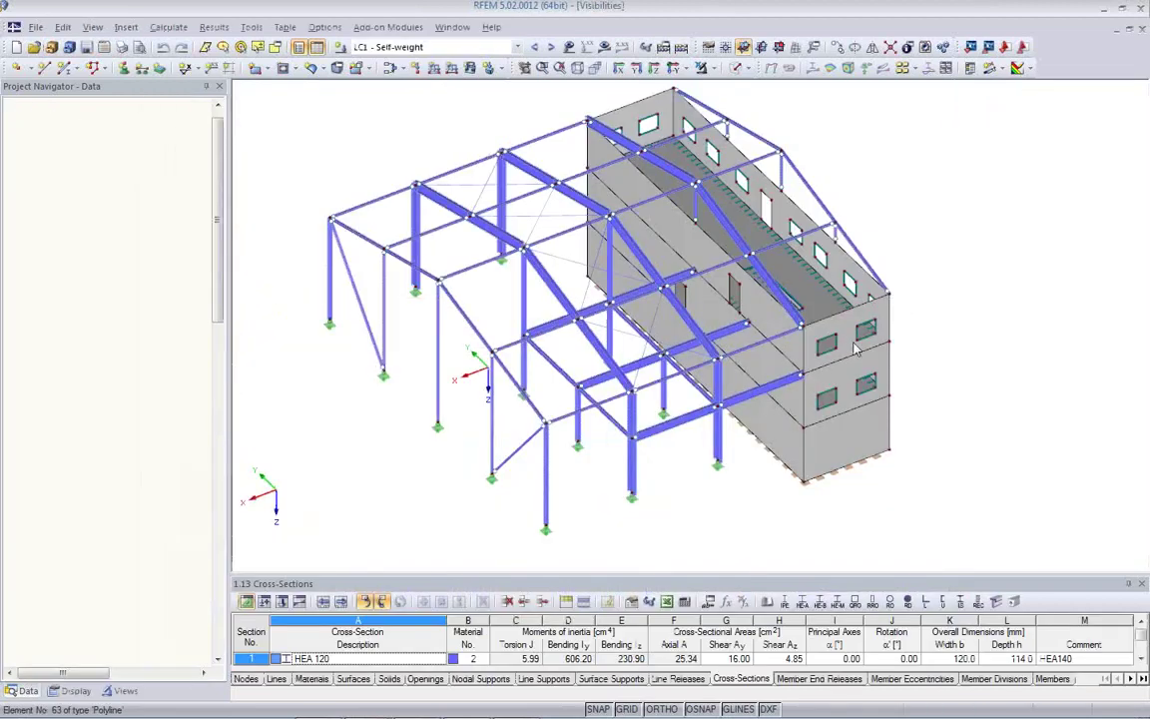
{"action": "left_click", "coordinate": [465, 47]}
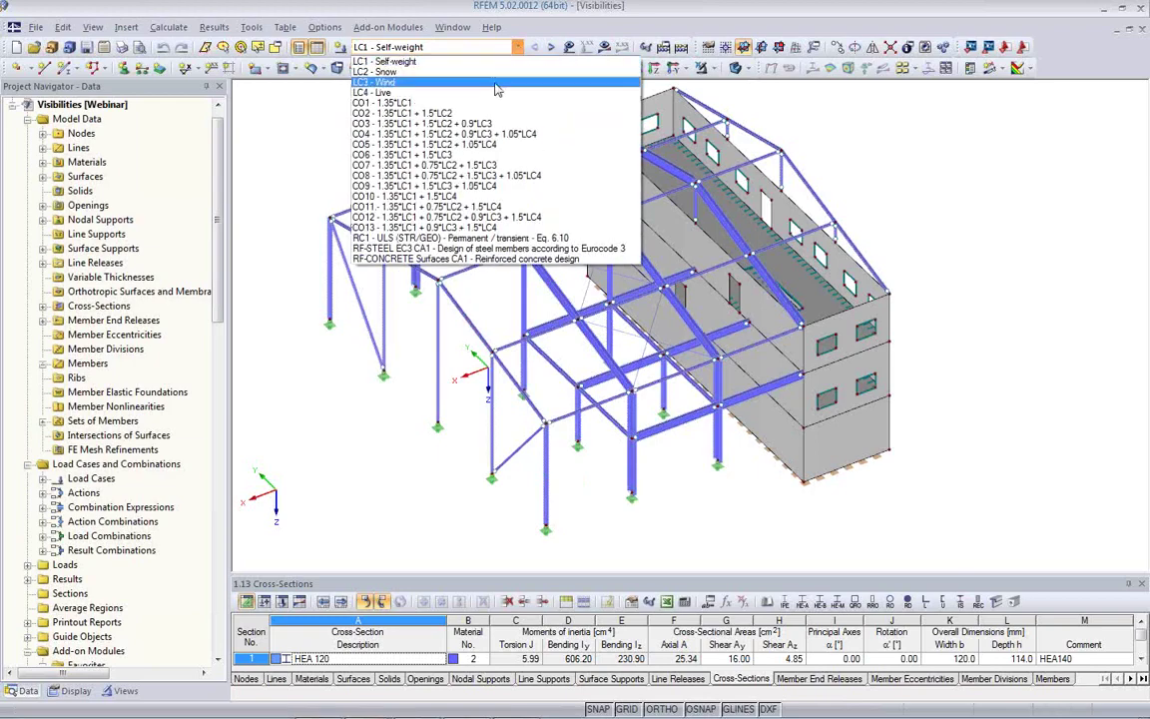
{"action": "left_click", "coordinate": [431, 373]}
{"action": "middle_click_drag", "start_coordinate": [589, 367], "coordinate": [705, 334], "text": "ctrl"}
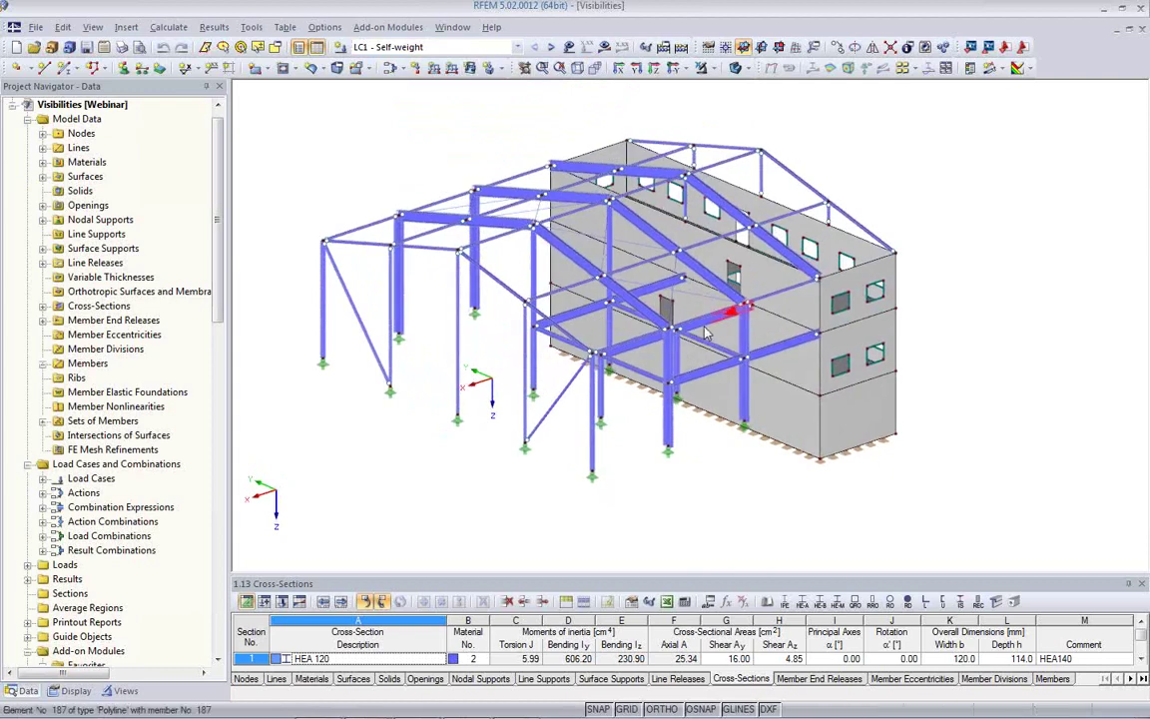
Show the user-defined Floors, Isometric and Roof views in turn and cancel visibility mode to bring back the whole model.
{"action": "left_click", "coordinate": [122, 691]}
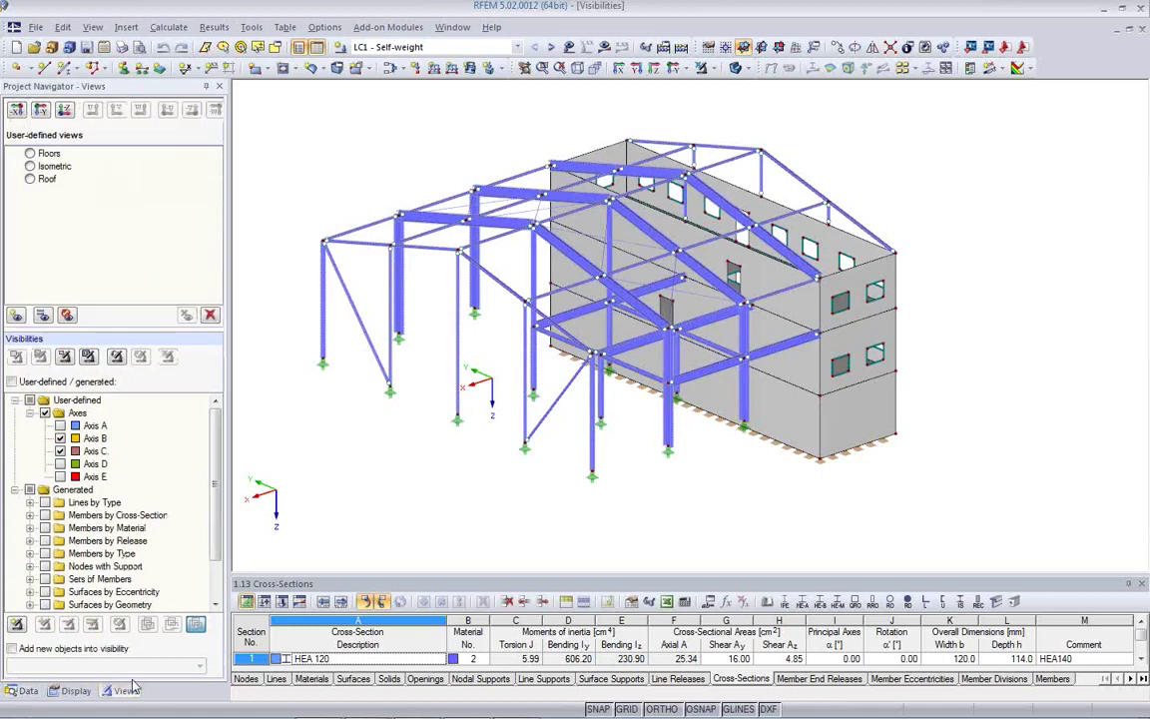
{"action": "middle_click_drag", "start_coordinate": [504, 476], "coordinate": [574, 478]}
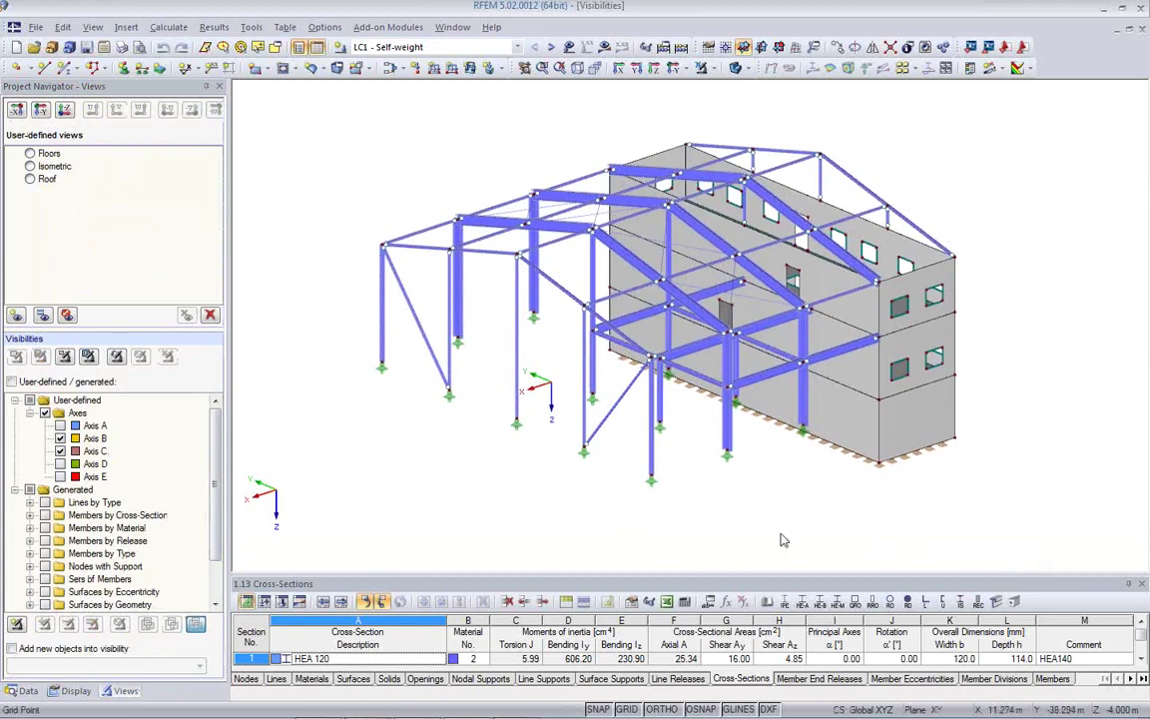
{"action": "middle_click_drag", "start_coordinate": [514, 475], "coordinate": [477, 492], "text": "ctrl"}
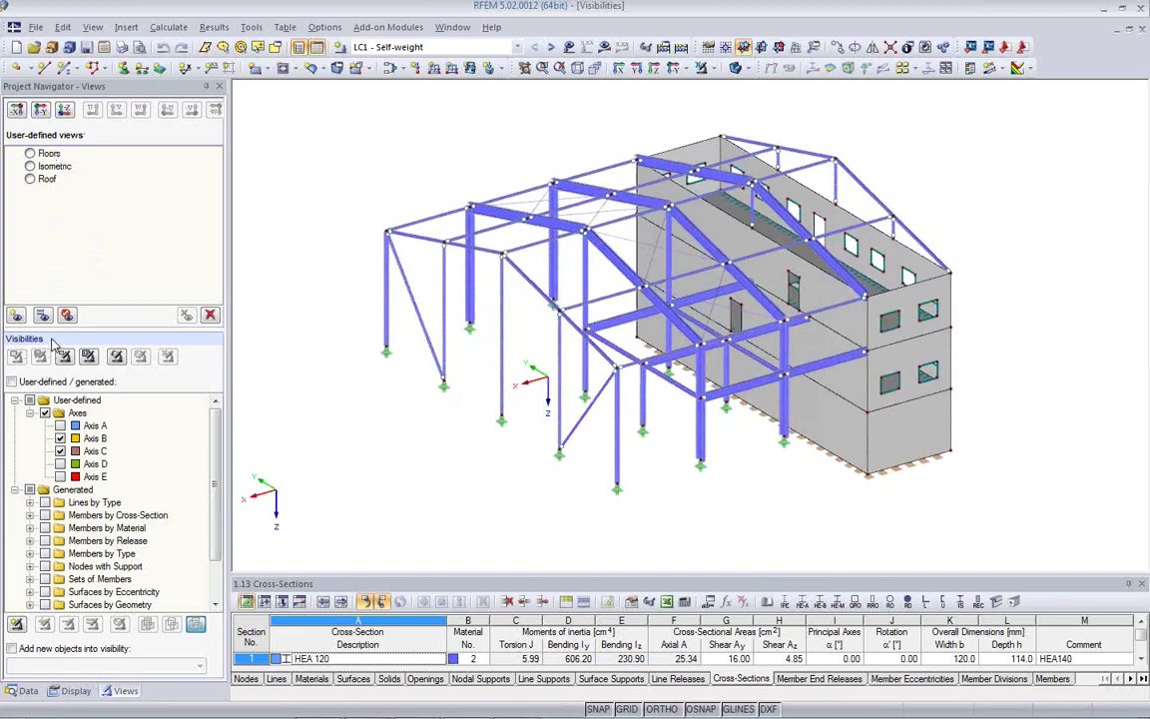
{"action": "left_click", "coordinate": [30, 154]}
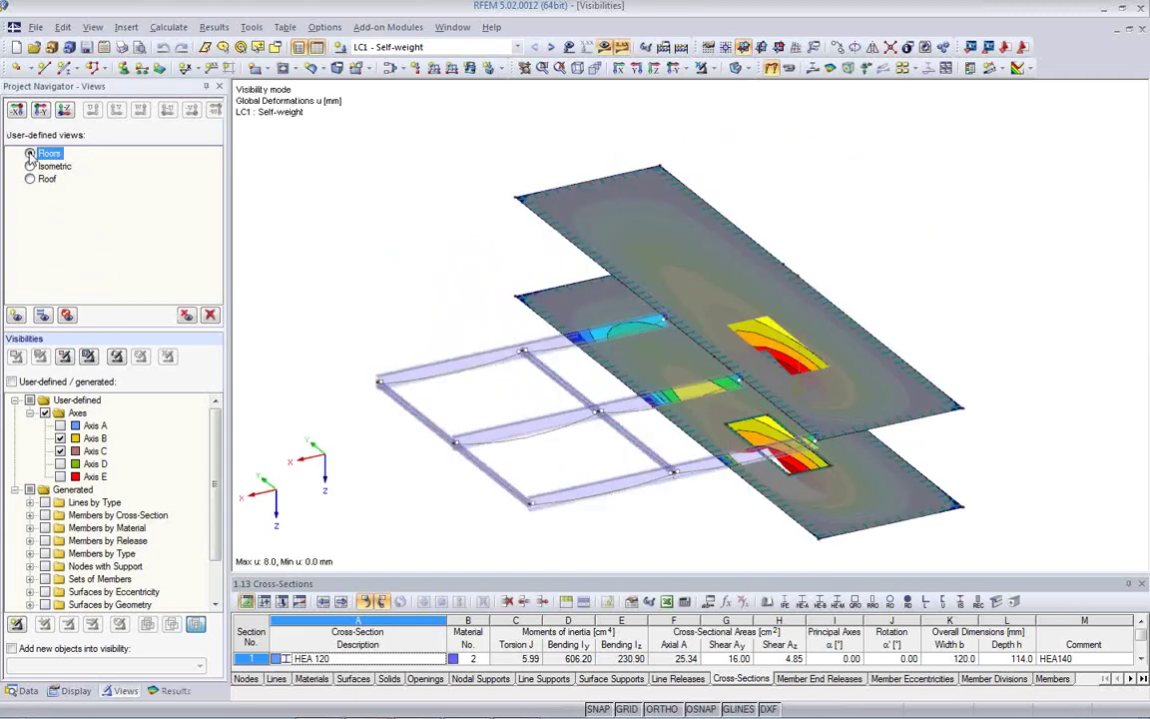
{"action": "left_click", "coordinate": [30, 166]}
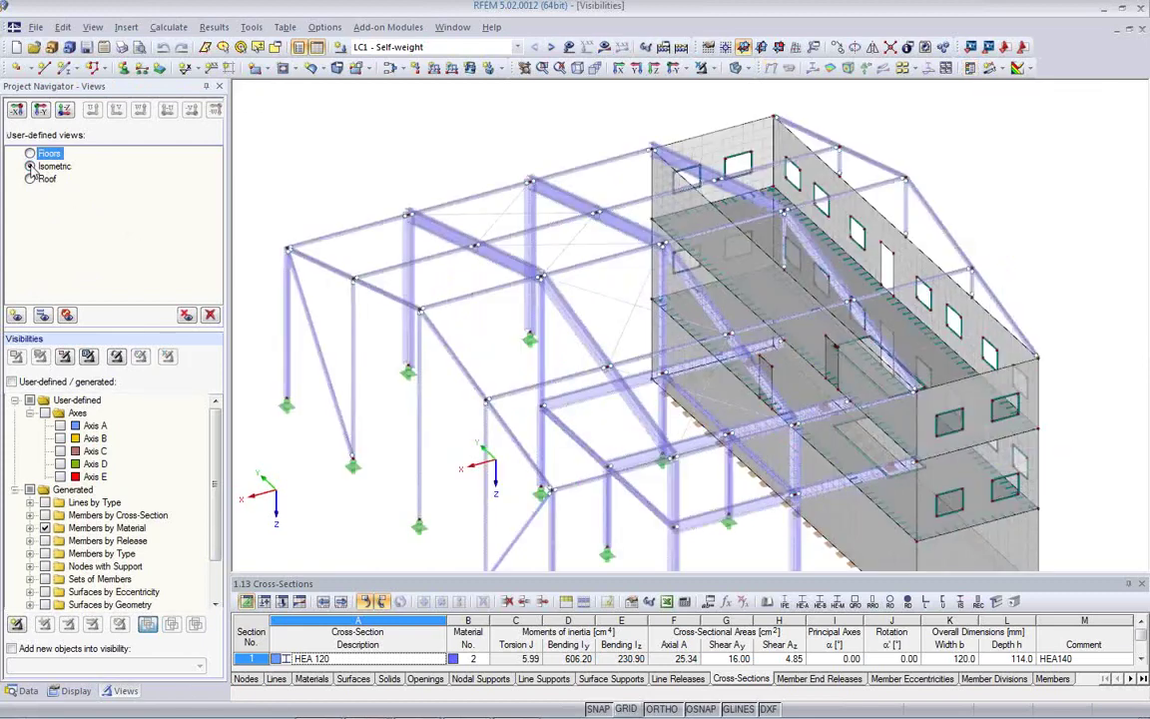
{"action": "left_click", "coordinate": [30, 180]}
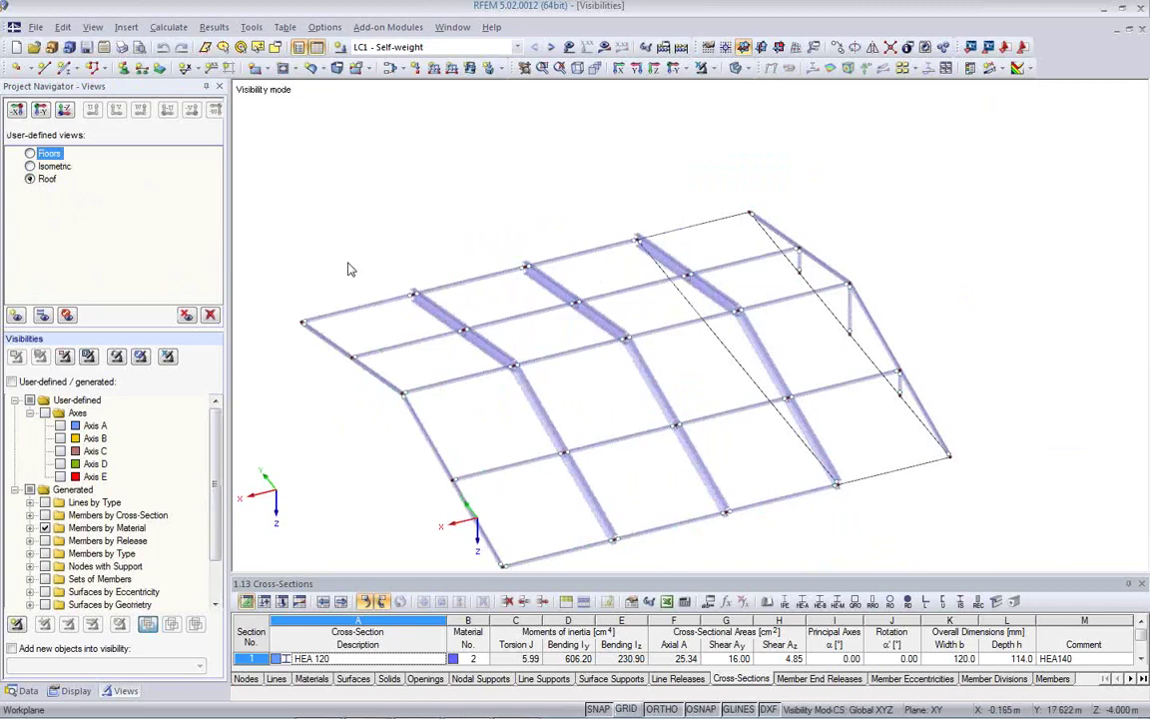
{"action": "left_click", "coordinate": [701, 68]}
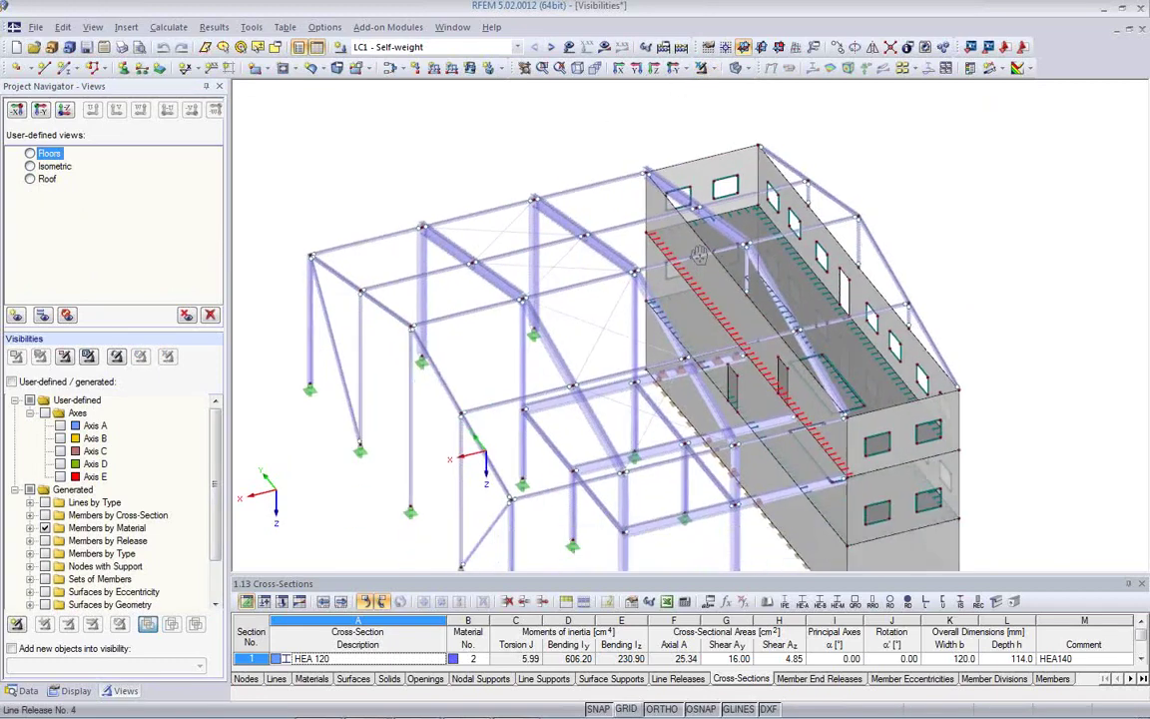
Isolate the solid building's lower floor slab with Visibility by Selected Objects and display its LC1 global deformations u.
{"action": "middle_click_drag", "start_coordinate": [756, 332], "coordinate": [576, 134], "text": "ctrl"}
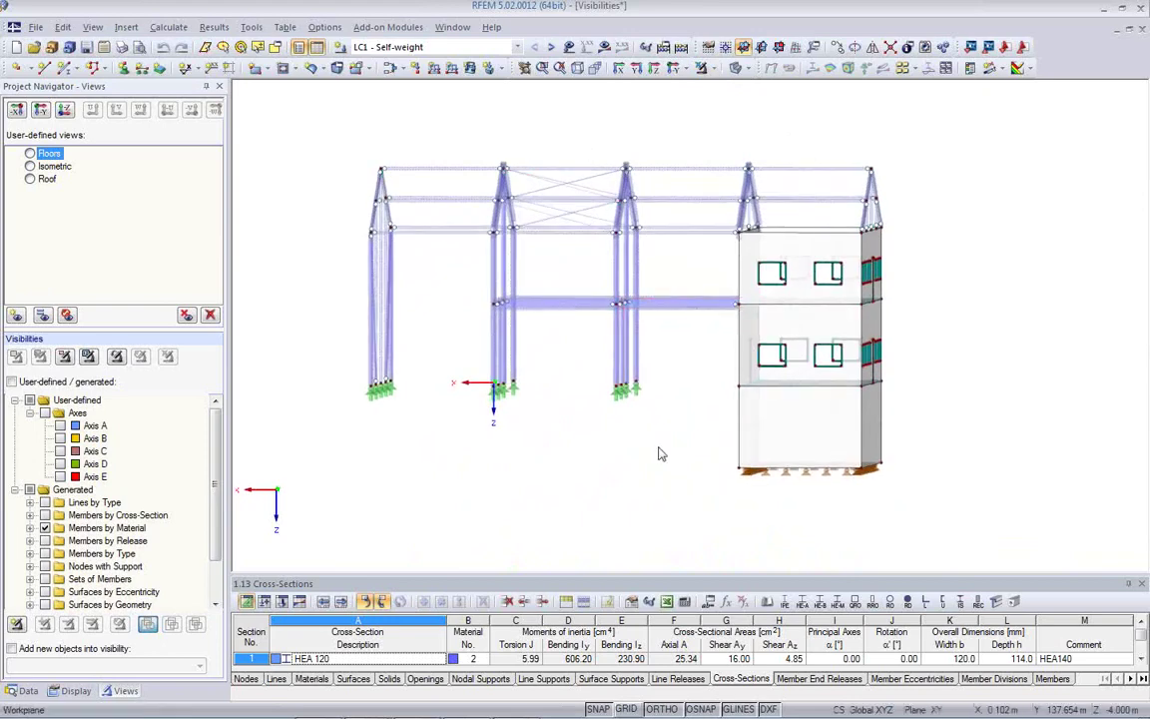
{"action": "middle_click_drag", "start_coordinate": [660, 454], "coordinate": [575, 457]}
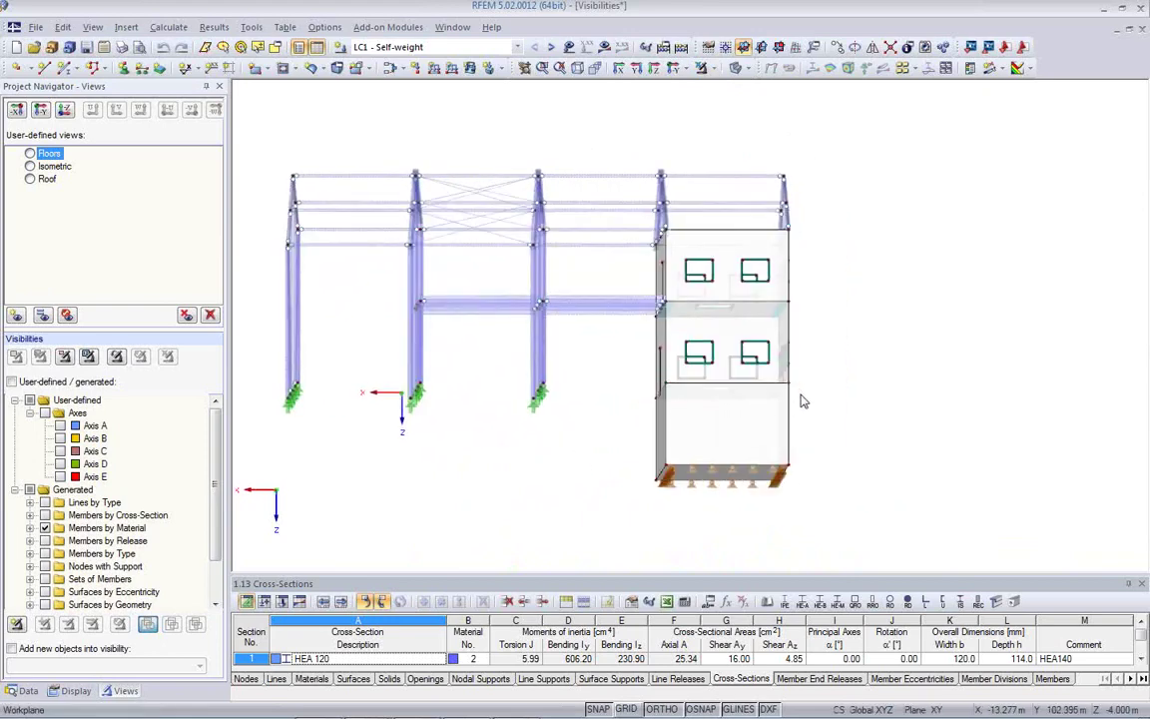
{"action": "left_click", "coordinate": [659, 445]}
{"action": "middle_click_drag", "start_coordinate": [659, 444], "coordinate": [617, 449], "text": "ctrl"}
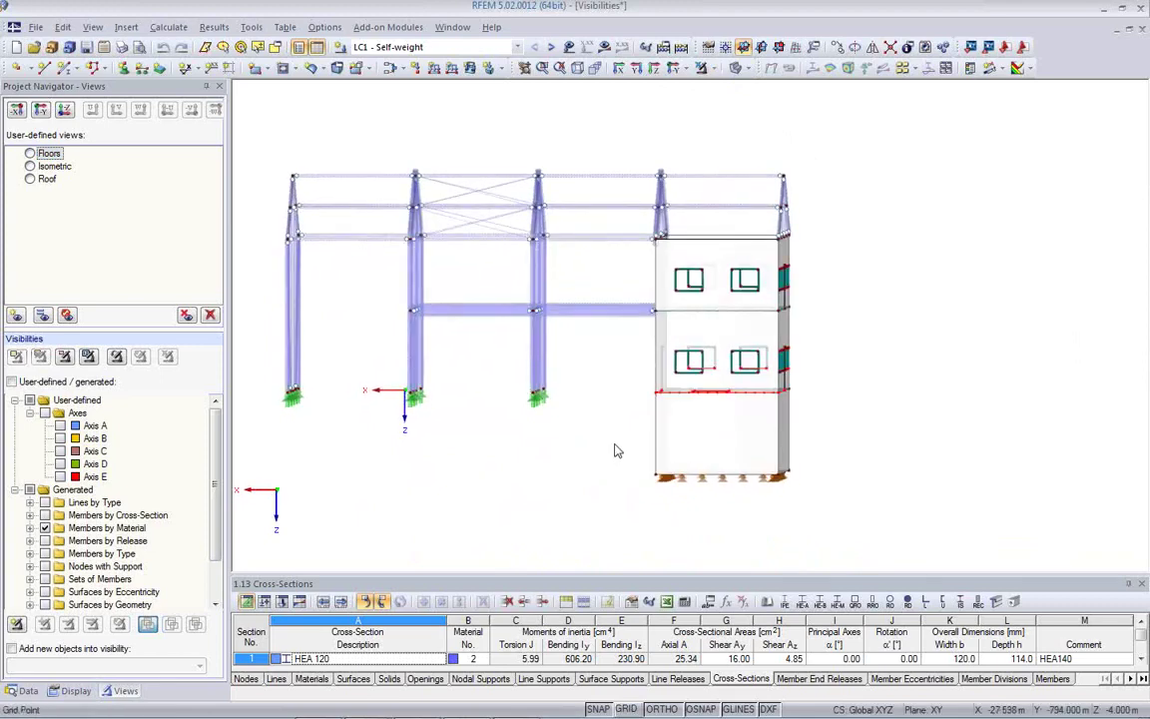
{"action": "left_click", "coordinate": [799, 396]}
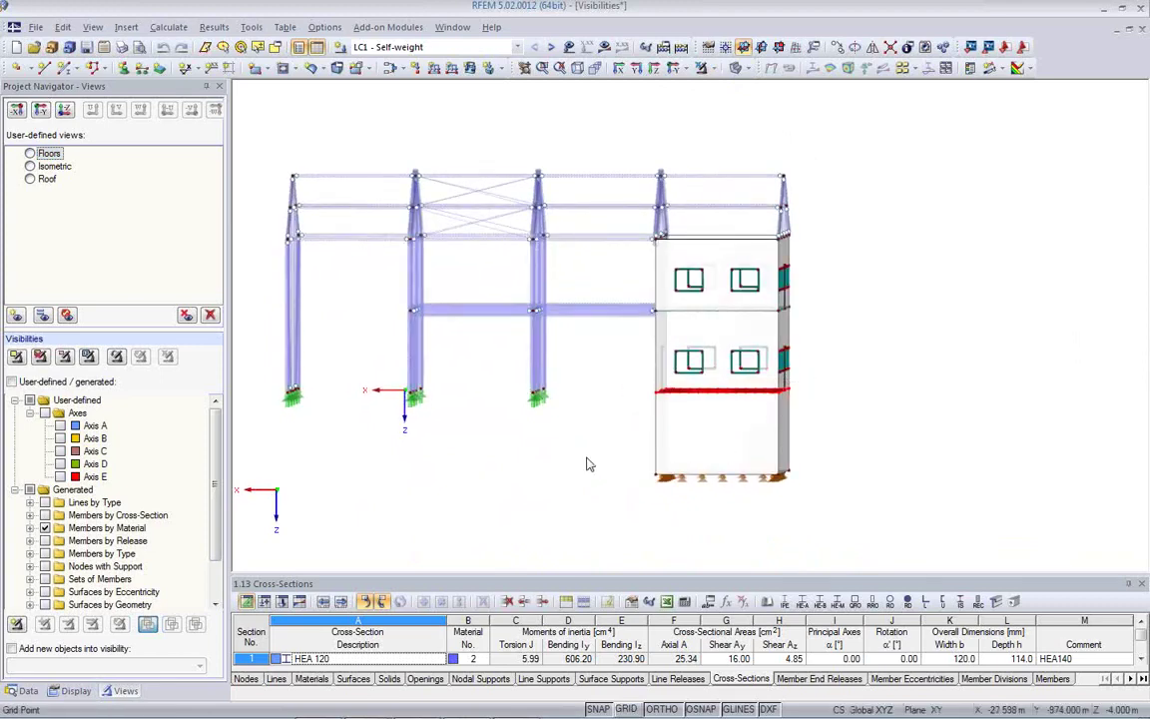
{"action": "left_click", "coordinate": [703, 67]}
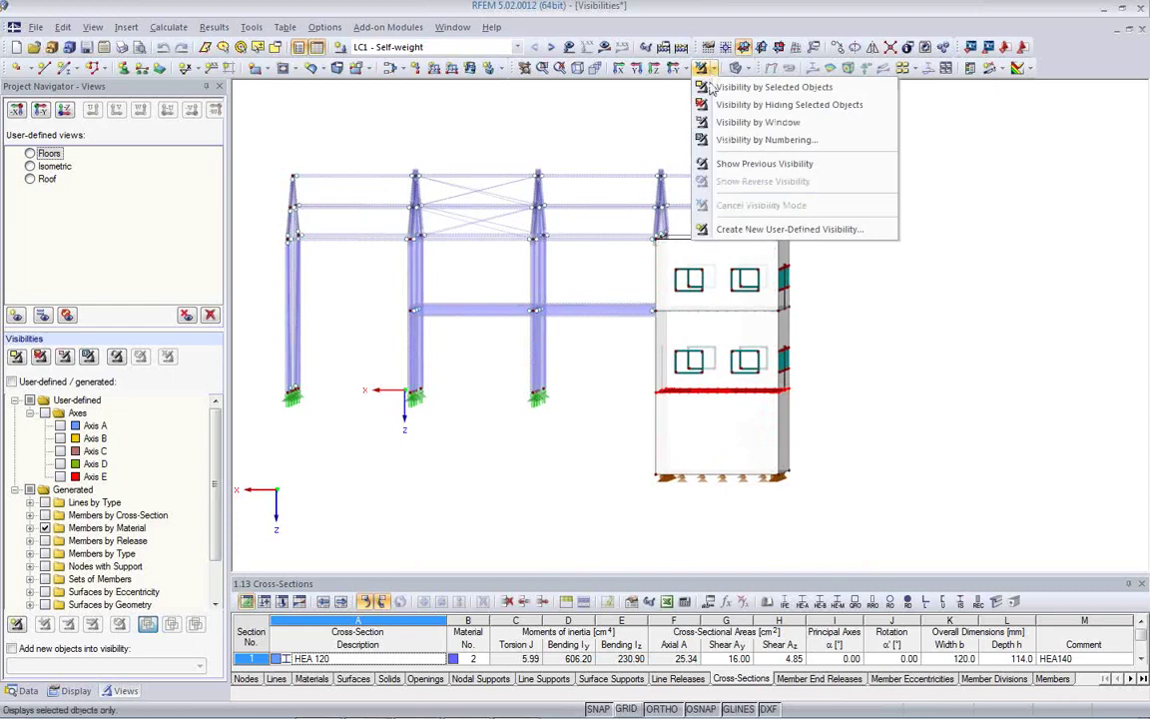
{"action": "left_click", "coordinate": [711, 92]}
{"action": "middle_click_drag", "start_coordinate": [649, 387], "coordinate": [706, 397], "text": "ctrl"}
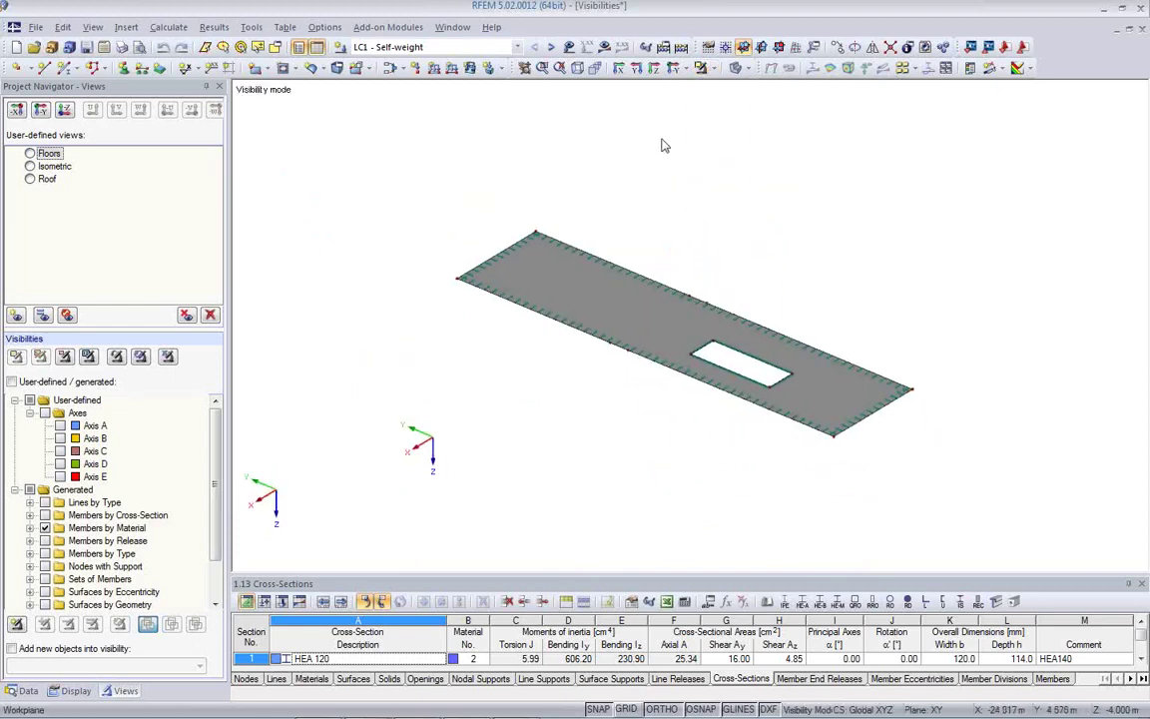
{"action": "left_click", "coordinate": [545, 47]}
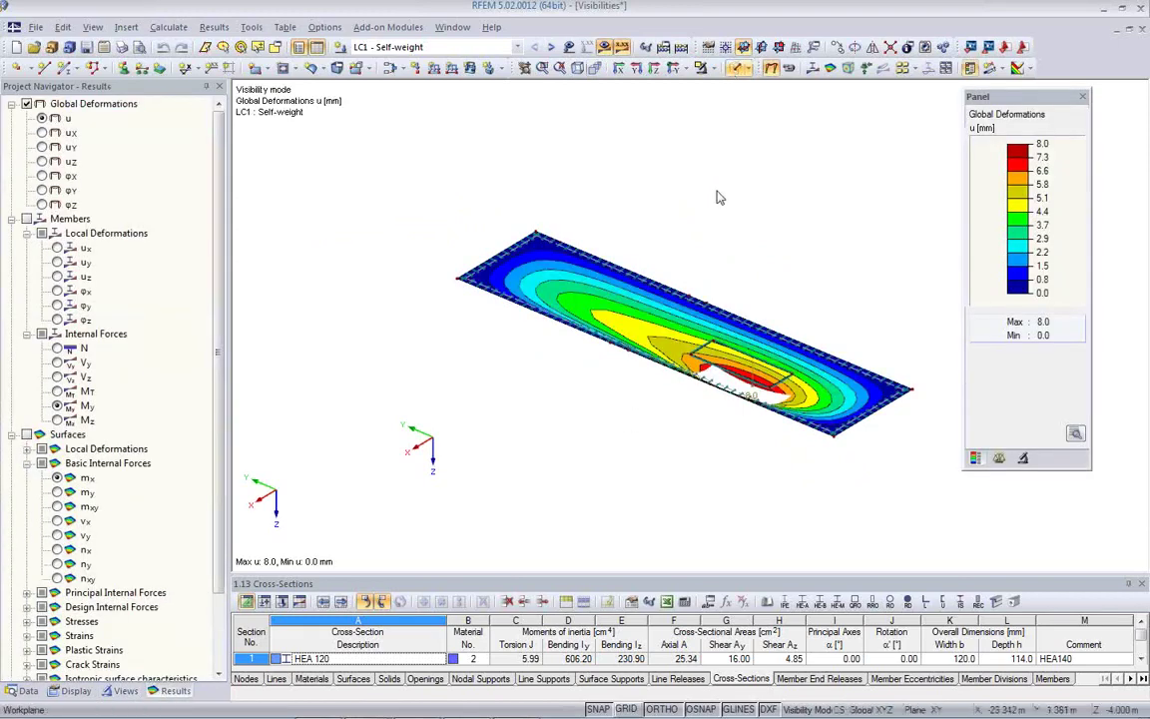
Save the isolated floor slab with its deformation display, viewed obliquely from above, as a user-defined view named Floor 1.
{"action": "middle_click_drag", "start_coordinate": [657, 445], "coordinate": [644, 471], "text": "ctrl"}
{"action": "mouse_move", "coordinate": [657, 427]}
{"action": "middle_mouse_down", "text": "ctrl"}
{"action": "mouse_move", "coordinate": [585, 360]}
{"action": "mouse_move", "coordinate": [675, 418]}
{"action": "mouse_move", "coordinate": [667, 429]}
{"action": "middle_mouse_up", "text": "ctrl"}
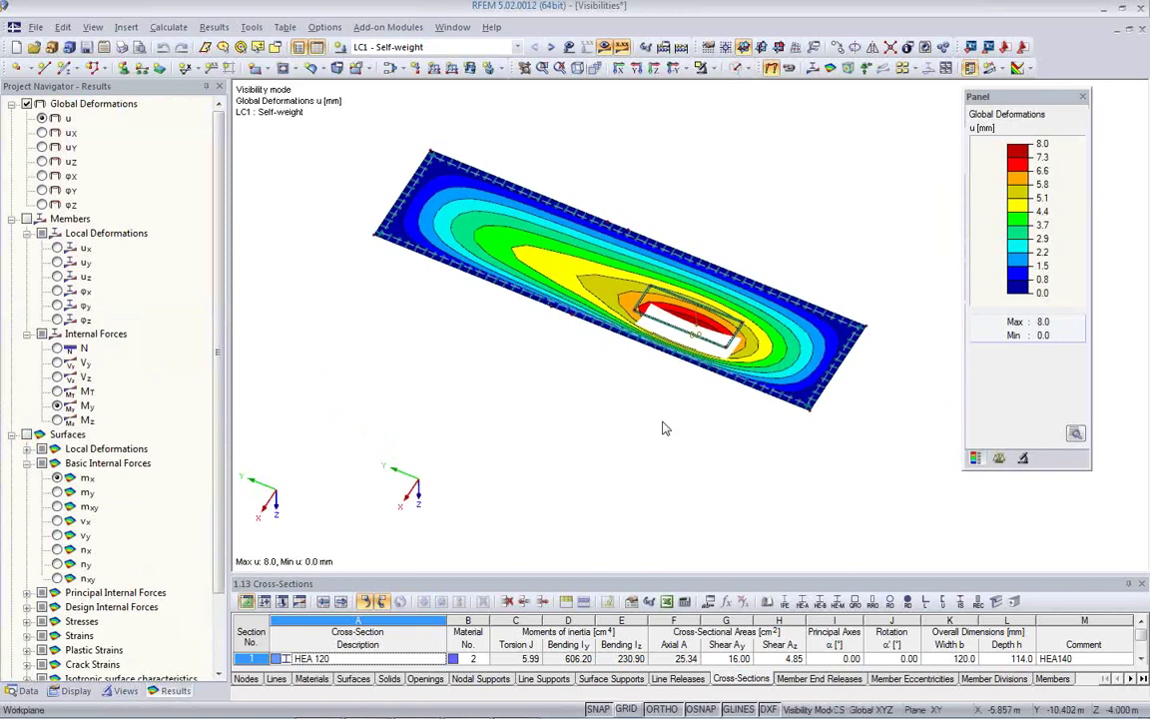
{"action": "left_click", "coordinate": [124, 691]}
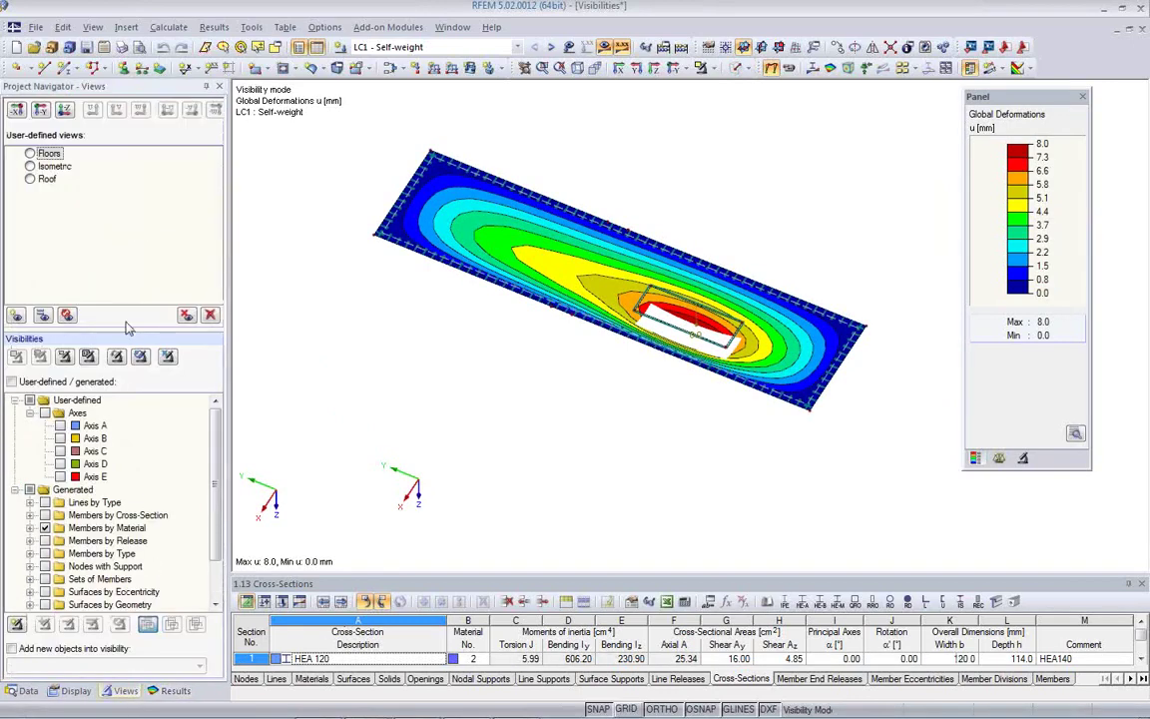
{"action": "left_click", "coordinate": [16, 318]}
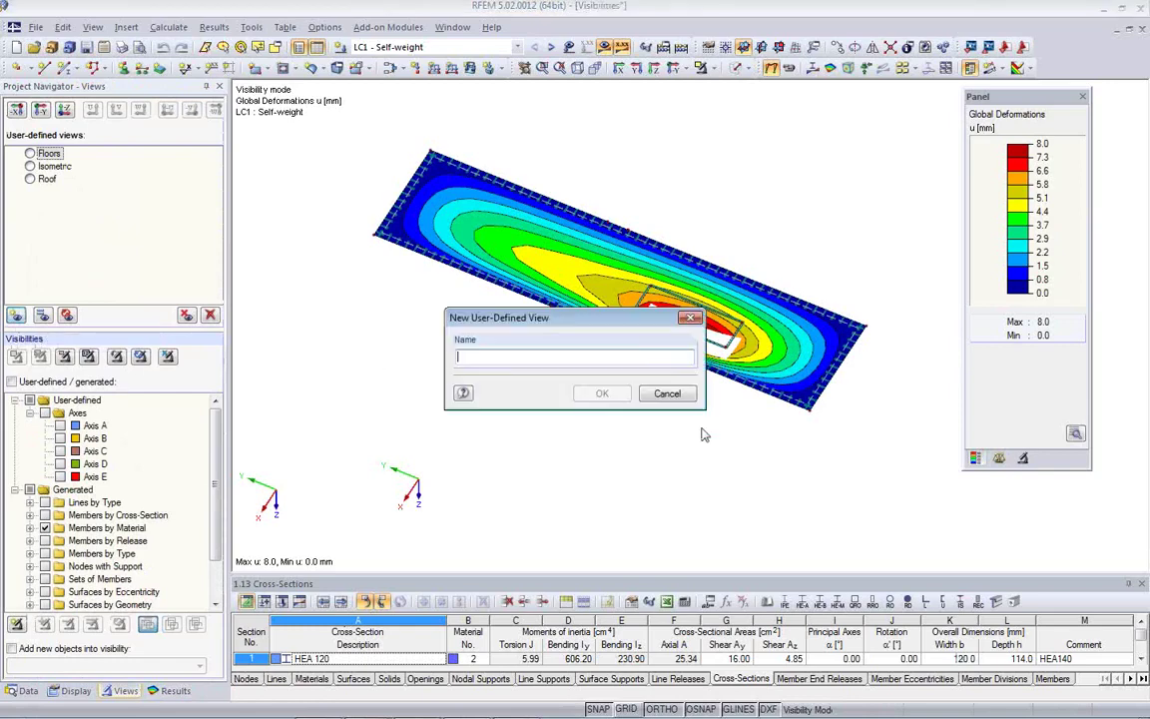
{"action": "type", "text": "Floor 1"}
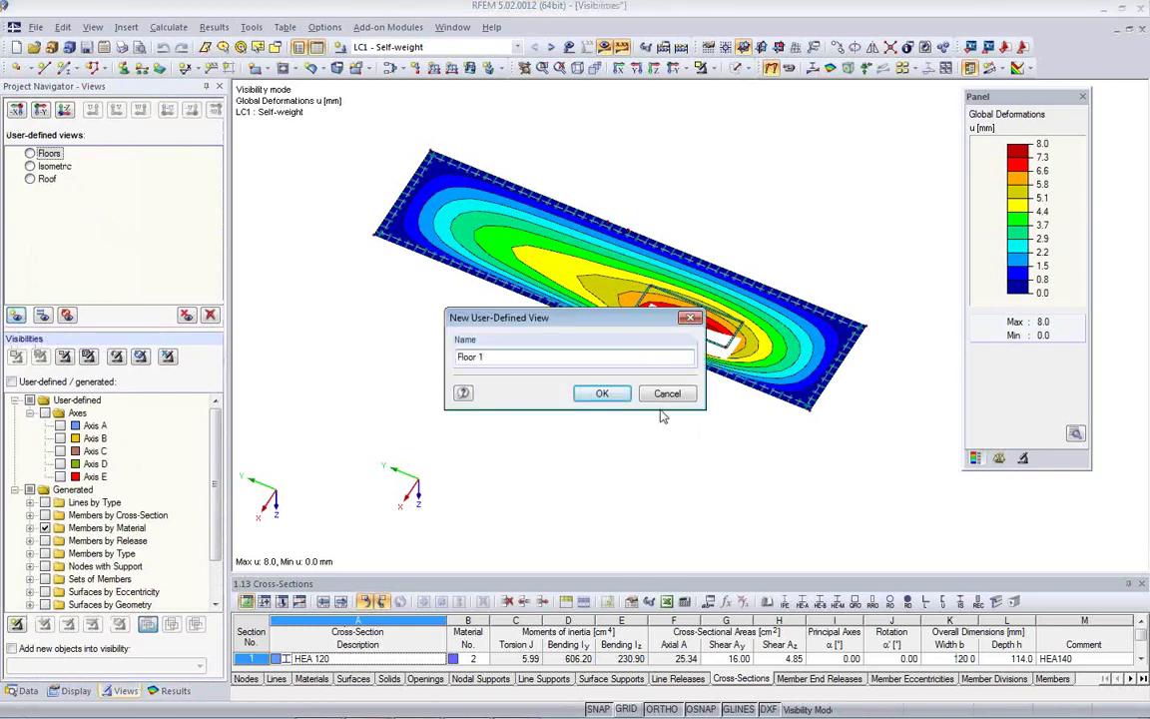
{"action": "left_click", "coordinate": [602, 393]}
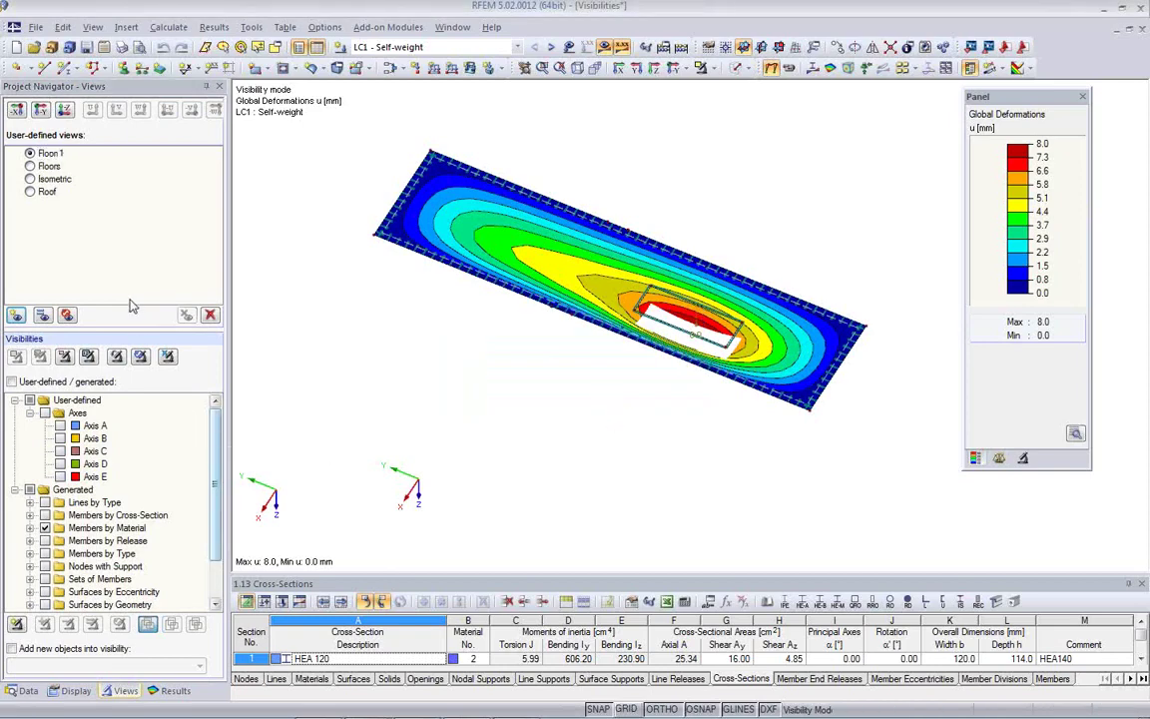
Bring back the whole model with the LC1 loads displayed instead of results, and test the Floor 1 user-defined view by recalling it.
{"action": "left_click", "coordinate": [706, 68]}
{"action": "left_click", "coordinate": [720, 206]}
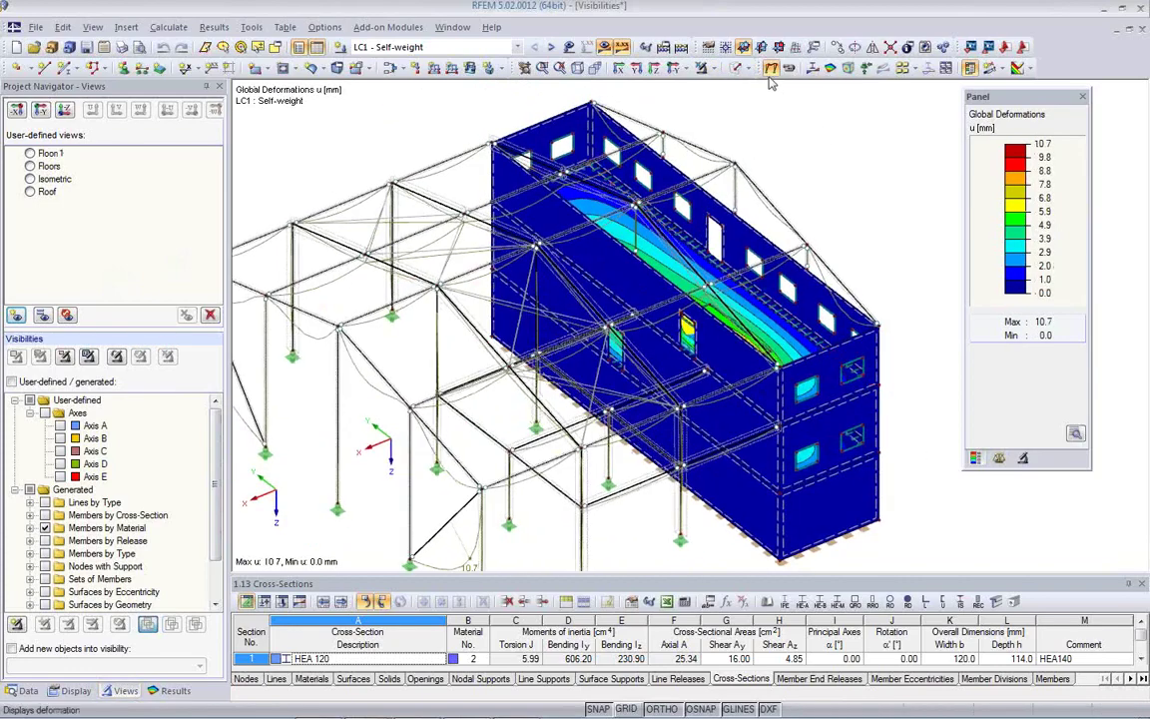
{"action": "left_click", "coordinate": [622, 47]}
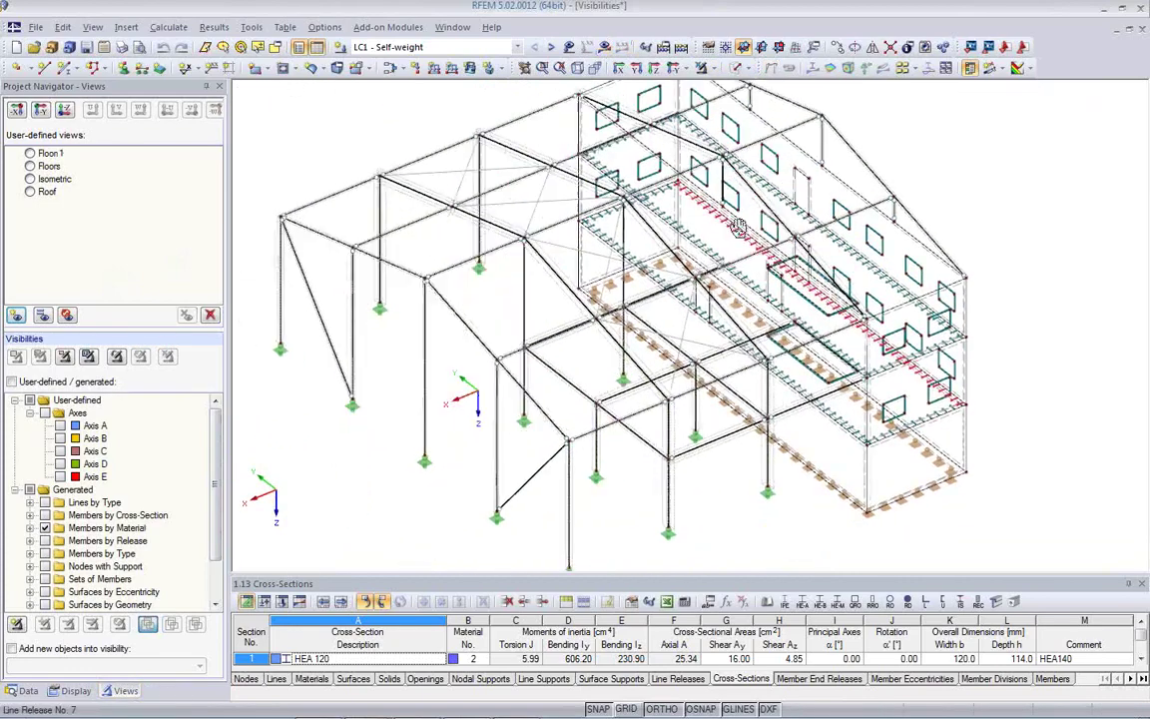
{"action": "left_click", "coordinate": [569, 47]}
{"action": "middle_click_drag", "start_coordinate": [492, 247], "coordinate": [380, 282], "text": "ctrl"}
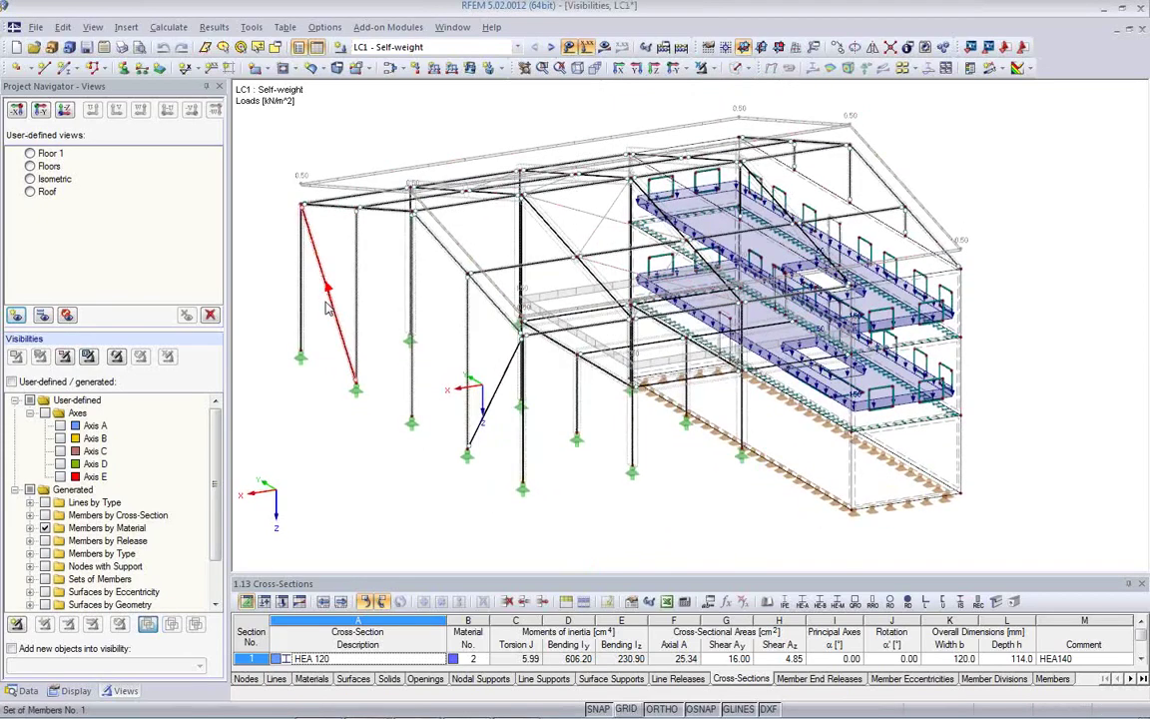
{"action": "left_click", "coordinate": [31, 154]}
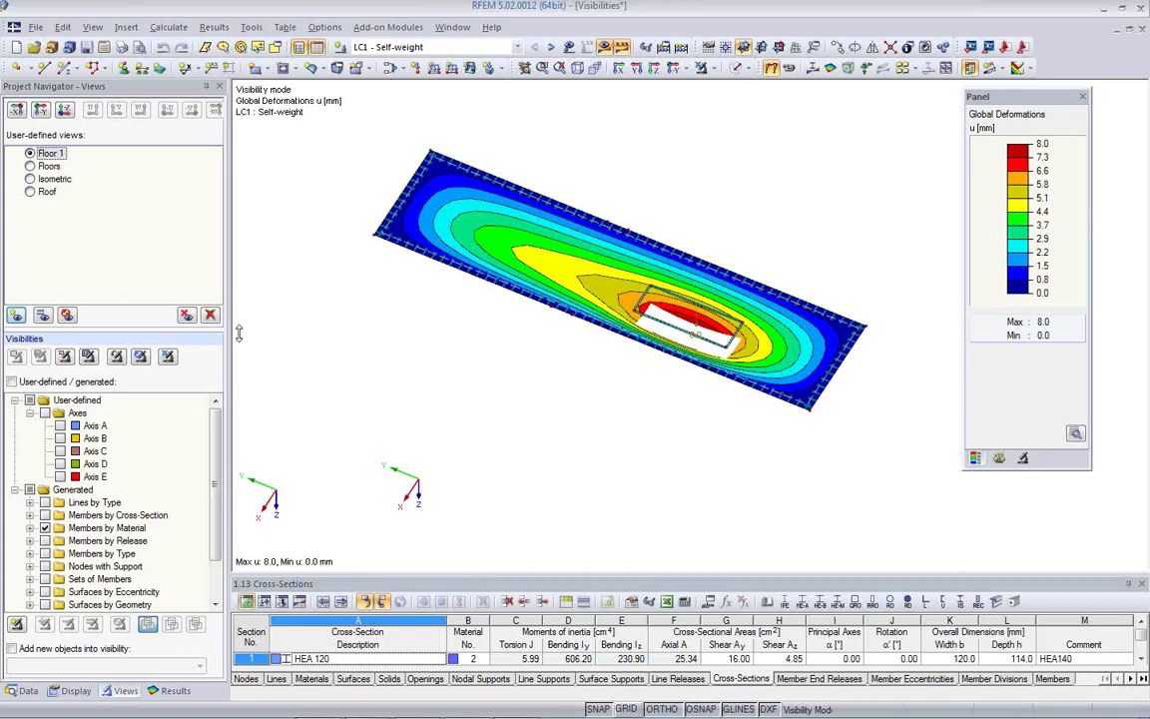
Overwrite the Floor 1 user-defined view with a plan view along Z, and refresh it after rotating the slab away.
{"action": "middle_click_drag", "start_coordinate": [552, 390], "coordinate": [699, 380], "text": "ctrl"}
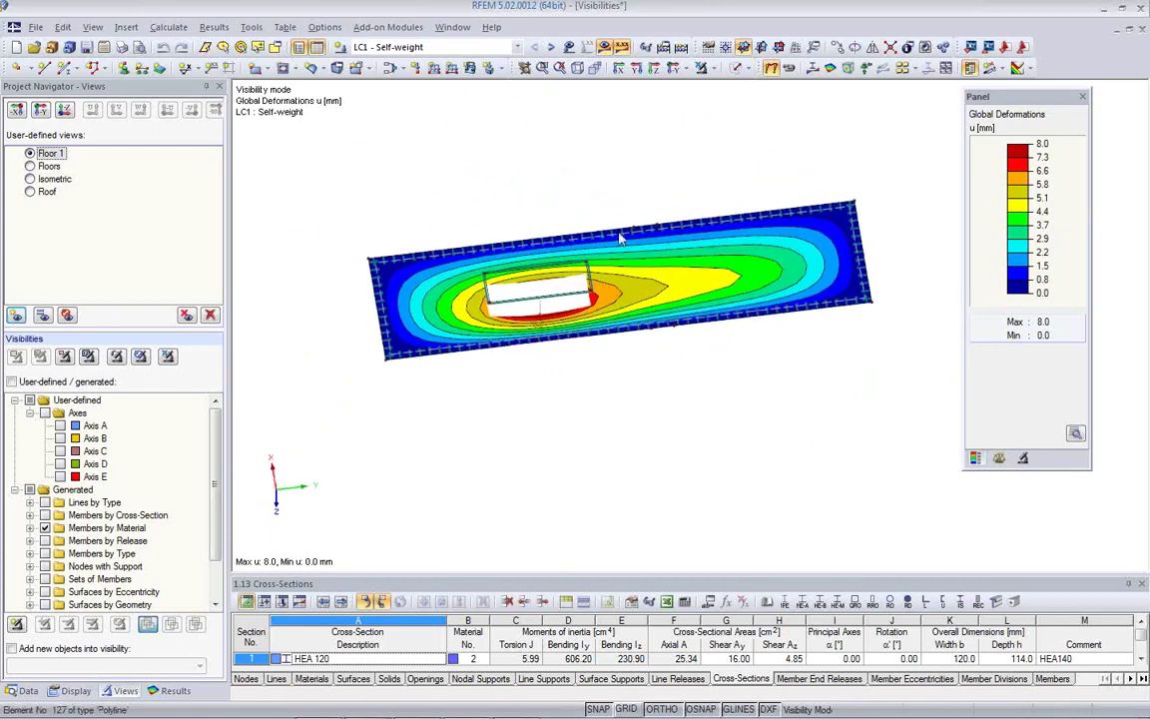
{"action": "left_click", "coordinate": [666, 76]}
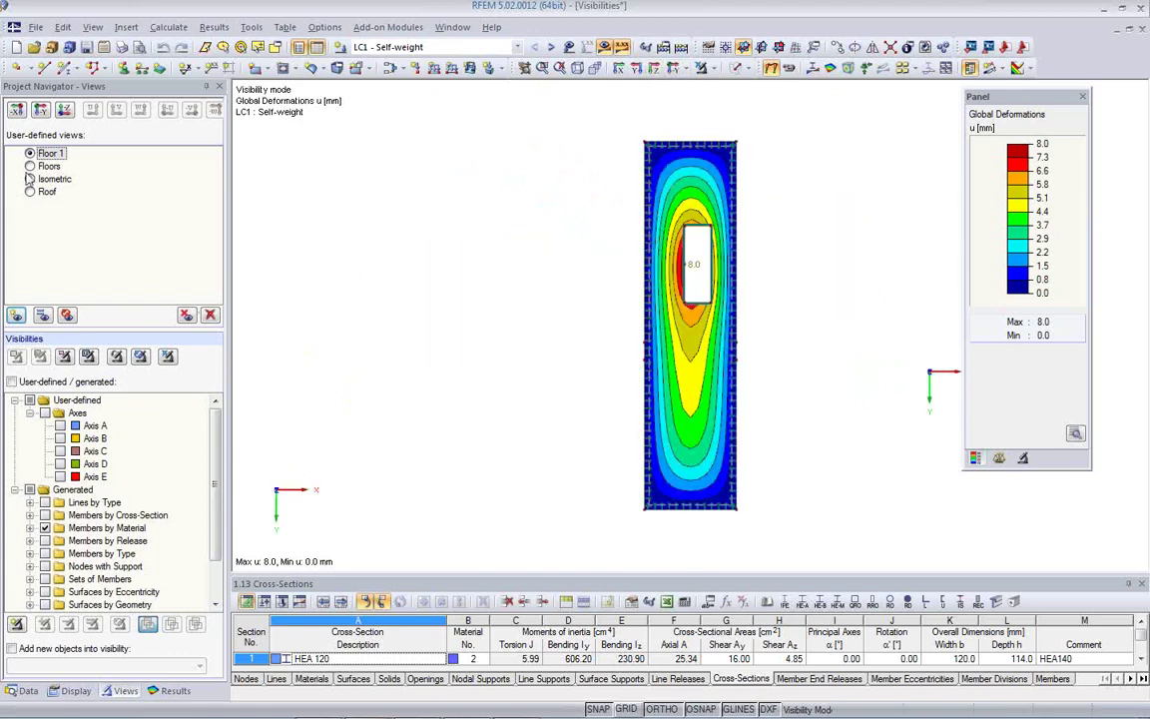
{"action": "left_click", "coordinate": [52, 154]}
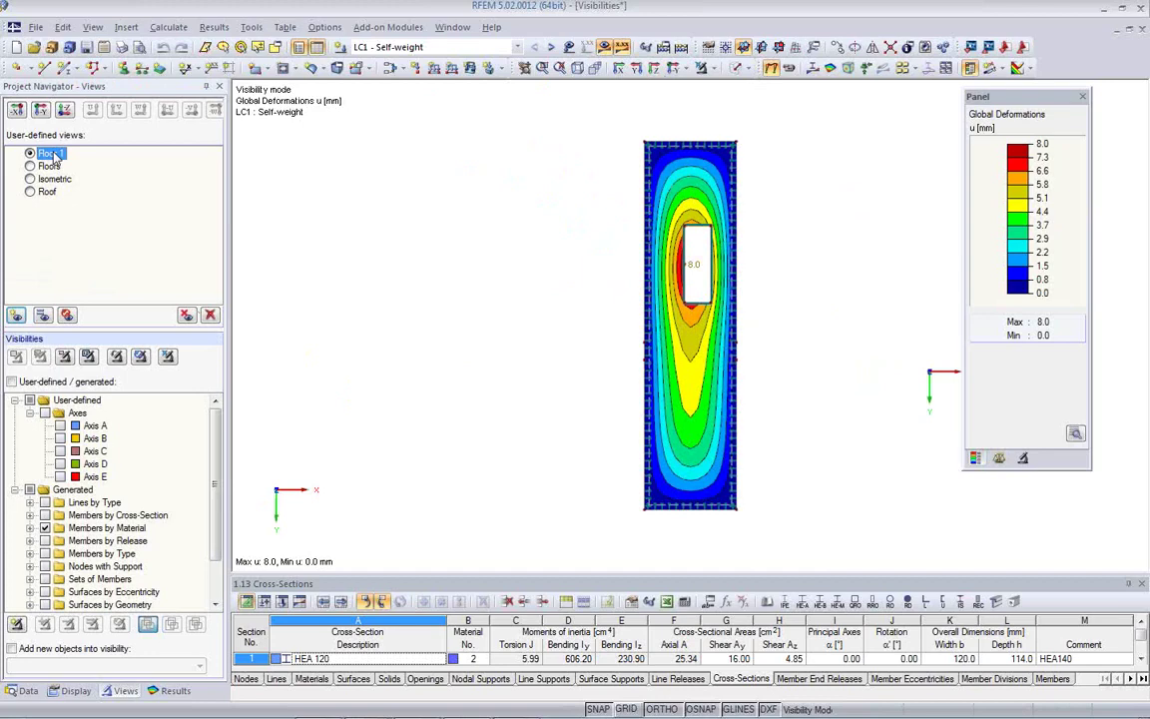
{"action": "left_click", "coordinate": [43, 318]}
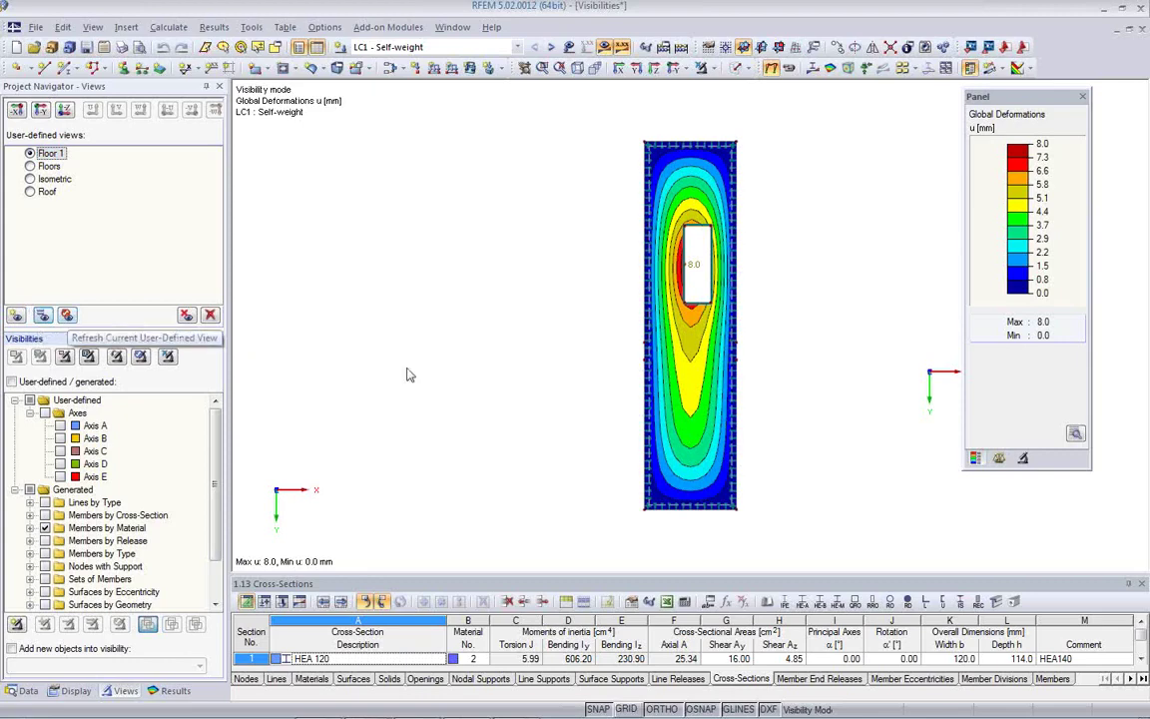
{"action": "middle_click_drag", "start_coordinate": [473, 390], "coordinate": [359, 302], "text": "ctrl"}
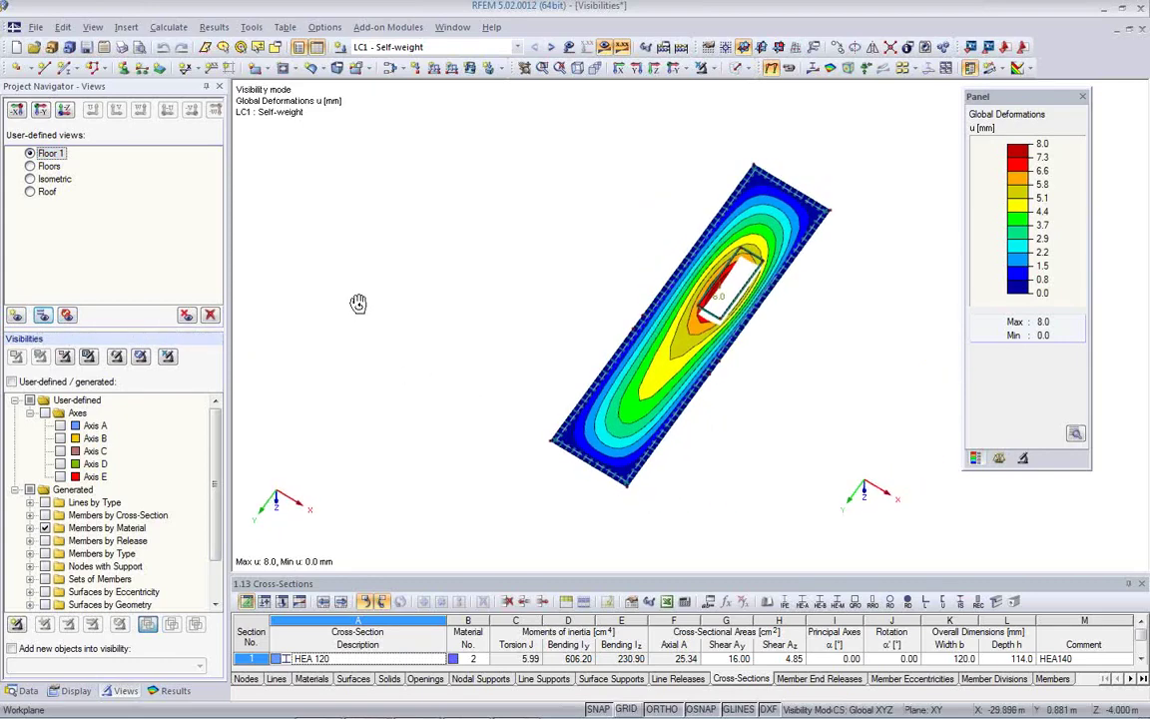
{"action": "left_click", "coordinate": [67, 315]}
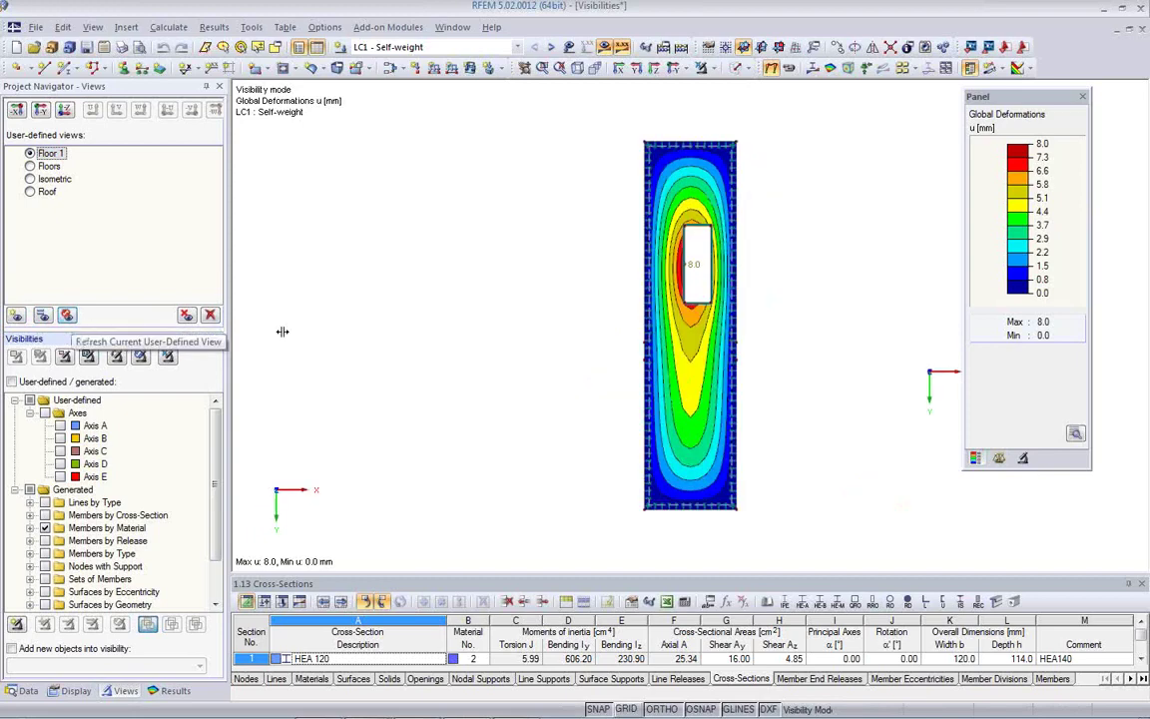
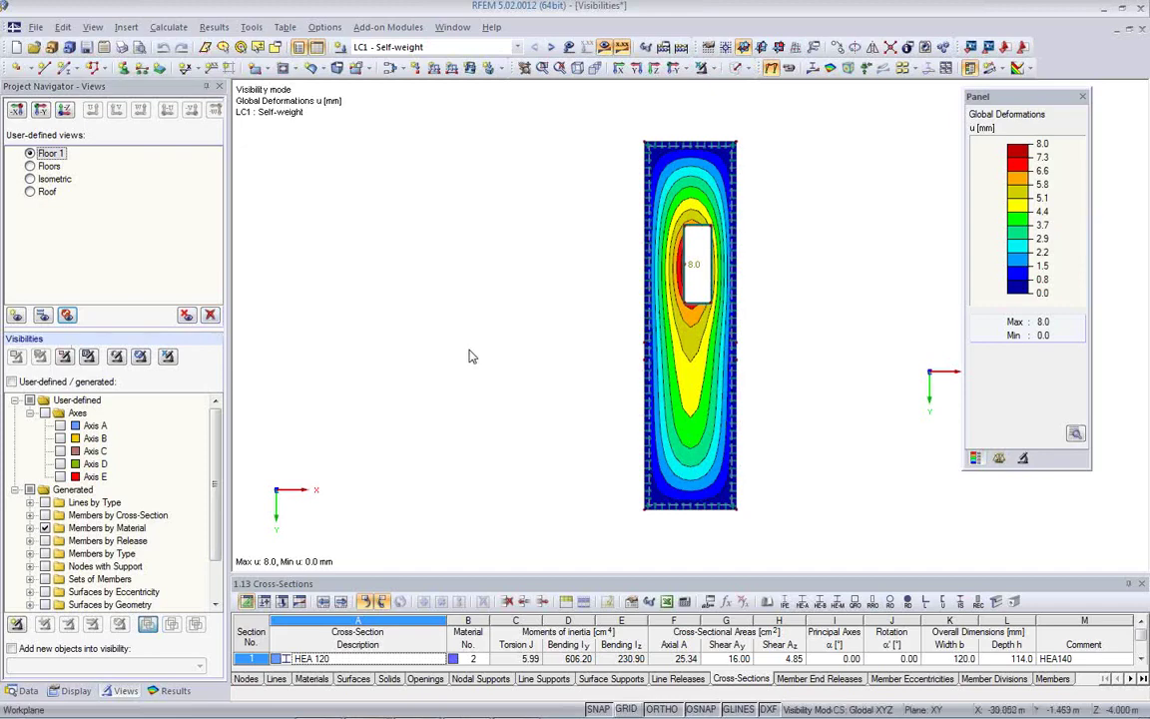
Cancel visibility mode and show the whole model in solid rendering from an isometric angle, without results or loads.
{"action": "left_click", "coordinate": [703, 68]}
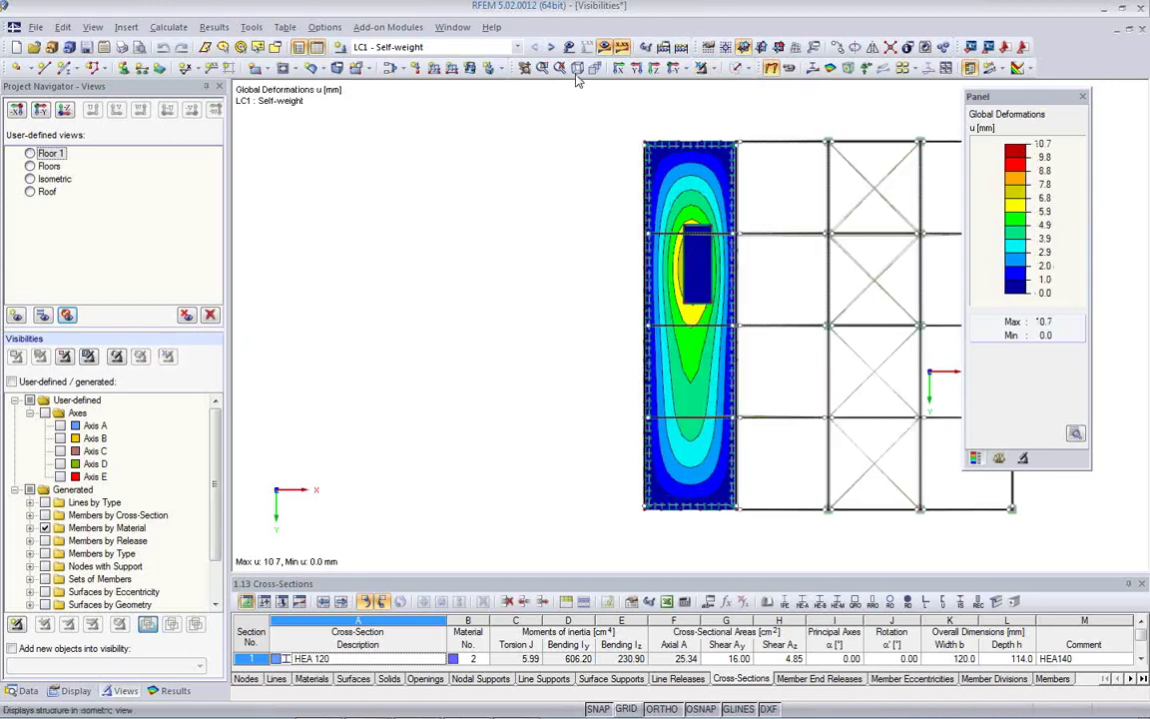
{"action": "left_click", "coordinate": [577, 76]}
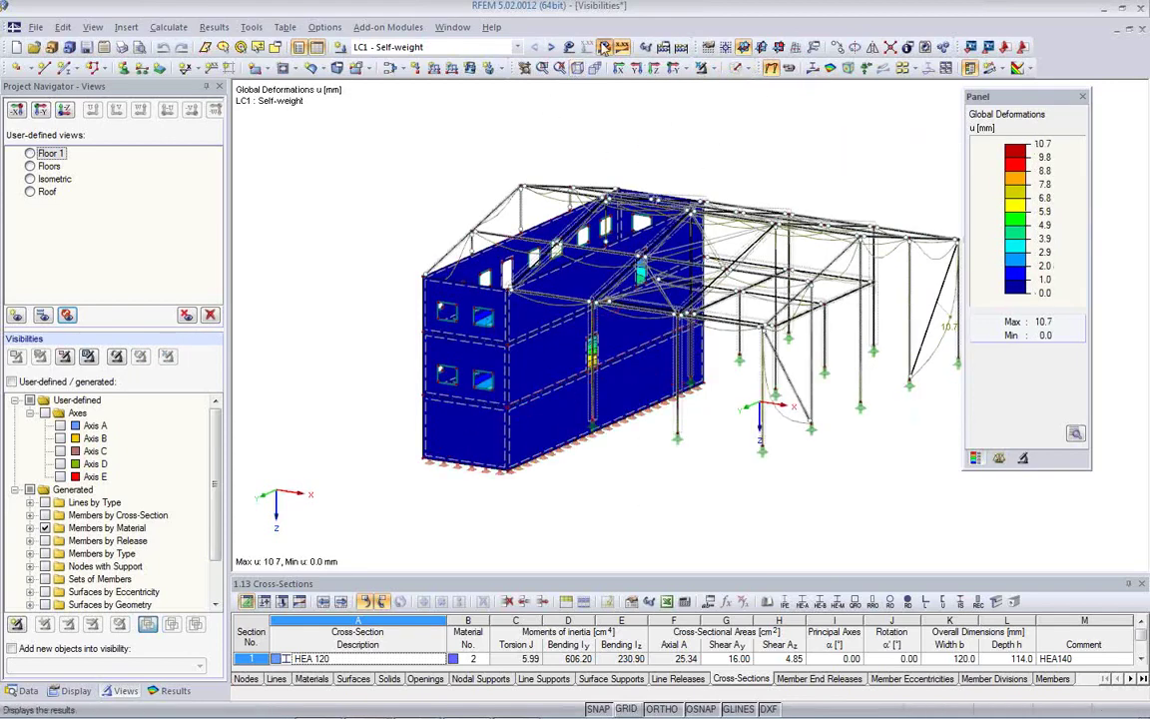
{"action": "left_click", "coordinate": [569, 48]}
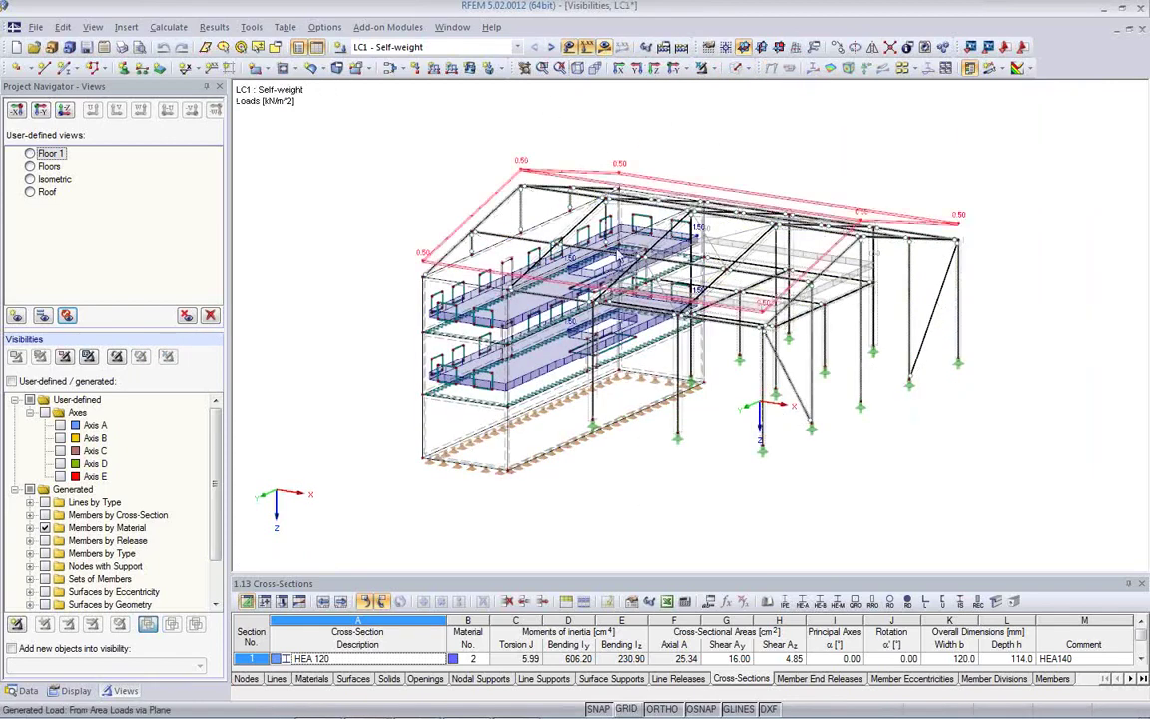
{"action": "left_click", "coordinate": [569, 48]}
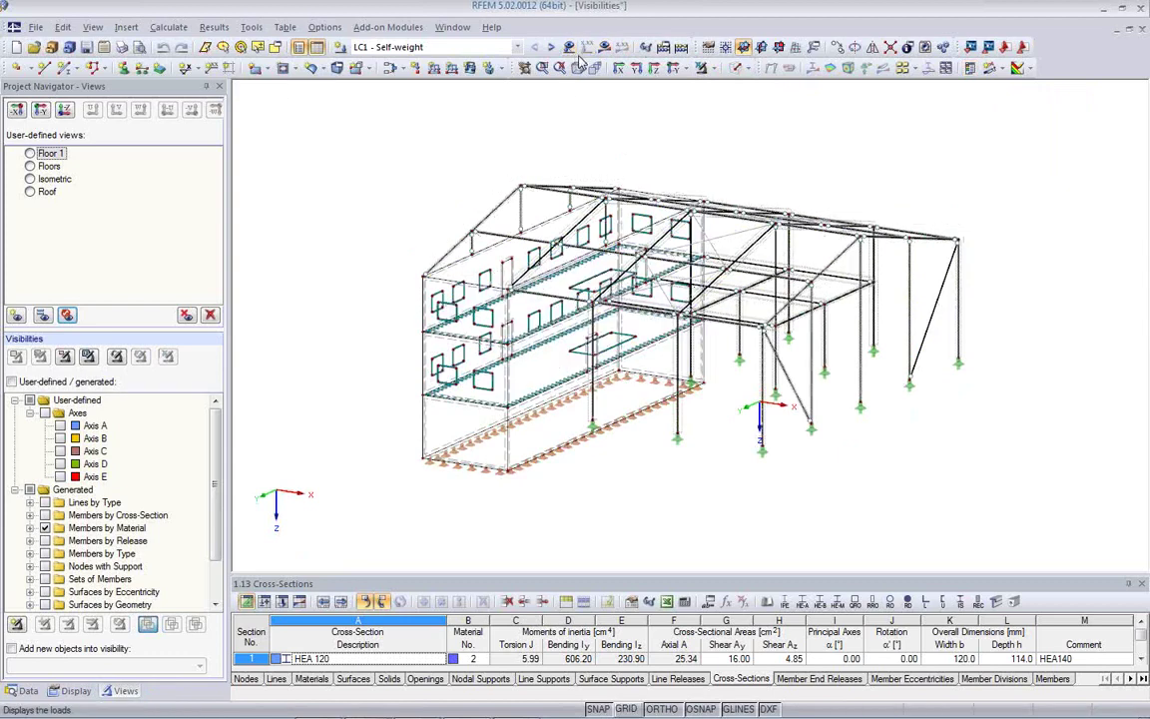
{"action": "left_click", "coordinate": [735, 67]}
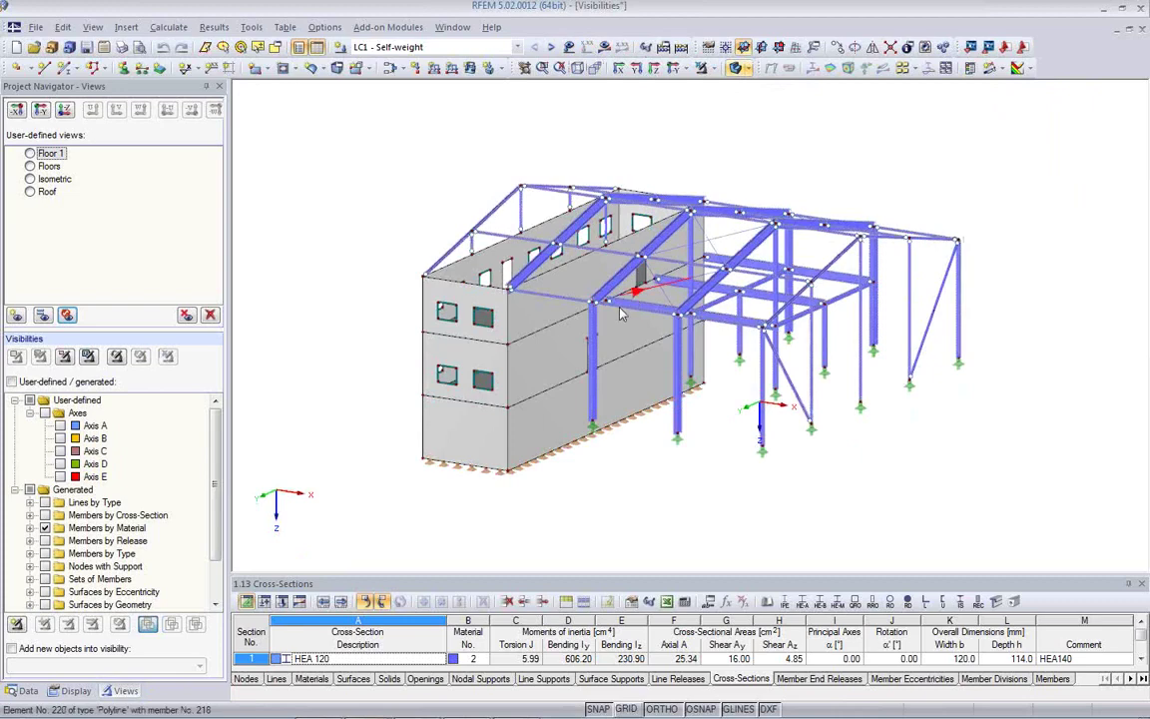
{"action": "middle_click_drag", "start_coordinate": [619, 315], "coordinate": [192, 483], "text": "ctrl"}
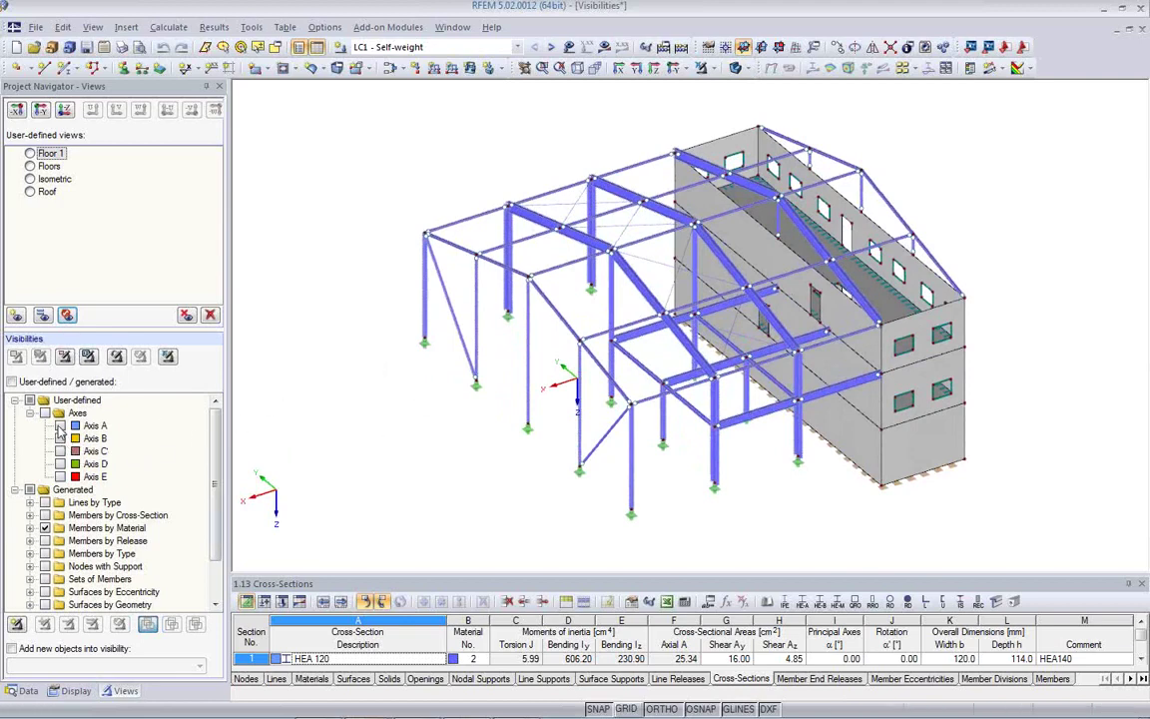
Activate the user-defined visibilities Axis A to Axis E and turn off the generated Members by Material group.
{"action": "left_click", "coordinate": [60, 425]}
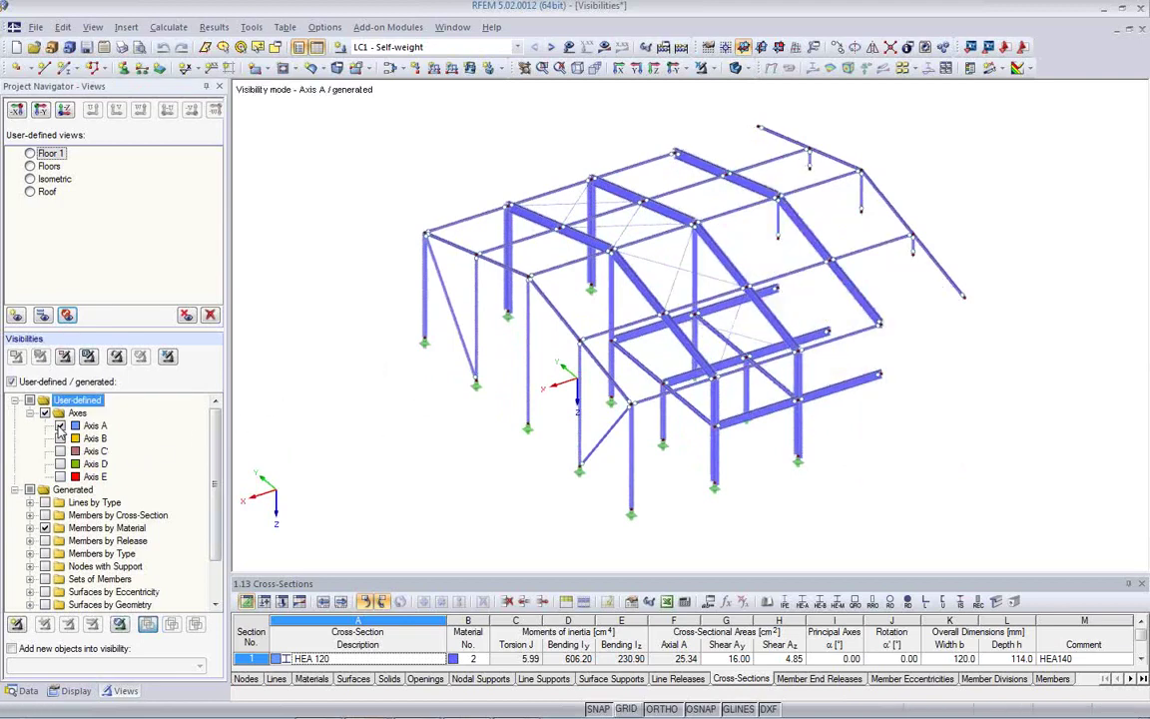
{"action": "left_click", "coordinate": [42, 529]}
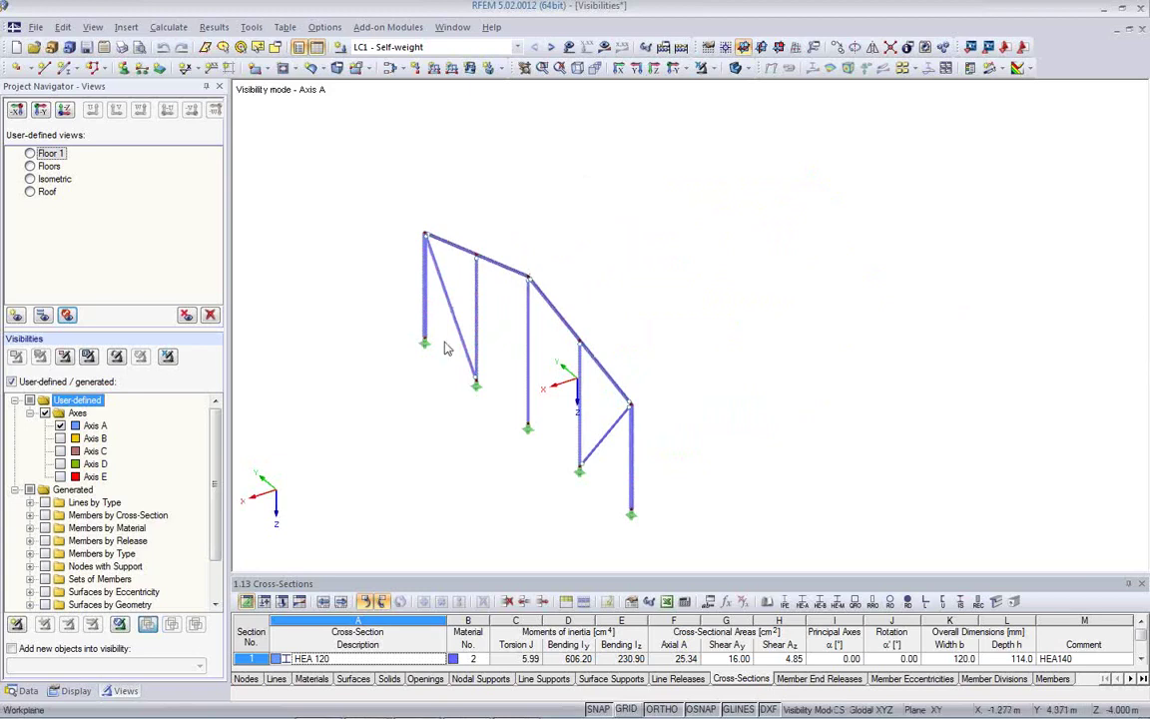
{"action": "left_click", "coordinate": [60, 439]}
{"action": "left_click", "coordinate": [60, 452]}
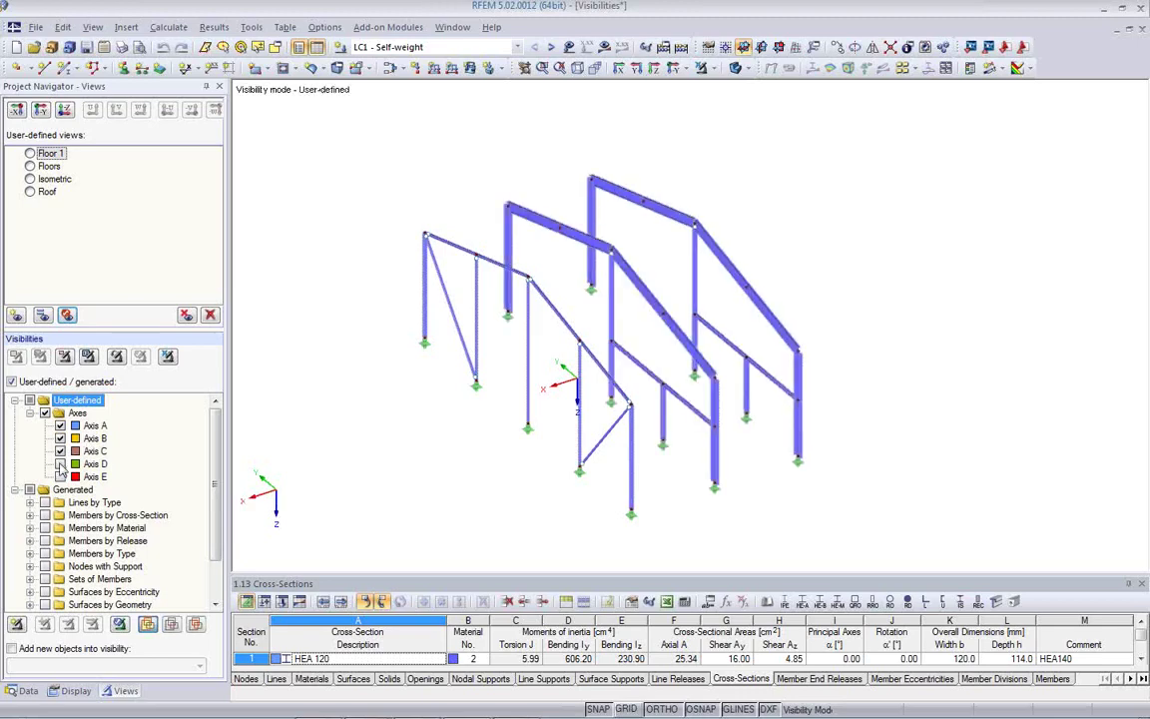
{"action": "left_click", "coordinate": [60, 464]}
{"action": "left_click", "coordinate": [60, 478]}
{"action": "middle_click_drag", "start_coordinate": [724, 440], "coordinate": [689, 399], "text": "ctrl"}
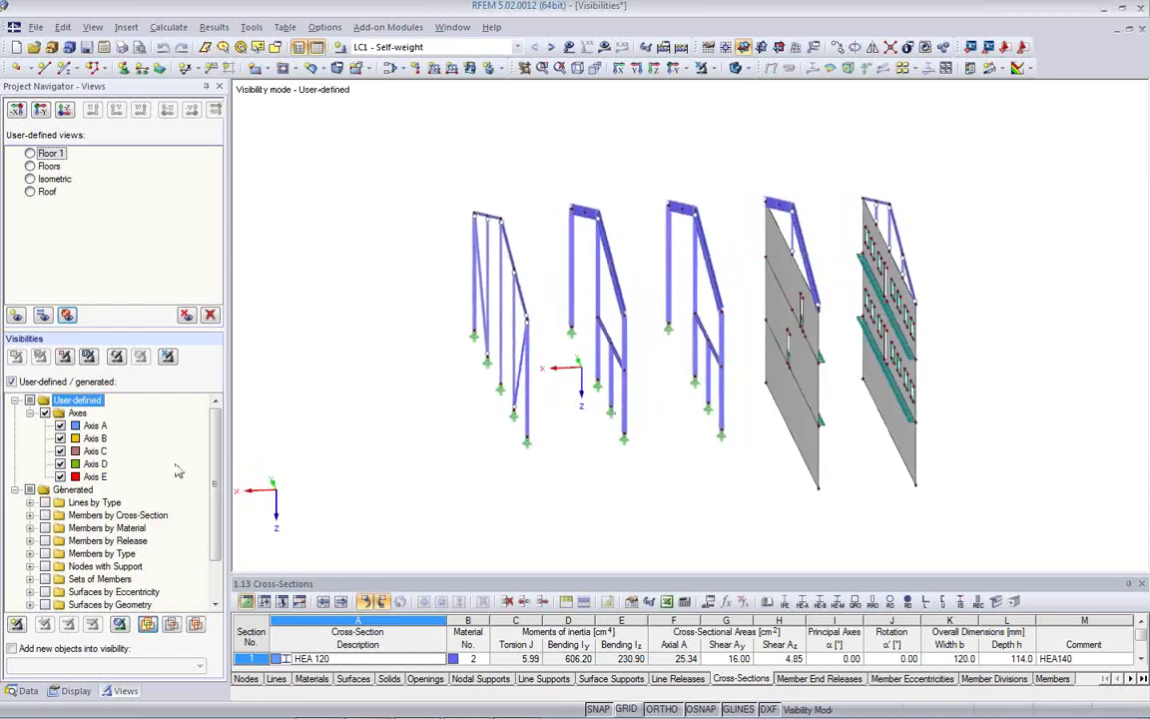
Turn off the Axis D and Axis E visibilities so only the frames on axes A, B and C are displayed.
{"action": "left_click", "coordinate": [60, 464]}
{"action": "left_click", "coordinate": [60, 477]}
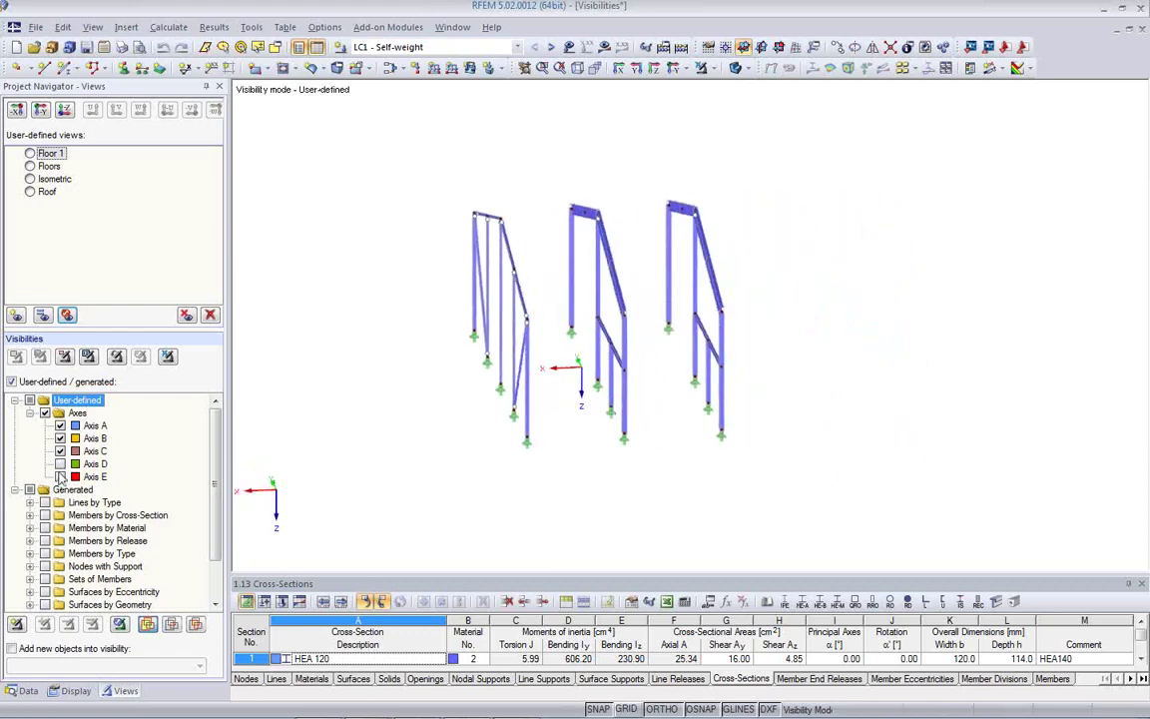
{"action": "middle_click_drag", "start_coordinate": [300, 455], "coordinate": [331, 345], "text": "ctrl"}
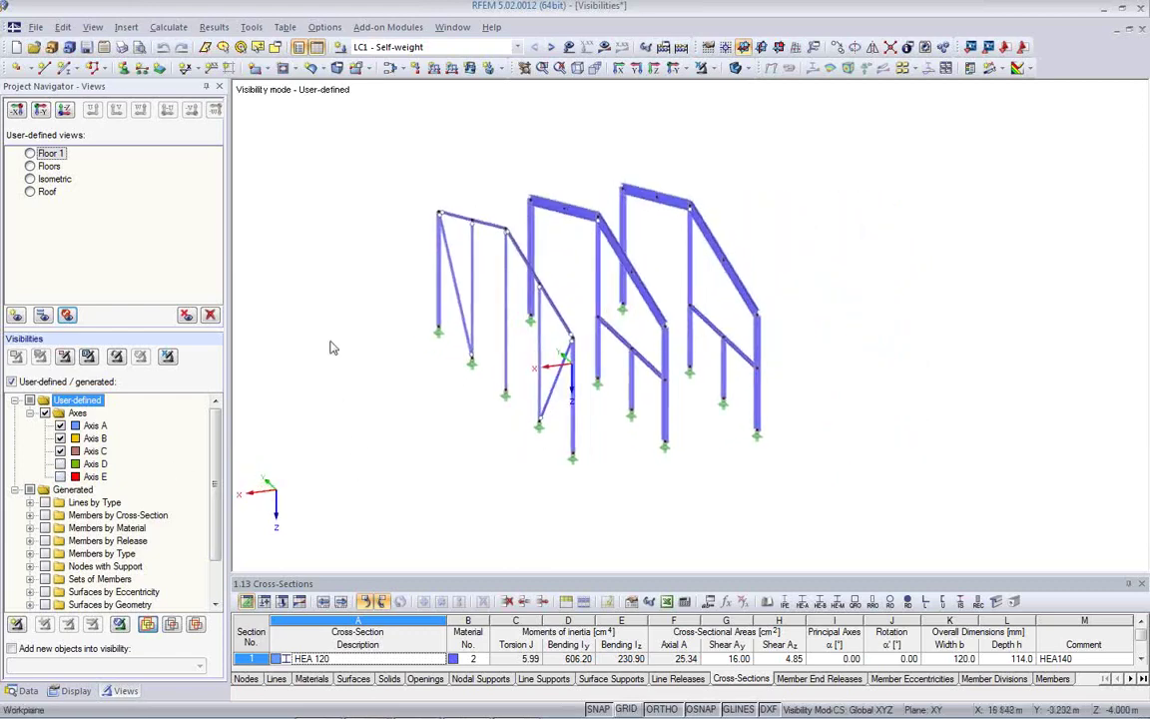
Display the hidden objects in the background behind the frames of Axes A, B and C.
{"action": "right_click", "coordinate": [340, 258]}
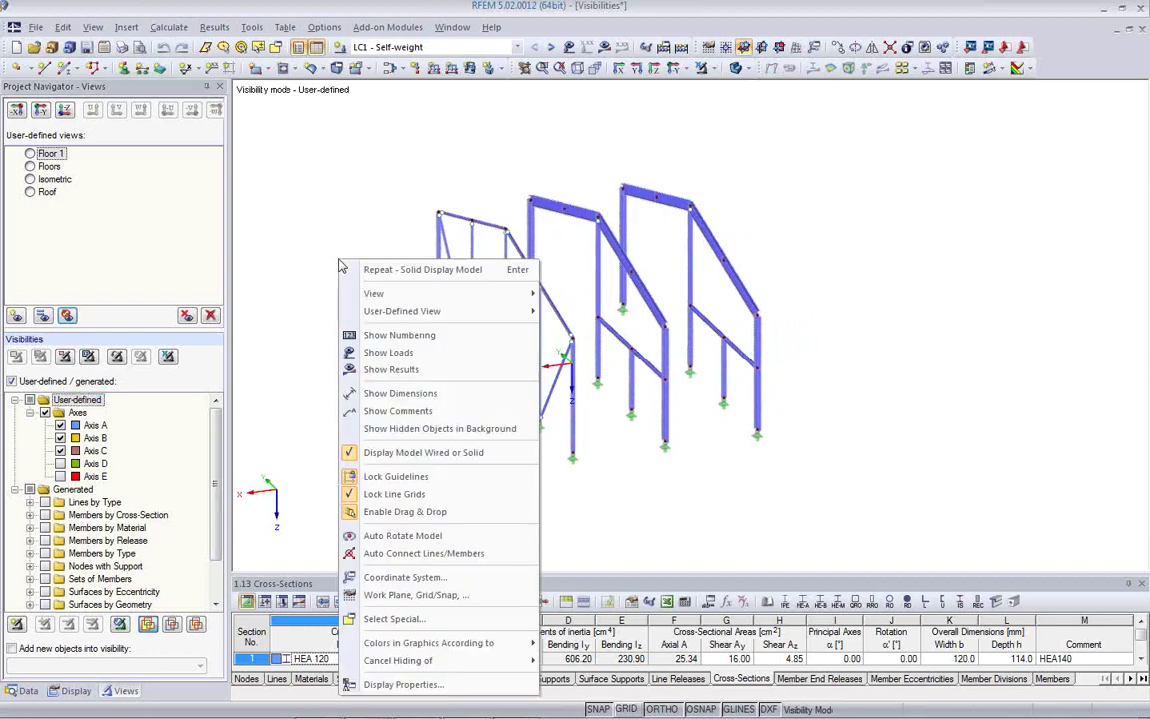
{"action": "left_click", "coordinate": [384, 433]}
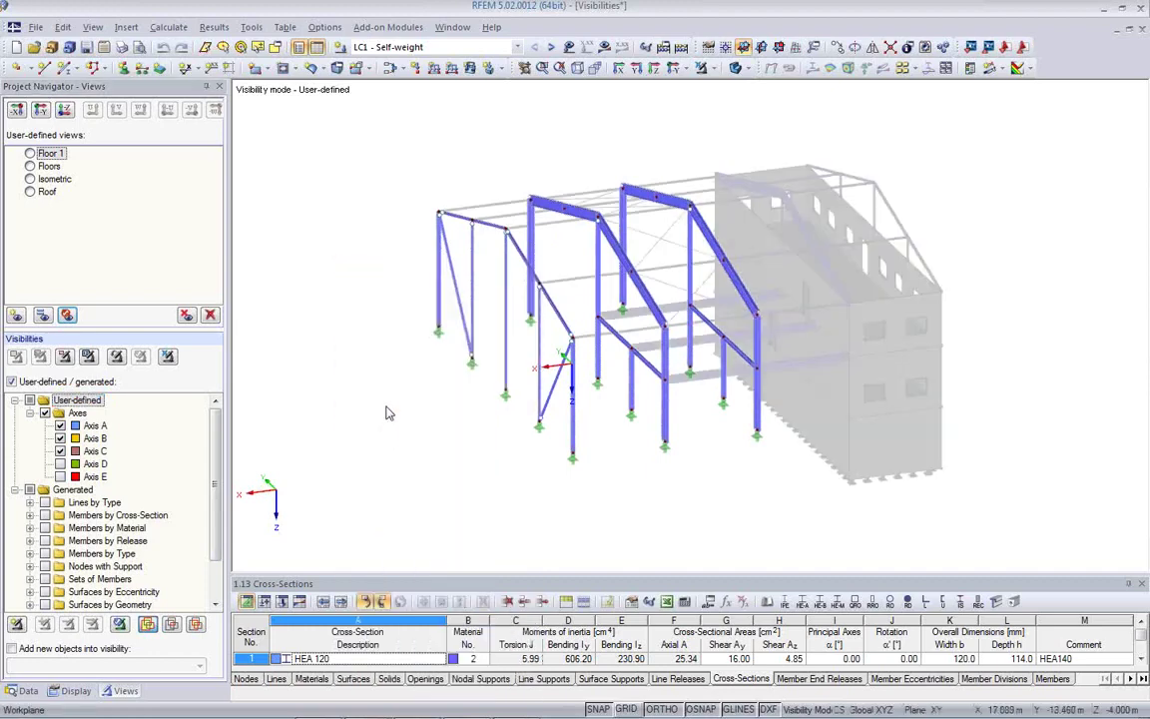
{"action": "middle_click_drag", "start_coordinate": [475, 428], "coordinate": [559, 446], "text": "ctrl"}
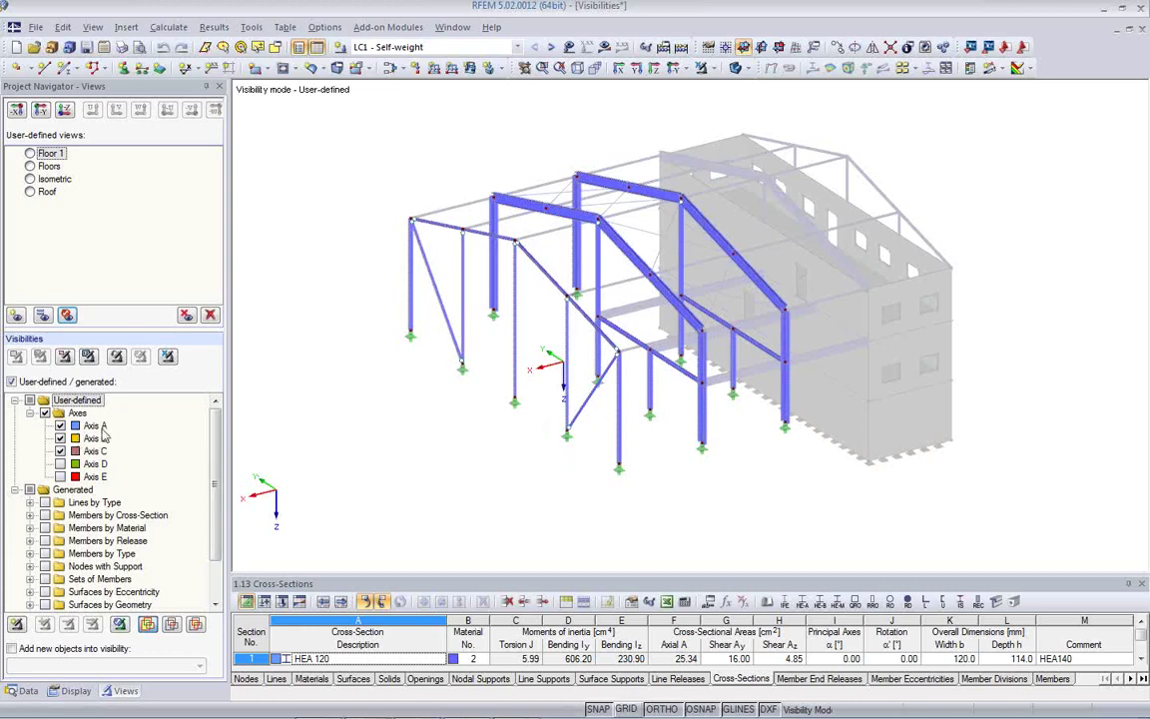
Show the full model and start a new user-defined visibility from the intermediate-floor beams, placed in a new group named Levels.
{"action": "left_click", "coordinate": [11, 381]}
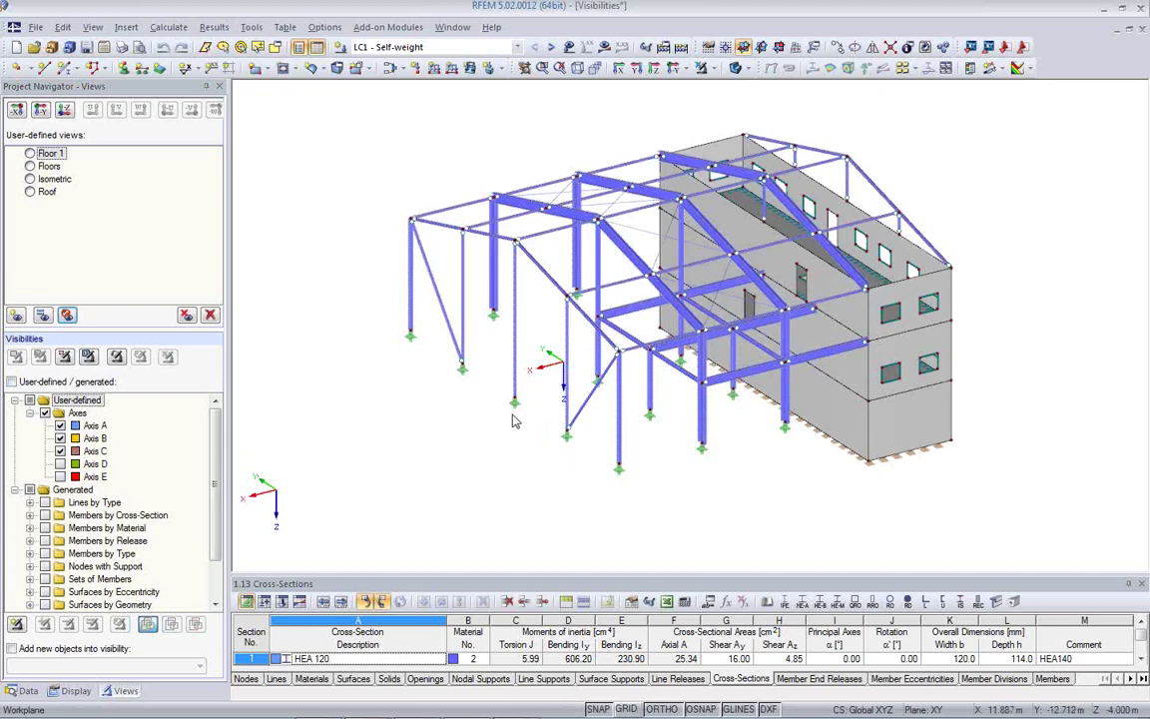
{"action": "middle_click_drag", "start_coordinate": [696, 471], "coordinate": [547, 333], "text": "ctrl"}
{"action": "middle_click_drag", "start_coordinate": [757, 346], "coordinate": [732, 356], "text": "ctrl"}
{"action": "left_click_drag", "start_coordinate": [567, 288], "coordinate": [751, 315]}
{"action": "middle_click_drag", "start_coordinate": [748, 333], "coordinate": [629, 451], "text": "ctrl"}
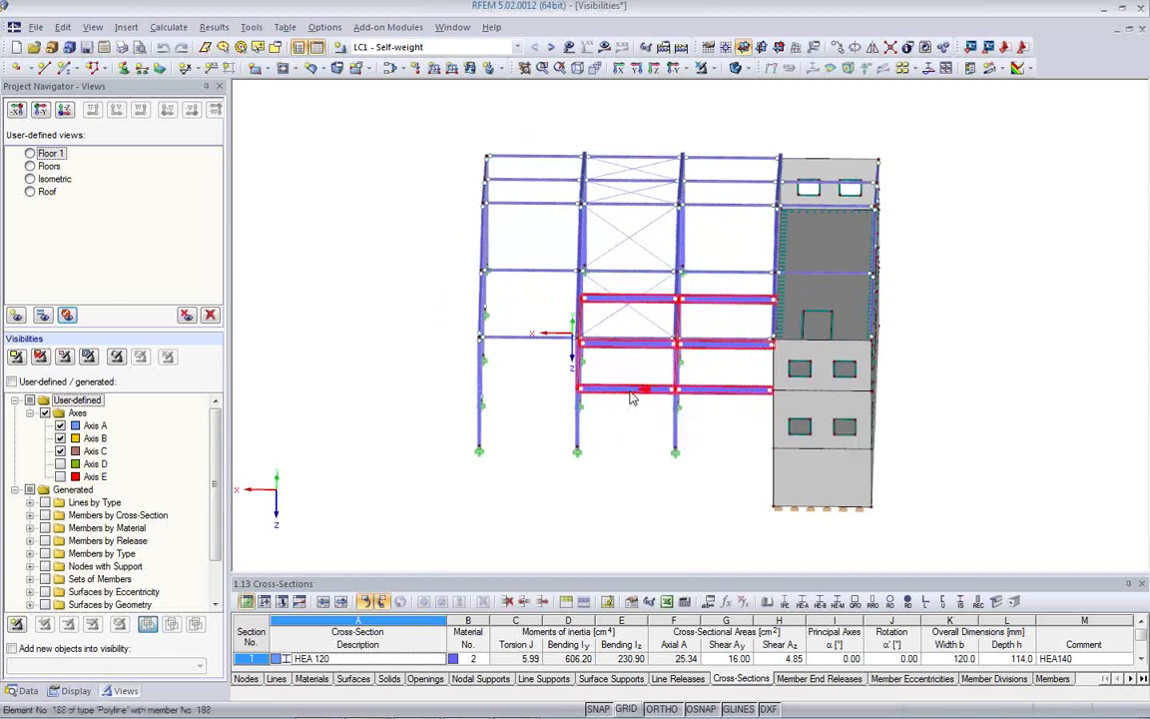
{"action": "right_click", "coordinate": [631, 400]}
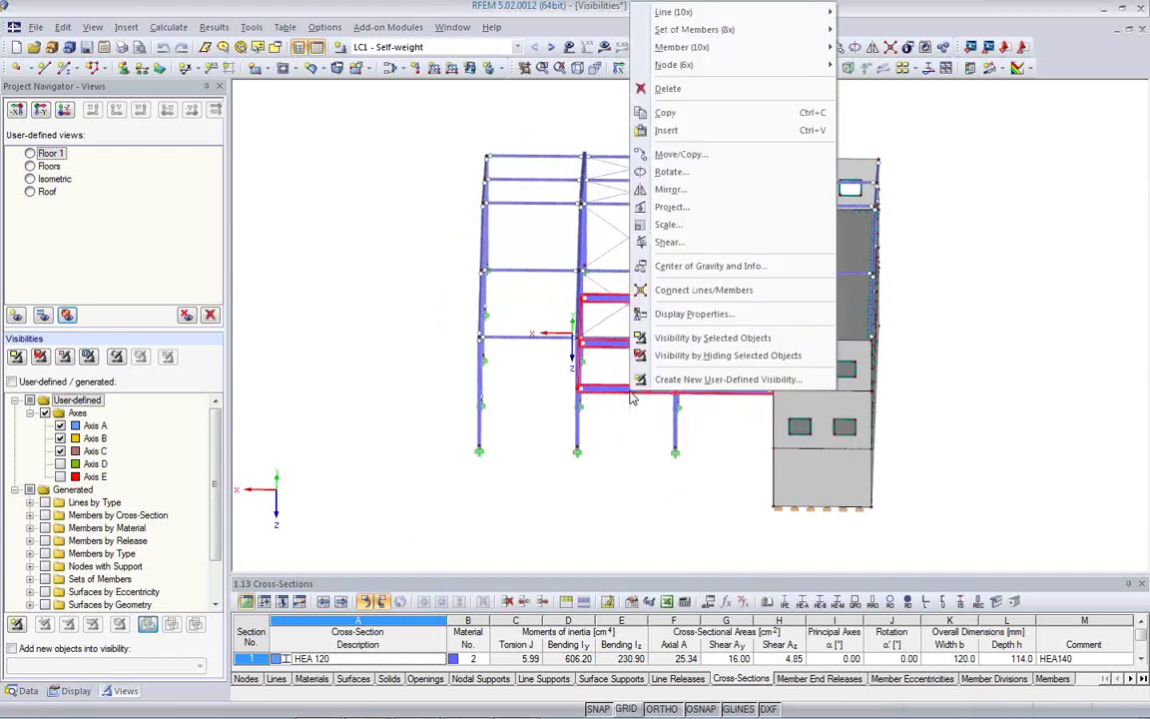
{"action": "left_click", "coordinate": [681, 383]}
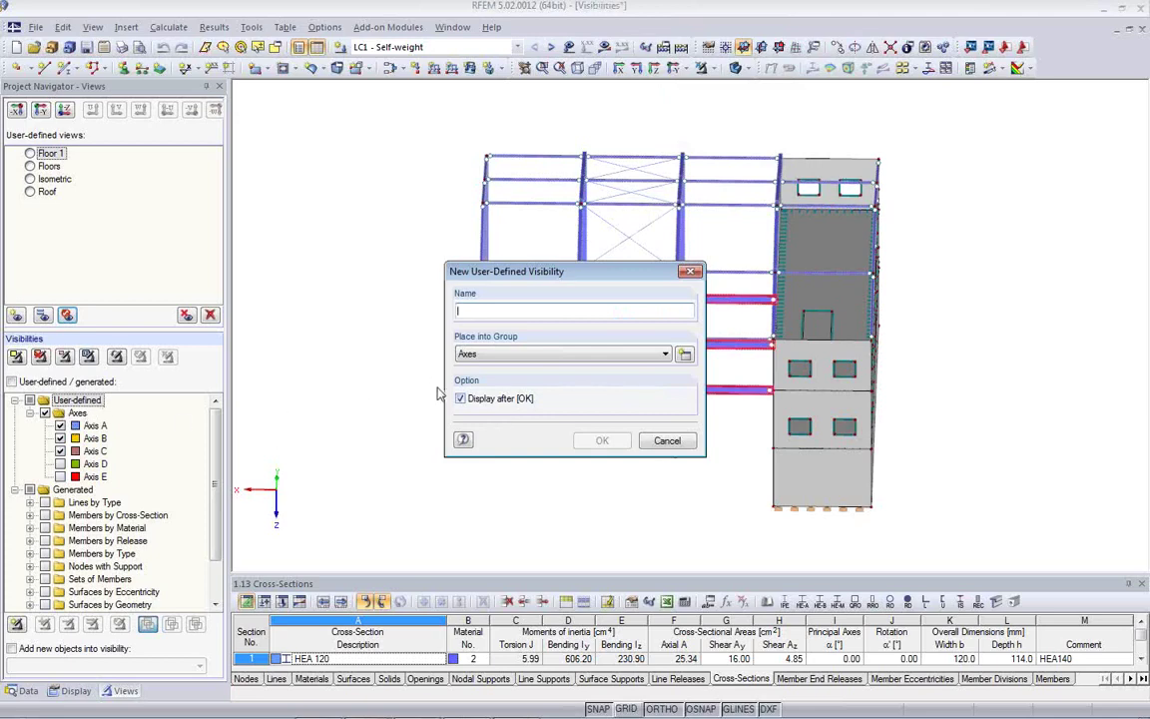
{"action": "left_click", "coordinate": [684, 357]}
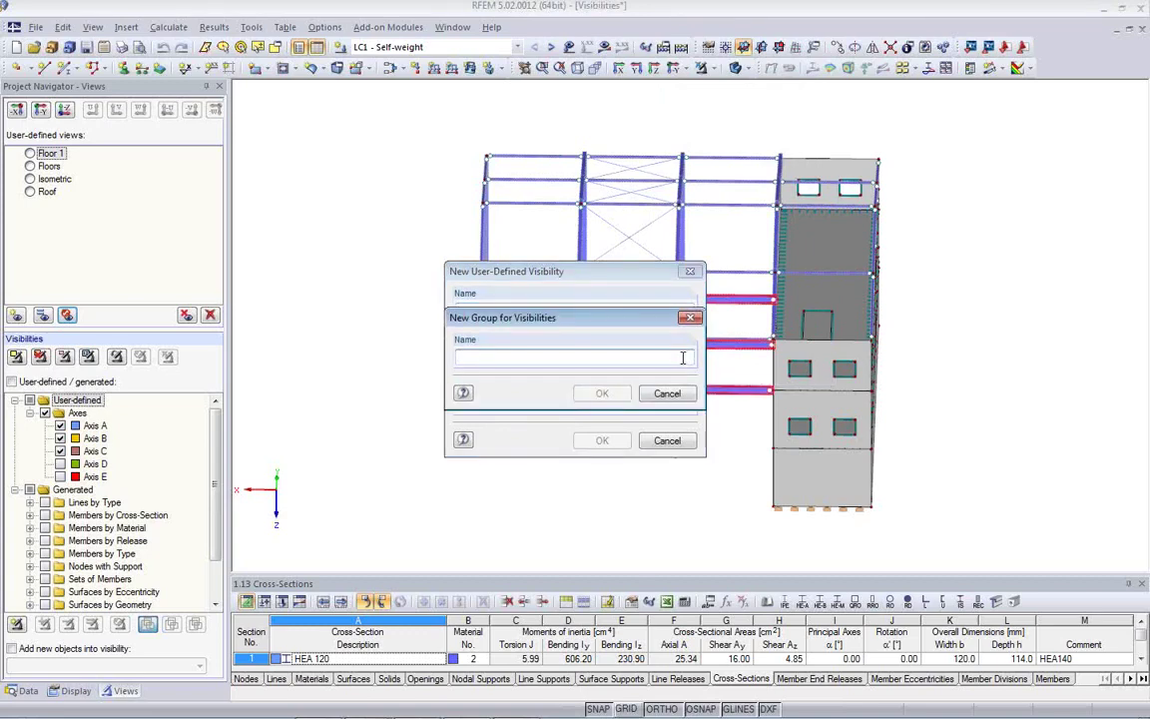
{"action": "type", "text": "Levels"}
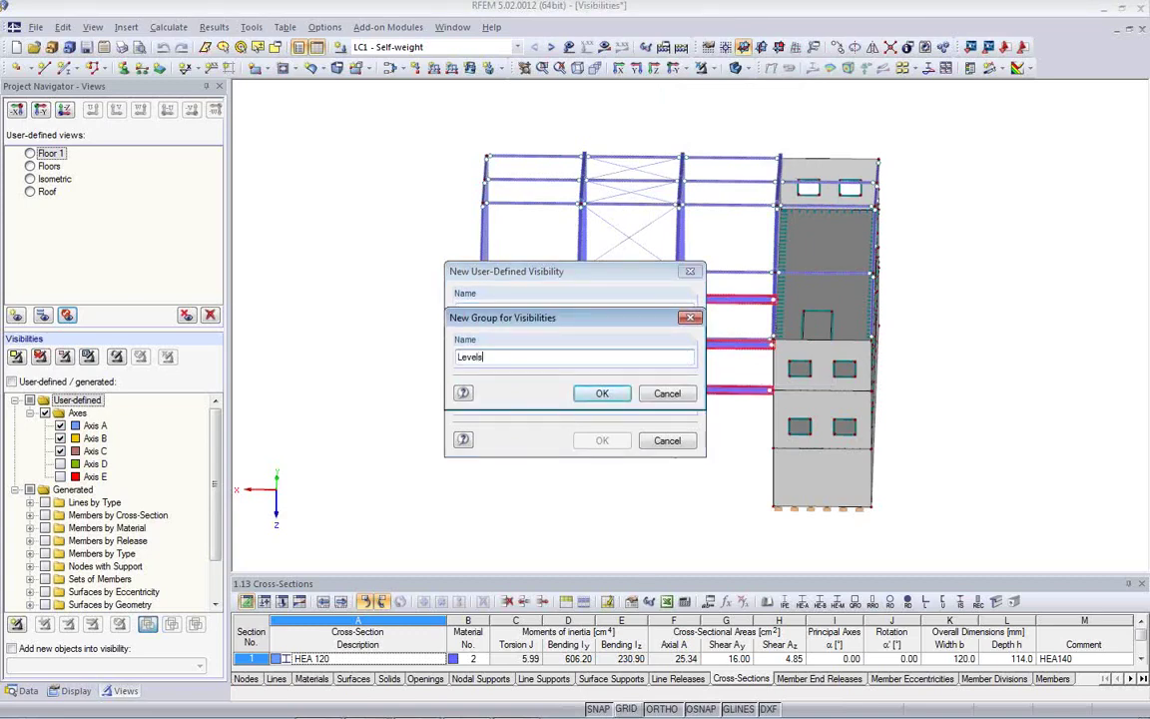
{"action": "left_click", "coordinate": [604, 393]}
Name the new floor-beam visibility Level1 and create it in the Levels group.
{"action": "left_click", "coordinate": [485, 314]}
{"action": "type", "text": "Level1"}
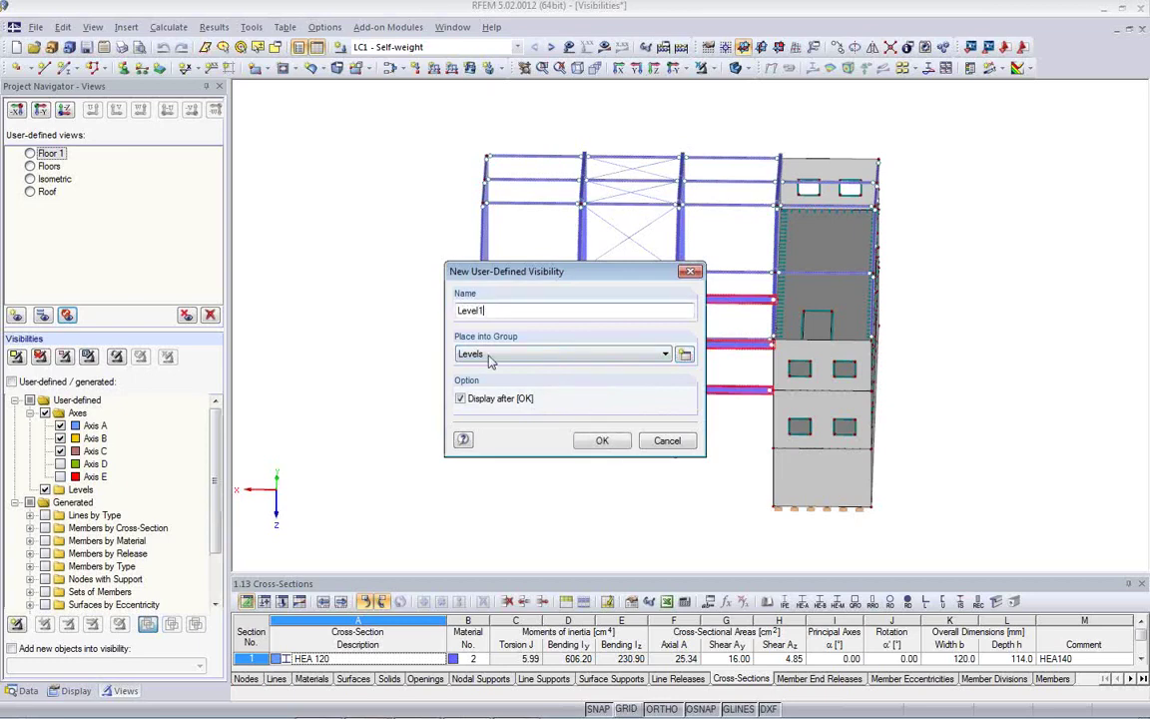
{"action": "left_click", "coordinate": [602, 440]}
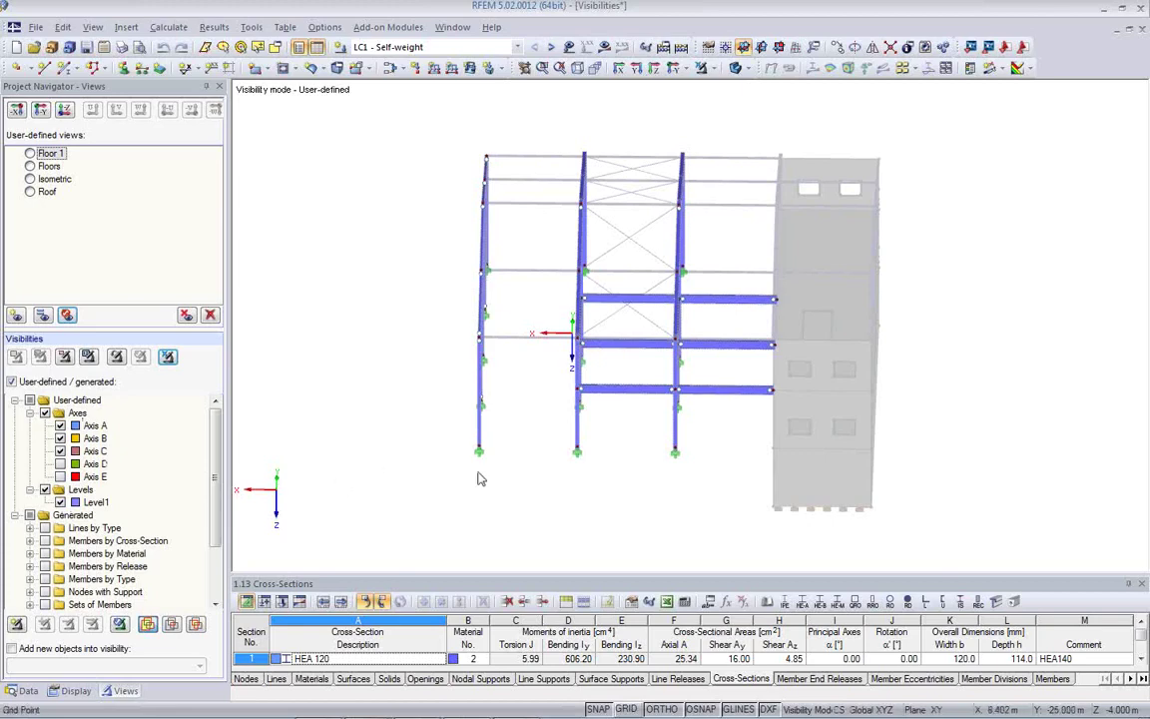
Switch off the Axes group so that only the Level1 visibility is active.
{"action": "middle_click_drag", "start_coordinate": [537, 513], "coordinate": [480, 449], "text": "ctrl"}
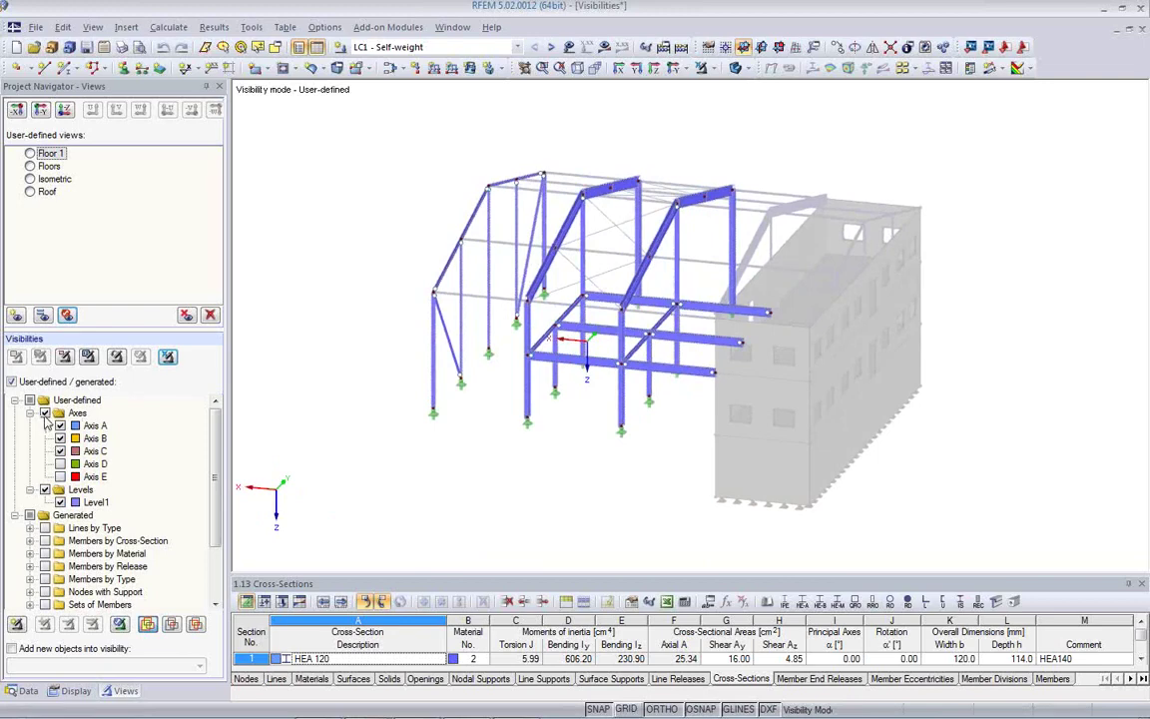
{"action": "left_click", "coordinate": [45, 413]}
{"action": "left_click", "coordinate": [60, 502]}
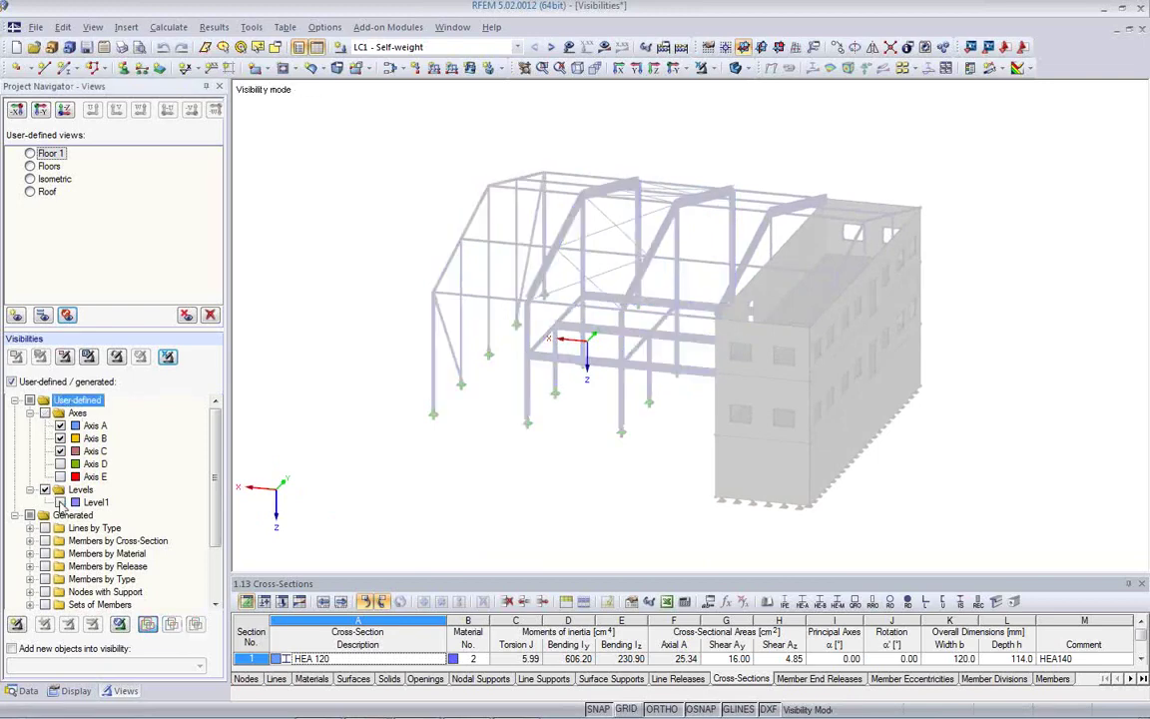
{"action": "left_click", "coordinate": [60, 502]}
Turn off the background display of hidden objects so that only the Level1 beams are drawn.
{"action": "middle_click_drag", "start_coordinate": [697, 462], "coordinate": [406, 350], "text": "ctrl"}
{"action": "right_click", "coordinate": [407, 343]}
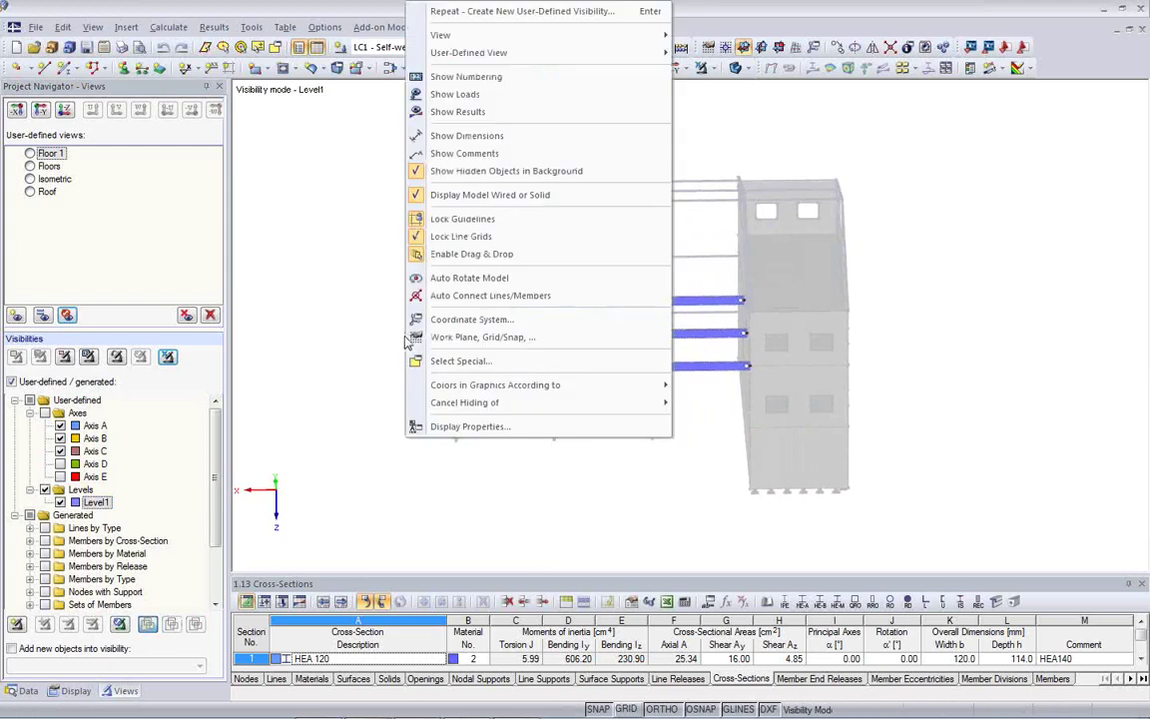
{"action": "left_click", "coordinate": [435, 173]}
{"action": "middle_click_drag", "start_coordinate": [419, 391], "coordinate": [470, 441], "text": "ctrl"}
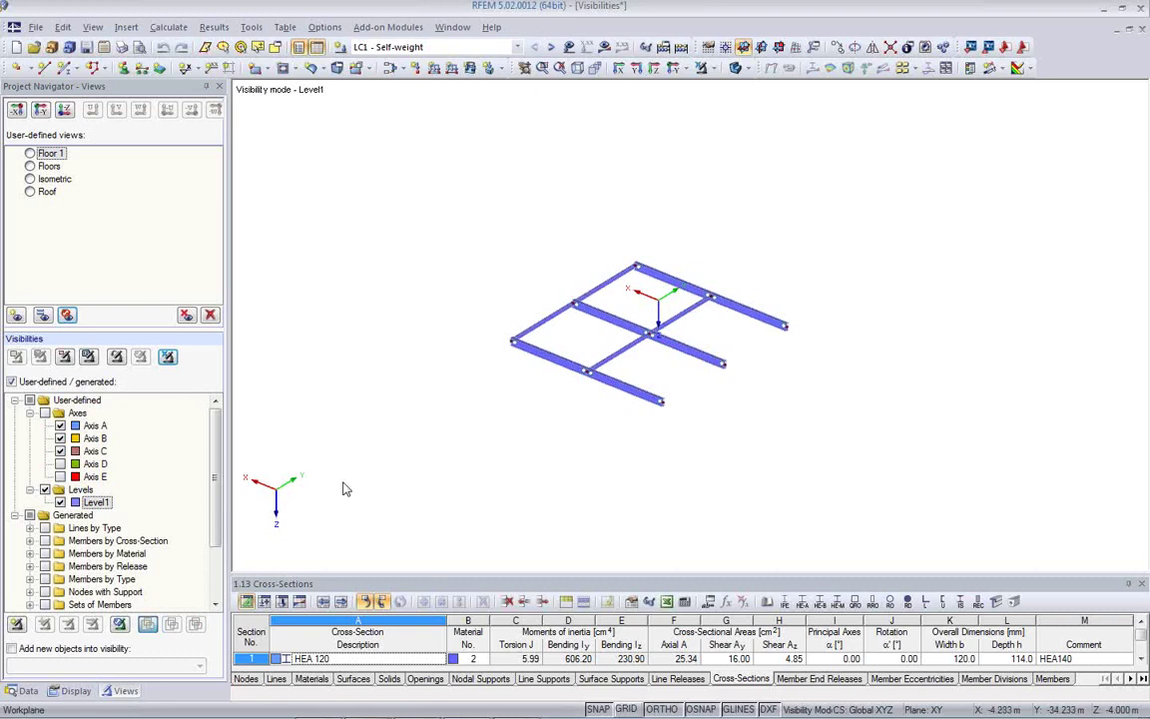
Show the Axis B and Axis C frames together with Level1, leaving Axis A switched off.
{"action": "left_click", "coordinate": [60, 426]}
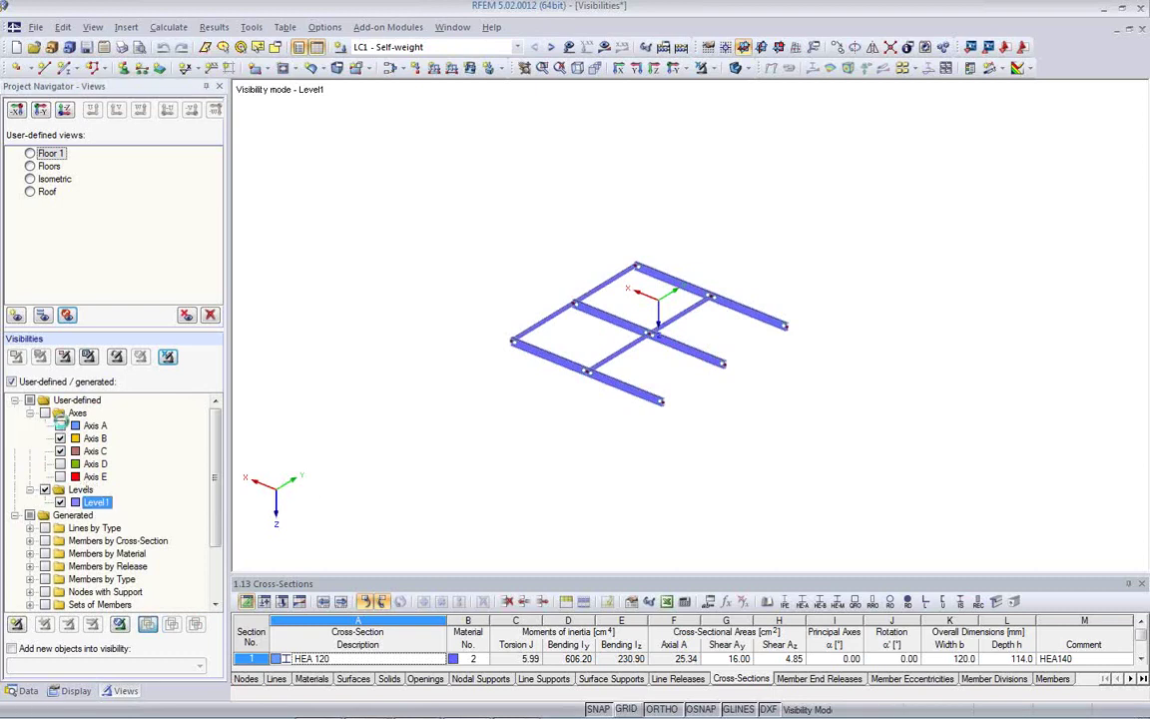
{"action": "mouse_move", "coordinate": [513, 436]}
{"action": "middle_mouse_down", "text": "ctrl"}
{"action": "mouse_move", "coordinate": [399, 296]}
{"action": "mouse_move", "coordinate": [693, 387]}
{"action": "mouse_move", "coordinate": [593, 441]}
{"action": "mouse_move", "coordinate": [527, 431]}
{"action": "mouse_move", "coordinate": [535, 437]}
{"action": "middle_mouse_up", "text": "ctrl"}
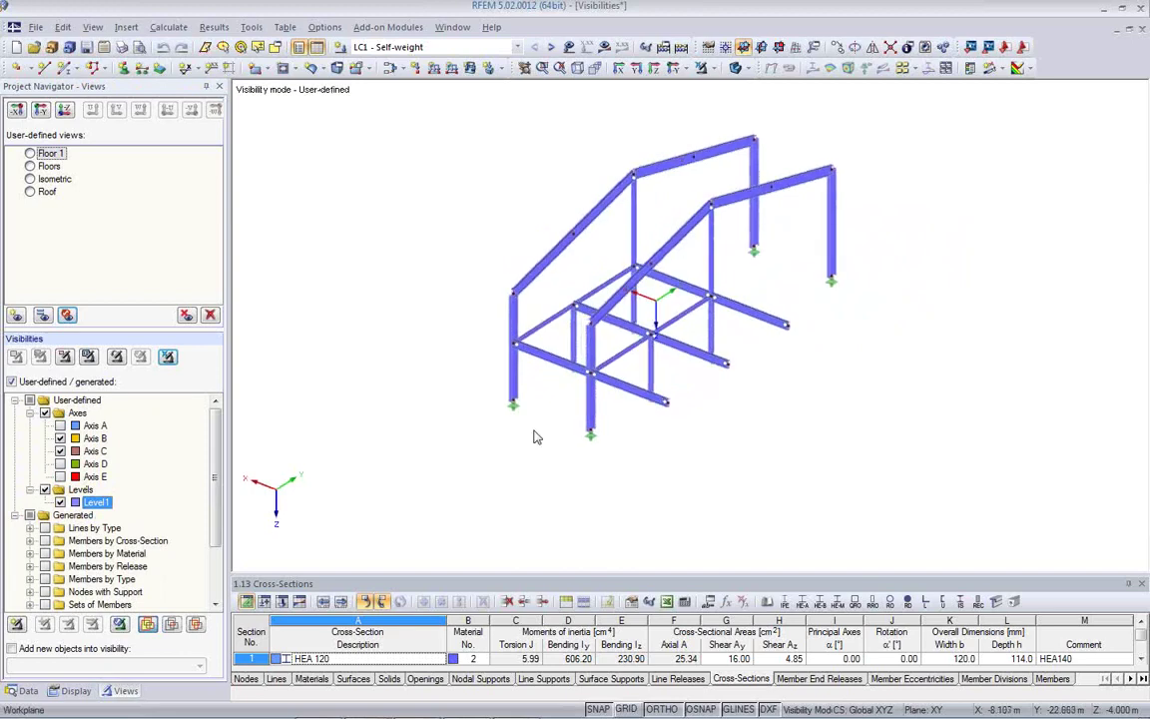
{"action": "middle_click_drag", "start_coordinate": [520, 392], "coordinate": [578, 479], "text": "ctrl"}
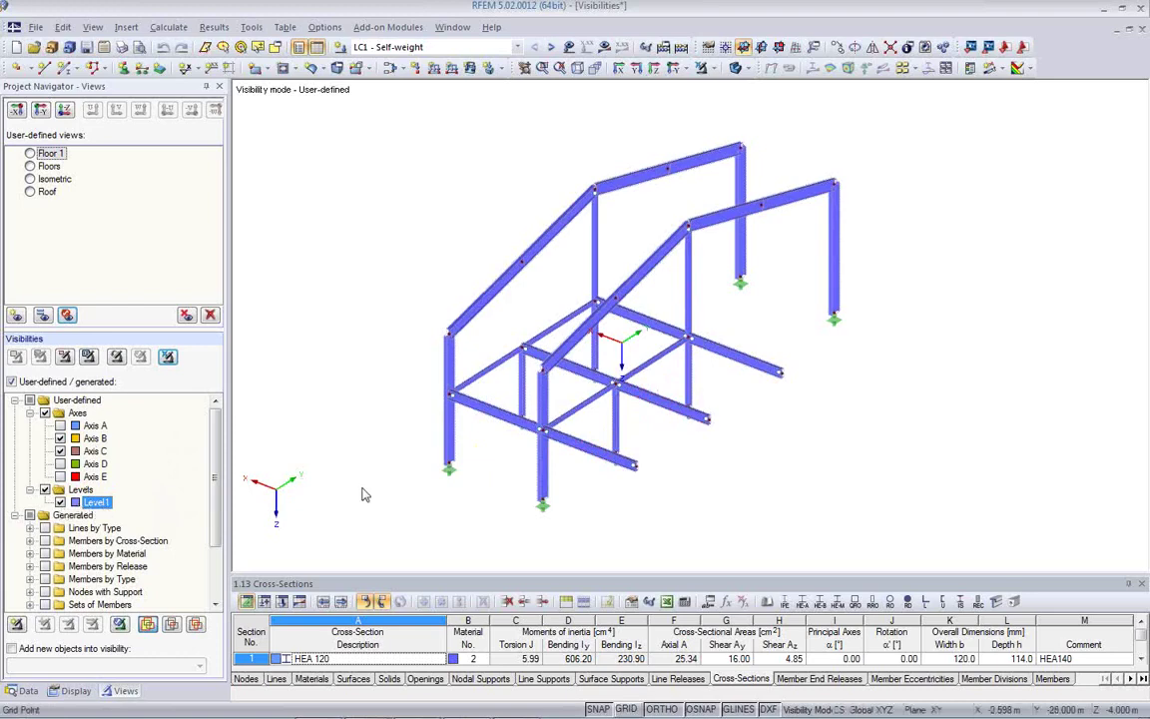
{"action": "middle_click_drag", "start_coordinate": [678, 485], "coordinate": [670, 448]}
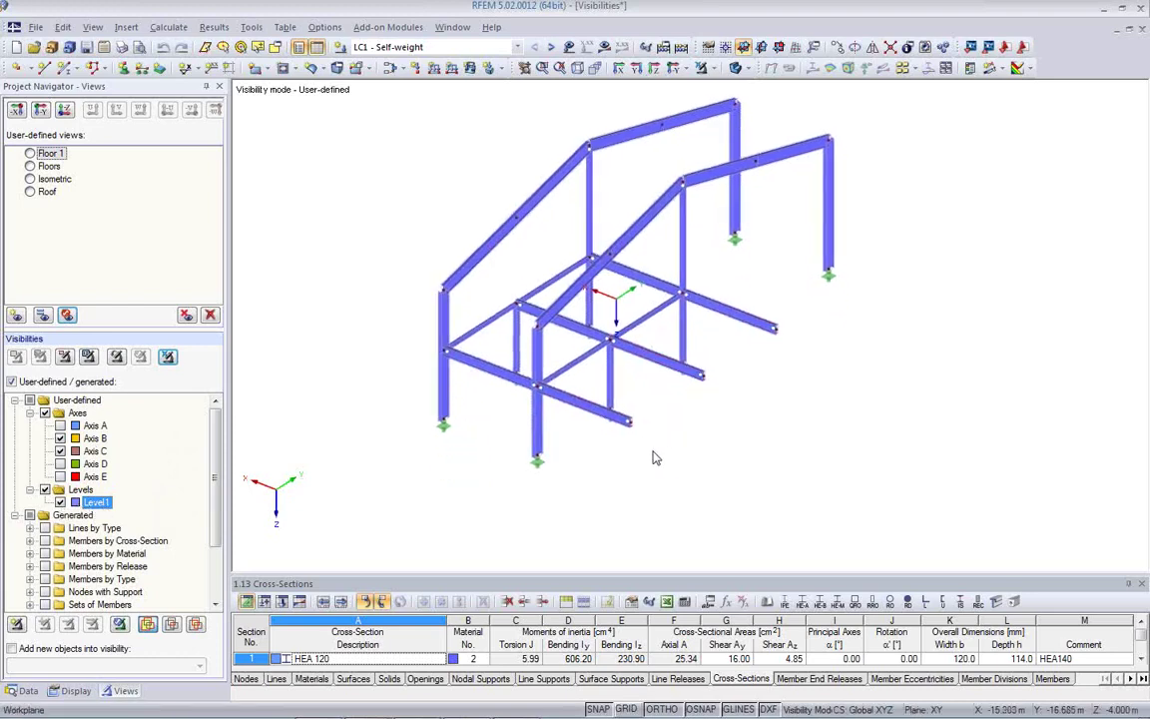
{"action": "scroll", "coordinate": [651, 458], "scroll_direction": "down", "scroll_amount": 2}
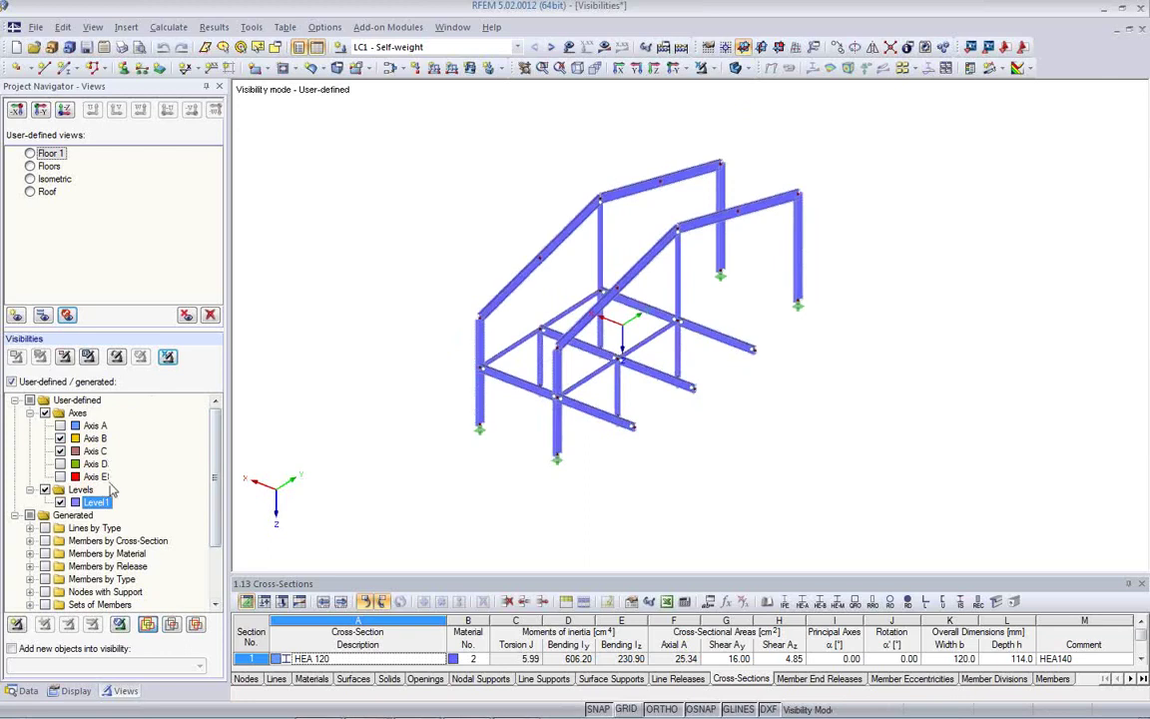
Limit the display to the intersection of the Axes and Levels groups, and return to the combined display of both groups.
{"action": "left_click", "coordinate": [196, 625]}
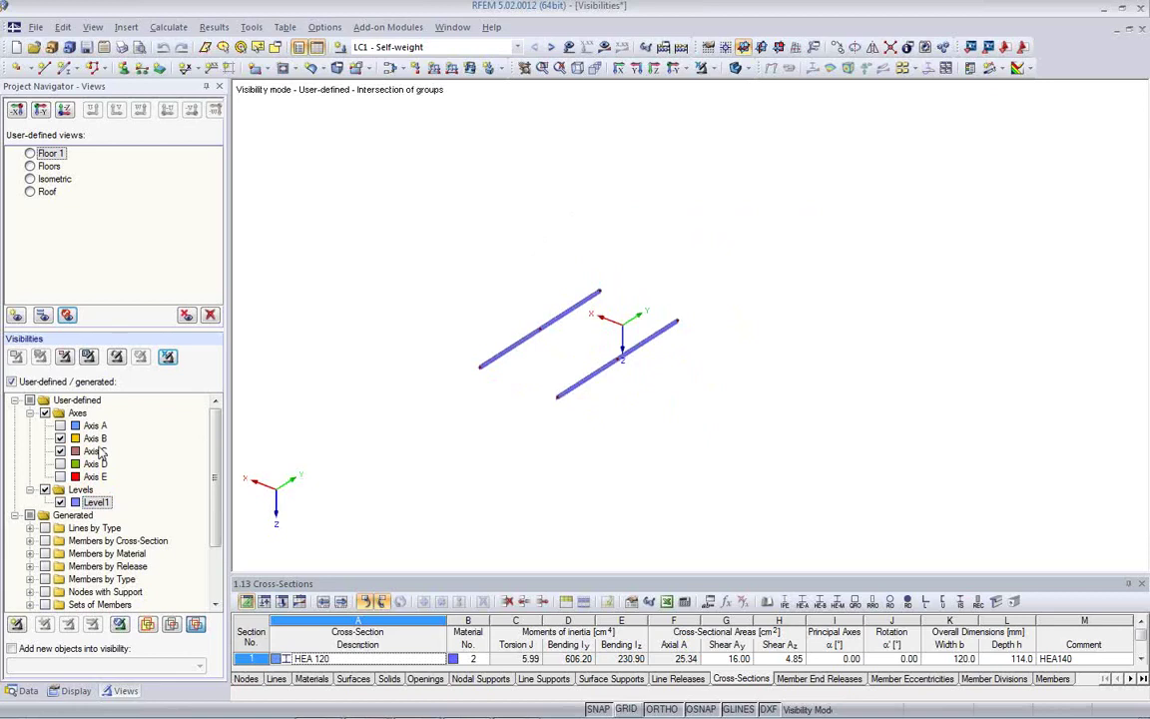
{"action": "left_click", "coordinate": [146, 626]}
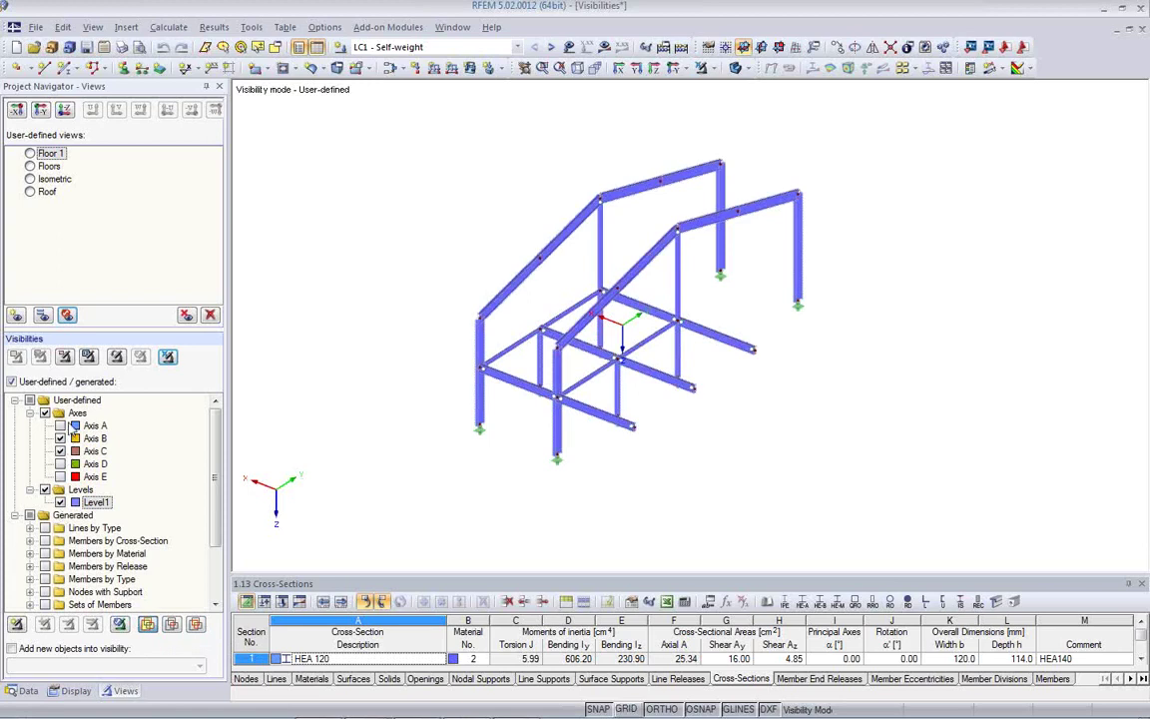
Activate the generated visibility for members with cross-section 5 - IPE 500 and switch off the user-defined Axes and Levels groups.
{"action": "scroll", "coordinate": [197, 464], "scroll_direction": "down", "scroll_amount": 2}
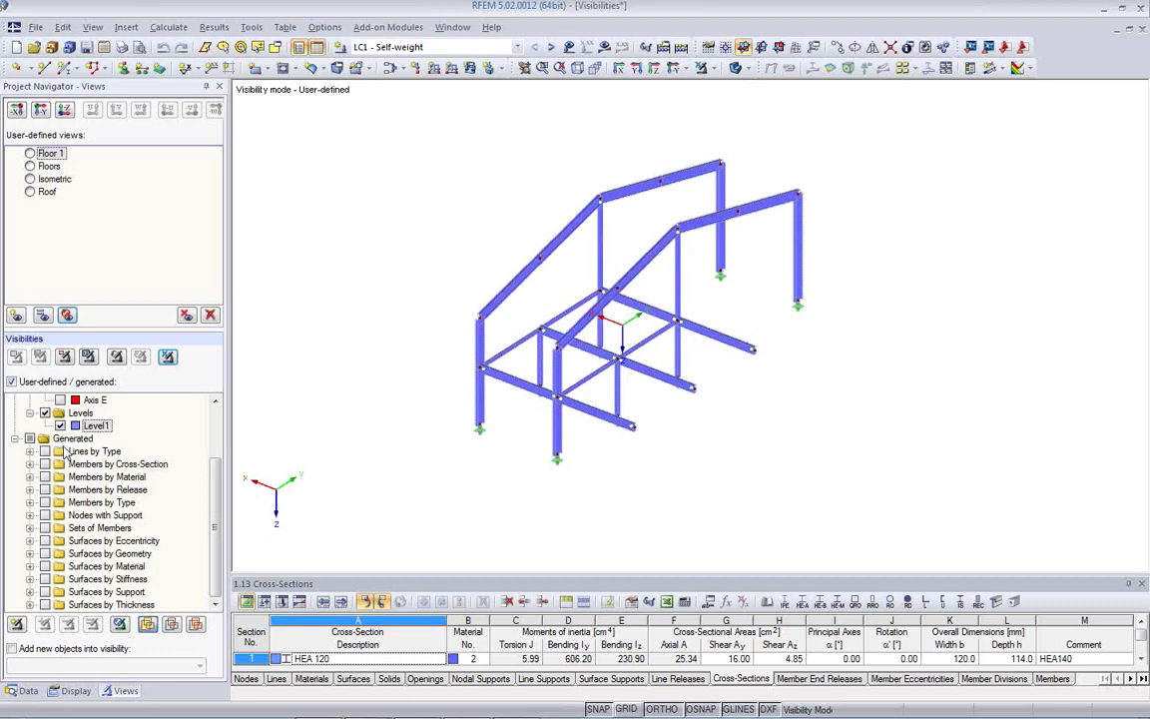
{"action": "left_click", "coordinate": [167, 356]}
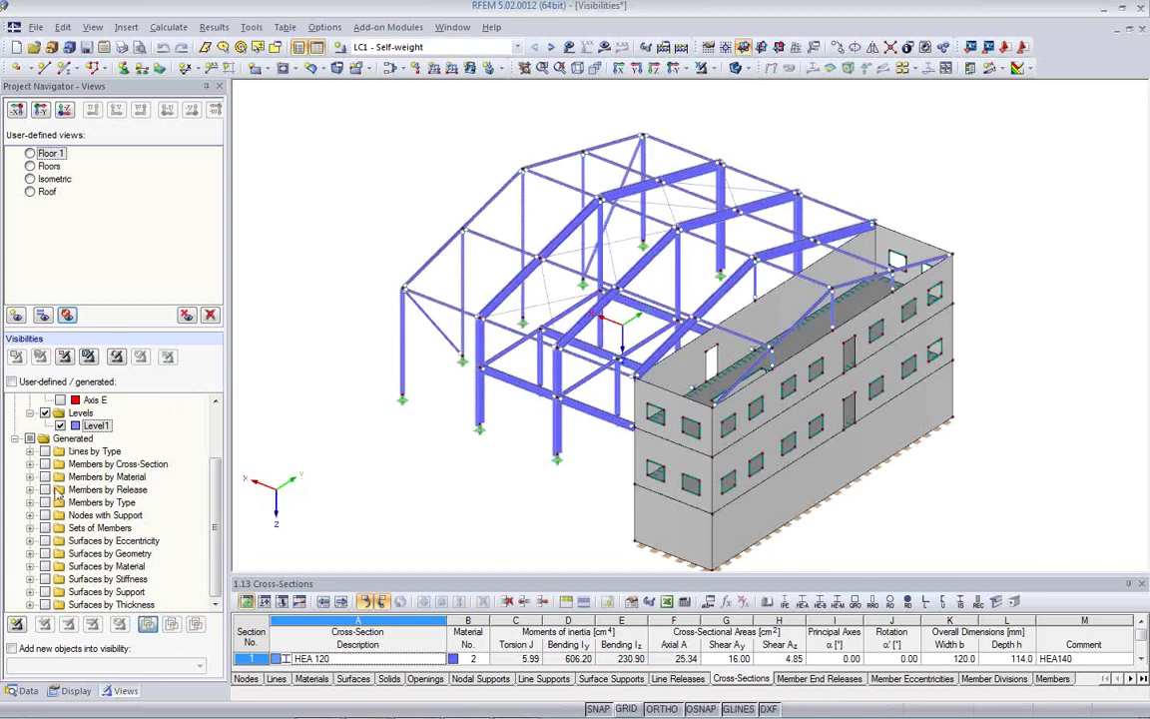
{"action": "left_click", "coordinate": [30, 464]}
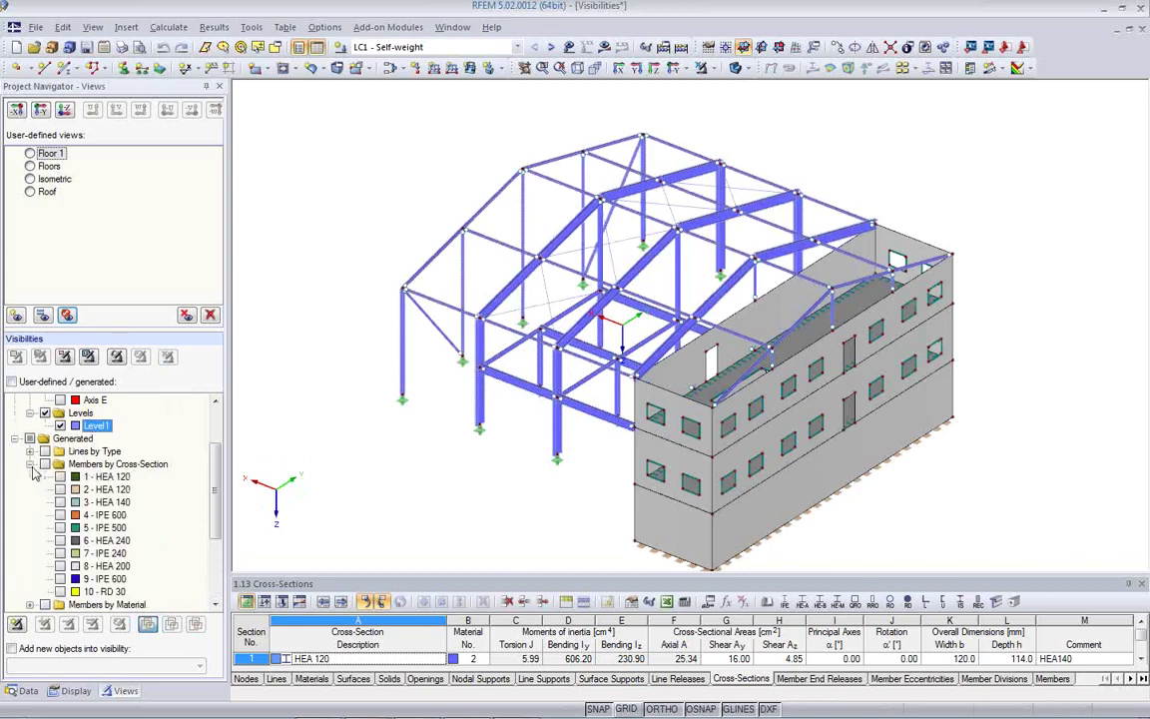
{"action": "scroll", "coordinate": [32, 477], "scroll_direction": "down", "scroll_amount": 2}
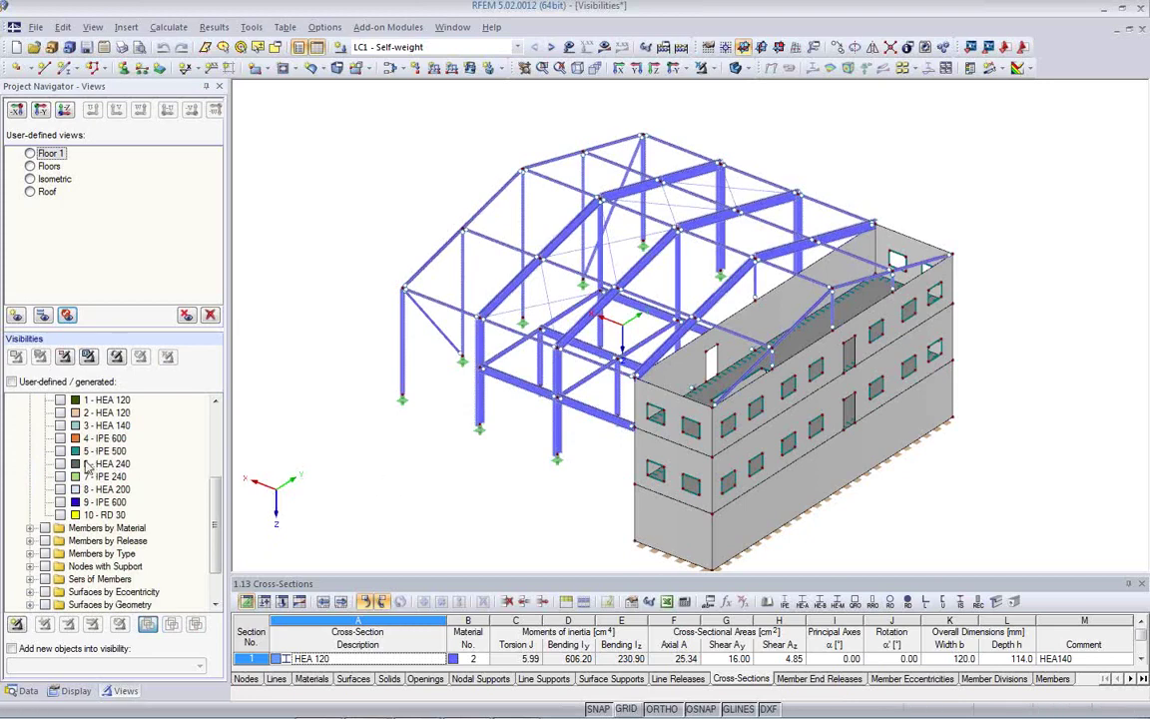
{"action": "left_click", "coordinate": [61, 451]}
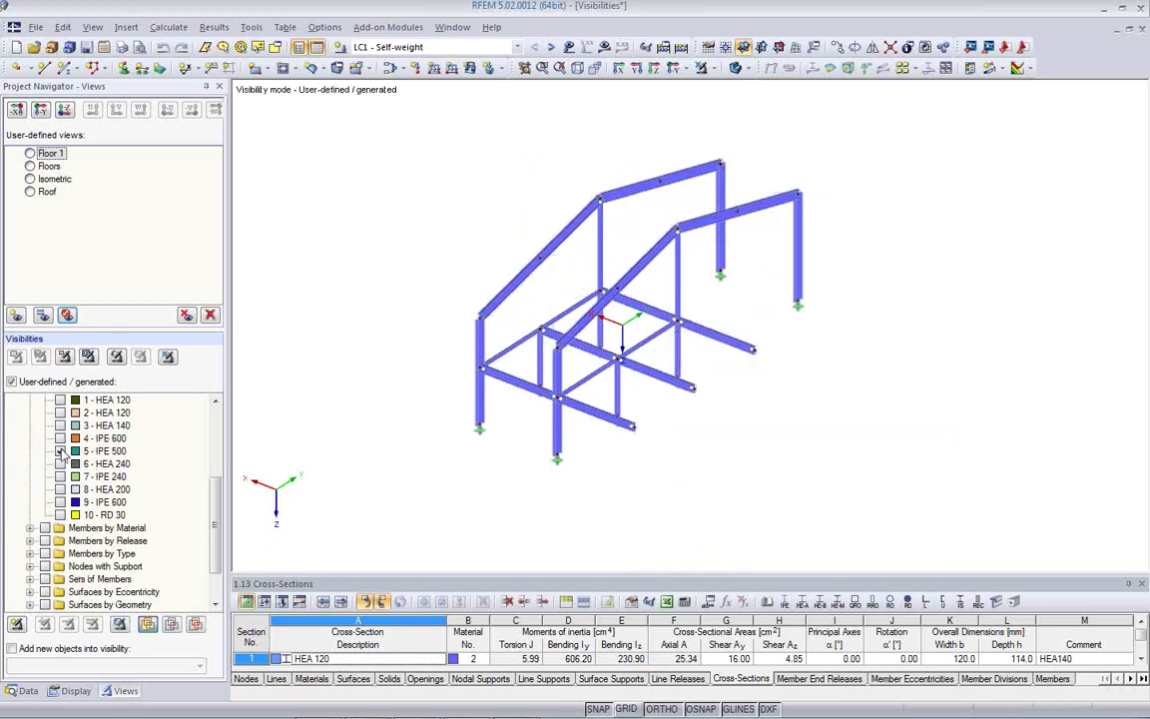
{"action": "middle_click_drag", "start_coordinate": [431, 480], "coordinate": [521, 470], "text": "ctrl"}
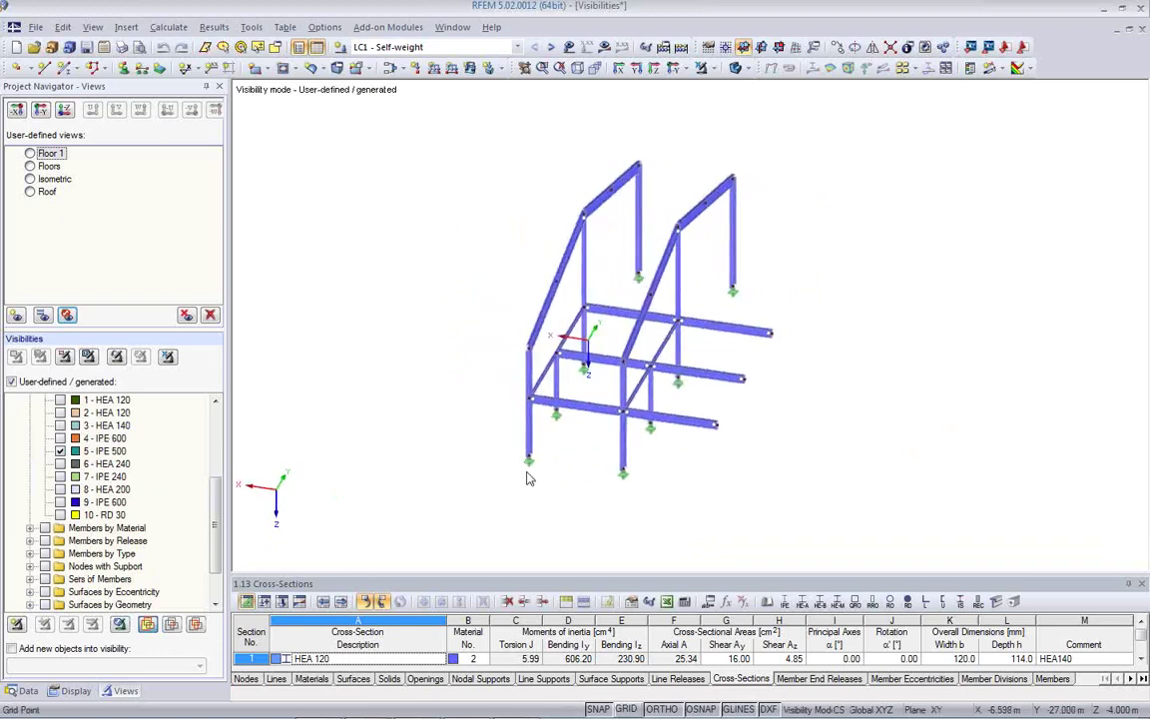
{"action": "left_click_drag", "start_coordinate": [216, 536], "coordinate": [215, 464]}
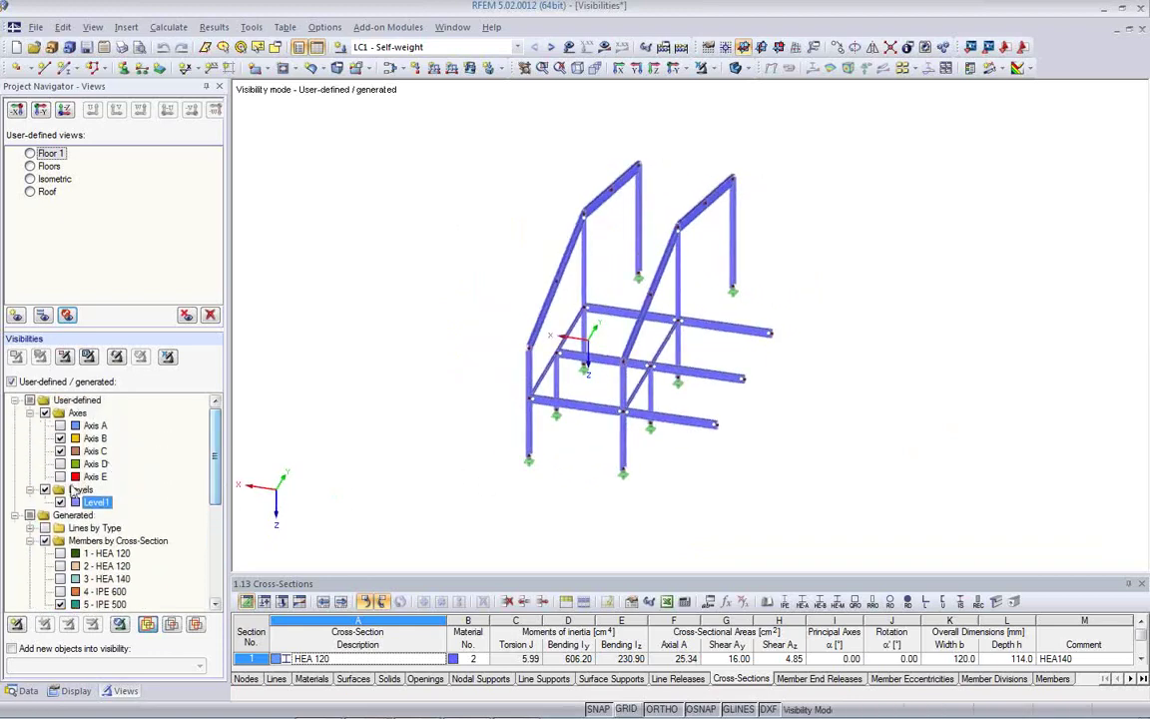
{"action": "left_click", "coordinate": [44, 413]}
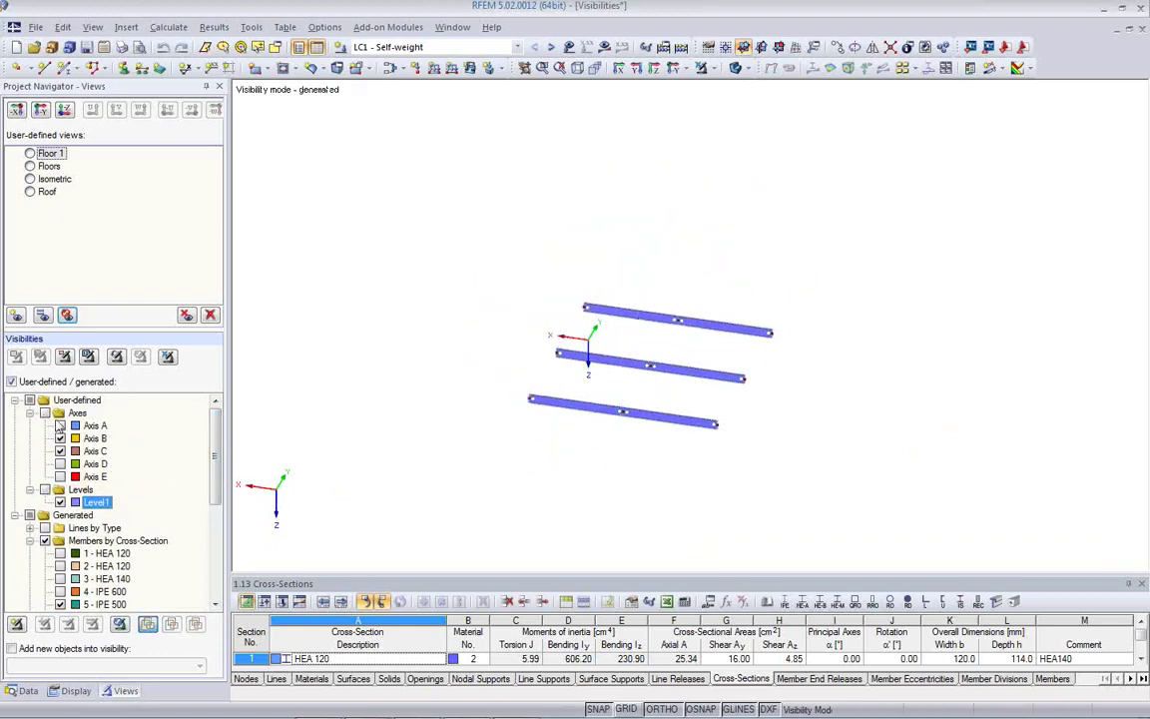
Add the members with cross-sections 6 - HEA 240, 4 - IPE 600, 7 - IPE 240 and 8 - HEA 200 to the generated visibility.
{"action": "left_click_drag", "start_coordinate": [214, 468], "coordinate": [216, 524]}
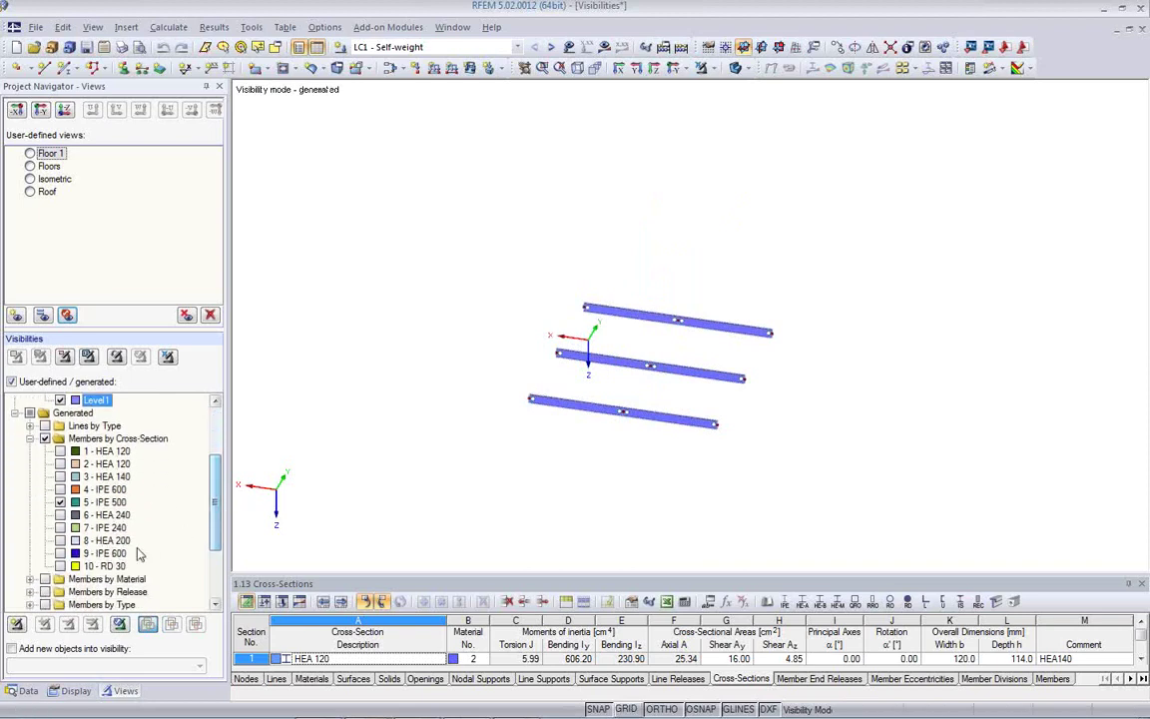
{"action": "left_click", "coordinate": [60, 516]}
{"action": "middle_click_drag", "start_coordinate": [559, 503], "coordinate": [475, 447], "text": "ctrl"}
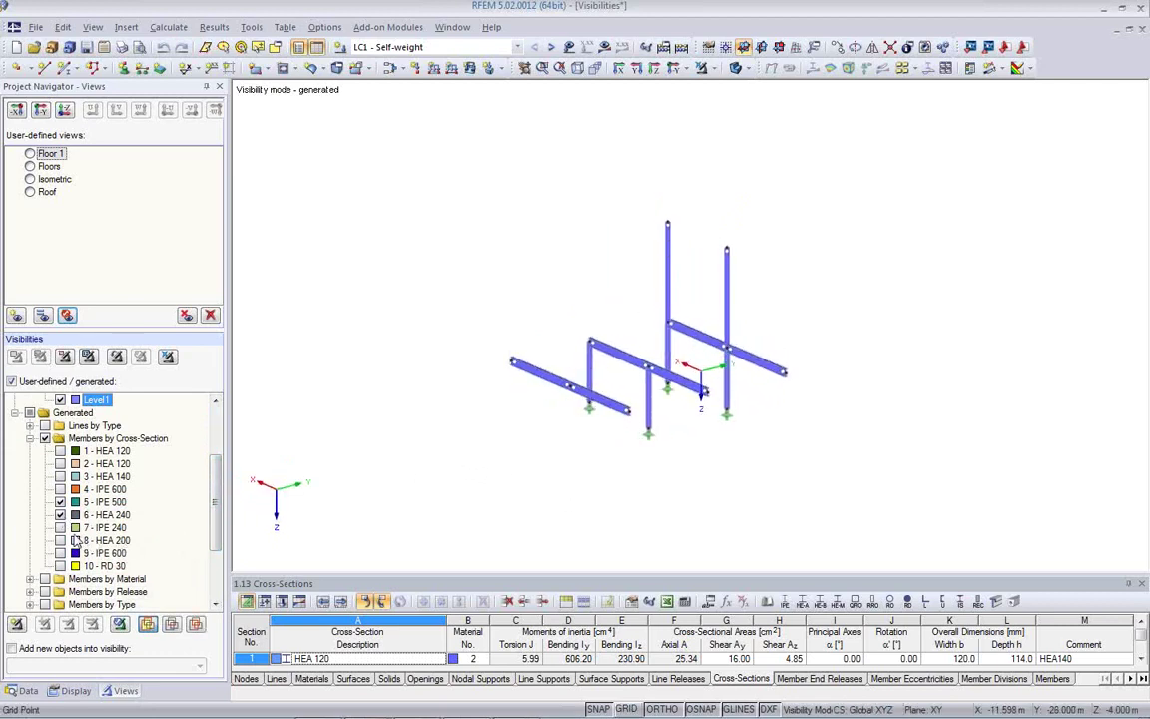
{"action": "left_click", "coordinate": [60, 490]}
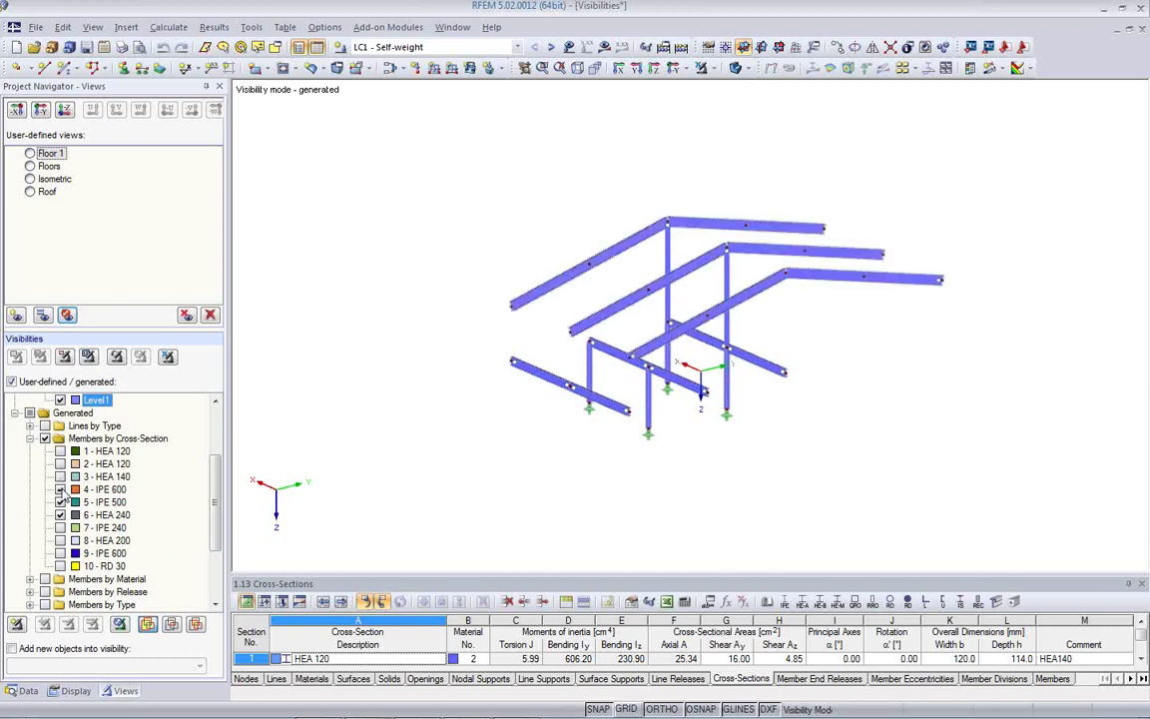
{"action": "middle_click_drag", "start_coordinate": [678, 480], "coordinate": [659, 461], "text": "ctrl"}
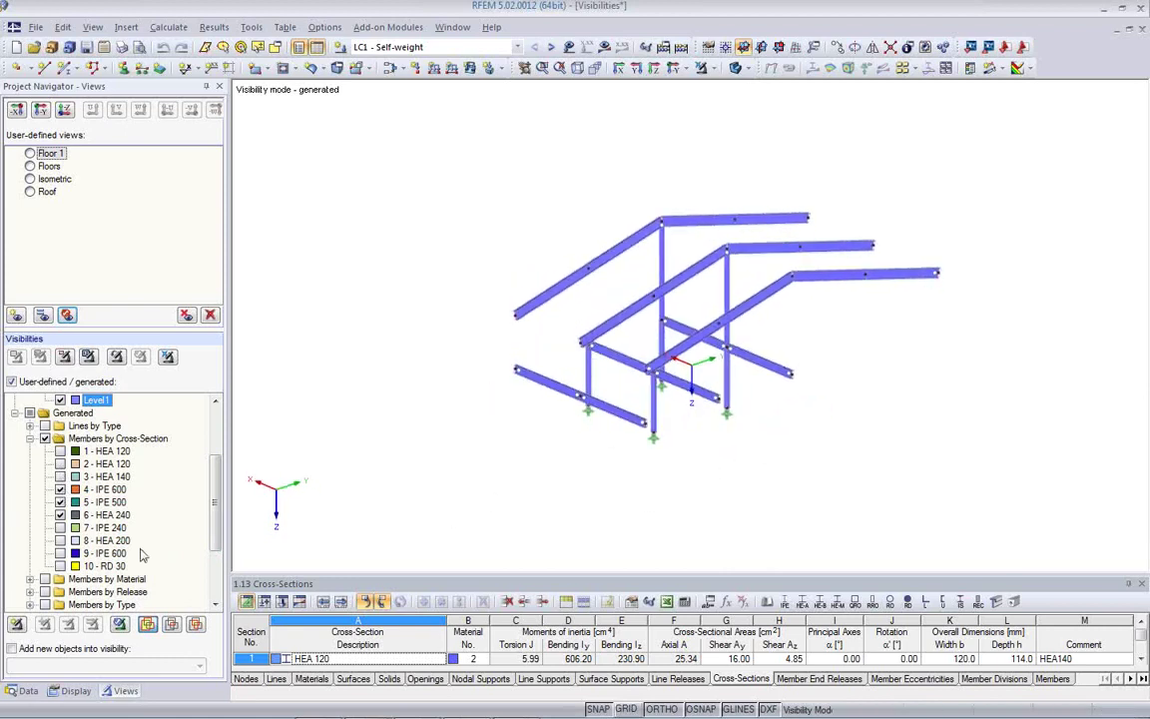
{"action": "left_click", "coordinate": [60, 540]}
{"action": "mouse_move", "coordinate": [581, 521]}
{"action": "middle_mouse_down", "text": "ctrl"}
{"action": "mouse_move", "coordinate": [629, 519]}
{"action": "mouse_move", "coordinate": [593, 534]}
{"action": "middle_mouse_up", "text": "ctrl"}
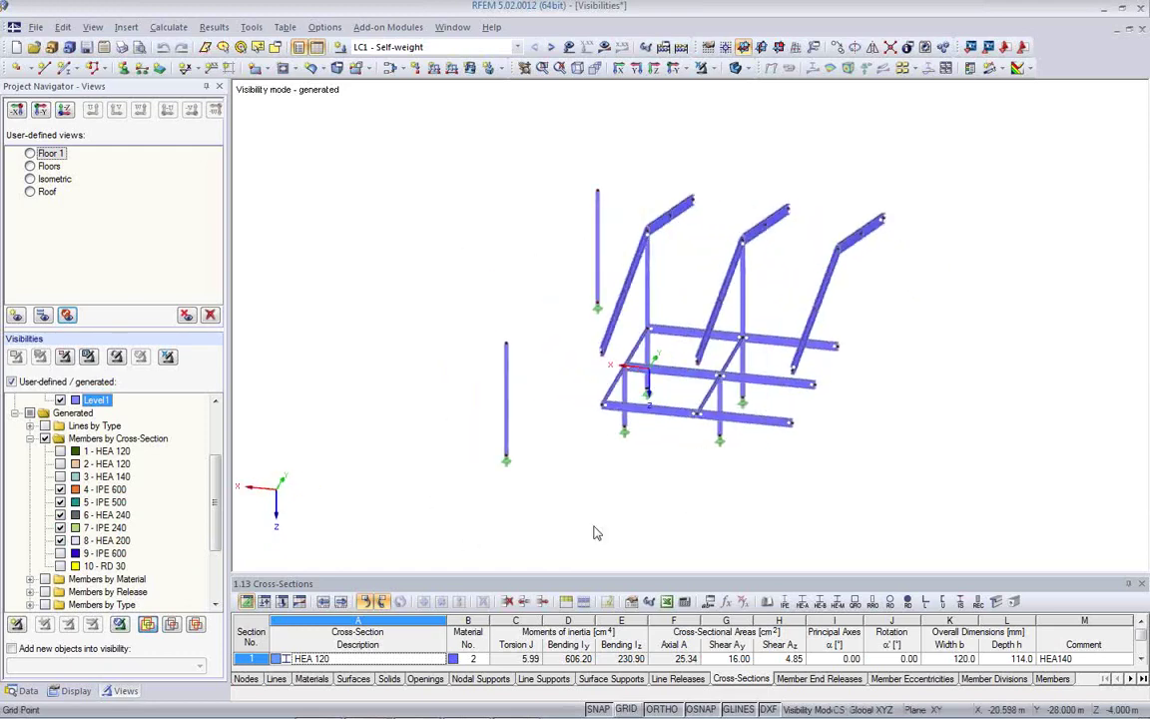
Add the members with cross-section 9 - IPE 600 to the generated visibility and view them from several directions.
{"action": "left_click", "coordinate": [60, 554]}
{"action": "middle_click_drag", "start_coordinate": [637, 521], "coordinate": [875, 464], "text": "ctrl"}
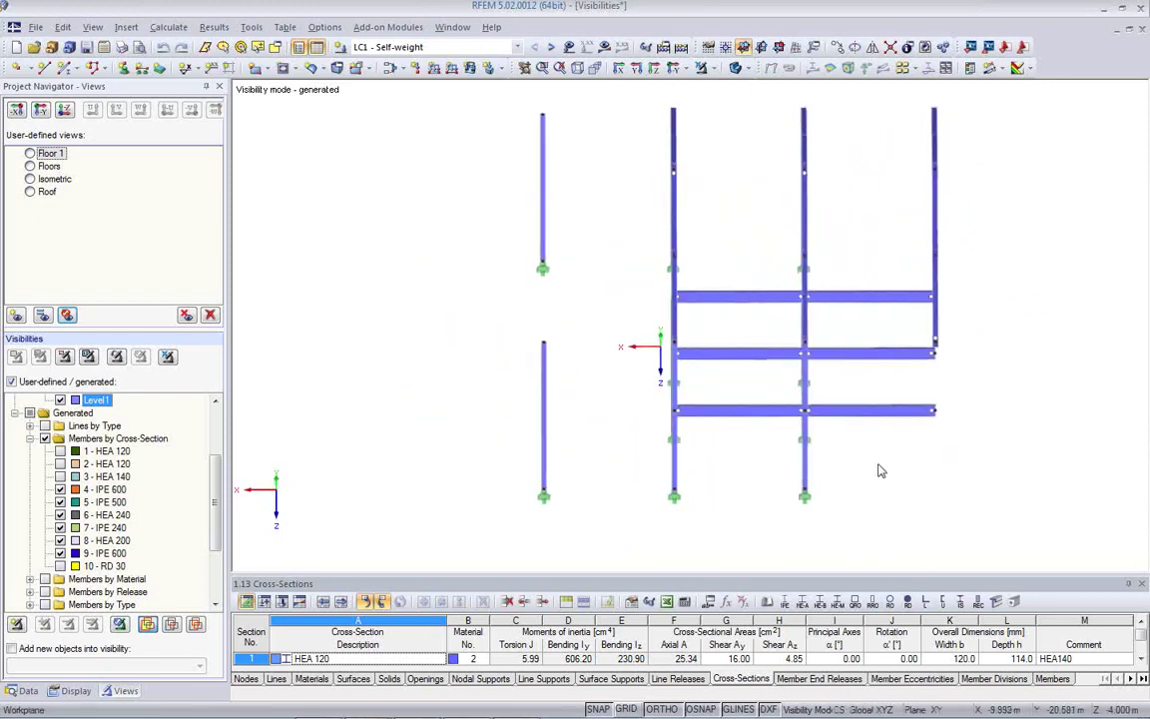
{"action": "middle_click_drag", "start_coordinate": [729, 464], "coordinate": [595, 451], "text": "ctrl"}
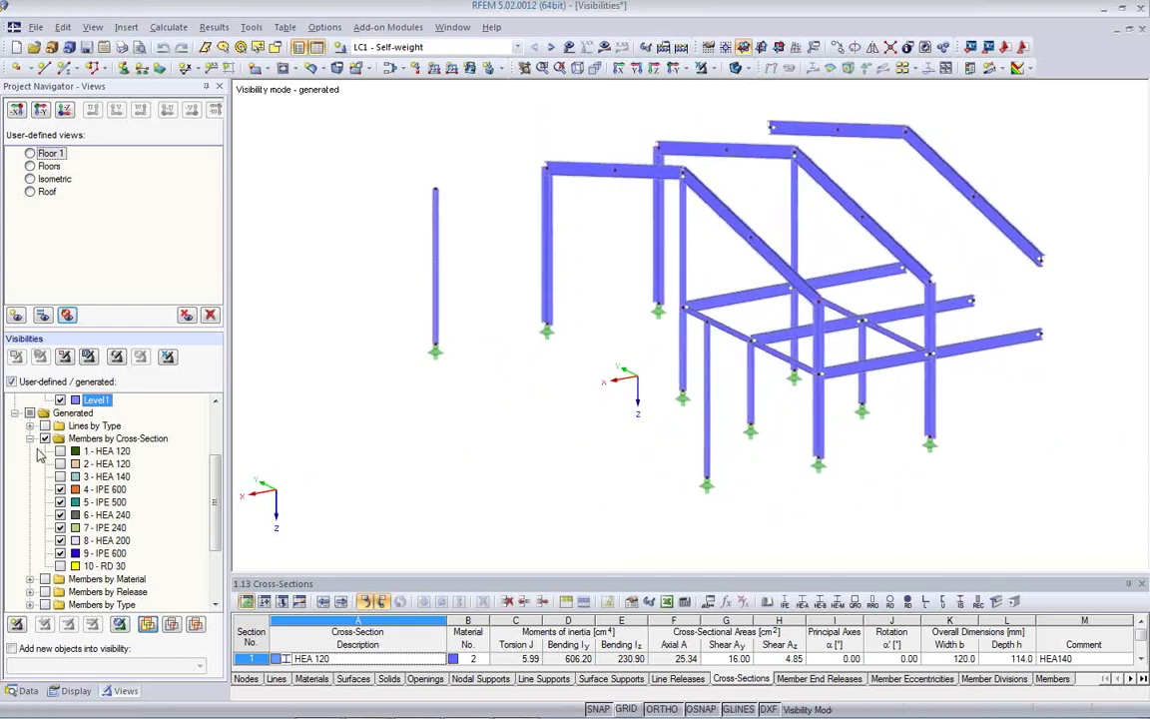
Switch off the generated Members by Cross-Section group and leave the visibility mode to display the full model.
{"action": "left_click", "coordinate": [44, 439]}
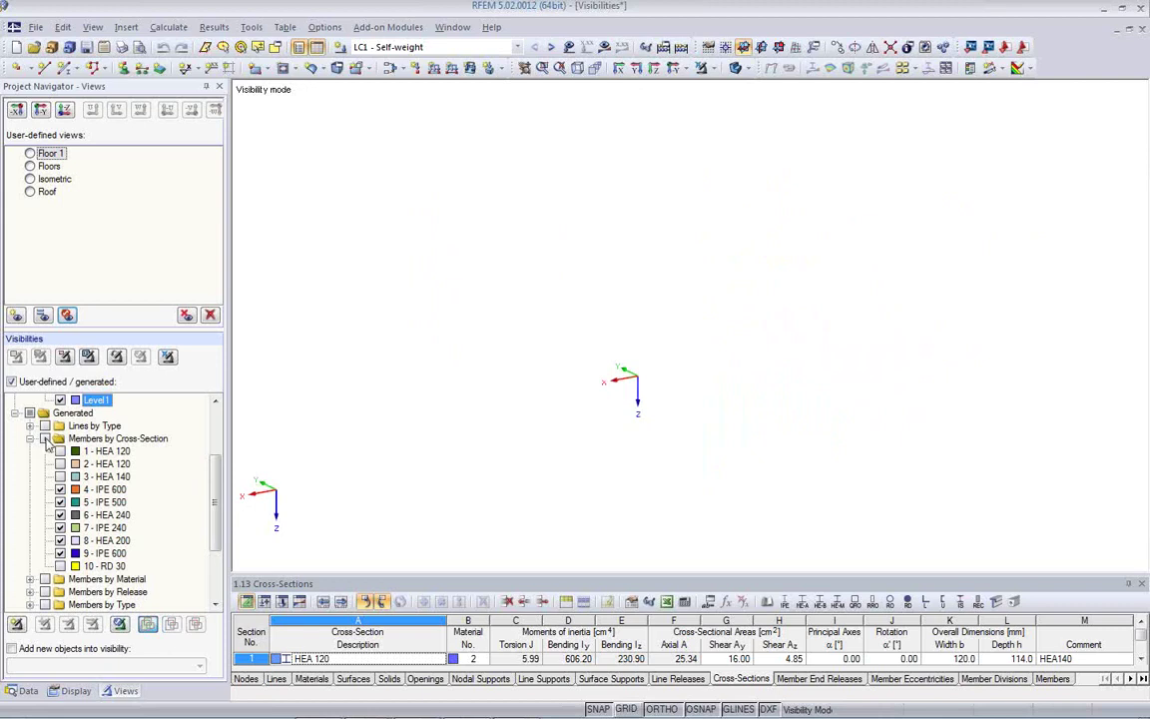
{"action": "left_click", "coordinate": [168, 358]}
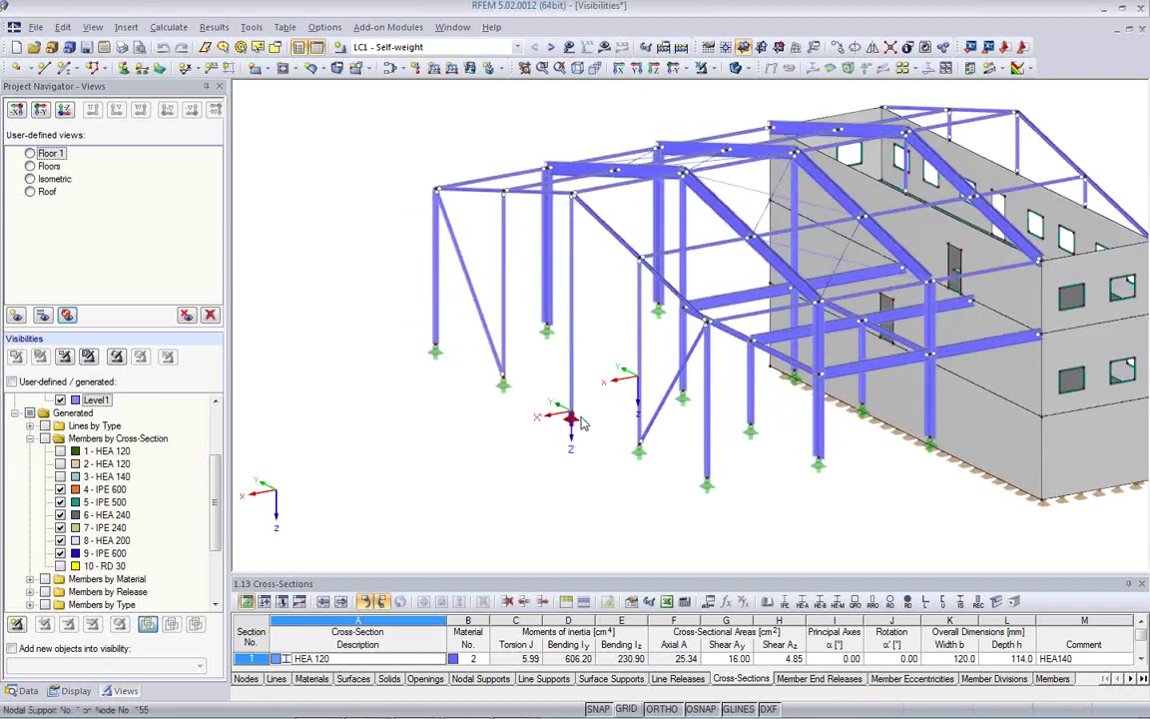
Activate the generated Members by Release visibility and check which release entries the group contains.
{"action": "scroll", "coordinate": [214, 507], "scroll_direction": "down", "scroll_amount": 3}
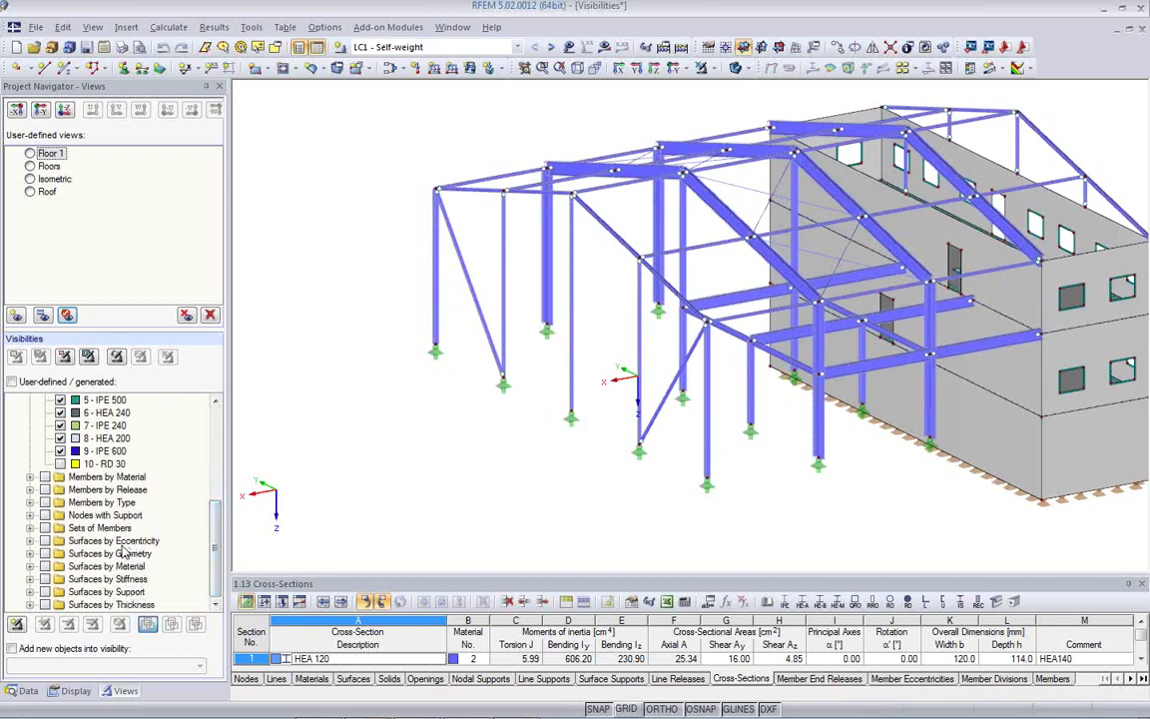
{"action": "left_click", "coordinate": [45, 491]}
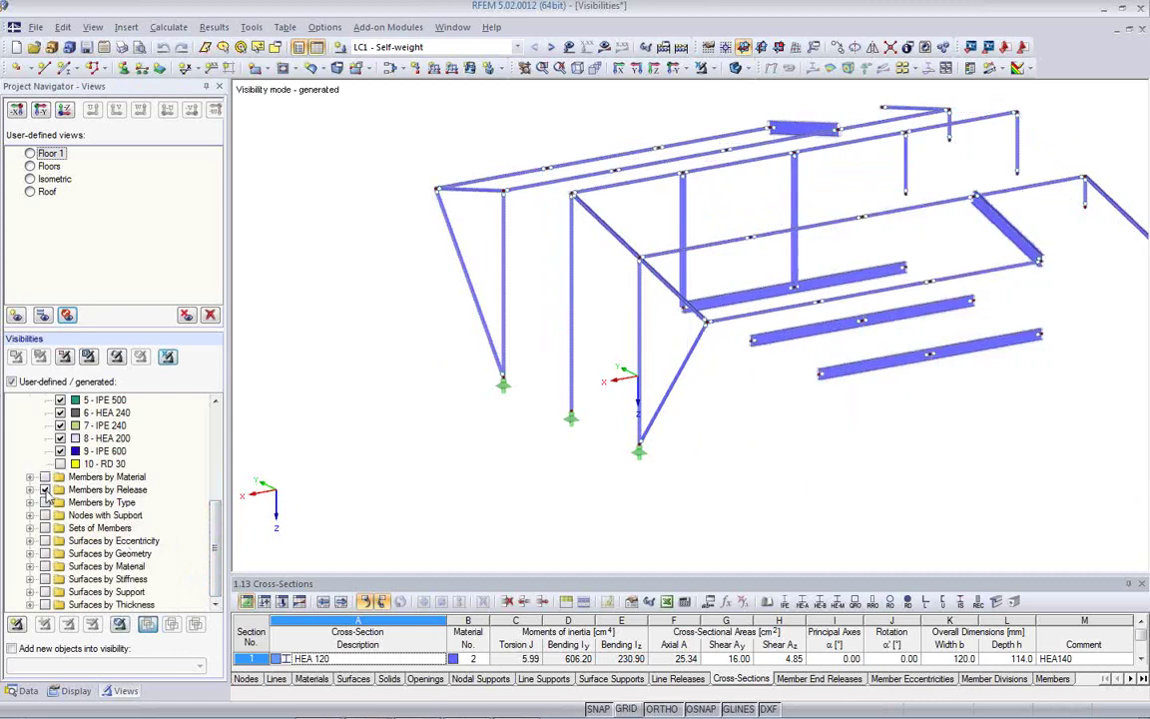
{"action": "middle_click_drag", "start_coordinate": [559, 439], "coordinate": [657, 379], "text": "ctrl"}
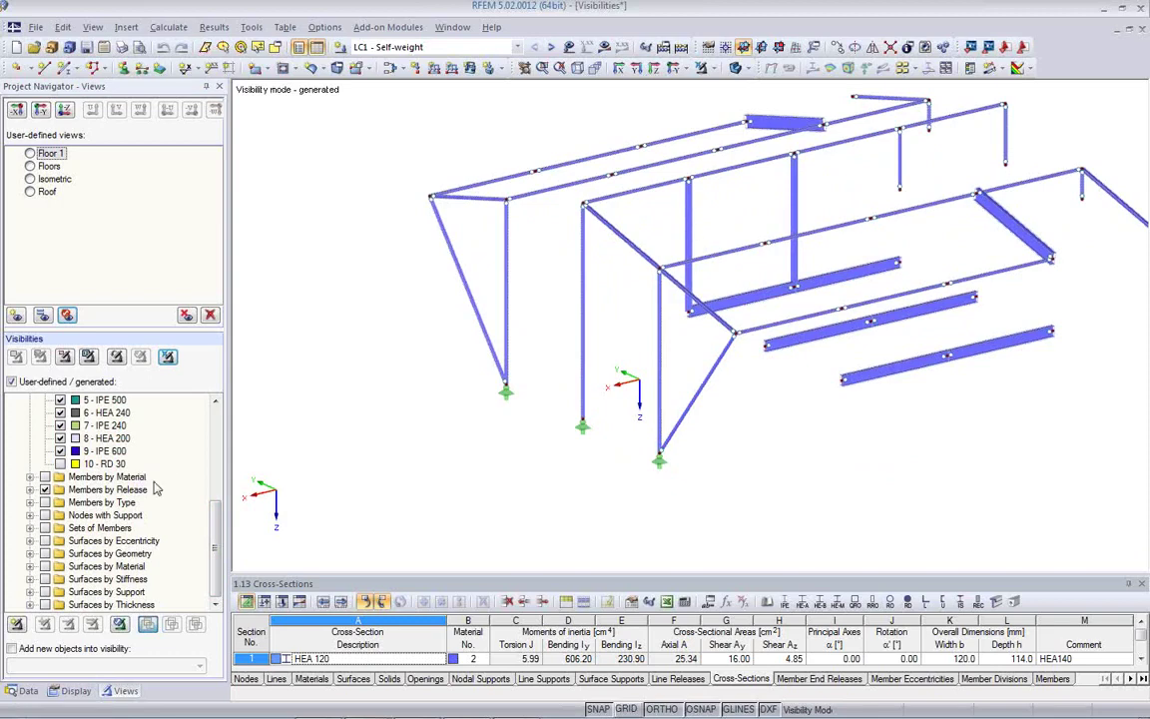
{"action": "left_click", "coordinate": [30, 490]}
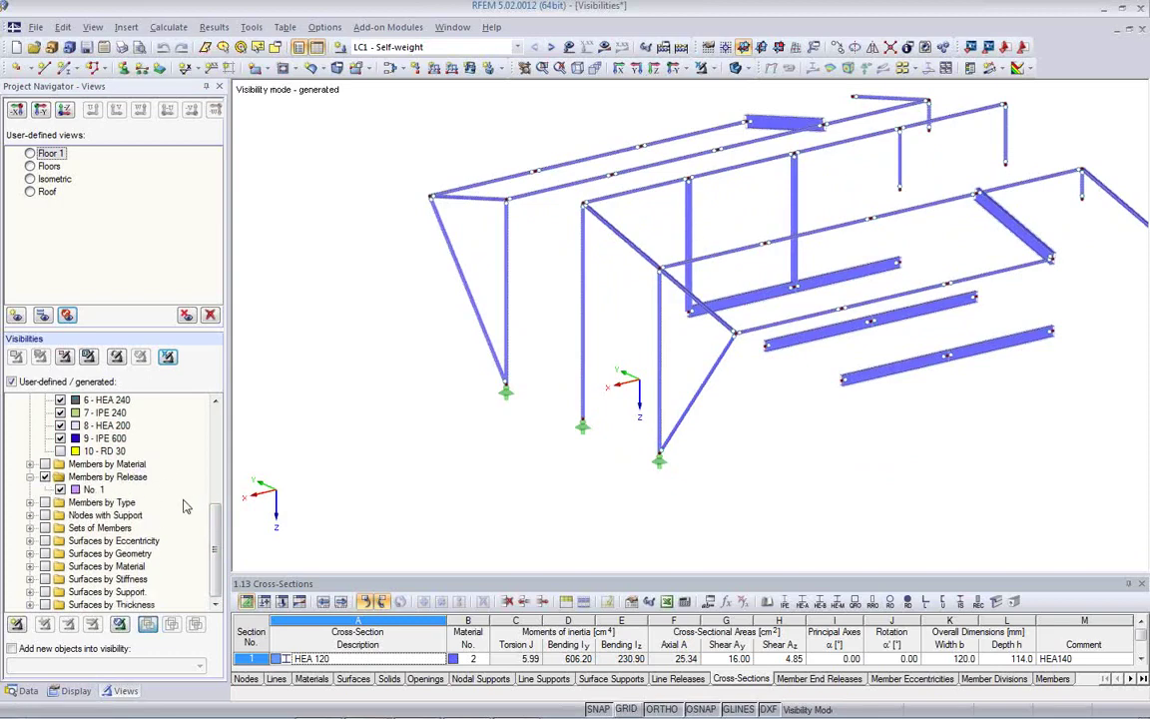
{"action": "left_click", "coordinate": [30, 478]}
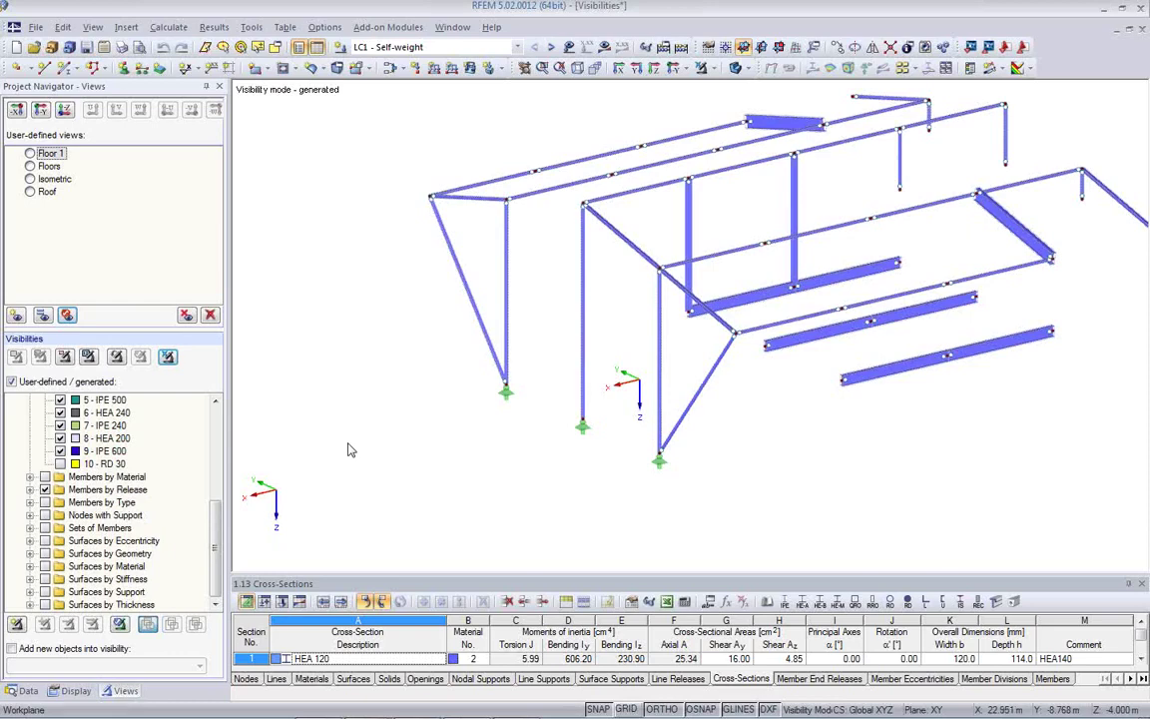
Cancel the visibility mode to display the whole model and color the graphics according to cross-section.
{"action": "left_click_drag", "start_coordinate": [216, 547], "coordinate": [206, 424]}
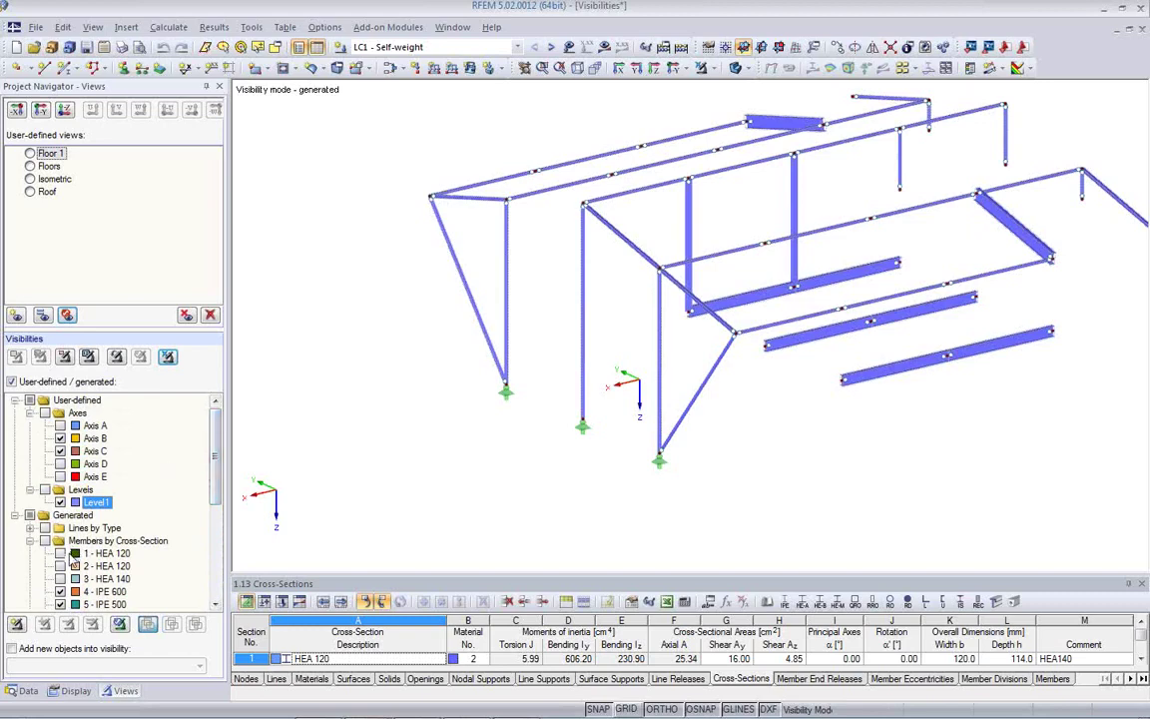
{"action": "left_click", "coordinate": [167, 357]}
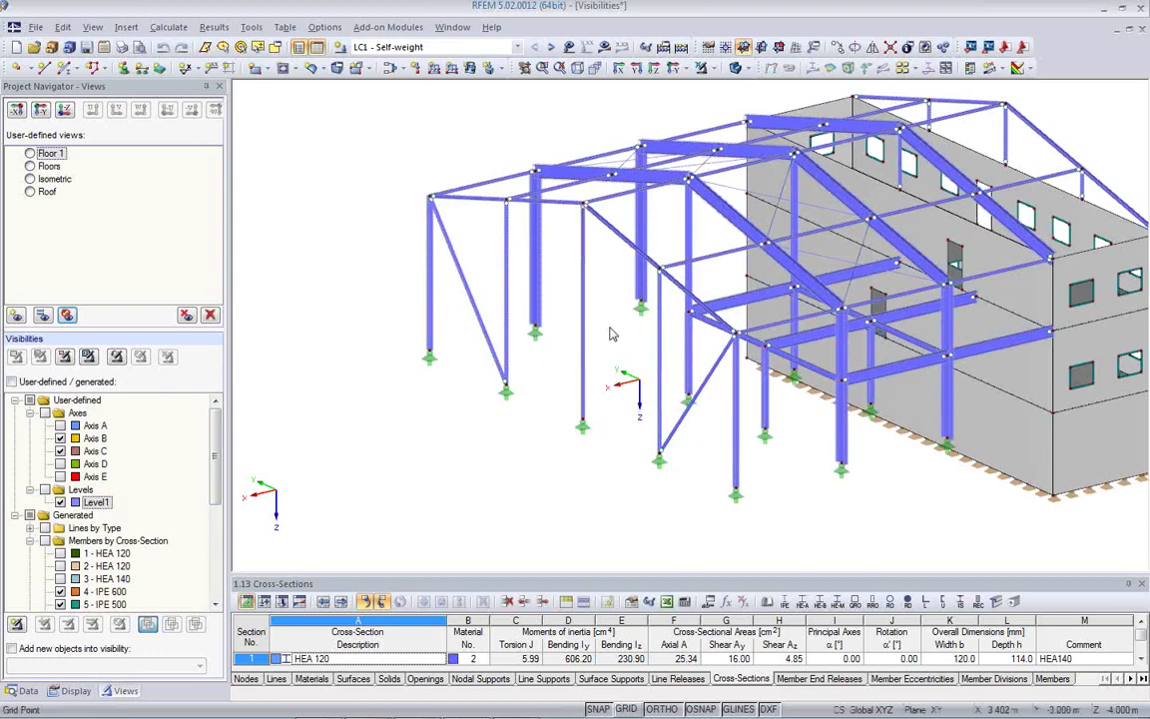
{"action": "right_click", "coordinate": [337, 321]}
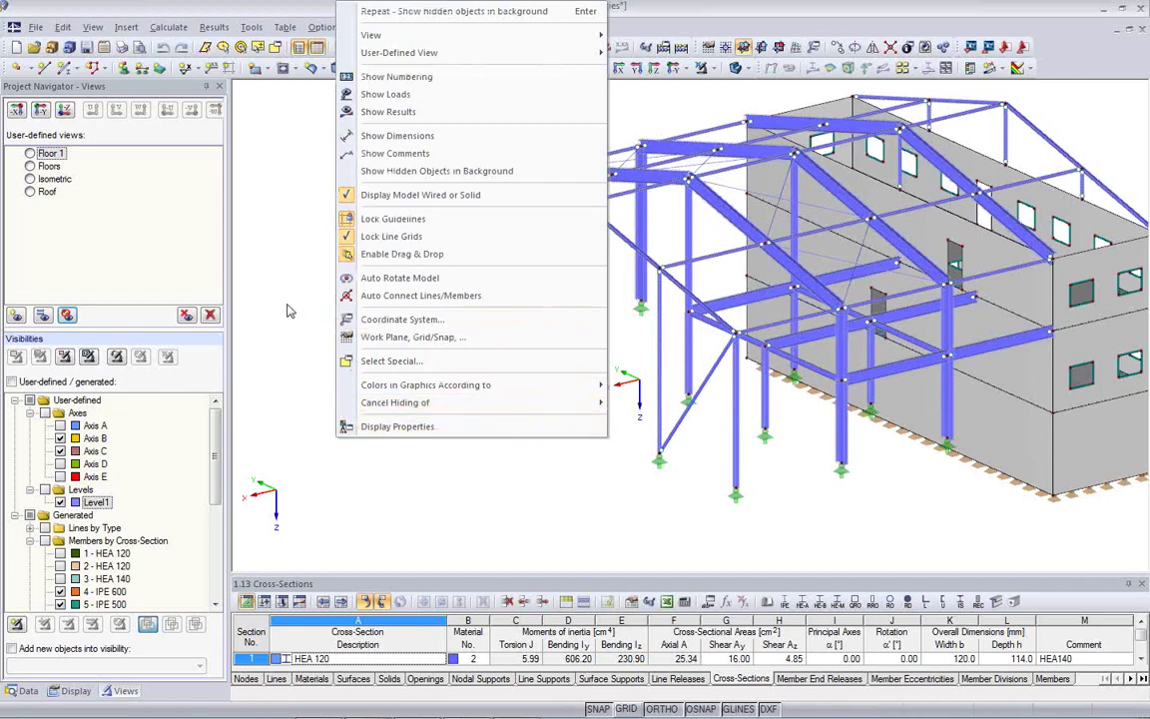
{"action": "mouse_move", "coordinate": [404, 389]}
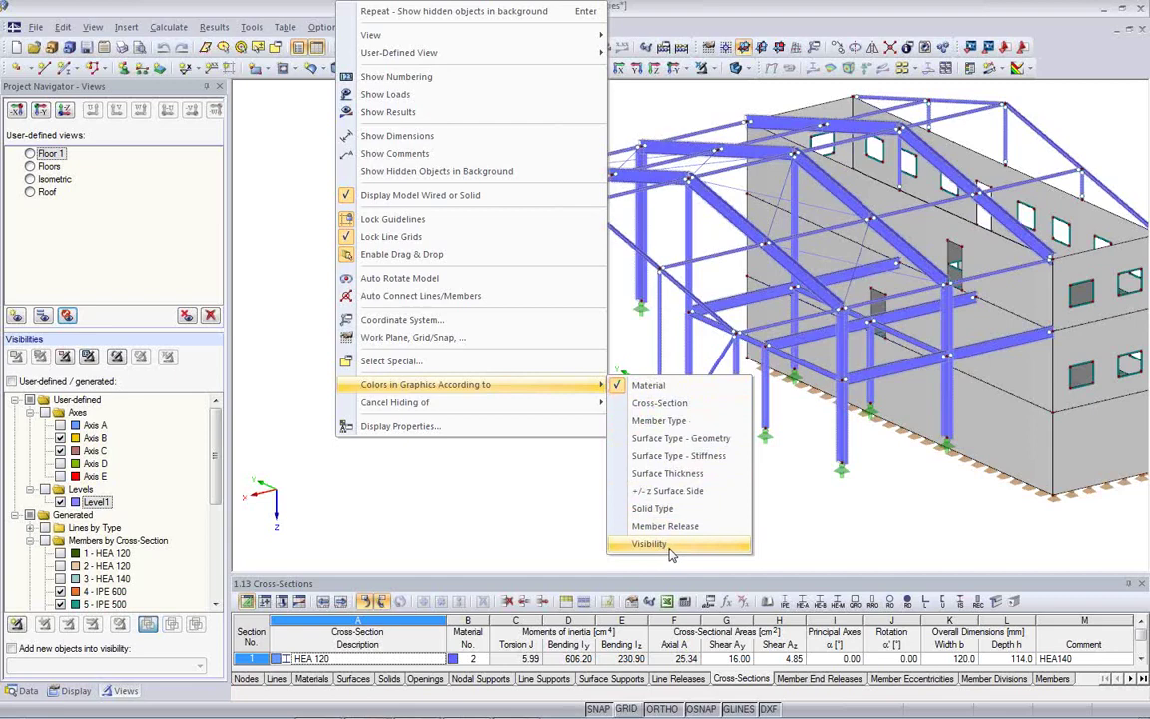
{"action": "left_click", "coordinate": [669, 405]}
{"action": "middle_click_drag", "start_coordinate": [781, 497], "coordinate": [222, 477], "text": "ctrl"}
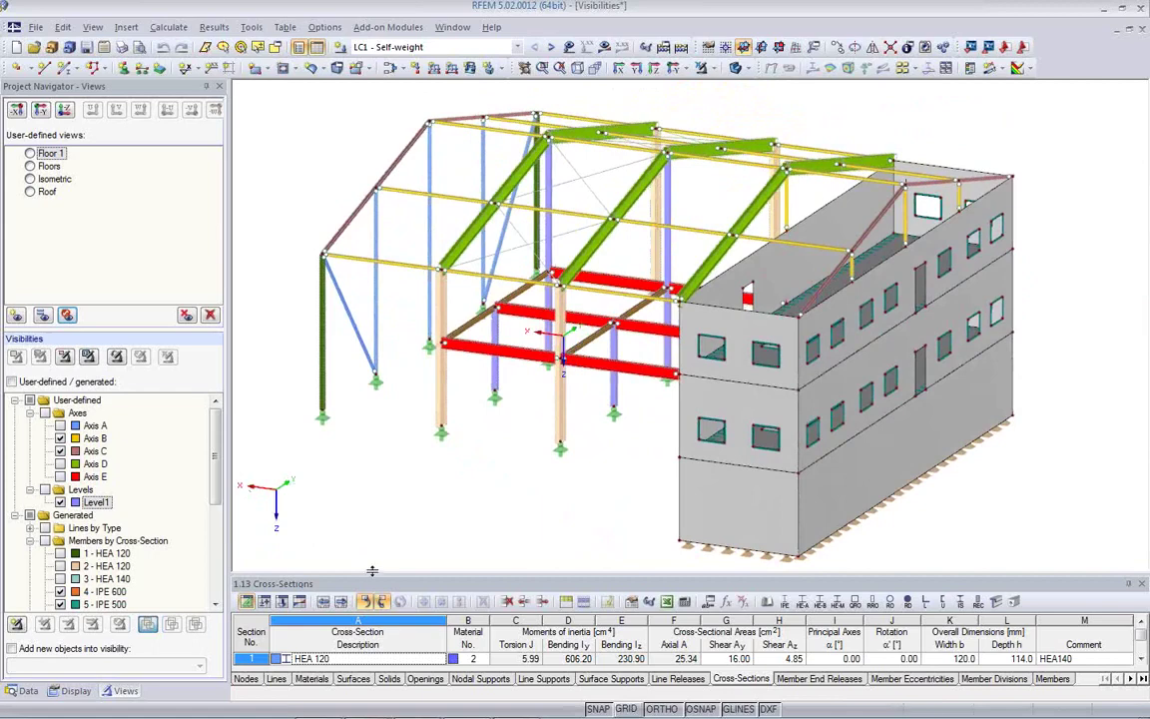
Enlarge the cross-sections table and select cross-section 4, IPE 600, to match the table colors with the model.
{"action": "left_click_drag", "start_coordinate": [365, 574], "coordinate": [358, 457]}
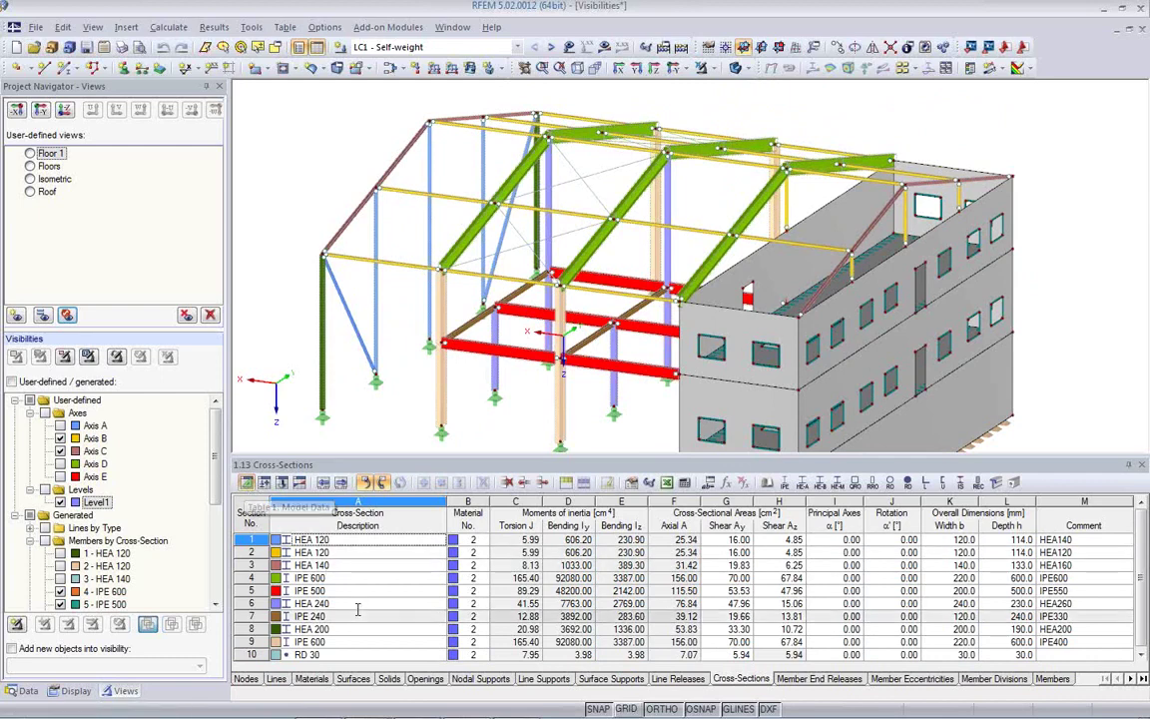
{"action": "left_click", "coordinate": [336, 580]}
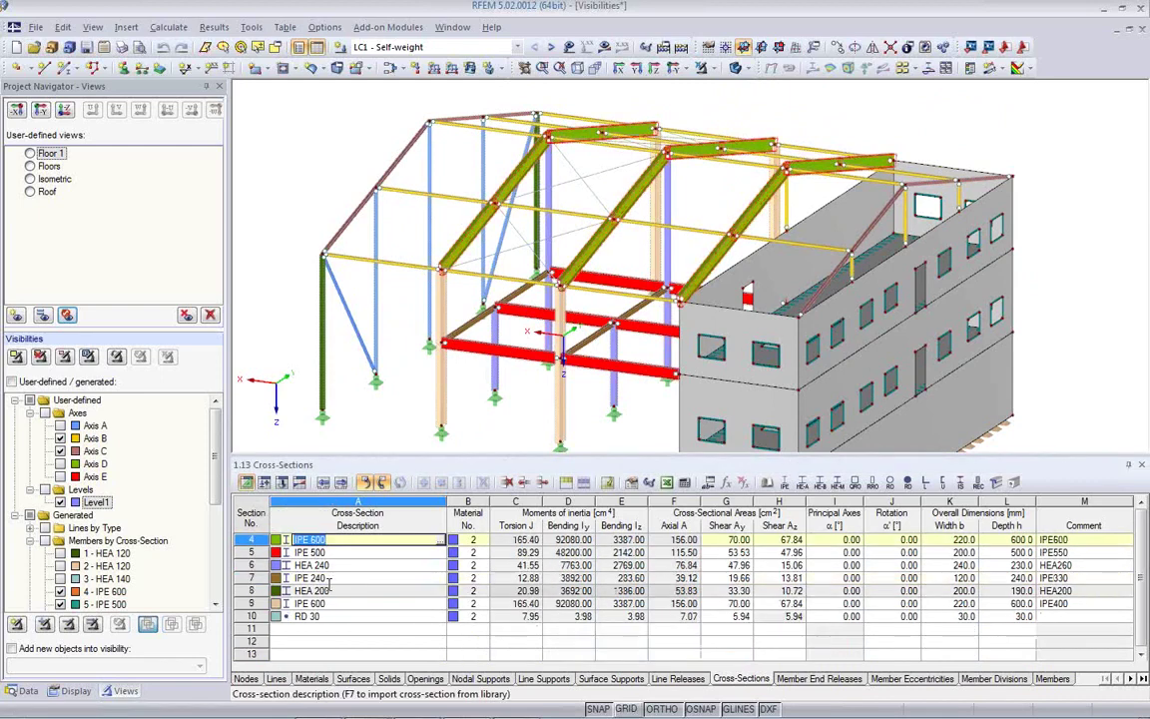
{"action": "scroll", "coordinate": [329, 589], "scroll_direction": "down", "scroll_amount": 1}
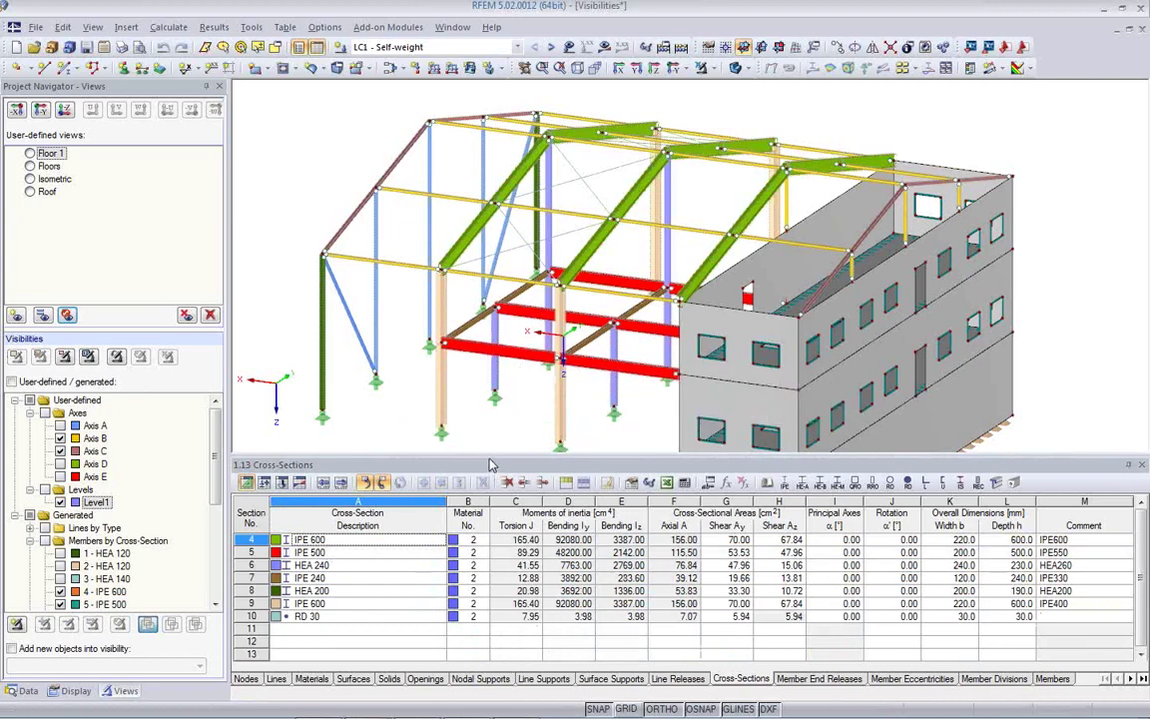
Review the object colors assigned to cross-sections and materials in the display properties, including the color selection for IPE 500, and cancel.
{"action": "middle_click_drag", "start_coordinate": [444, 409], "coordinate": [552, 399]}
{"action": "right_click", "coordinate": [368, 371]}
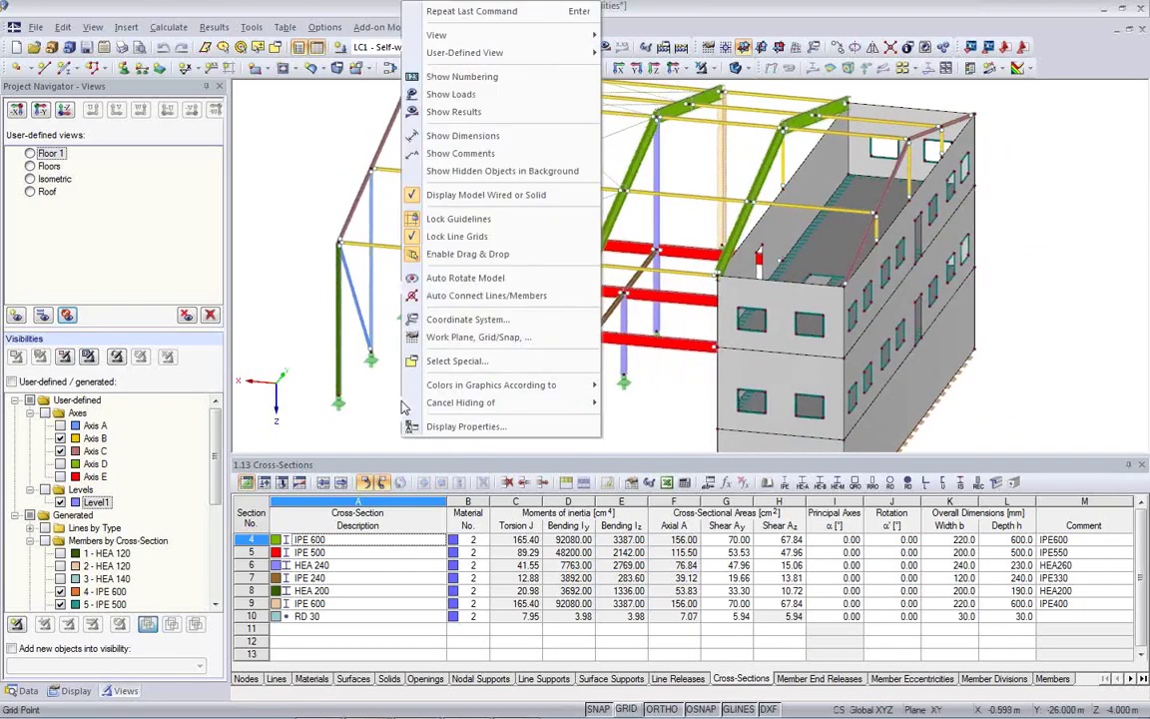
{"action": "left_click", "coordinate": [467, 426]}
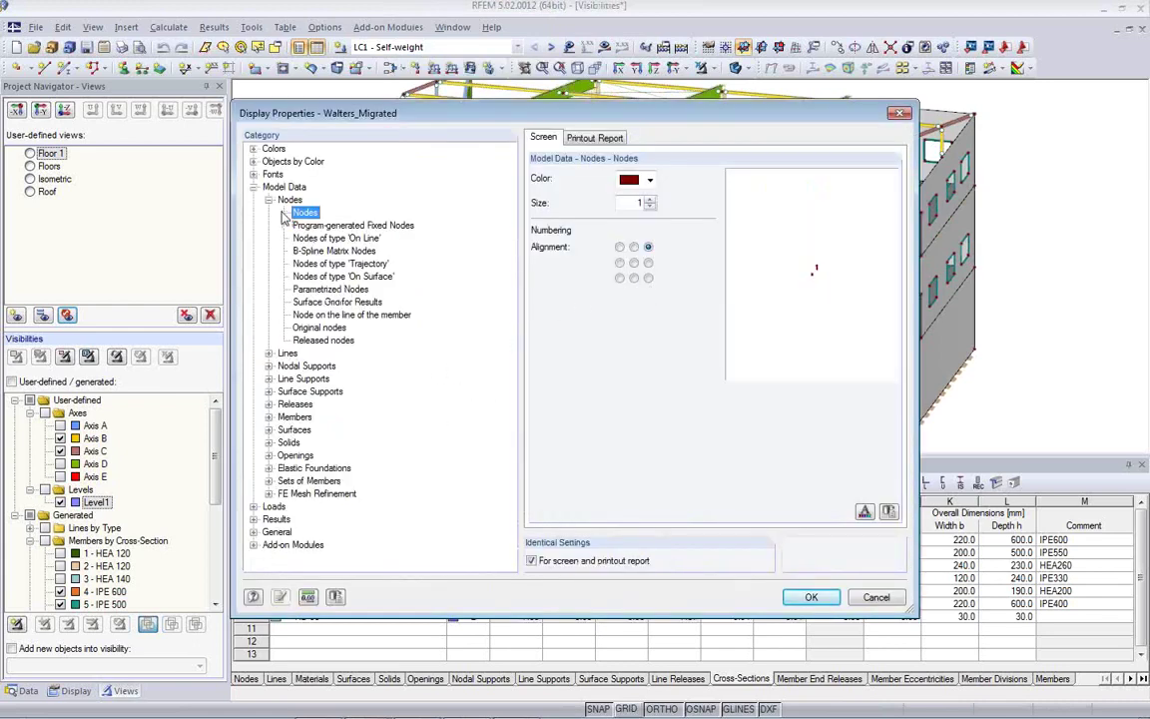
{"action": "left_click", "coordinate": [254, 161]}
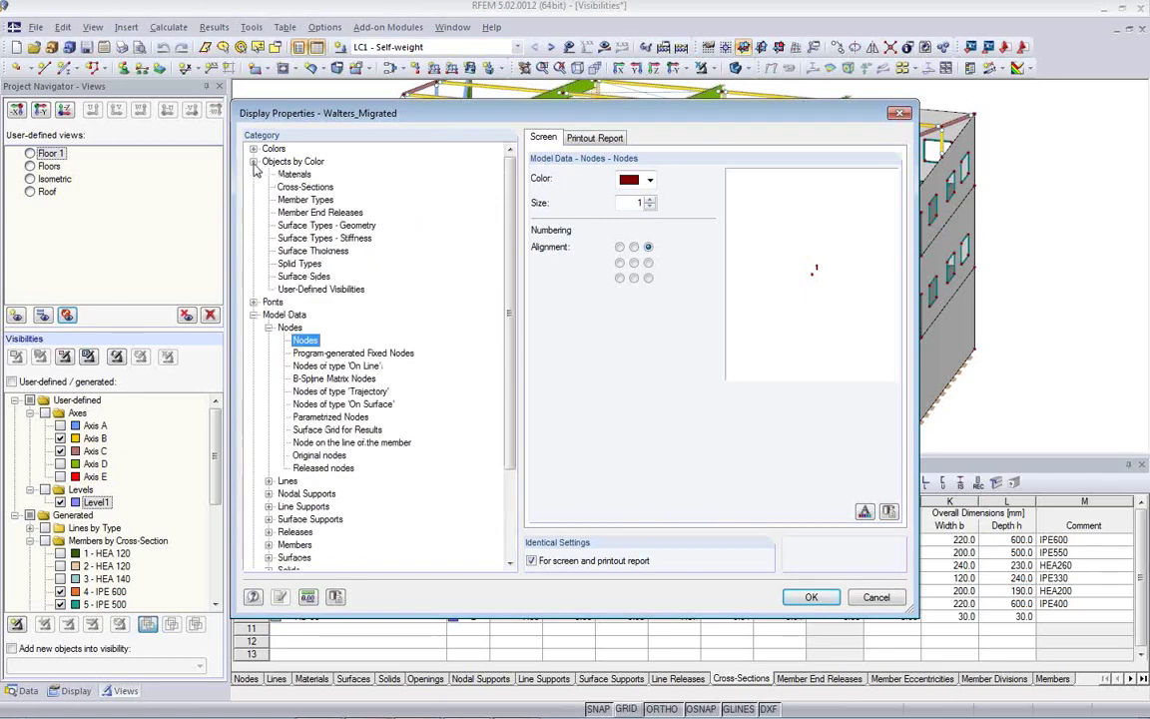
{"action": "left_click", "coordinate": [305, 187]}
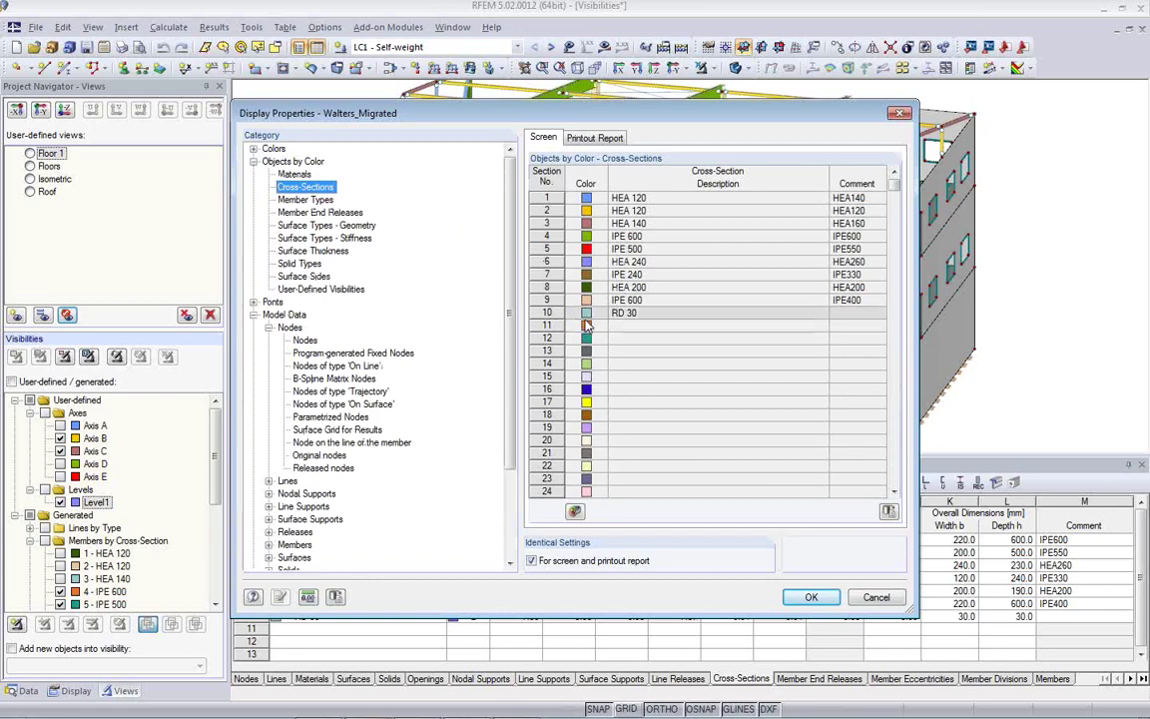
{"action": "double_click", "coordinate": [587, 249]}
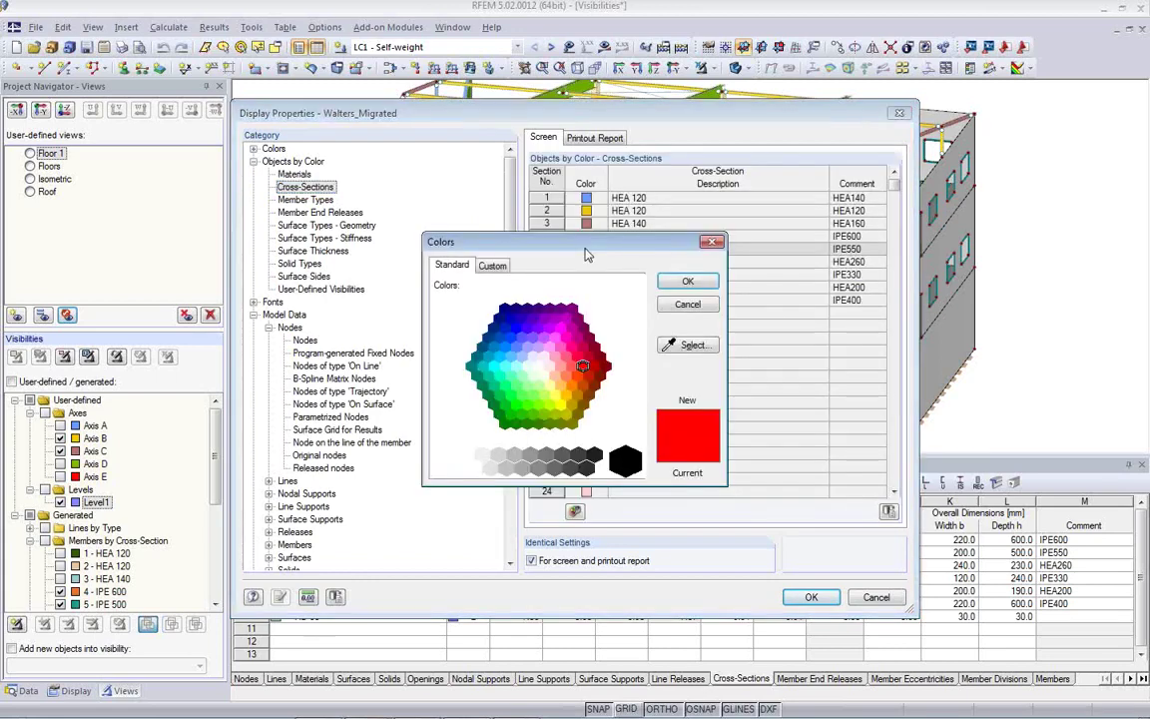
{"action": "left_click", "coordinate": [710, 307]}
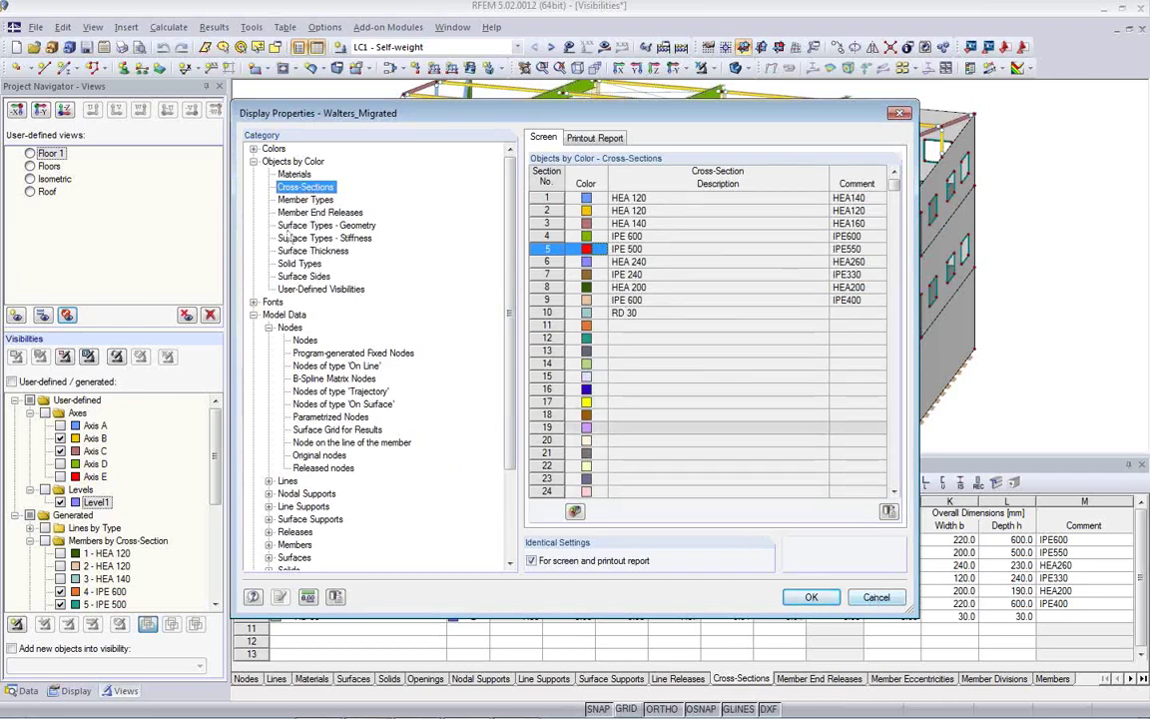
{"action": "left_click", "coordinate": [291, 173]}
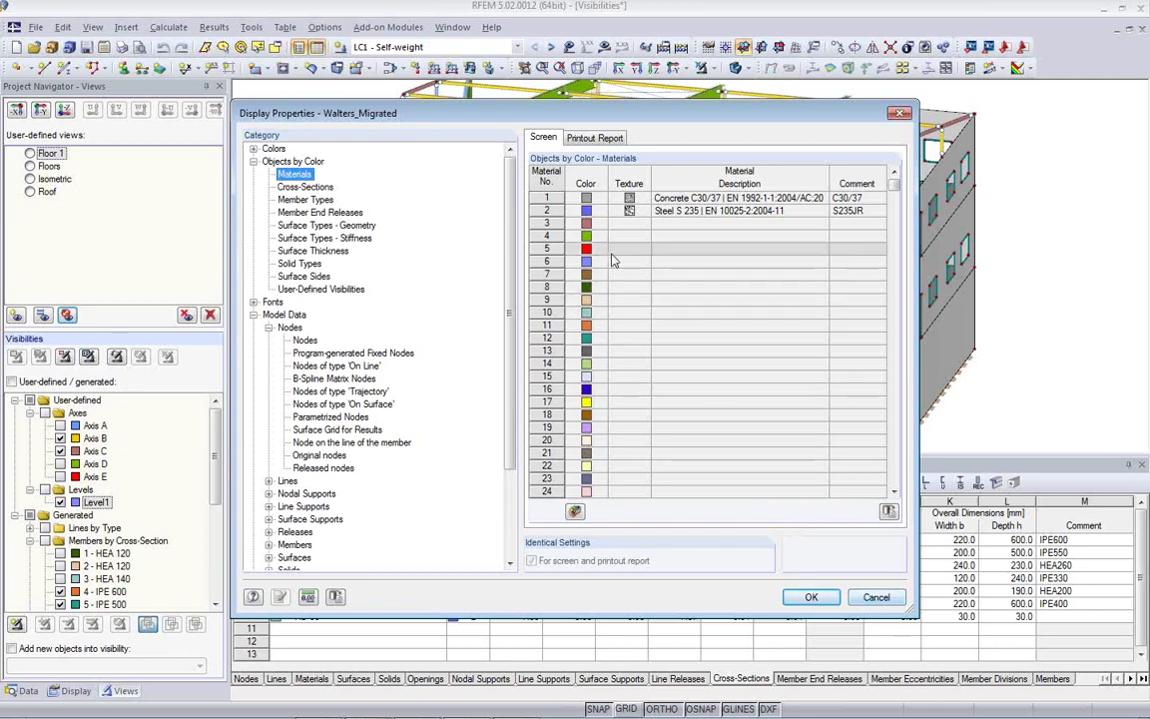
{"action": "left_click", "coordinate": [875, 597]}
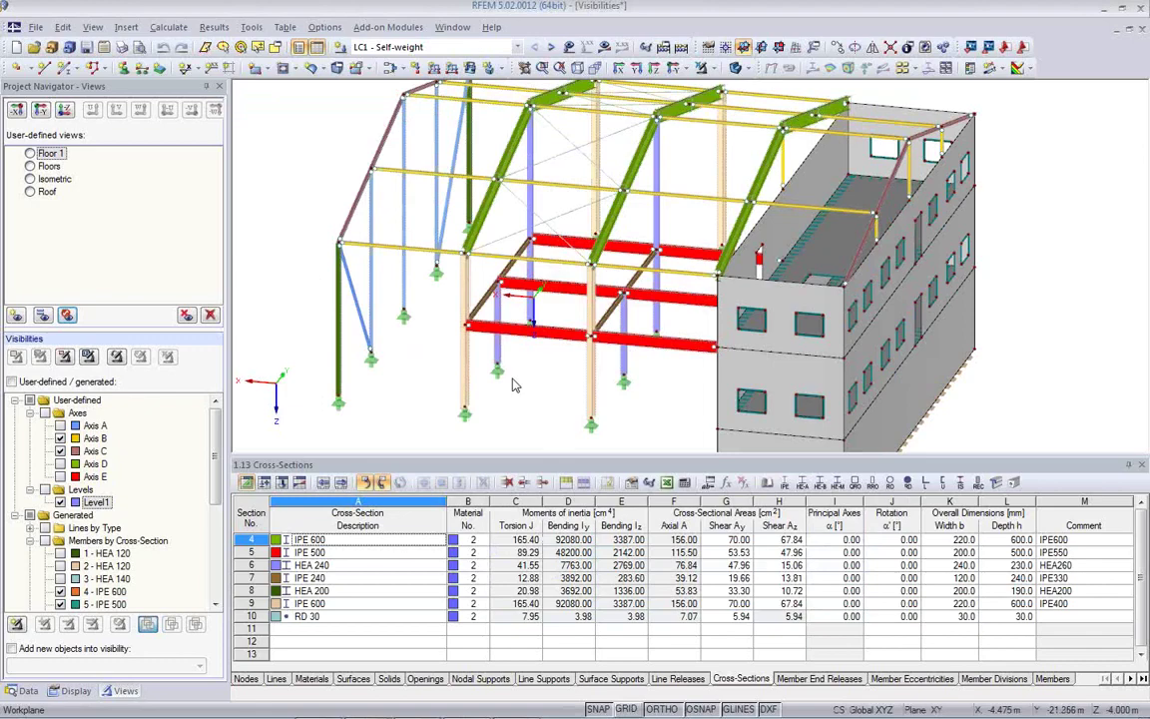
Examine the display options for coloring and rendering, expanding the Model and Lighting settings.
{"action": "middle_click_drag", "start_coordinate": [667, 399], "coordinate": [618, 387], "text": "ctrl"}
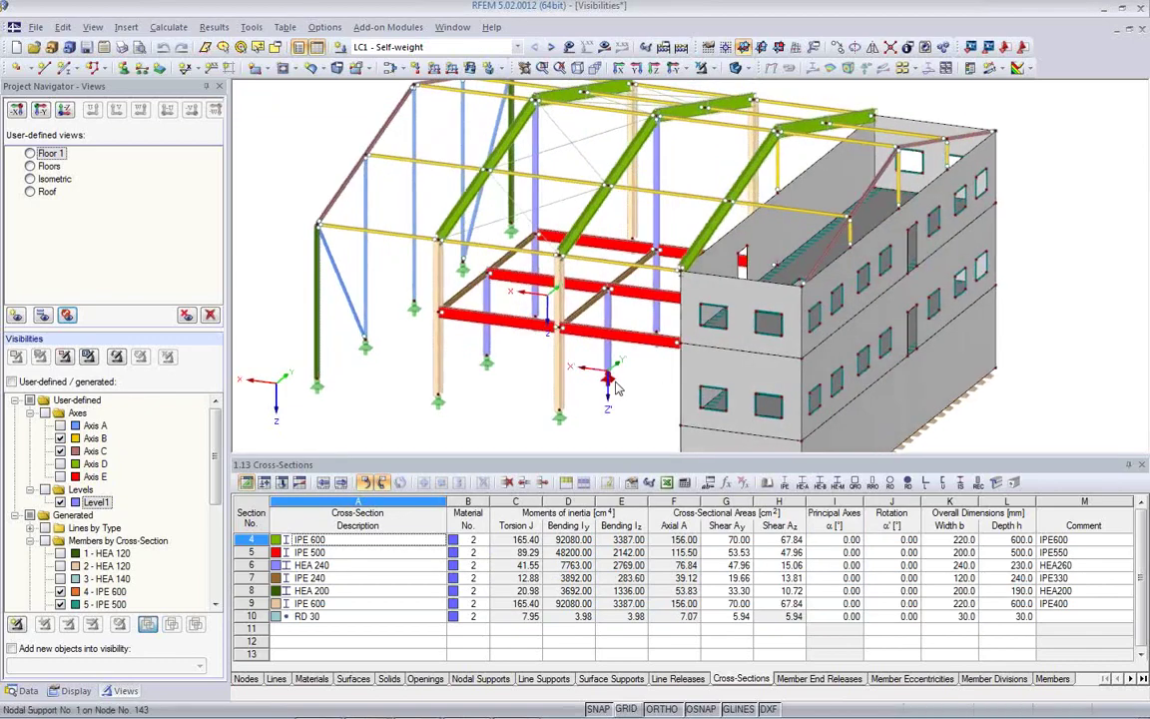
{"action": "left_click", "coordinate": [76, 690]}
{"action": "scroll", "coordinate": [141, 547], "scroll_direction": "down", "scroll_amount": 10}
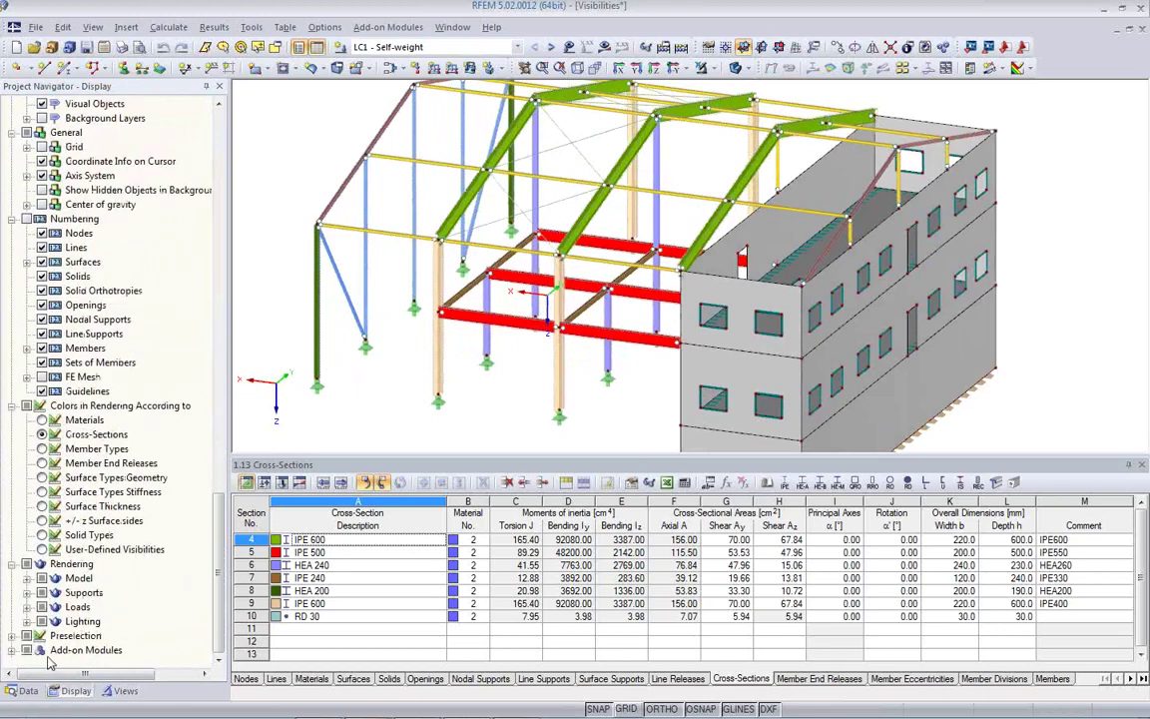
{"action": "left_click", "coordinate": [28, 581]}
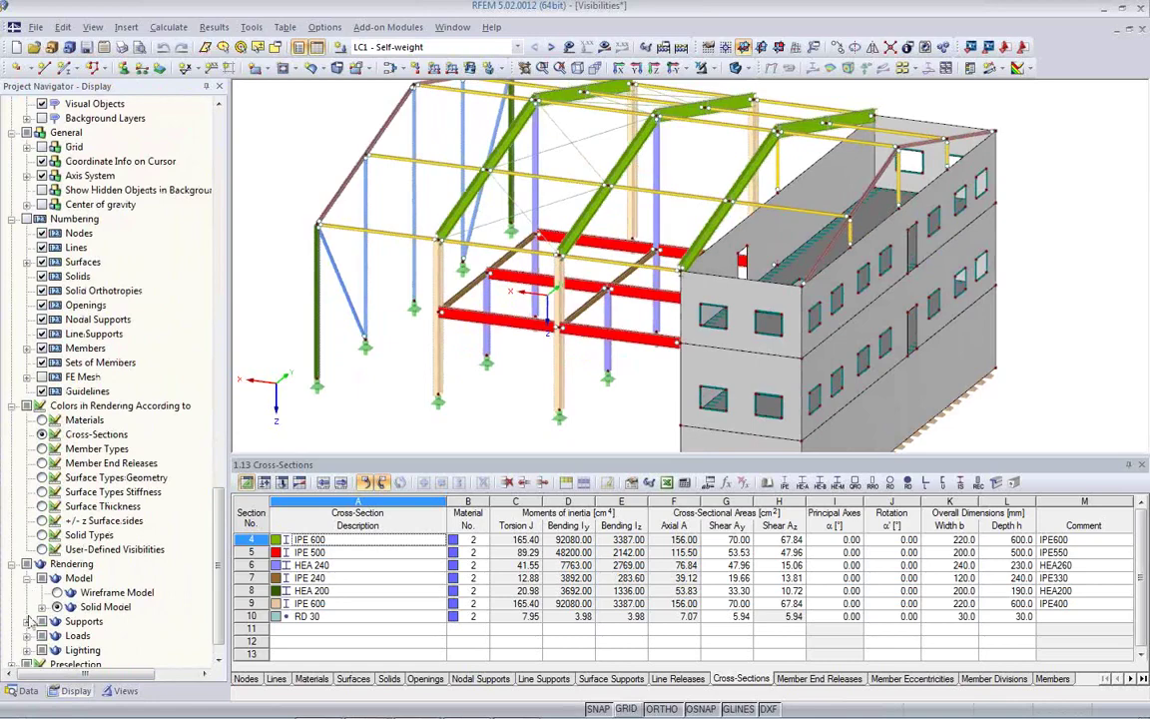
{"action": "scroll", "coordinate": [140, 619], "scroll_direction": "down", "scroll_amount": 1}
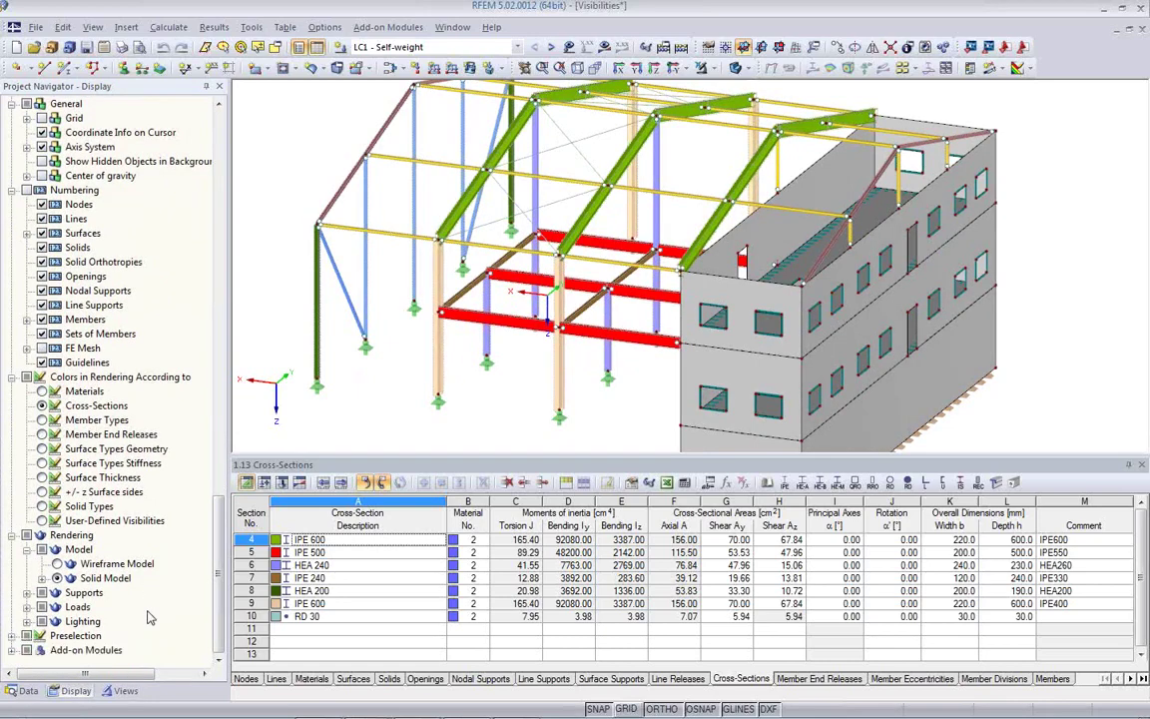
{"action": "left_click", "coordinate": [27, 621]}
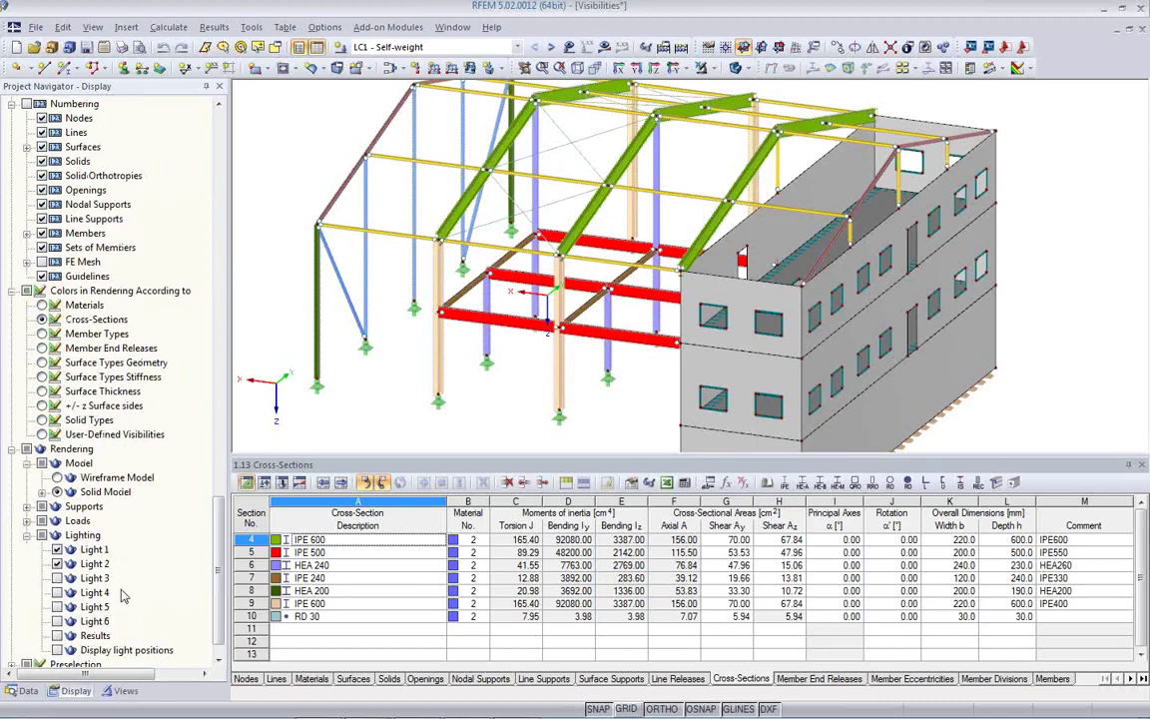
{"action": "scroll", "coordinate": [122, 592], "scroll_direction": "down", "scroll_amount": 1}
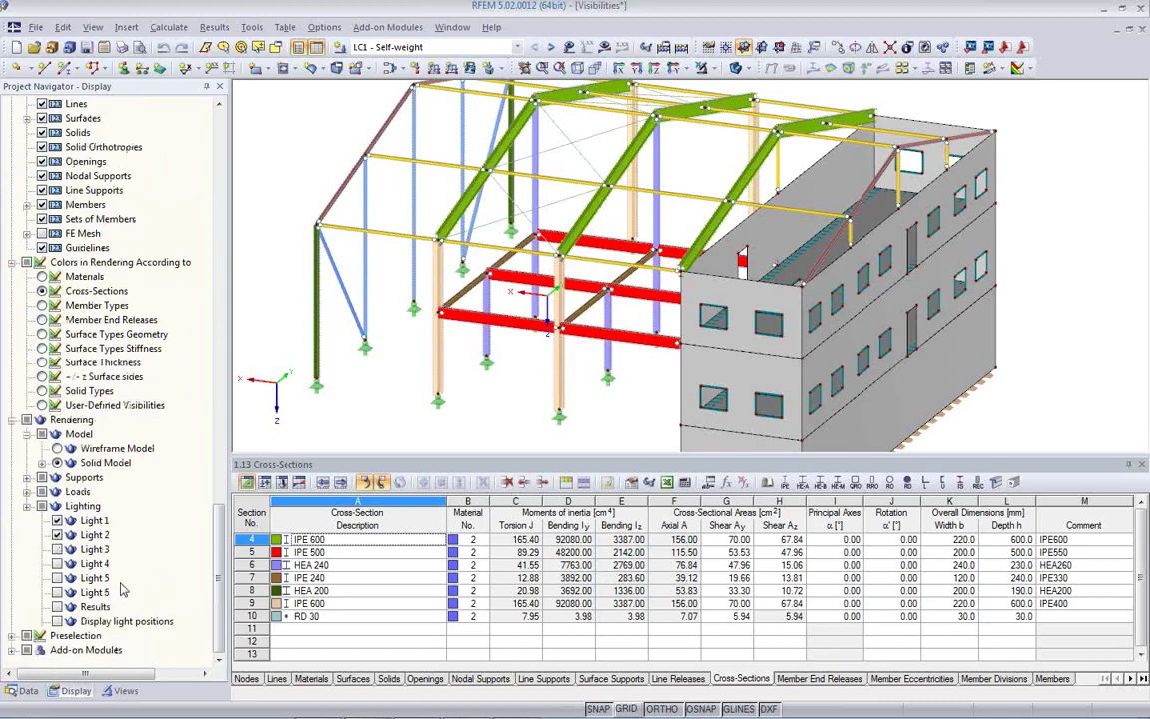
Open the front lower IPE 600 column for editing, review its General, Options and Effective Lengths settings, and confirm.
{"action": "double_click", "coordinate": [440, 376]}
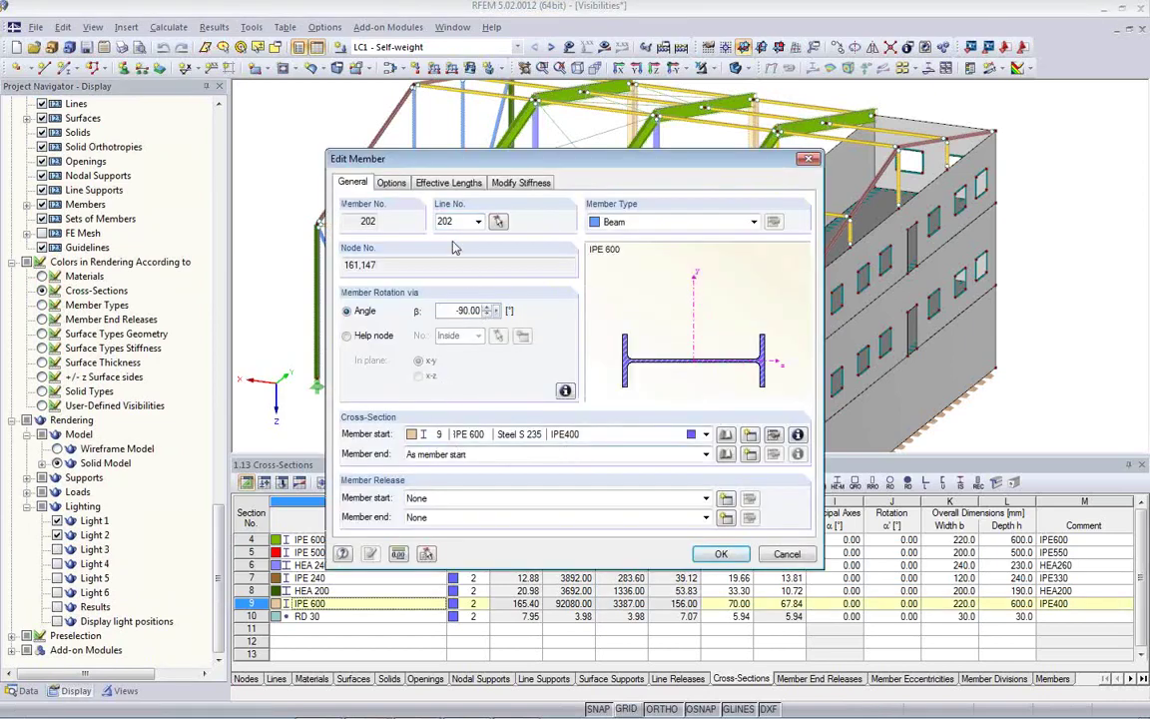
{"action": "left_click", "coordinate": [393, 184]}
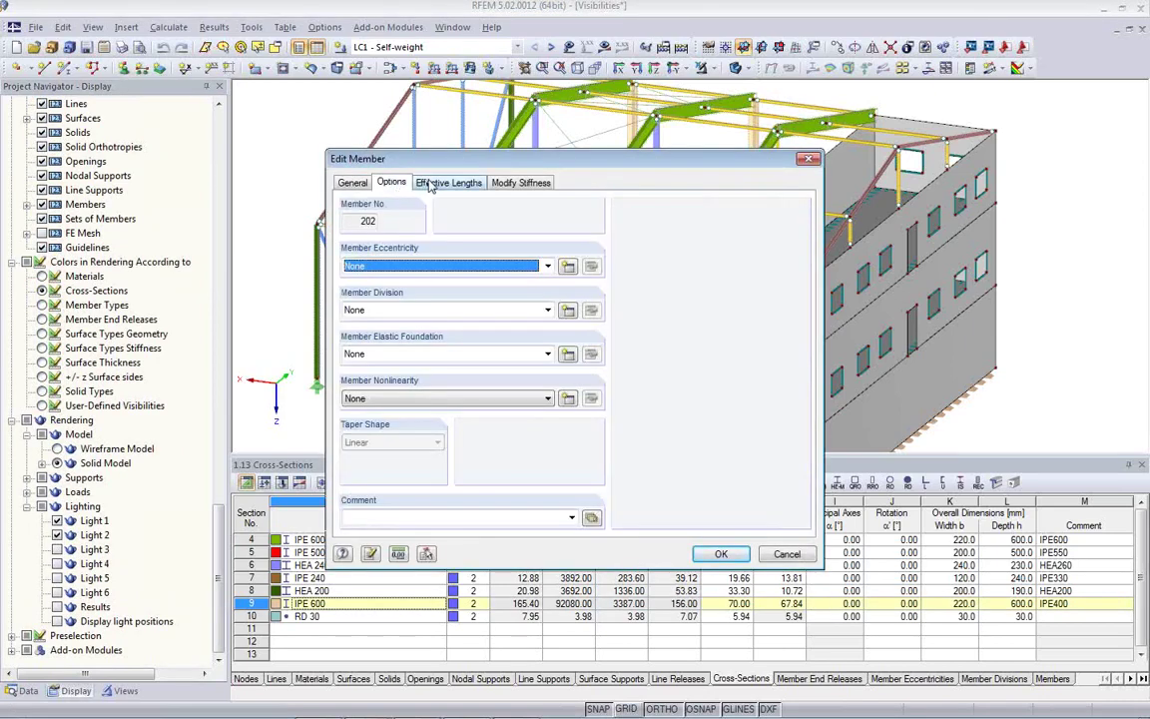
{"action": "left_click", "coordinate": [430, 183]}
{"action": "left_click", "coordinate": [358, 183]}
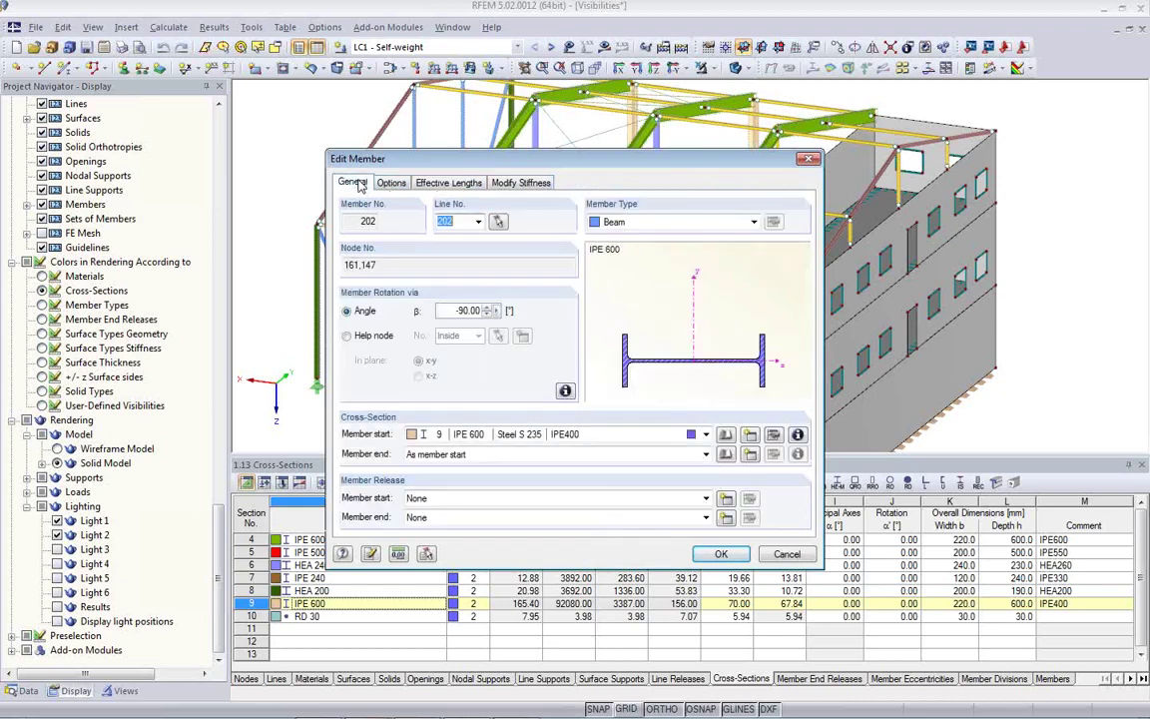
{"action": "left_click", "coordinate": [721, 553]}
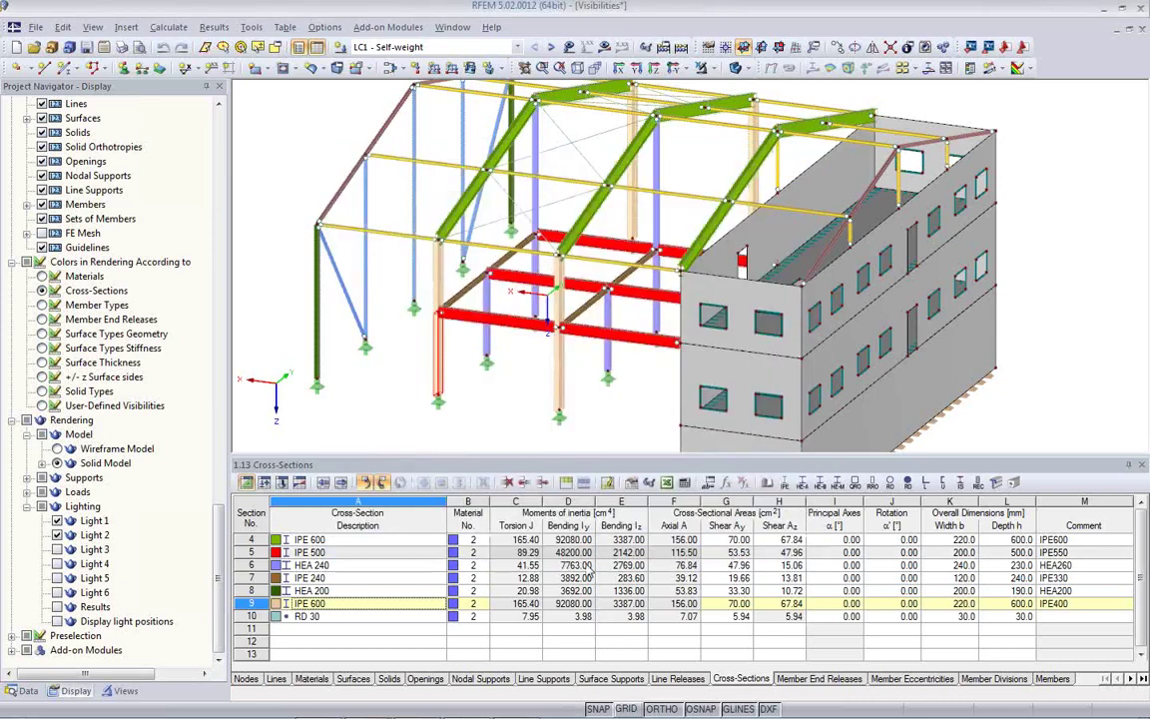
Show the materials table, look up Concrete C30/37 in the material library and close the library.
{"action": "left_click", "coordinate": [299, 682]}
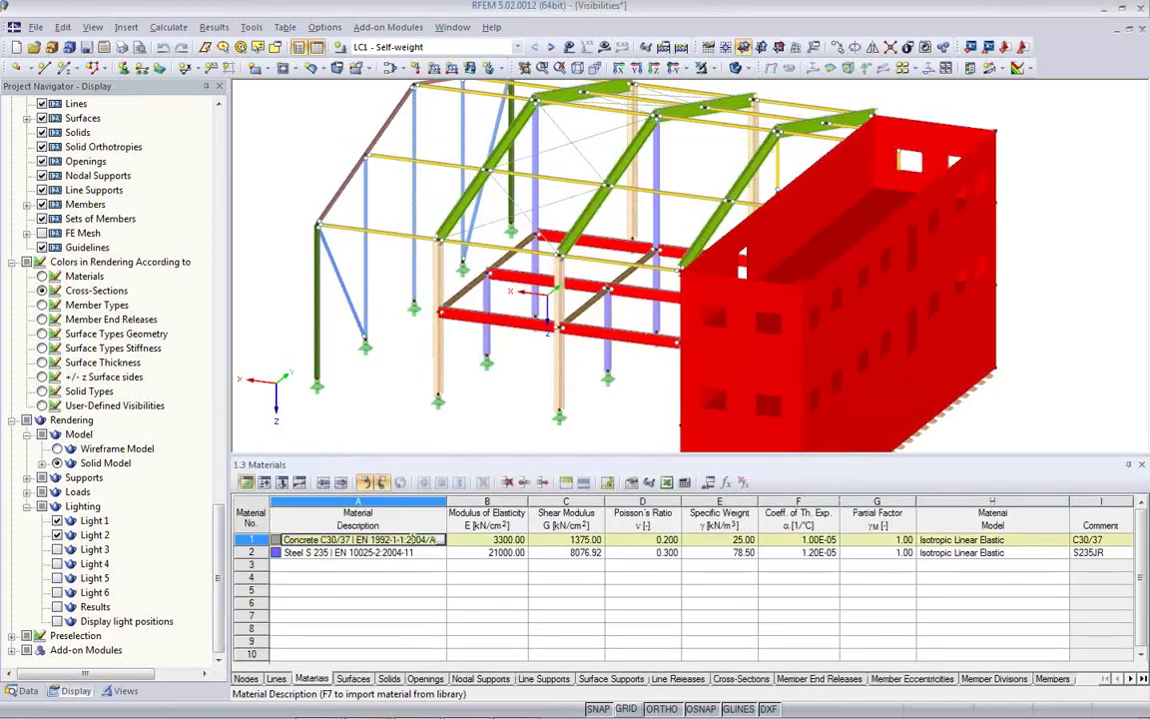
{"action": "left_click", "coordinate": [441, 543]}
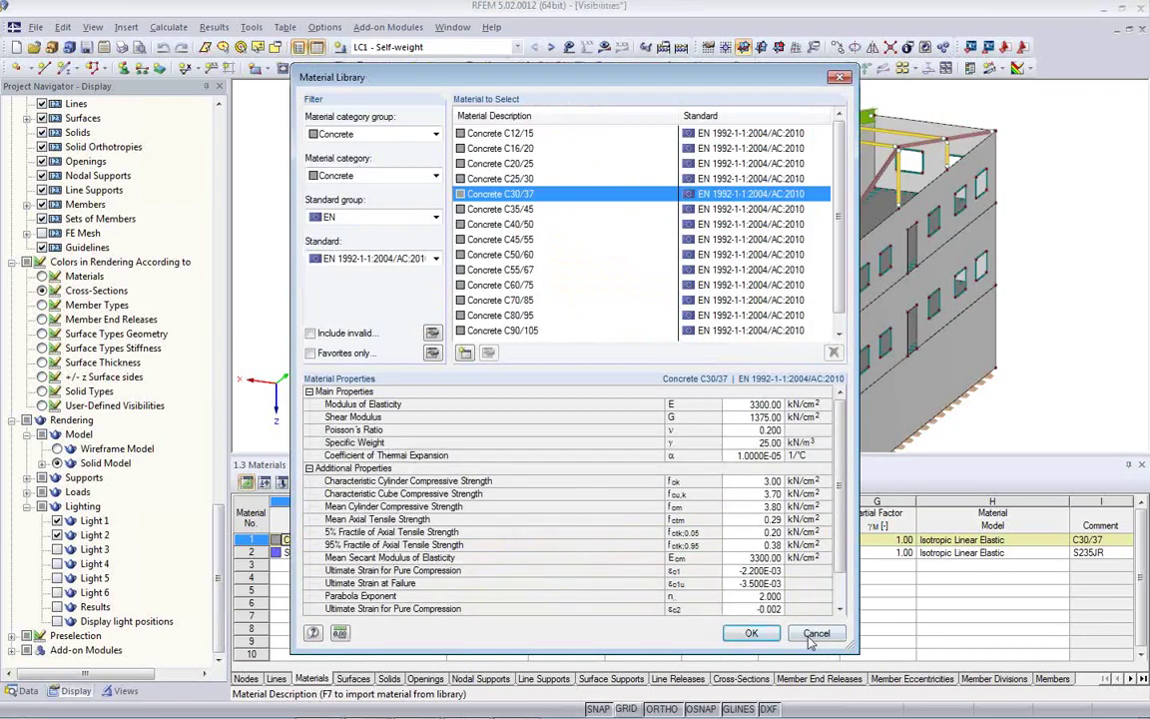
{"action": "left_click", "coordinate": [751, 633]}
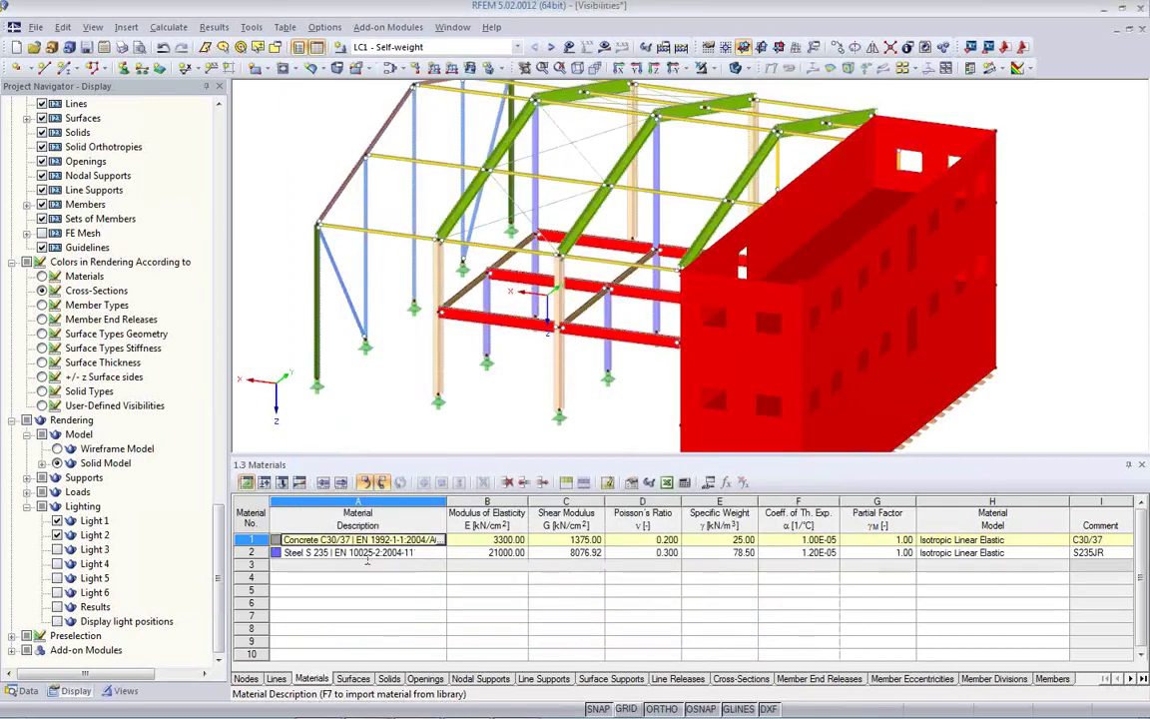
Enable the display of textures in the solid model through the color and texture settings of material Steel S 235.
{"action": "left_click", "coordinate": [22, 690]}
{"action": "left_click", "coordinate": [43, 175]}
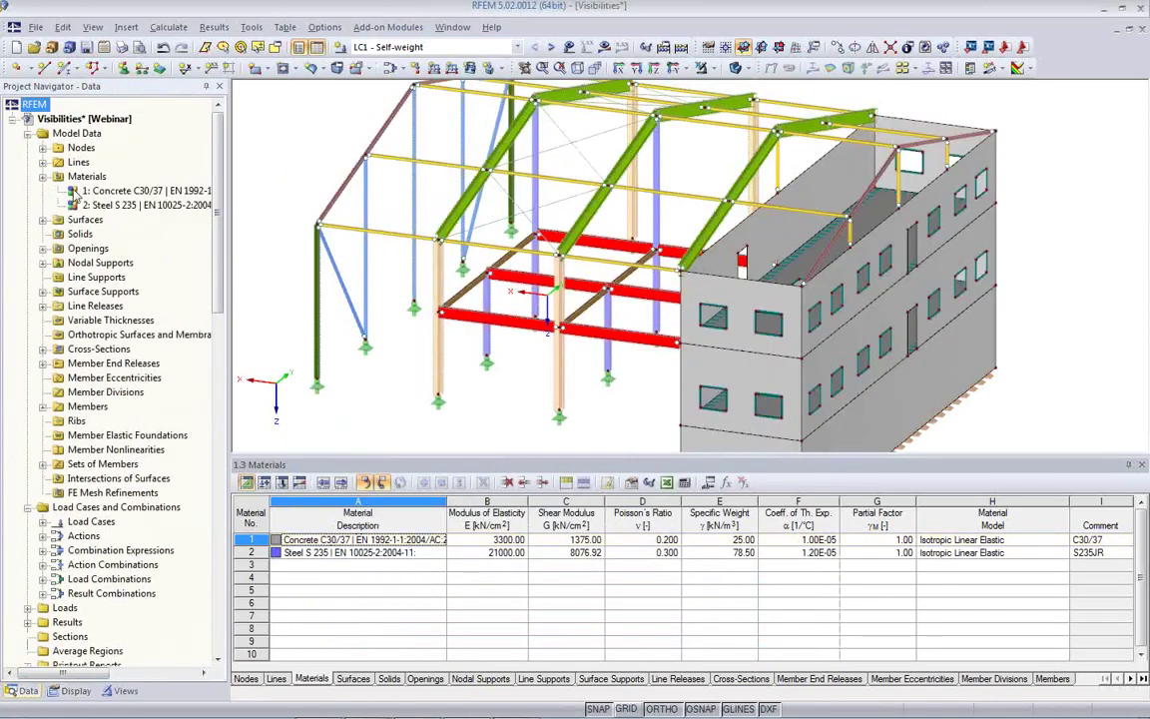
{"action": "double_click", "coordinate": [130, 205]}
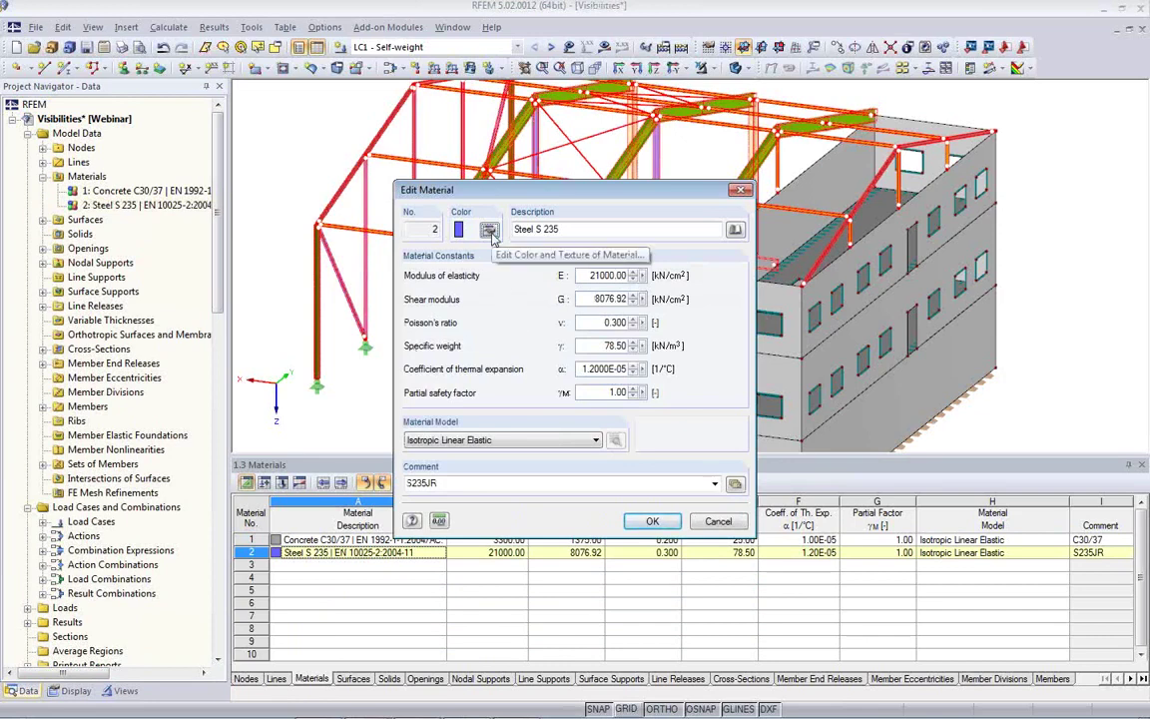
{"action": "left_click", "coordinate": [489, 231]}
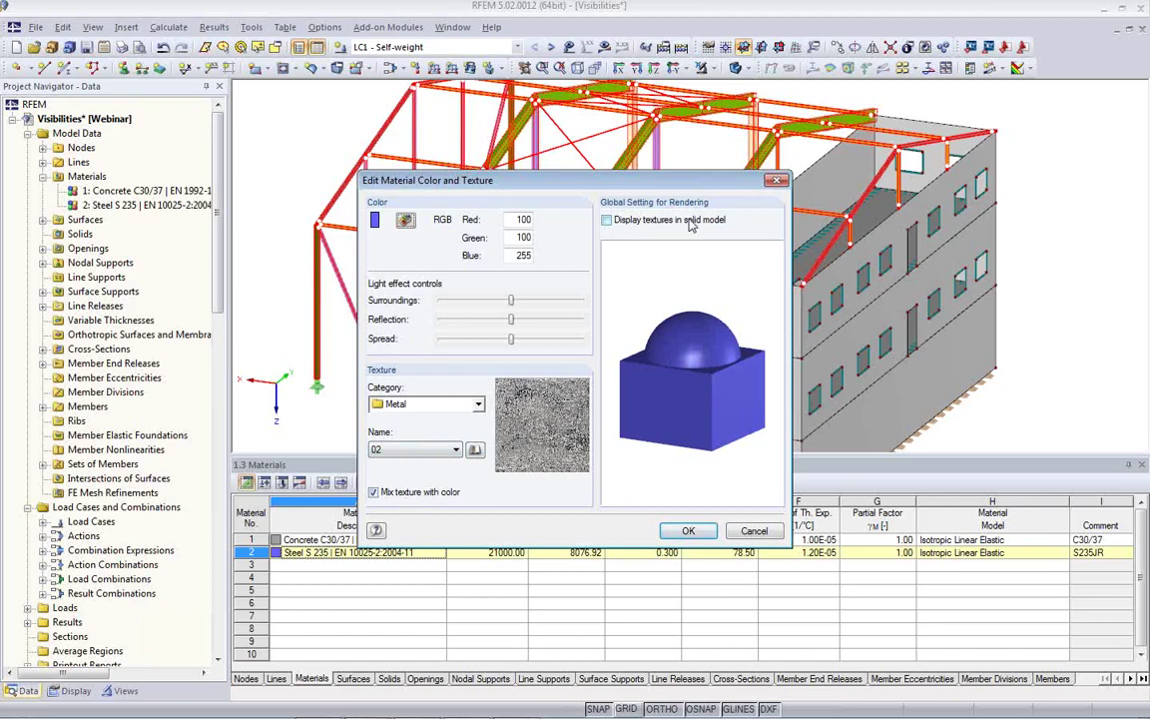
{"action": "left_click", "coordinate": [606, 221]}
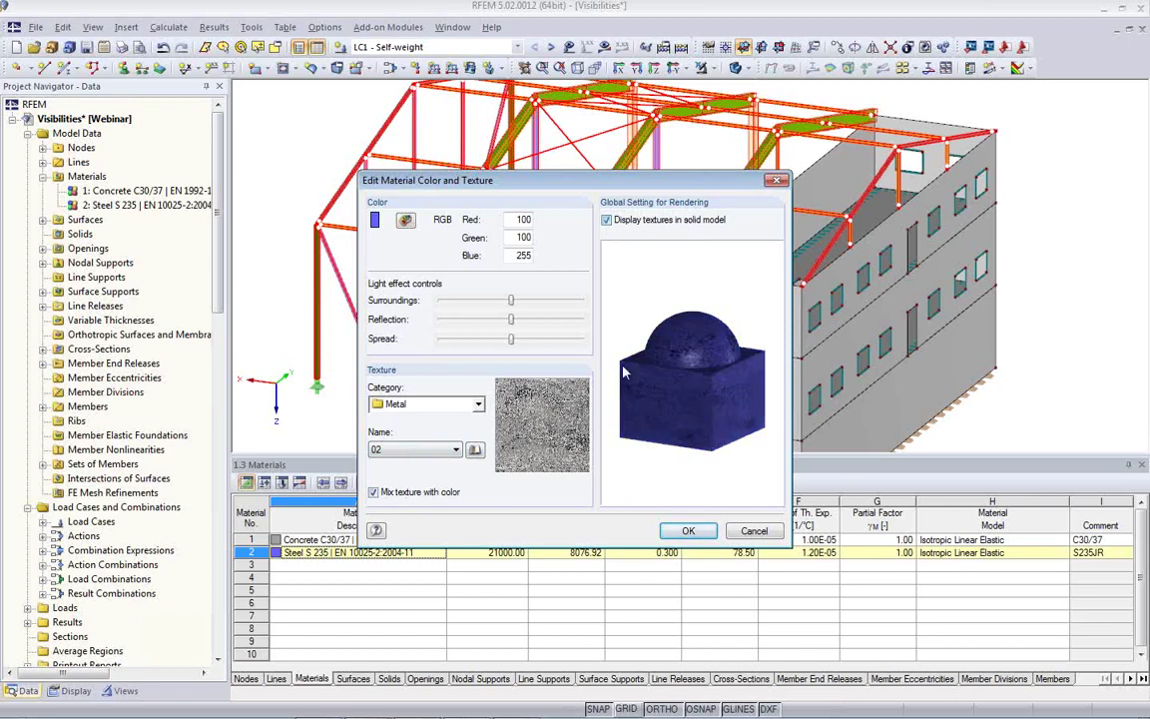
{"action": "left_click", "coordinate": [688, 530]}
{"action": "left_click", "coordinate": [649, 593]}
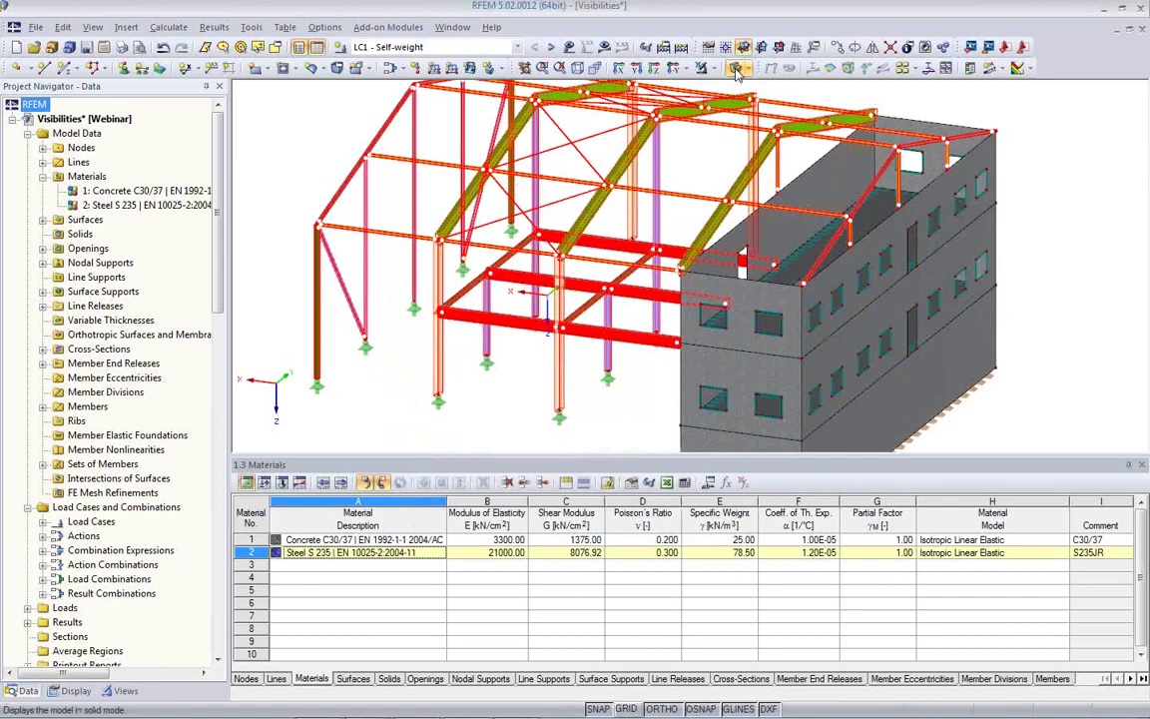
{"action": "left_click", "coordinate": [654, 54]}
{"action": "left_click", "coordinate": [654, 54]}
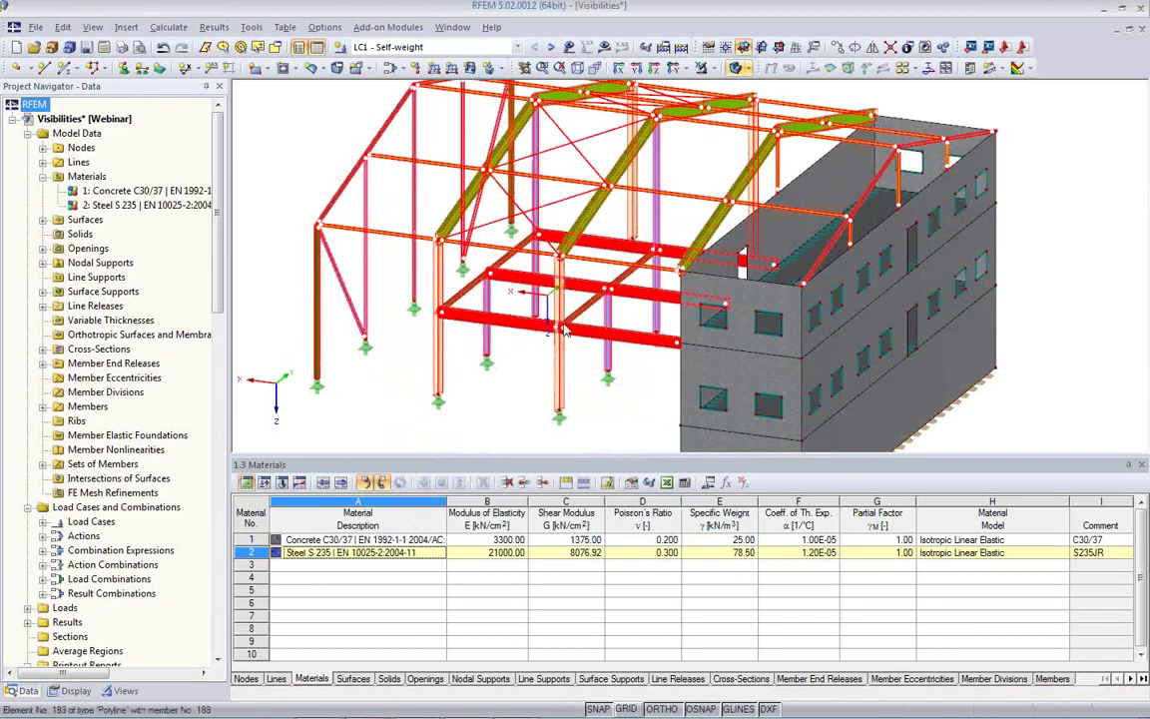
Color the model graphics by material and inspect the steel texture on a column up close.
{"action": "scroll", "coordinate": [565, 314], "scroll_direction": "up", "scroll_amount": 3}
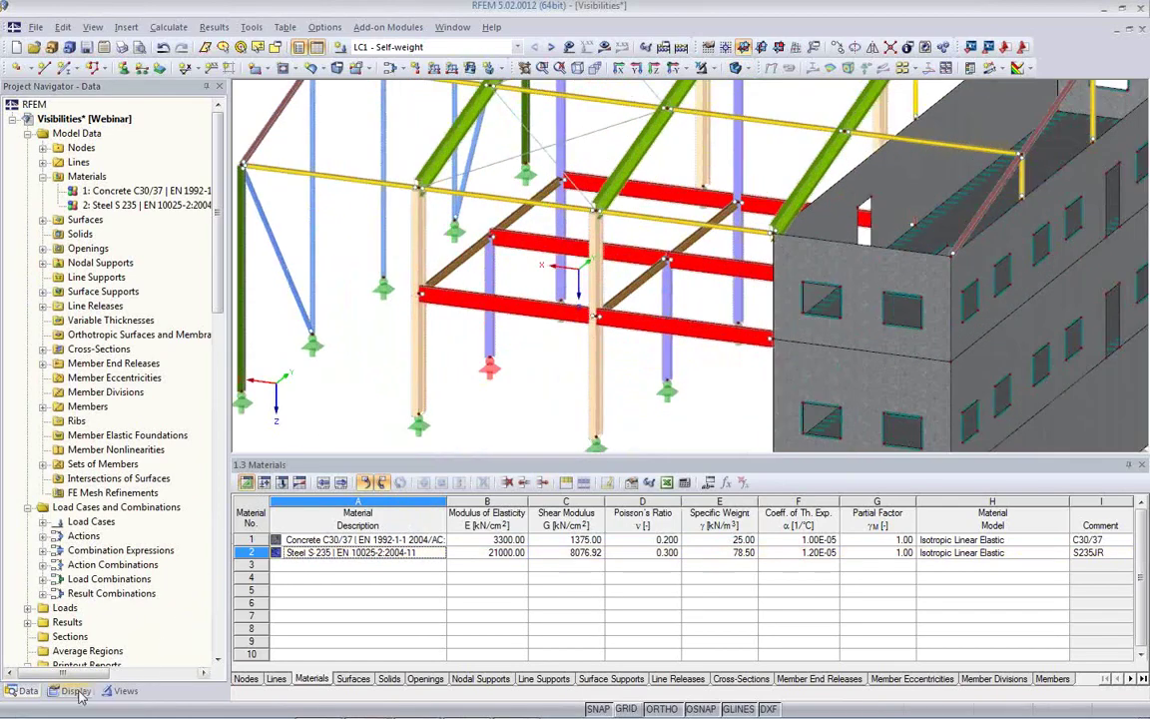
{"action": "scroll", "coordinate": [114, 540], "scroll_direction": "down", "scroll_amount": 7}
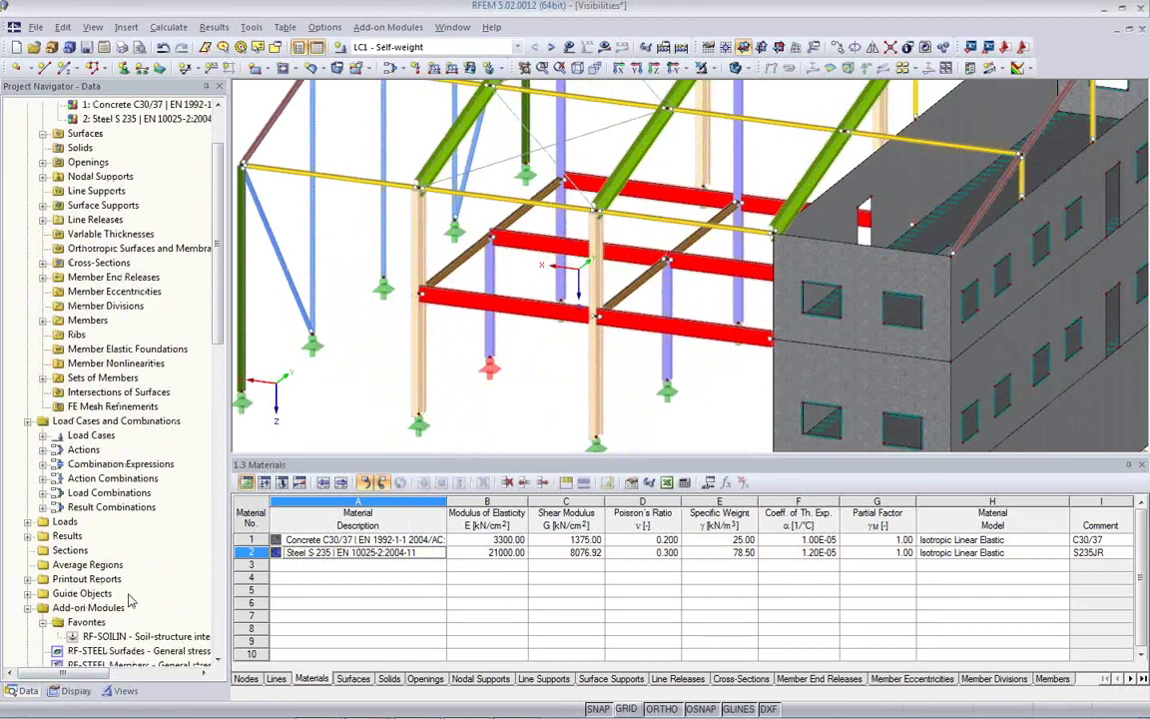
{"action": "left_click", "coordinate": [75, 690]}
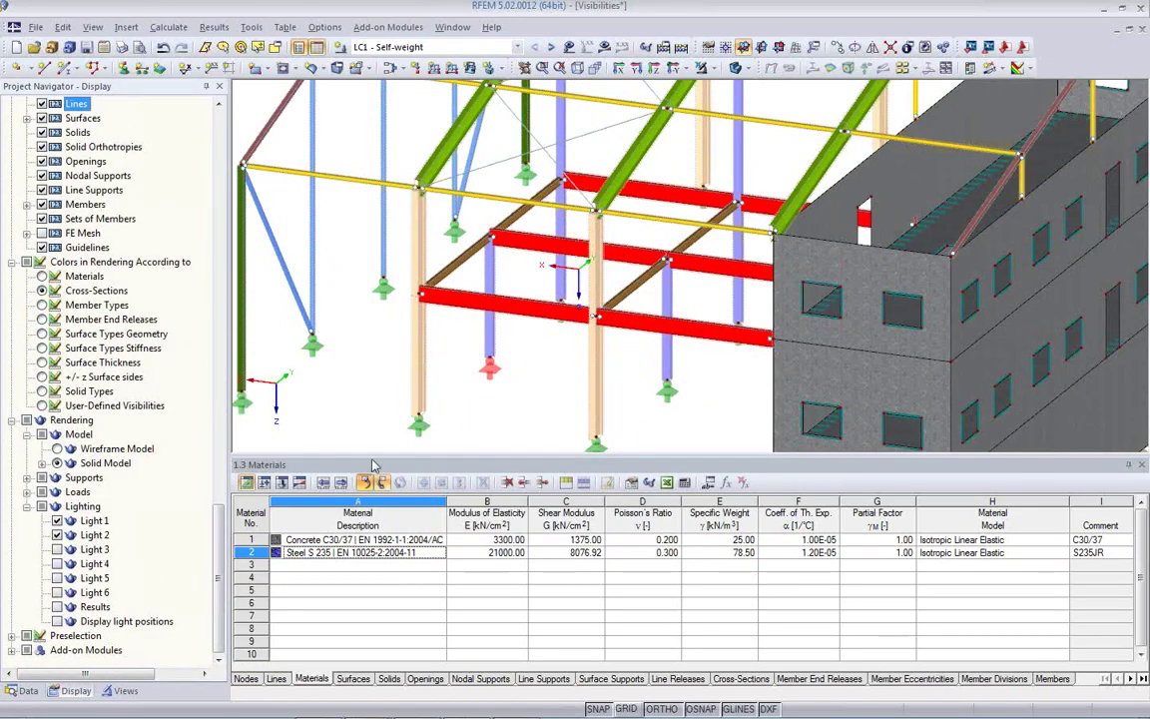
{"action": "right_click", "coordinate": [340, 355]}
{"action": "mouse_move", "coordinate": [520, 387]}
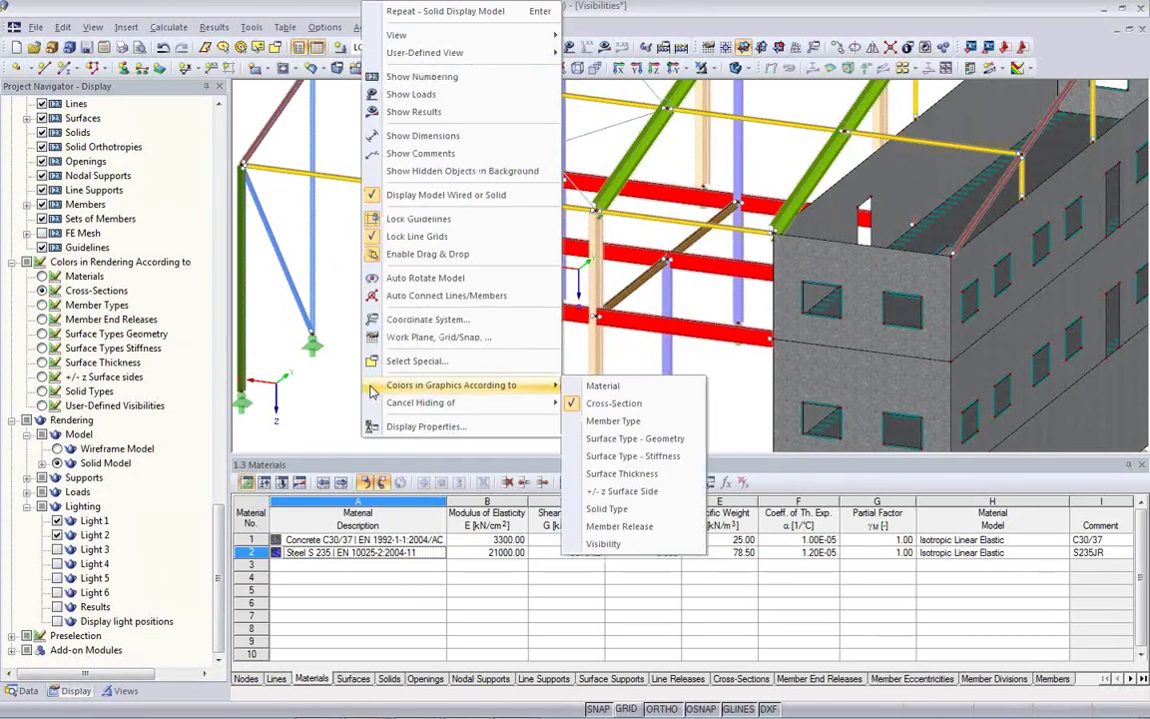
{"action": "left_click", "coordinate": [602, 386]}
{"action": "scroll", "coordinate": [427, 390], "scroll_direction": "up", "scroll_amount": 5}
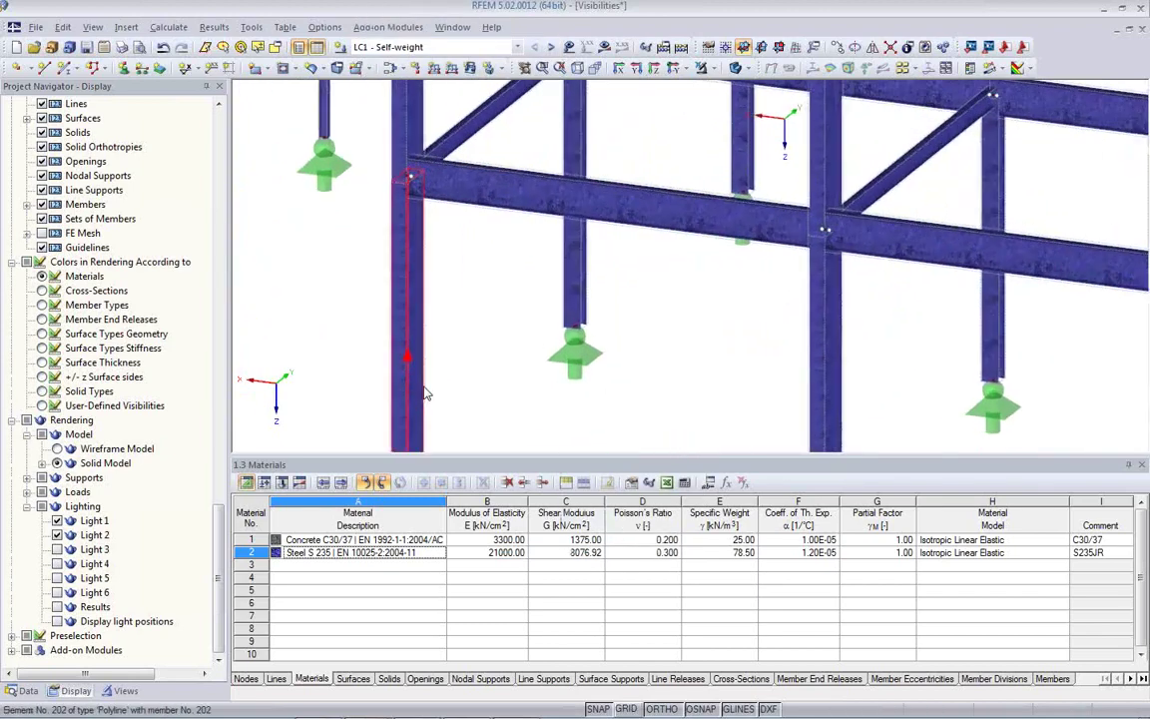
{"action": "scroll", "coordinate": [424, 392], "scroll_direction": "up", "scroll_amount": 5}
{"action": "scroll", "coordinate": [374, 271], "scroll_direction": "down", "scroll_amount": 8}
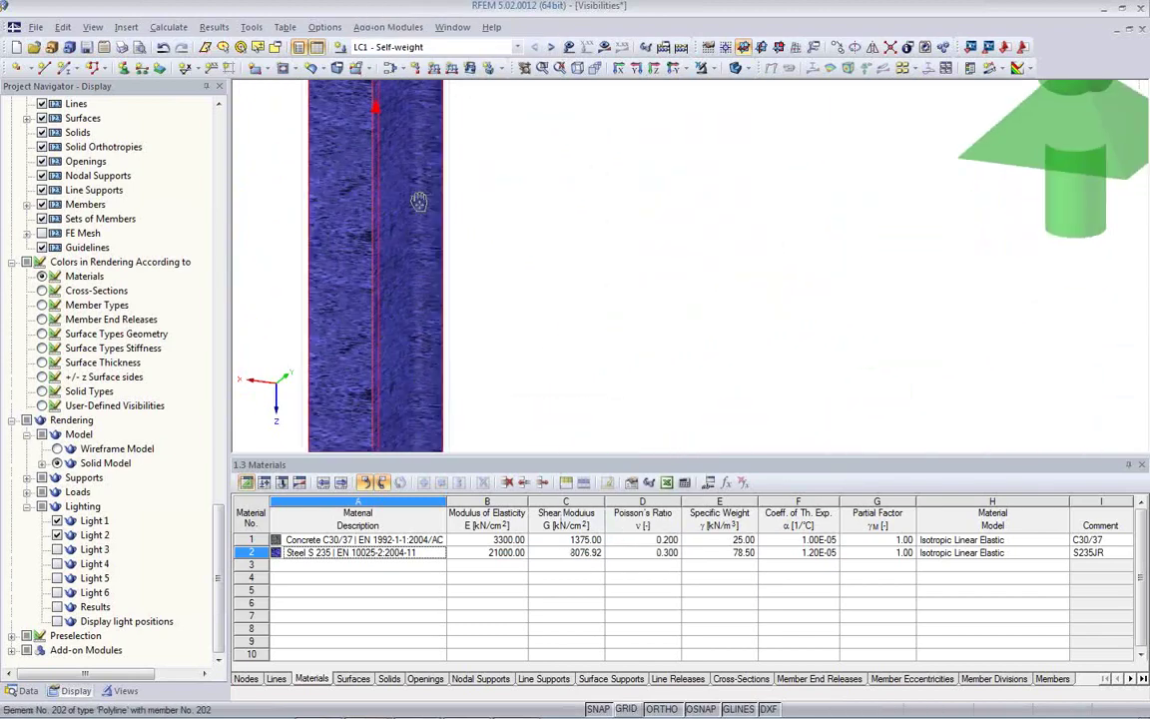
{"action": "middle_click_drag", "start_coordinate": [1082, 369], "coordinate": [699, 370]}
{"action": "scroll", "coordinate": [664, 369], "scroll_direction": "down", "scroll_amount": 6}
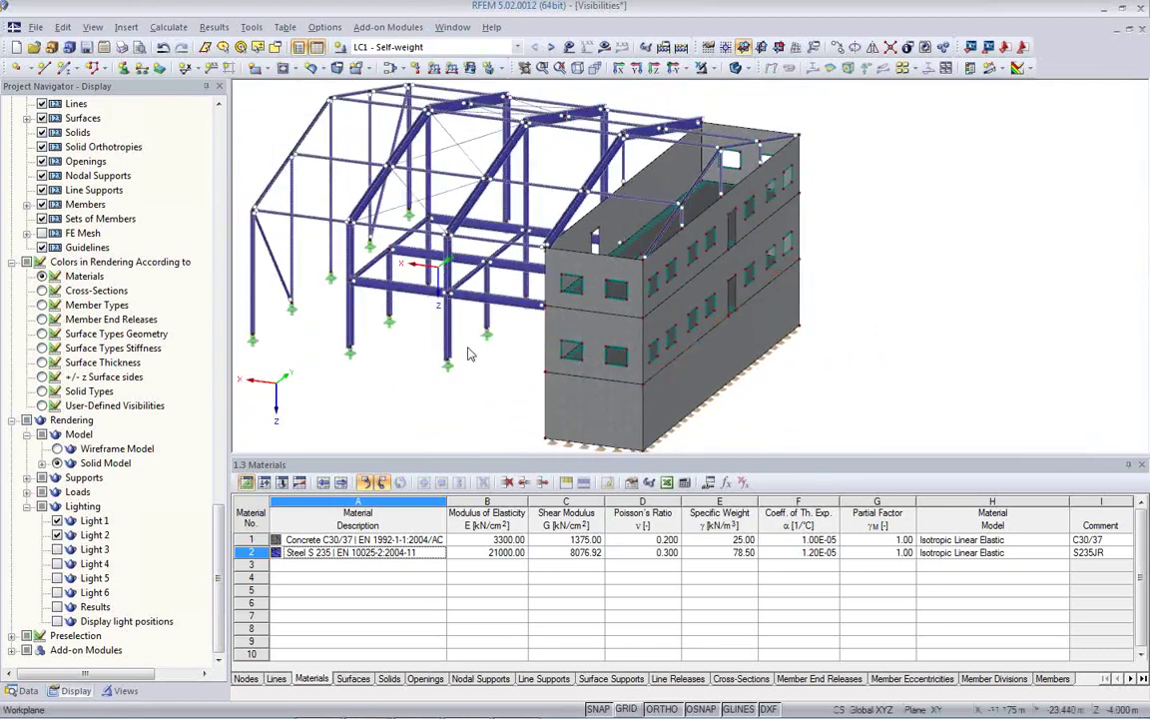
Color the model graphics by cross-section again.
{"action": "right_click", "coordinate": [404, 435]}
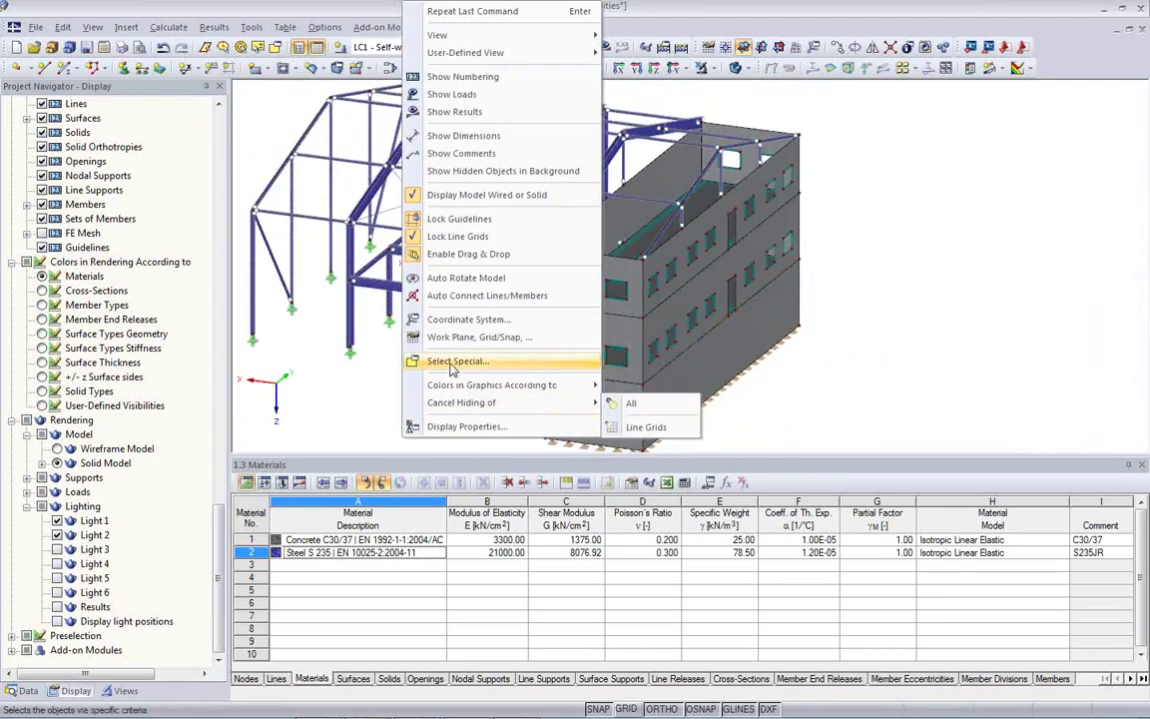
{"action": "mouse_move", "coordinate": [460, 389]}
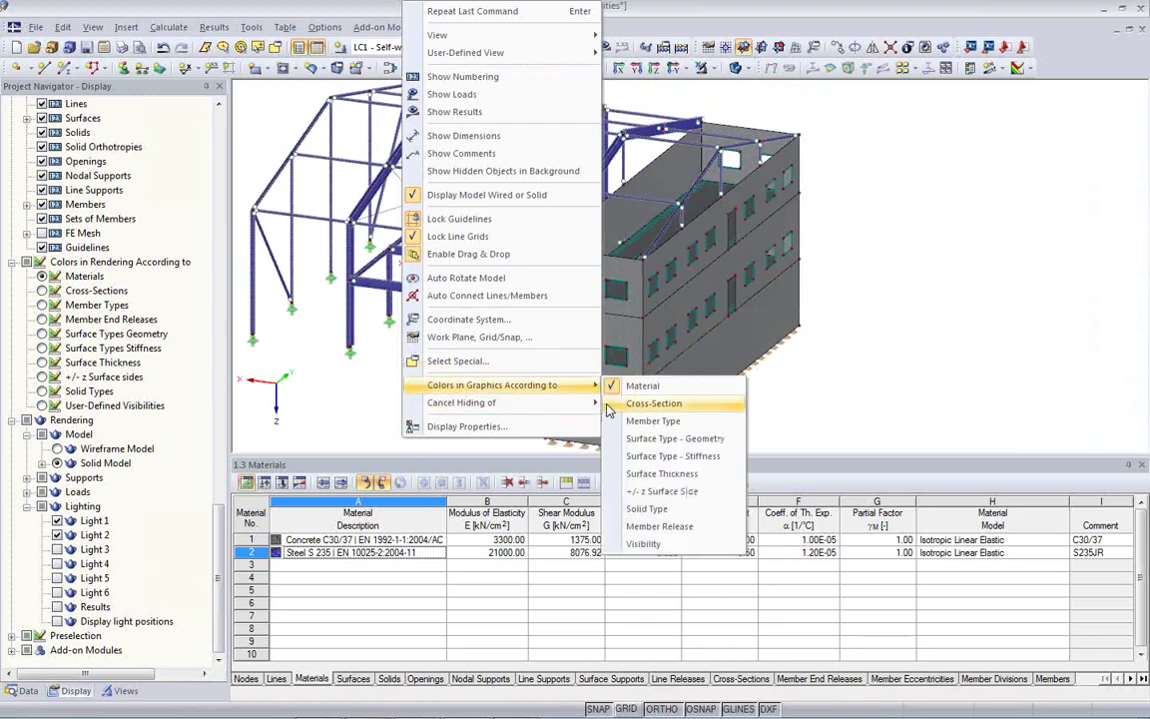
{"action": "left_click", "coordinate": [651, 404]}
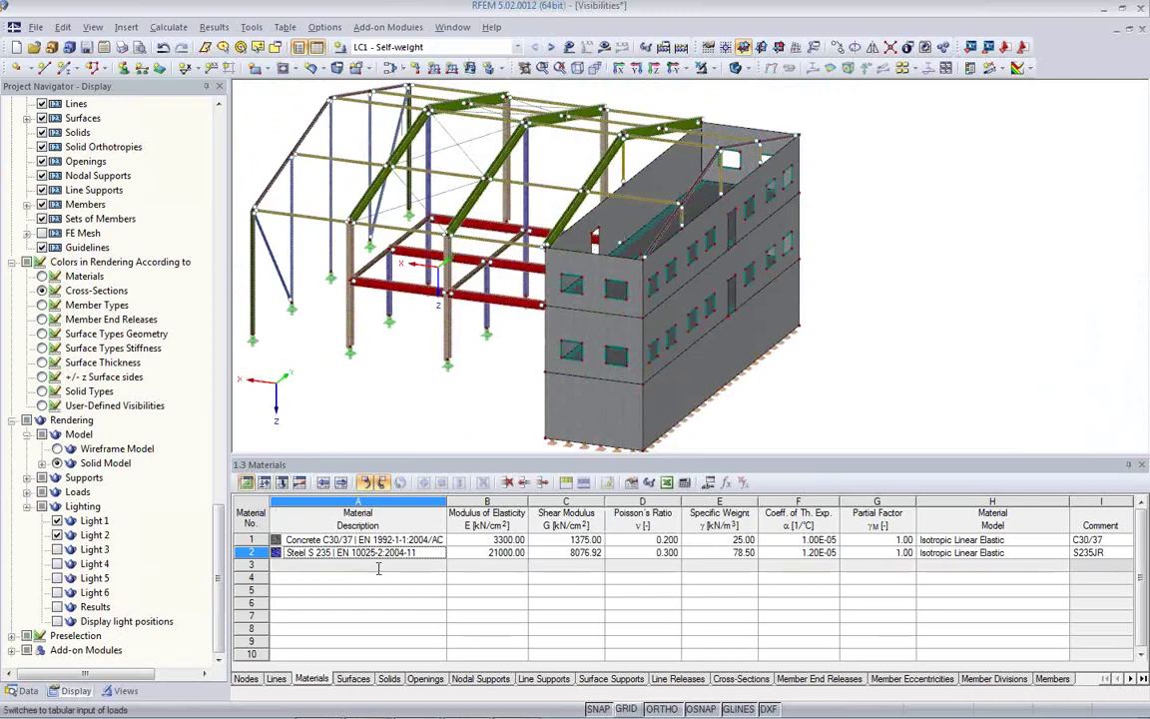
{"action": "left_click", "coordinate": [435, 540]}
{"action": "key", "text": "F7"}
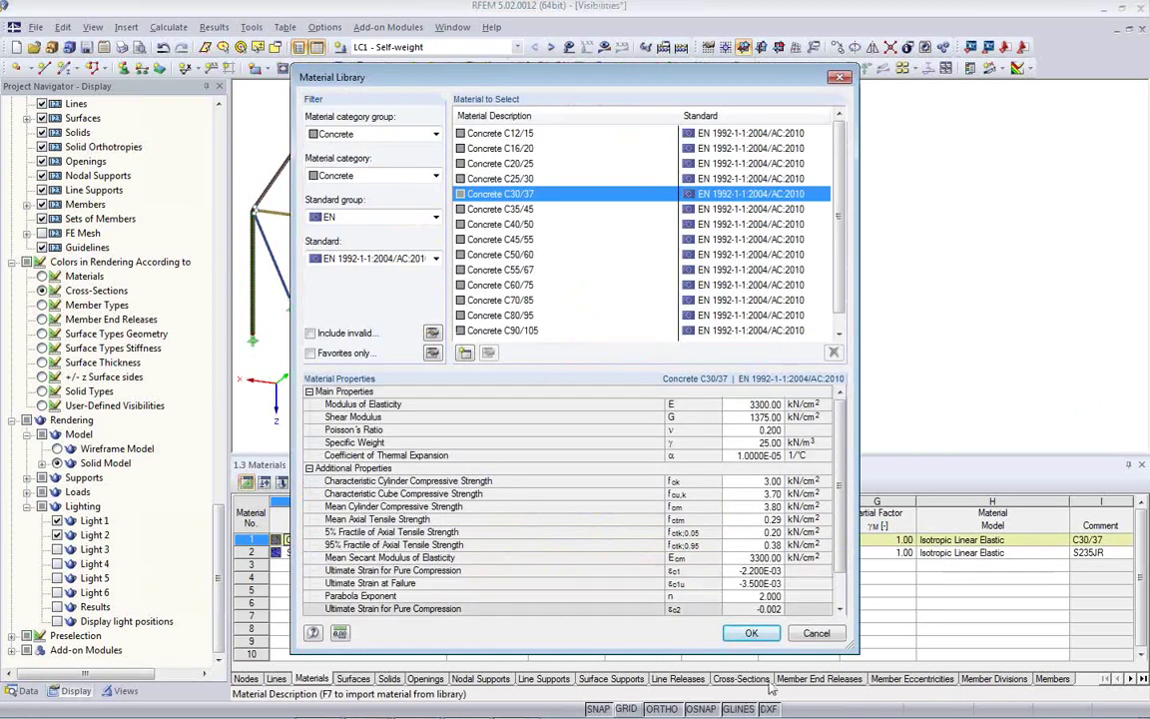
{"action": "left_click", "coordinate": [802, 637]}
Turn off the display of textures in the solid model through the color and texture settings of Concrete C30/37.
{"action": "left_click", "coordinate": [27, 691]}
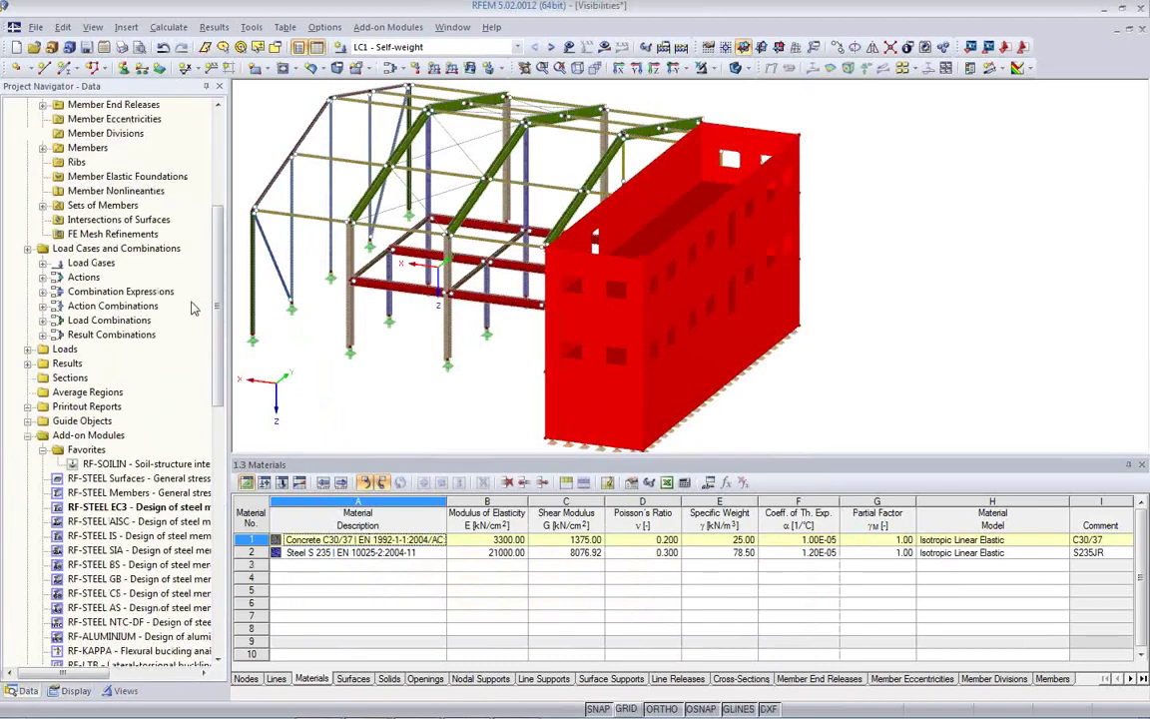
{"action": "scroll", "coordinate": [115, 210], "scroll_direction": "up", "scroll_amount": 7}
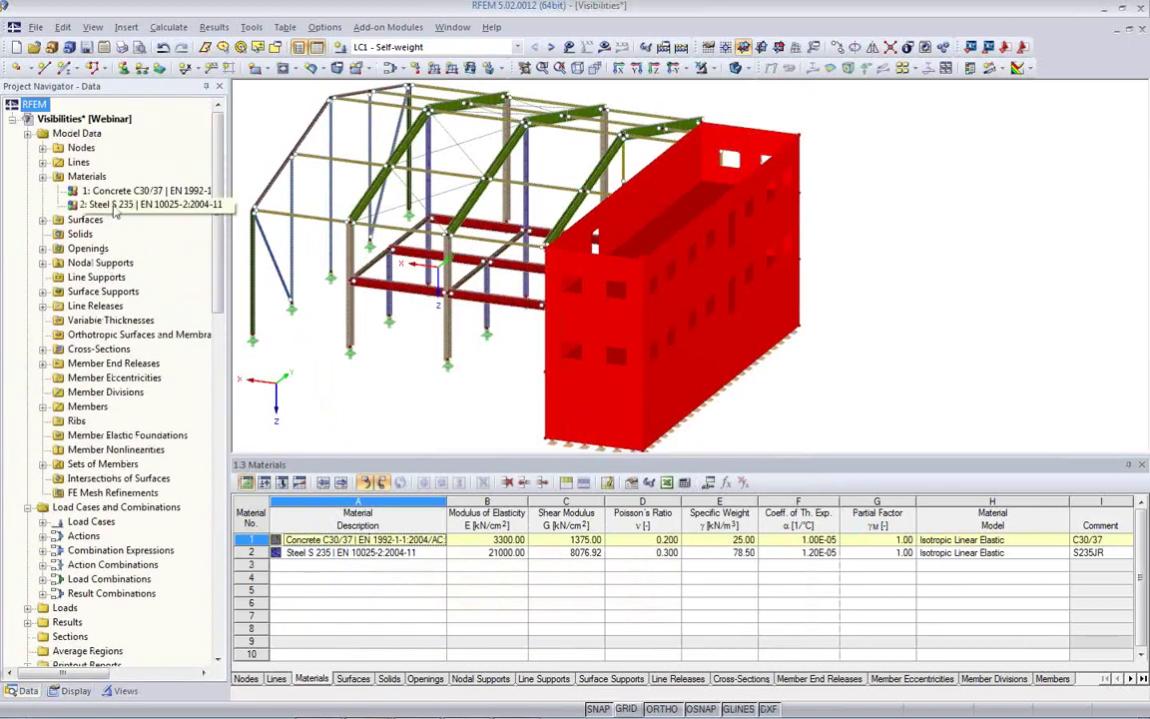
{"action": "double_click", "coordinate": [112, 190]}
{"action": "left_click", "coordinate": [488, 231]}
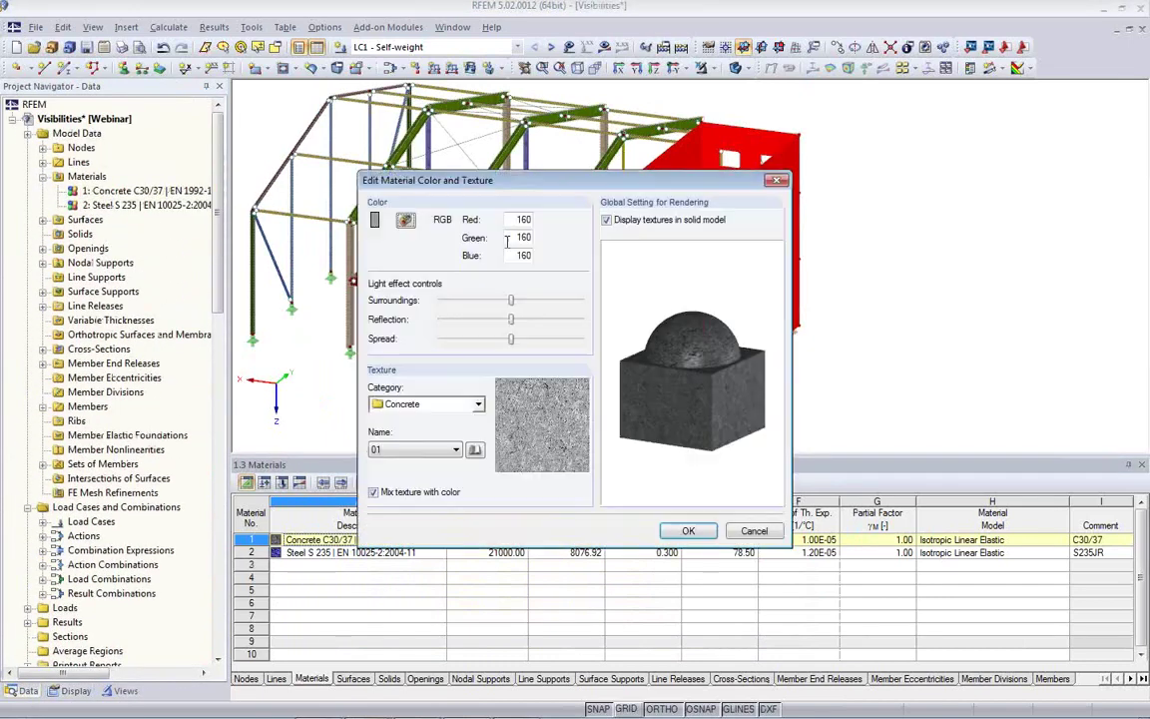
{"action": "left_click", "coordinate": [688, 530]}
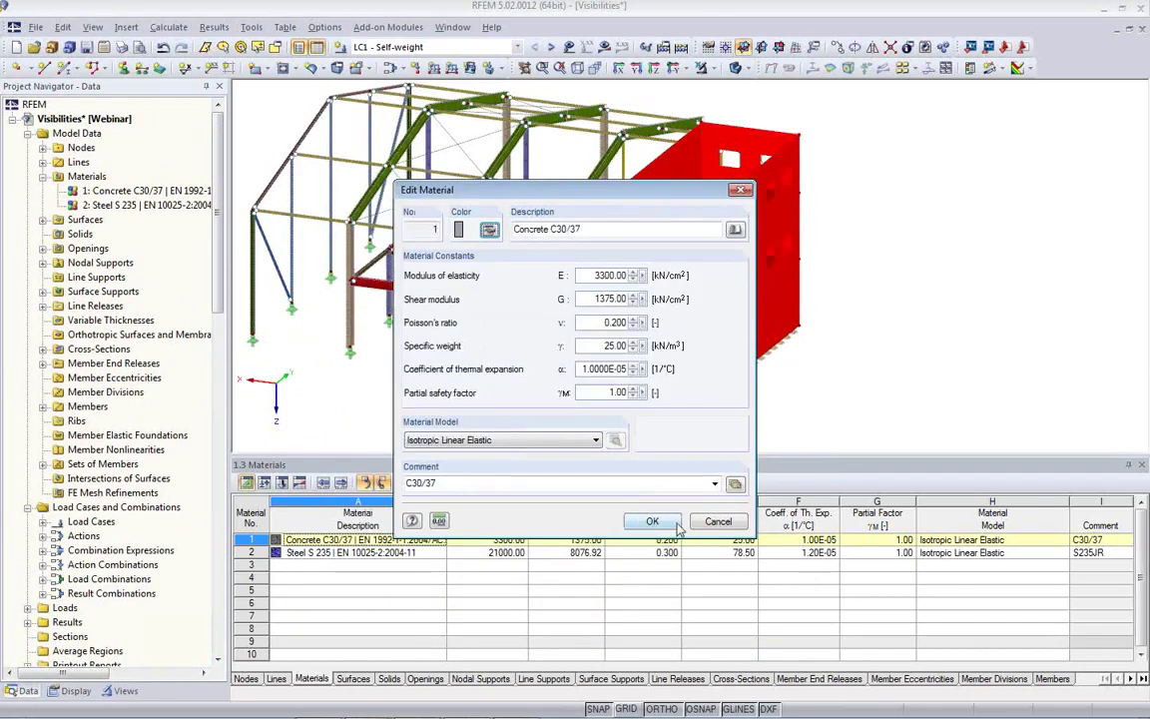
{"action": "left_click", "coordinate": [654, 521]}
Display the model as a transparent solid and close the materials table.
{"action": "middle_click_drag", "start_coordinate": [511, 391], "coordinate": [469, 380], "text": "ctrl"}
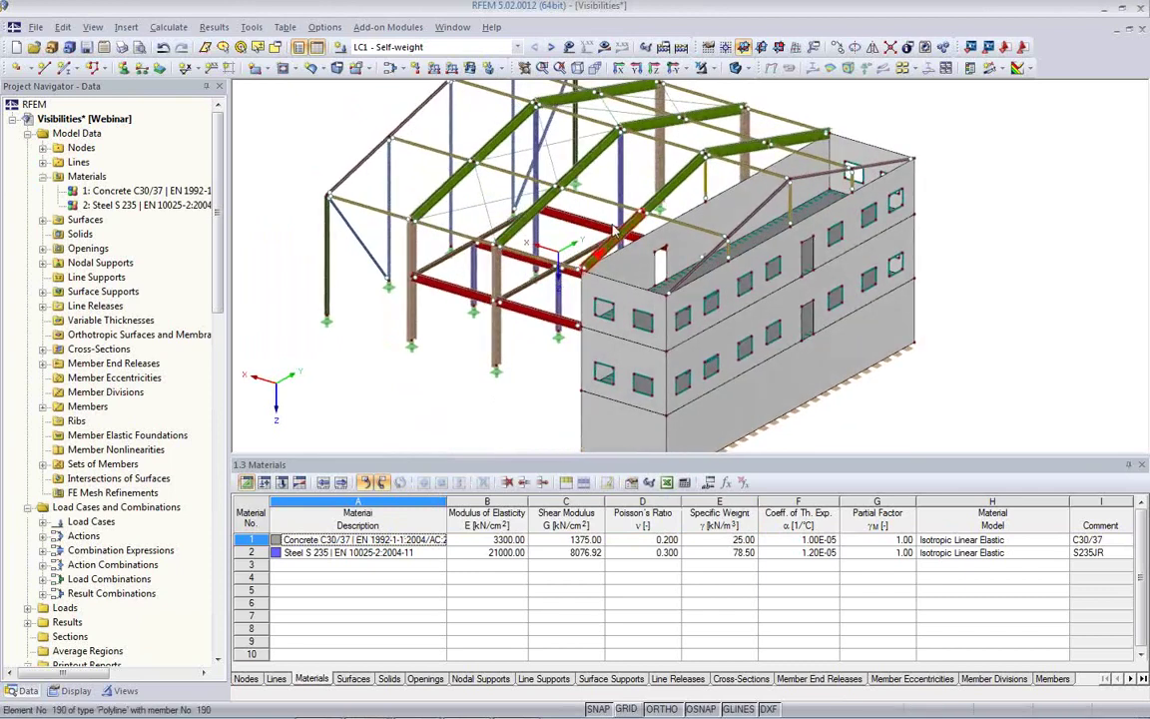
{"action": "left_click", "coordinate": [737, 67]}
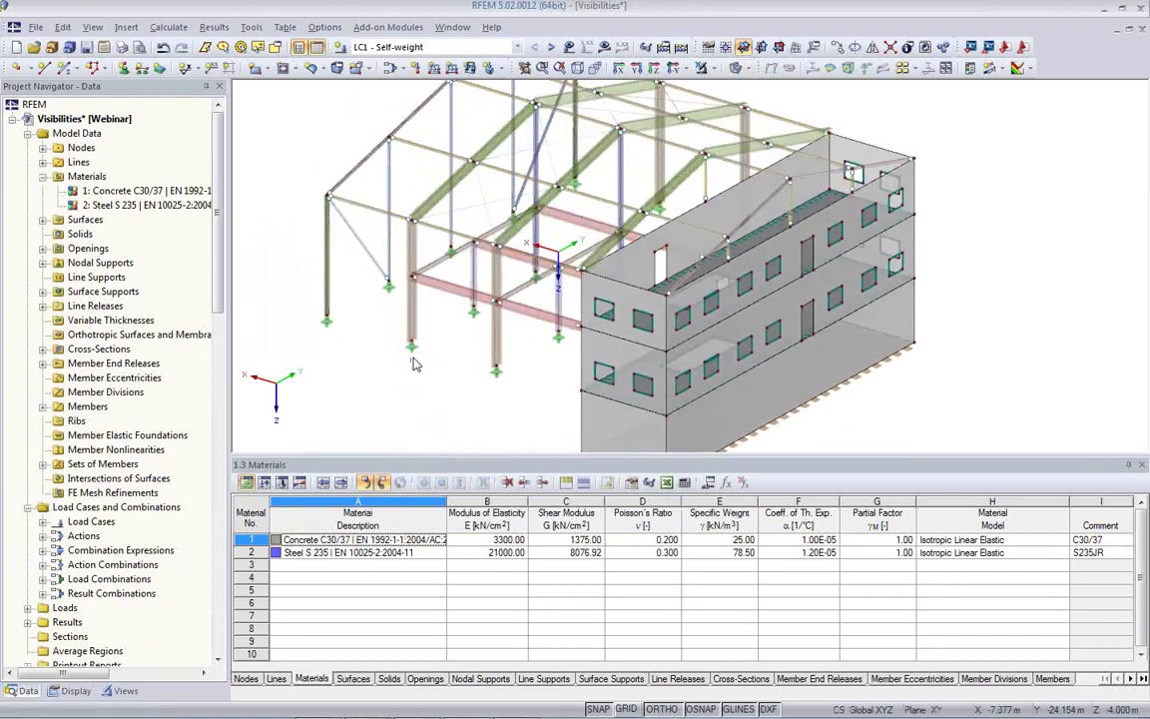
{"action": "left_click", "coordinate": [1143, 465]}
Switch the model to wireframe display.
{"action": "middle_click_drag", "start_coordinate": [403, 449], "coordinate": [719, 459], "text": "ctrl"}
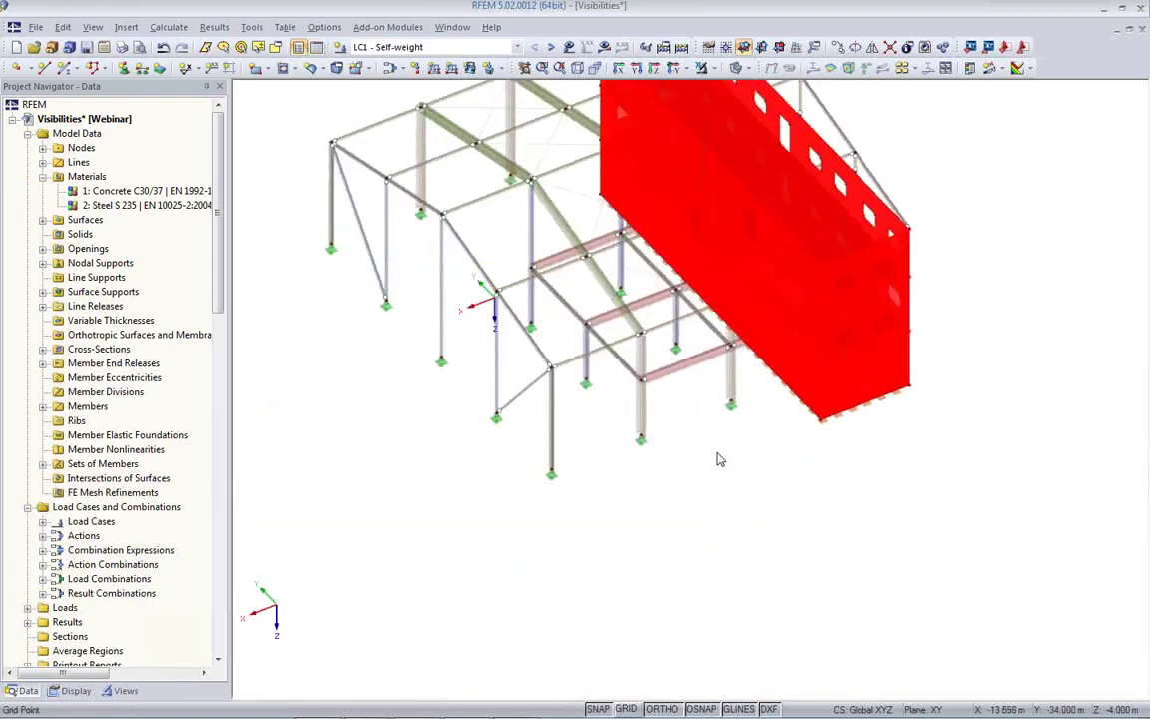
{"action": "left_click", "coordinate": [735, 67]}
{"action": "middle_click_drag", "start_coordinate": [561, 335], "coordinate": [562, 469]}
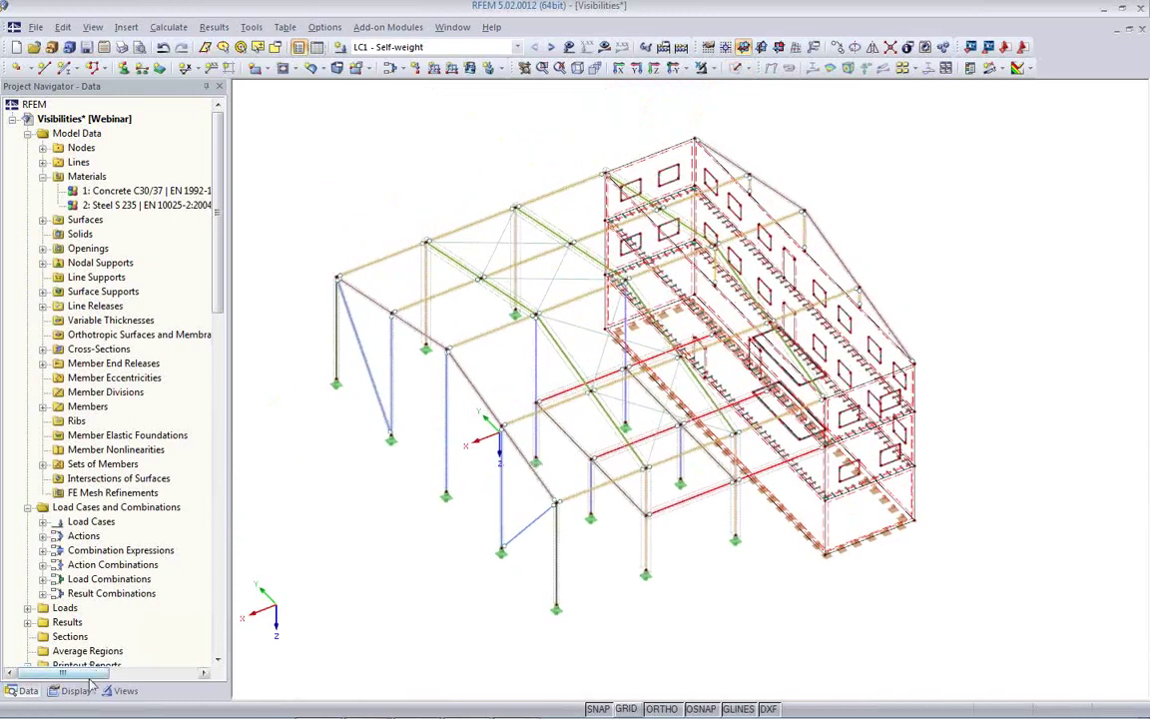
Activate the user-defined and generated visibilities and leave only Axis A enabled among the user-defined ones.
{"action": "left_click", "coordinate": [118, 690]}
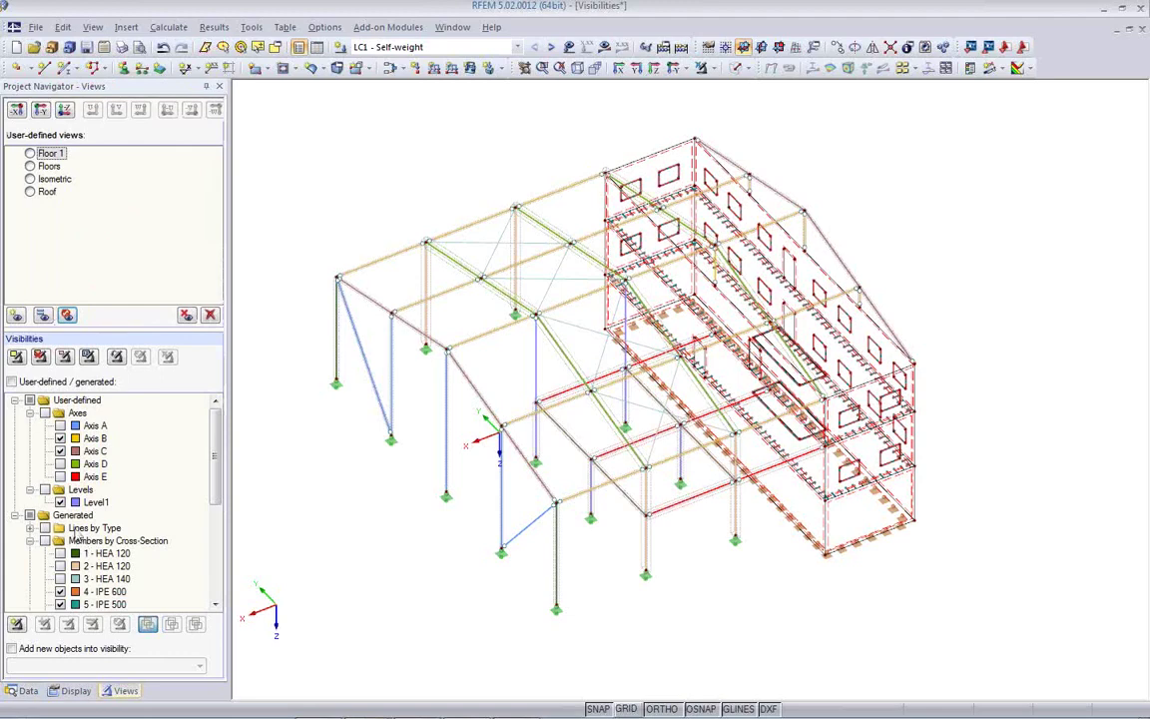
{"action": "left_click", "coordinate": [44, 399]}
{"action": "left_click", "coordinate": [60, 425]}
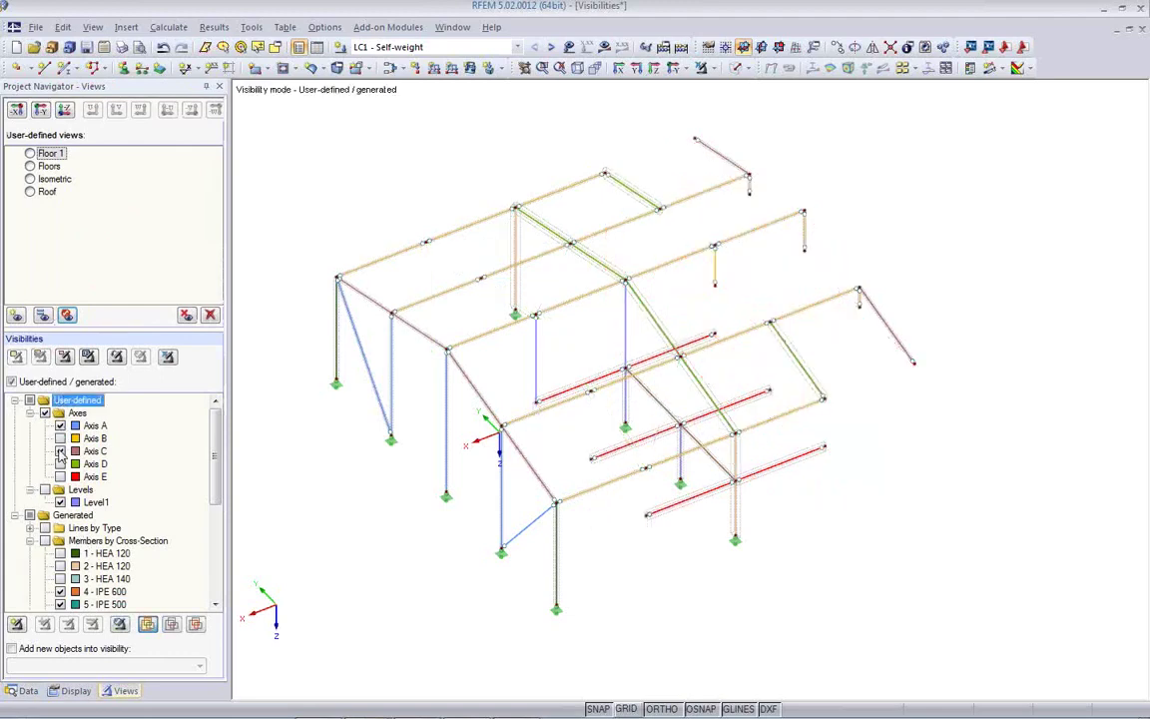
{"action": "left_click", "coordinate": [60, 438]}
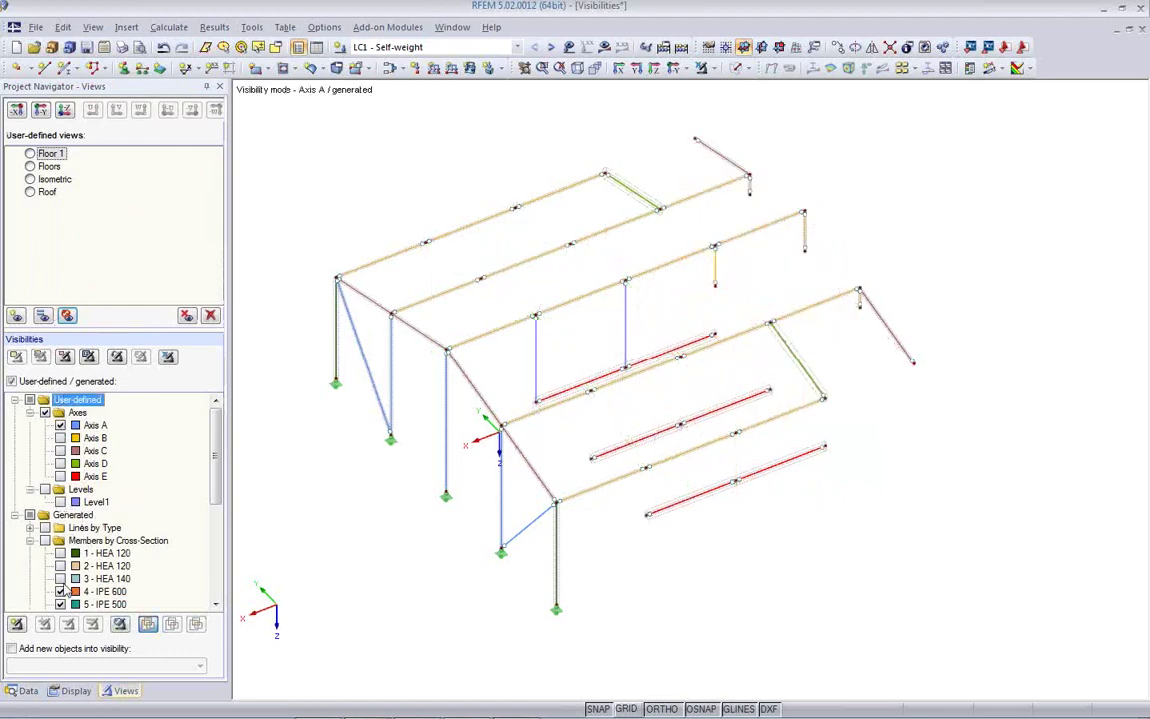
Turn off the generated Members by Release visibility to isolate the Axis A frame.
{"action": "middle_click_drag", "start_coordinate": [351, 462], "coordinate": [378, 419]}
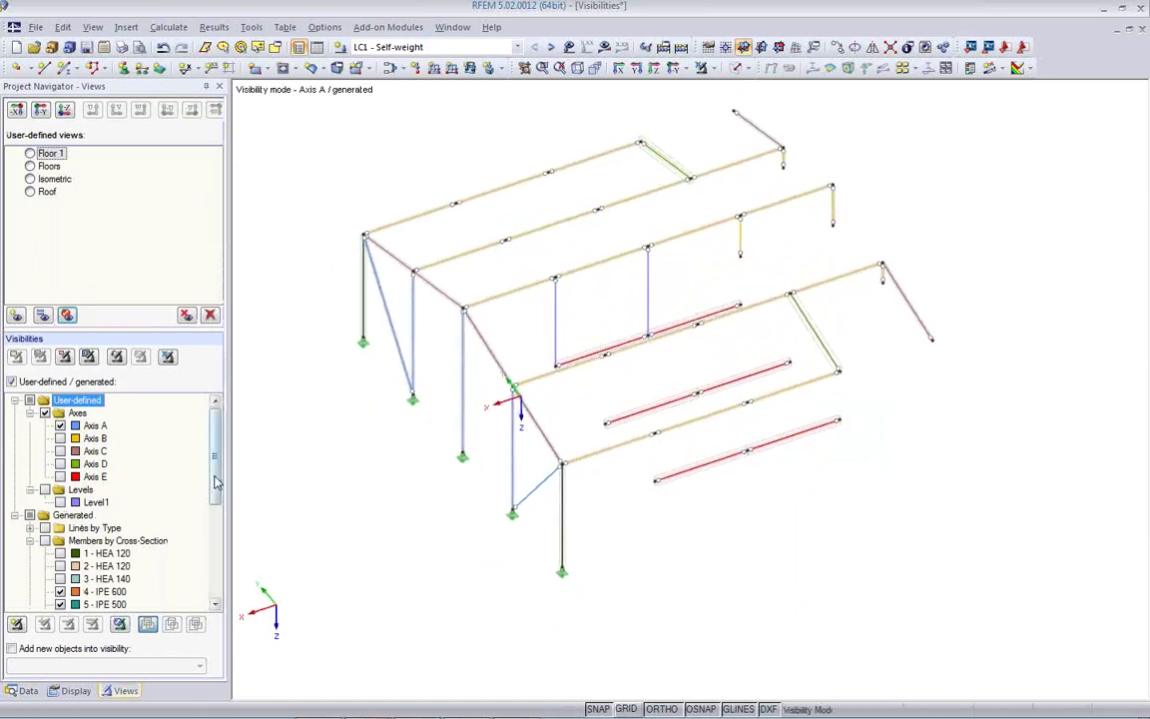
{"action": "scroll", "coordinate": [195, 439], "scroll_direction": "down", "scroll_amount": 4}
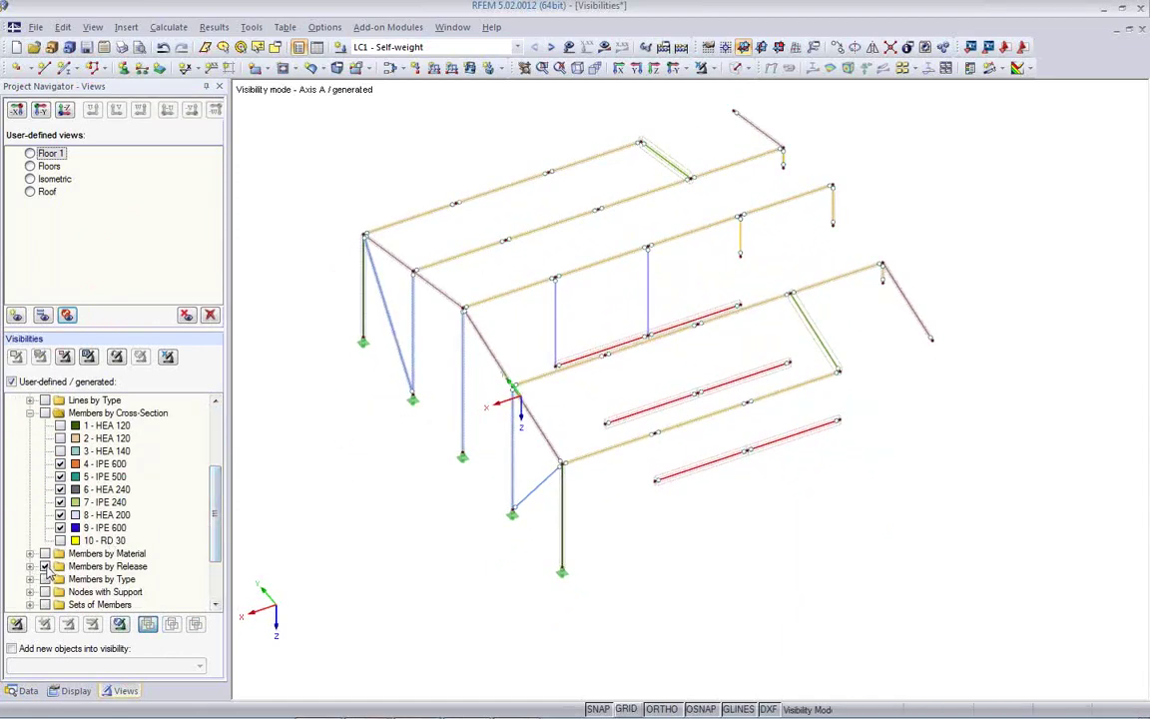
{"action": "left_click", "coordinate": [44, 567]}
{"action": "middle_click_drag", "start_coordinate": [433, 495], "coordinate": [559, 460], "text": "ctrl"}
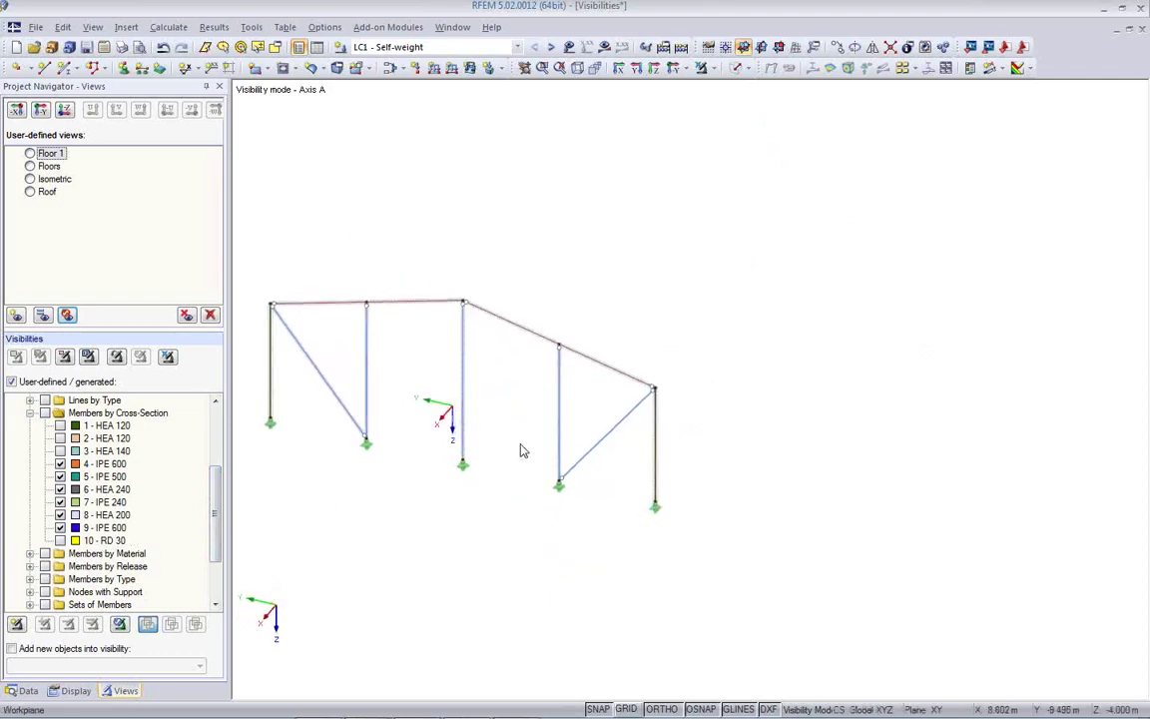
Orient the Axis A frame to the reverse X-direction view, centred in the work window.
{"action": "left_click", "coordinate": [75, 691]}
{"action": "scroll", "coordinate": [90, 175], "scroll_direction": "up", "scroll_amount": 20}
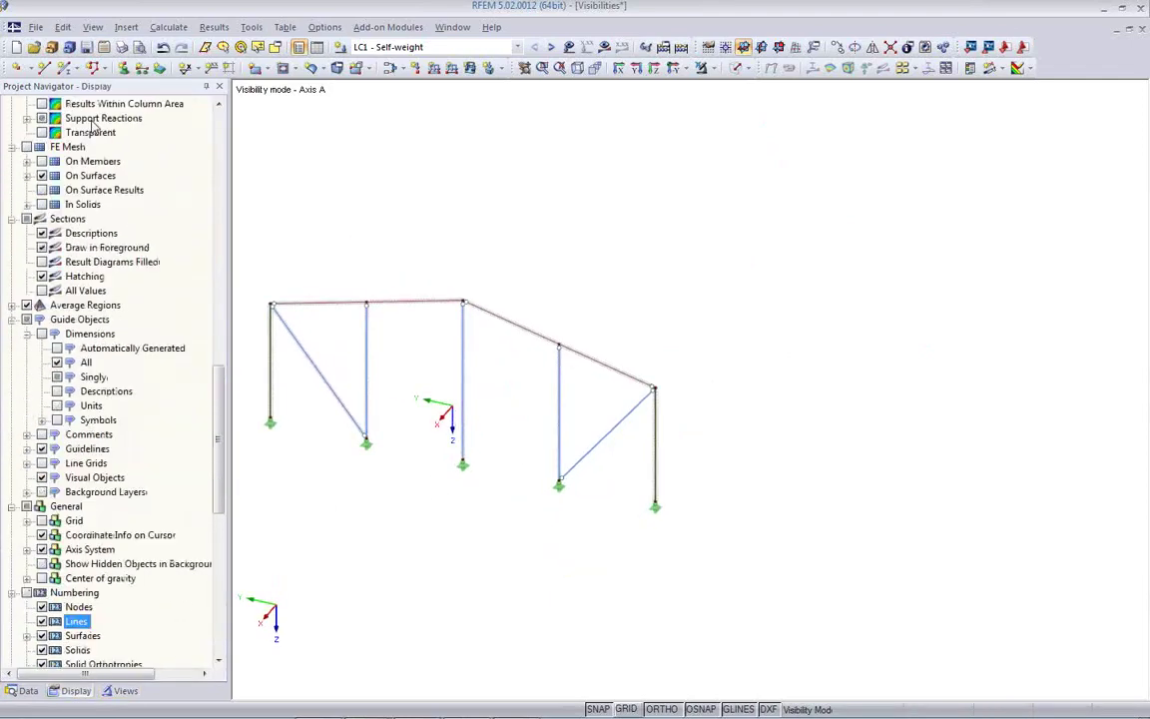
{"action": "scroll", "coordinate": [90, 174], "scroll_direction": "up", "scroll_amount": 6}
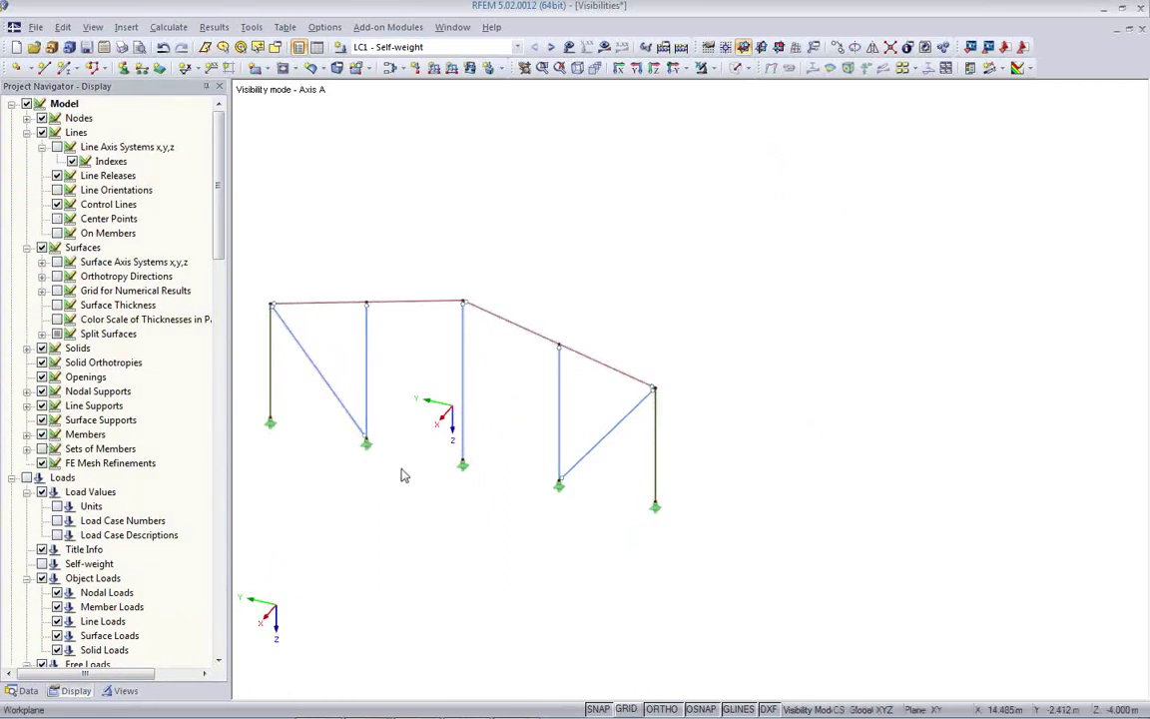
{"action": "left_click", "coordinate": [676, 79]}
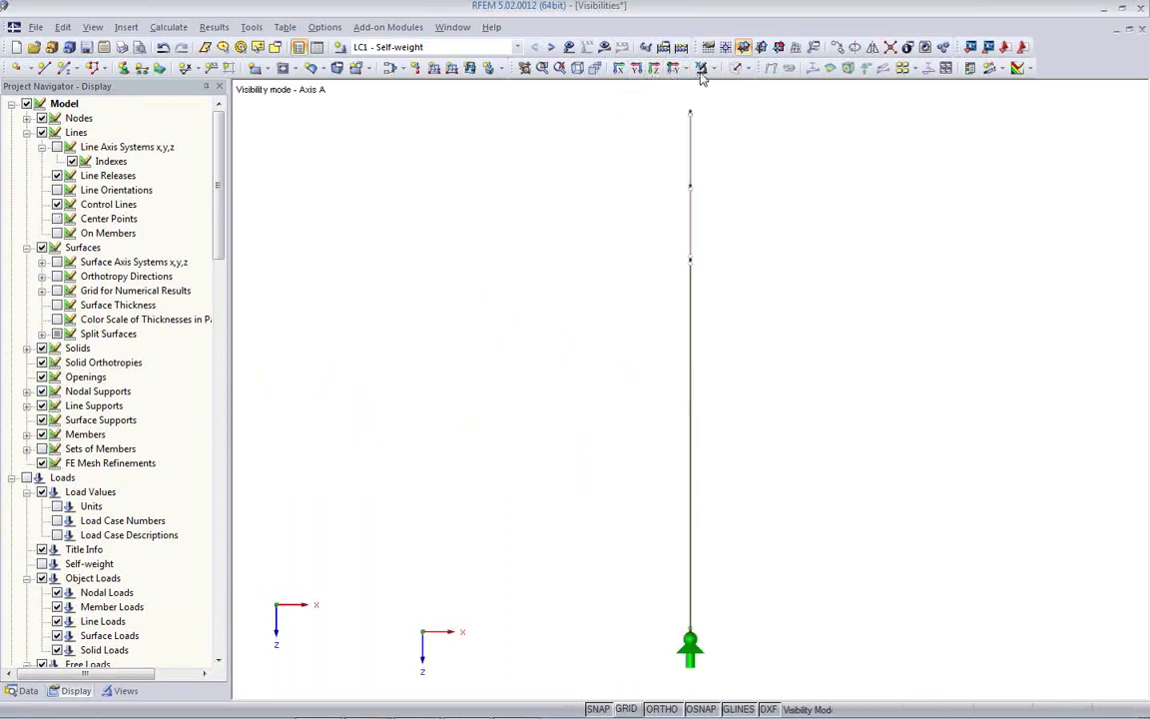
{"action": "left_click", "coordinate": [685, 68]}
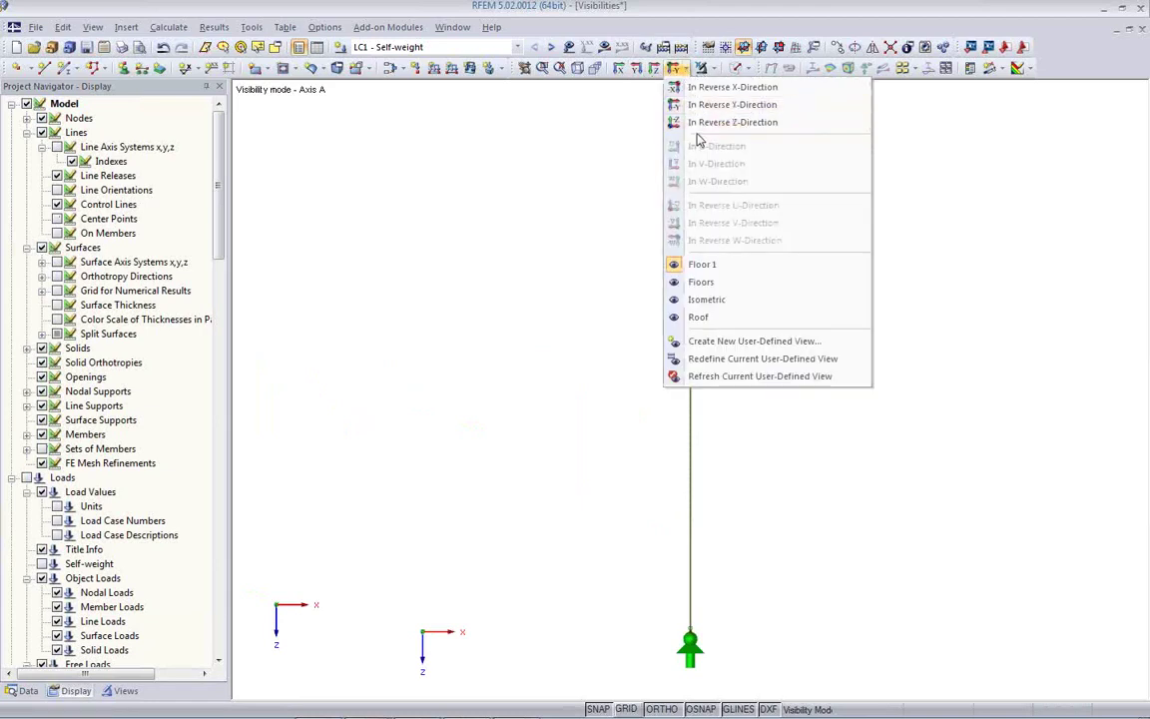
{"action": "left_click", "coordinate": [693, 89]}
{"action": "scroll", "coordinate": [619, 283], "scroll_direction": "down", "scroll_amount": 2}
{"action": "middle_click_drag", "start_coordinate": [619, 283], "coordinate": [557, 329]}
{"action": "scroll", "coordinate": [555, 331], "scroll_direction": "up", "scroll_amount": 1}
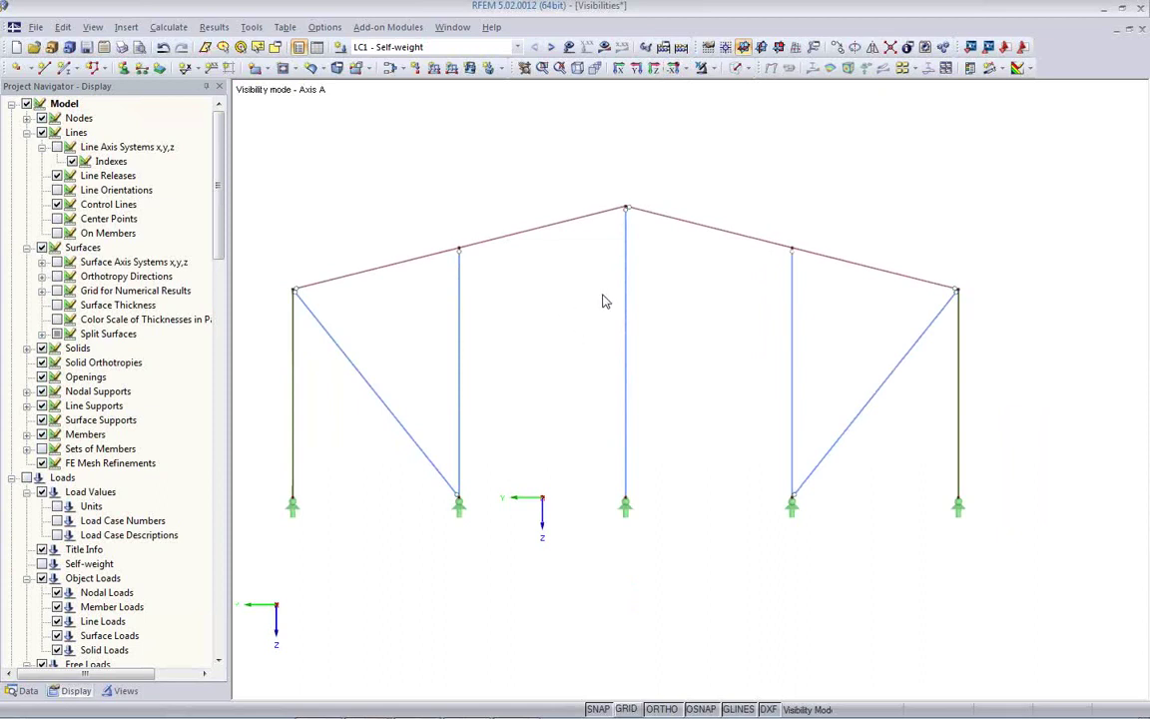
Show the calculation results as member internal forces M-y for load combination CO1.
{"action": "left_click", "coordinate": [604, 47]}
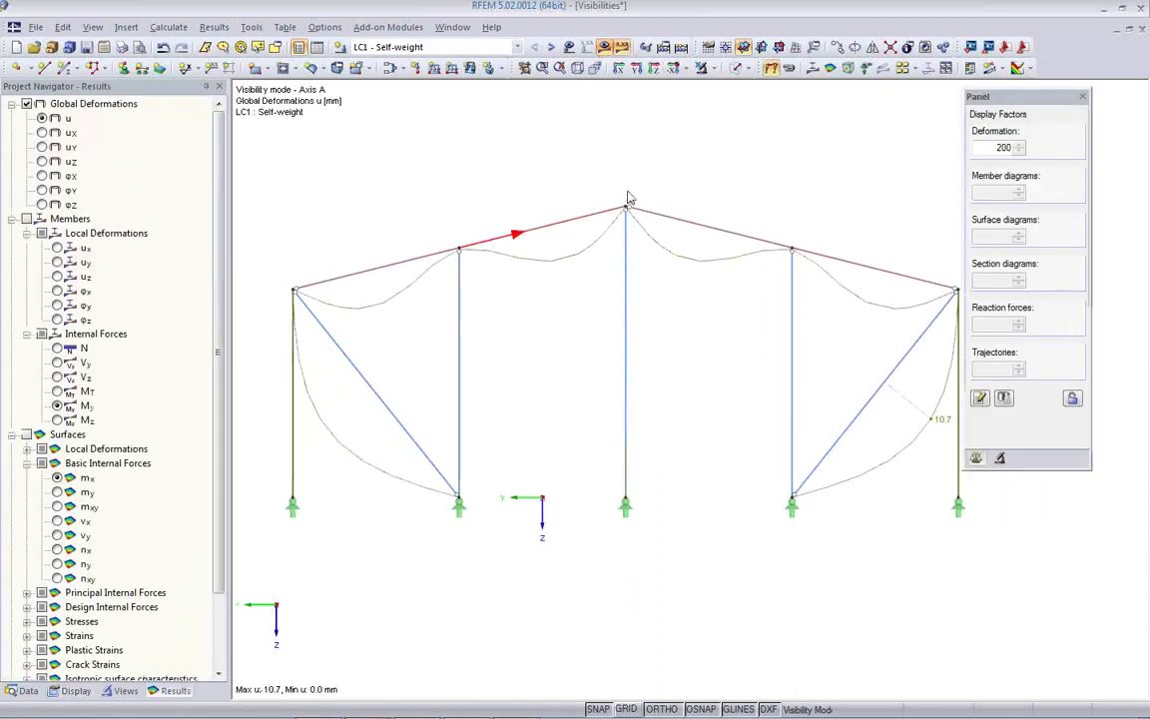
{"action": "left_click", "coordinate": [813, 67]}
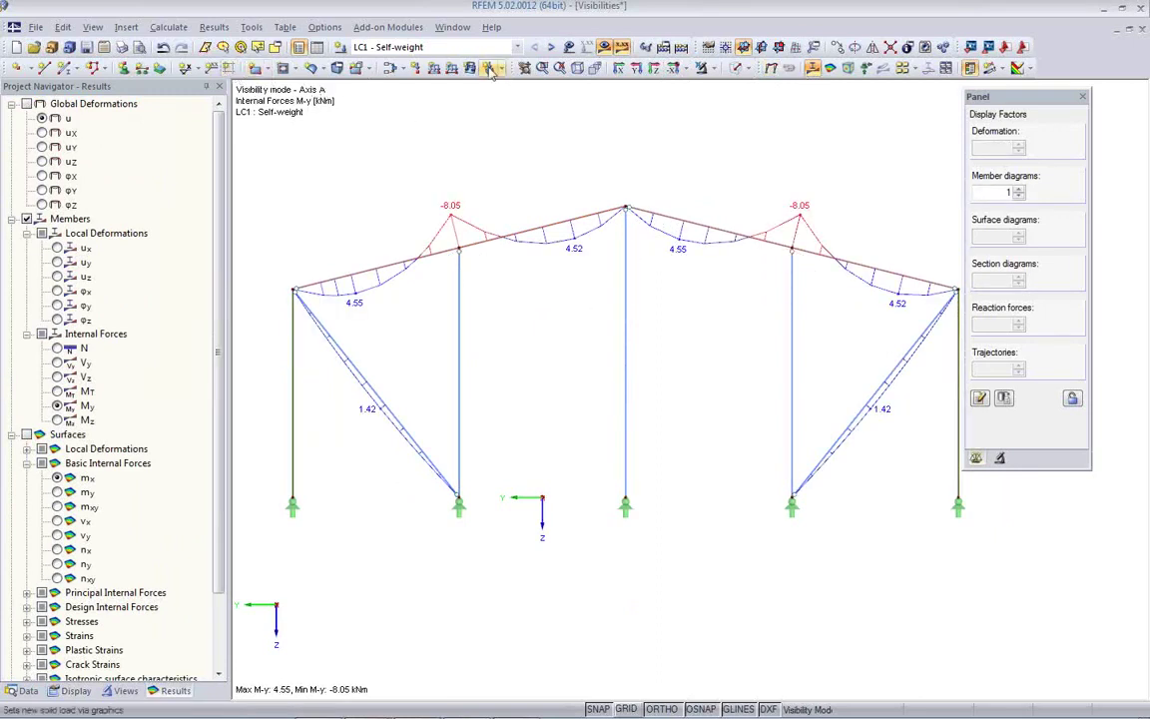
{"action": "left_click", "coordinate": [515, 47]}
{"action": "left_click", "coordinate": [429, 106]}
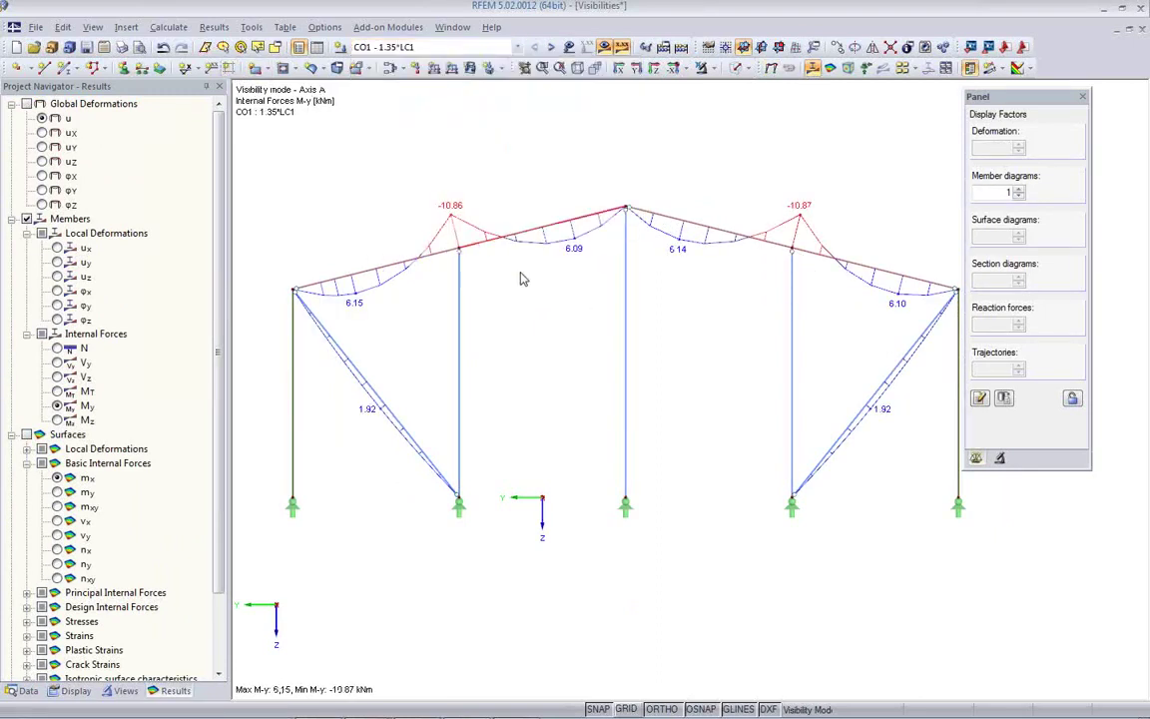
Switch to load combination CO2 and try to show its results.
{"action": "left_click", "coordinate": [550, 47]}
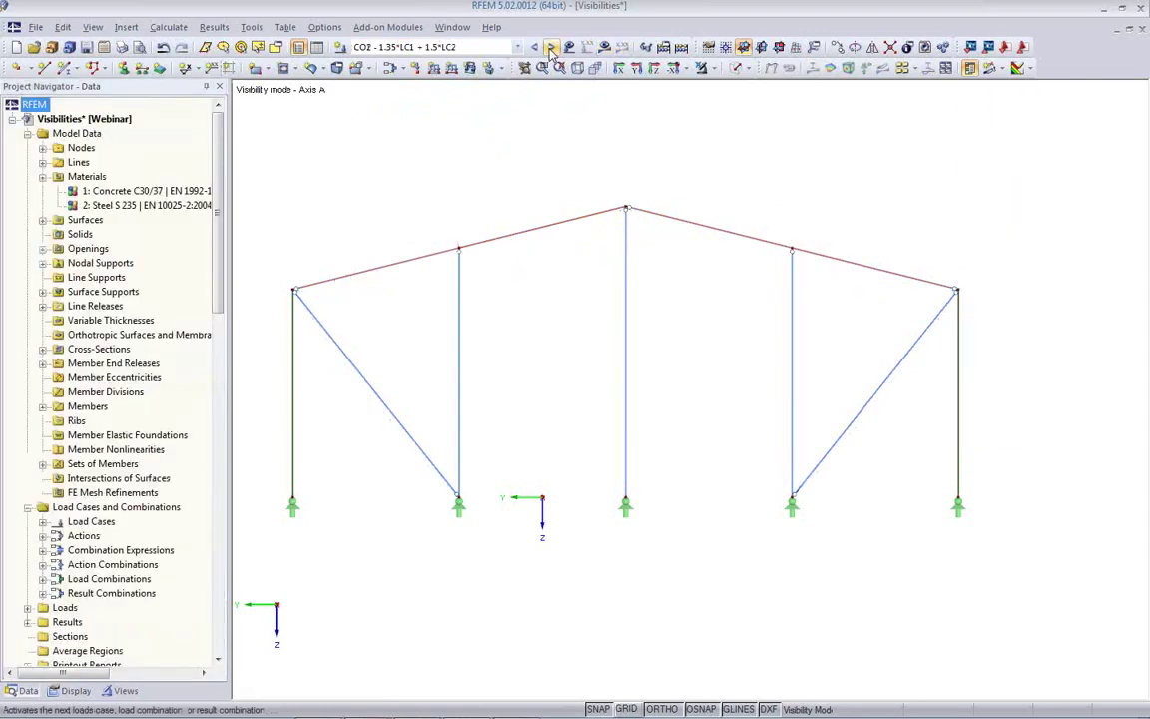
{"action": "left_click", "coordinate": [604, 47]}
{"action": "left_click", "coordinate": [545, 373]}
Select load combinations CO2, CO6 and CO10 for calculation and run it.
{"action": "left_click", "coordinate": [169, 27]}
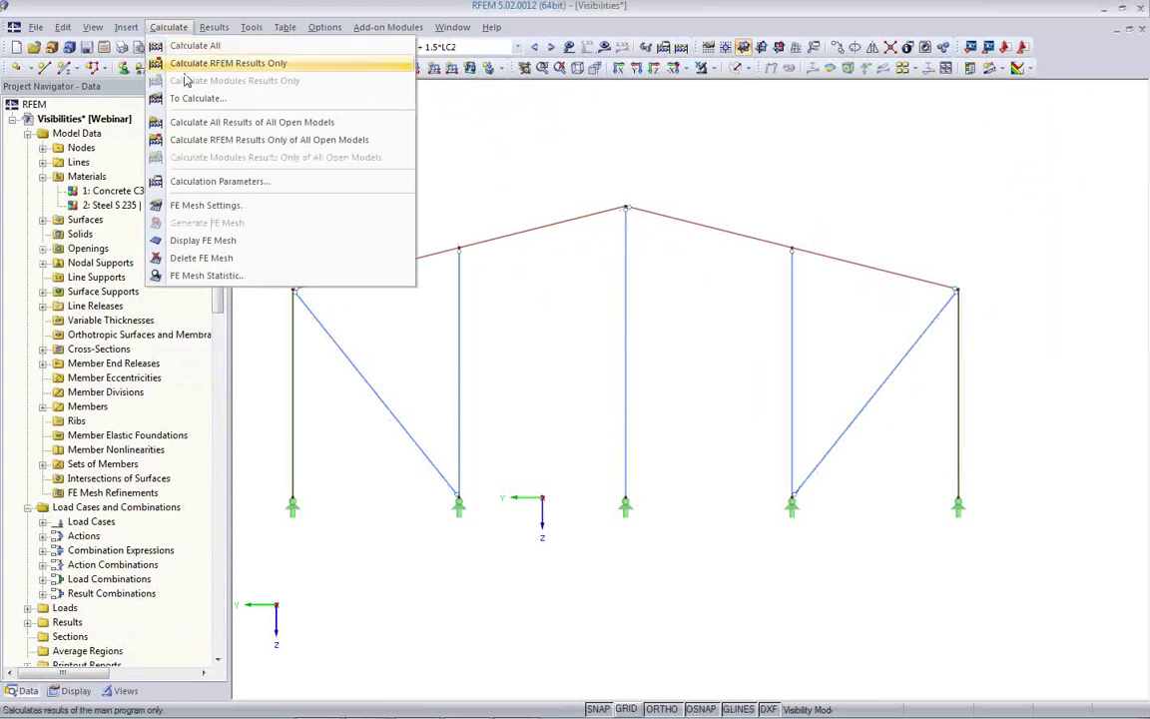
{"action": "left_click", "coordinate": [194, 99]}
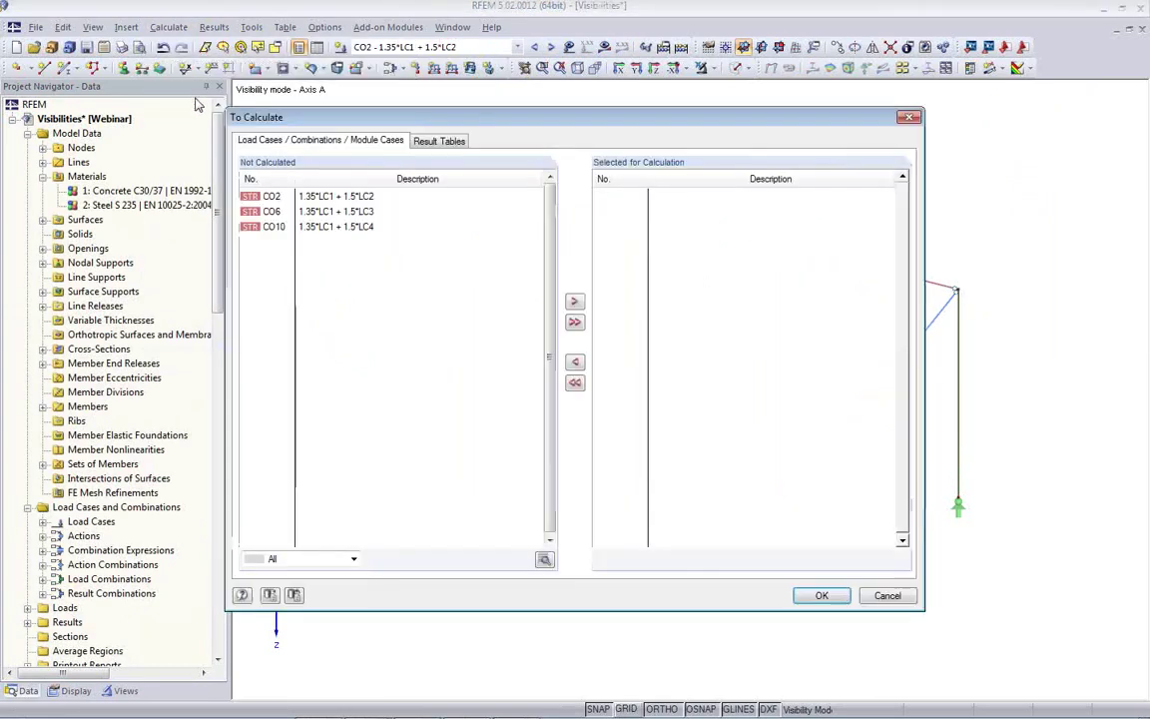
{"action": "double_click", "coordinate": [296, 199]}
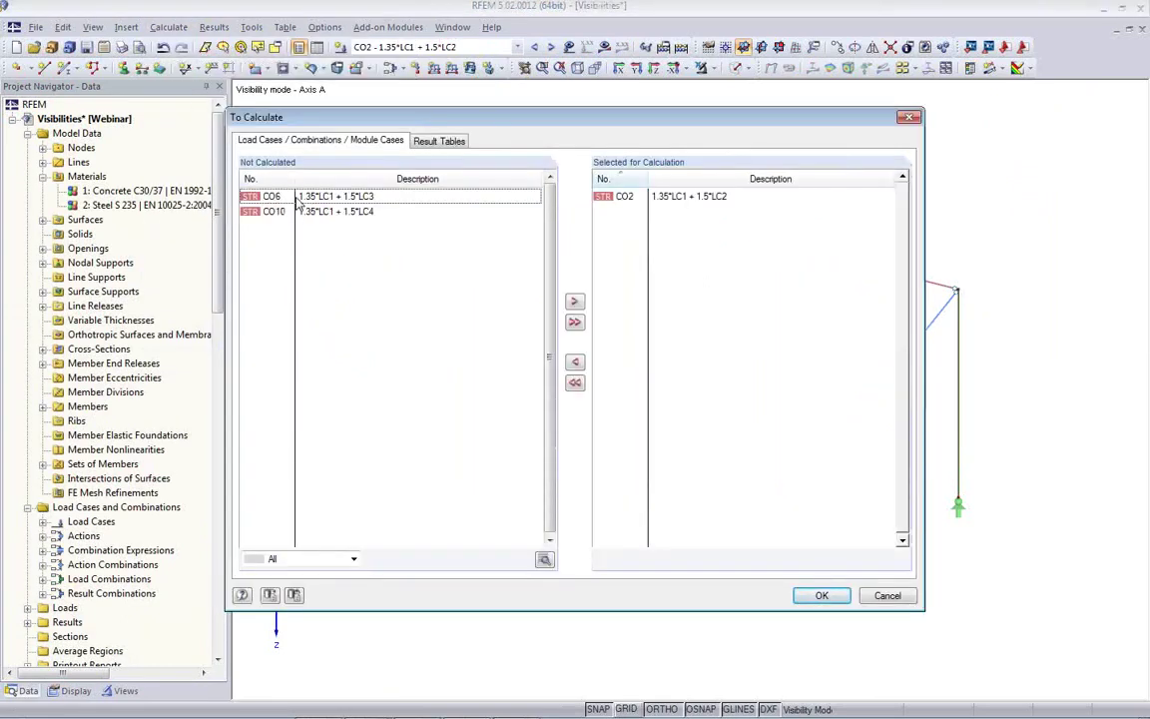
{"action": "double_click", "coordinate": [296, 199]}
{"action": "double_click", "coordinate": [295, 199]}
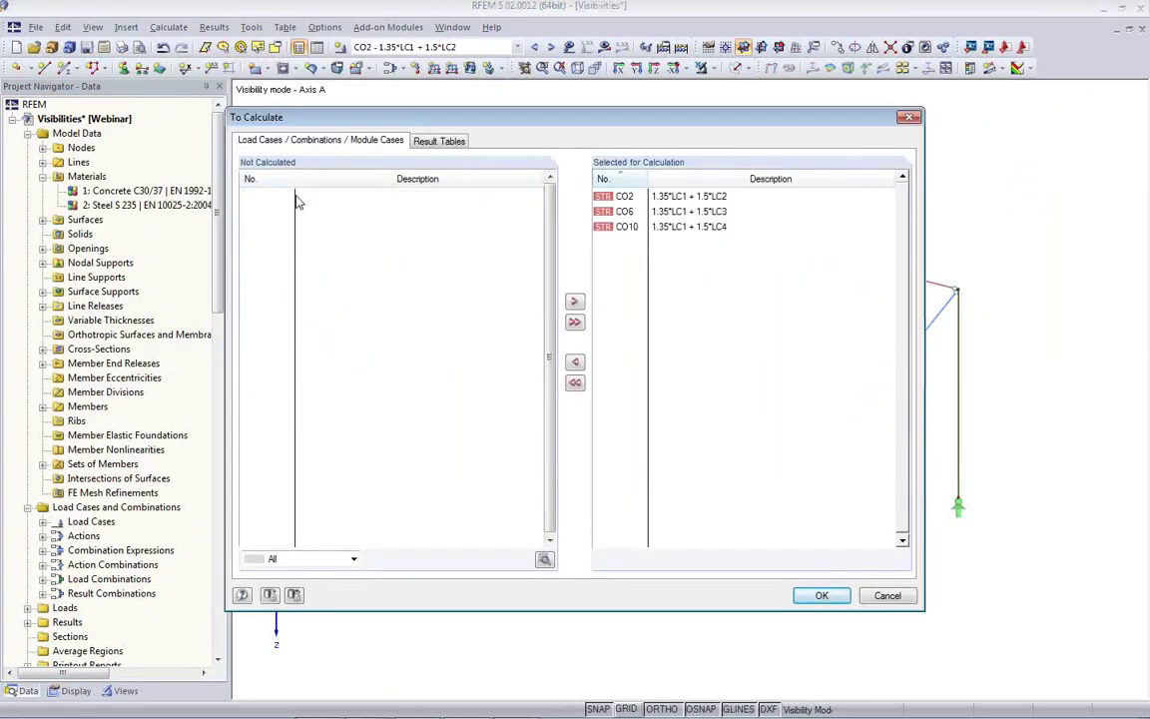
{"action": "left_click", "coordinate": [820, 597]}
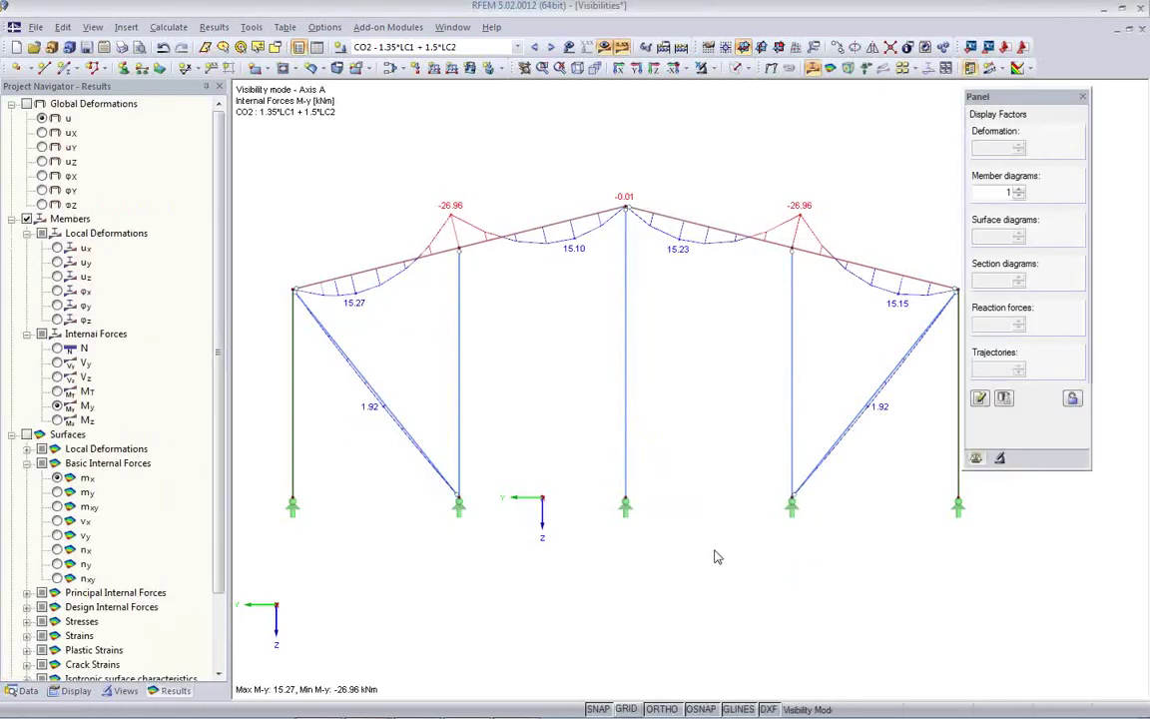
Set up a graphic printout of the Axis A frame as a mass print and open the mass print settings.
{"action": "scroll", "coordinate": [714, 554], "scroll_direction": "down", "scroll_amount": 2}
{"action": "middle_click_drag", "start_coordinate": [714, 555], "coordinate": [649, 555]}
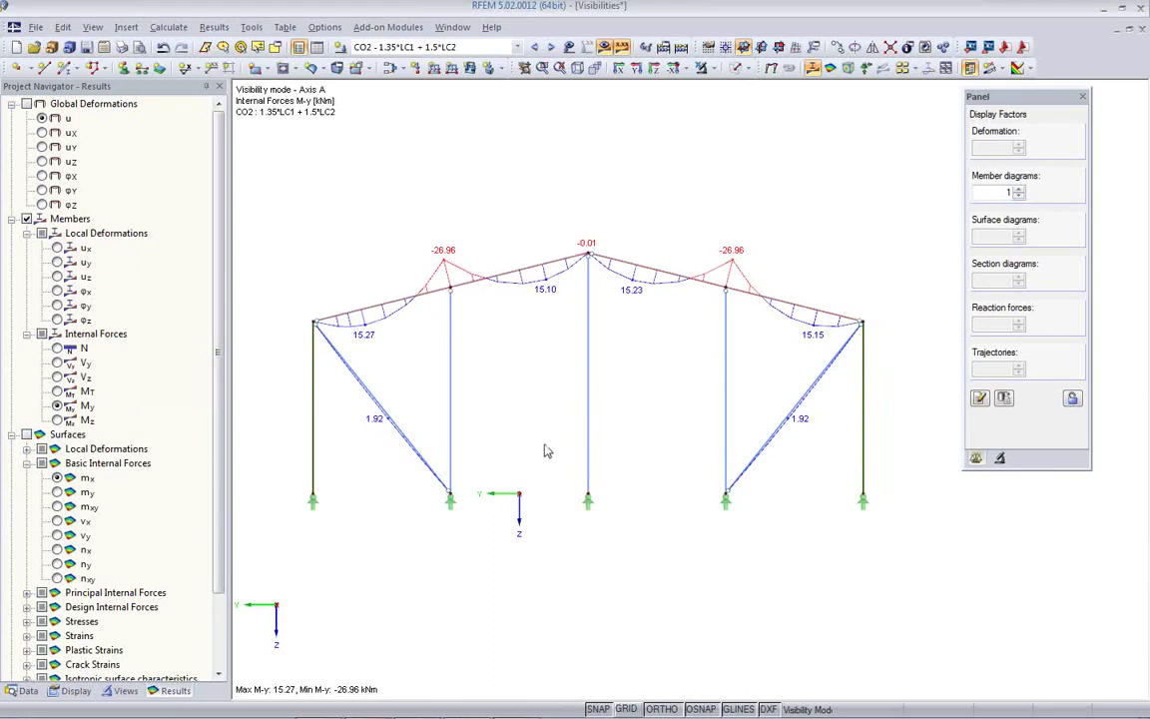
{"action": "left_click", "coordinate": [122, 690]}
{"action": "scroll", "coordinate": [347, 583], "scroll_direction": "down", "scroll_amount": 1}
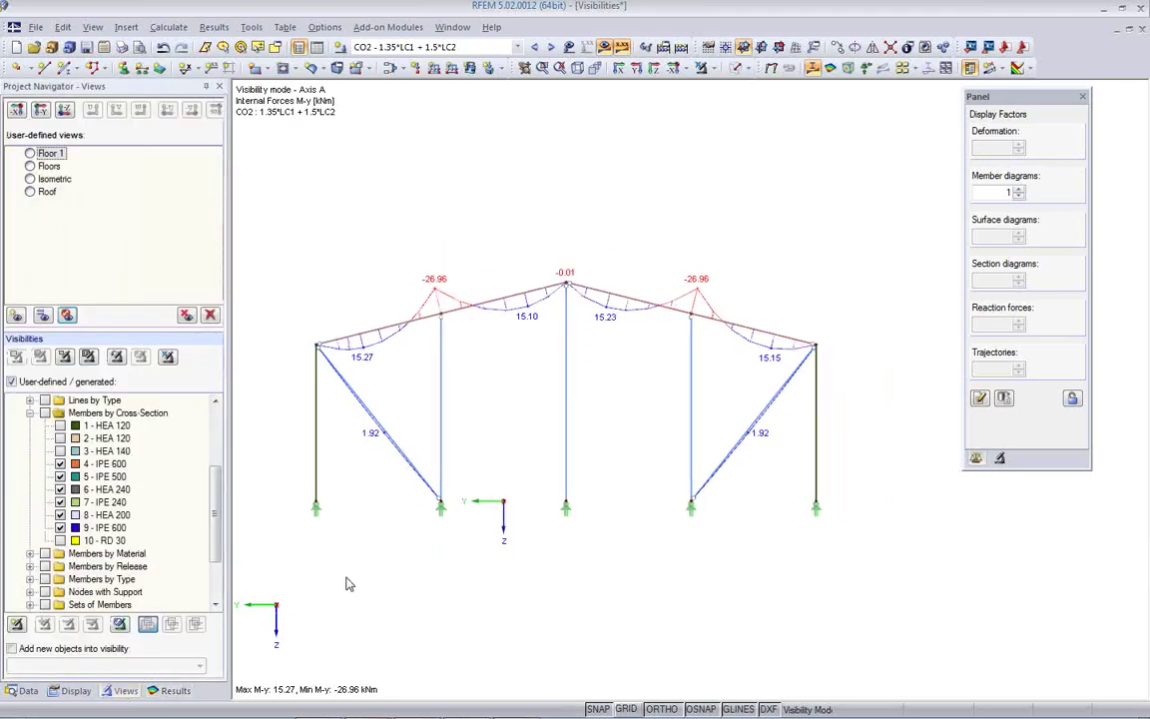
{"action": "scroll", "coordinate": [469, 564], "scroll_direction": "down", "scroll_amount": 1}
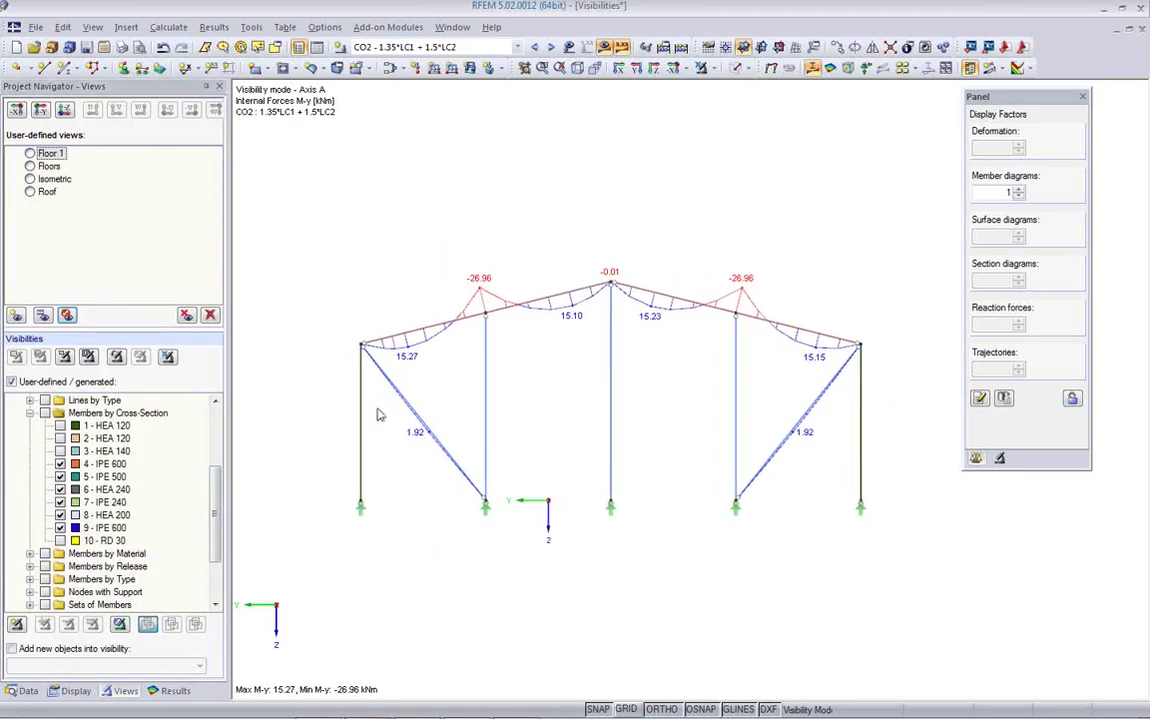
{"action": "left_click", "coordinate": [122, 48]}
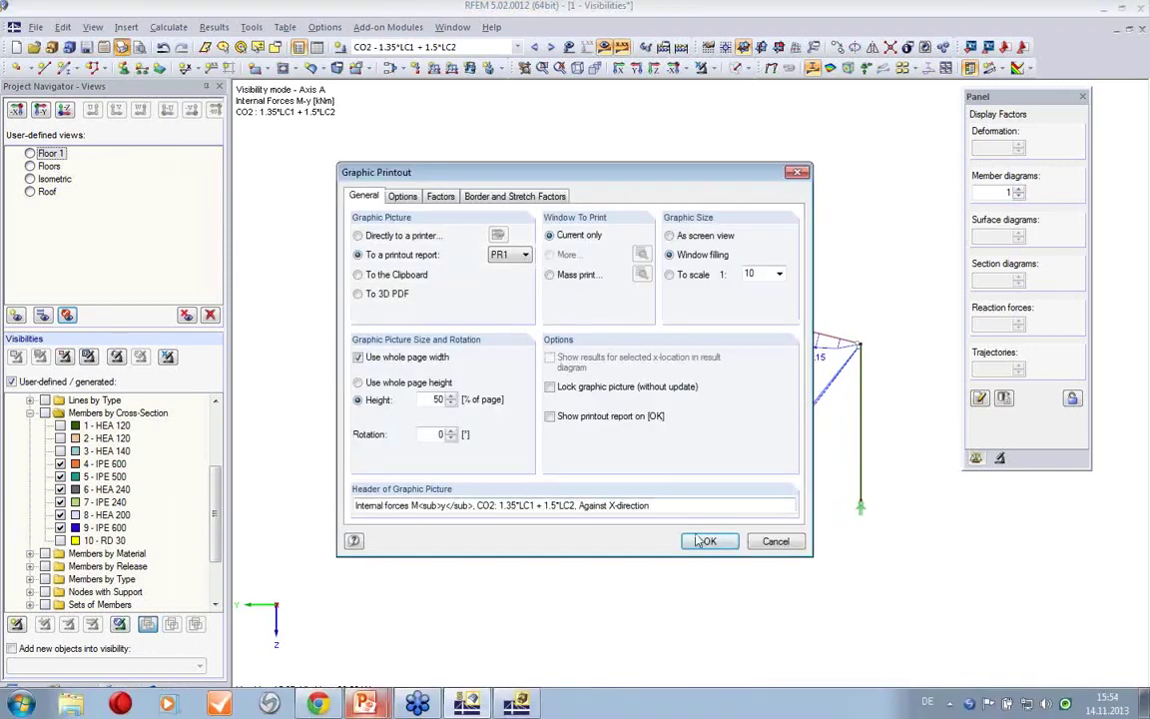
{"action": "left_click", "coordinate": [551, 276]}
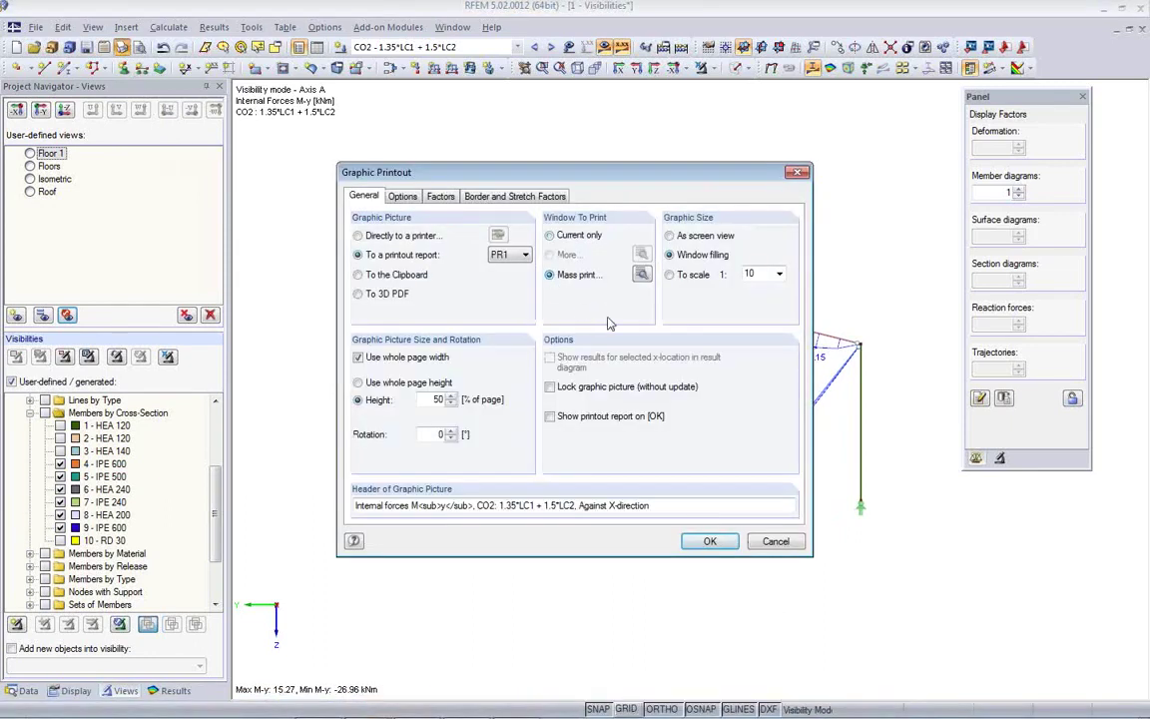
{"action": "left_click", "coordinate": [642, 276]}
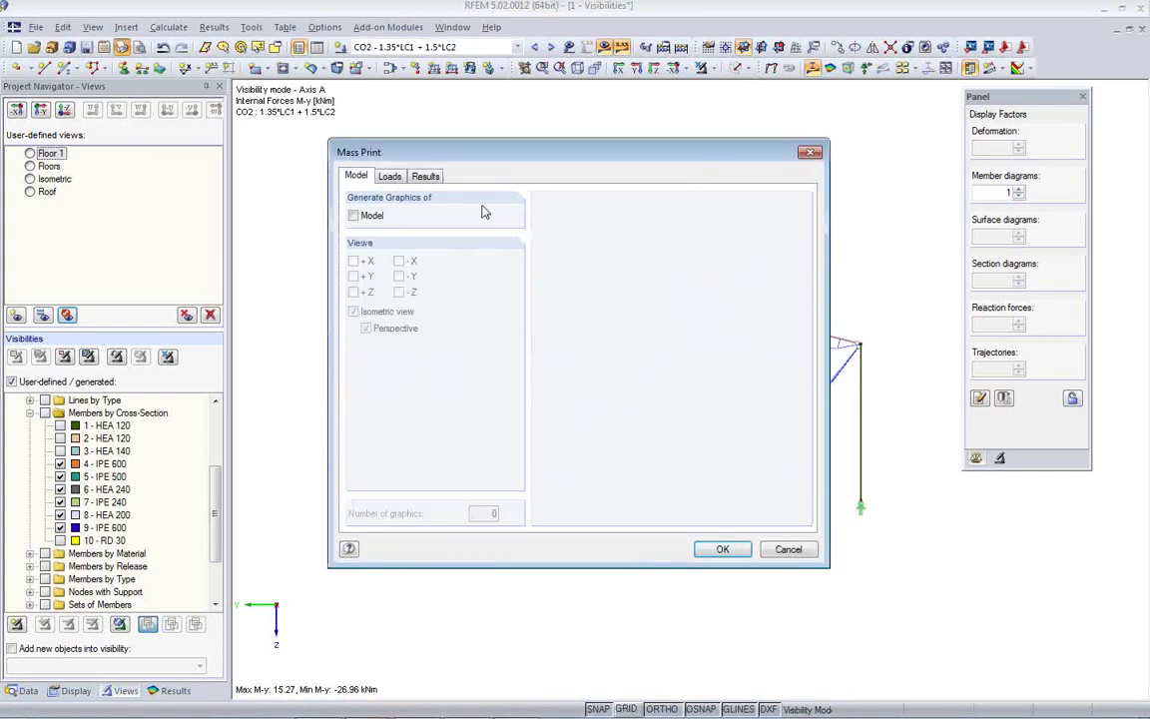
Add the member internal forces N and Vz to the results included in the mass print.
{"action": "left_click", "coordinate": [435, 180]}
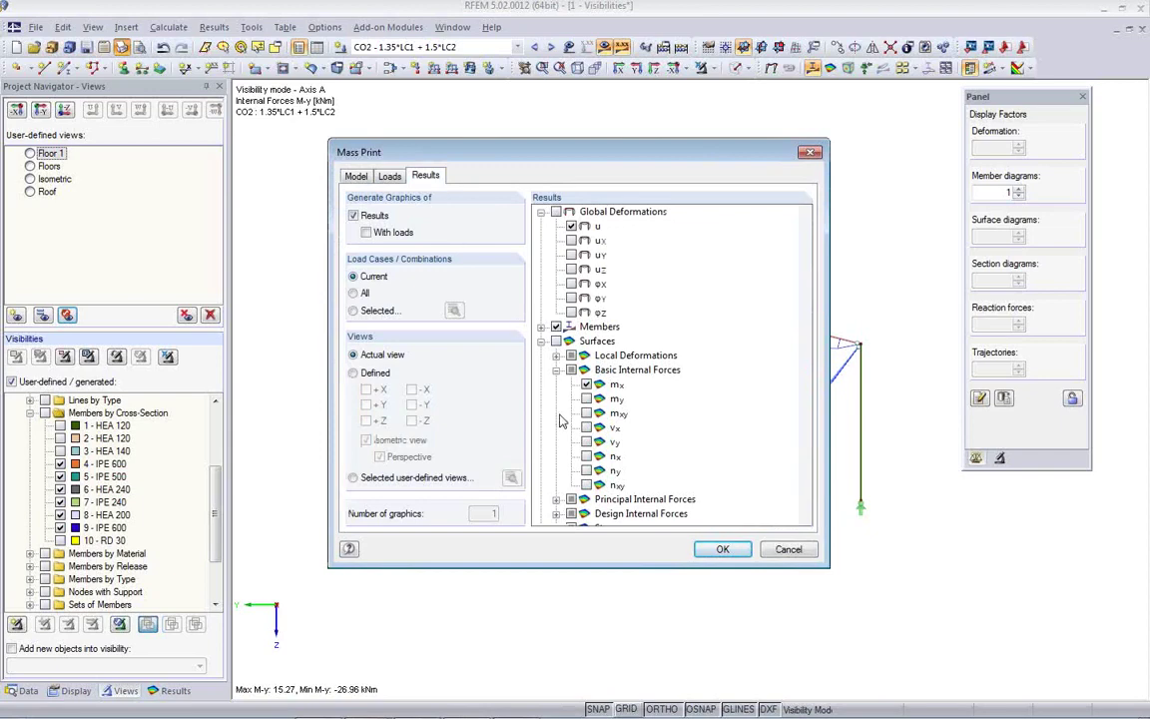
{"action": "double_click", "coordinate": [597, 326]}
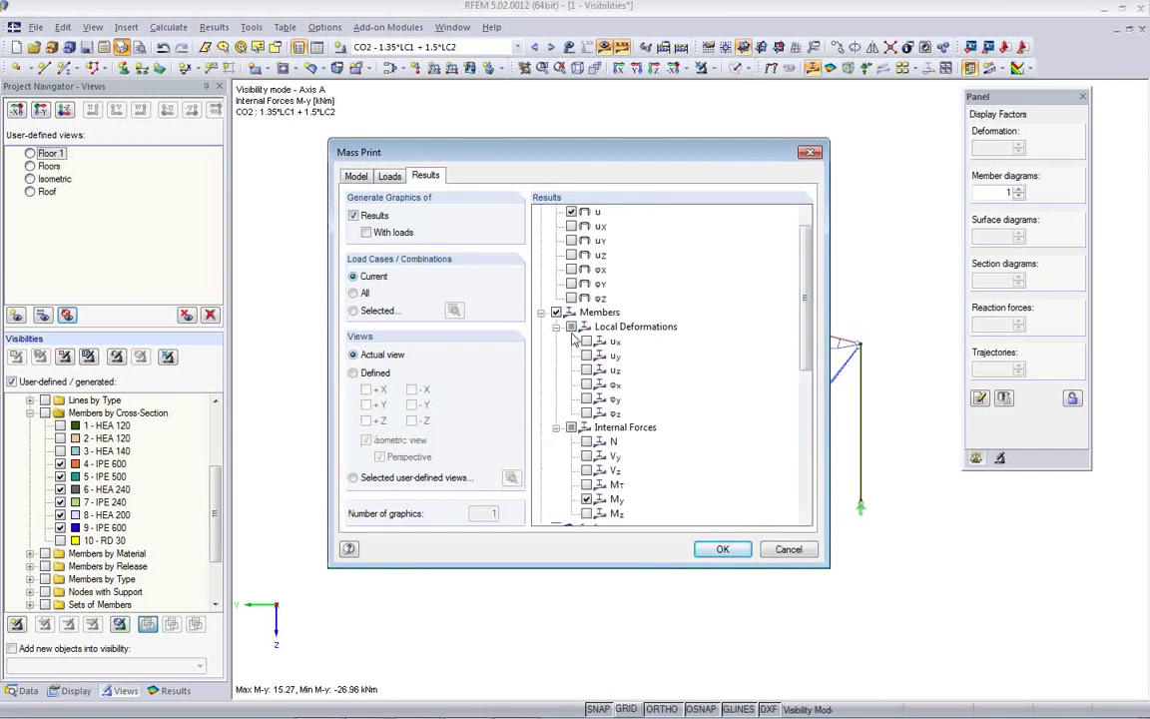
{"action": "left_click", "coordinate": [587, 442]}
{"action": "left_click", "coordinate": [587, 470]}
Limit the mass print to selected load combinations, choosing CO1 through CO13.
{"action": "left_click", "coordinate": [366, 311]}
{"action": "left_click", "coordinate": [454, 313]}
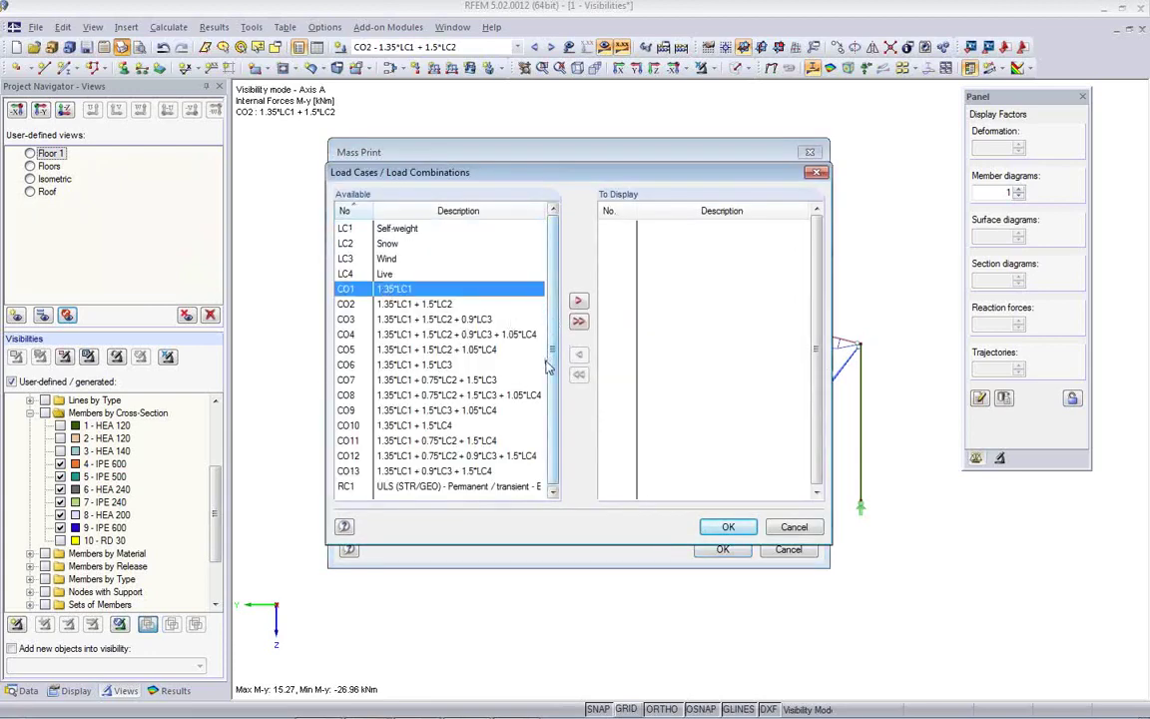
{"action": "left_click", "coordinate": [470, 472], "text": "shift"}
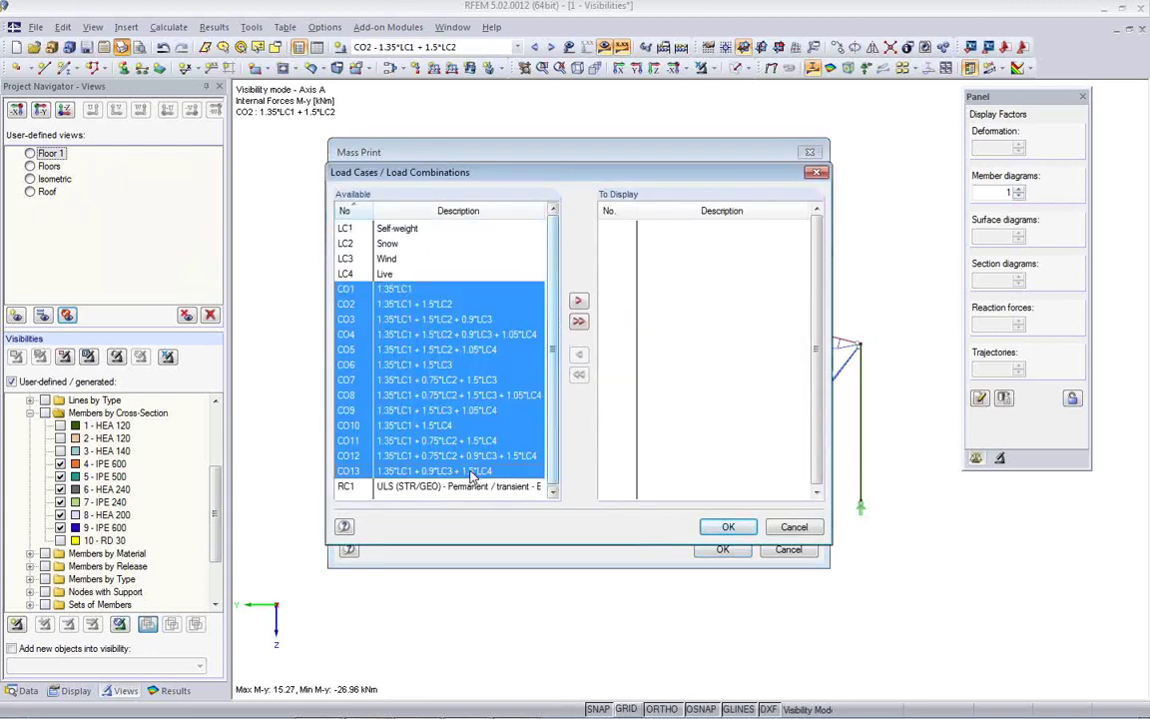
{"action": "left_click", "coordinate": [578, 301]}
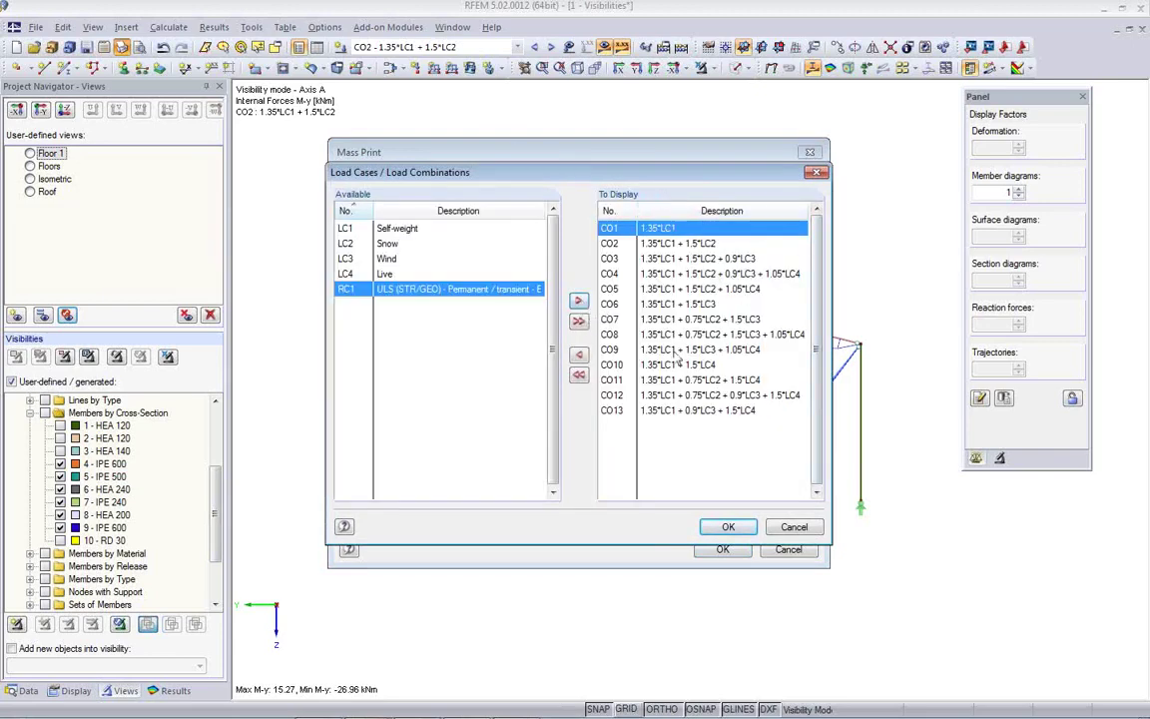
{"action": "left_click", "coordinate": [726, 528]}
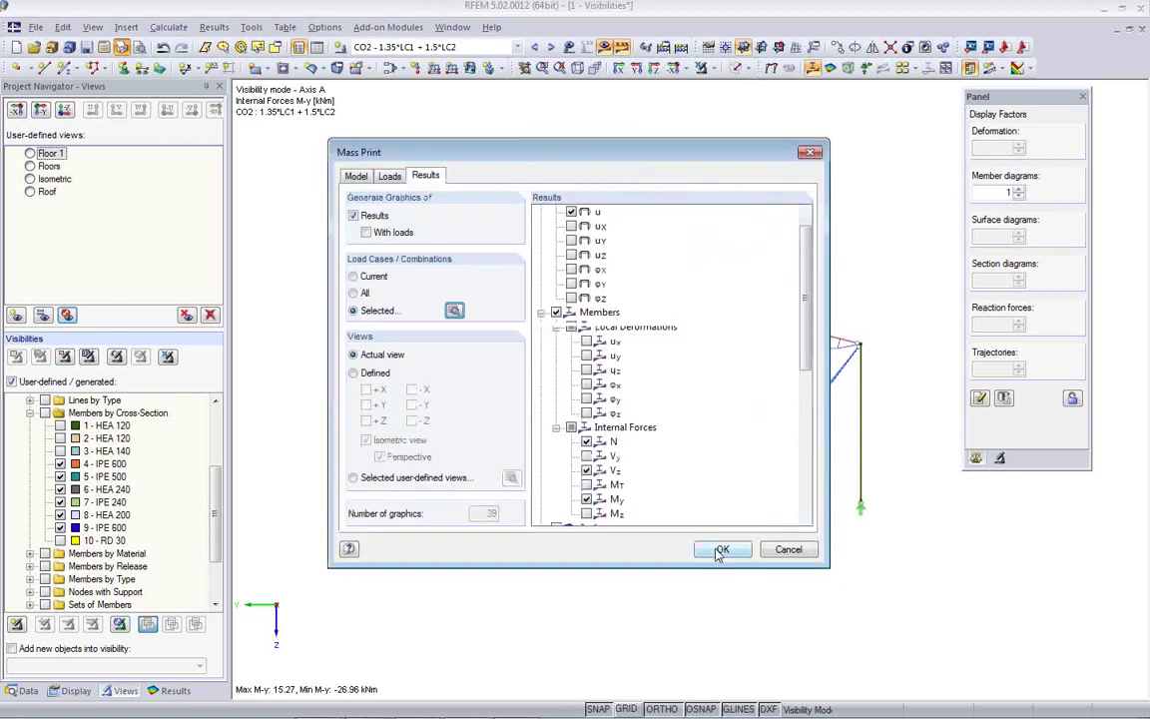
Accept the mass print settings and generate the graphics into printout report PR1.
{"action": "left_click", "coordinate": [720, 550]}
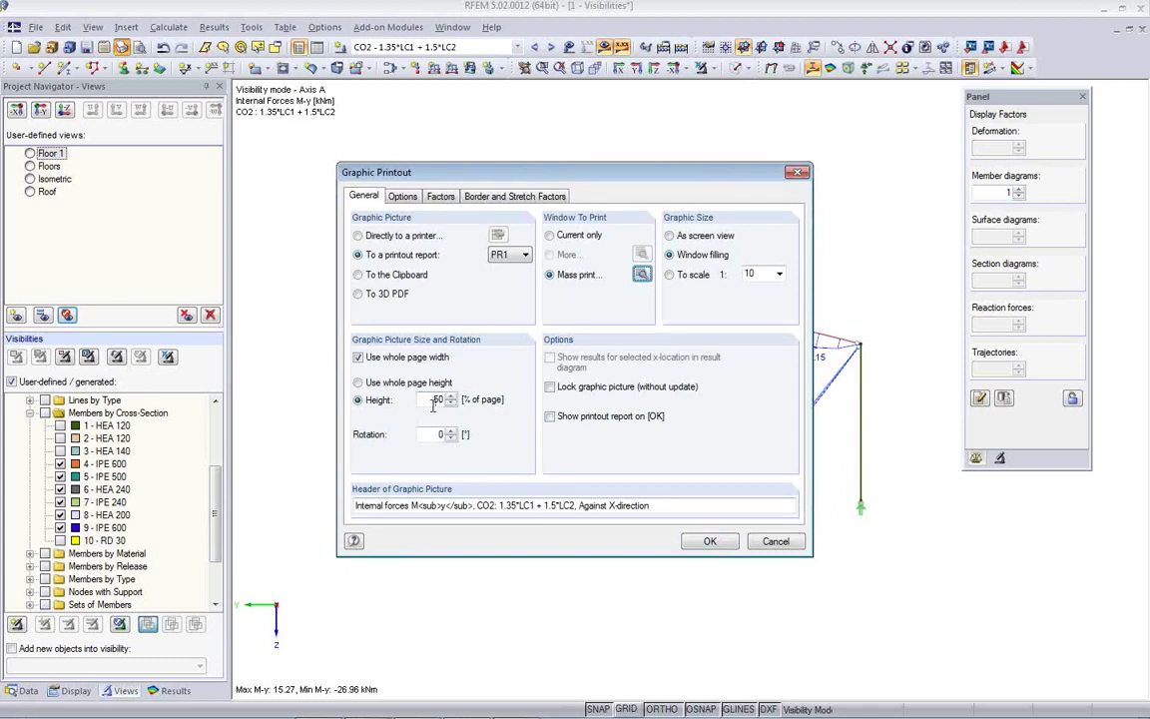
{"action": "left_click_drag", "start_coordinate": [510, 172], "coordinate": [562, 282]}
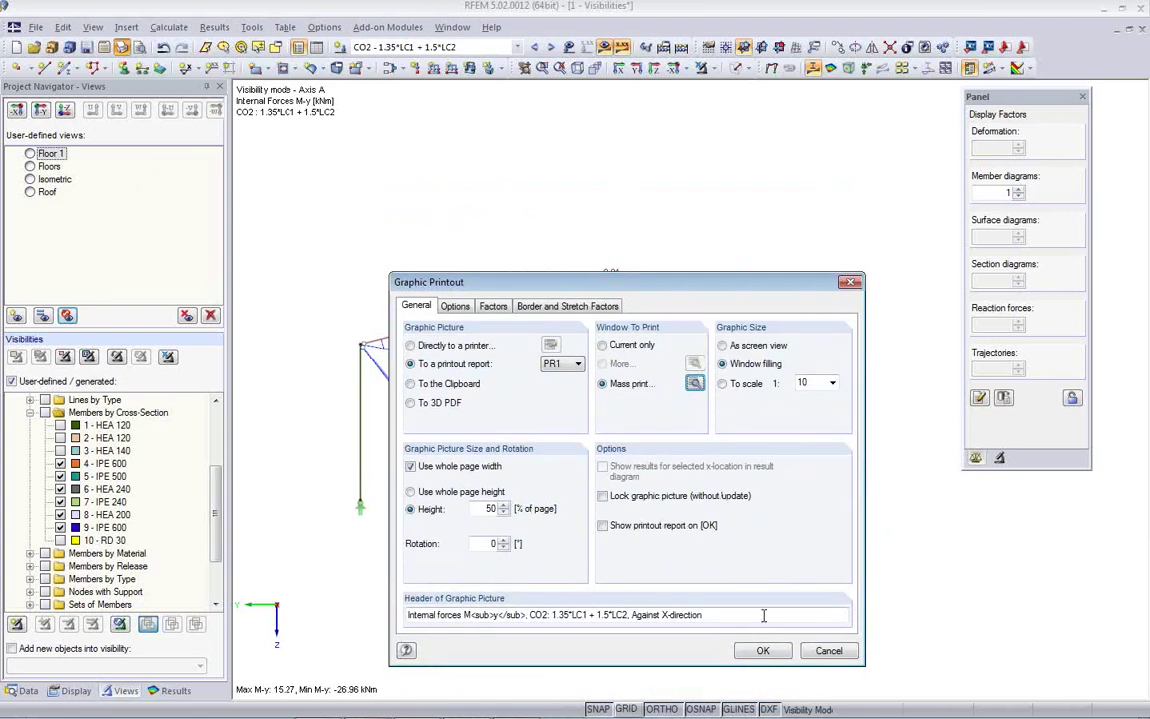
{"action": "left_click", "coordinate": [763, 651]}
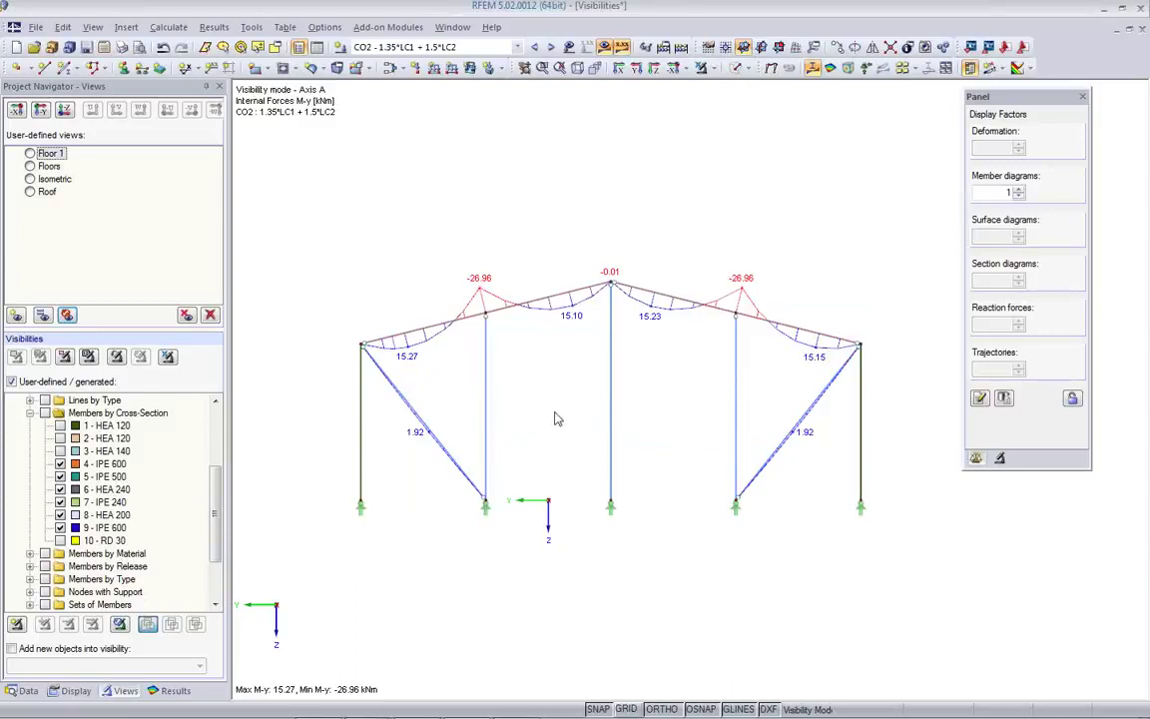
Open the printout report and examine the N, Vz and My internal force graphics for the load combinations.
{"action": "middle_click_drag", "start_coordinate": [497, 367], "coordinate": [493, 339]}
{"action": "left_click", "coordinate": [140, 47]}
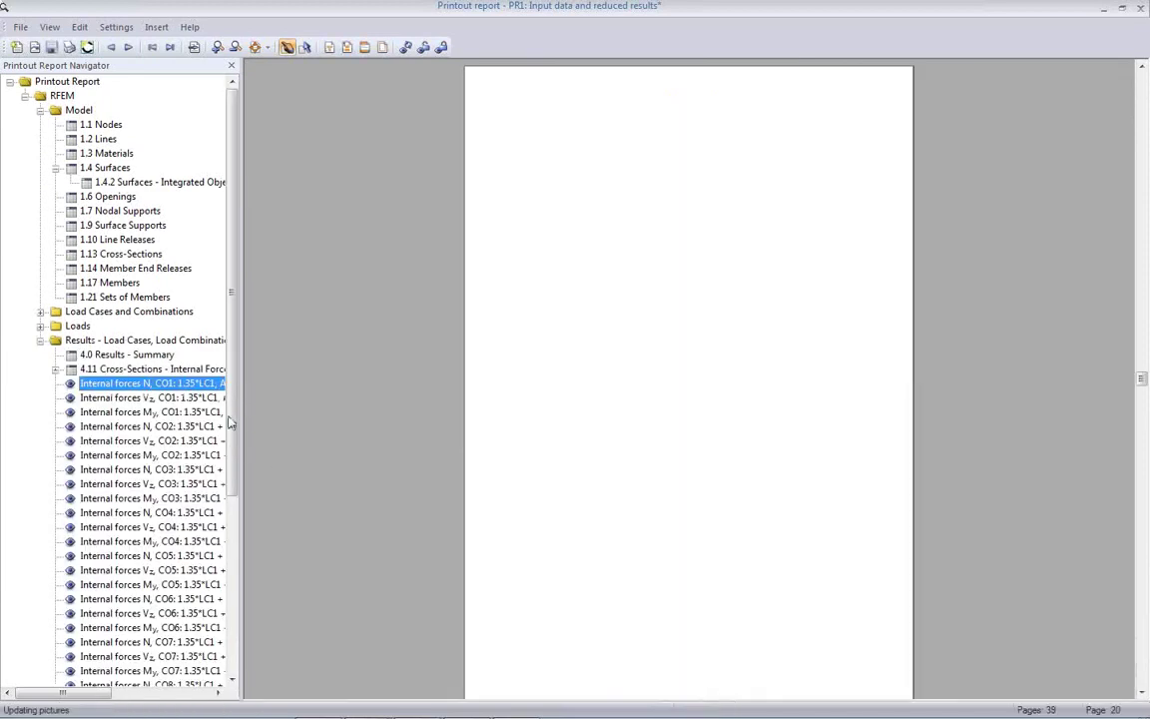
{"action": "left_click", "coordinate": [169, 412]}
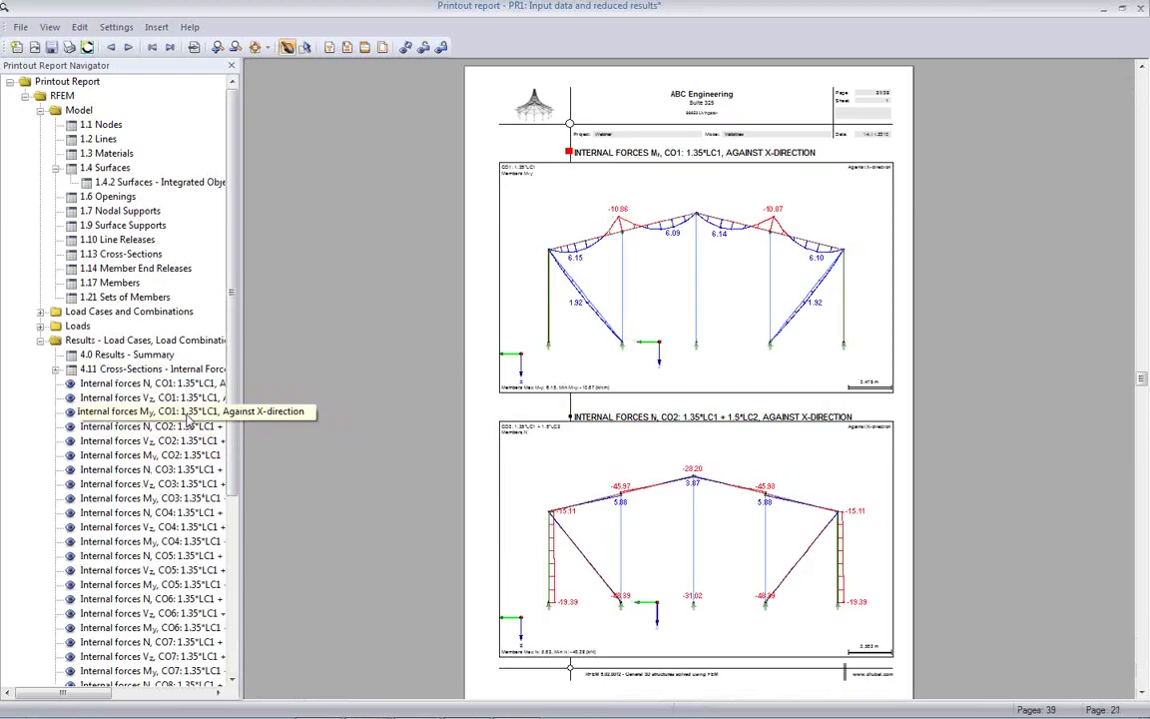
{"action": "scroll", "coordinate": [412, 426], "scroll_direction": "down", "scroll_amount": 1, "text": "ctrl"}
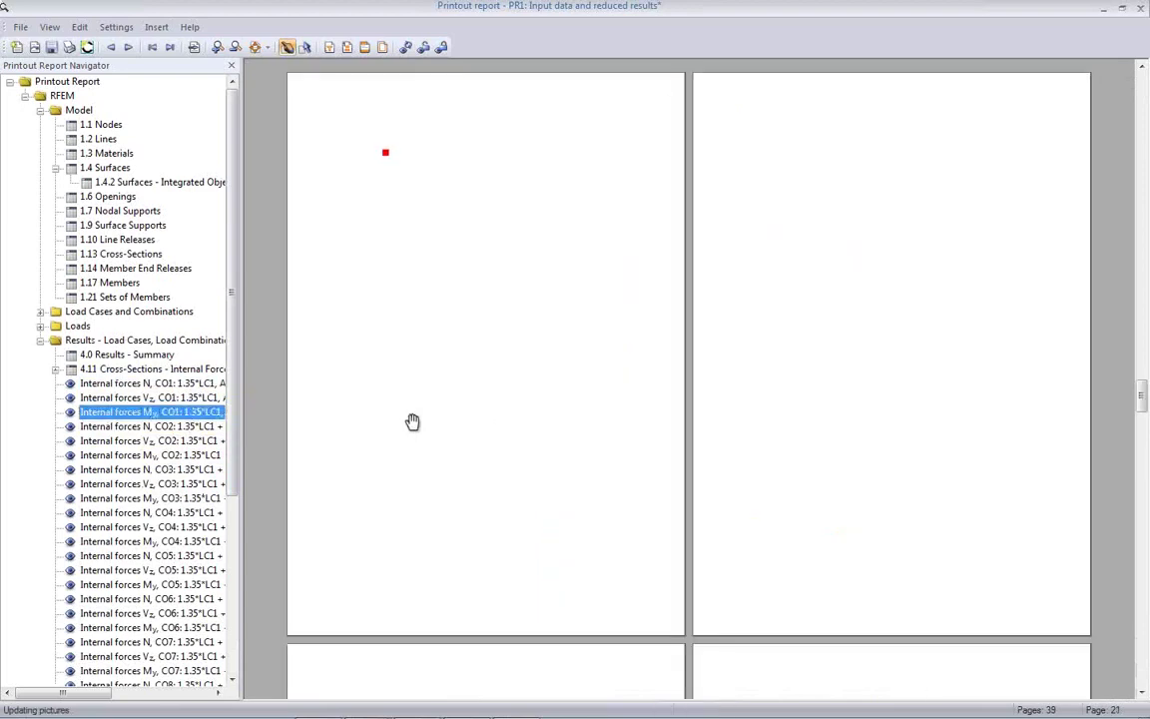
{"action": "scroll", "coordinate": [527, 407], "scroll_direction": "down", "scroll_amount": 5}
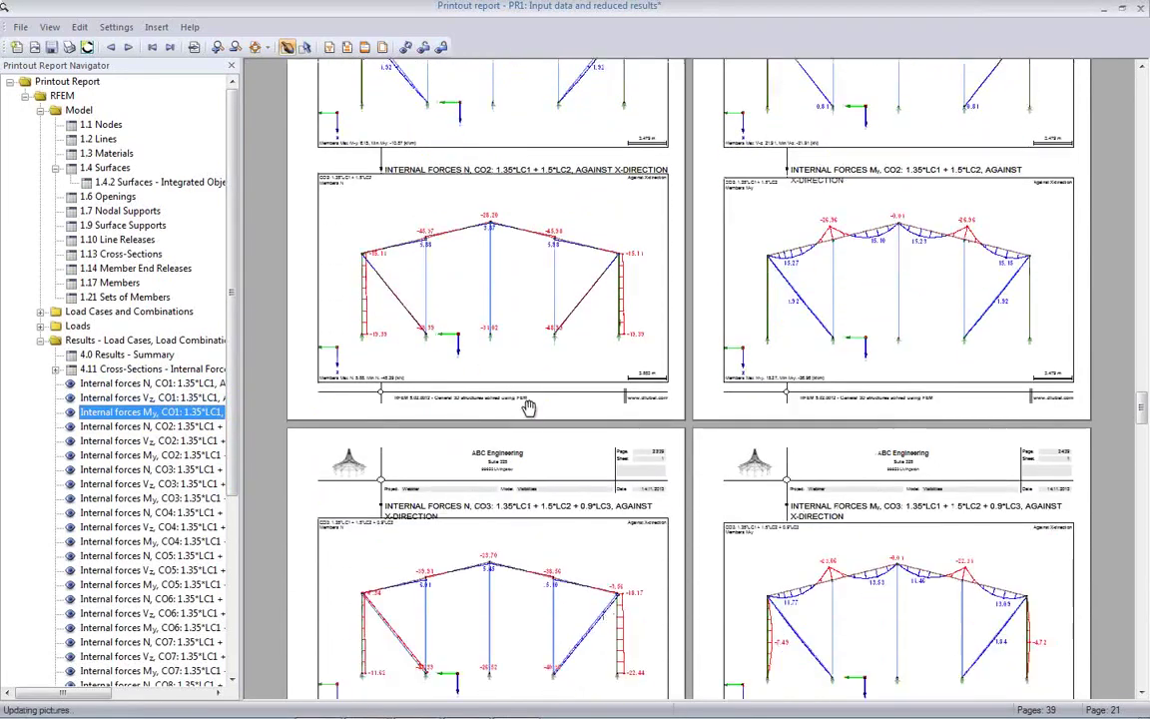
{"action": "scroll", "coordinate": [528, 409], "scroll_direction": "down", "scroll_amount": 10}
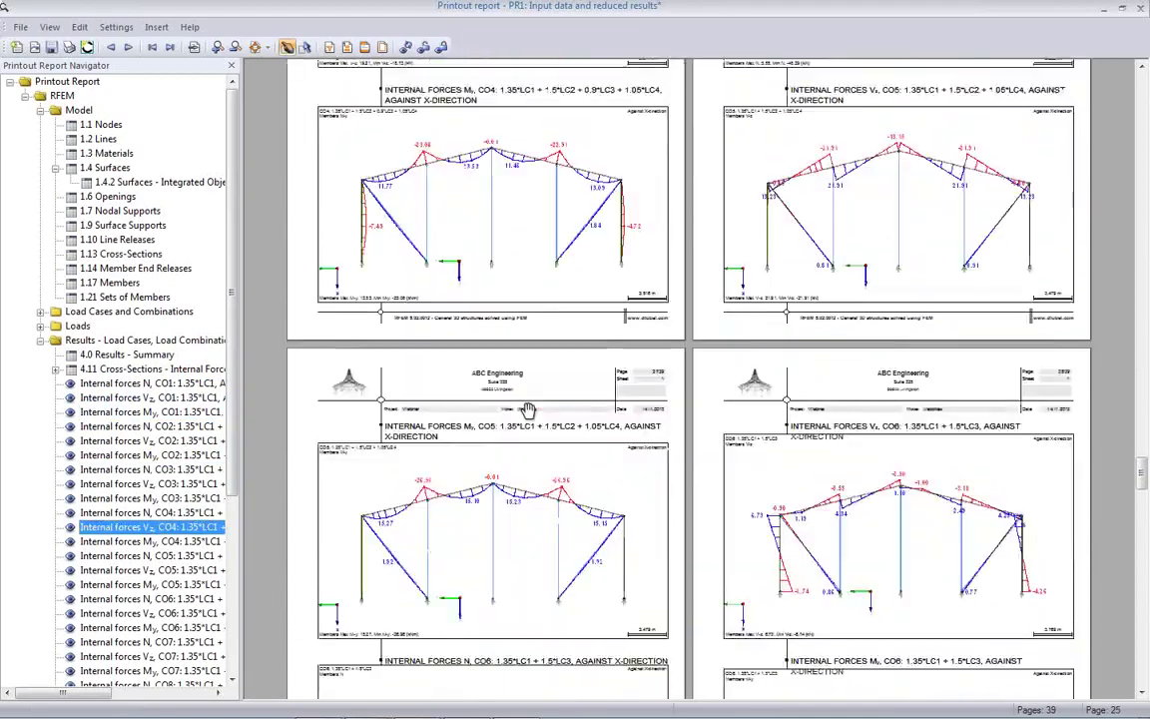
{"action": "scroll", "coordinate": [528, 408], "scroll_direction": "down", "scroll_amount": 10}
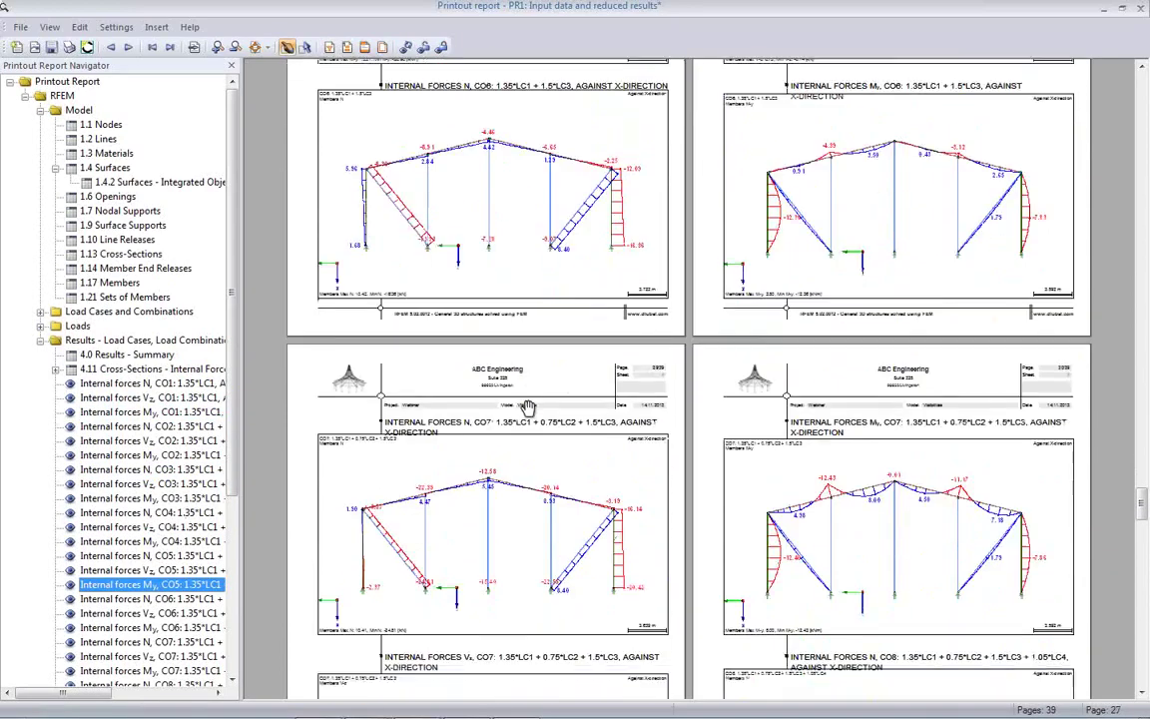
Examine the remaining internal force graphics in the printout report, from CO6 through CO13.
{"action": "scroll", "coordinate": [528, 409], "scroll_direction": "down", "scroll_amount": 10}
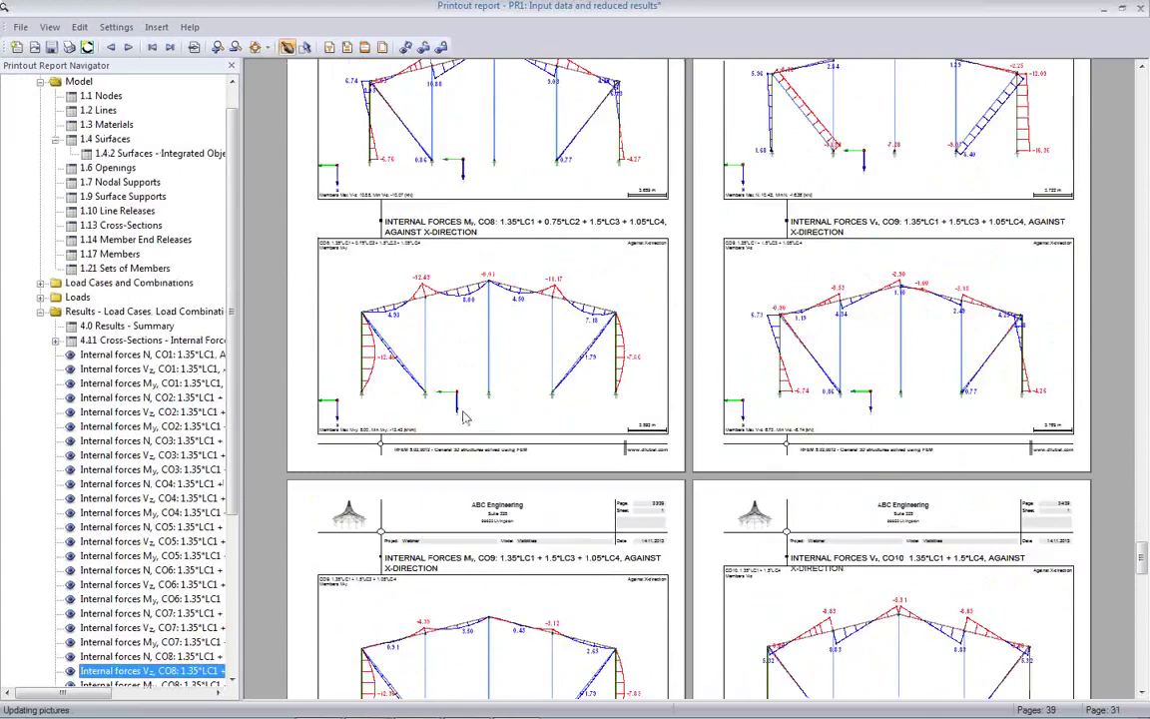
{"action": "scroll", "coordinate": [474, 415], "scroll_direction": "down", "scroll_amount": 5}
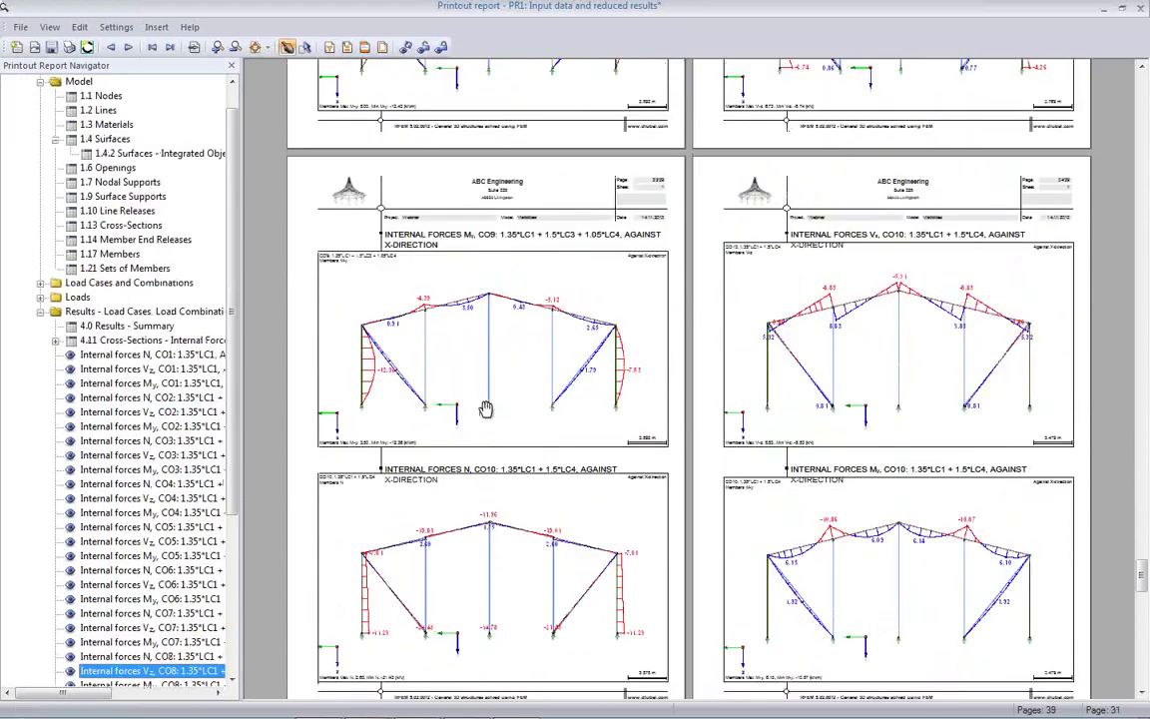
{"action": "scroll", "coordinate": [486, 408], "scroll_direction": "down", "scroll_amount": 4}
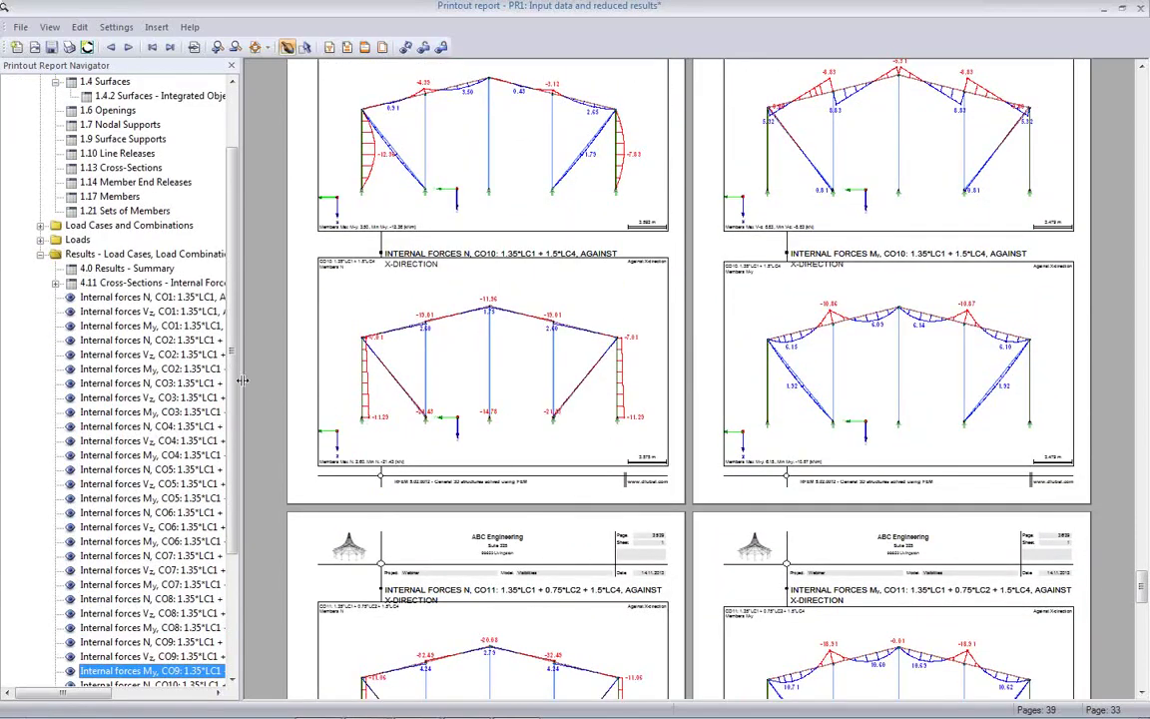
{"action": "scroll", "coordinate": [215, 349], "scroll_direction": "down", "scroll_amount": 4}
{"action": "left_click", "coordinate": [193, 571]}
{"action": "left_click", "coordinate": [193, 571]}
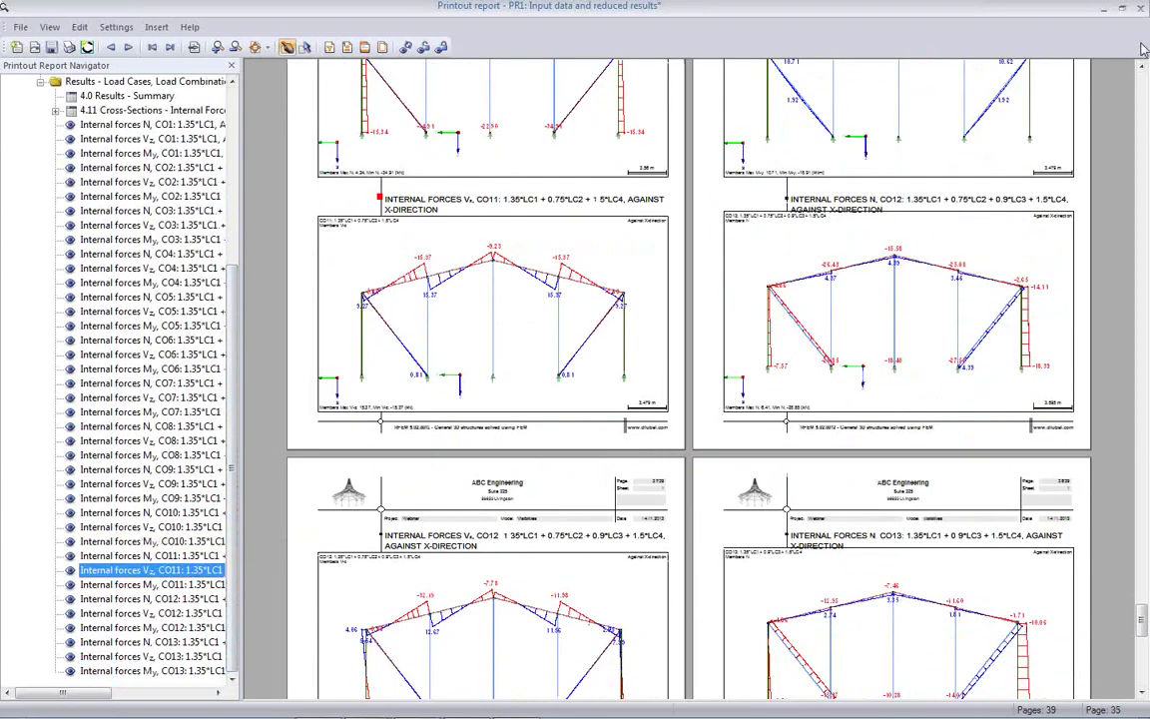
Close the printout report, saving it, and turn off the results display in the model.
{"action": "left_click", "coordinate": [1140, 7]}
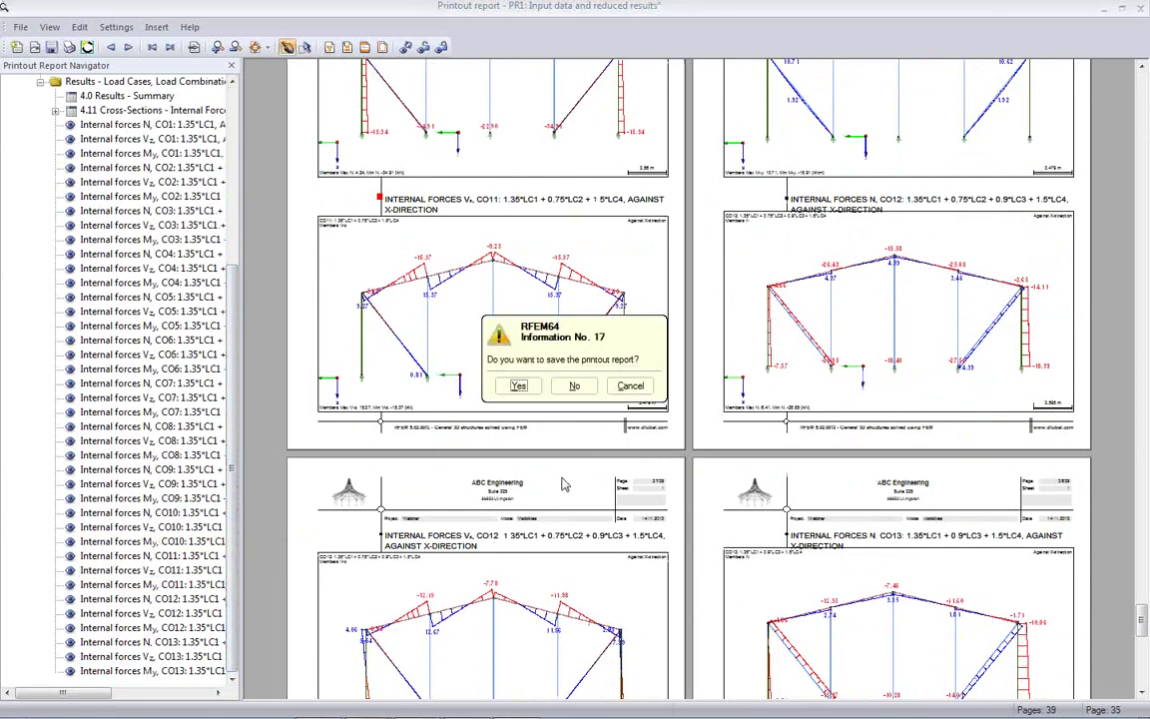
{"action": "left_click", "coordinate": [522, 386]}
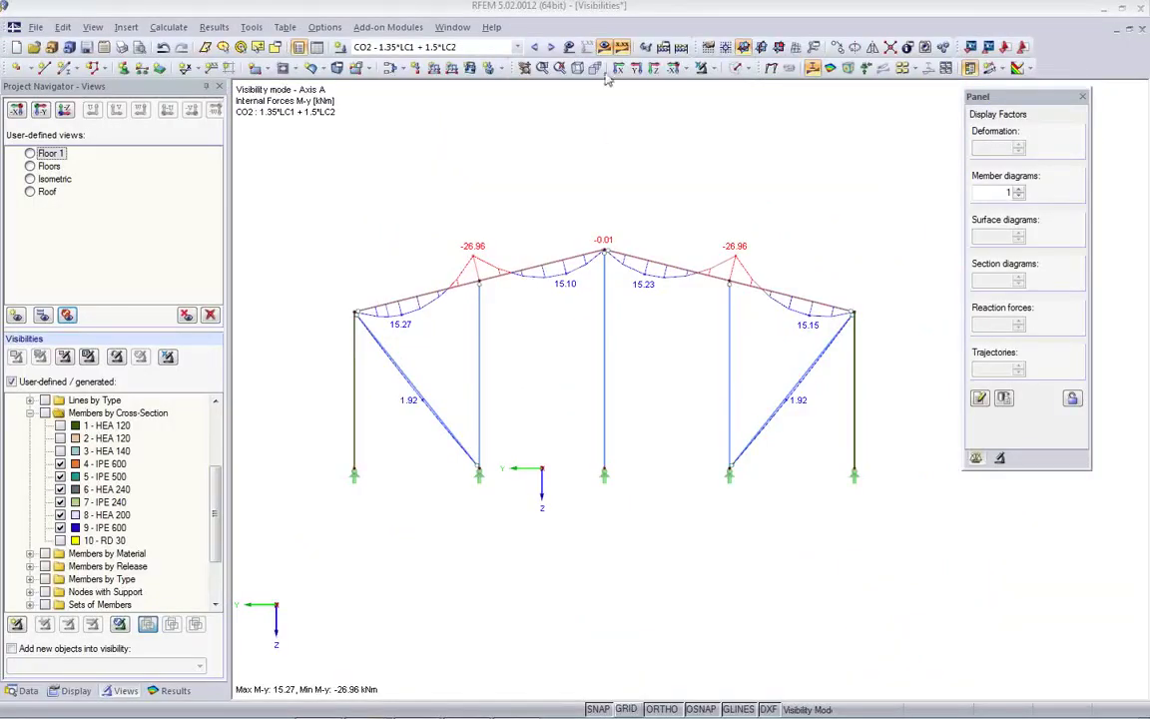
{"action": "left_click", "coordinate": [547, 46]}
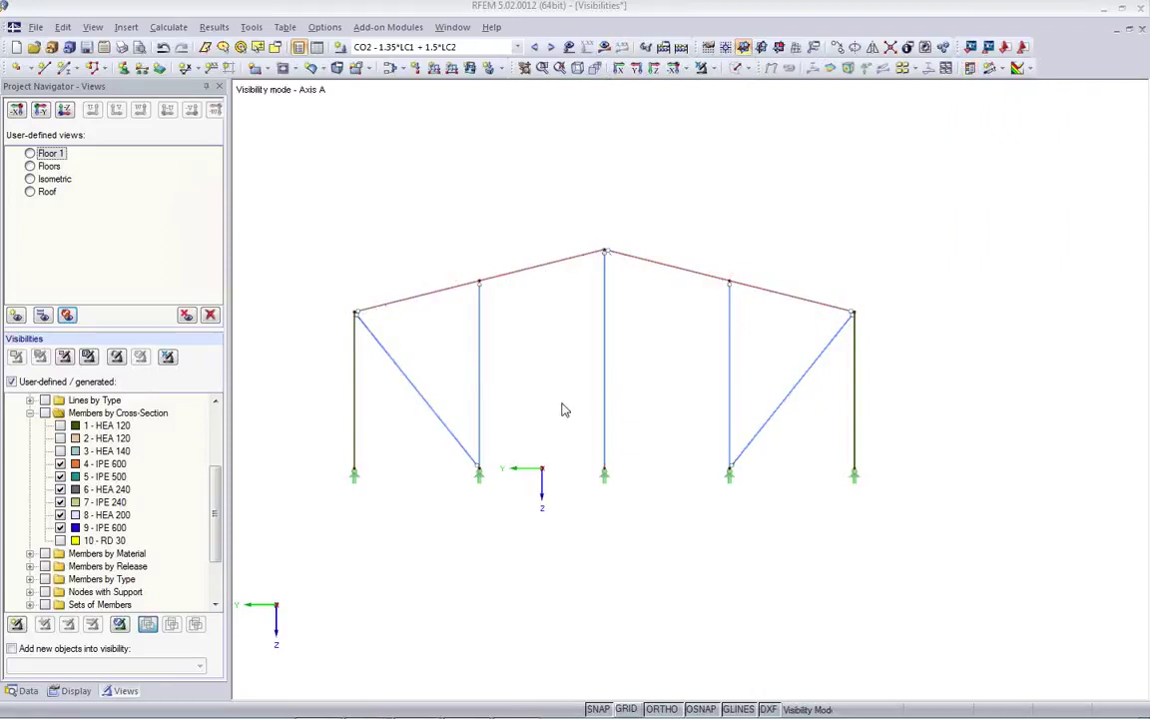
Have new objects added automatically to the user-defined visibility Axes - Axis A.
{"action": "middle_click_drag", "start_coordinate": [565, 419], "coordinate": [477, 477], "text": "ctrl"}
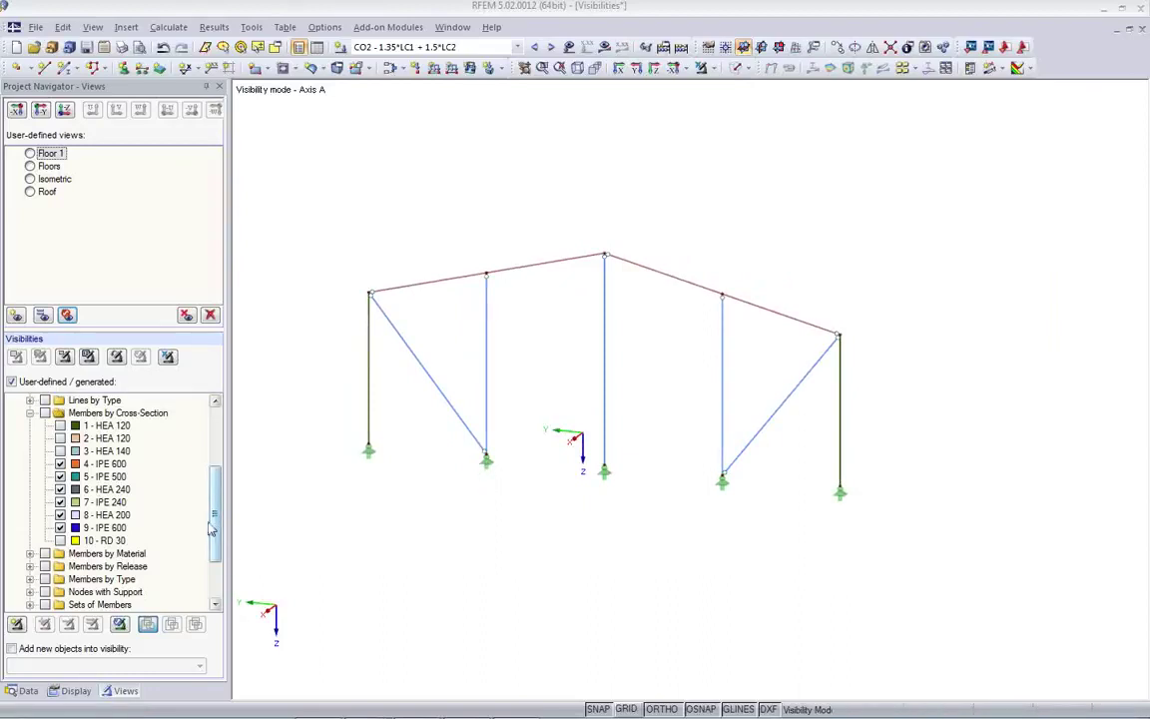
{"action": "left_click_drag", "start_coordinate": [222, 540], "coordinate": [226, 473]}
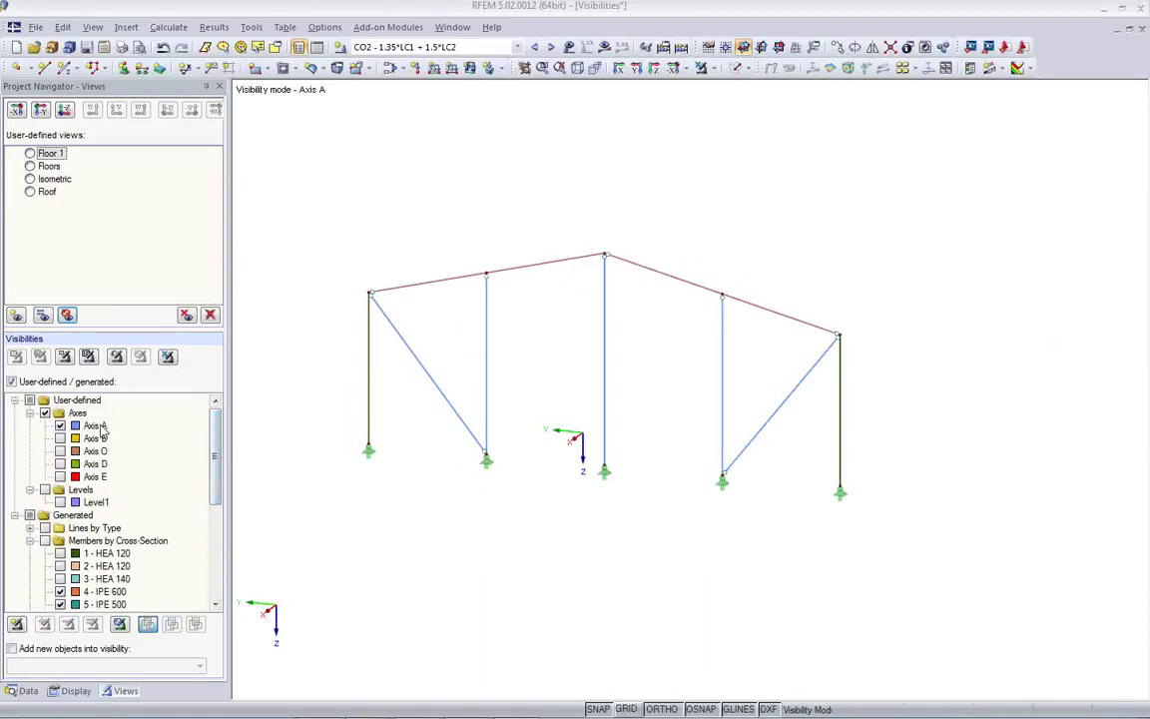
{"action": "left_click", "coordinate": [11, 649]}
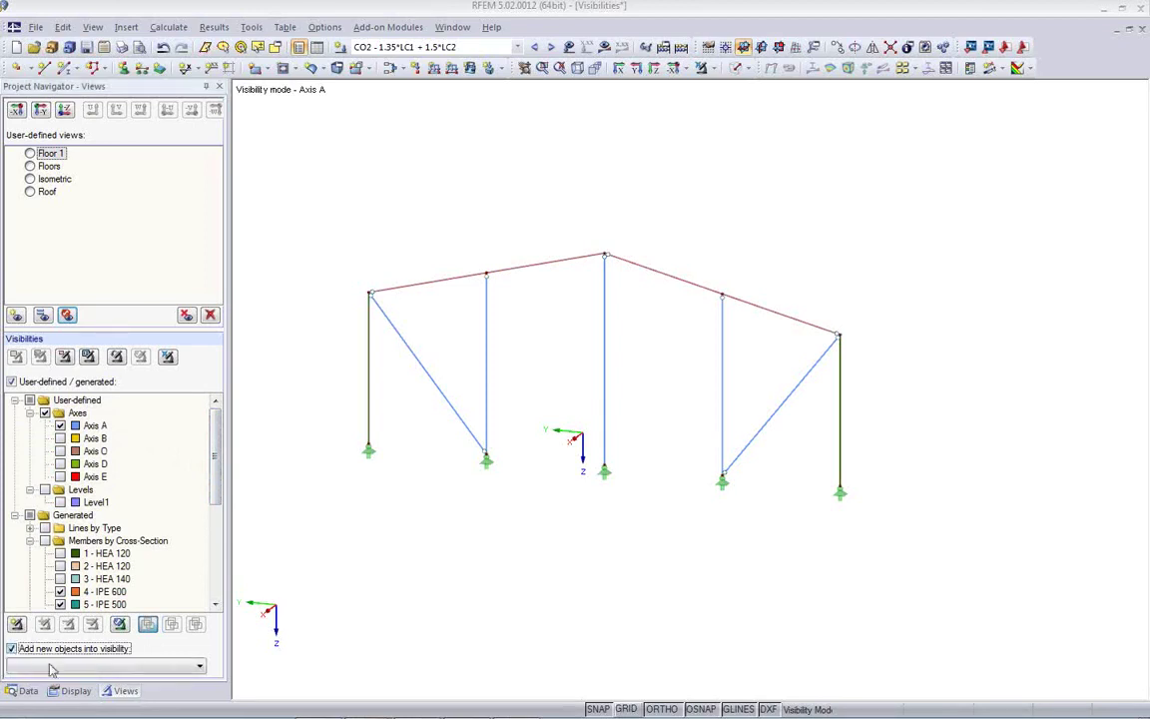
{"action": "left_click", "coordinate": [199, 666]}
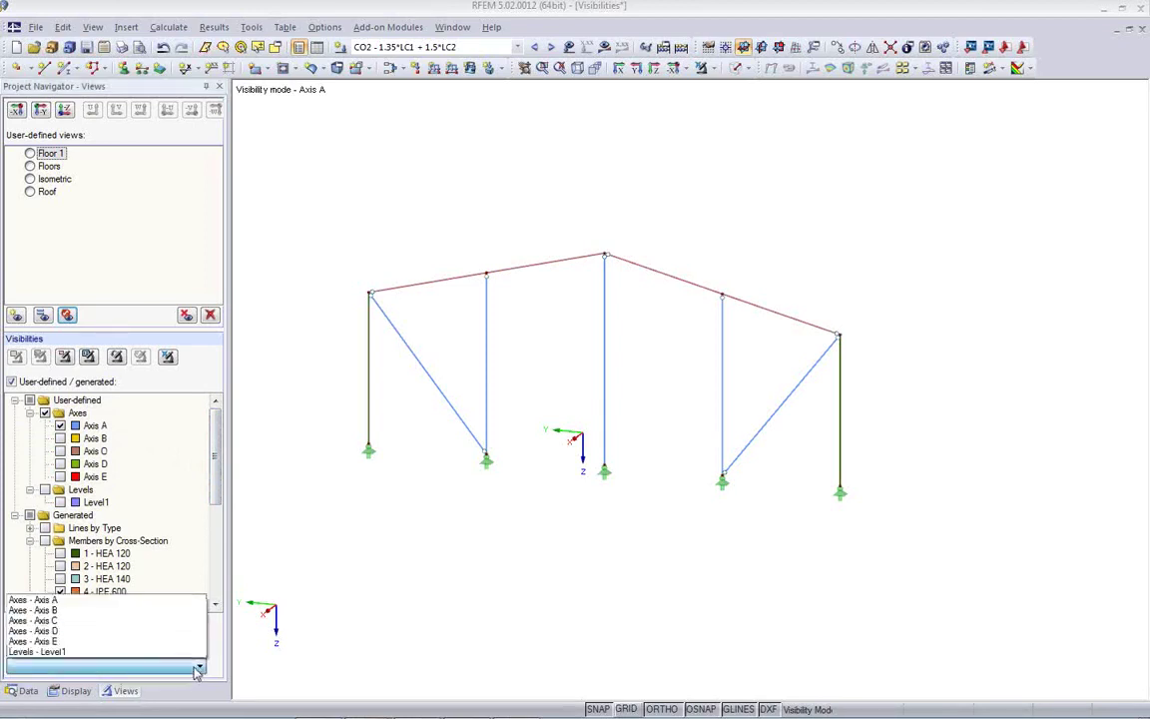
{"action": "left_click", "coordinate": [104, 600]}
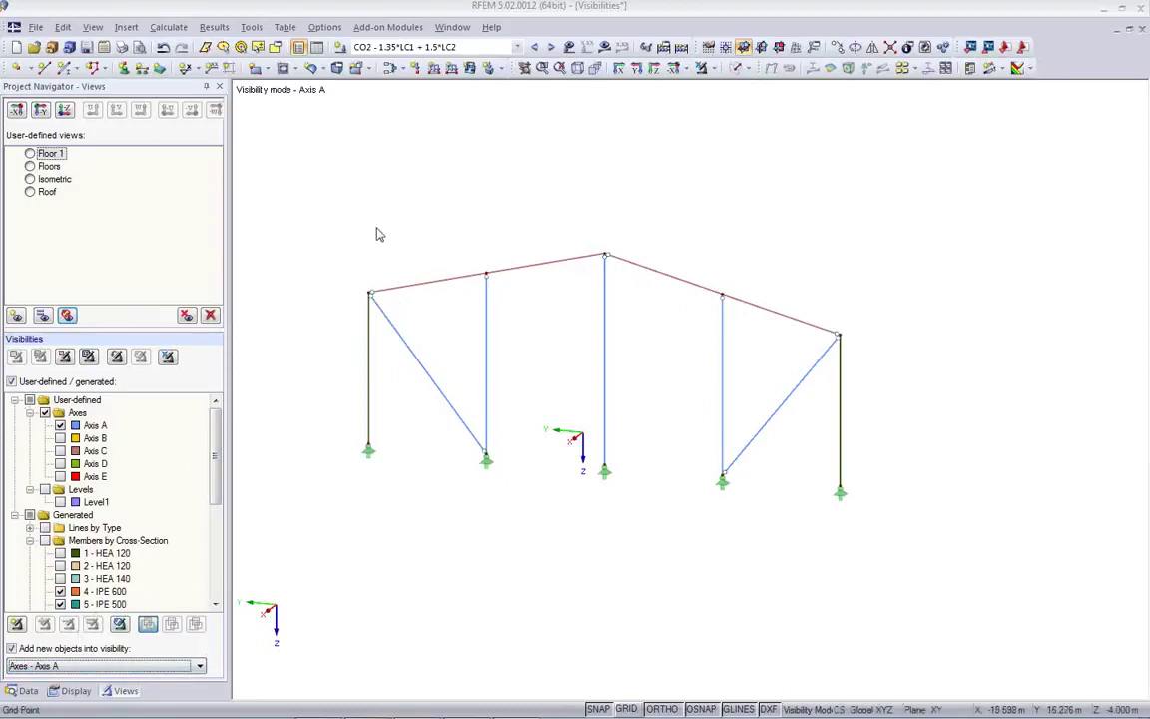
Start a new member with the properties imported from the existing diagonal brace: HEA 120, Steel S 235, release 1 at both ends.
{"action": "left_click", "coordinate": [68, 70]}
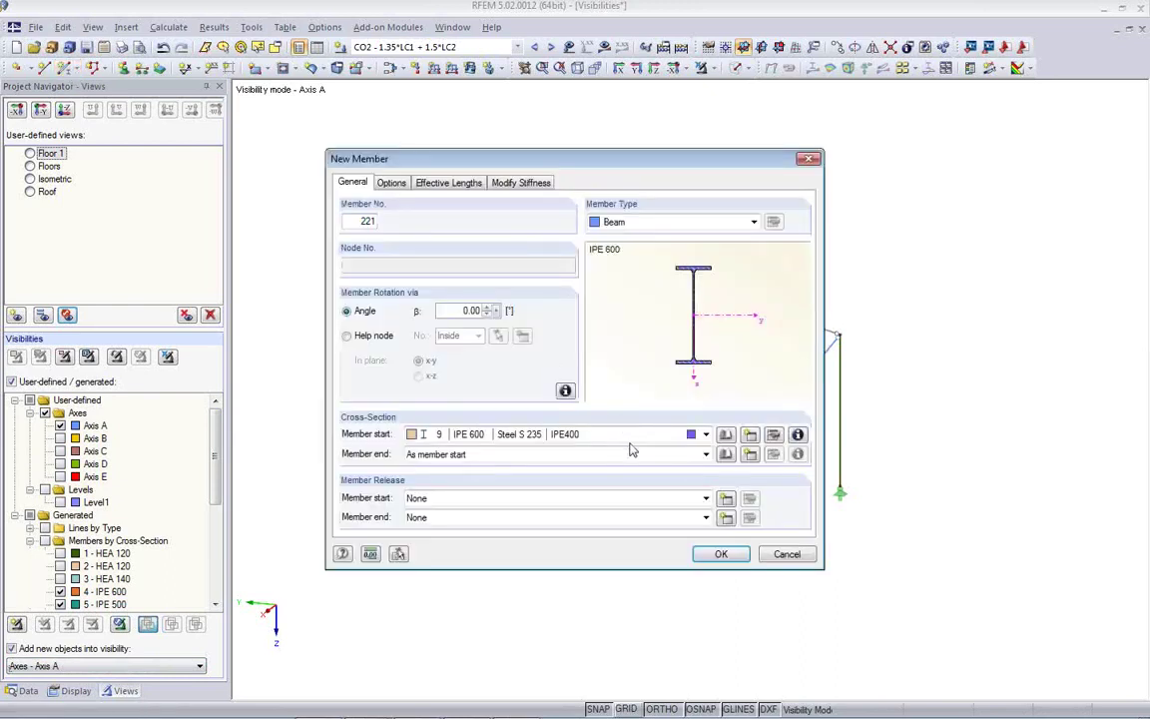
{"action": "left_click", "coordinate": [397, 555]}
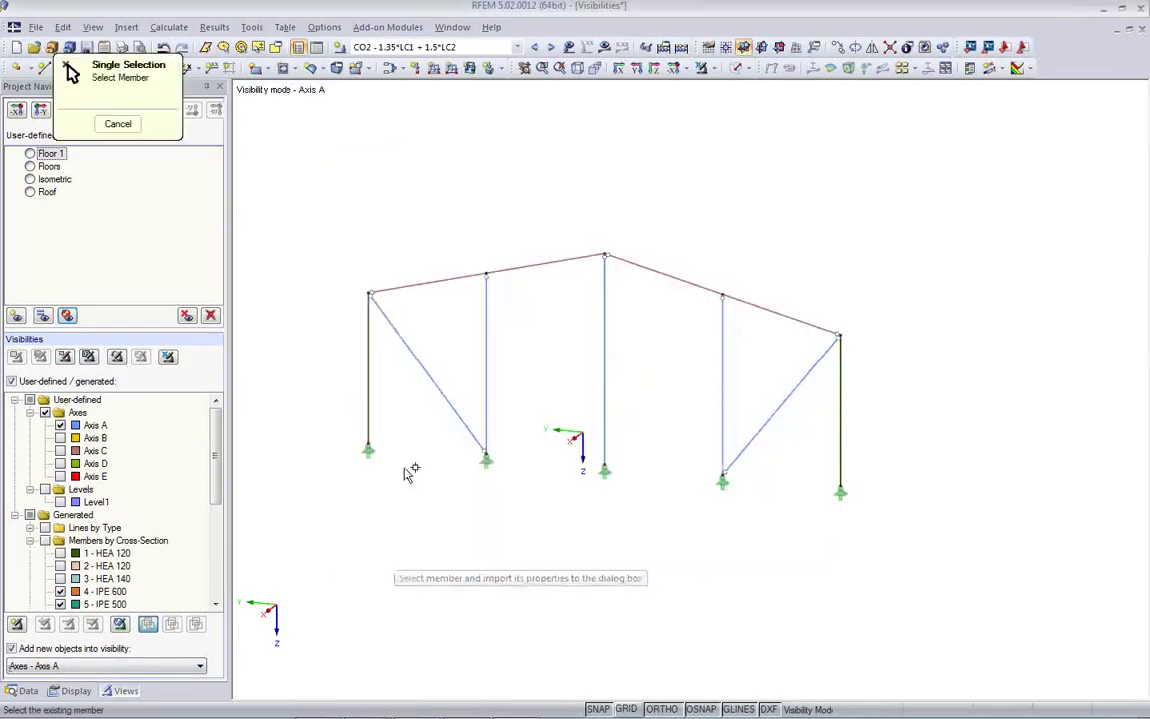
{"action": "left_click", "coordinate": [434, 386]}
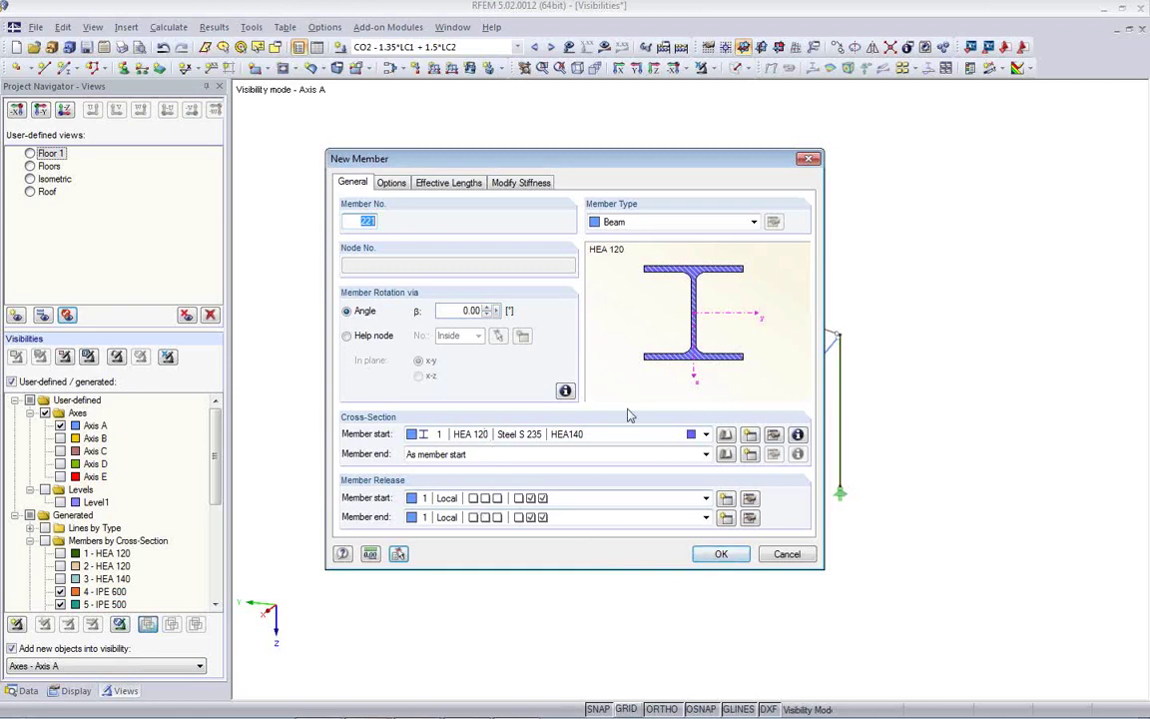
{"action": "left_click", "coordinate": [714, 557]}
Draw two 6 m horizontal members joining the three inner columns, starting from the midpoint of the first inner column.
{"action": "left_click", "coordinate": [552, 404]}
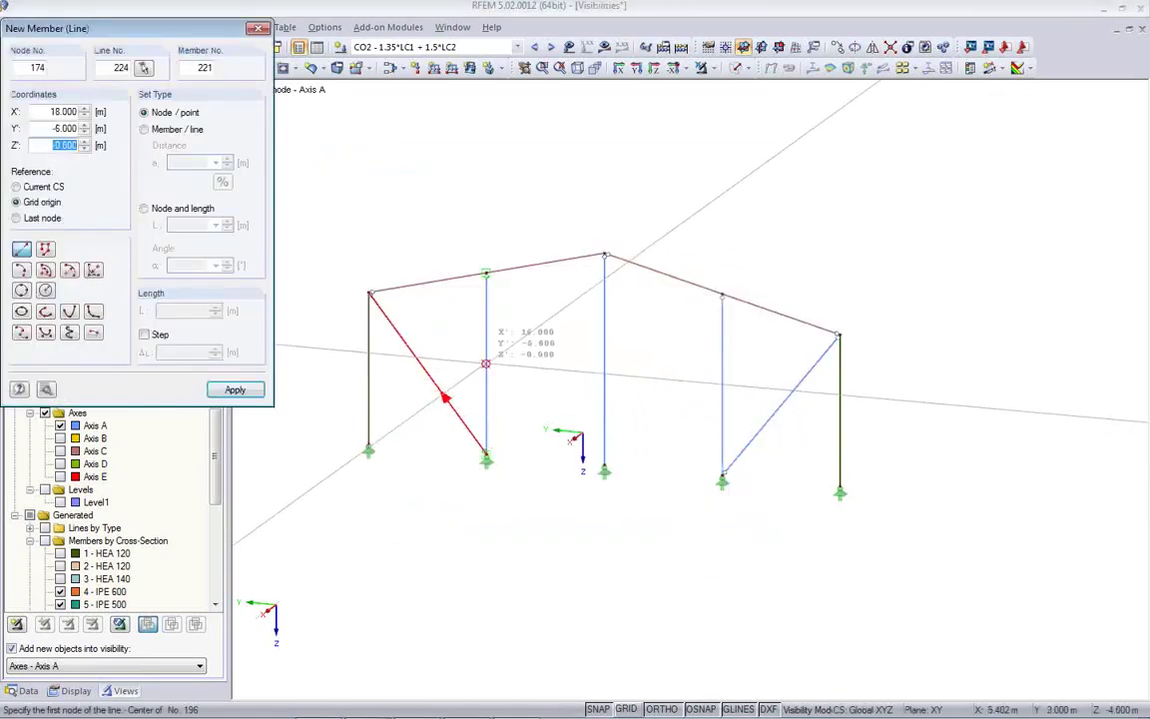
{"action": "left_click", "coordinate": [485, 362]}
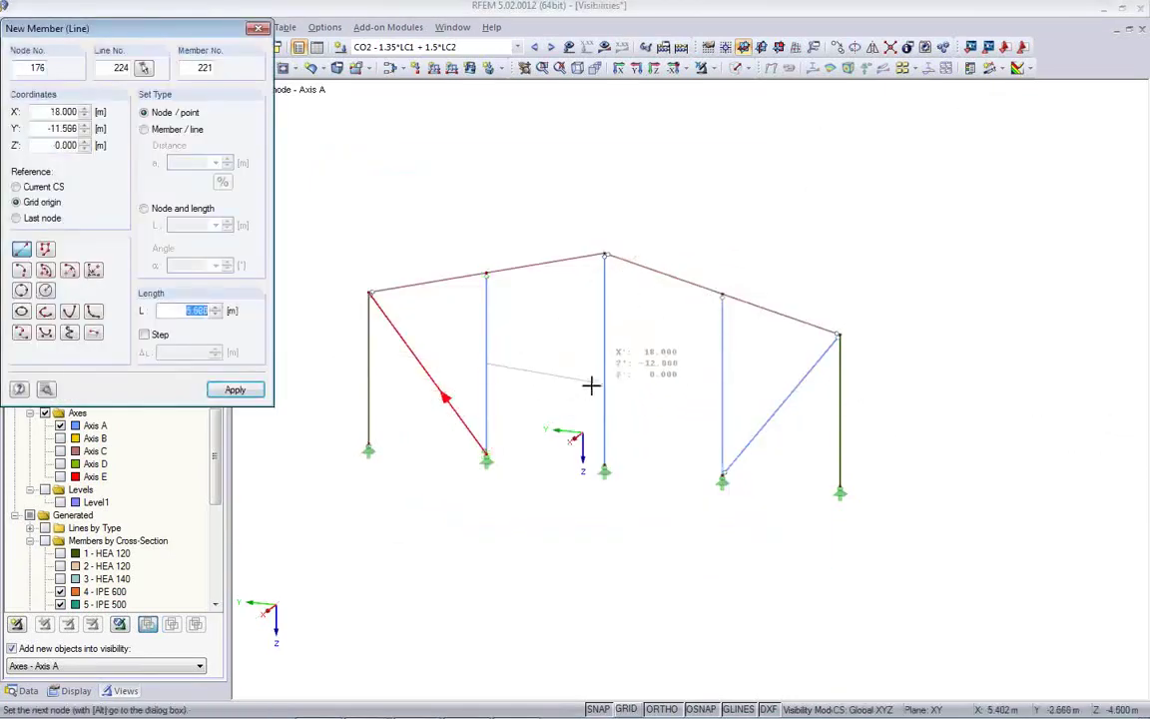
{"action": "scroll", "coordinate": [605, 375], "scroll_direction": "up", "scroll_amount": 4}
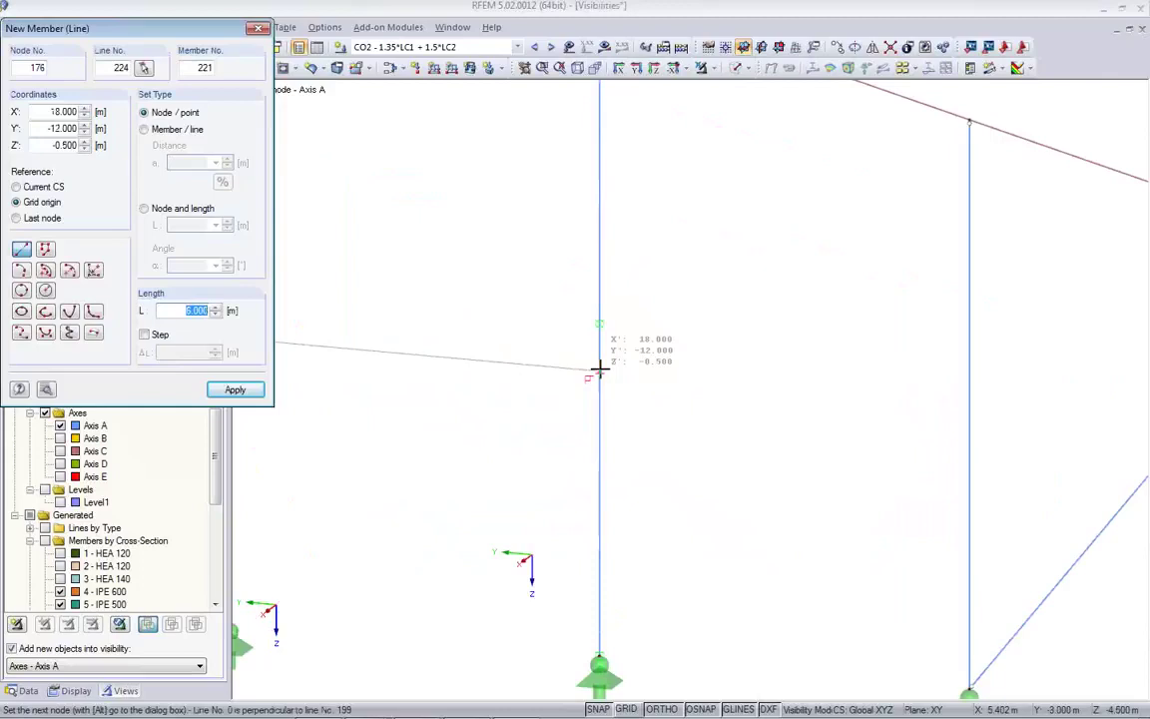
{"action": "left_click", "coordinate": [599, 369]}
{"action": "scroll", "coordinate": [639, 385], "scroll_direction": "down", "scroll_amount": 5}
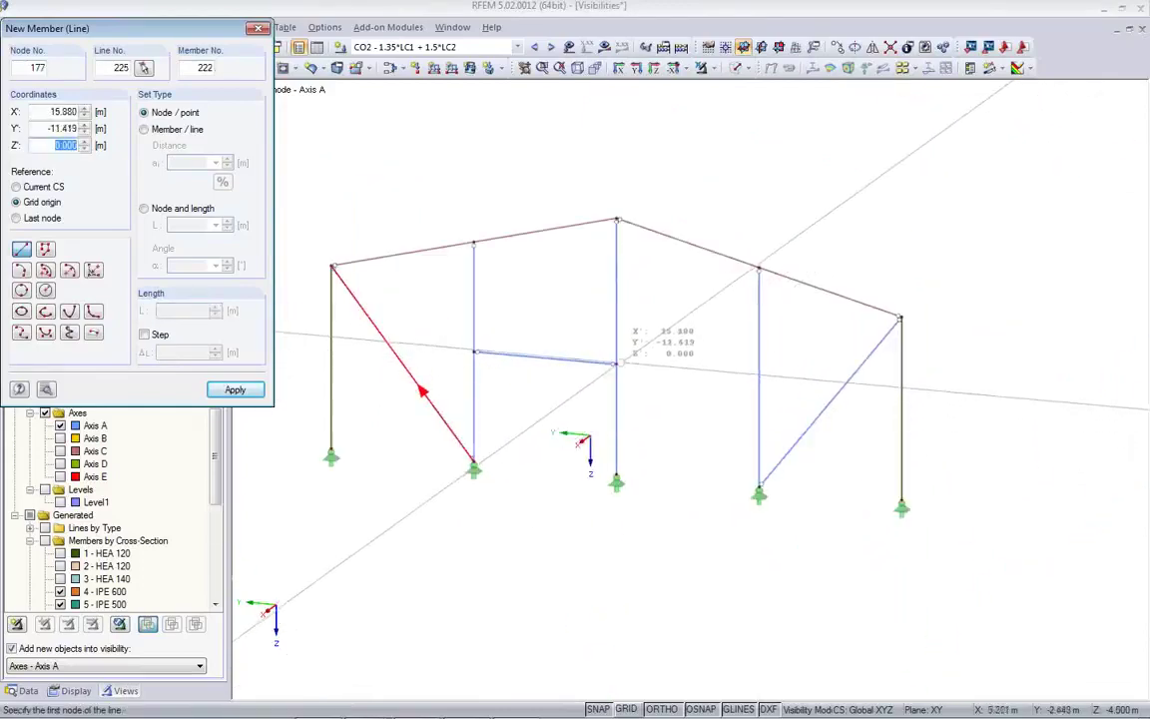
{"action": "left_click", "coordinate": [616, 365]}
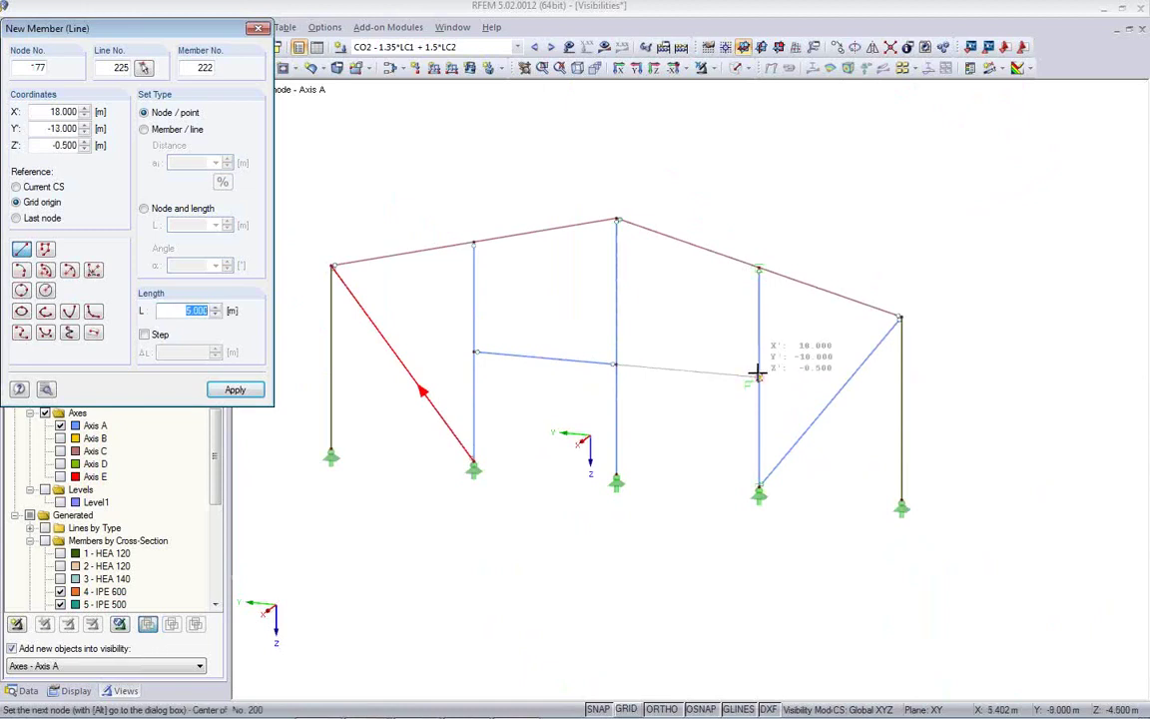
{"action": "left_click", "coordinate": [759, 376]}
{"action": "key", "text": "Escape"}
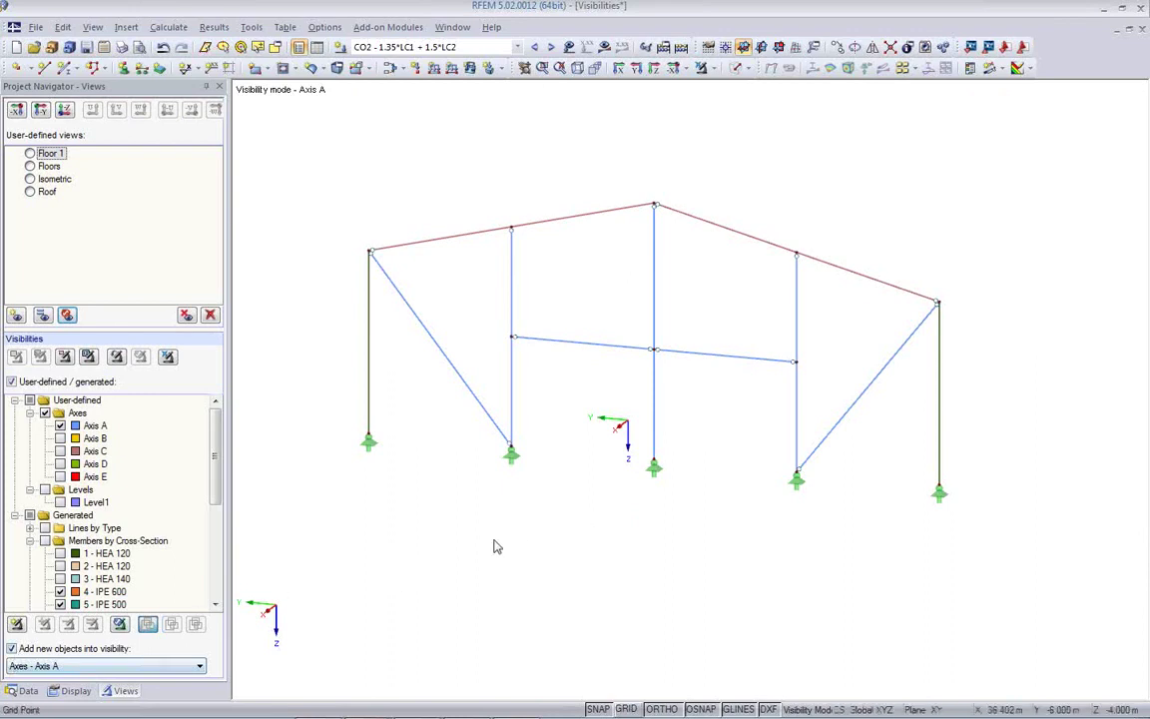
{"action": "scroll", "coordinate": [508, 539], "scroll_direction": "down", "scroll_amount": 1}
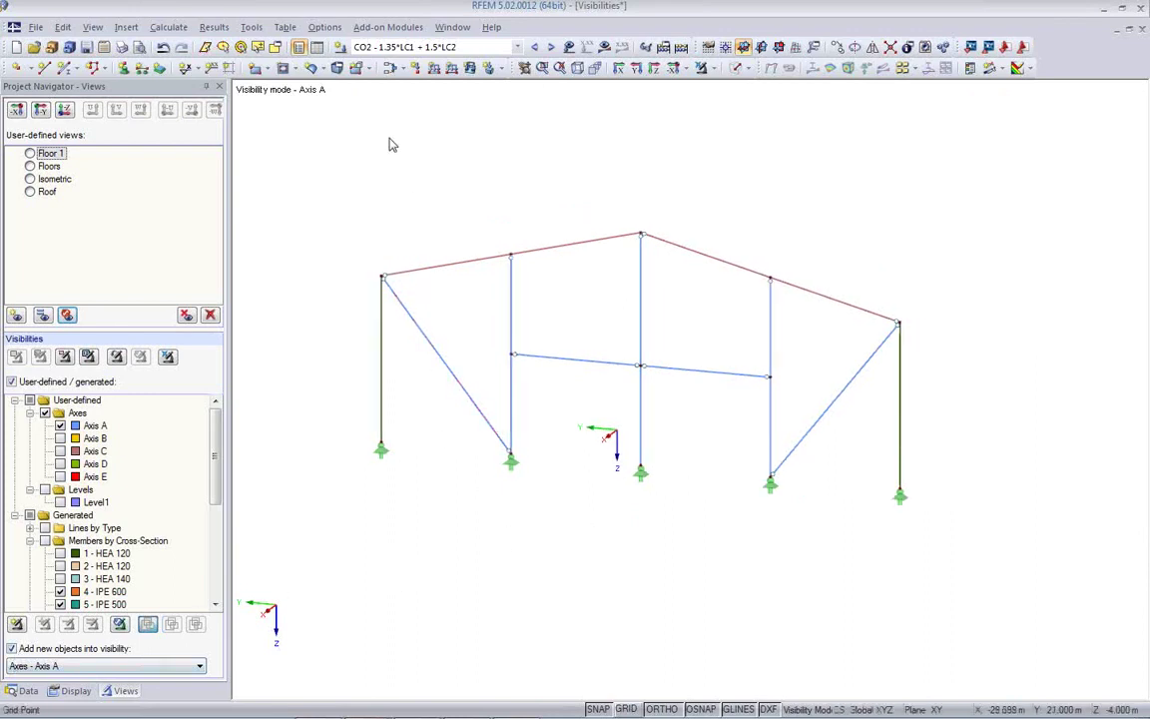
Calculate the load combinations CO1 through CO13.
{"action": "left_click", "coordinate": [165, 27]}
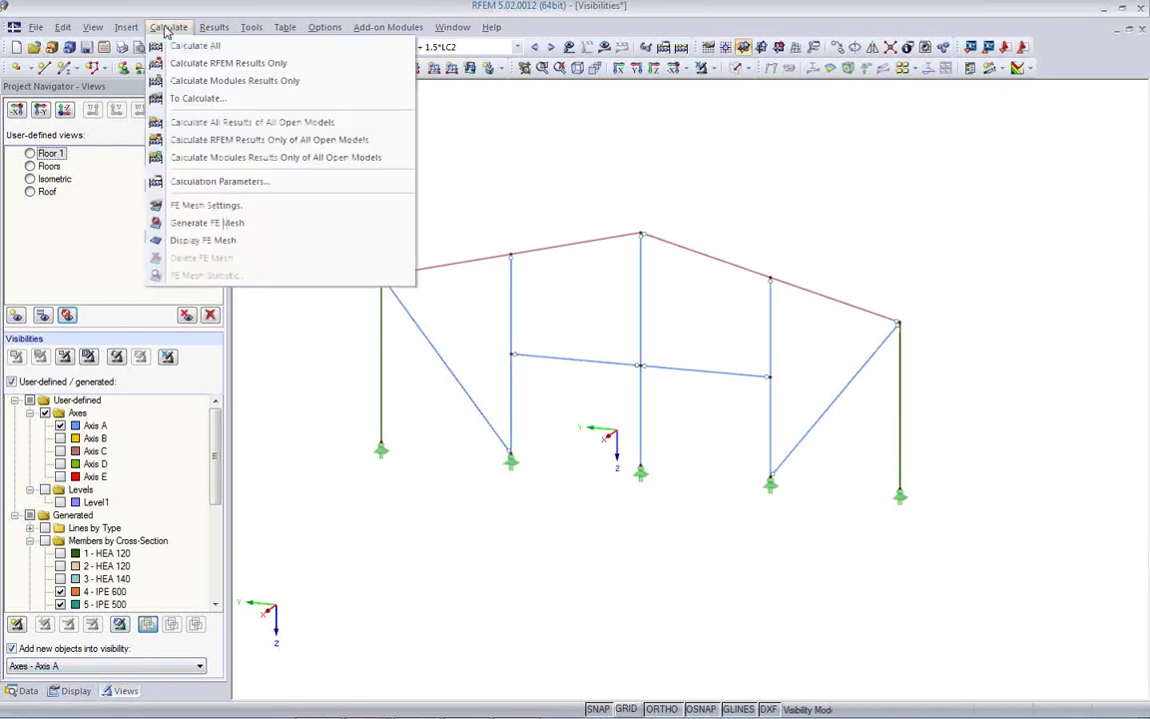
{"action": "left_click", "coordinate": [185, 100]}
{"action": "left_click", "coordinate": [306, 259]}
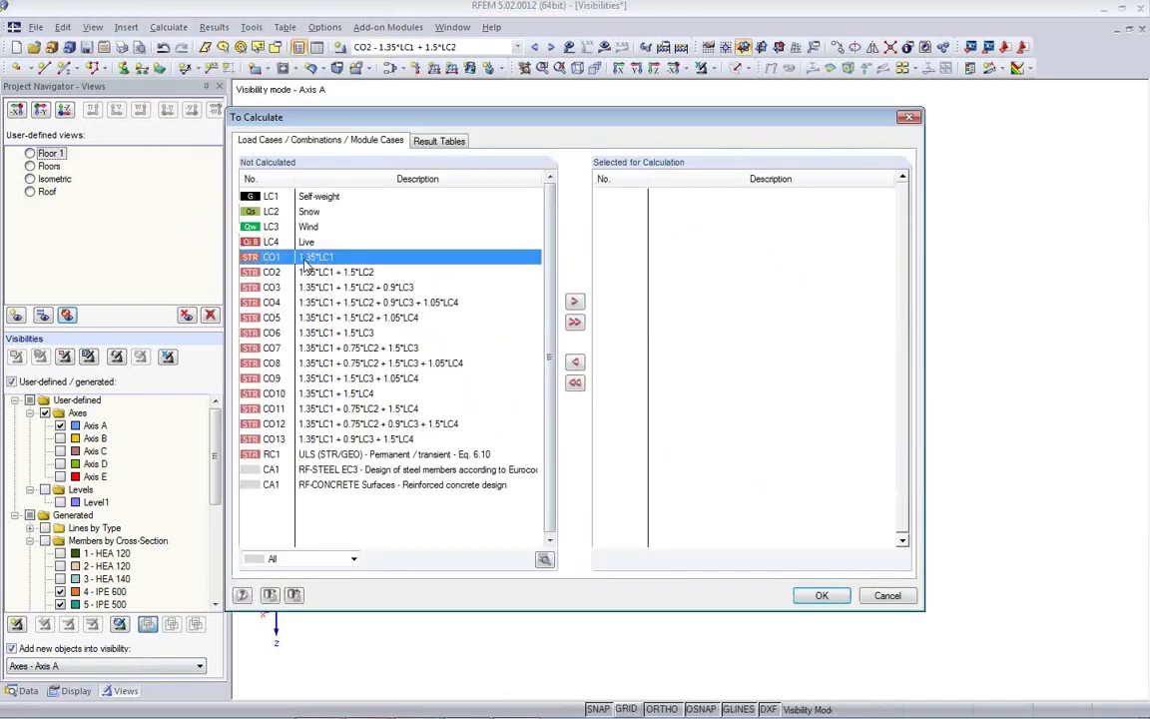
{"action": "left_click", "coordinate": [349, 441], "text": "shift"}
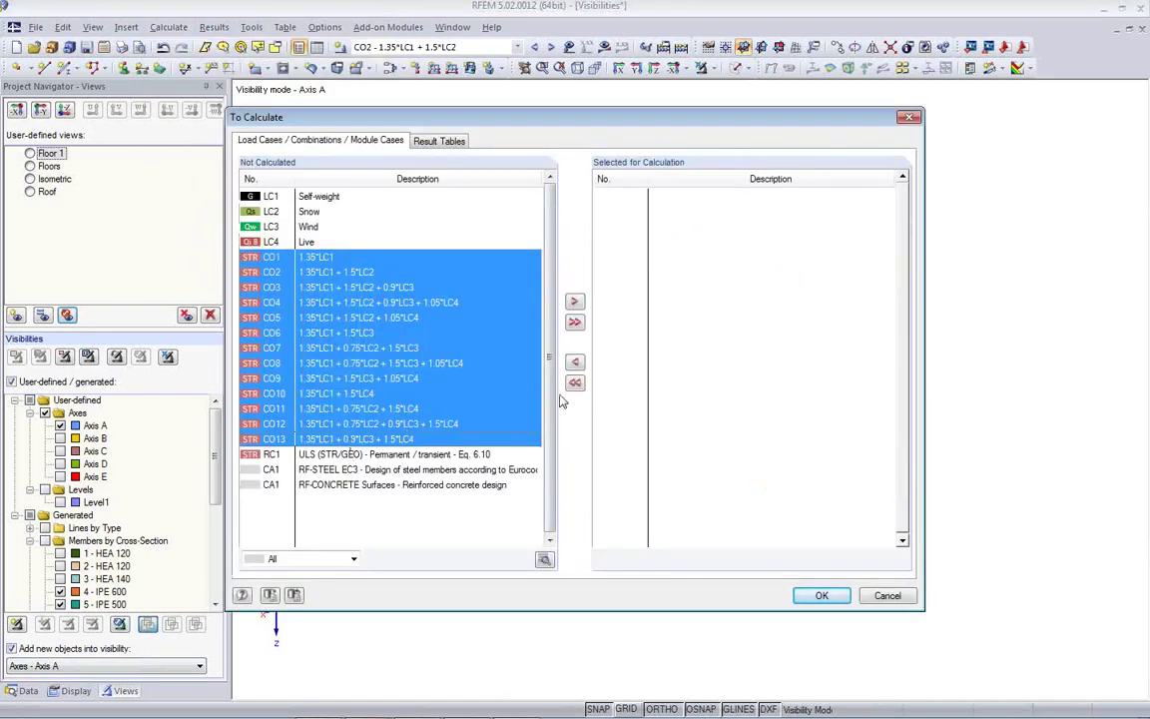
{"action": "left_click", "coordinate": [574, 301]}
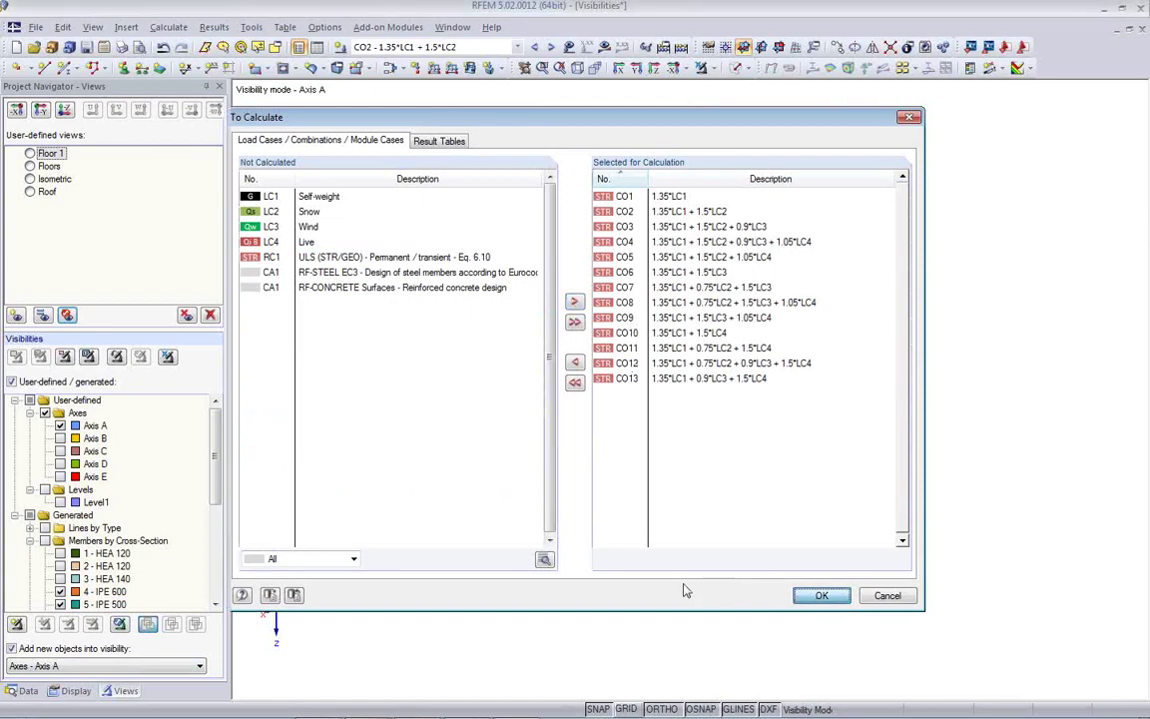
{"action": "key", "text": "Return"}
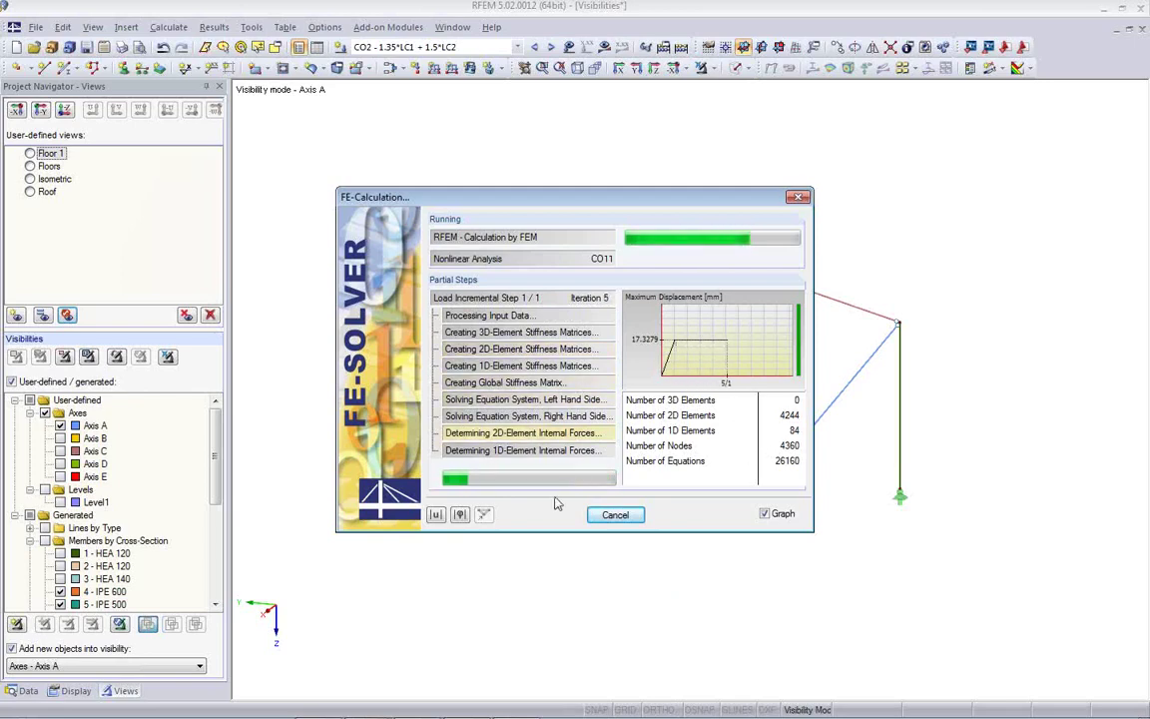
View the iteration calculation diagram during the calculation and inspect the My results on the modified Axis A frame.
{"action": "left_click", "coordinate": [436, 515]}
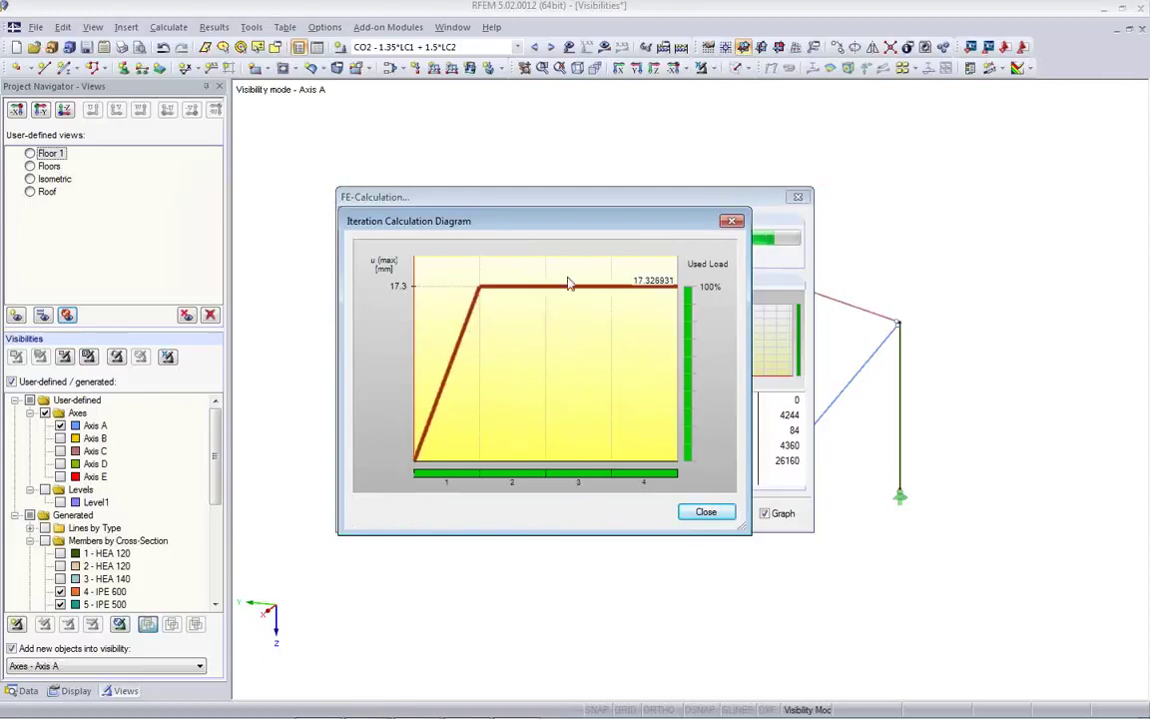
{"action": "left_click", "coordinate": [706, 512]}
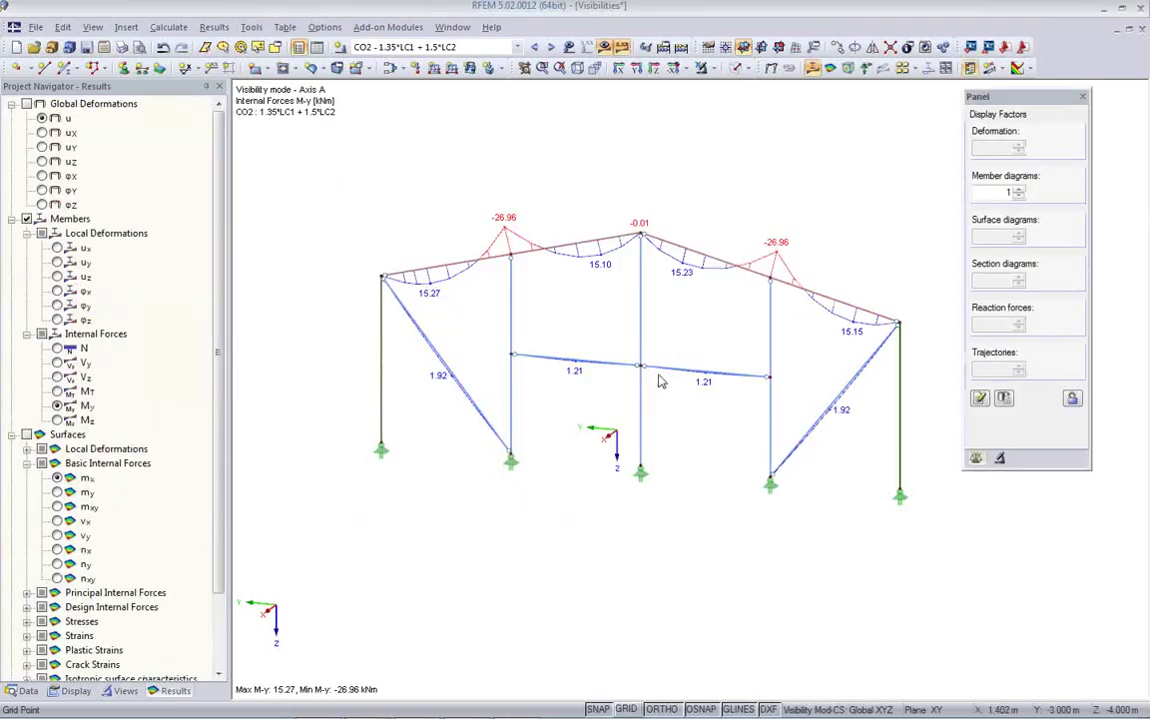
{"action": "middle_click_drag", "start_coordinate": [548, 580], "coordinate": [534, 555], "text": "ctrl"}
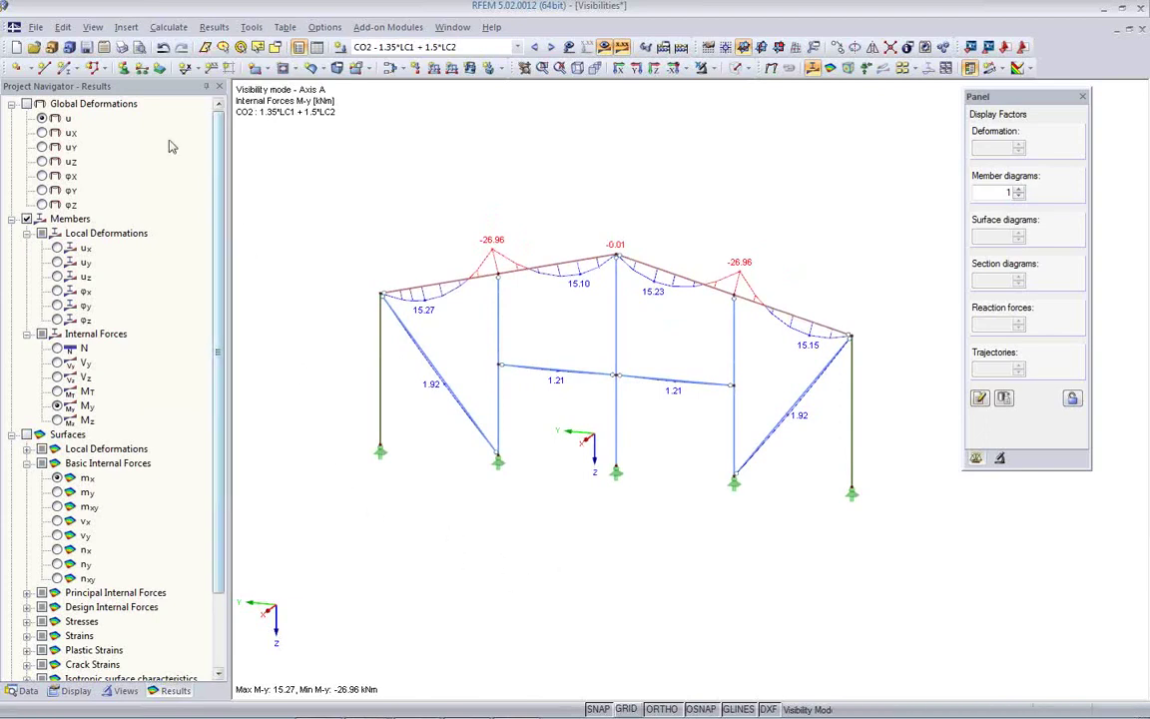
Reopen printout report PR1 and examine the updated internal force graphics, starting with CO1, for the added members.
{"action": "key", "text": "ctrl+p"}
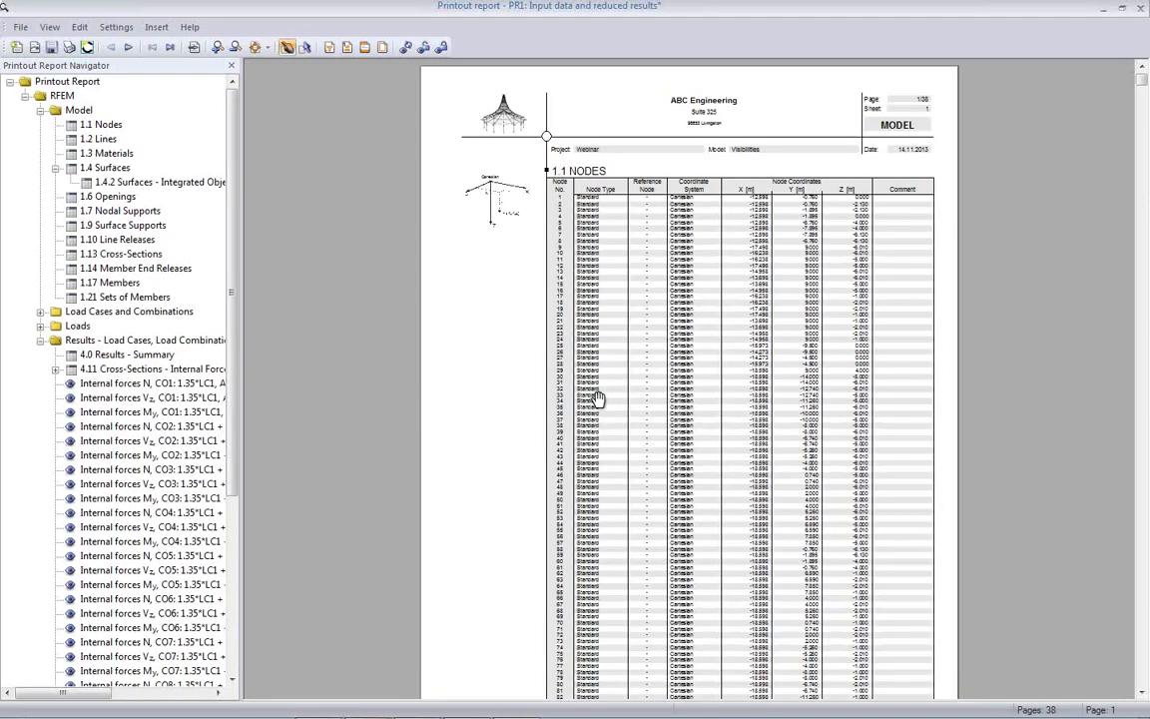
{"action": "left_click", "coordinate": [162, 412]}
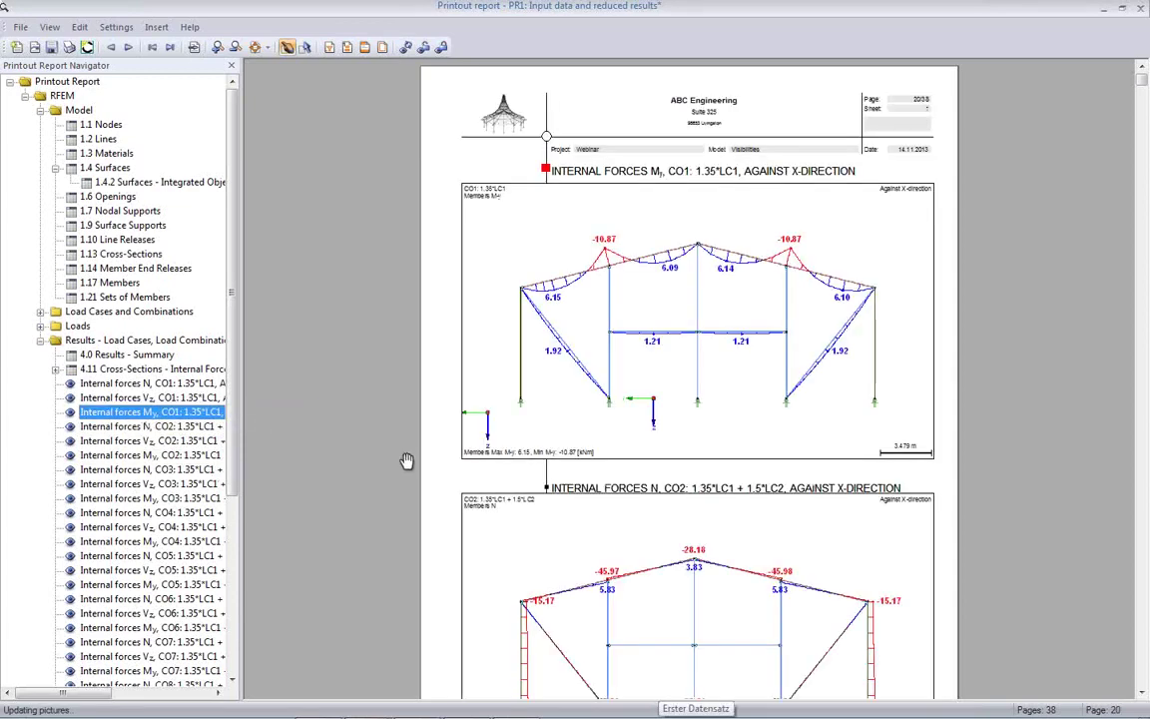
{"action": "scroll", "coordinate": [597, 489], "scroll_direction": "down", "scroll_amount": 2, "text": "ctrl"}
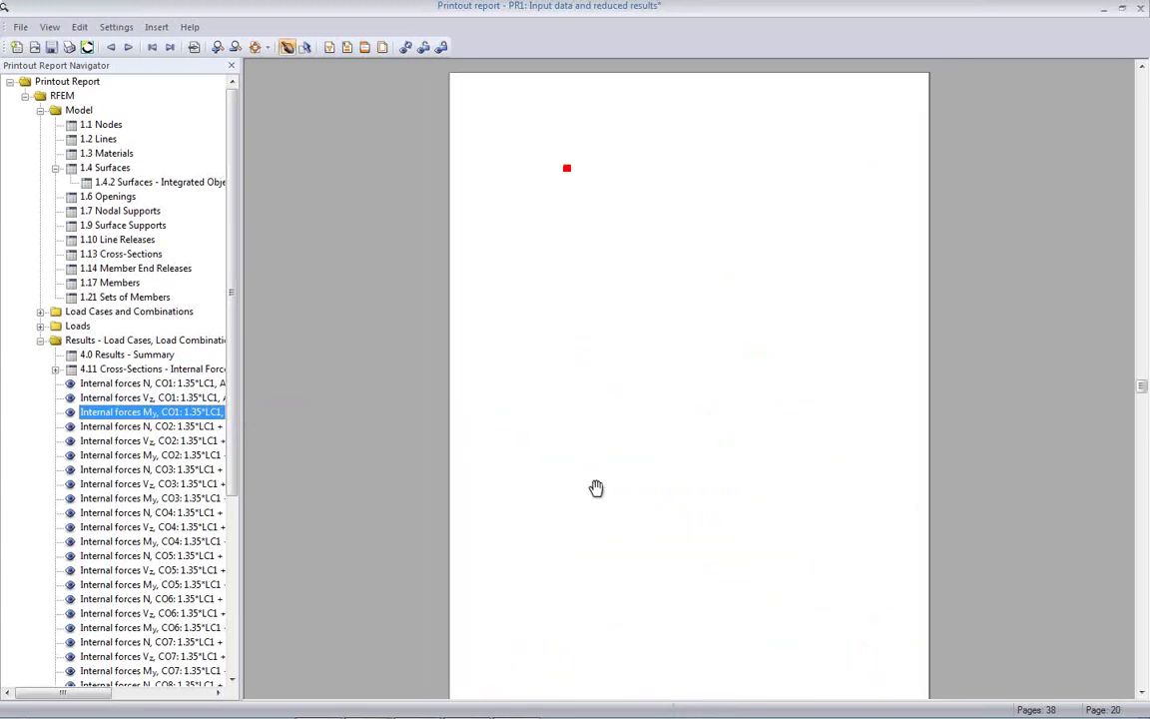
{"action": "scroll", "coordinate": [596, 488], "scroll_direction": "down", "scroll_amount": 1, "text": "ctrl"}
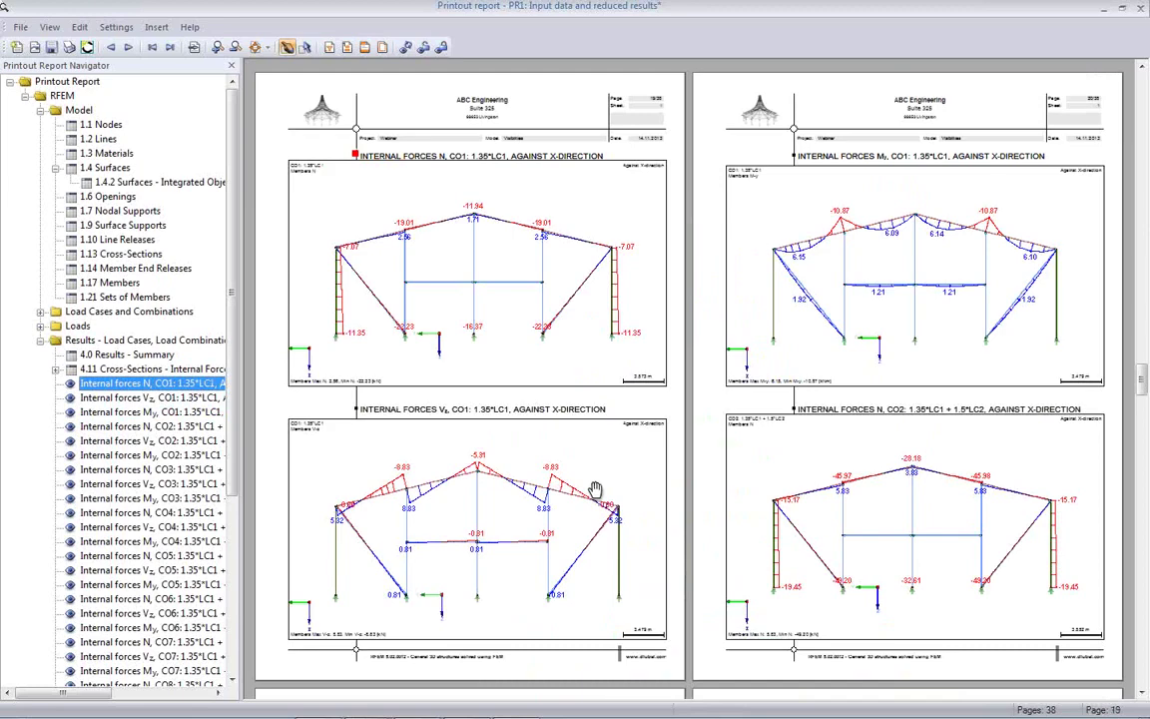
{"action": "scroll", "coordinate": [651, 424], "scroll_direction": "down", "scroll_amount": 10}
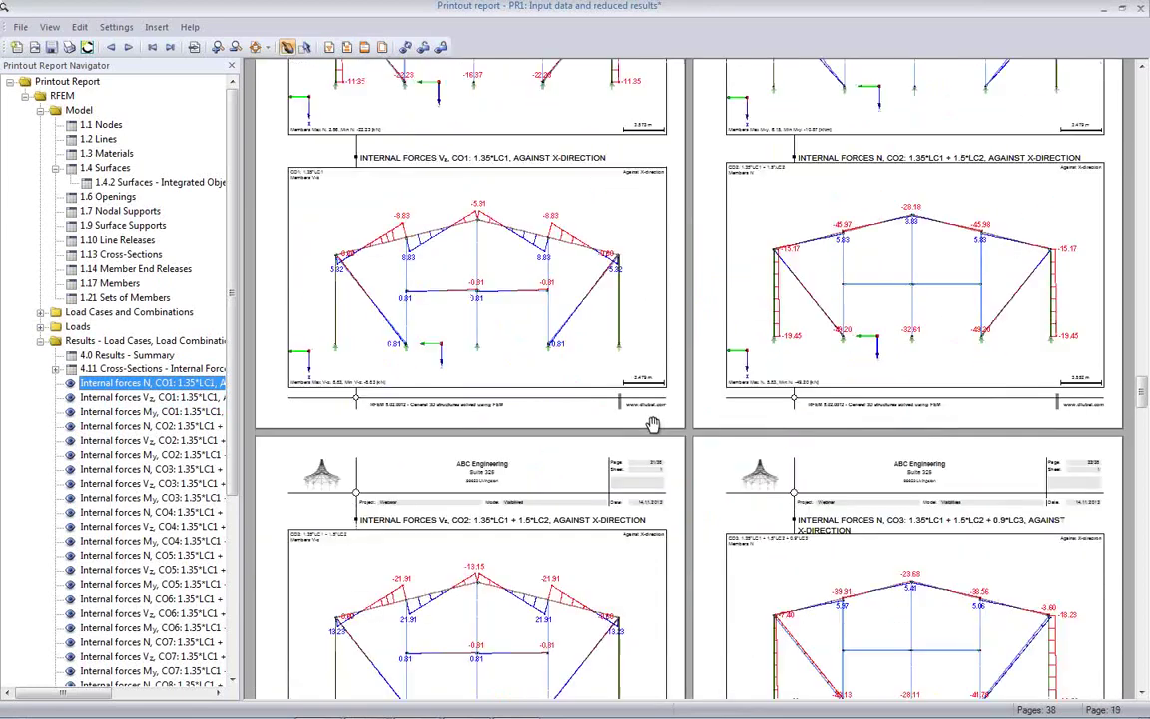
Examine the internal force graphics of the modified Axis A frame for the load combinations after CO1 in the printout report.
{"action": "scroll", "coordinate": [651, 425], "scroll_direction": "down", "scroll_amount": 10}
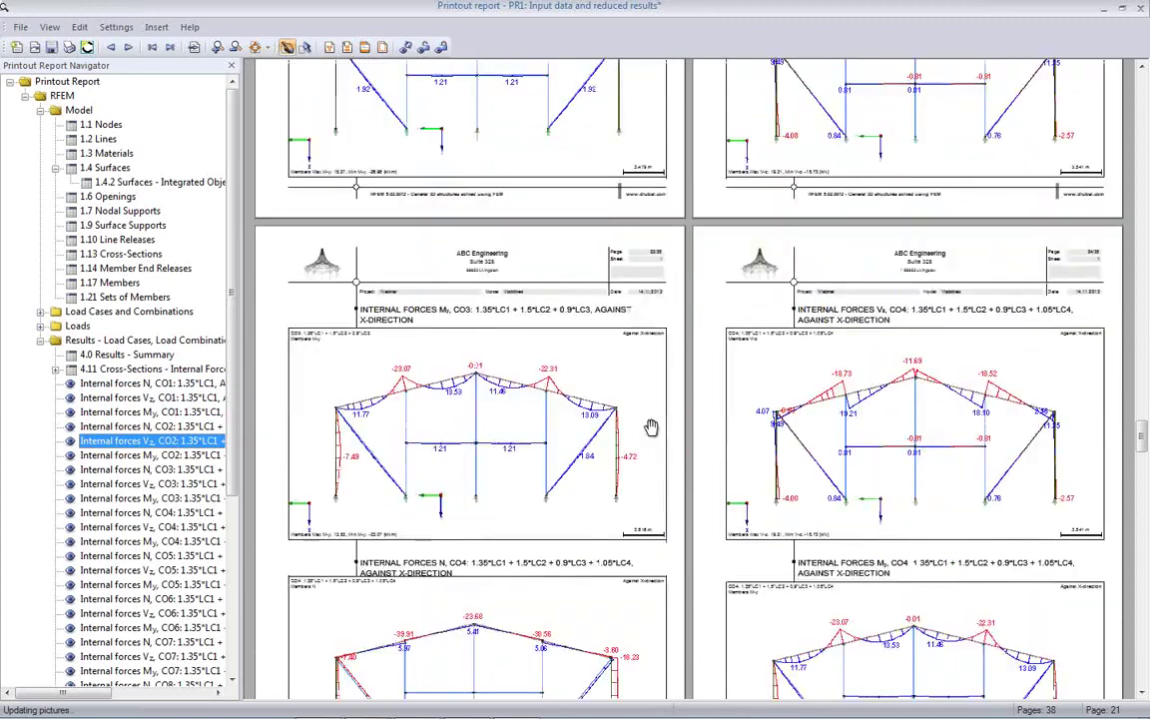
{"action": "scroll", "coordinate": [651, 430], "scroll_direction": "down", "scroll_amount": 5}
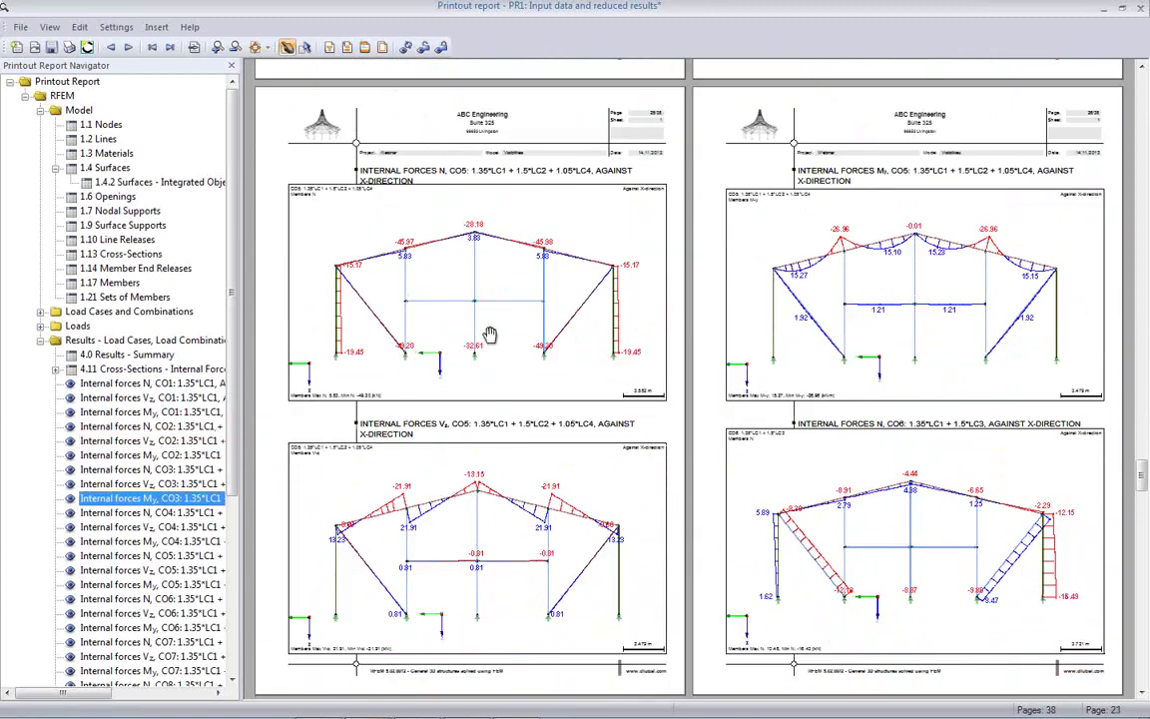
{"action": "scroll", "coordinate": [687, 431], "scroll_direction": "down", "scroll_amount": 10}
{"action": "scroll", "coordinate": [758, 427], "scroll_direction": "down", "scroll_amount": 8}
{"action": "scroll", "coordinate": [686, 469], "scroll_direction": "down", "scroll_amount": 5}
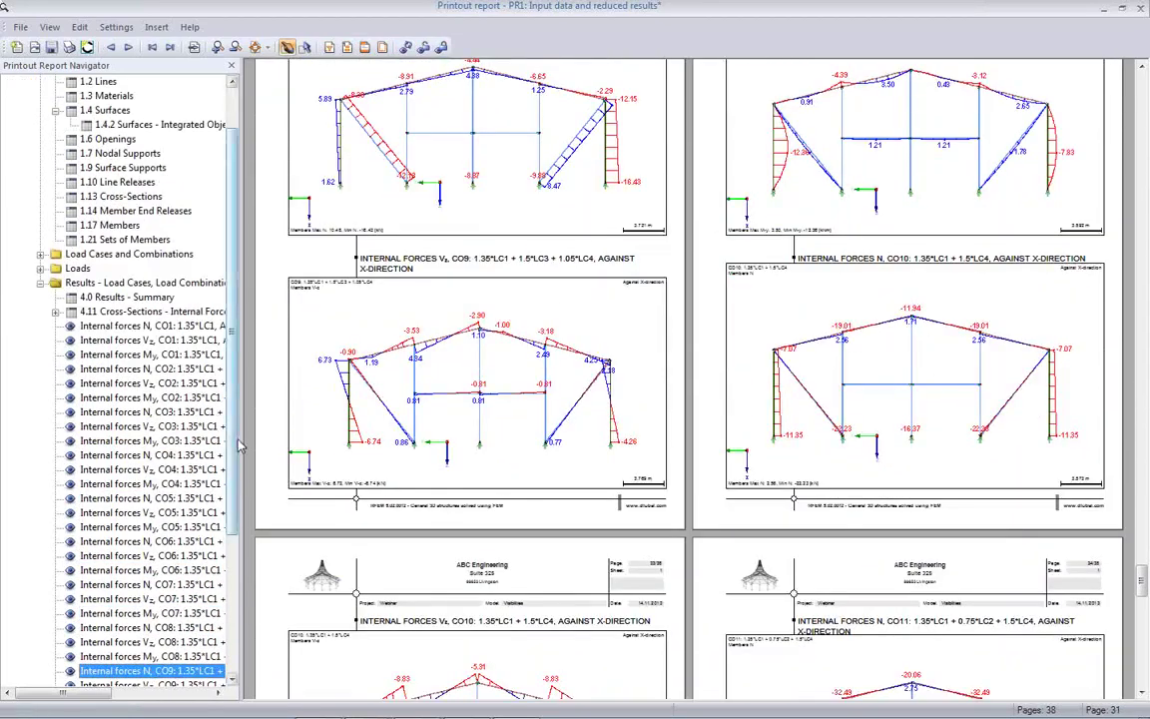
{"action": "scroll", "coordinate": [239, 447], "scroll_direction": "down", "scroll_amount": 5}
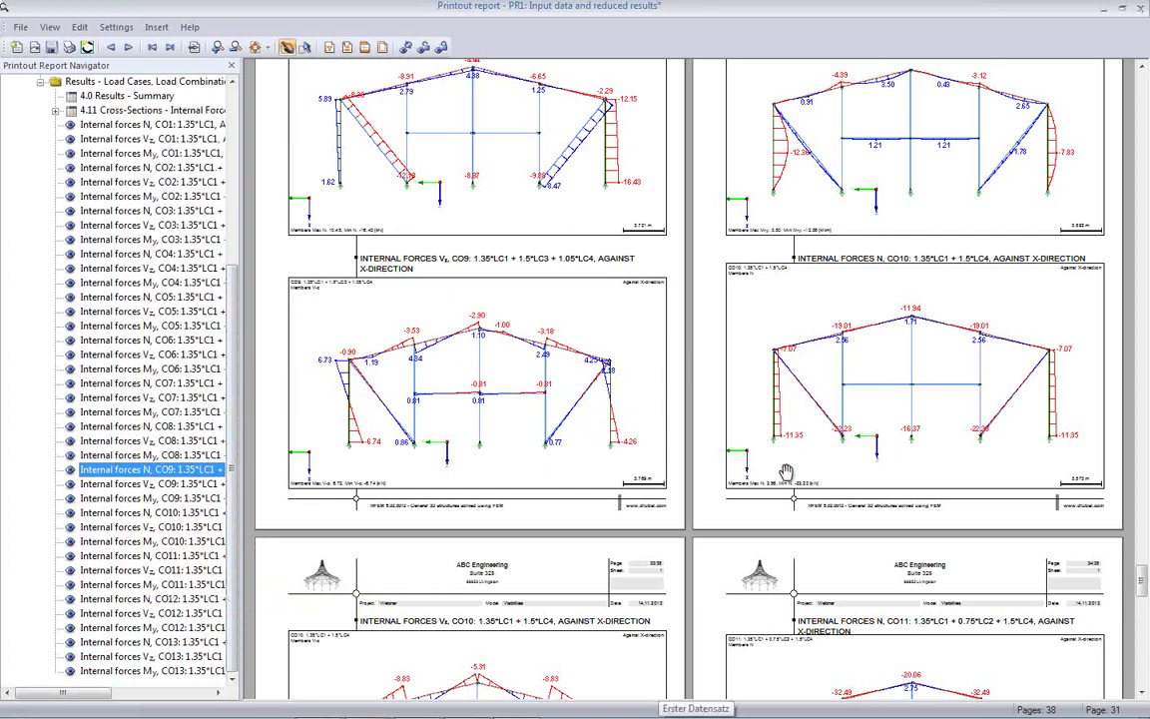
Close the printout report and hide the result diagrams on the Axis A frame.
{"action": "left_click", "coordinate": [1141, 12]}
{"action": "left_click", "coordinate": [521, 386]}
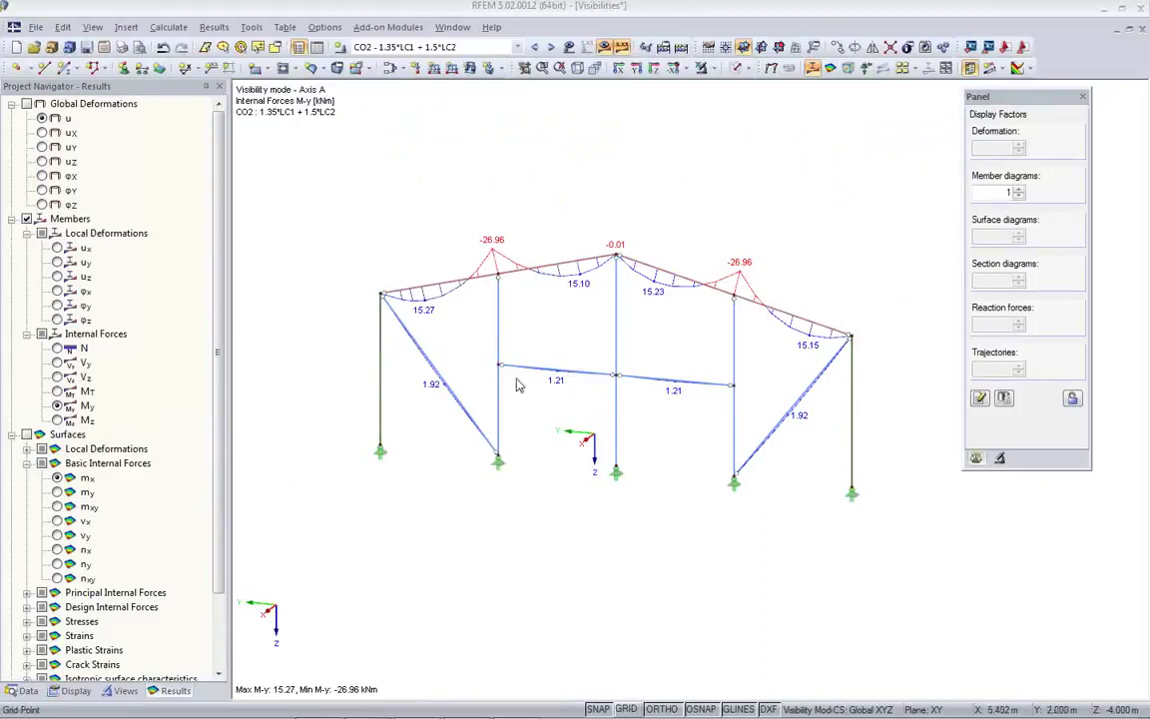
{"action": "scroll", "coordinate": [516, 407], "scroll_direction": "up", "scroll_amount": 5}
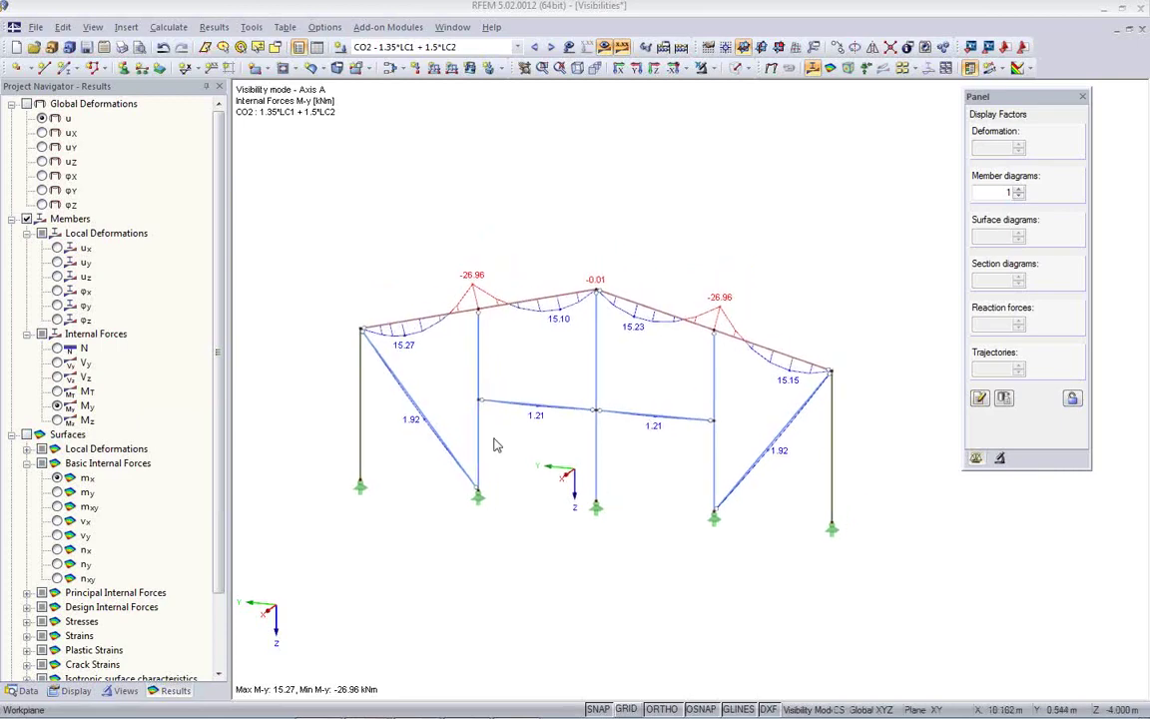
{"action": "left_click", "coordinate": [605, 47]}
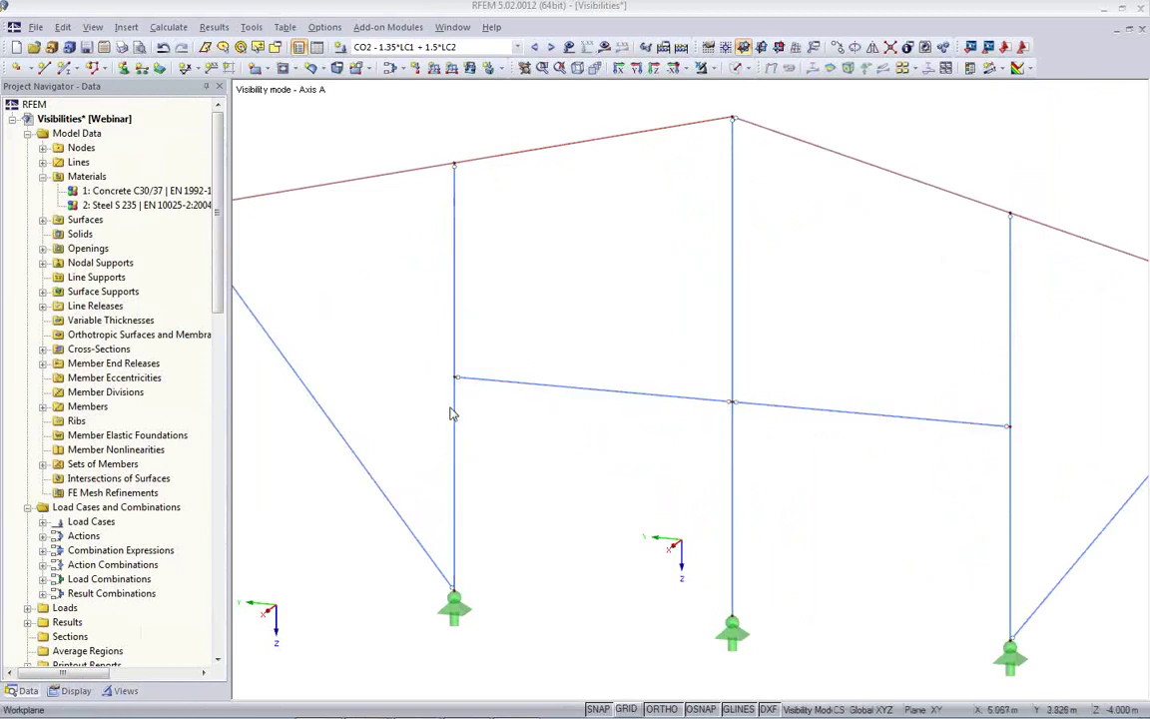
Review the FE mesh settings, especially the division for members with nodes lying on them, without changing anything.
{"action": "left_click", "coordinate": [167, 27]}
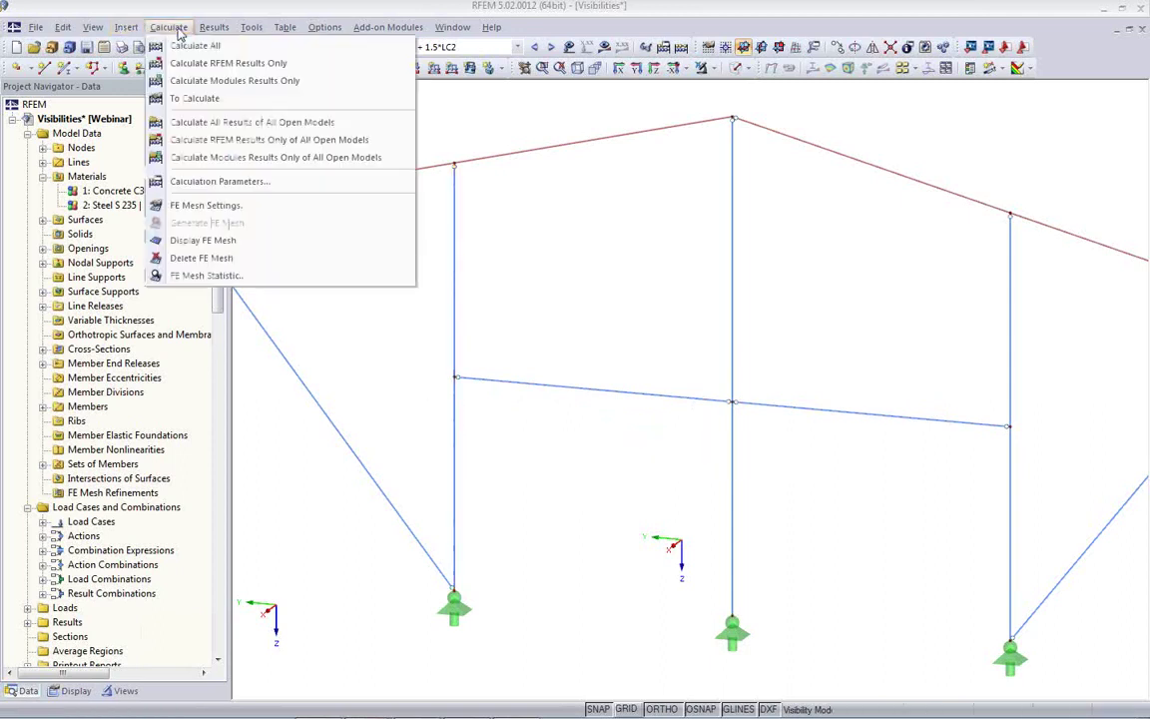
{"action": "left_click", "coordinate": [209, 205]}
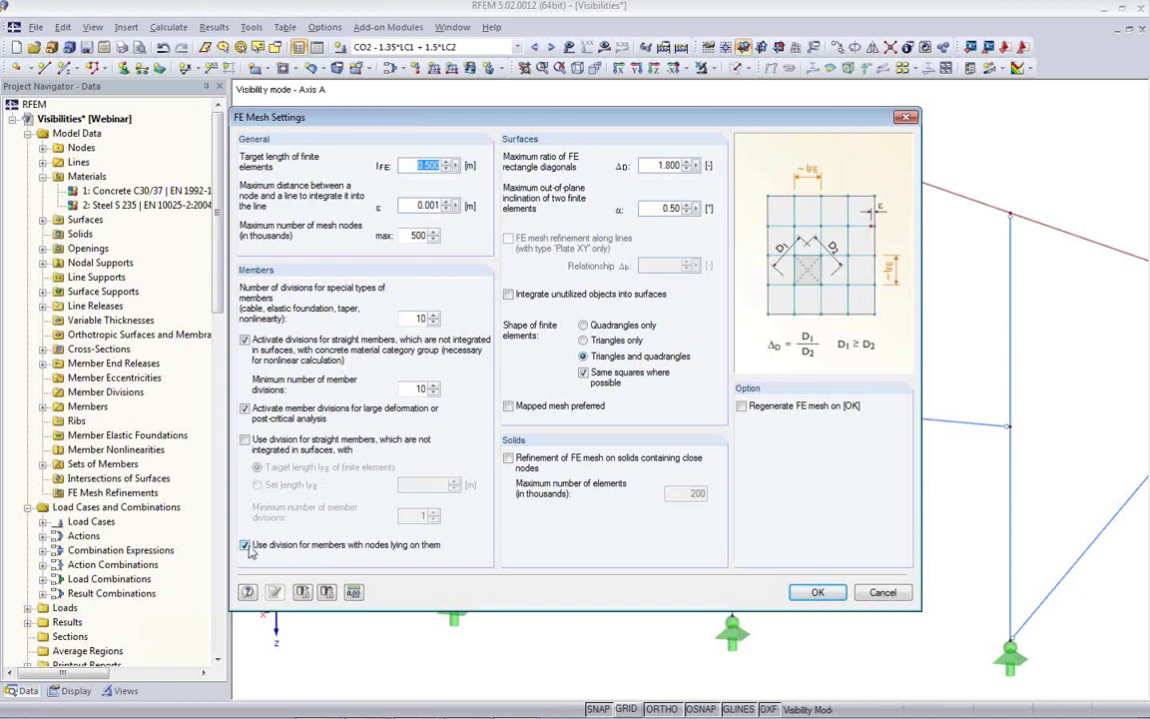
{"action": "left_click", "coordinate": [883, 595]}
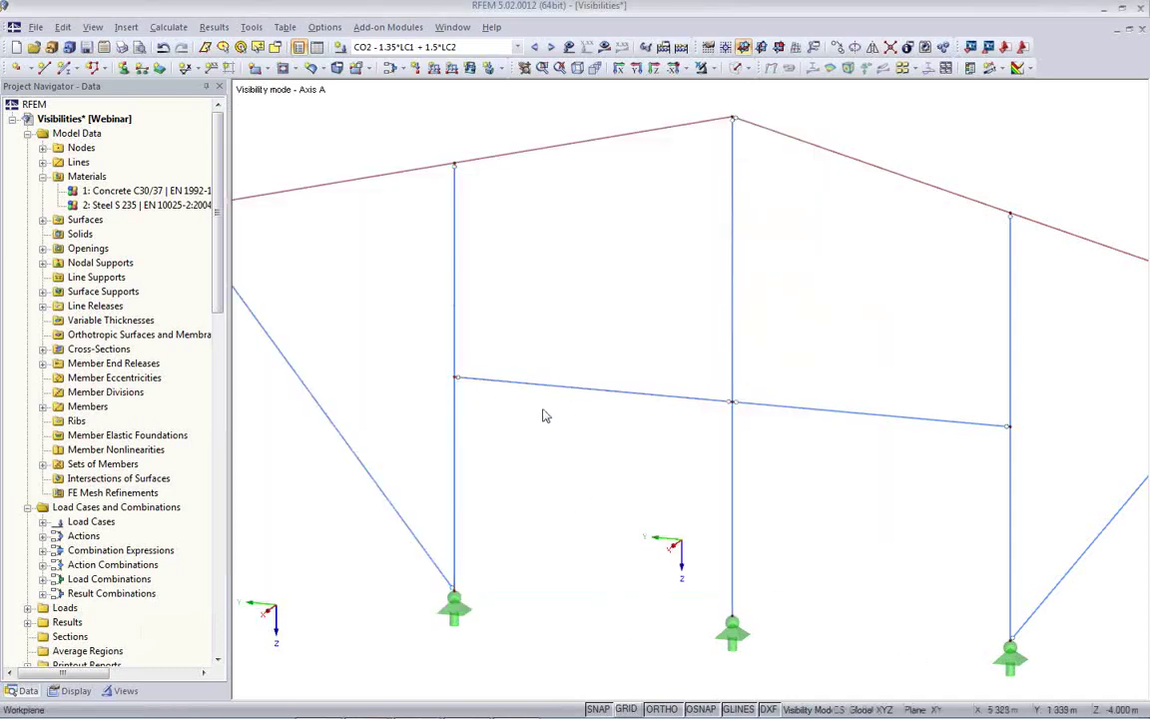
Turn on Auto Connect Lines/Members and check the option's state.
{"action": "right_click", "coordinate": [574, 314]}
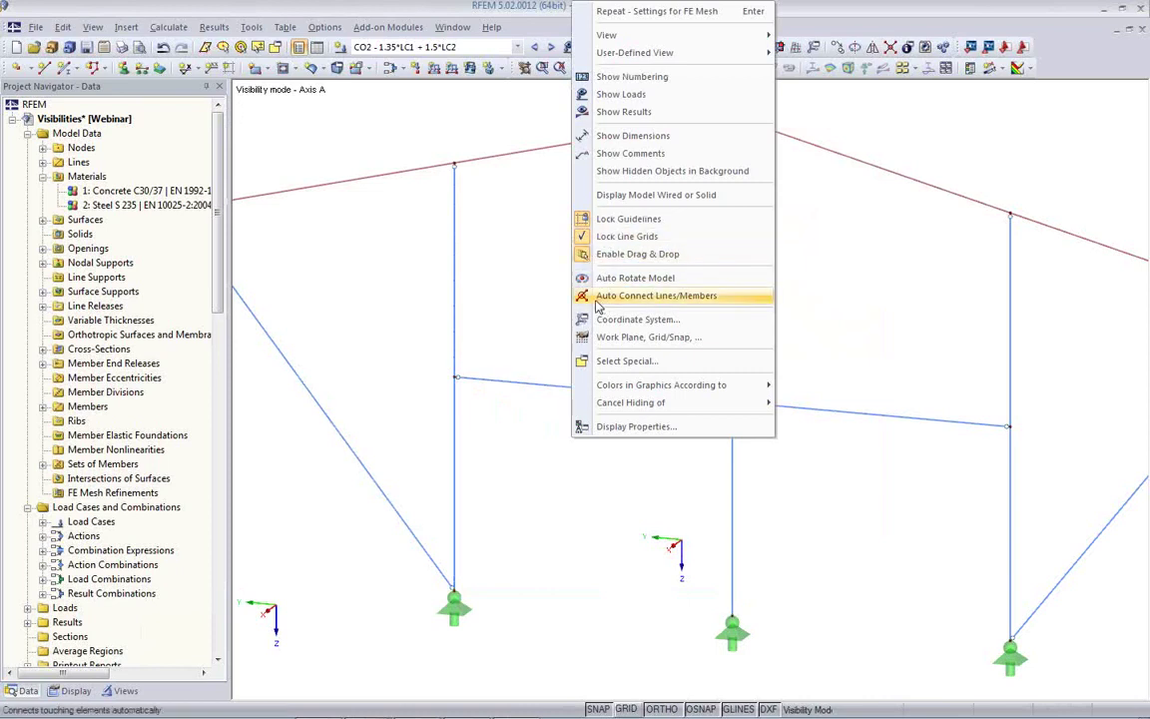
{"action": "left_click", "coordinate": [597, 304]}
{"action": "right_click", "coordinate": [567, 318]}
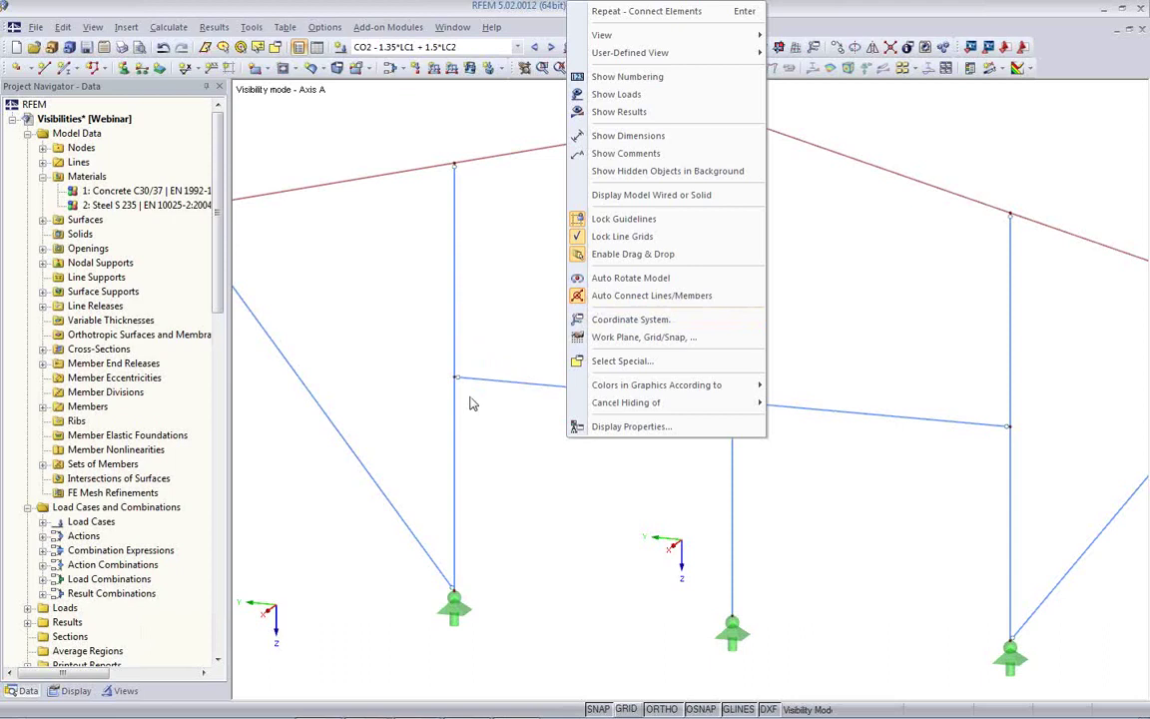
{"action": "left_click", "coordinate": [528, 435]}
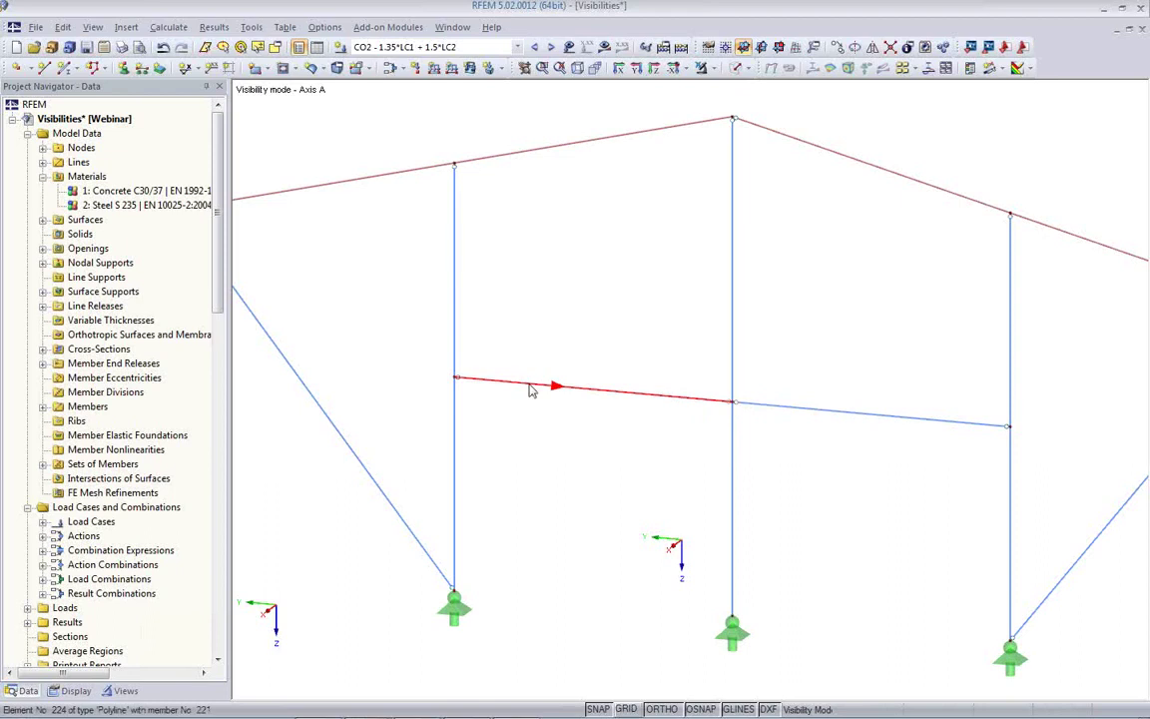
Try to move the first added horizontal member out of place, declining the deletion of the results and FE mesh.
{"action": "left_click_drag", "start_coordinate": [532, 391], "coordinate": [518, 326]}
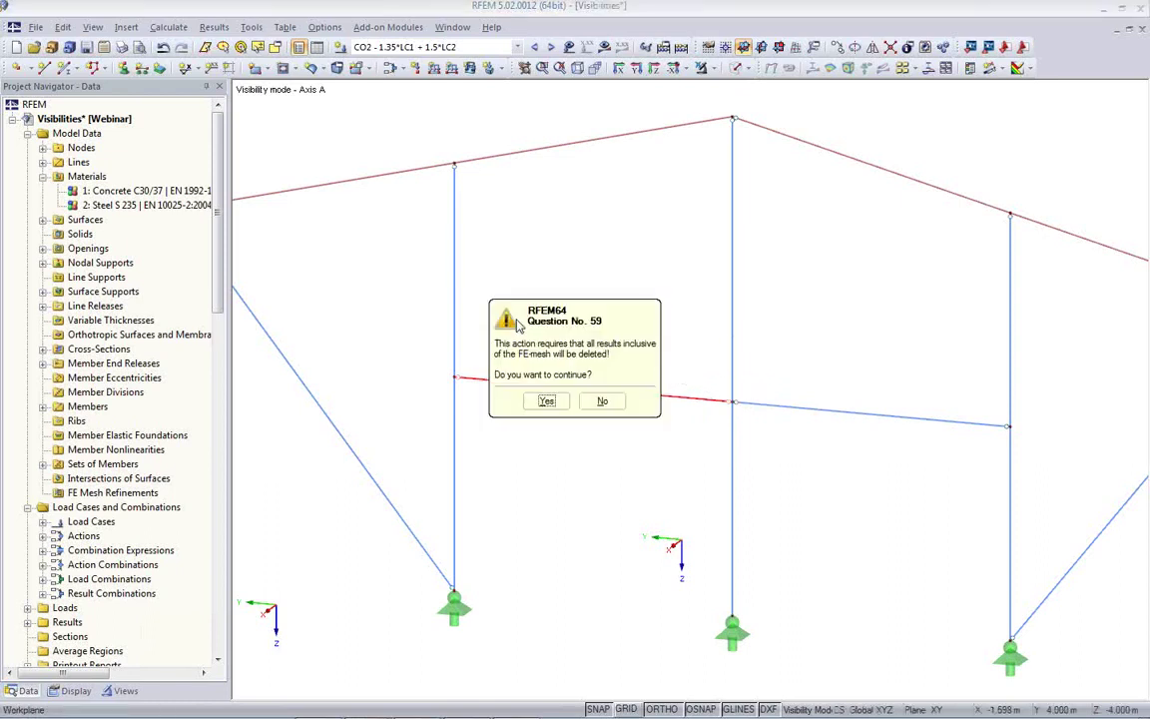
{"action": "left_click", "coordinate": [601, 401]}
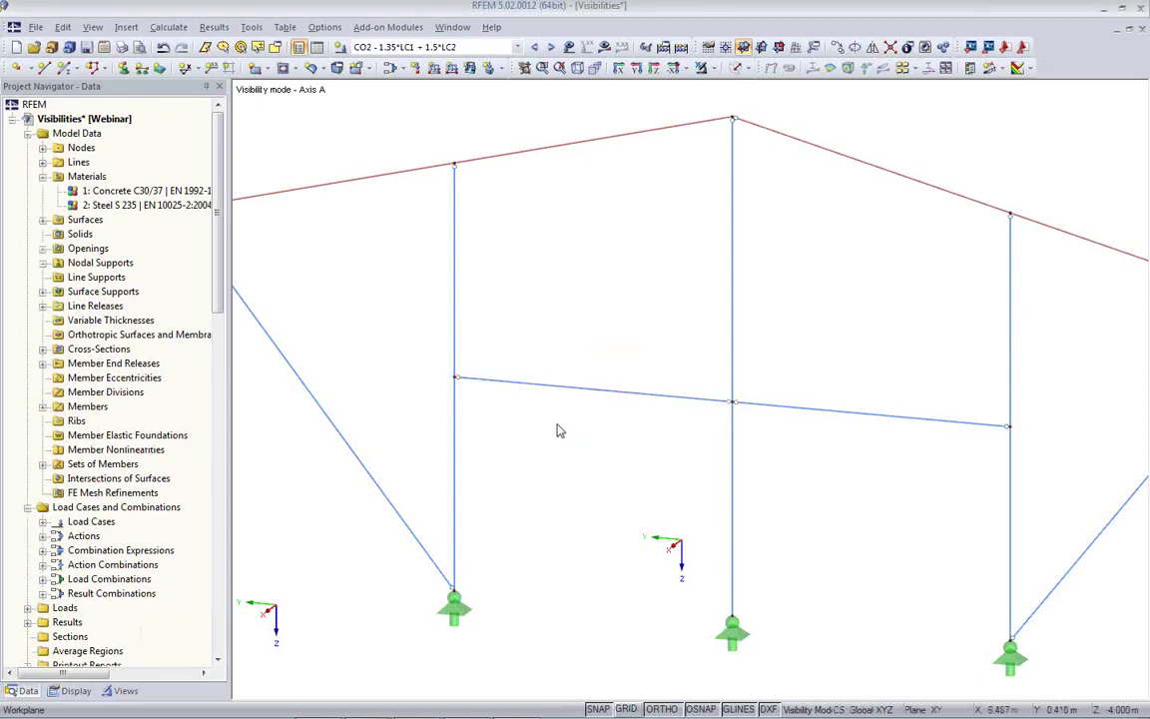
{"action": "left_click", "coordinate": [552, 387]}
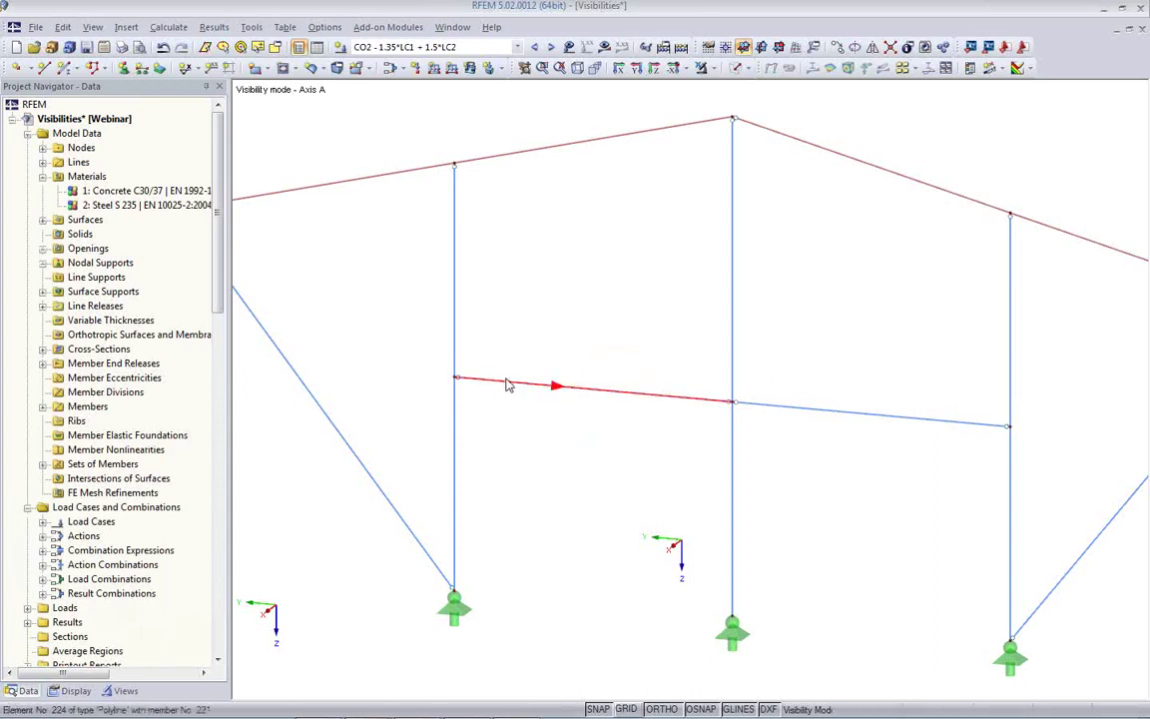
{"action": "mouse_move", "coordinate": [502, 390]}
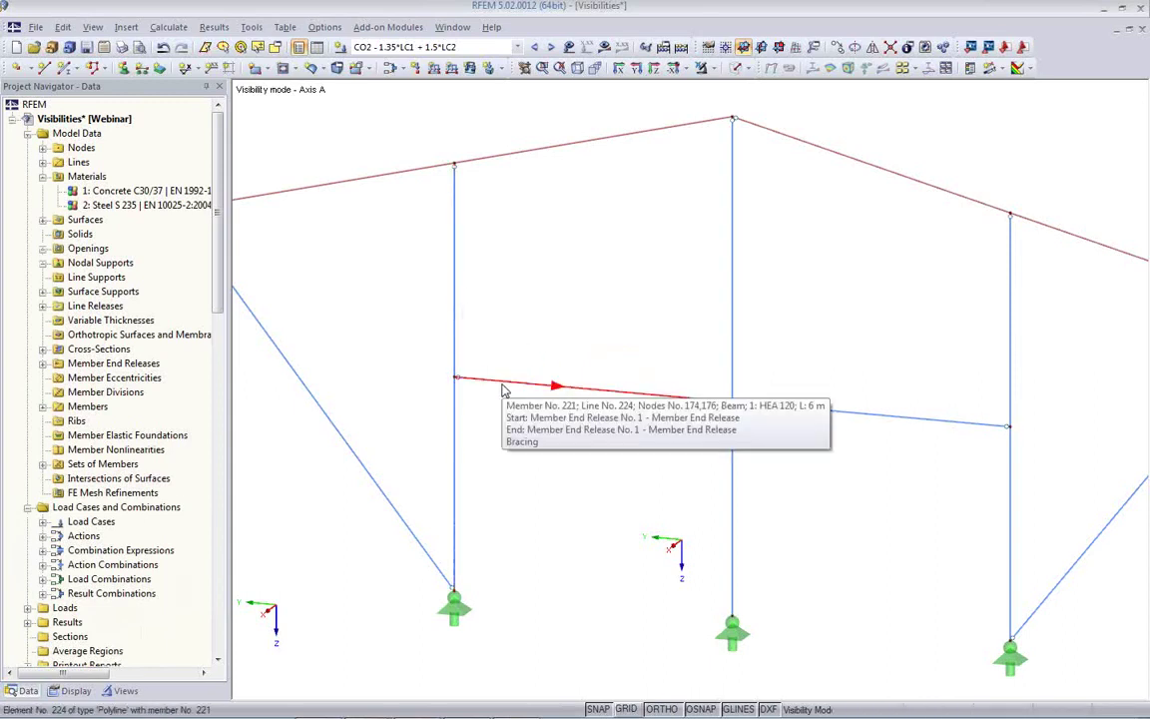
Switch off the Enable Drag & Drop option for model objects and switch it on again.
{"action": "right_click", "coordinate": [545, 329]}
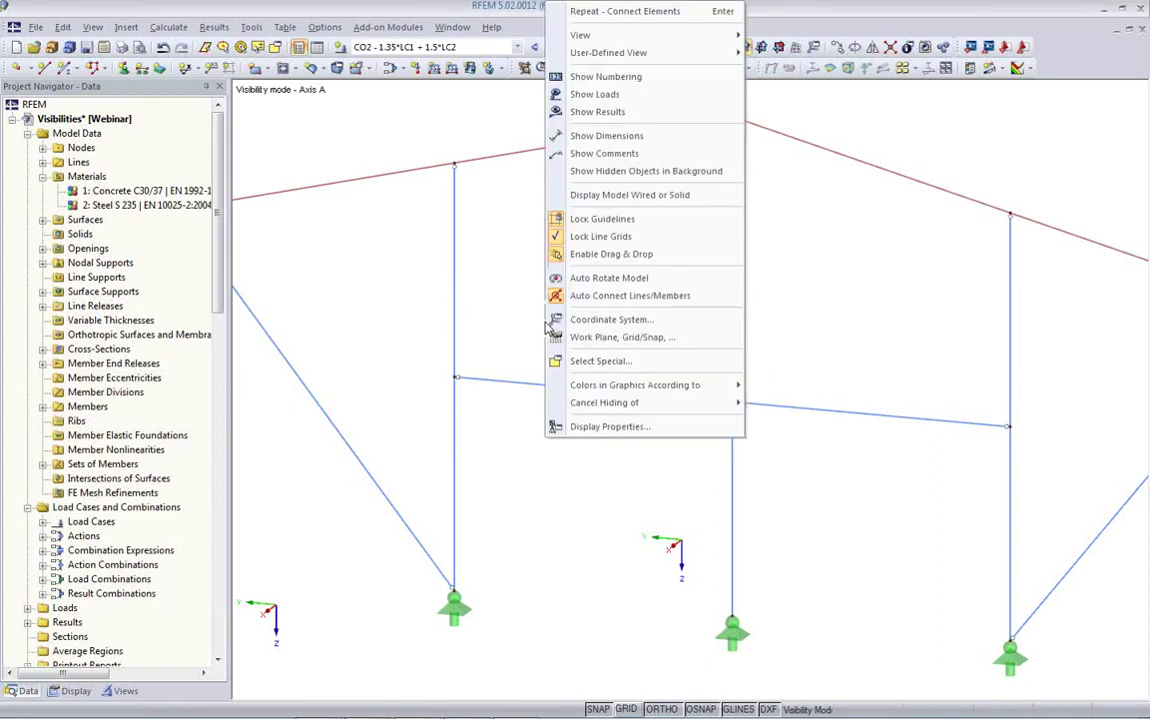
{"action": "left_click", "coordinate": [559, 262]}
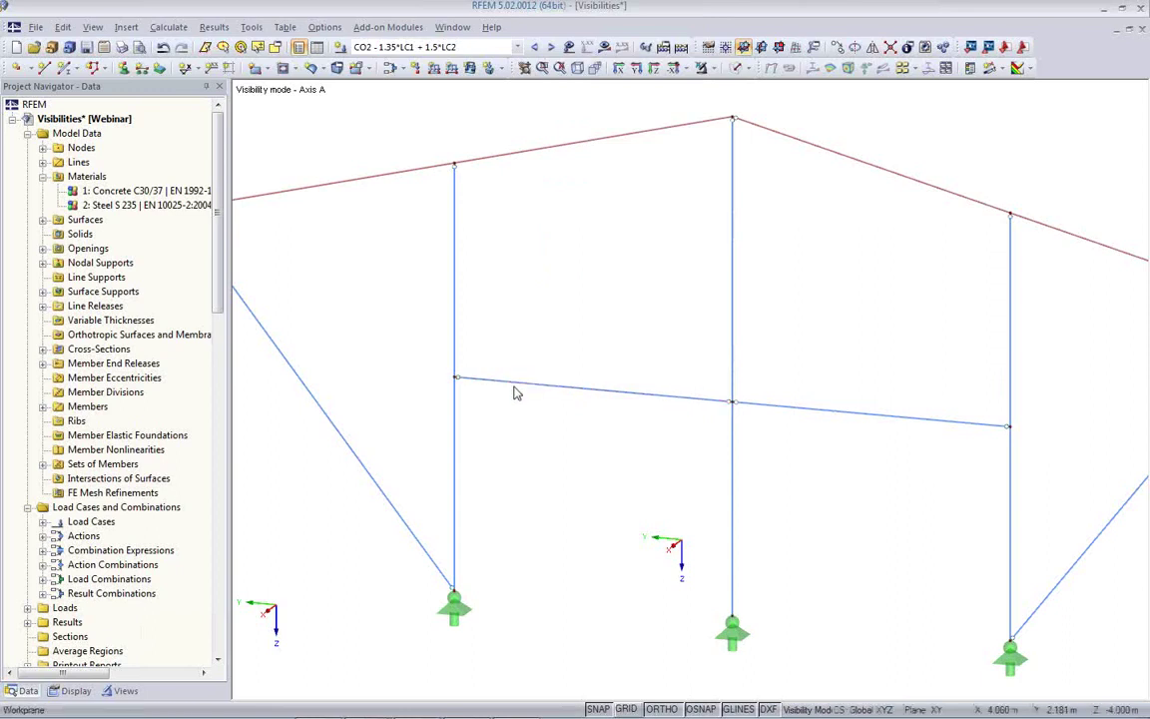
{"action": "right_click", "coordinate": [550, 337]}
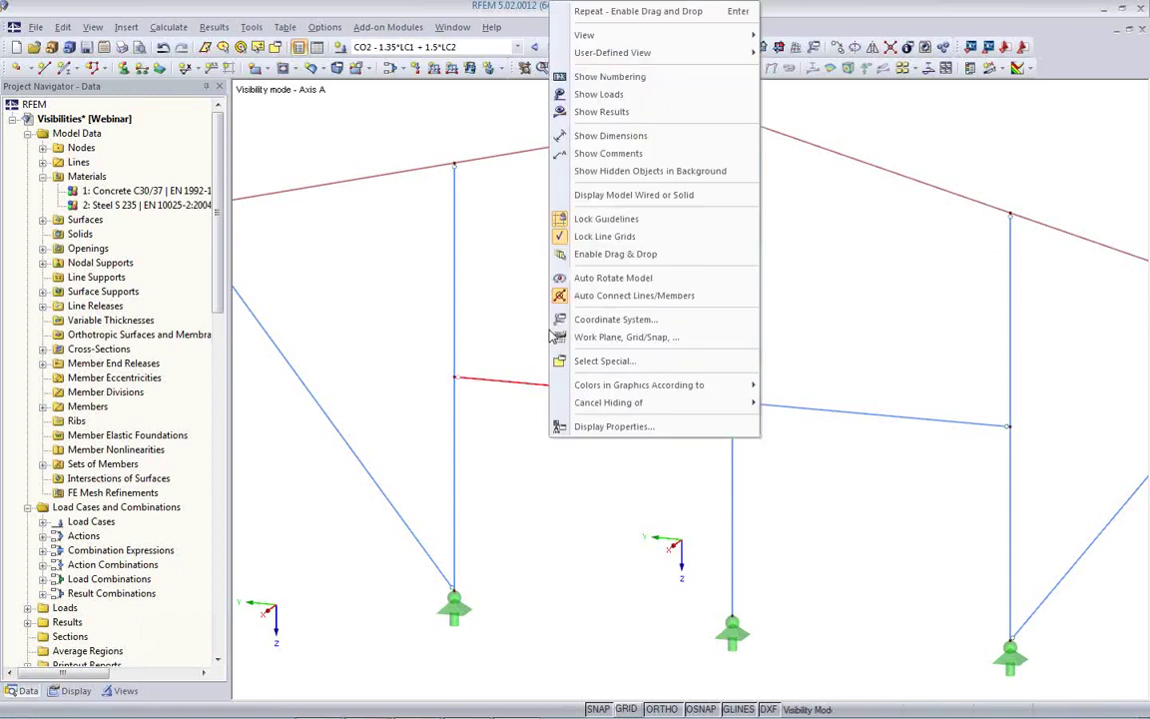
{"action": "left_click", "coordinate": [567, 260]}
{"action": "right_click", "coordinate": [550, 278]}
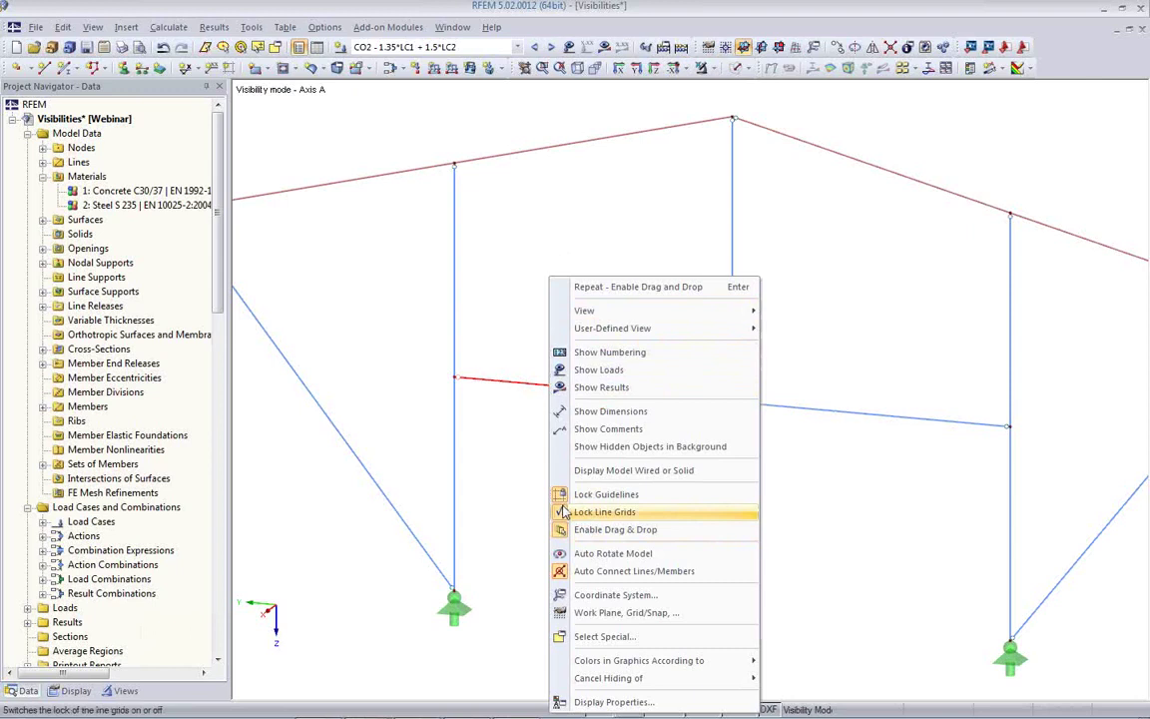
{"action": "left_click", "coordinate": [486, 487]}
{"action": "scroll", "coordinate": [517, 485], "scroll_direction": "down", "scroll_amount": 3}
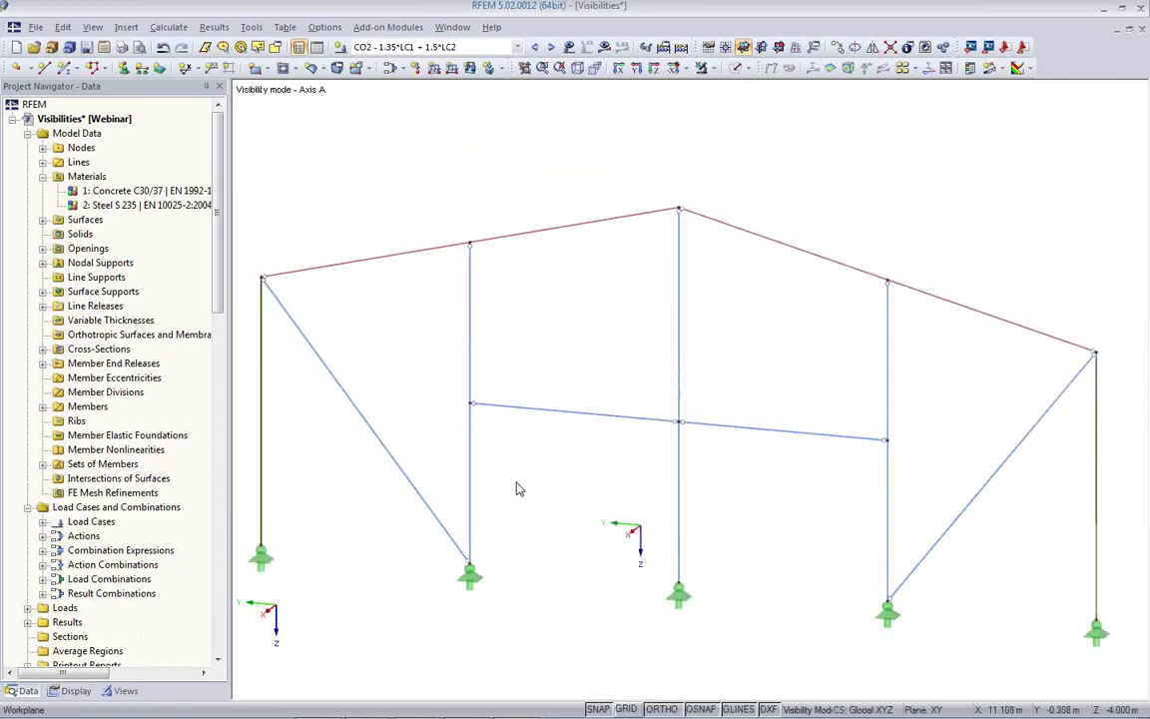
{"action": "right_click", "coordinate": [579, 356]}
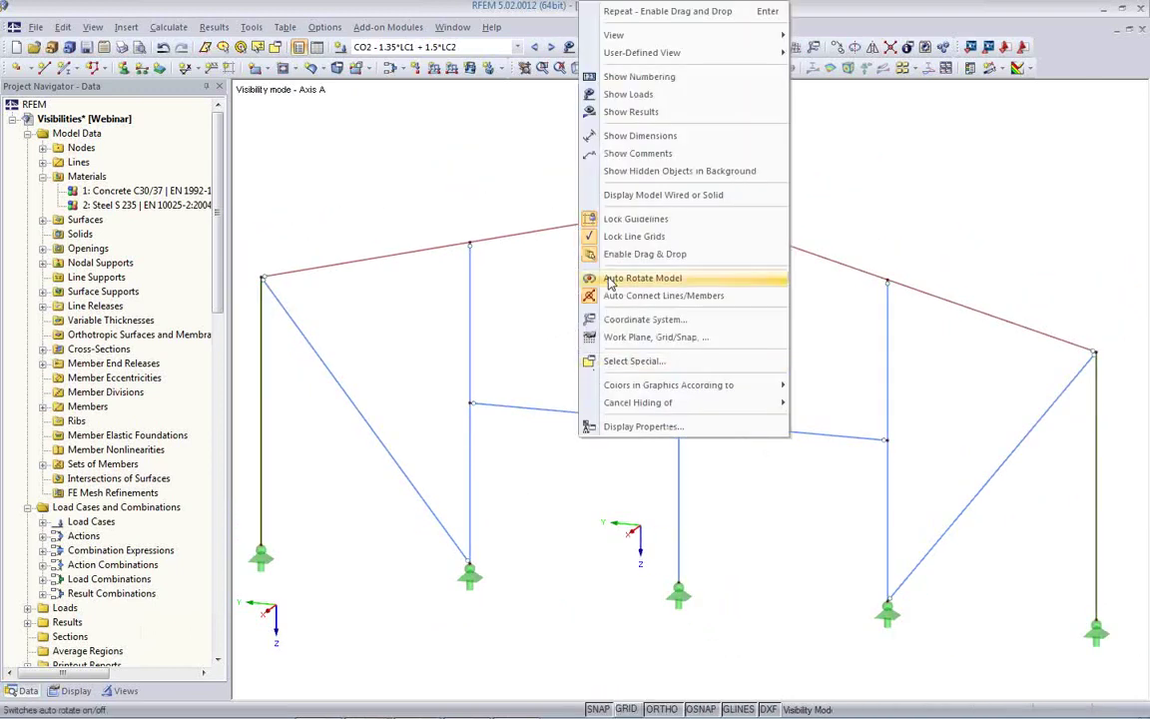
{"action": "left_click", "coordinate": [533, 316]}
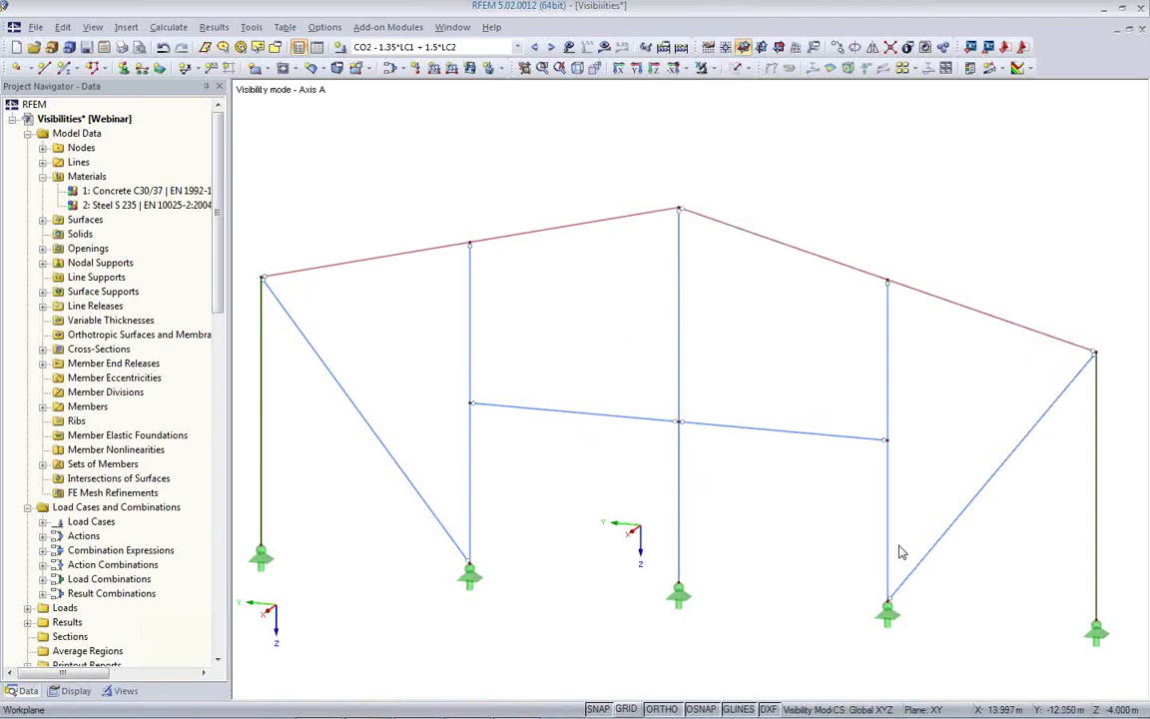
Cancel the Axis A visibility to show the whole building and display it as a solid model.
{"action": "left_click", "coordinate": [702, 67]}
{"action": "middle_click_drag", "start_coordinate": [688, 372], "coordinate": [811, 276], "text": "ctrl"}
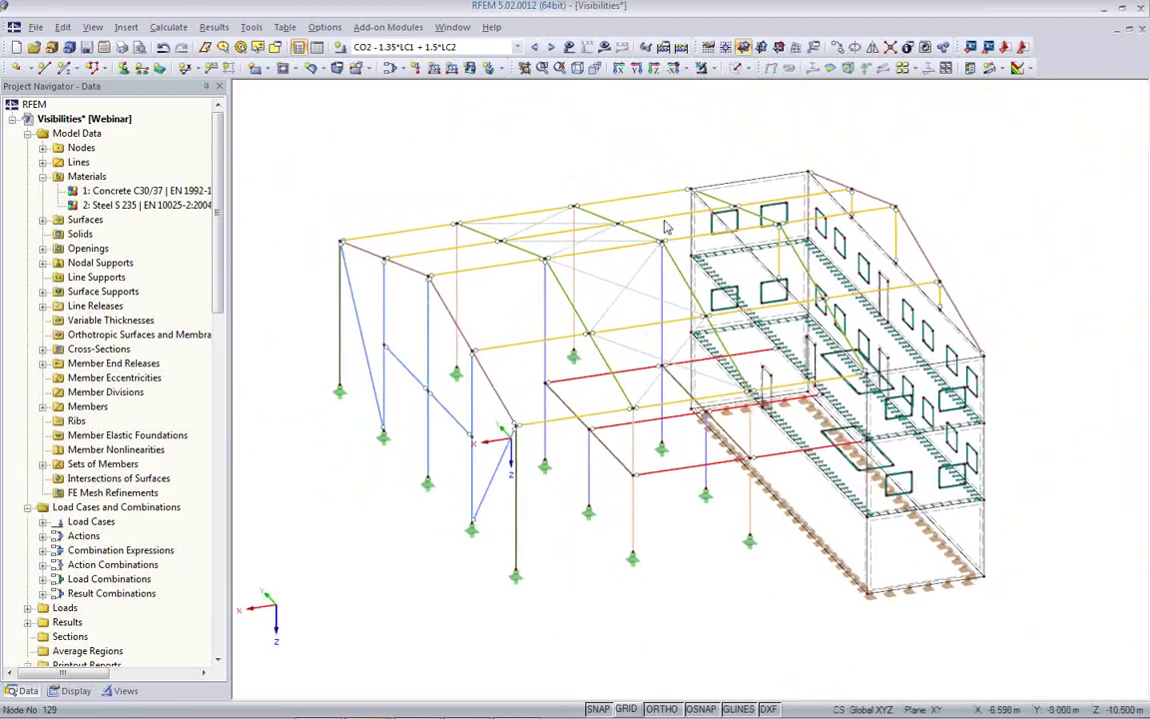
{"action": "left_click", "coordinate": [735, 68]}
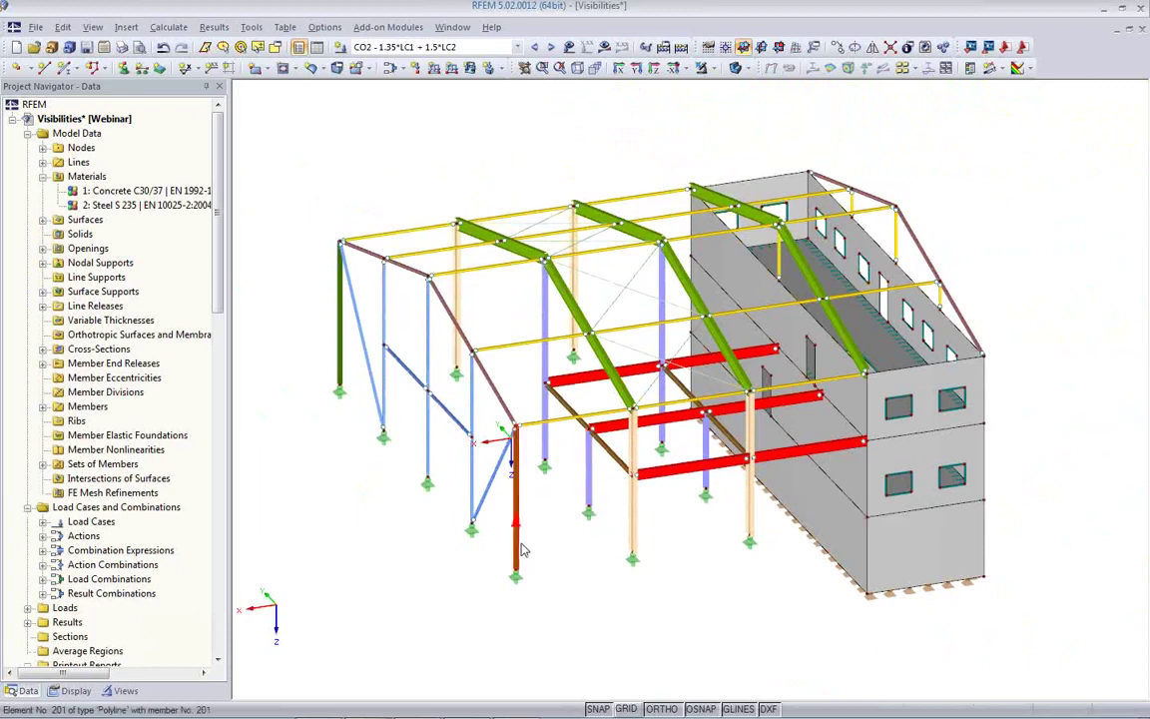
Show the CO2 results on the whole building, including the surface results, with the basic internal force my.
{"action": "left_click", "coordinate": [127, 28]}
{"action": "mouse_move", "coordinate": [199, 163]}
{"action": "left_click", "coordinate": [540, 165]}
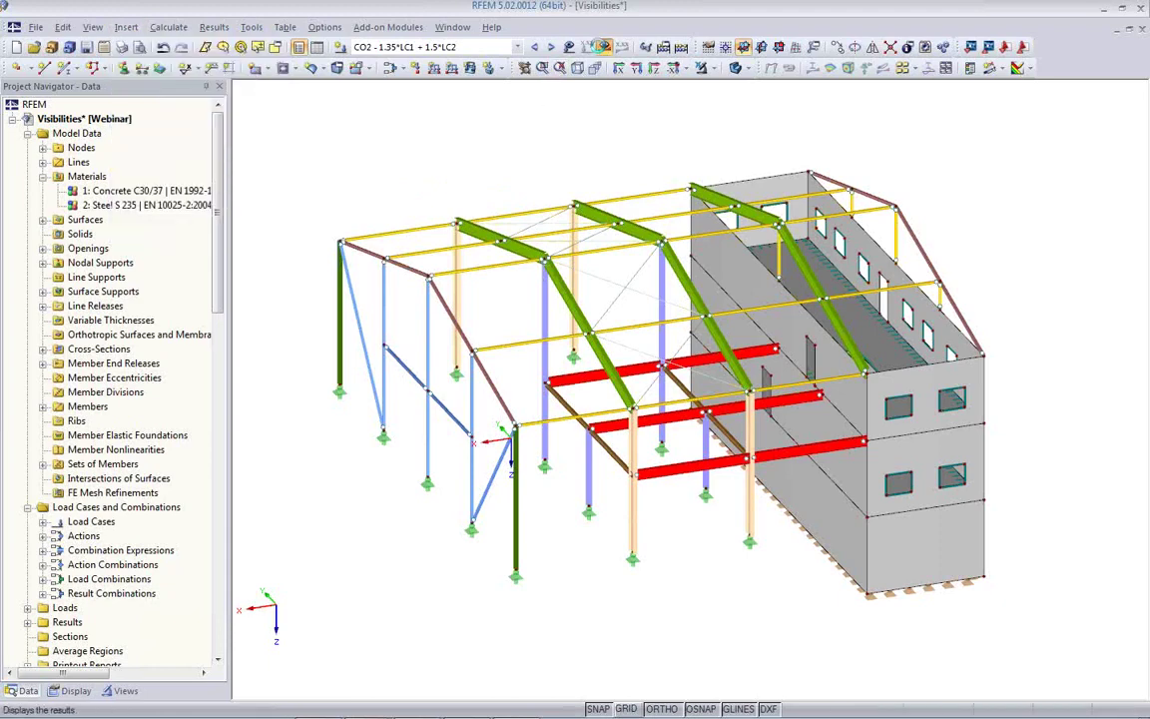
{"action": "left_click", "coordinate": [568, 47]}
{"action": "left_click", "coordinate": [830, 67]}
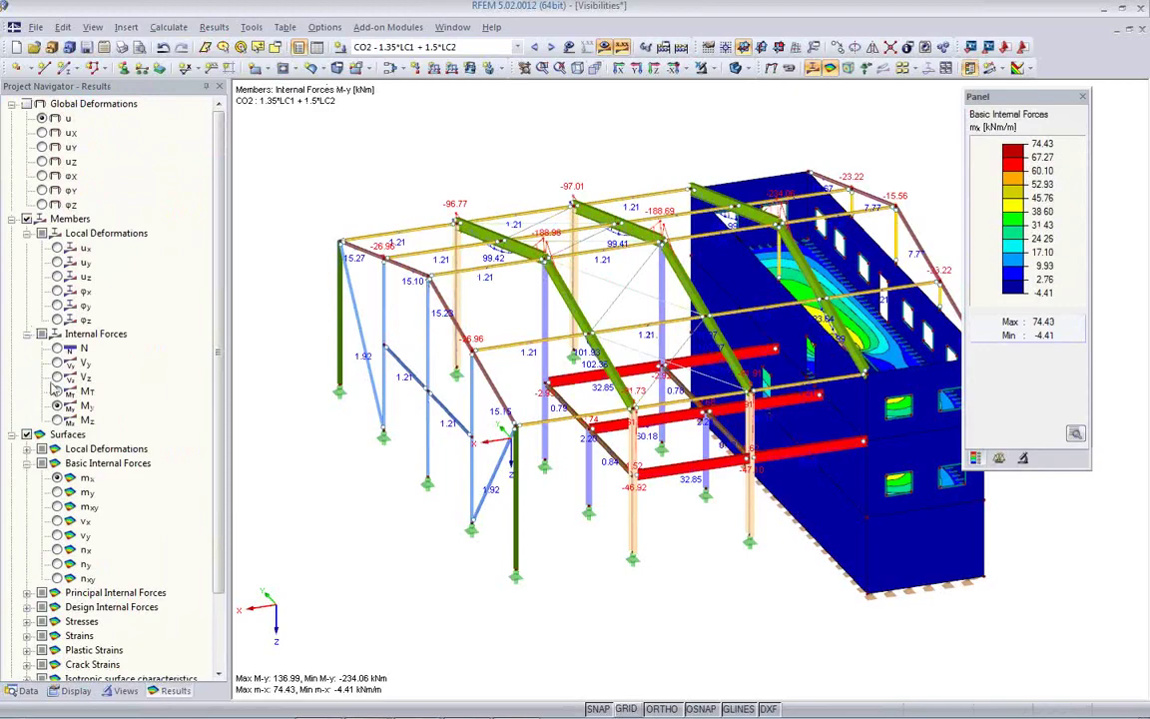
{"action": "left_click", "coordinate": [57, 492]}
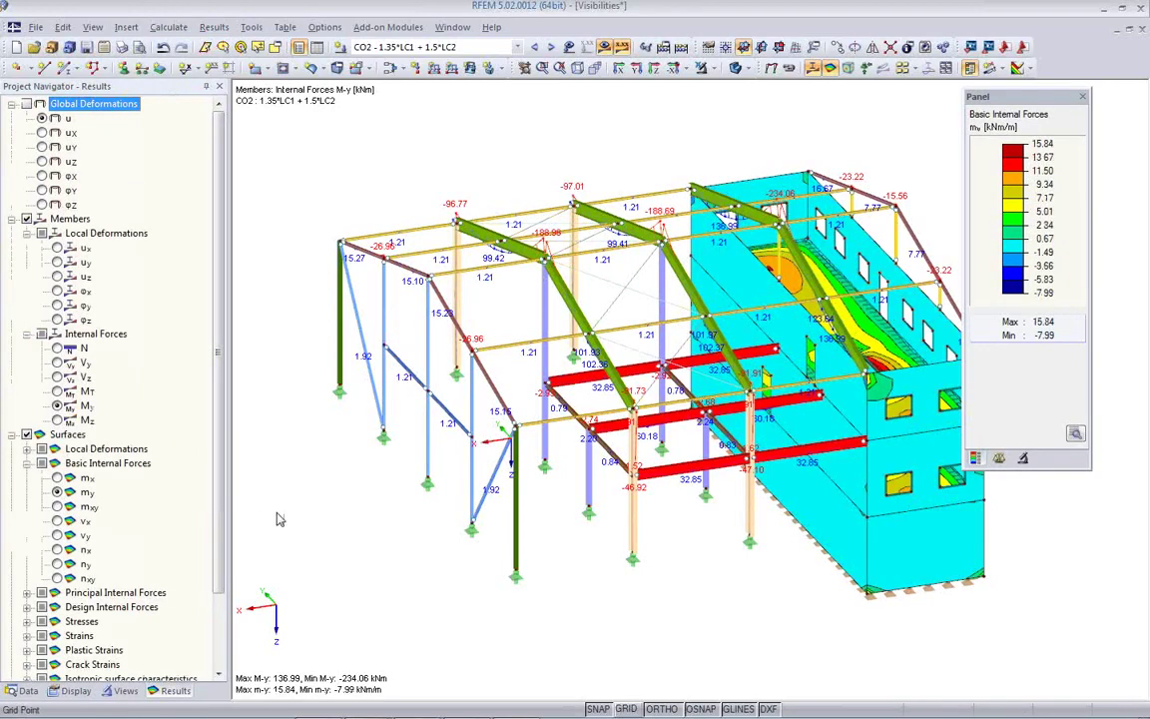
{"action": "middle_click_drag", "start_coordinate": [608, 541], "coordinate": [867, 464], "text": "ctrl"}
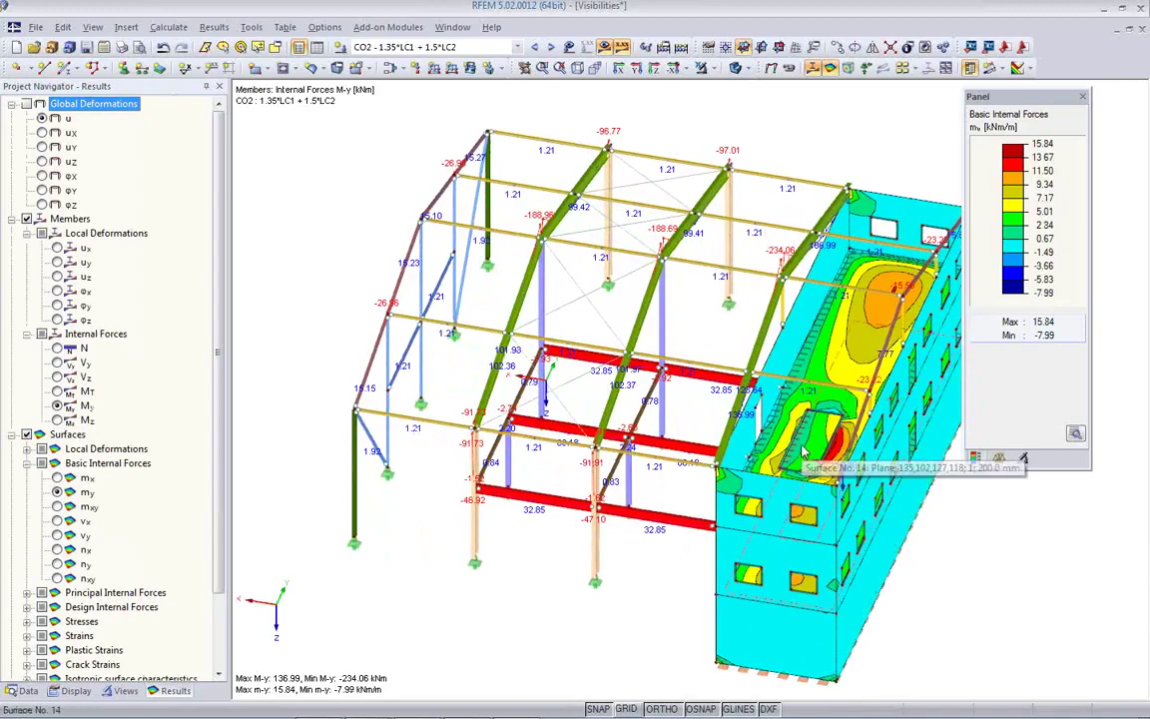
{"action": "middle_click_drag", "start_coordinate": [802, 445], "coordinate": [684, 431], "text": "ctrl"}
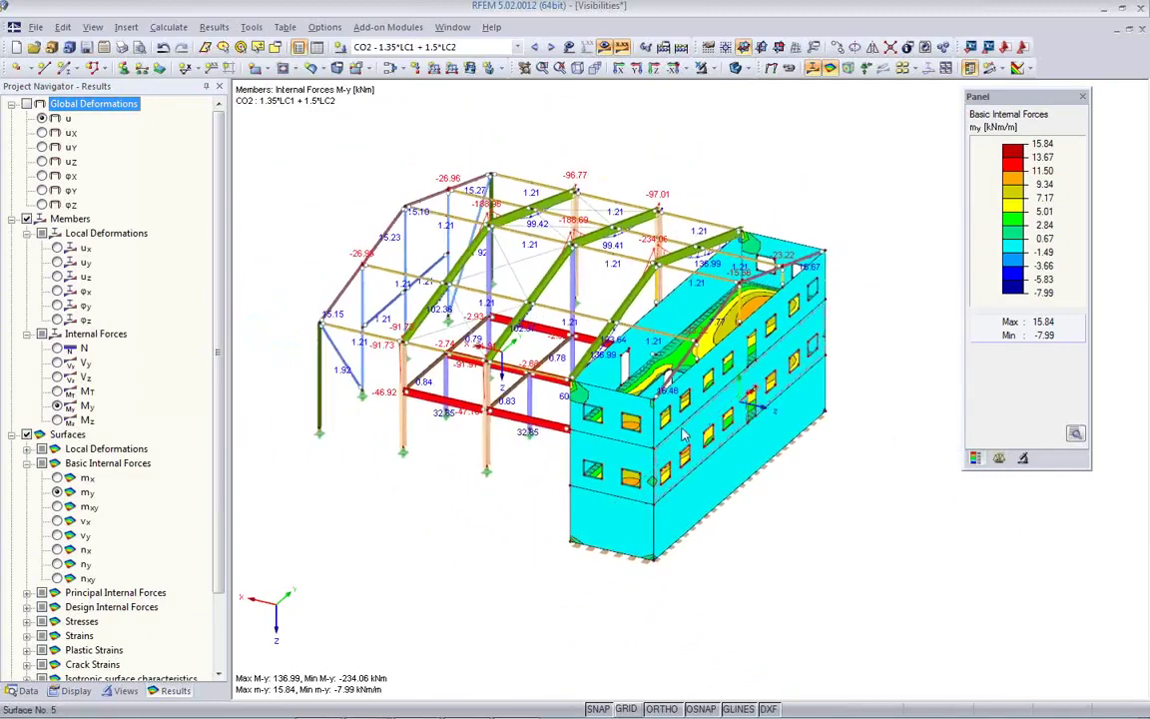
Insert a clipping plane through the building in the X-Y plane.
{"action": "left_click", "coordinate": [124, 28]}
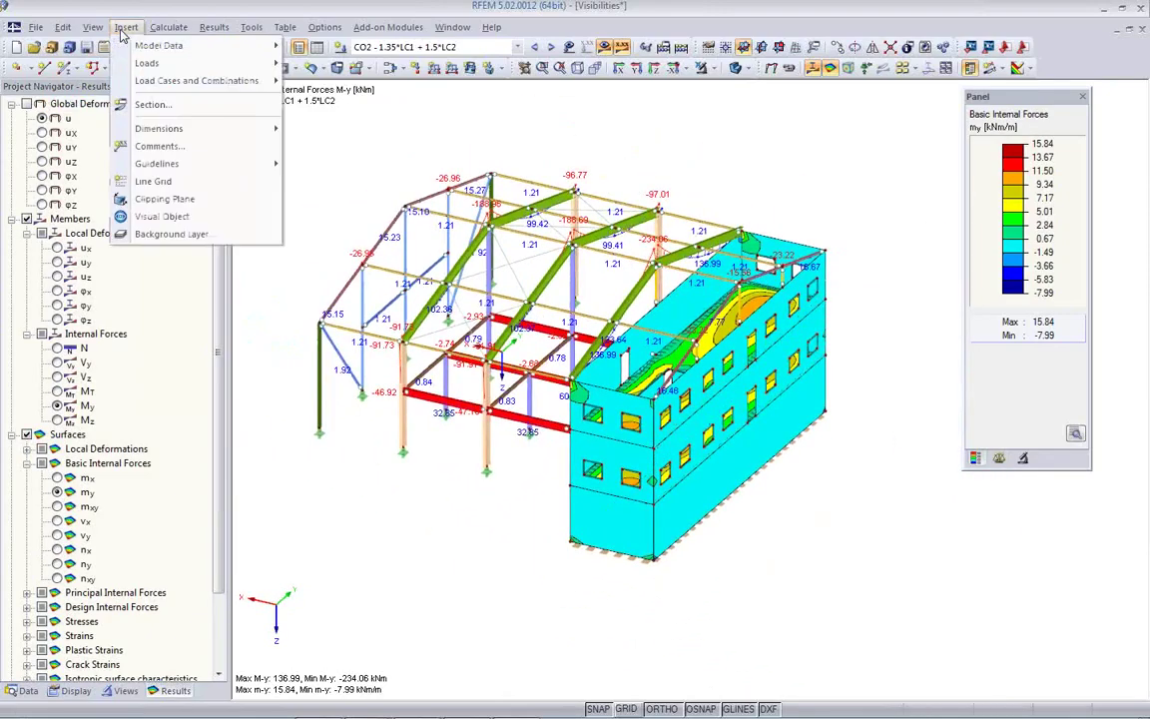
{"action": "left_click", "coordinate": [140, 203]}
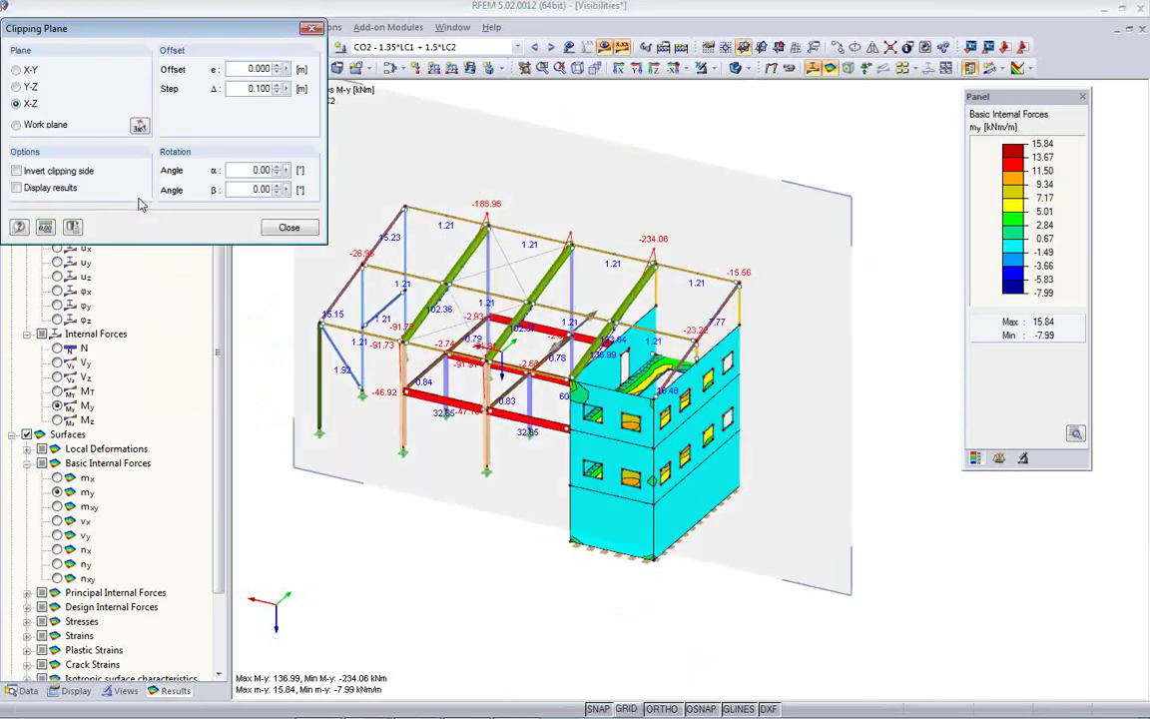
{"action": "left_click", "coordinate": [16, 70]}
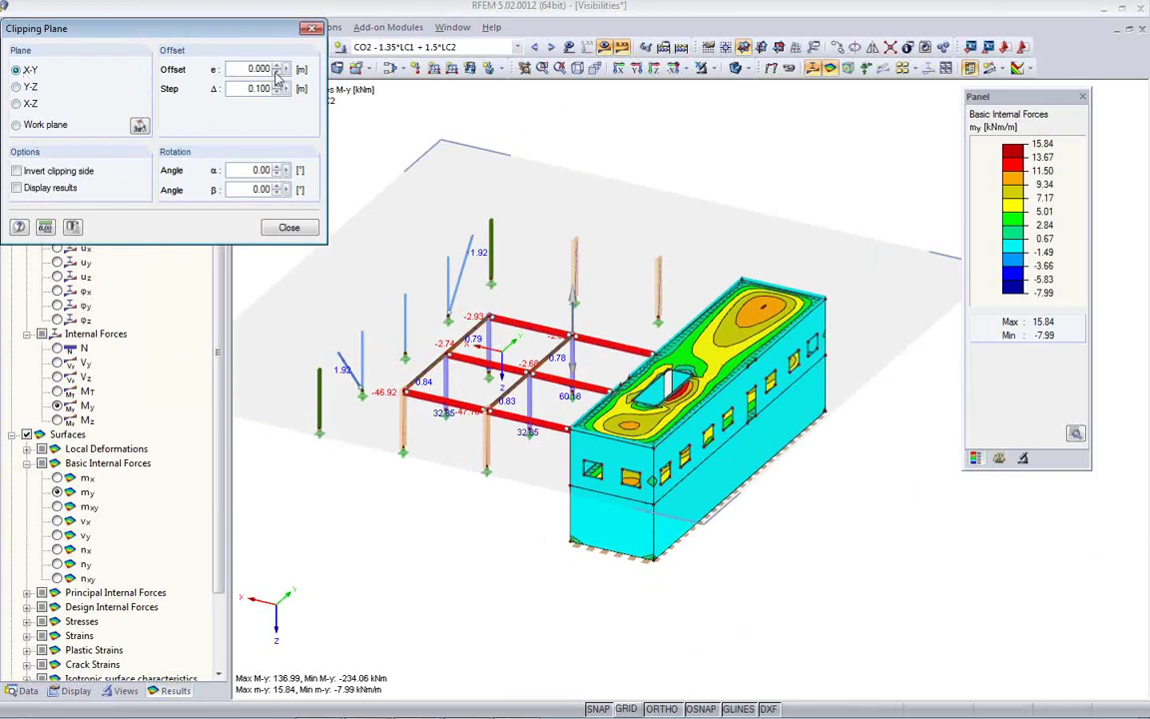
Set the X-Y clipping plane's offset to 1.900 m in 0.100 m steps and examine the my contours on the floor slab.
{"action": "left_click", "coordinate": [280, 74]}
{"action": "left_click", "coordinate": [279, 74]}
{"action": "left_click", "coordinate": [279, 74]}
{"action": "left_click", "coordinate": [280, 74]}
{"action": "left_click", "coordinate": [280, 74]}
{"action": "left_click", "coordinate": [280, 74]}
{"action": "left_click", "coordinate": [280, 74]}
{"action": "left_click", "coordinate": [280, 74]}
{"action": "left_click", "coordinate": [279, 65]}
{"action": "left_click", "coordinate": [279, 65]}
{"action": "left_click", "coordinate": [279, 65]}
{"action": "left_click", "coordinate": [279, 65]}
{"action": "left_click", "coordinate": [279, 65]}
{"action": "left_click", "coordinate": [279, 65]}
{"action": "left_click", "coordinate": [278, 65]}
{"action": "left_click", "coordinate": [278, 65]}
{"action": "left_click", "coordinate": [278, 65]}
{"action": "left_click", "coordinate": [279, 65]}
{"action": "left_click", "coordinate": [278, 65]}
{"action": "left_click", "coordinate": [278, 65]}
{"action": "left_click", "coordinate": [278, 64]}
{"action": "left_click", "coordinate": [278, 65]}
{"action": "middle_click_drag", "start_coordinate": [619, 399], "coordinate": [736, 467], "text": "ctrl"}
{"action": "scroll", "coordinate": [735, 466], "scroll_direction": "up", "scroll_amount": 6}
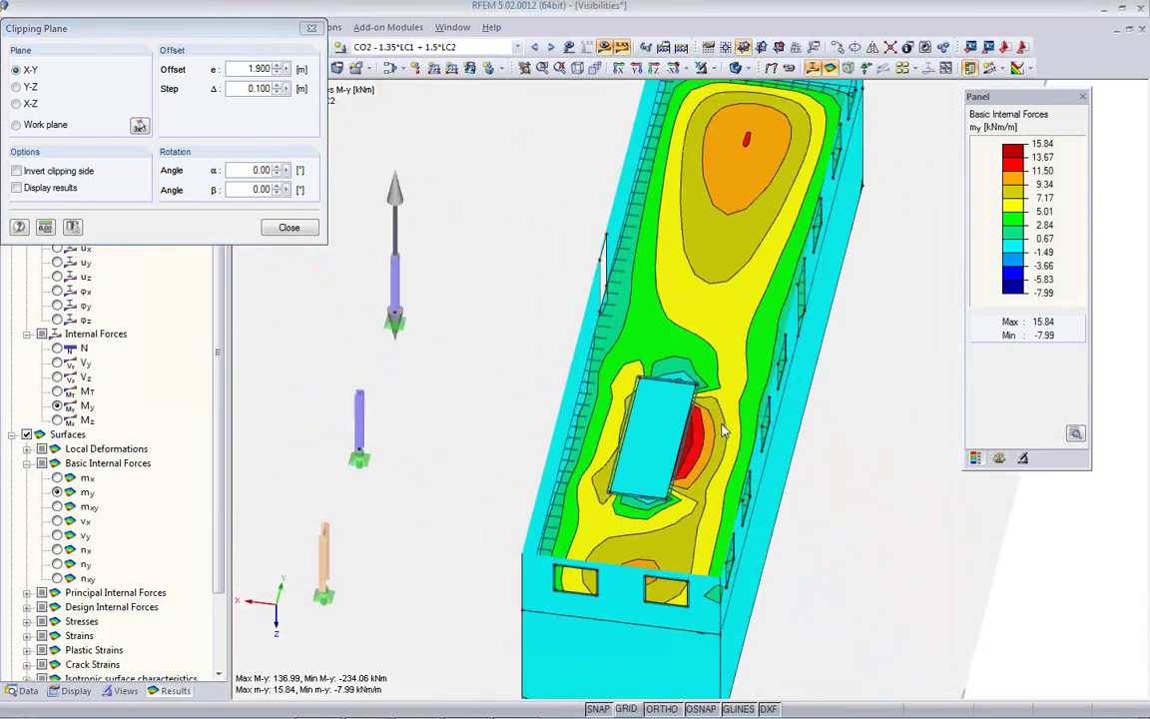
Switch the clipping plane to X-Z, shift it 2.000 m in 0.100 m steps, examine the cut floor slabs, and end the clipping.
{"action": "scroll", "coordinate": [610, 268], "scroll_direction": "down", "scroll_amount": 3}
{"action": "middle_click_drag", "start_coordinate": [610, 269], "coordinate": [694, 316], "text": "ctrl"}
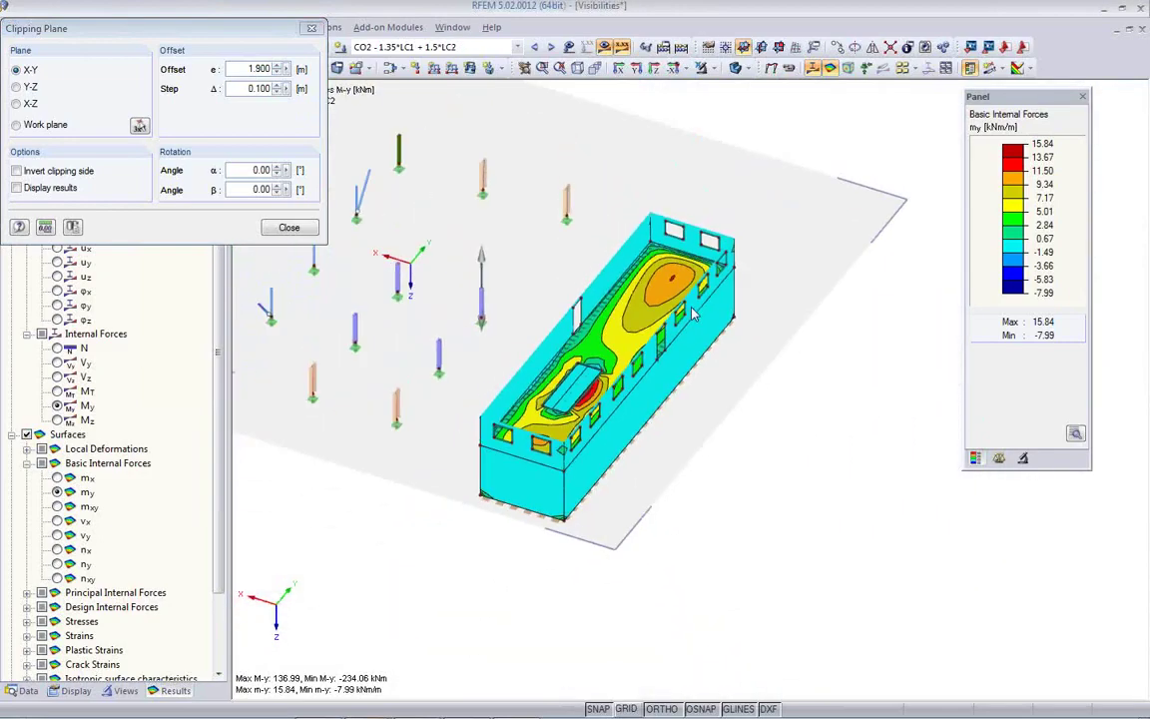
{"action": "left_click", "coordinate": [16, 103]}
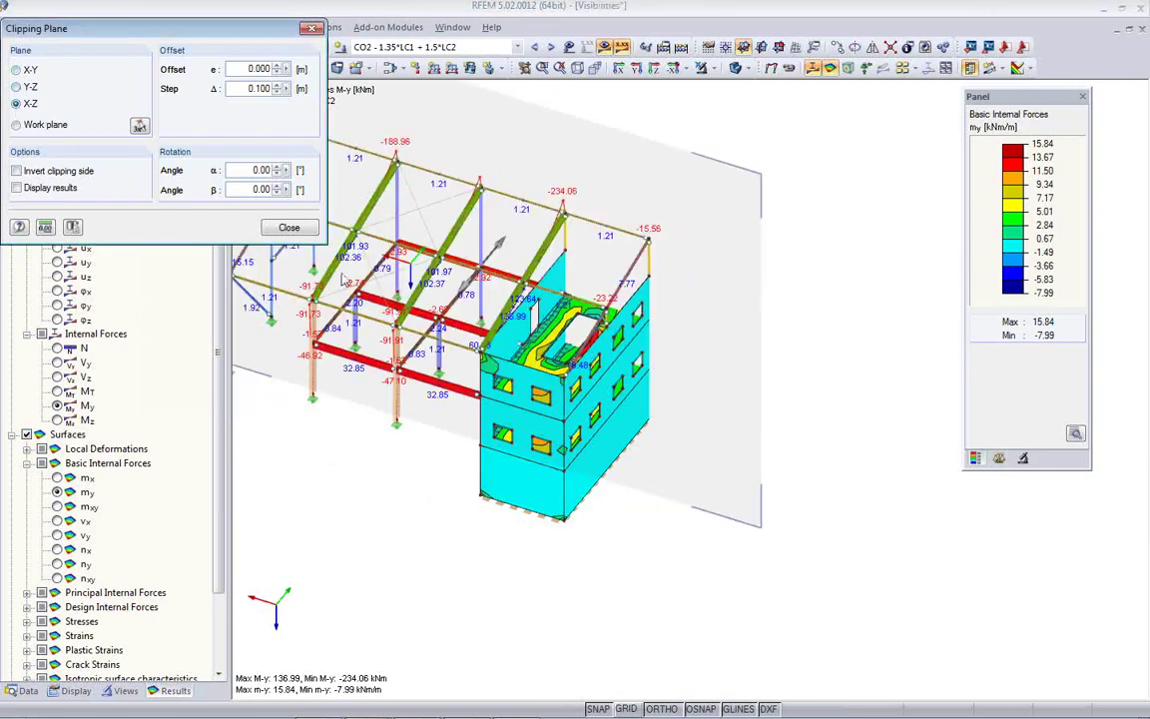
{"action": "middle_click_drag", "start_coordinate": [623, 323], "coordinate": [764, 326], "text": "ctrl"}
{"action": "left_click", "coordinate": [281, 73]}
{"action": "left_click", "coordinate": [281, 73]}
{"action": "left_click", "coordinate": [281, 73]}
{"action": "left_click", "coordinate": [280, 73]}
{"action": "left_click", "coordinate": [277, 73]}
{"action": "left_click", "coordinate": [277, 73]}
{"action": "left_click", "coordinate": [277, 73]}
{"action": "left_click", "coordinate": [277, 73]}
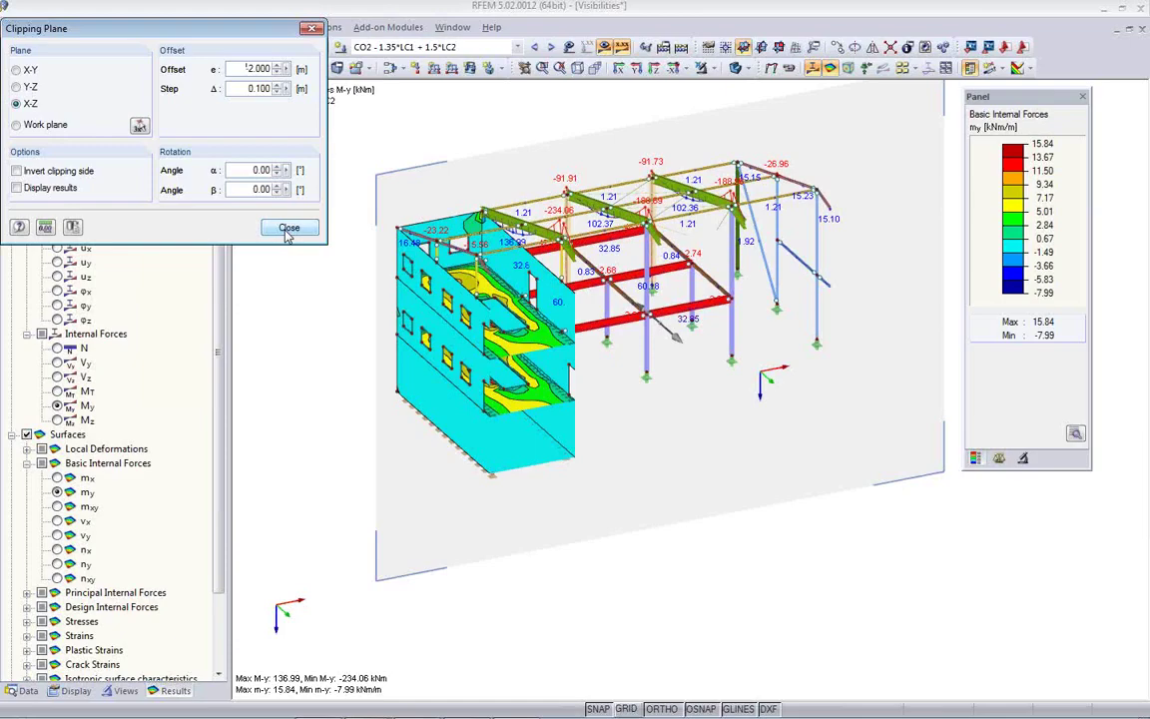
{"action": "left_click", "coordinate": [288, 229]}
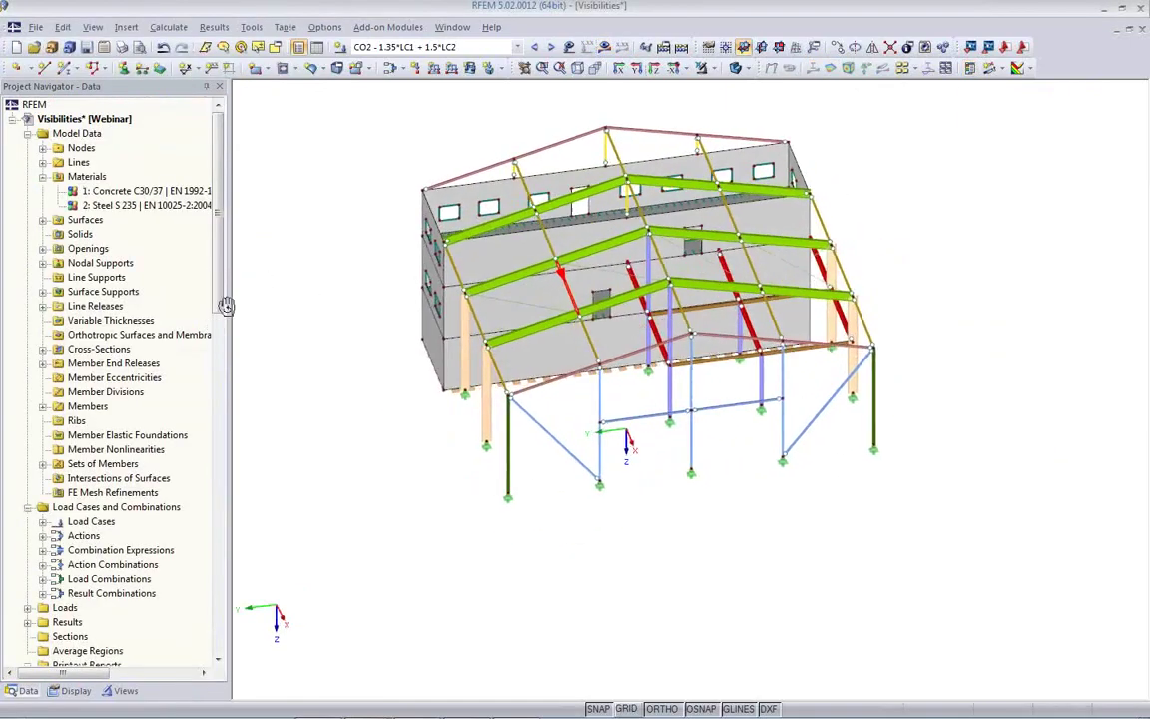
Show the work plane grid and set its origin at the foot of the dark green corner column.
{"action": "middle_click_drag", "start_coordinate": [227, 305], "coordinate": [637, 118], "text": "ctrl"}
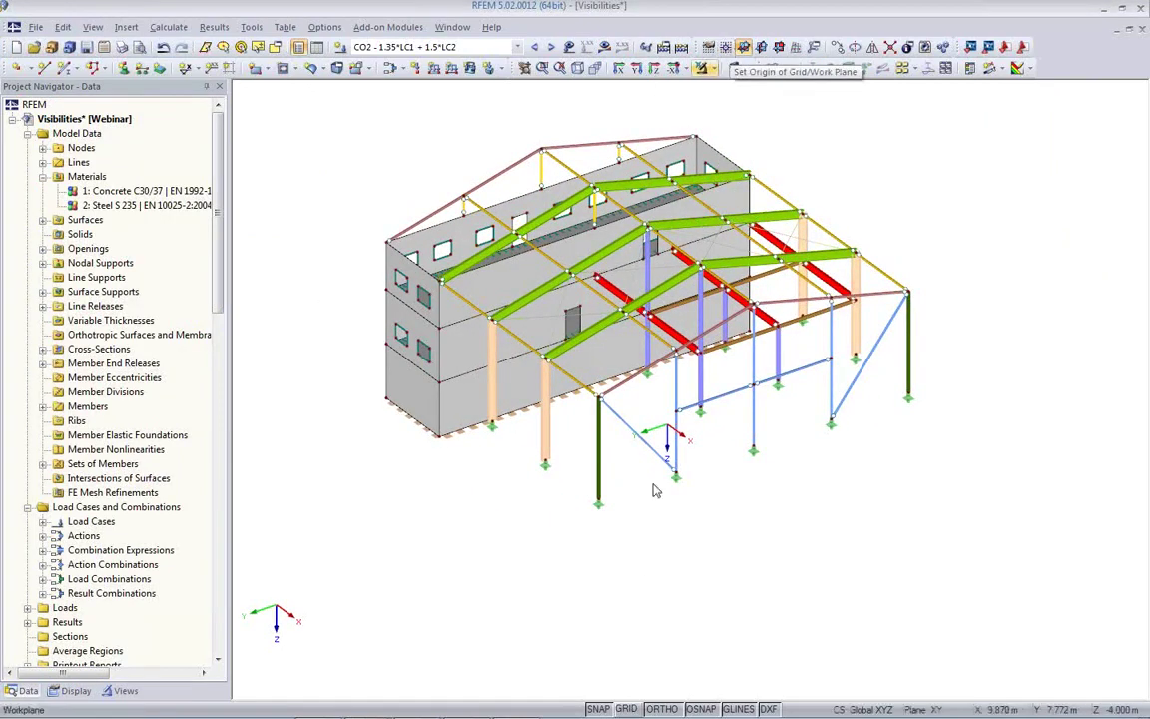
{"action": "middle_click_drag", "start_coordinate": [539, 562], "coordinate": [611, 453], "text": "ctrl"}
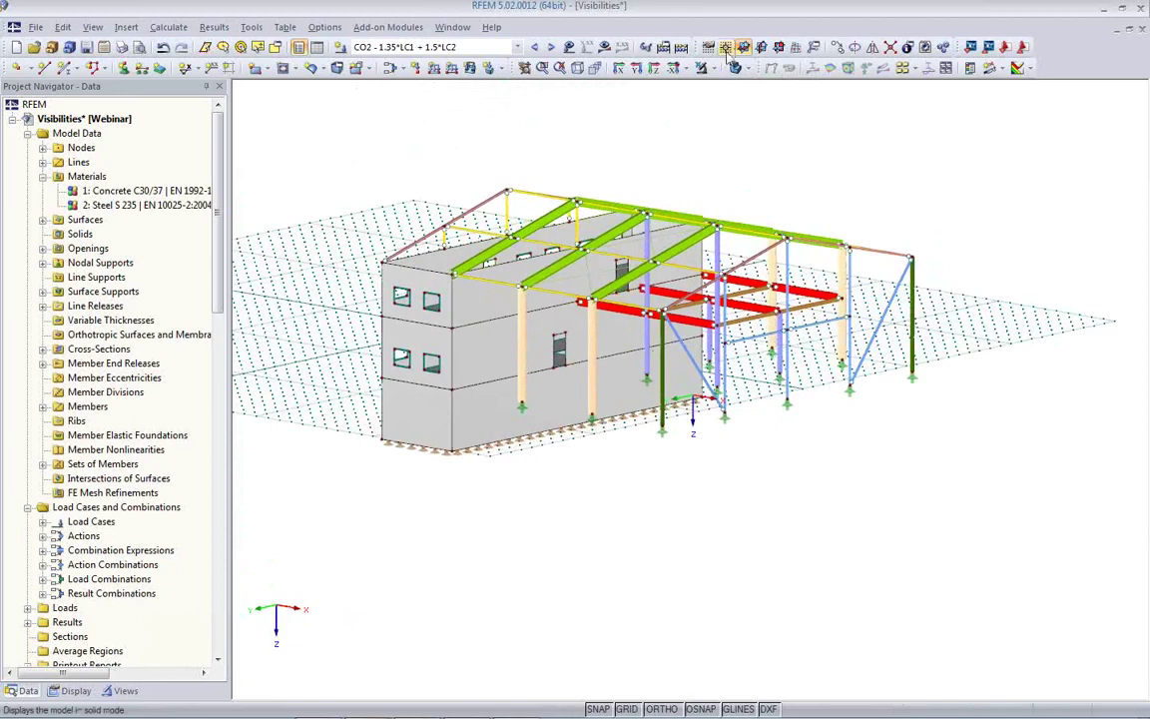
{"action": "left_click", "coordinate": [649, 45]}
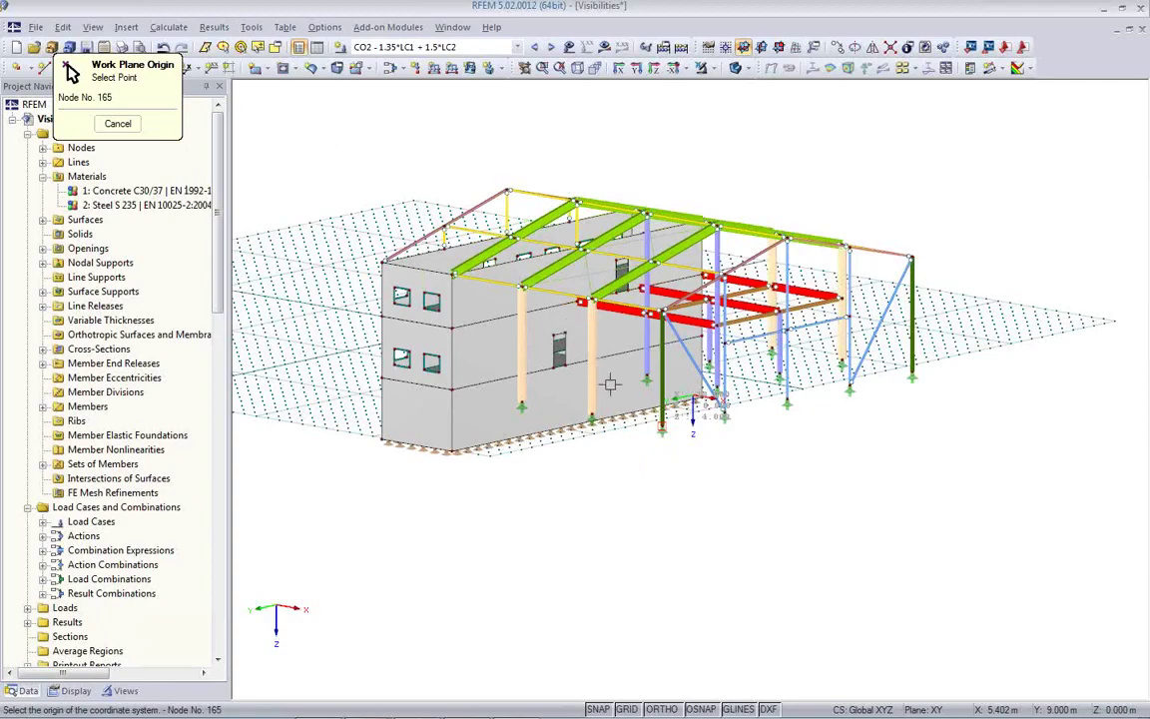
{"action": "left_click", "coordinate": [550, 347]}
{"action": "right_click", "coordinate": [566, 349]}
{"action": "middle_click_drag", "start_coordinate": [563, 501], "coordinate": [699, 559], "text": "ctrl"}
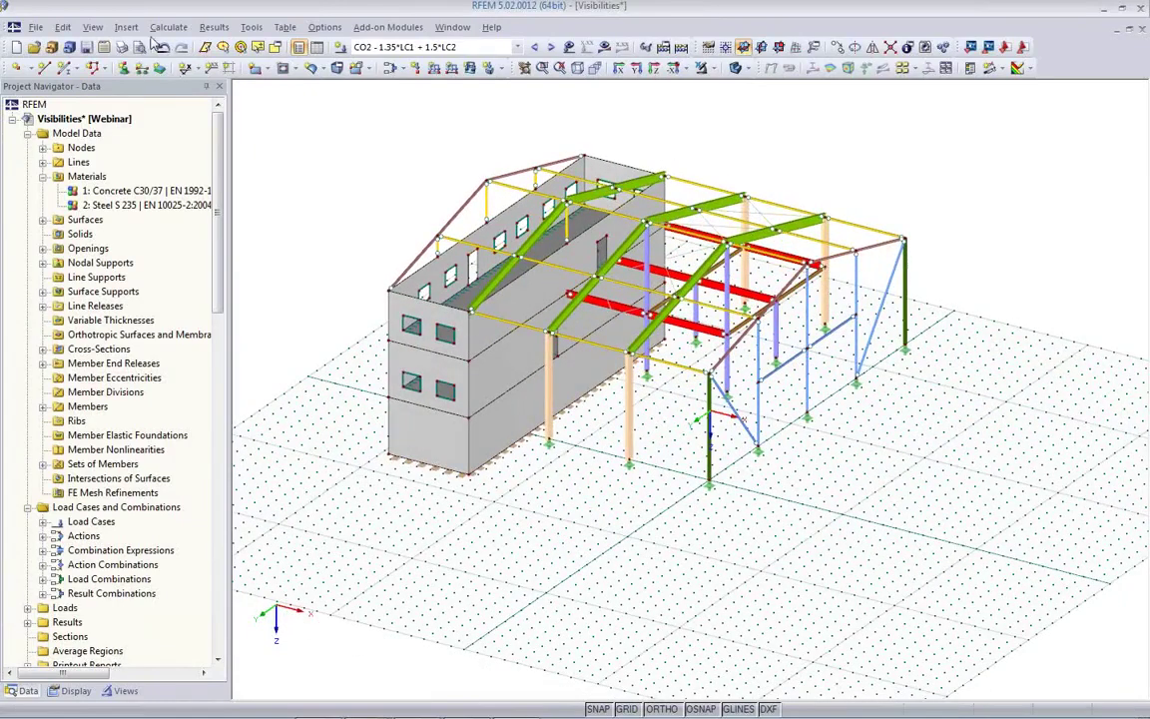
Create a new visual object with the description 1 from the file 3Men.3DS.
{"action": "left_click", "coordinate": [125, 27]}
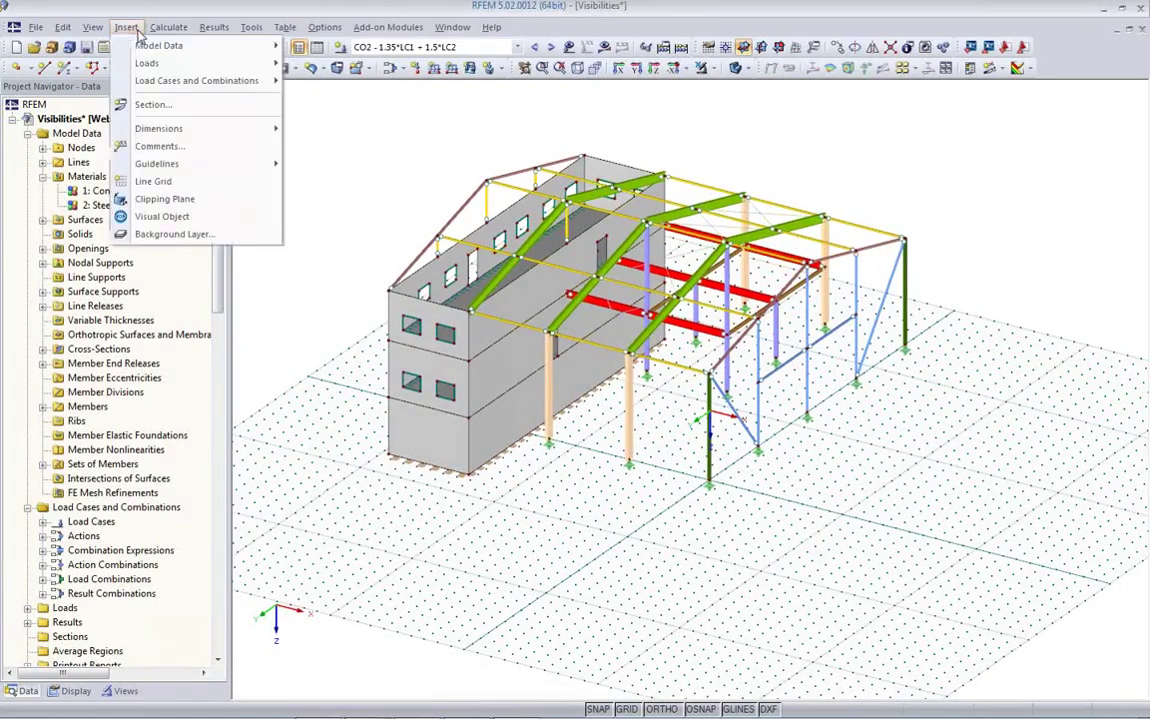
{"action": "left_click", "coordinate": [165, 218]}
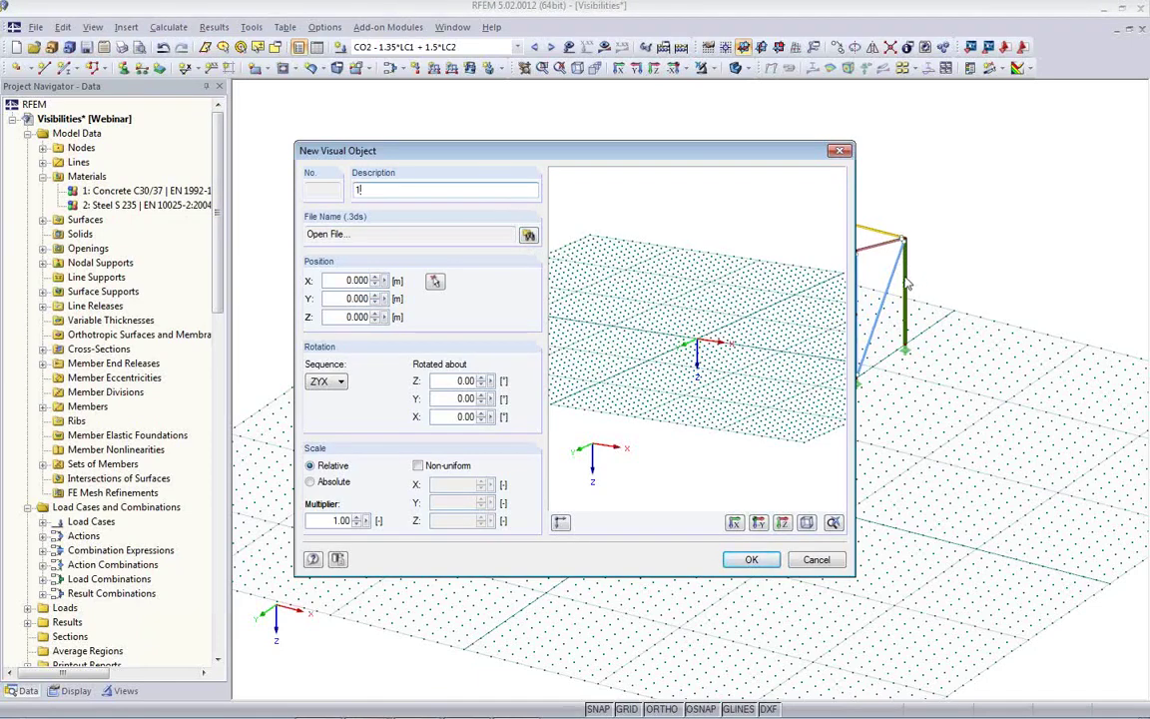
{"action": "left_click", "coordinate": [529, 237]}
{"action": "left_click", "coordinate": [477, 285]}
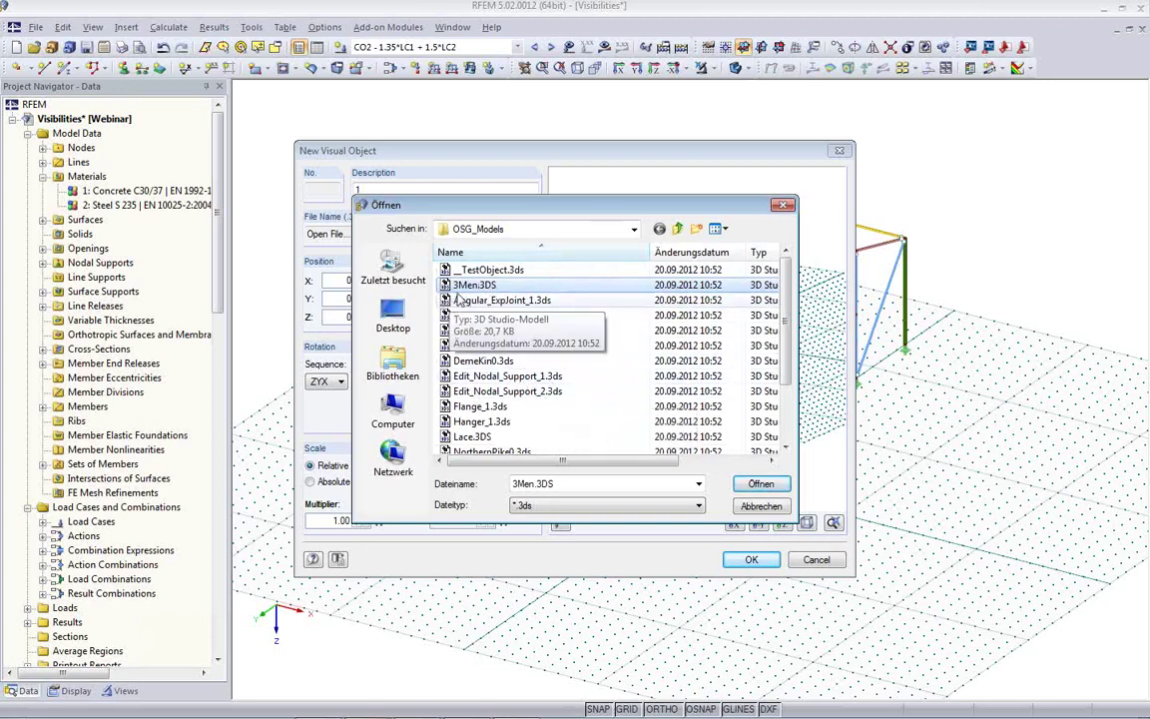
{"action": "left_click", "coordinate": [759, 488]}
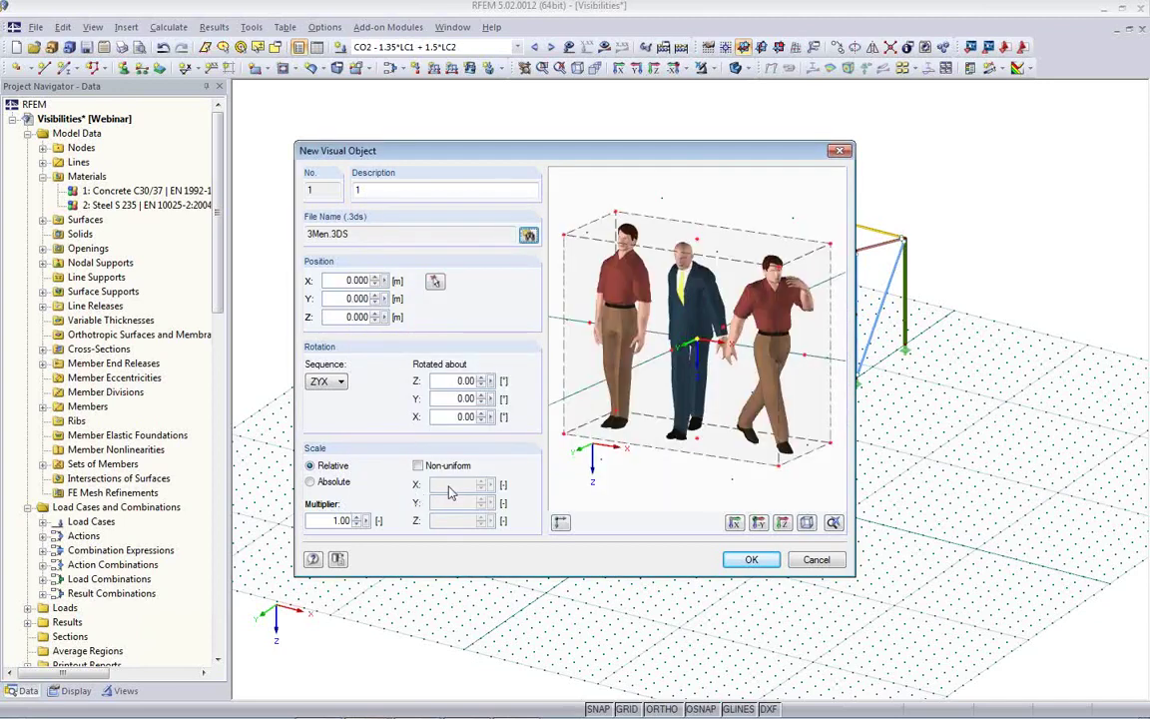
Anchor the three men at a lower corner of their bounding box, scale them by 2.00, and place them at X -0.598, Y 9.000, Z 0.000 m.
{"action": "left_click", "coordinate": [564, 441]}
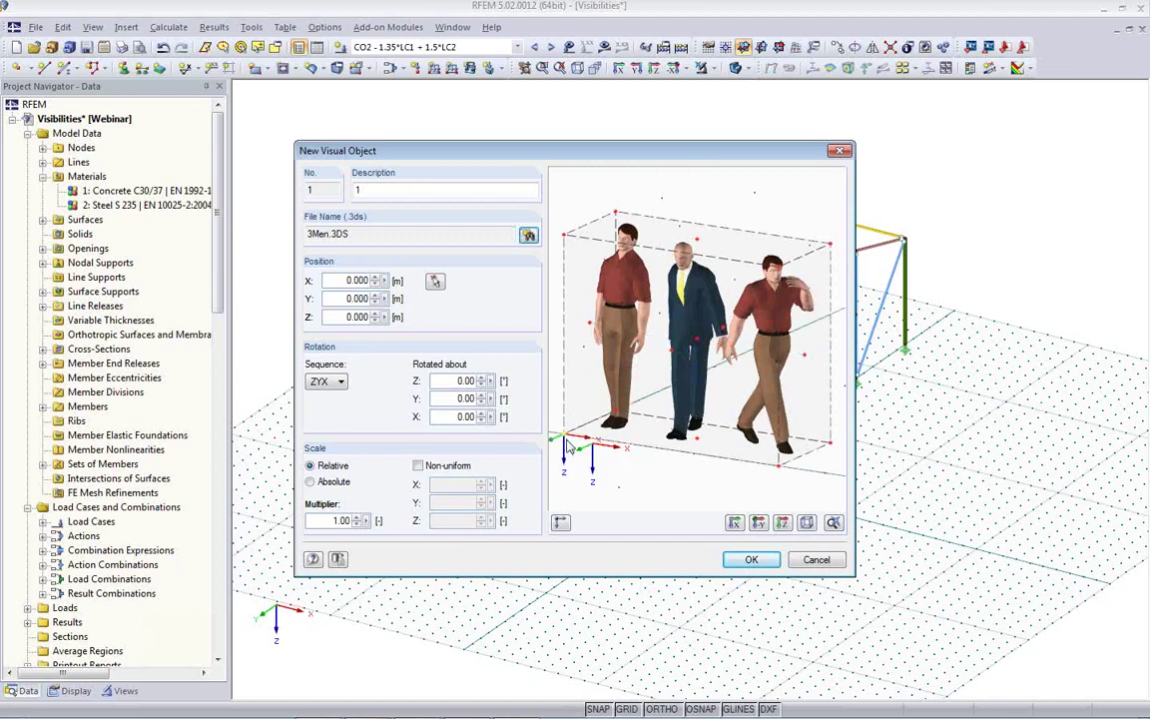
{"action": "left_click_drag", "start_coordinate": [332, 521], "coordinate": [364, 528]}
{"action": "type", "text": "2"}
{"action": "left_click", "coordinate": [435, 281]}
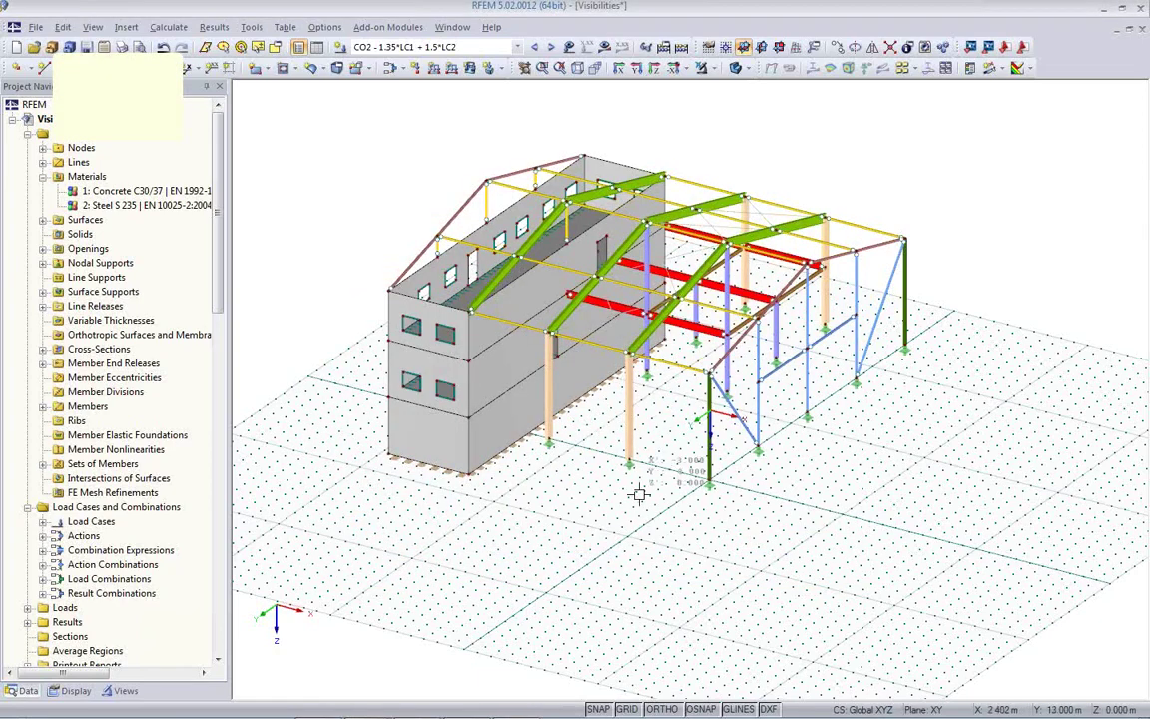
{"action": "left_click", "coordinate": [627, 462]}
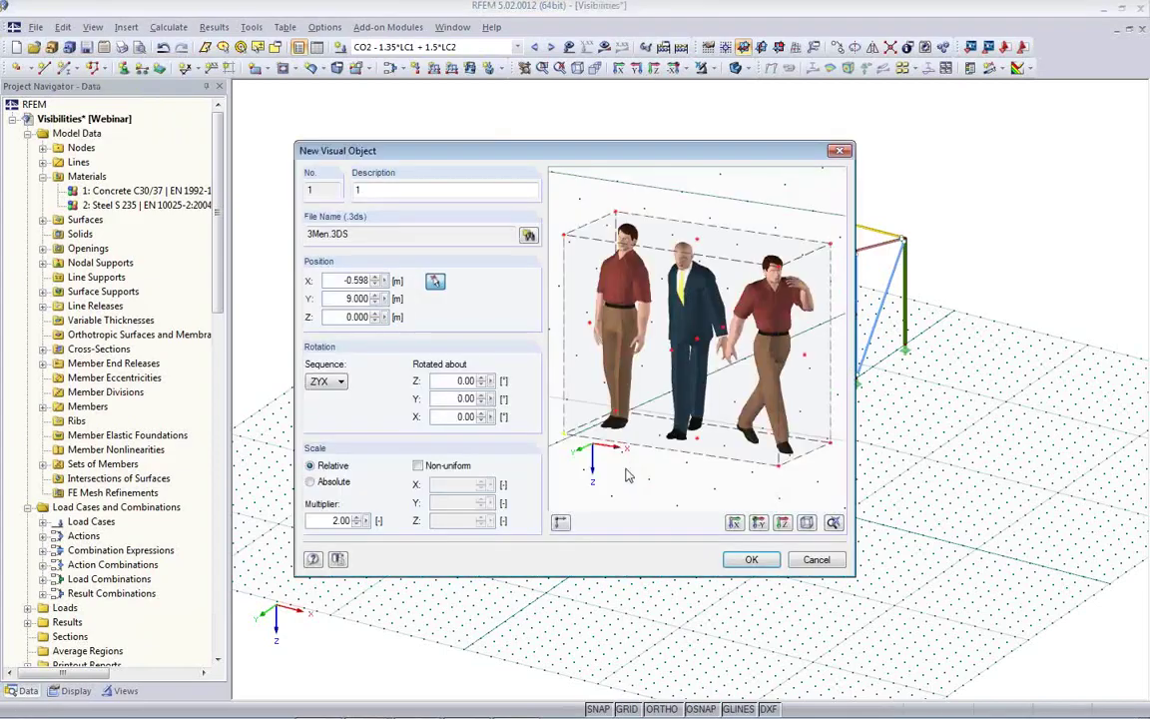
{"action": "left_click", "coordinate": [747, 557]}
Edit the X and Y position of the three men so they stand clear of the column, beside the corner column.
{"action": "middle_click_drag", "start_coordinate": [649, 469], "coordinate": [486, 465], "text": "ctrl"}
{"action": "scroll", "coordinate": [487, 466], "scroll_direction": "up", "scroll_amount": 3}
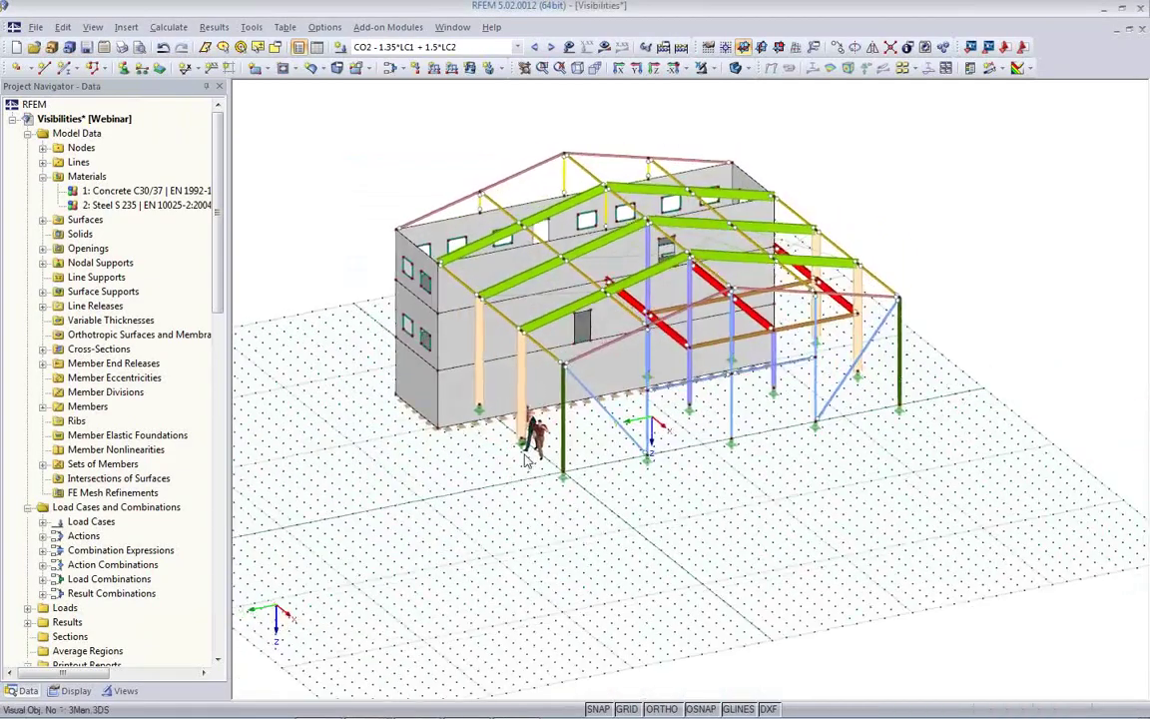
{"action": "scroll", "coordinate": [529, 427], "scroll_direction": "up", "scroll_amount": 2}
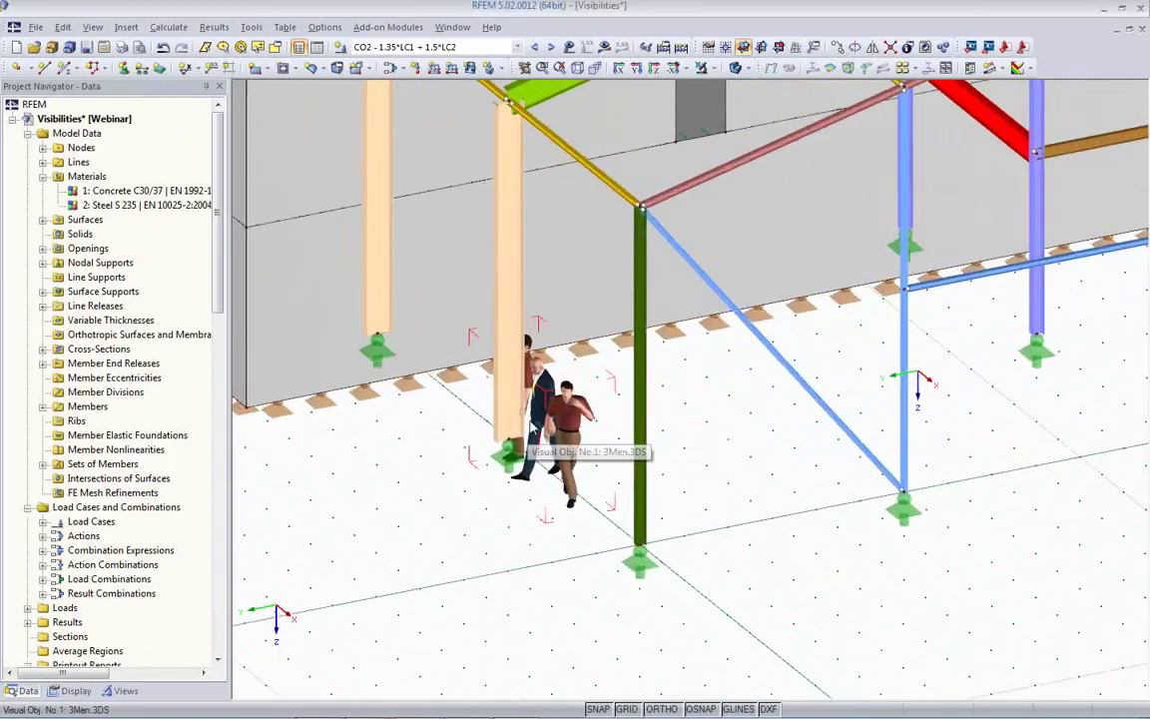
{"action": "double_click", "coordinate": [566, 455]}
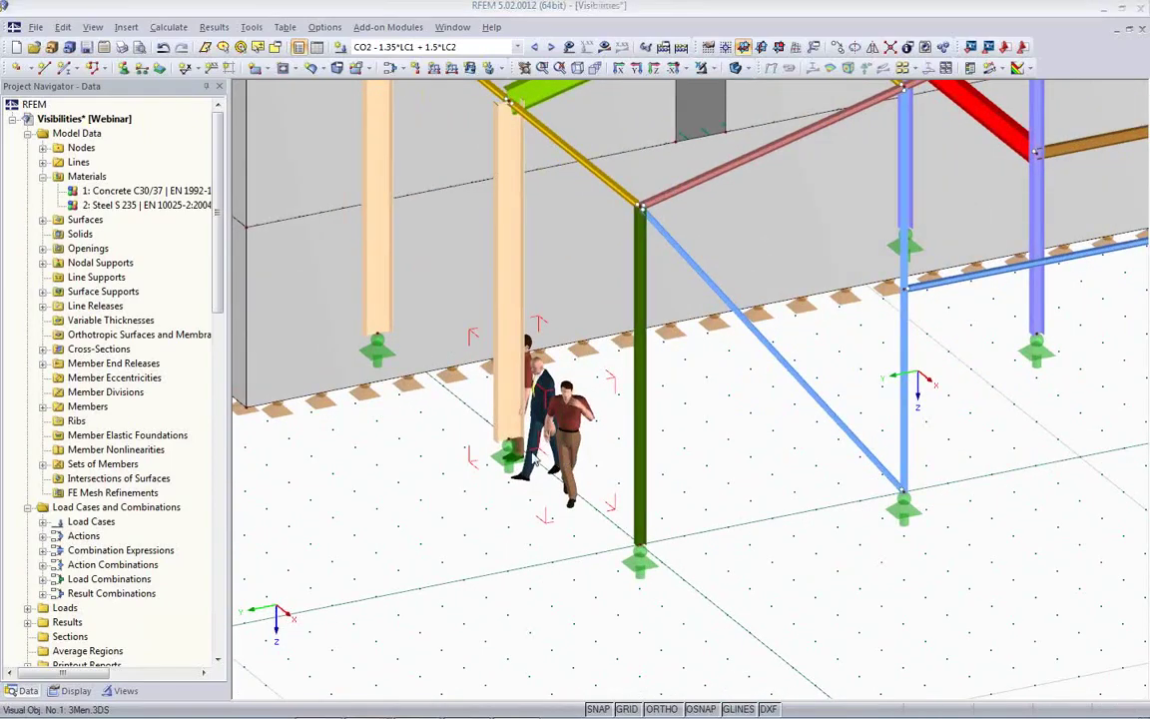
{"action": "left_click", "coordinate": [339, 281]}
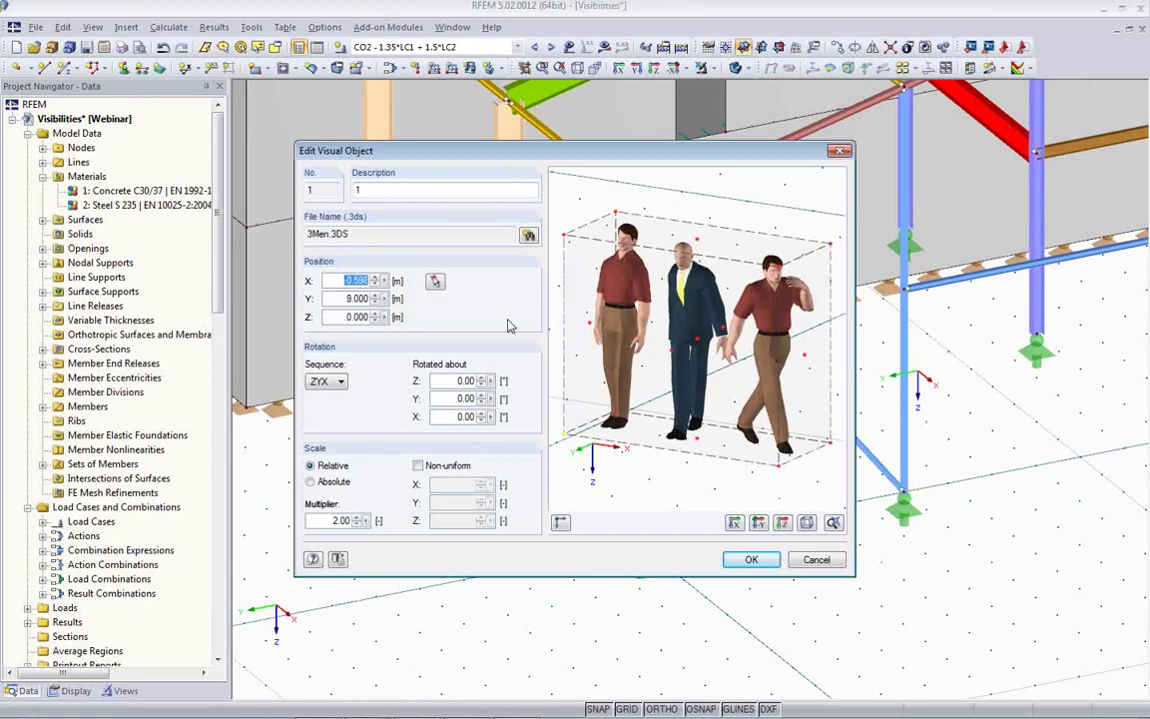
{"action": "left_click", "coordinate": [340, 299]}
{"action": "left_click", "coordinate": [749, 559]}
{"action": "middle_click_drag", "start_coordinate": [741, 520], "coordinate": [699, 545], "text": "ctrl"}
{"action": "scroll", "coordinate": [826, 507], "scroll_direction": "down", "scroll_amount": 1}
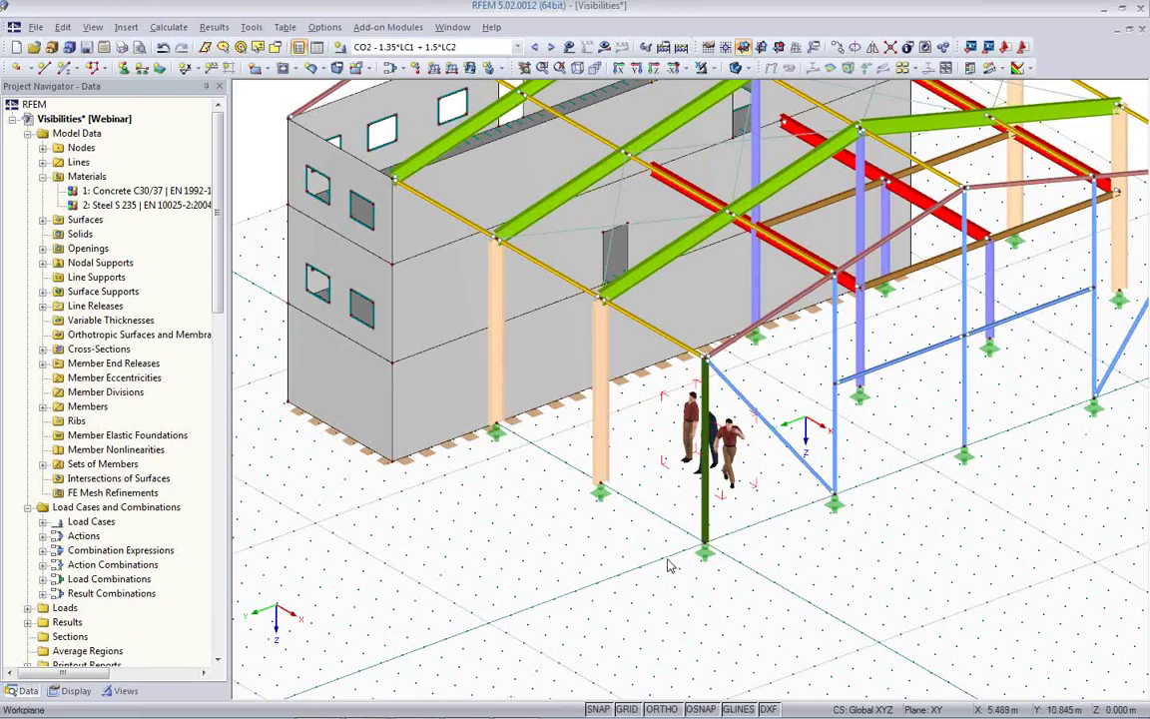
{"action": "scroll", "coordinate": [409, 486], "scroll_direction": "down", "scroll_amount": 3}
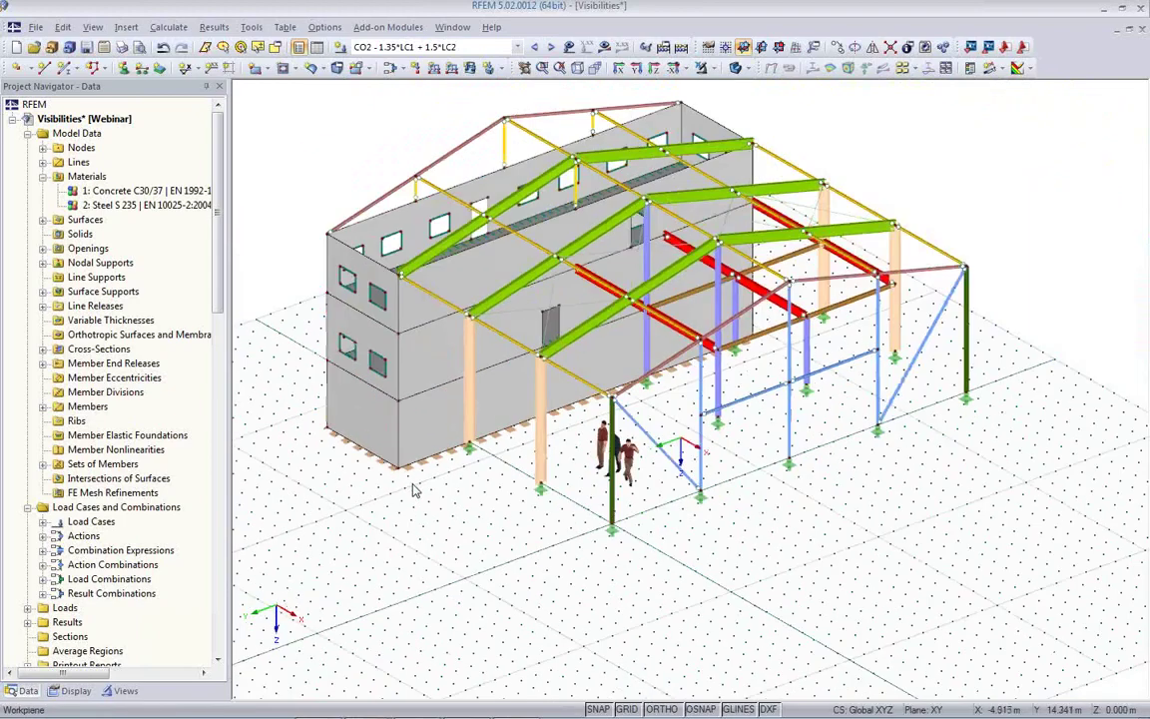
{"action": "scroll", "coordinate": [413, 489], "scroll_direction": "down", "scroll_amount": 1}
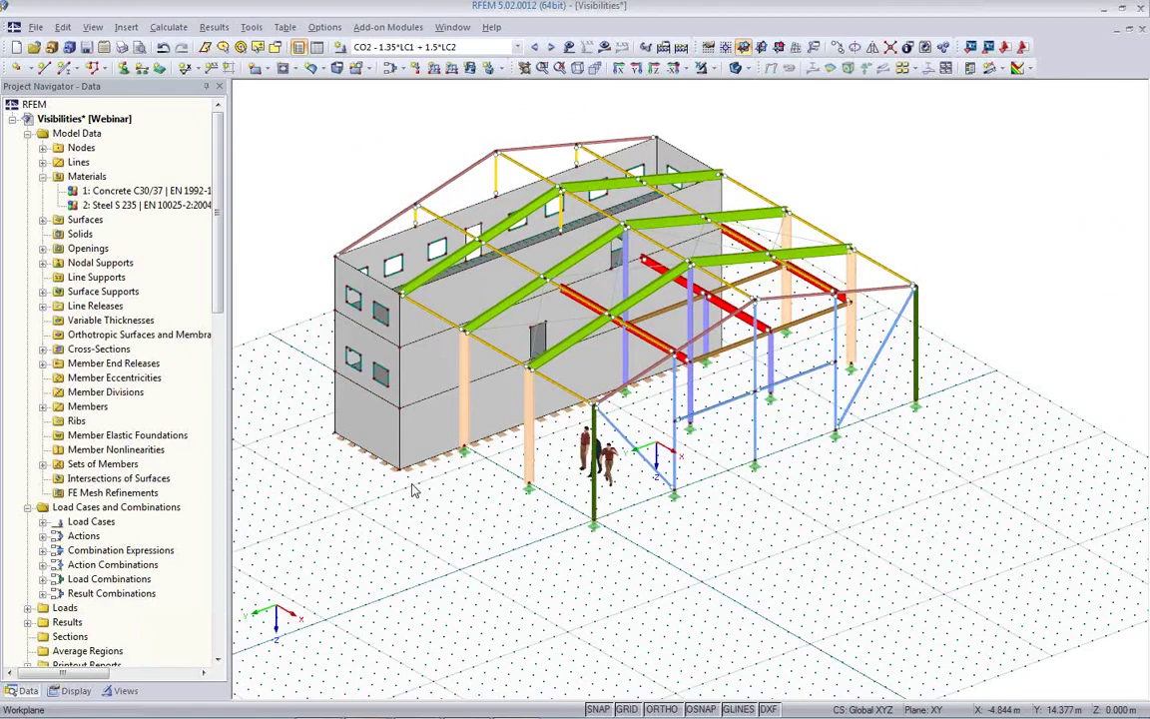
Show the CO2 results on the building with the visual object and activate the user-defined view Floors.
{"action": "middle_click_drag", "start_coordinate": [837, 539], "coordinate": [634, 149], "text": "ctrl"}
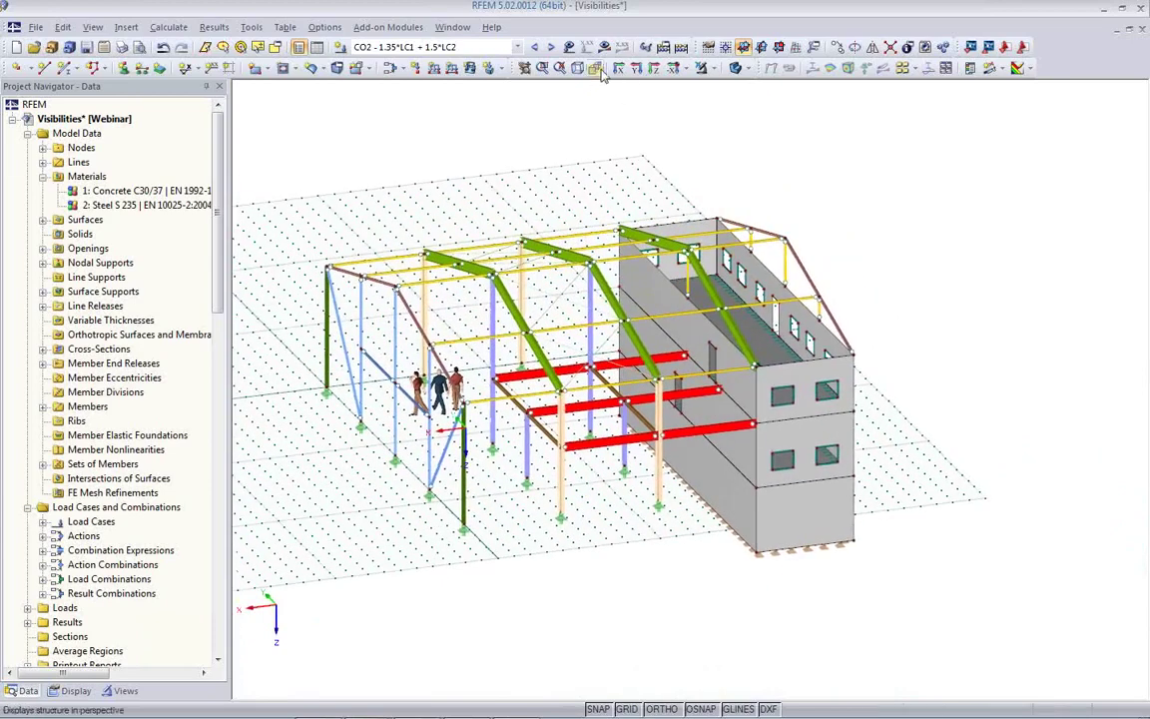
{"action": "left_click", "coordinate": [544, 47]}
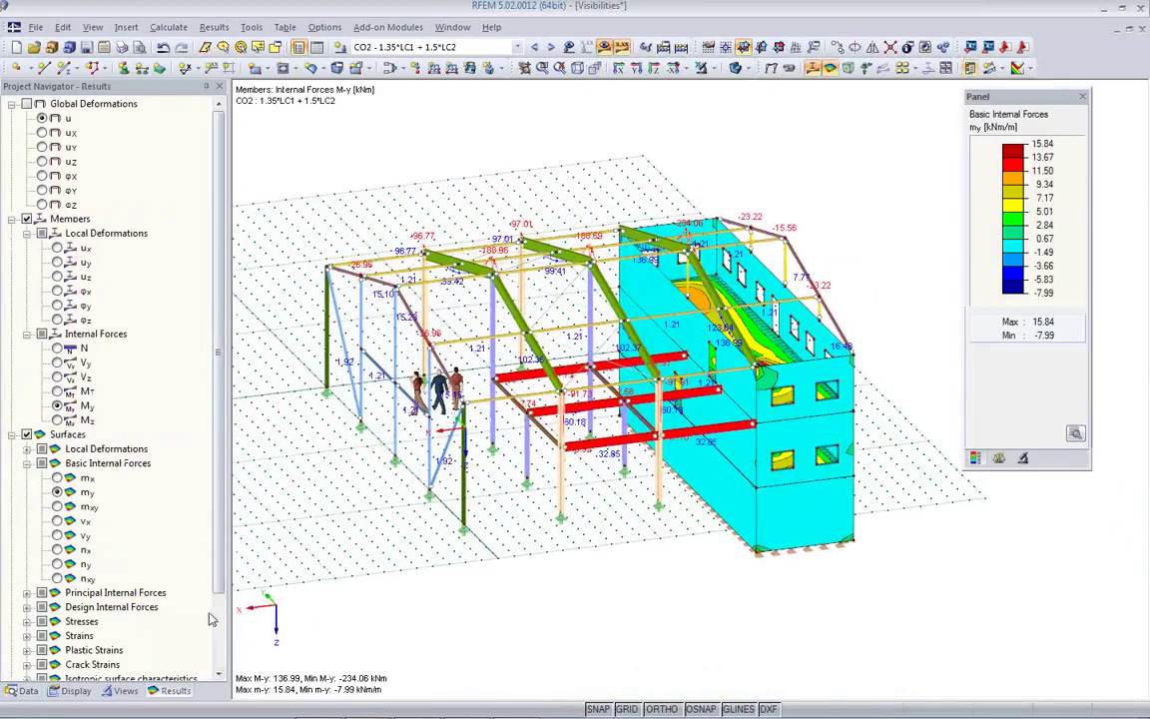
{"action": "left_click", "coordinate": [121, 690]}
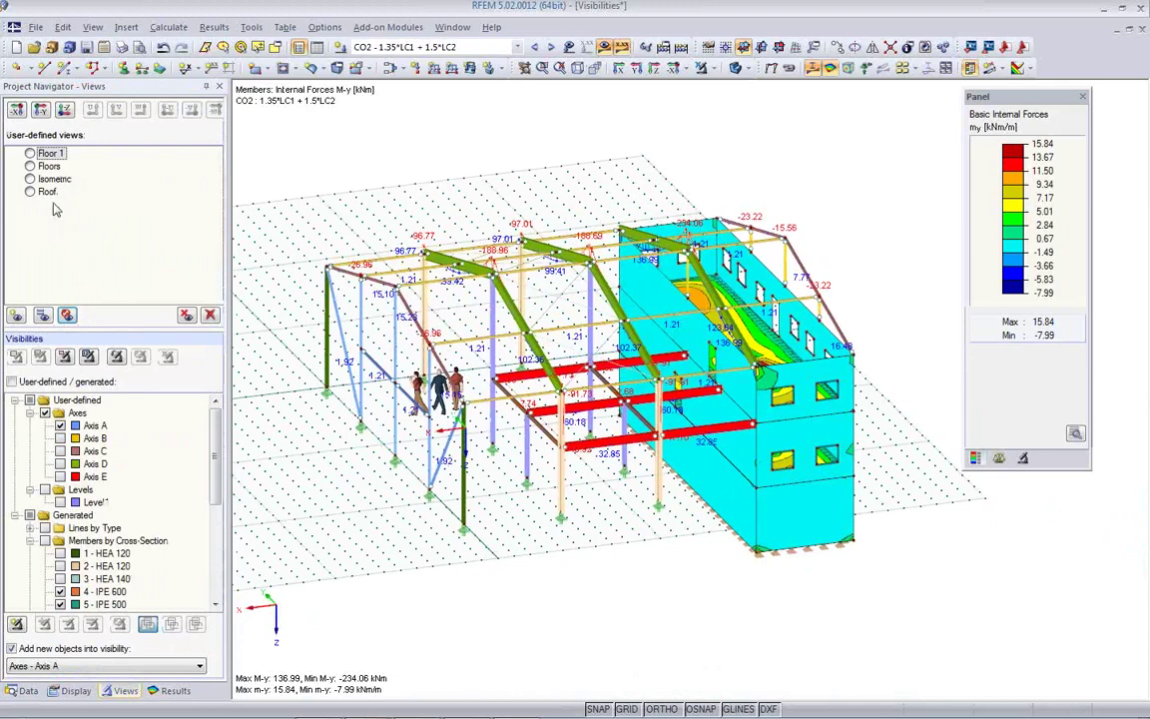
{"action": "left_click", "coordinate": [30, 166]}
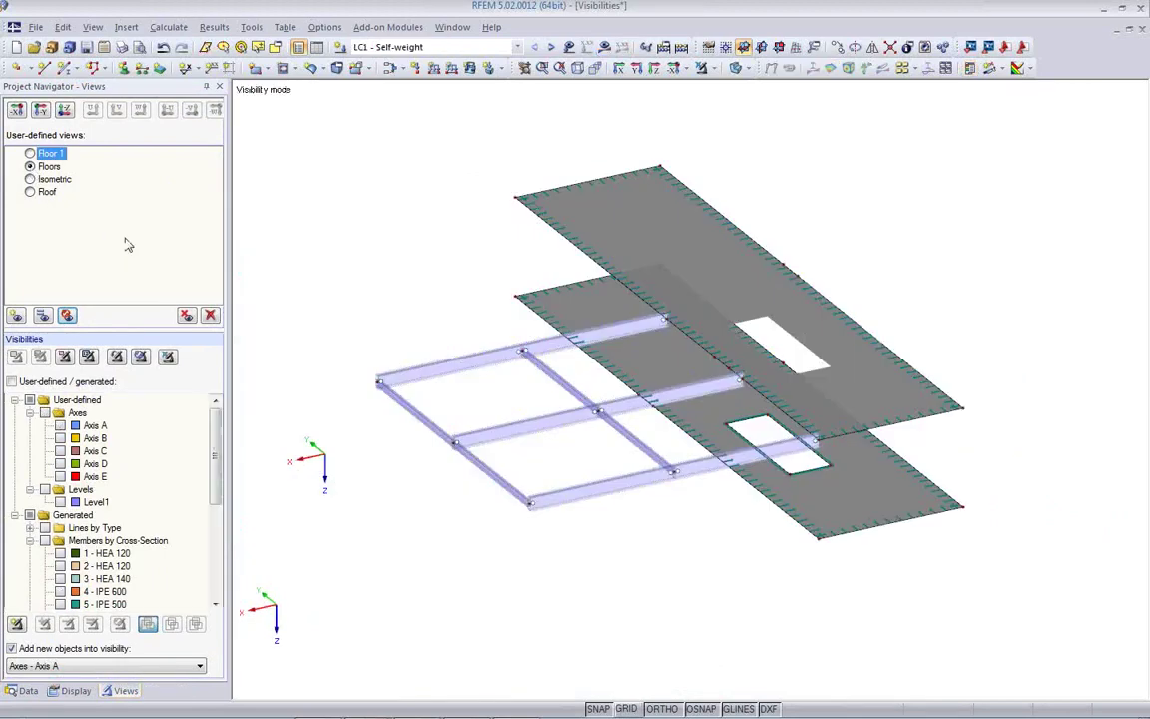